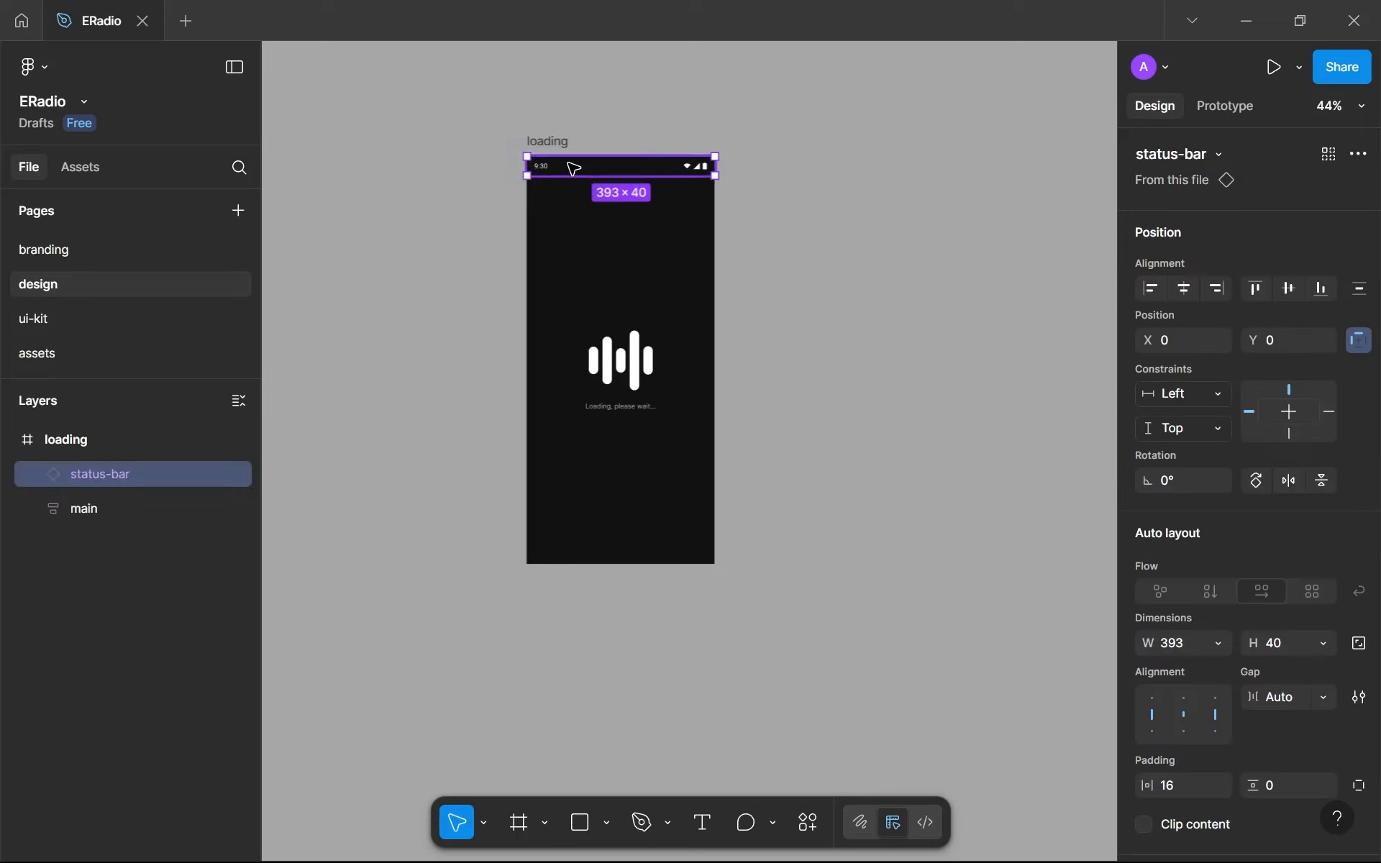
- Duplicate the loading frame beside the original and collapse the original's layers
{"action": "left_click", "coordinate": [525, 124]}
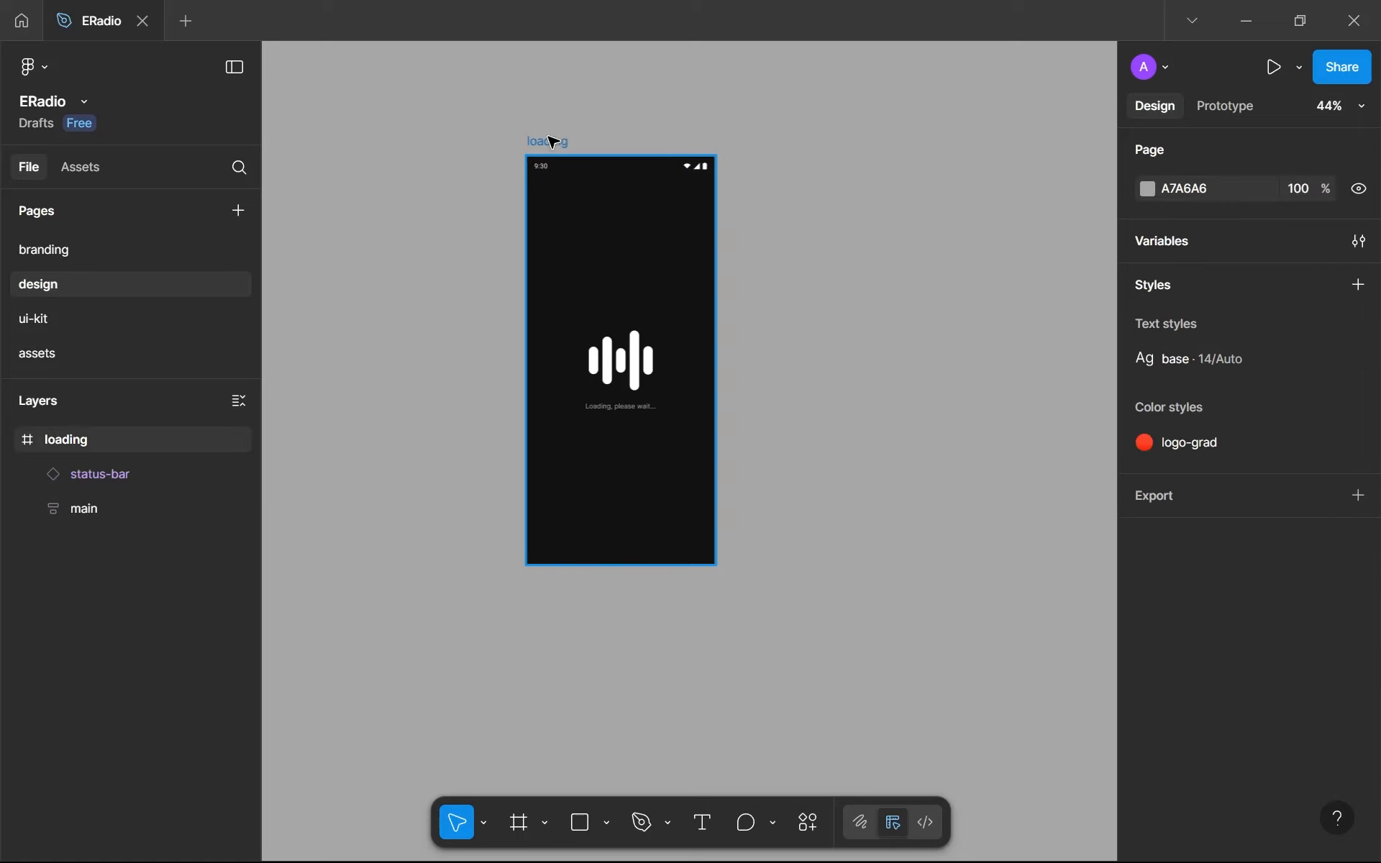
{"action": "left_click", "coordinate": [553, 141]}
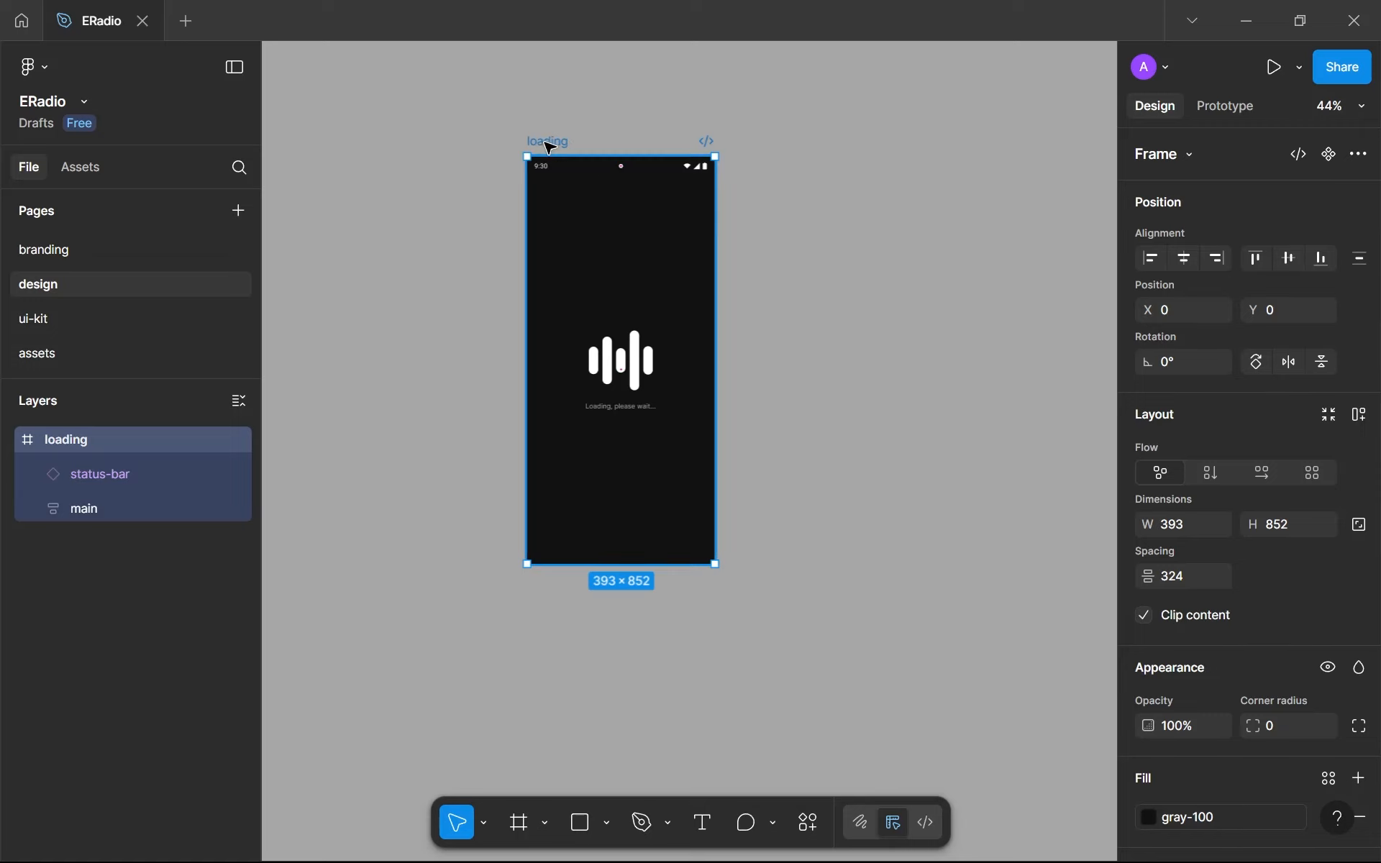
{"action": "key", "text": "ctrl+d"}
{"action": "scroll", "coordinate": [675, 257], "scroll_direction": "down", "scroll_amount": 1}
{"action": "left_click_drag", "start_coordinate": [673, 260], "coordinate": [581, 279]}
{"action": "scroll", "coordinate": [589, 276], "scroll_direction": "up", "scroll_amount": 1}
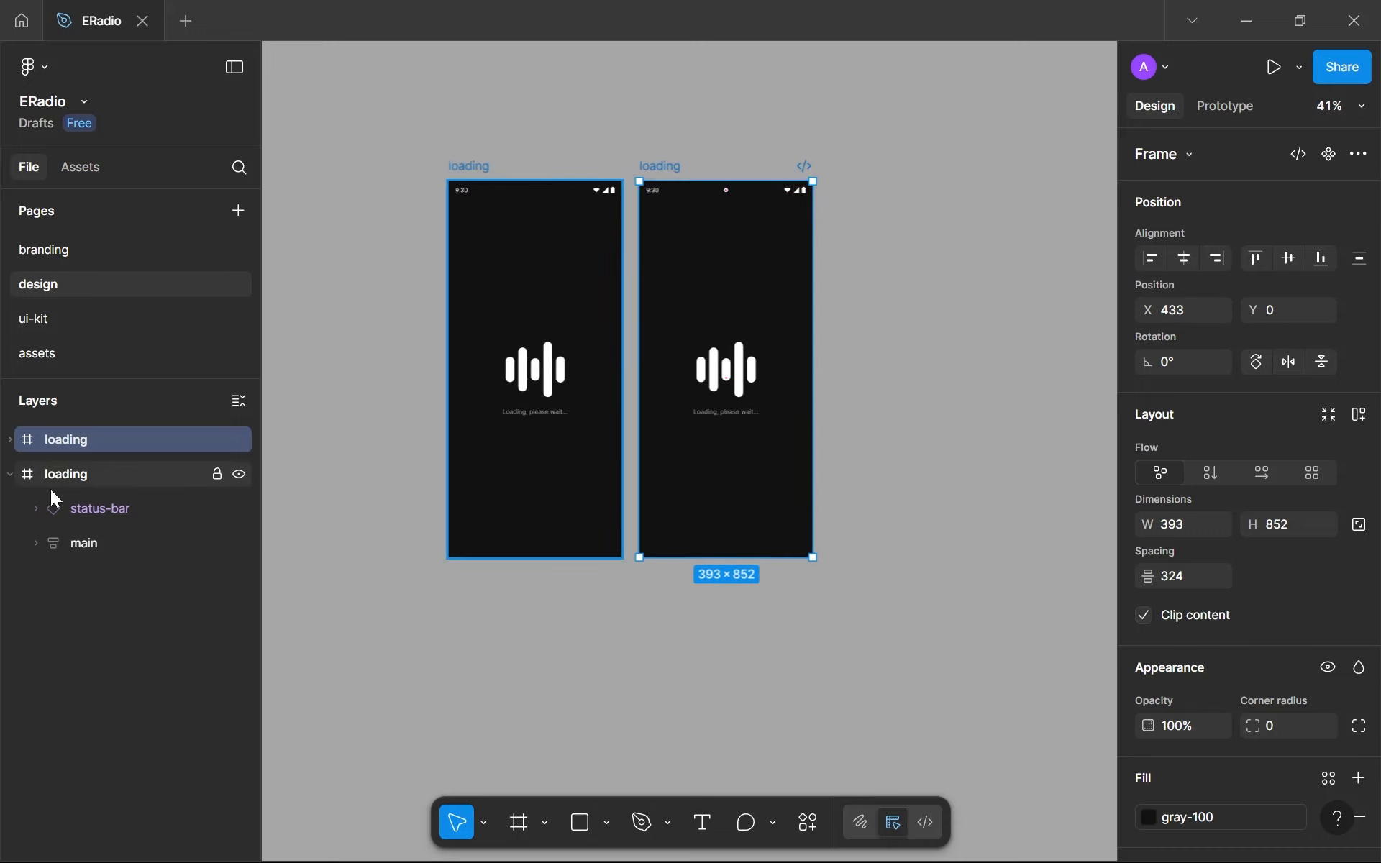
{"action": "left_click", "coordinate": [10, 475]}
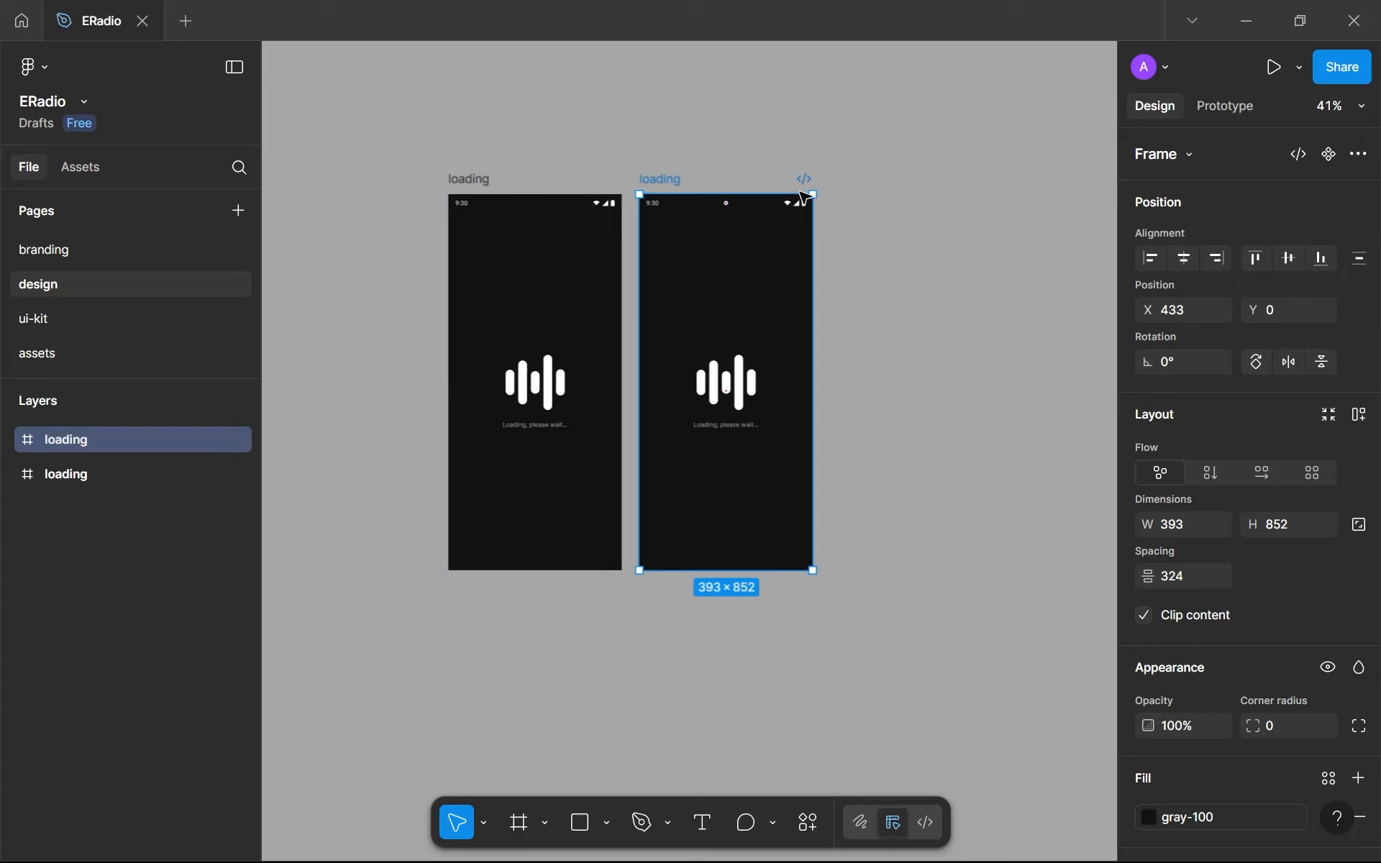
- Move the duplicated frame closer to the original loading frame, to X 410
{"action": "scroll", "coordinate": [885, 249], "scroll_direction": "up", "scroll_amount": 5}
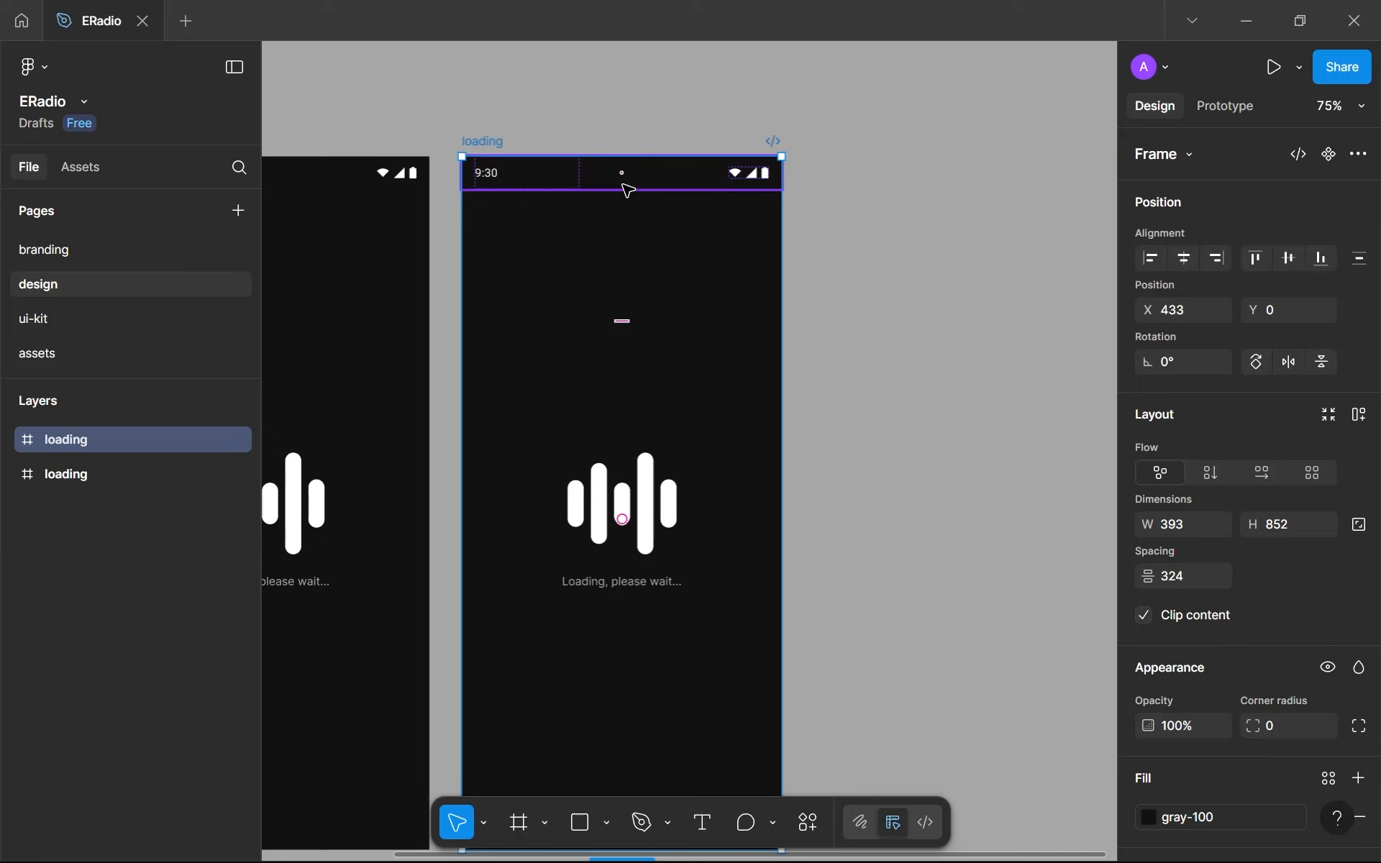
{"action": "scroll", "coordinate": [638, 228], "scroll_direction": "up", "scroll_amount": 3}
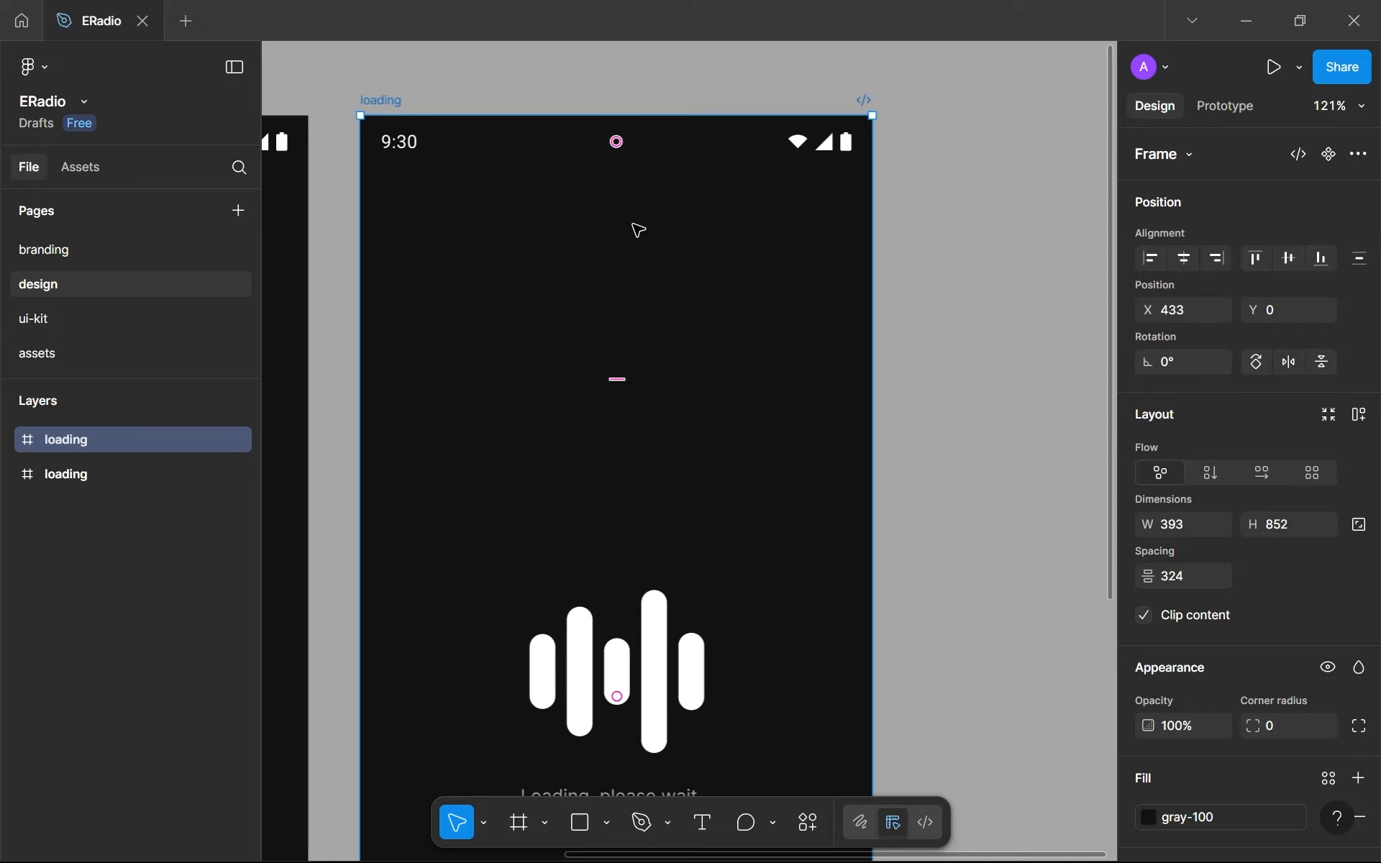
{"action": "scroll", "coordinate": [639, 229], "scroll_direction": "down", "scroll_amount": 5}
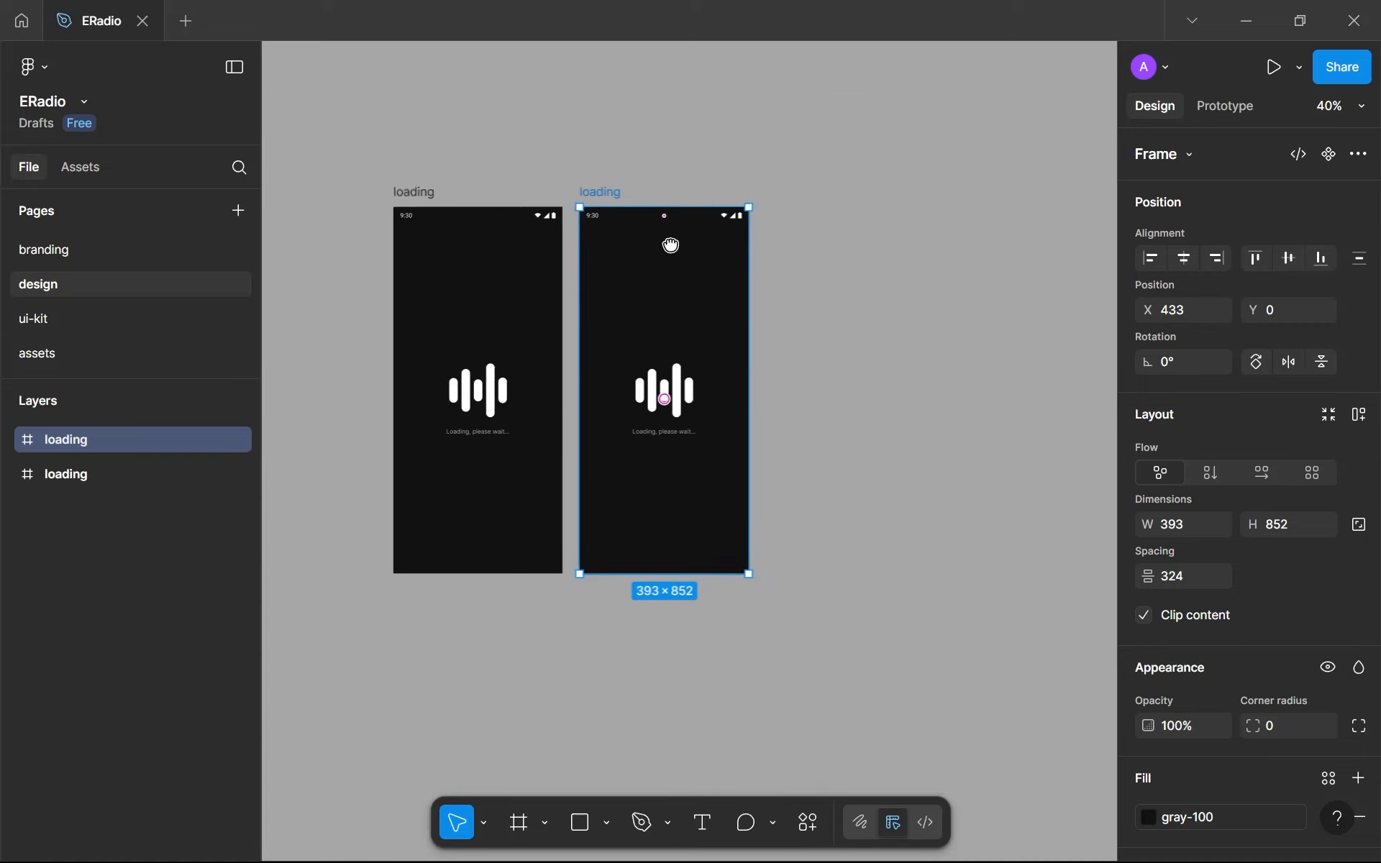
{"action": "scroll", "coordinate": [670, 244], "scroll_direction": "down", "scroll_amount": 2}
{"action": "left_click_drag", "start_coordinate": [670, 245], "coordinate": [670, 207]}
{"action": "left_click_drag", "start_coordinate": [637, 158], "coordinate": [631, 157]}
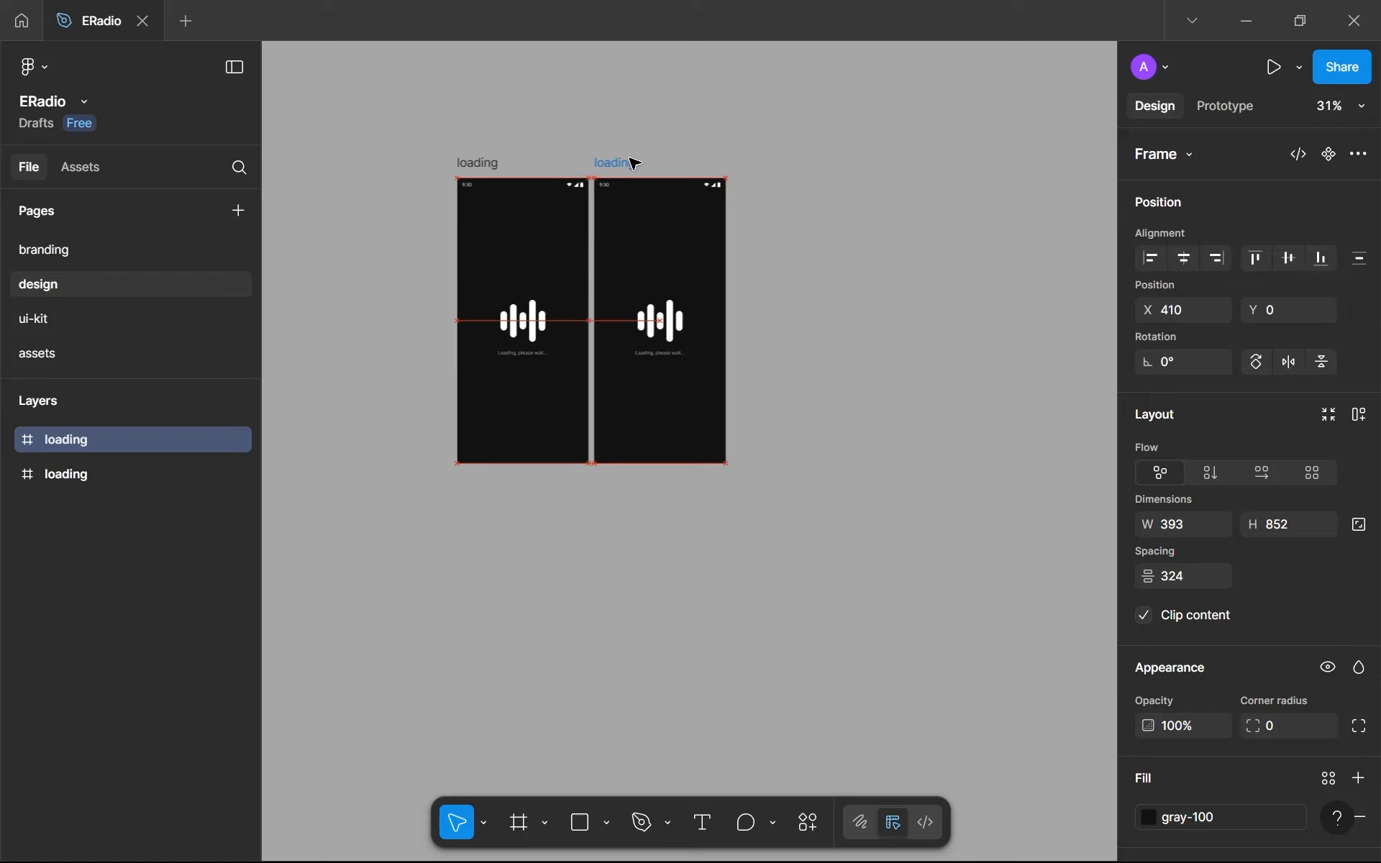
- Rename the duplicated loading frame as "error"
{"action": "double_click", "coordinate": [632, 163]}
{"action": "type", "text": "error"}
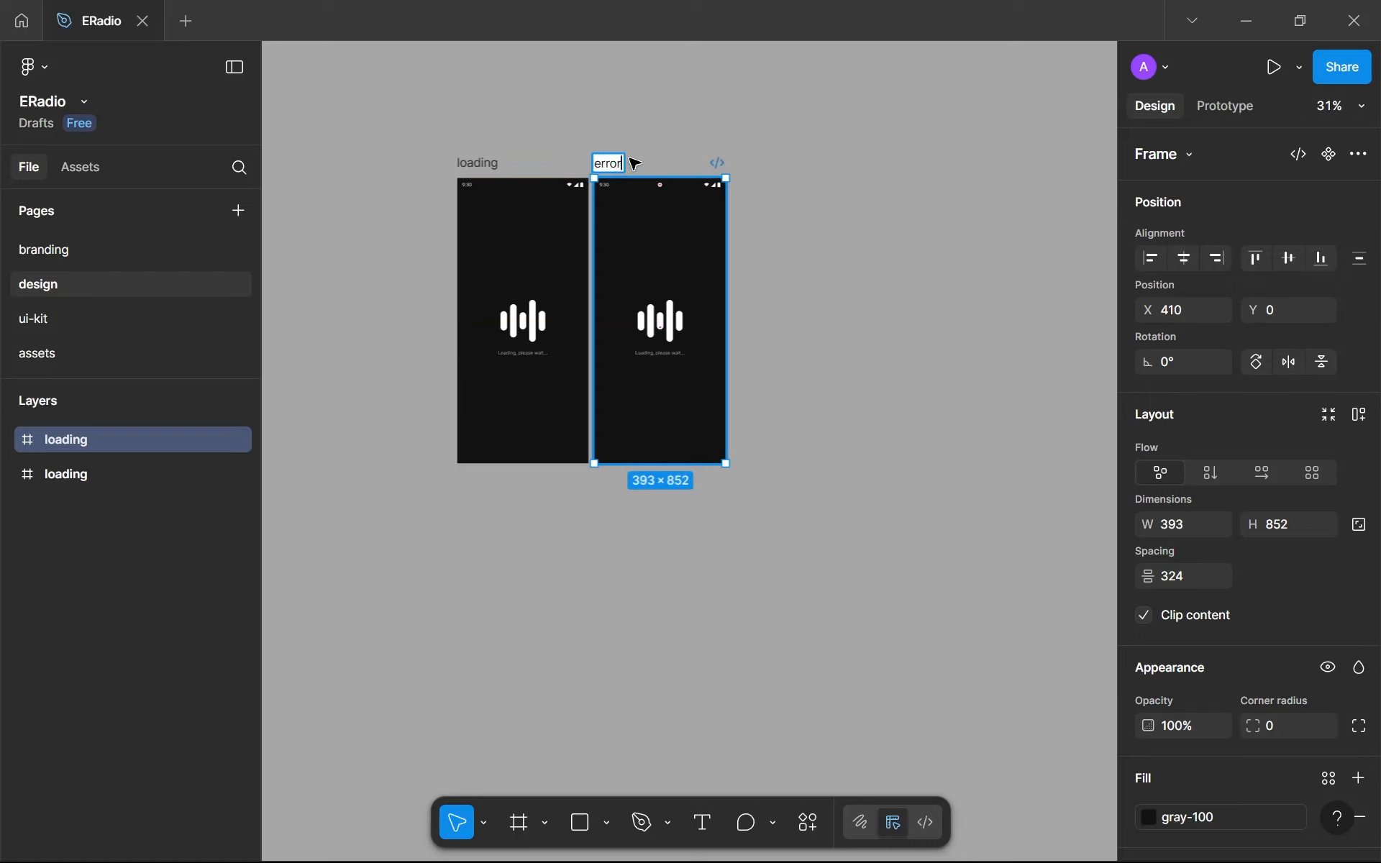
{"action": "left_click", "coordinate": [650, 168]}
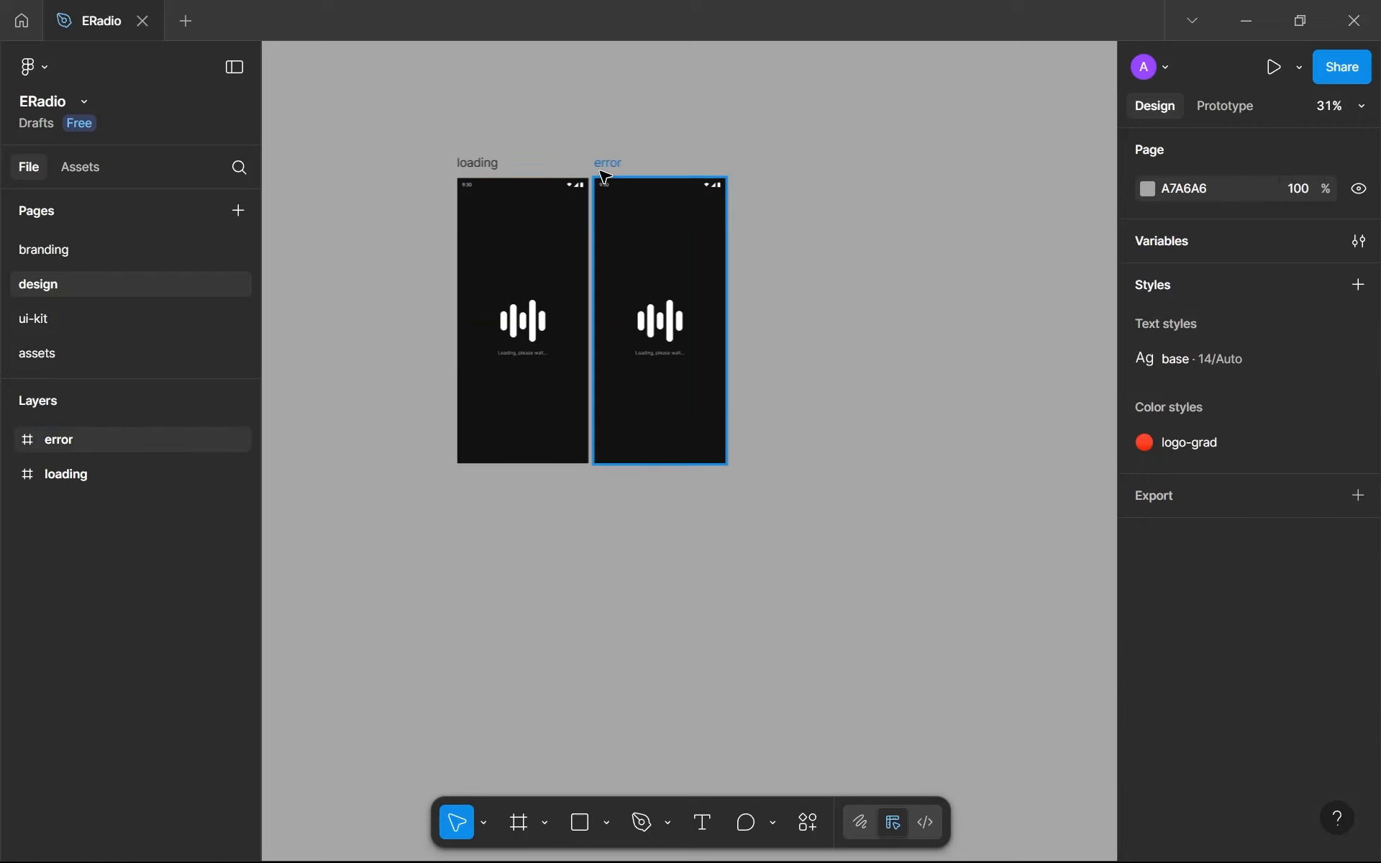
- Nudge the error frame to X 425, leaving a 32 px gap to the loading frame
{"action": "left_click", "coordinate": [612, 164]}
{"action": "key", "text": "Right"}
{"action": "key", "text": "Right"}
{"action": "key", "text": "Right"}
{"action": "key", "text": "Right"}
{"action": "key", "text": "Right"}
{"action": "key", "text": "Right"}
{"action": "key", "text": "Right"}
{"action": "key", "text": "Right"}
{"action": "key", "text": "Right"}
{"action": "key", "text": "Right"}
{"action": "key", "text": "Right"}
{"action": "key", "text": "Right"}
{"action": "key", "text": "Right"}
{"action": "key", "text": "Right"}
{"action": "key", "text": "Right"}
{"action": "key", "text": "Right"}
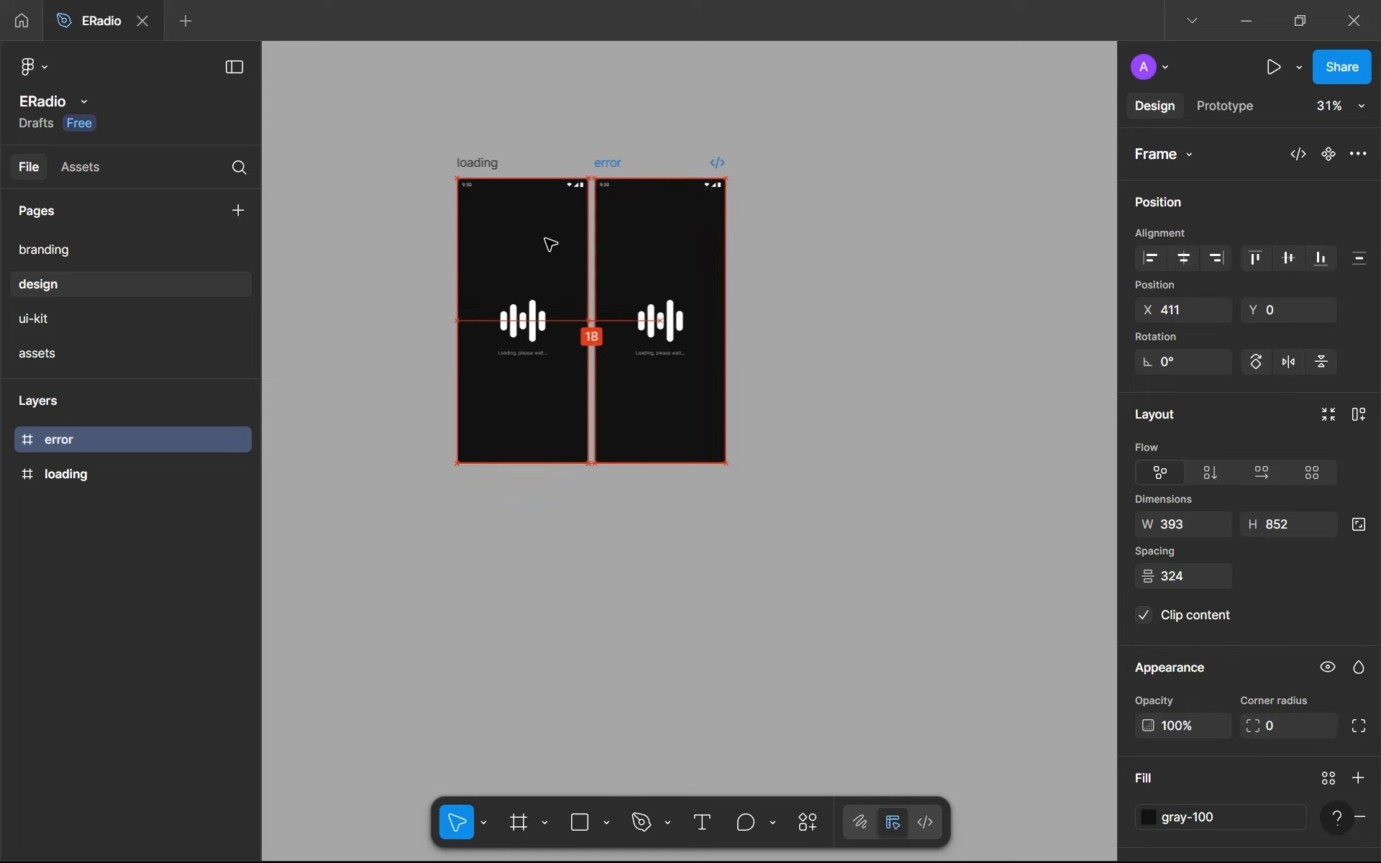
{"action": "key", "text": "Left"}
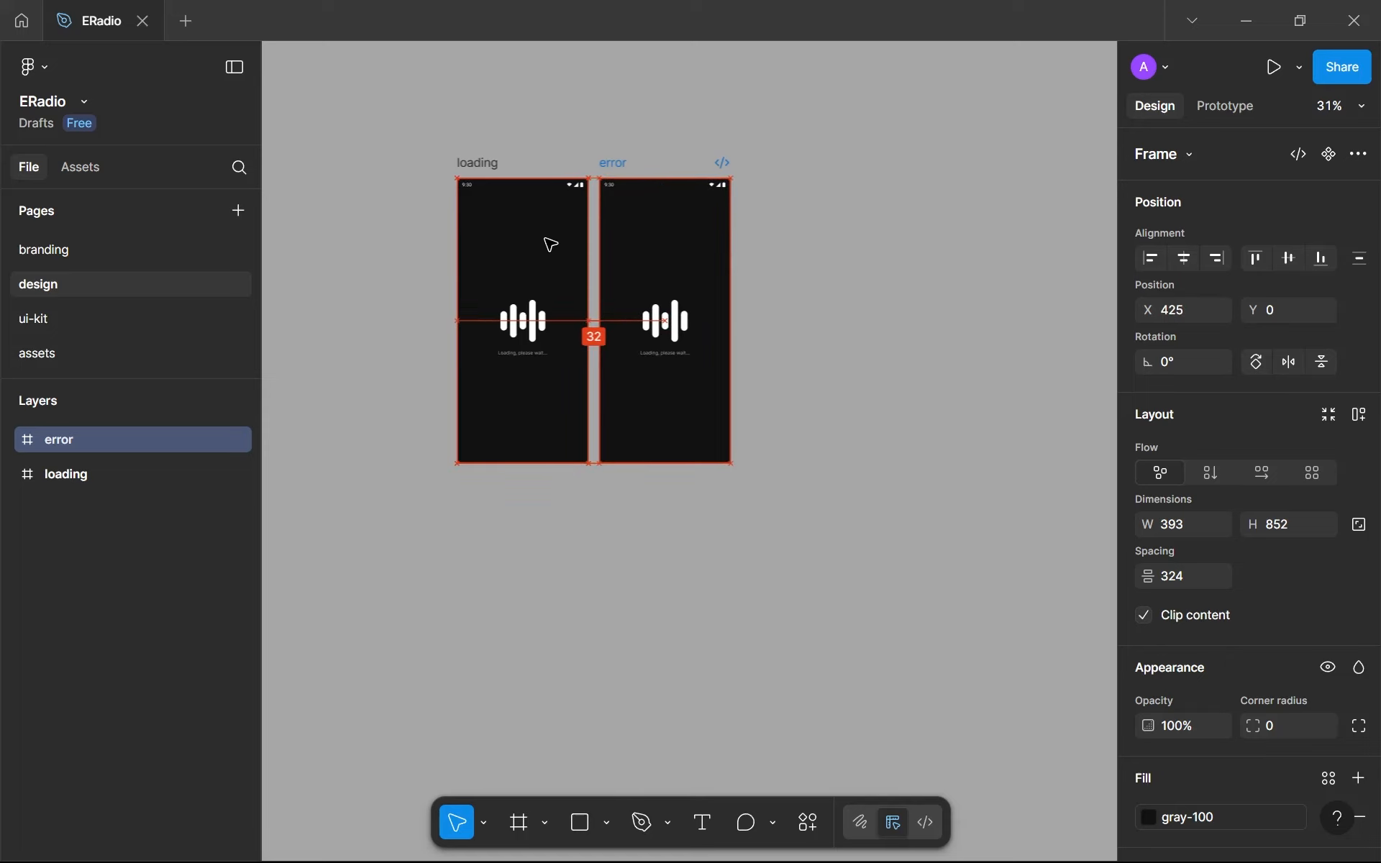
- Reorder the layers so that the error frame sits below the loading frame
{"action": "scroll", "coordinate": [706, 386], "scroll_direction": "up", "scroll_amount": 5}
{"action": "scroll", "coordinate": [629, 286], "scroll_direction": "up", "scroll_amount": 6}
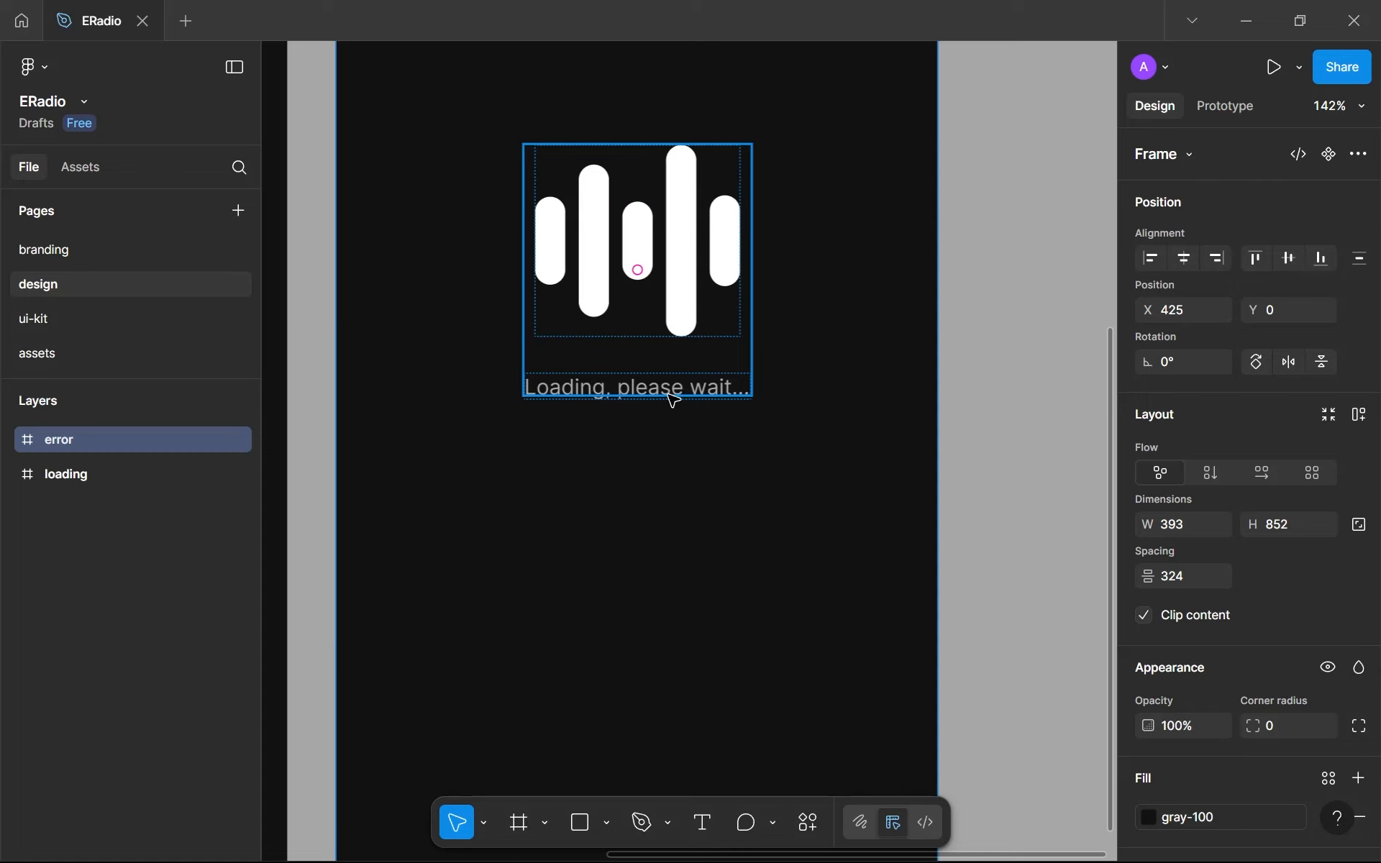
{"action": "left_click_drag", "start_coordinate": [116, 461], "coordinate": [119, 502]}
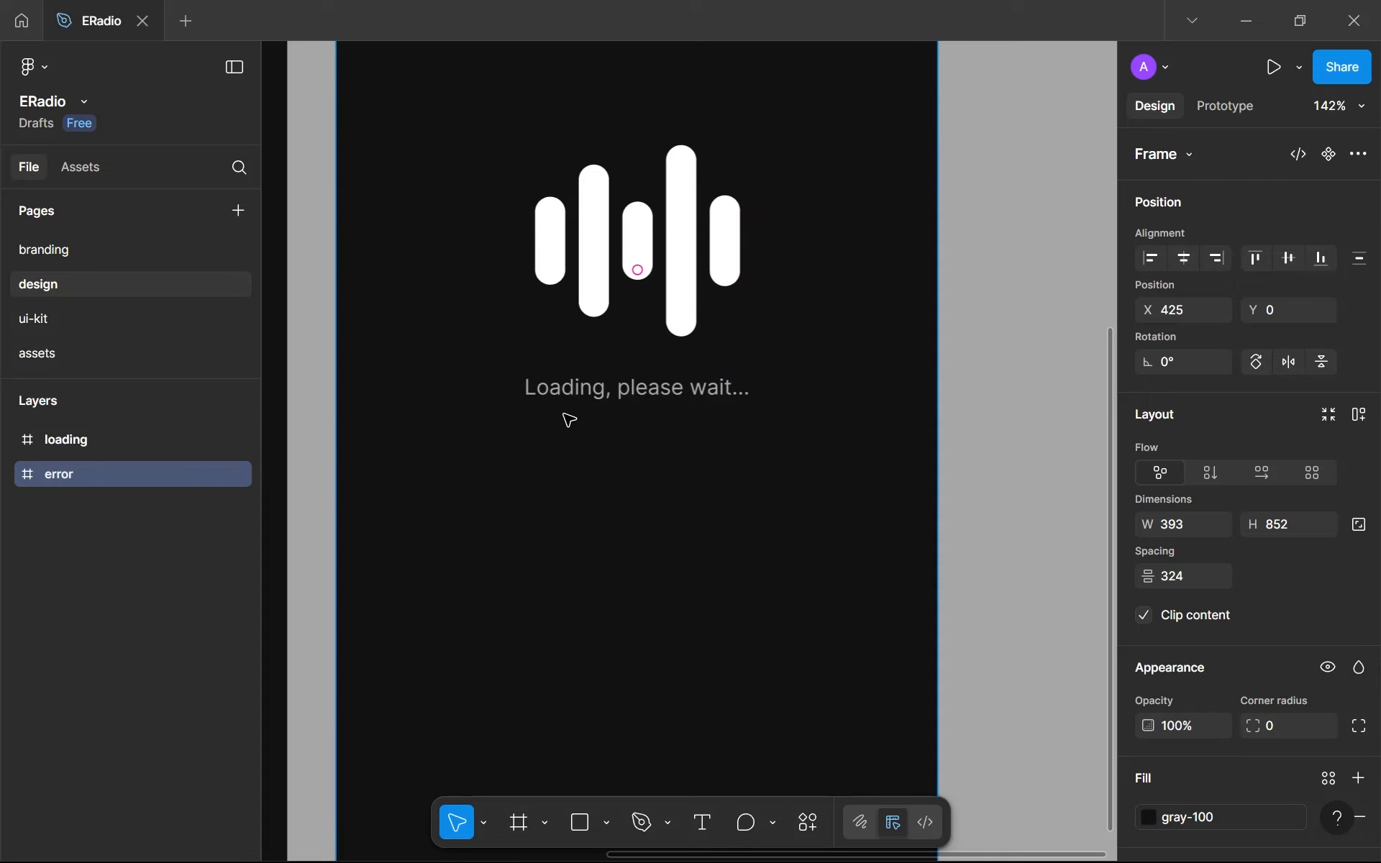
- Replace the message under the waves in the error frame with "Could not get channels..."
{"action": "left_click", "coordinate": [601, 392]}
{"action": "left_click", "coordinate": [601, 391]}
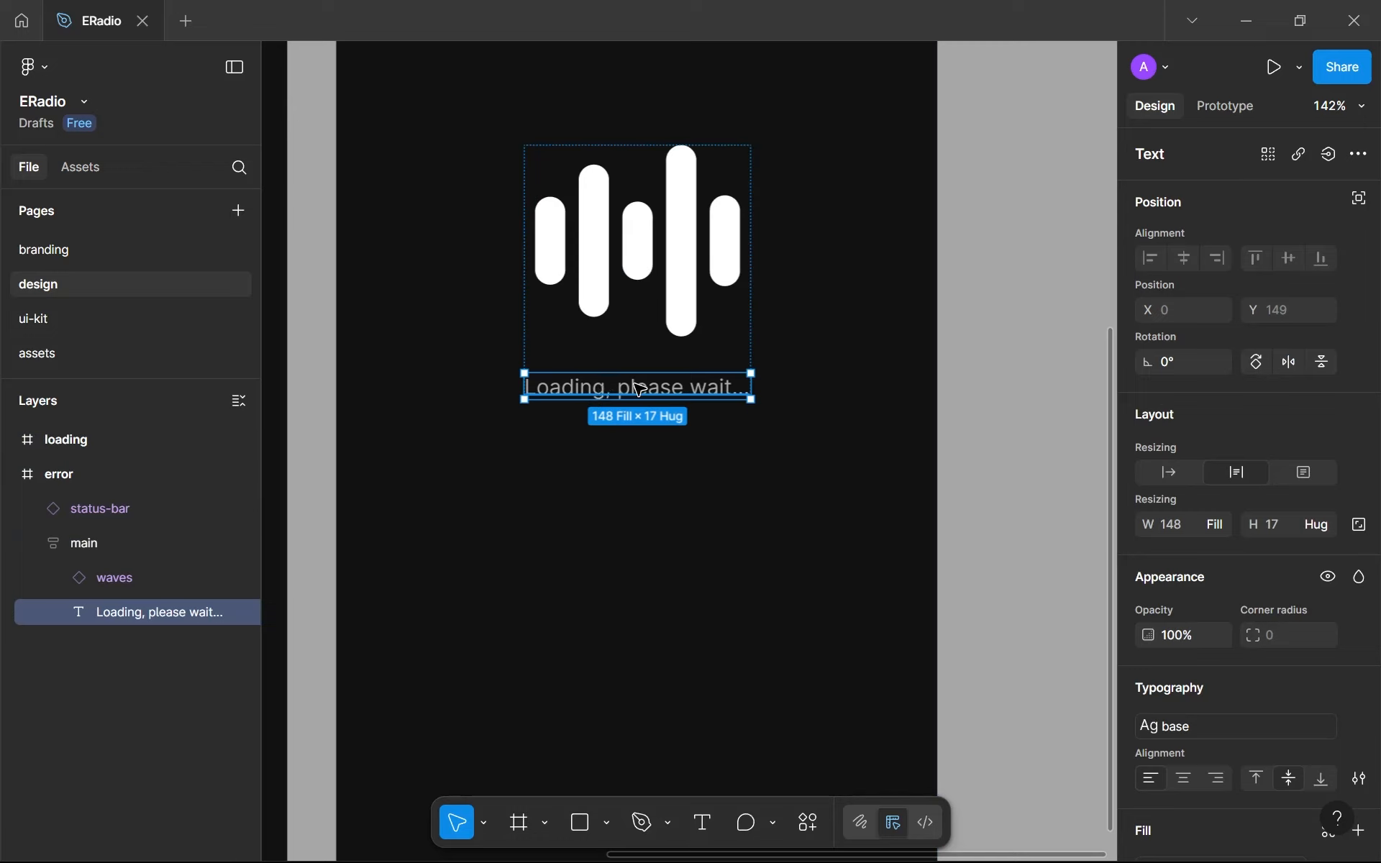
{"action": "key", "text": "Return"}
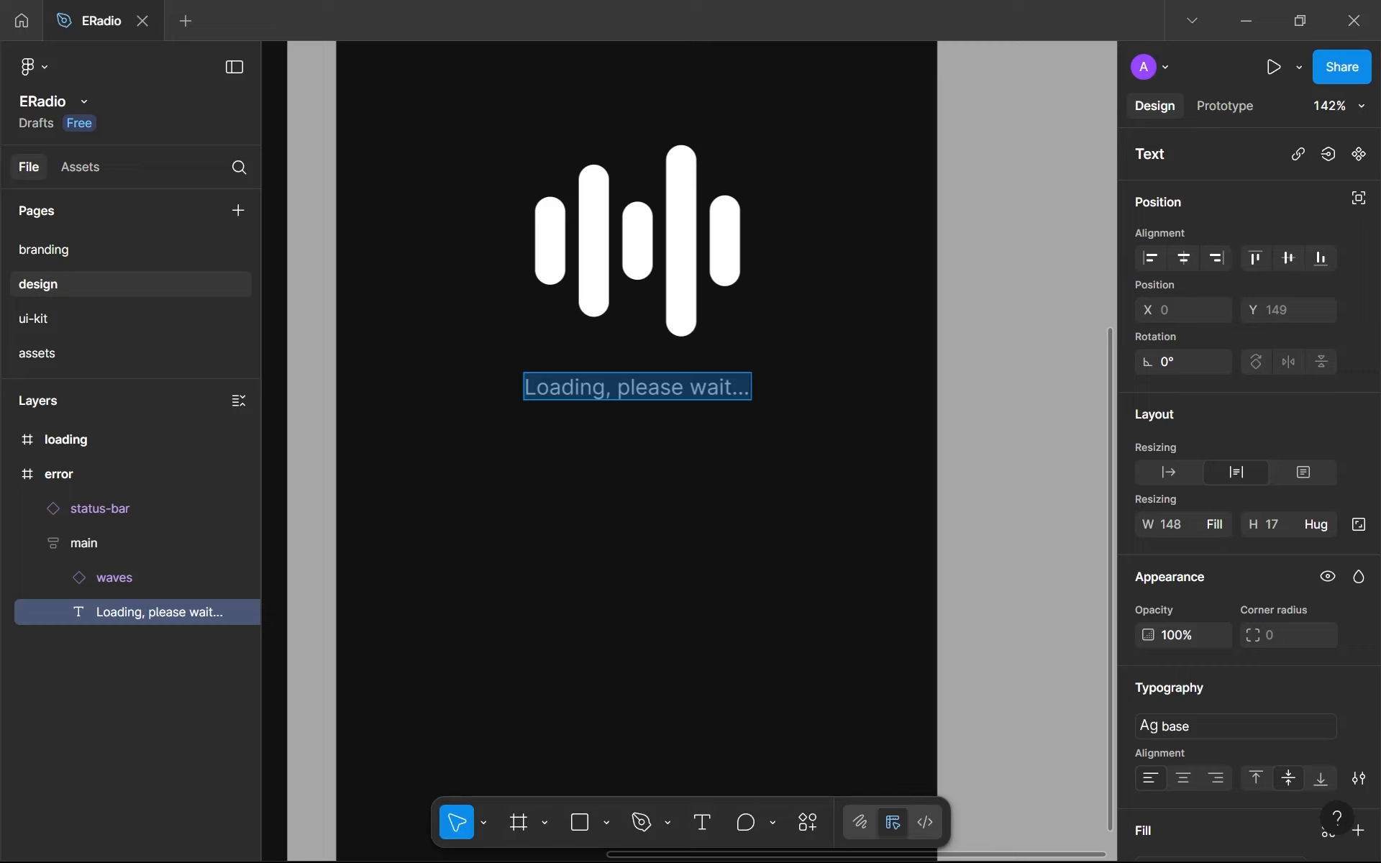
{"action": "type", "text": "Error,"}
{"action": "key", "text": "ctrl+a"}
{"action": "type", "text": "Something wnr"}
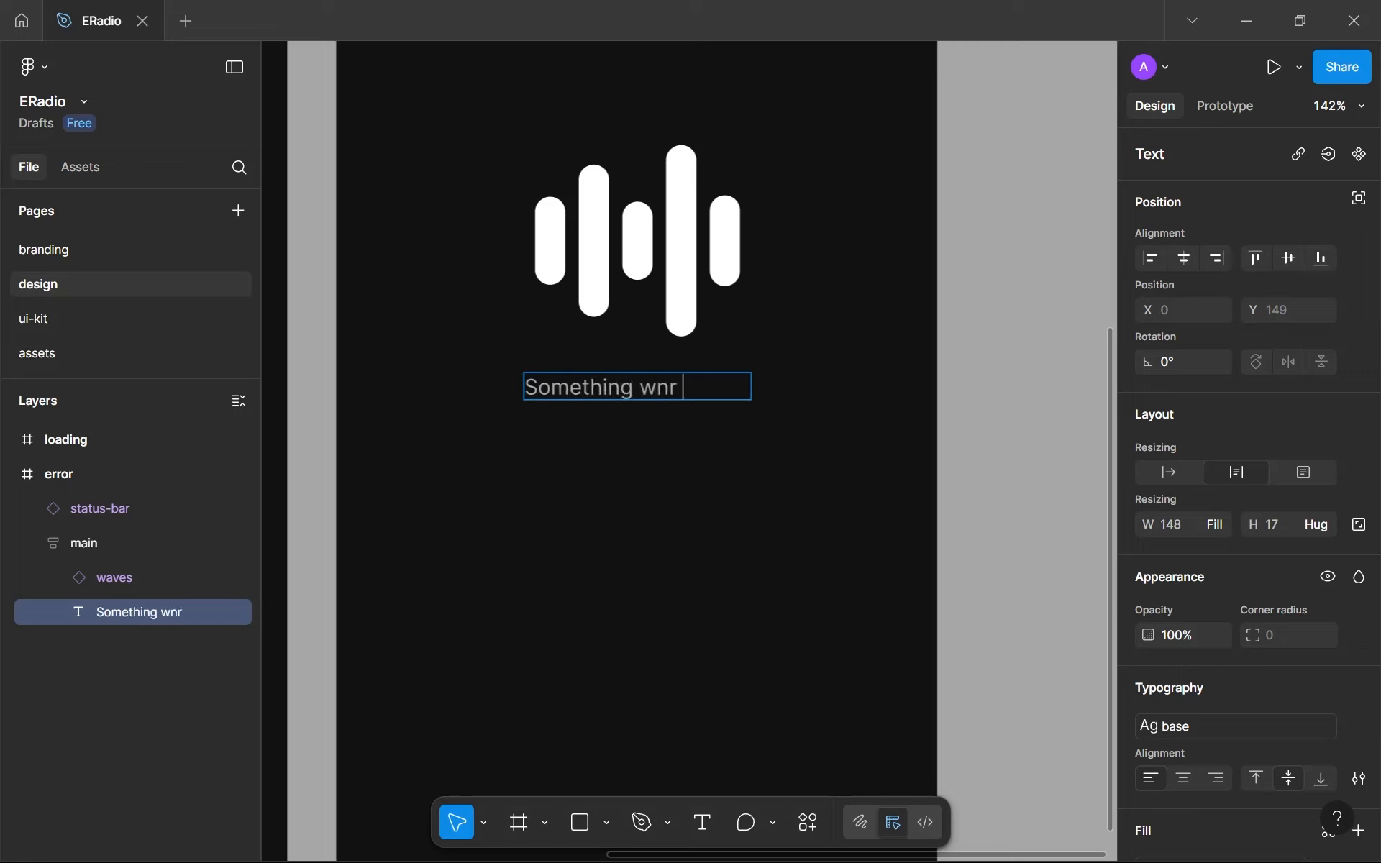
{"action": "key", "text": "ctrl+a"}
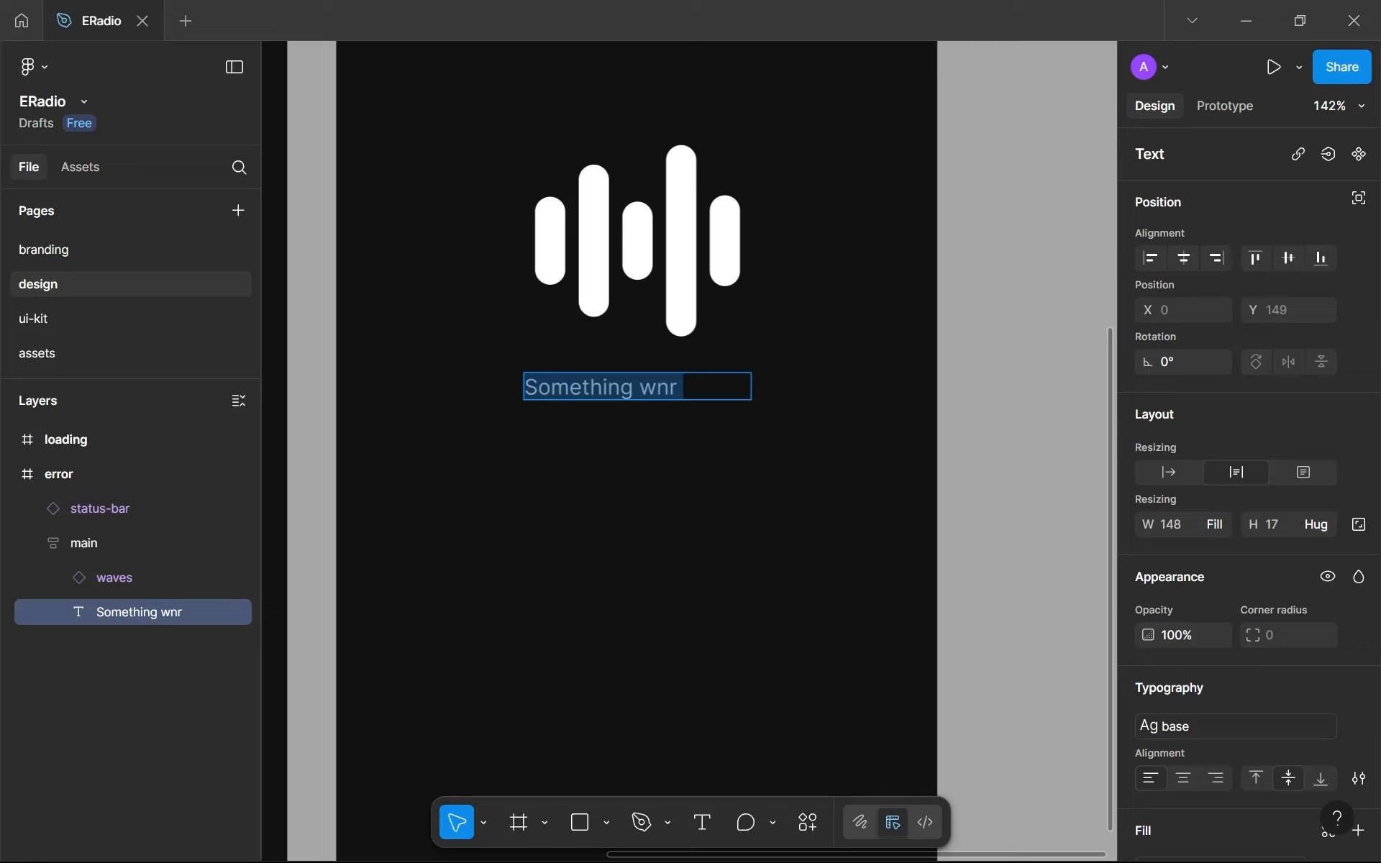
{"action": "type", "text": "Could not "}
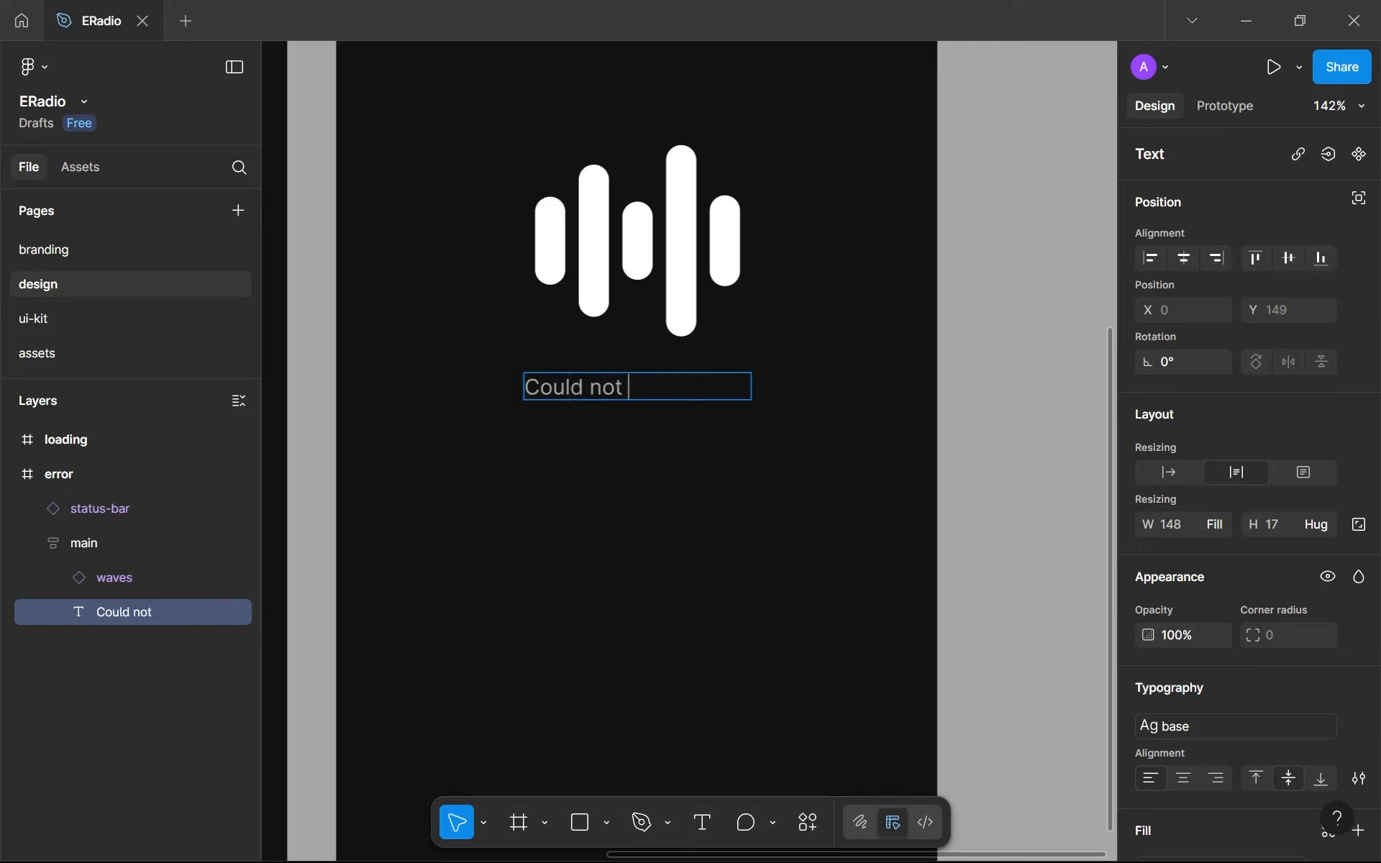
{"action": "type", "text": "get channels..."}
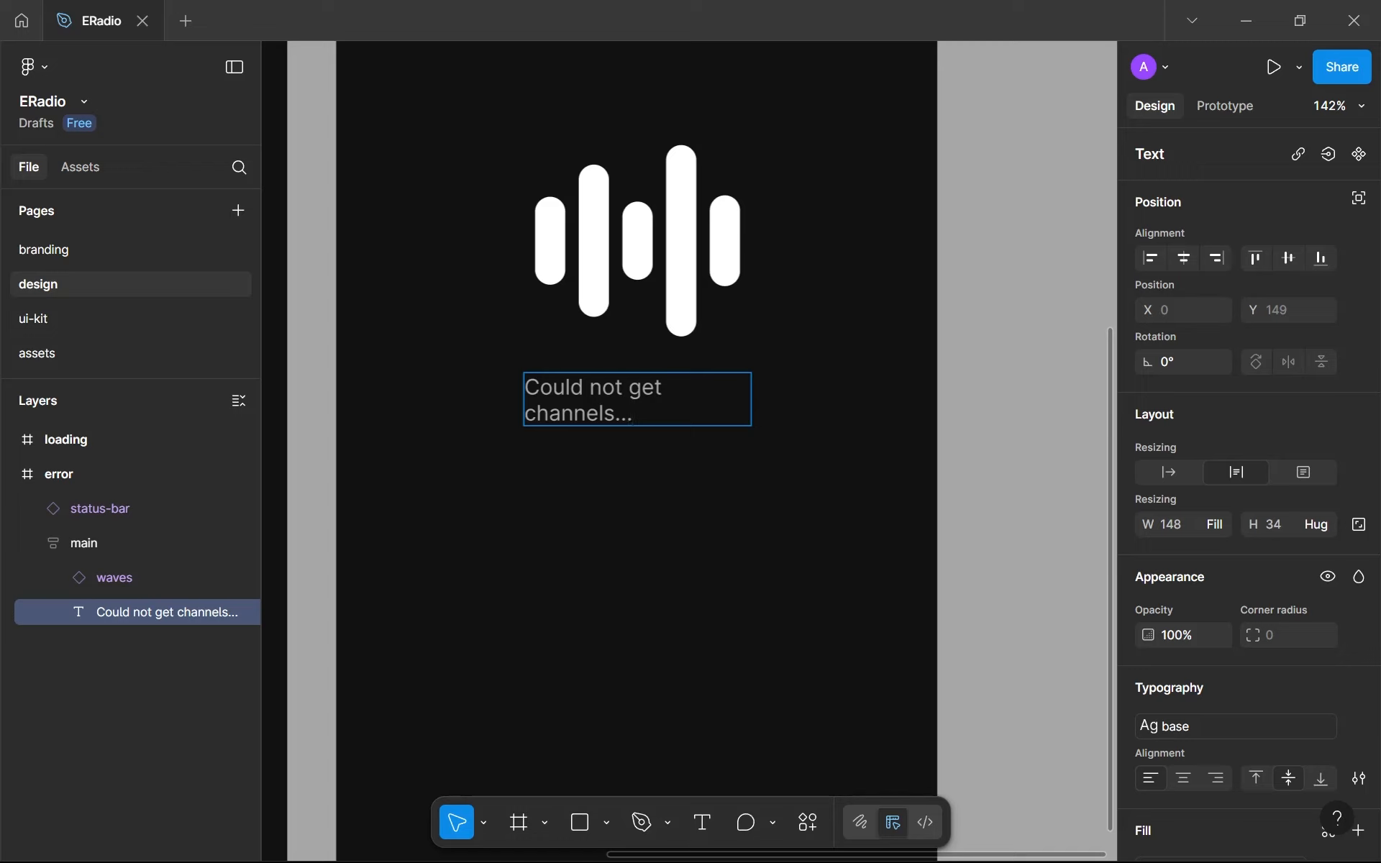
{"action": "key", "text": "Escape"}
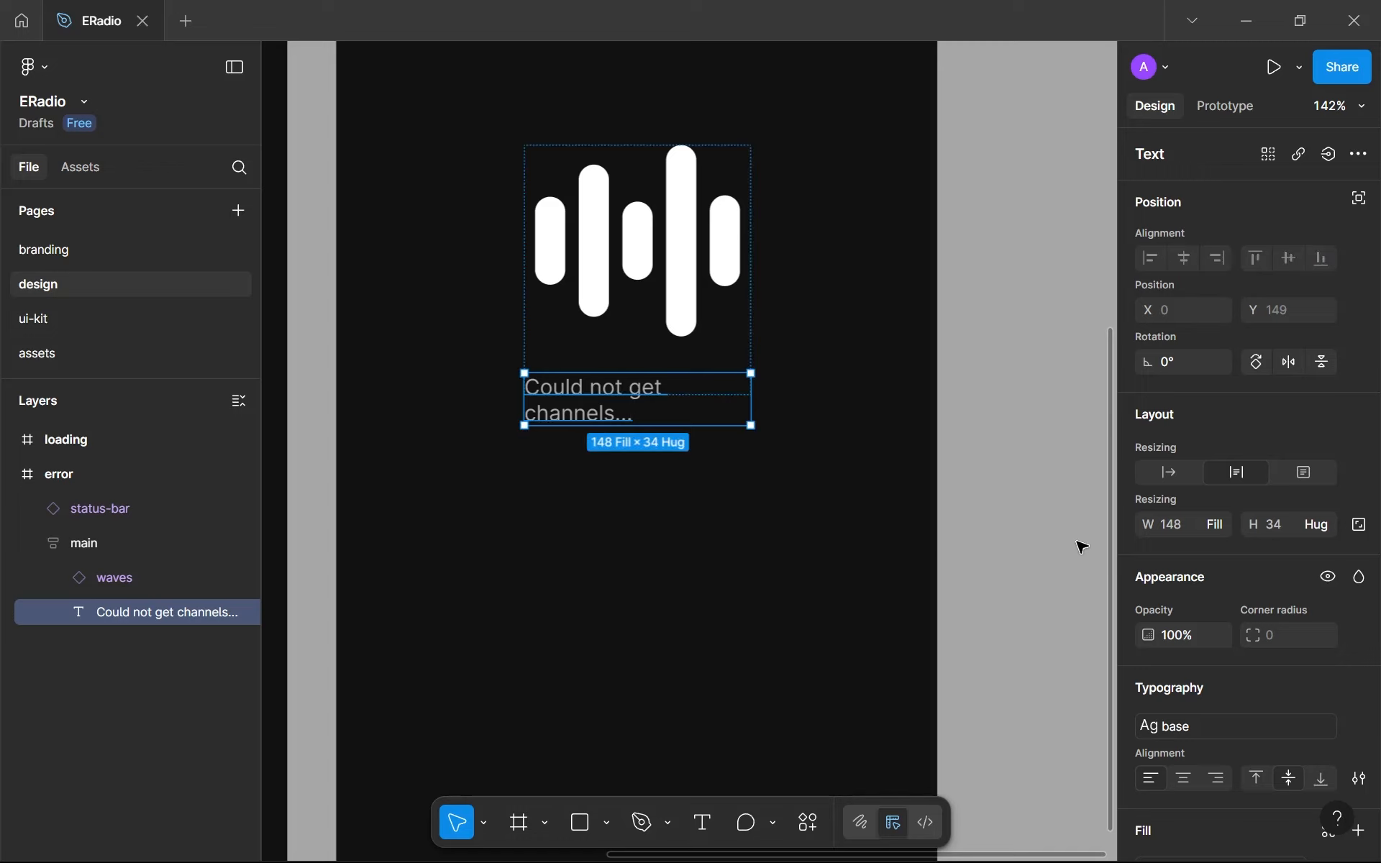
- Set the error message text to auto width and its main frame's width to hug contents
{"action": "left_click", "coordinate": [1185, 468]}
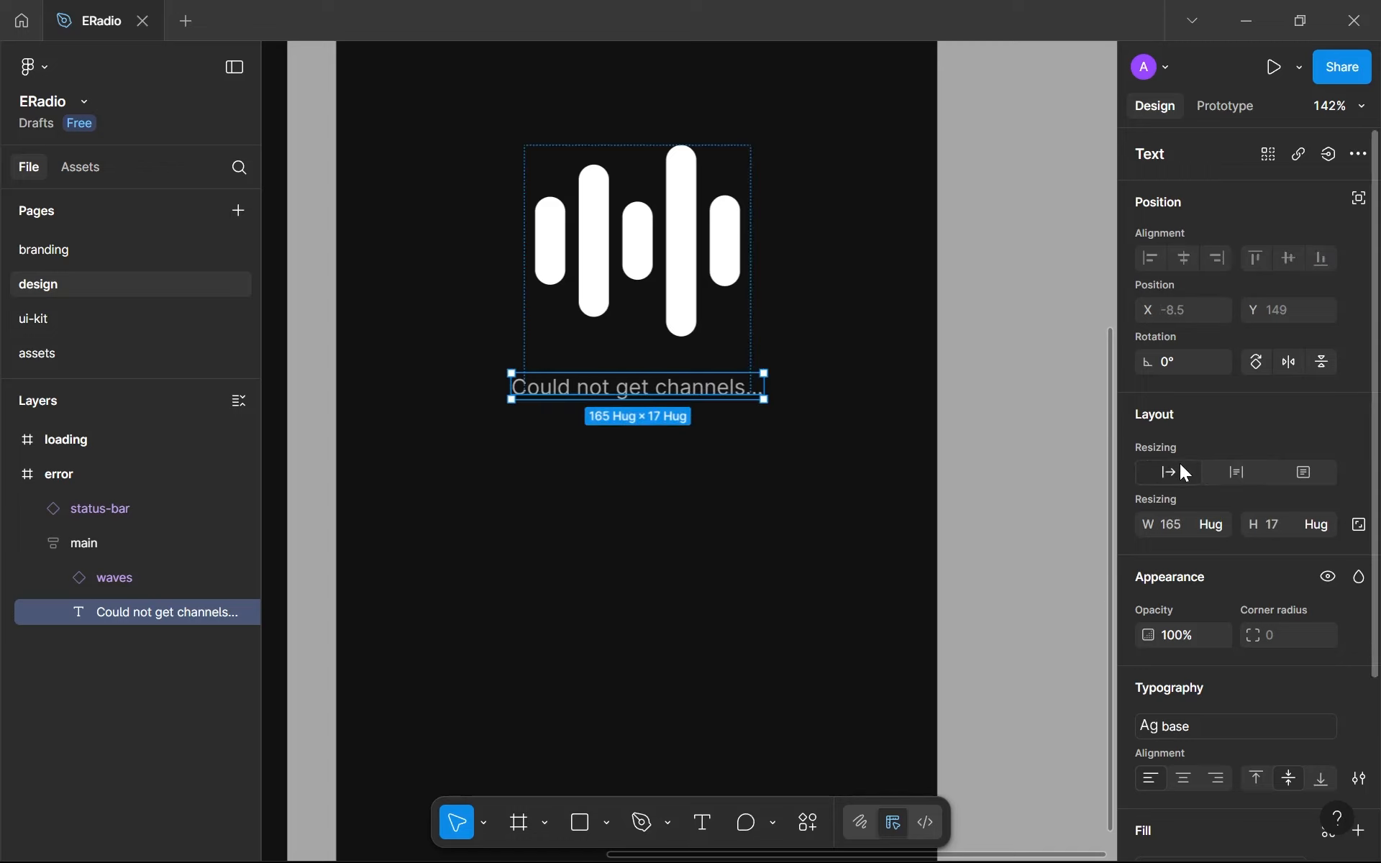
{"action": "left_click", "coordinate": [729, 459]}
{"action": "left_click", "coordinate": [727, 345]}
{"action": "left_click", "coordinate": [1218, 612]}
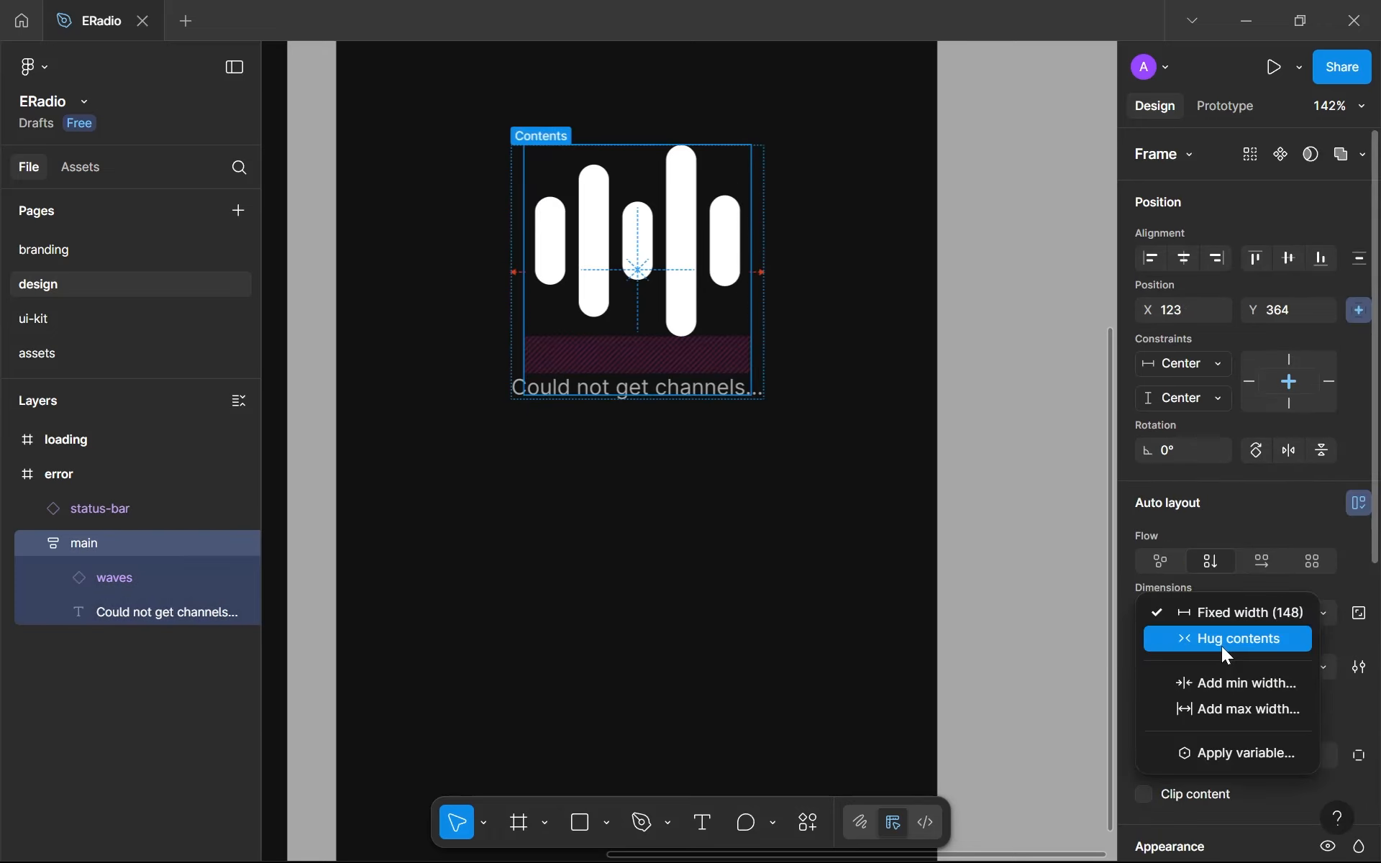
{"action": "left_click", "coordinate": [1225, 650]}
{"action": "left_click", "coordinate": [765, 521]}
{"action": "scroll", "coordinate": [574, 493], "scroll_direction": "down", "scroll_amount": 3}
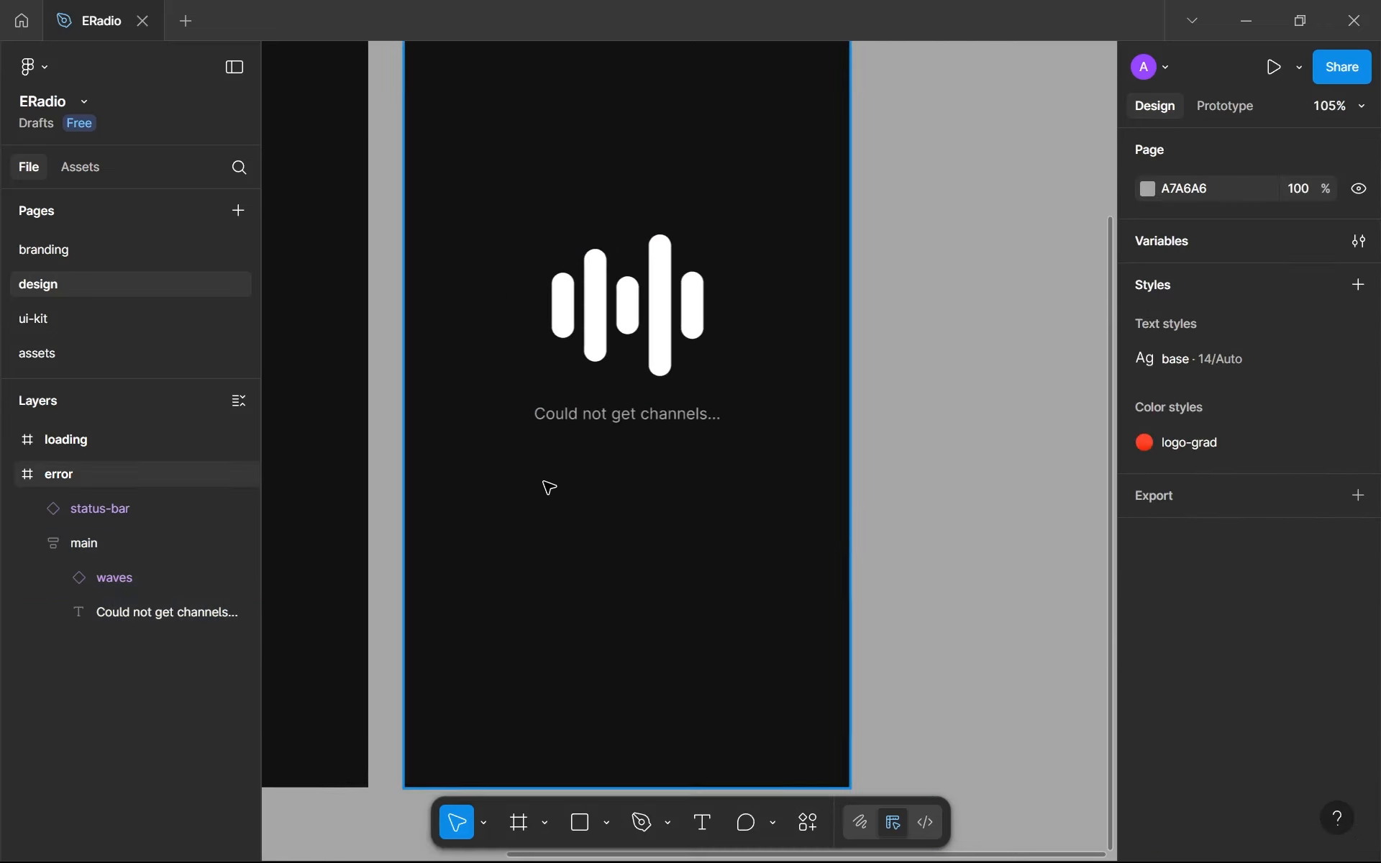
- Open the assets page and bring the two sad-face illustrations into view
{"action": "scroll", "coordinate": [549, 487], "scroll_direction": "down", "scroll_amount": 5}
{"action": "scroll", "coordinate": [549, 481], "scroll_direction": "up", "scroll_amount": 10}
{"action": "left_click", "coordinate": [663, 388]}
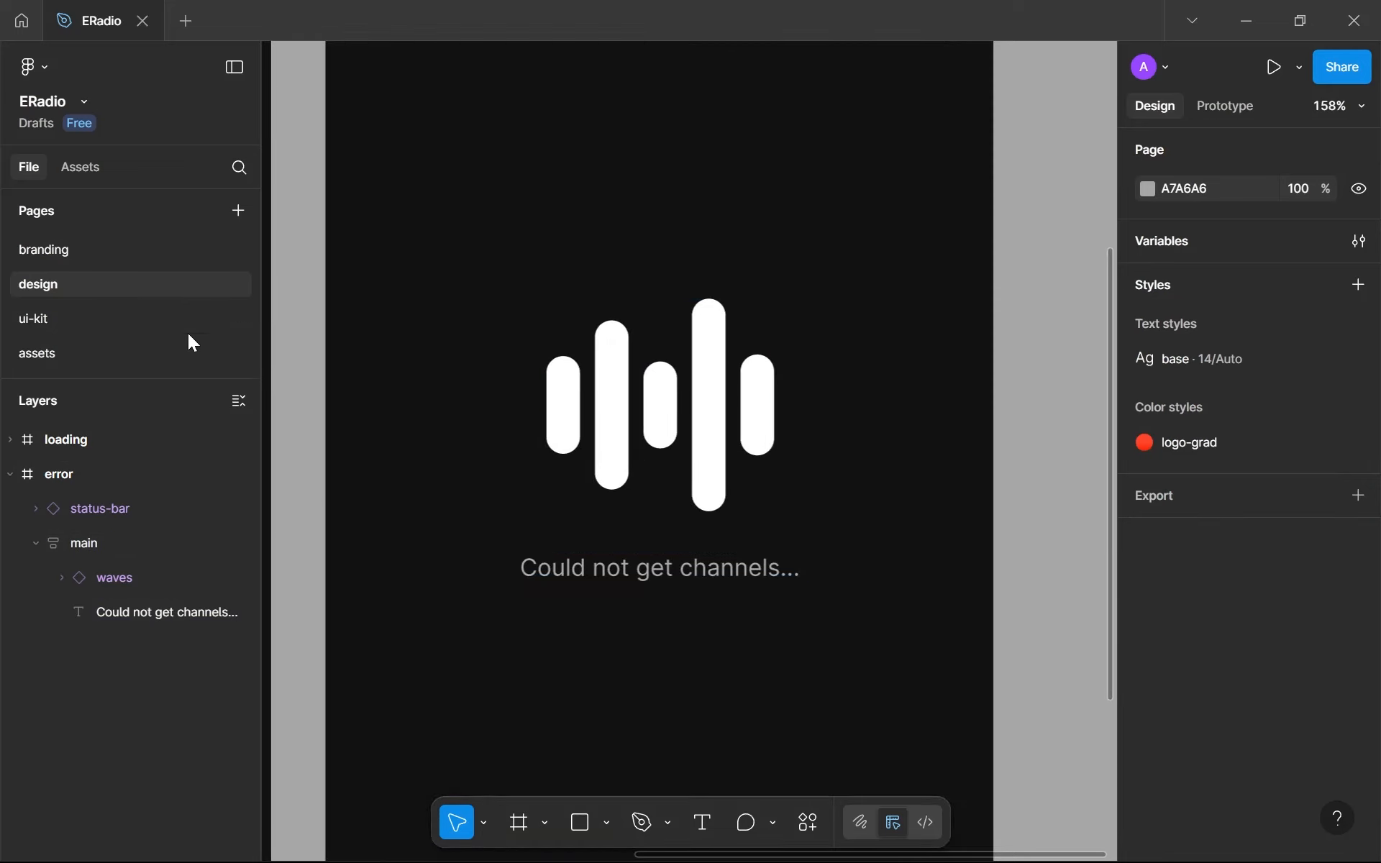
{"action": "left_click", "coordinate": [189, 355]}
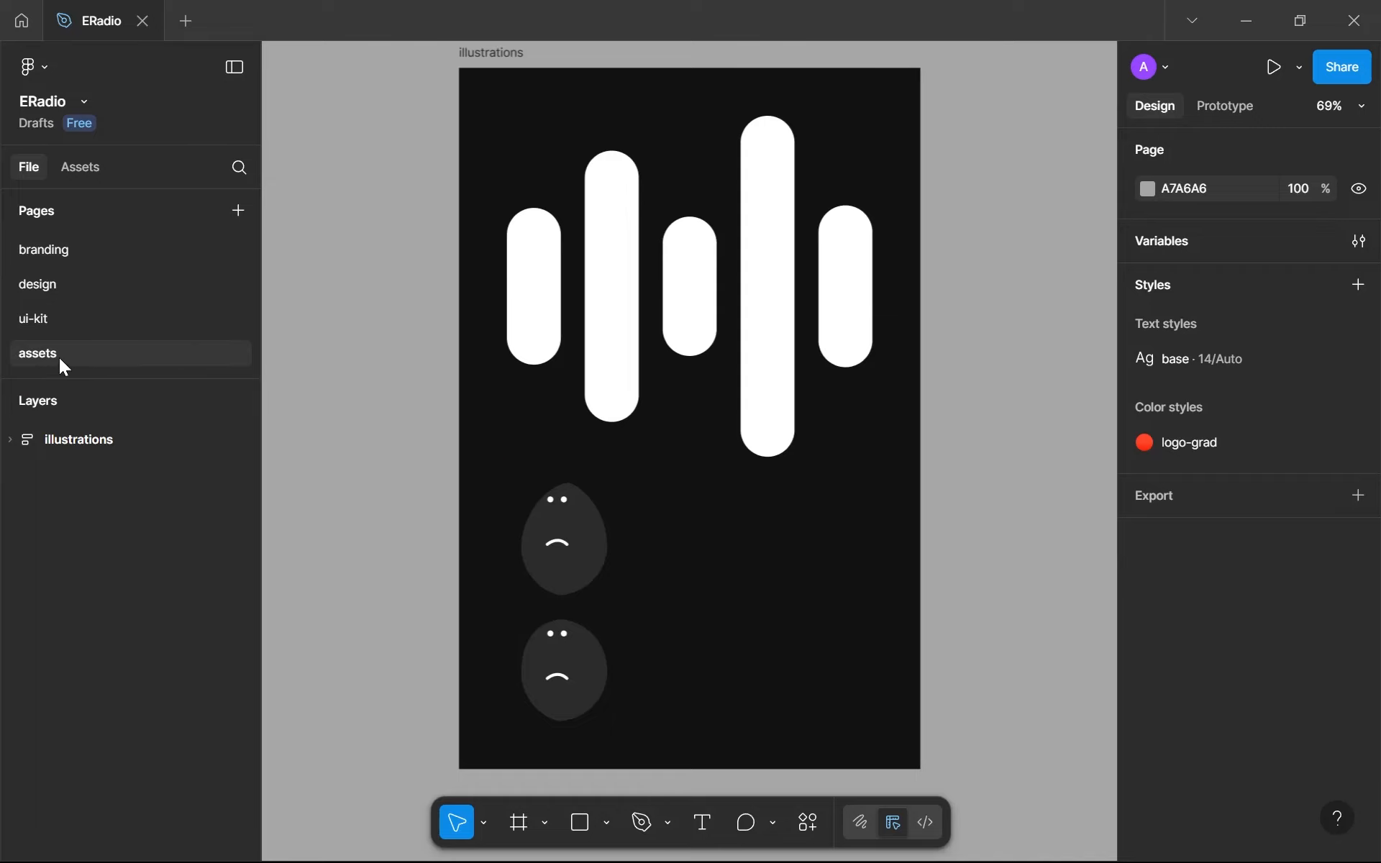
{"action": "scroll", "coordinate": [663, 373], "scroll_direction": "down", "scroll_amount": 3}
{"action": "scroll", "coordinate": [559, 379], "scroll_direction": "up", "scroll_amount": 5}
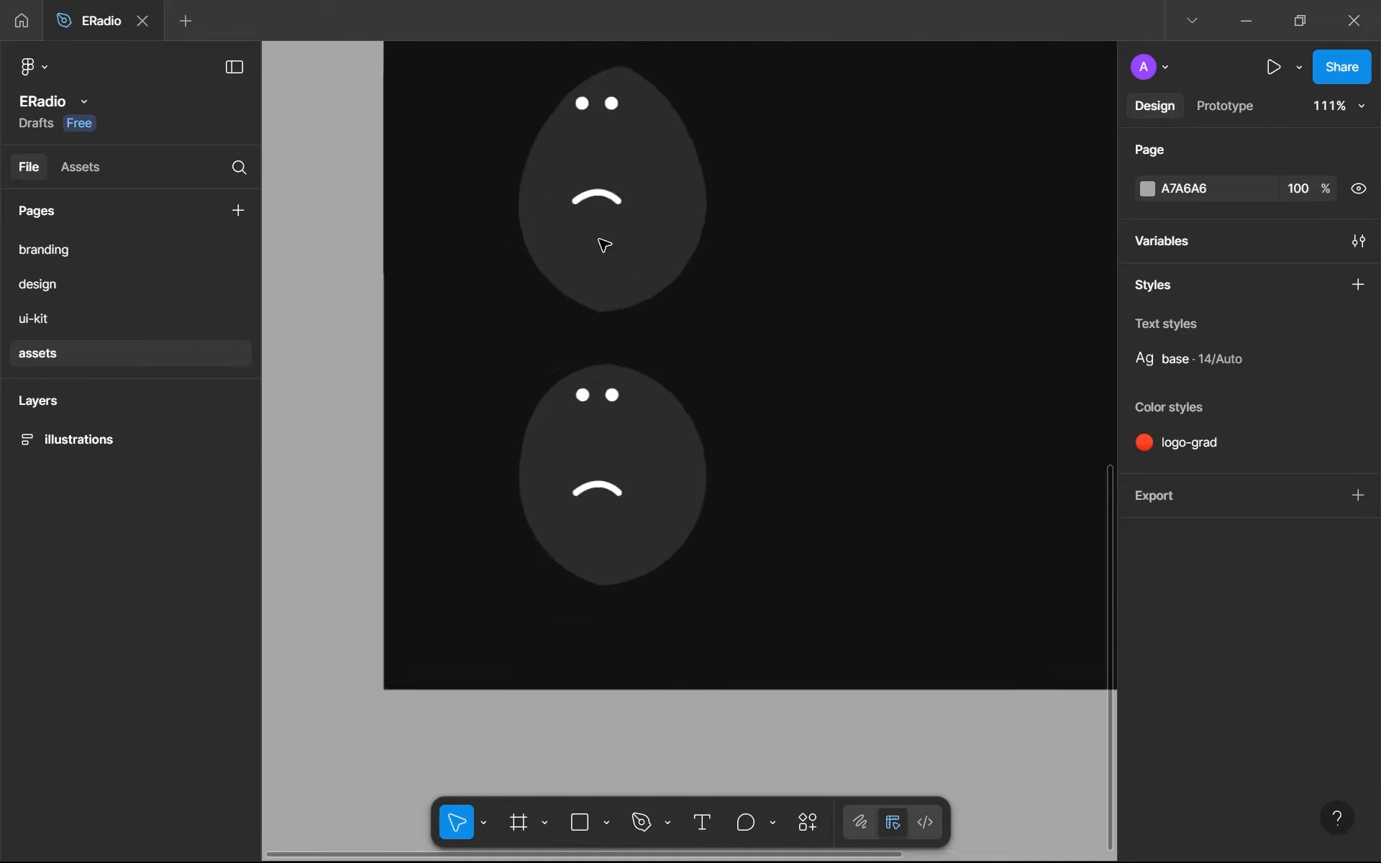
{"action": "scroll", "coordinate": [641, 434], "scroll_direction": "up", "scroll_amount": 3}
{"action": "scroll", "coordinate": [645, 436], "scroll_direction": "down", "scroll_amount": 2}
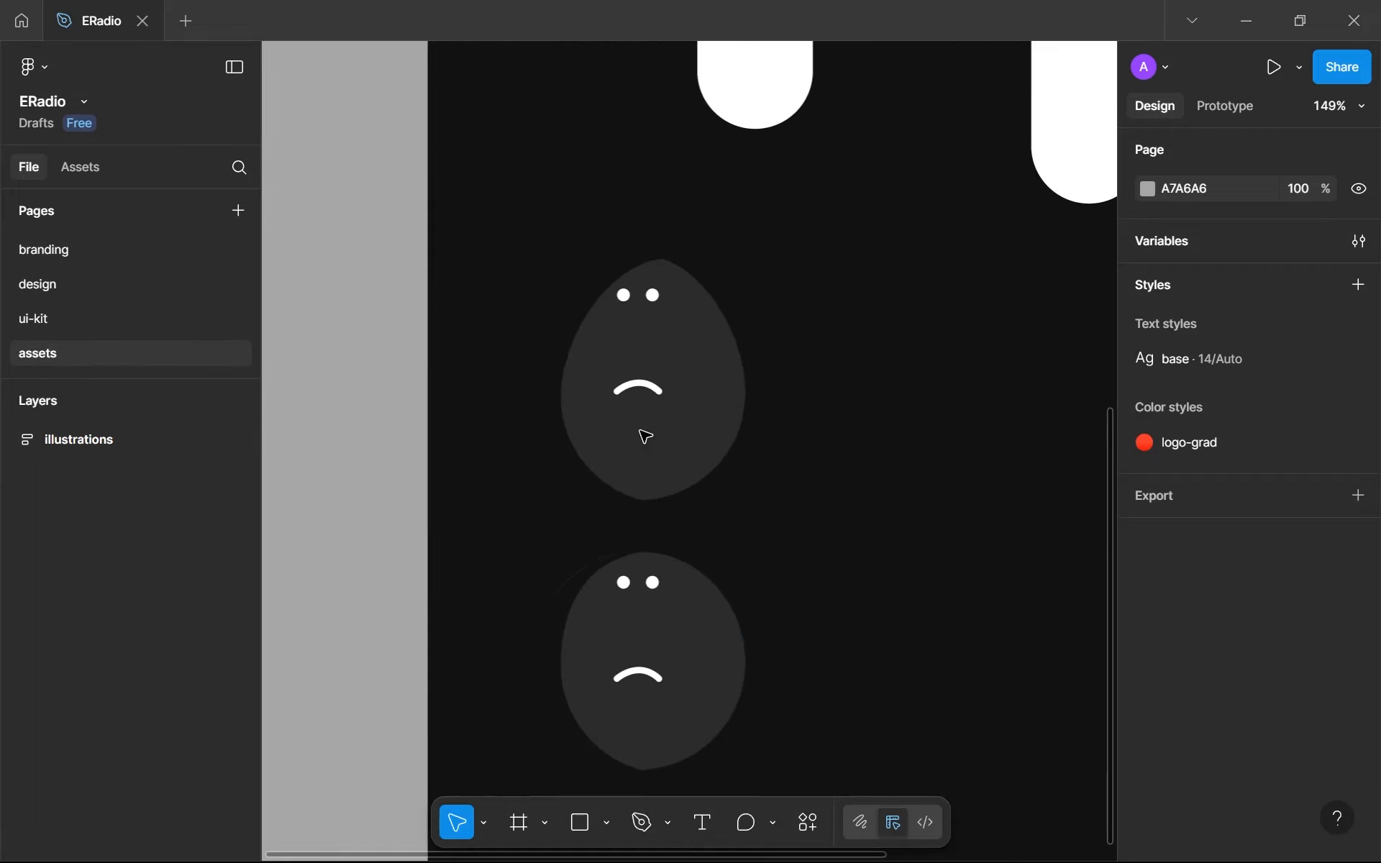
- Change the 2B2B2B selection color of the sad-face-egg and sad-face-circle groups to 111111
{"action": "left_click", "coordinate": [656, 445]}
{"action": "left_click", "coordinate": [650, 668], "text": "shift"}
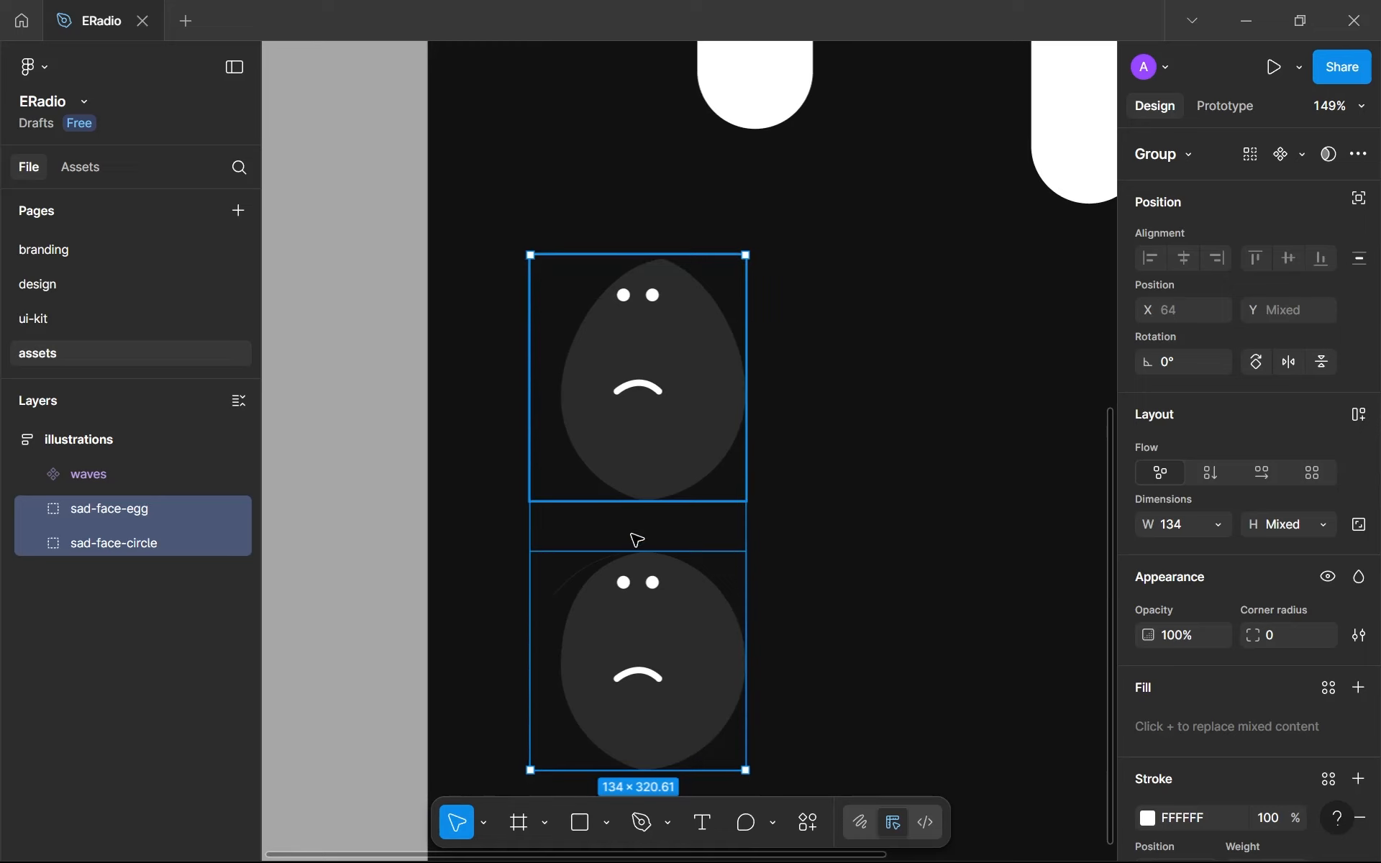
{"action": "scroll", "coordinate": [1340, 544], "scroll_direction": "down", "scroll_amount": 1}
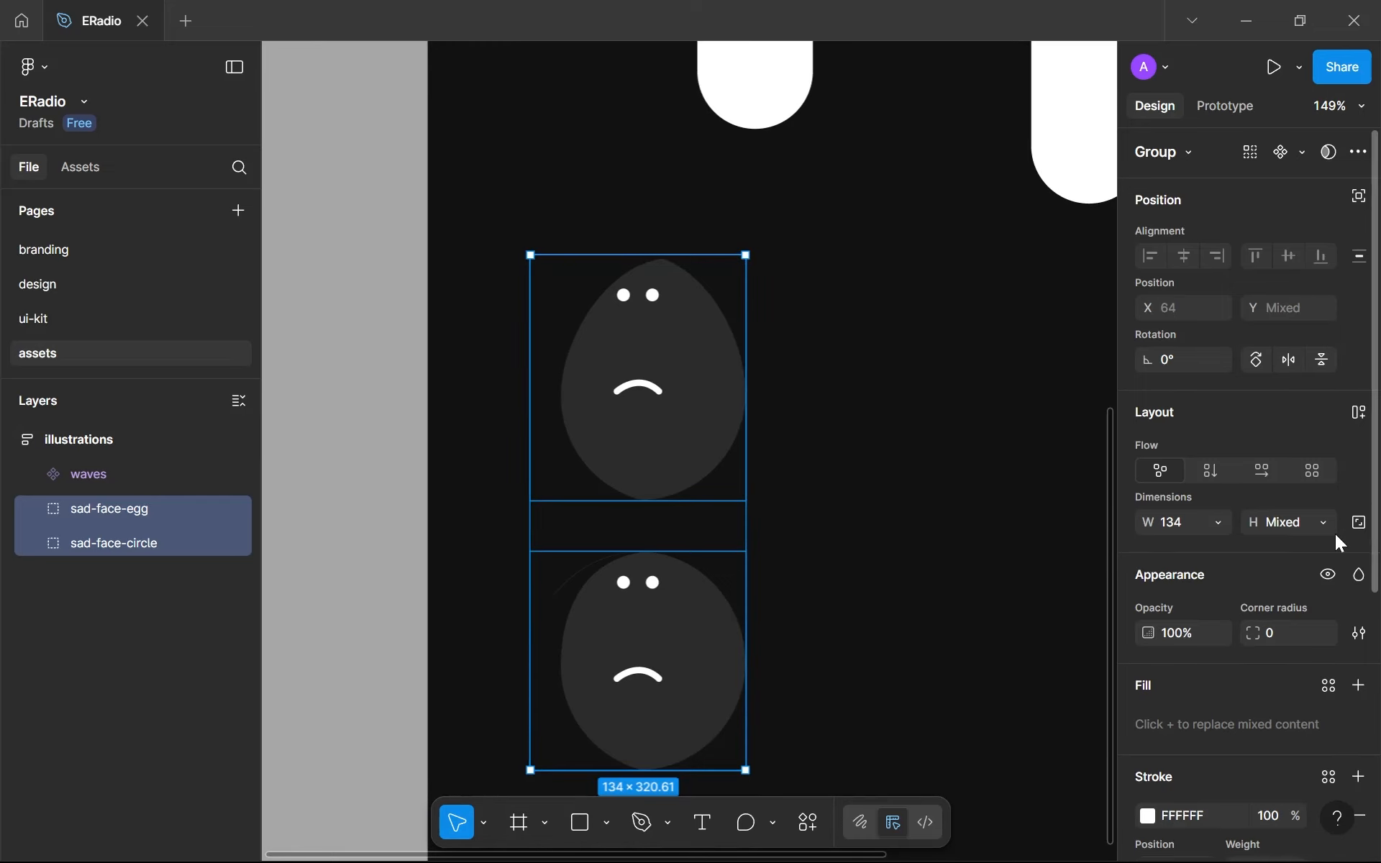
{"action": "scroll", "coordinate": [1335, 534], "scroll_direction": "down", "scroll_amount": 5}
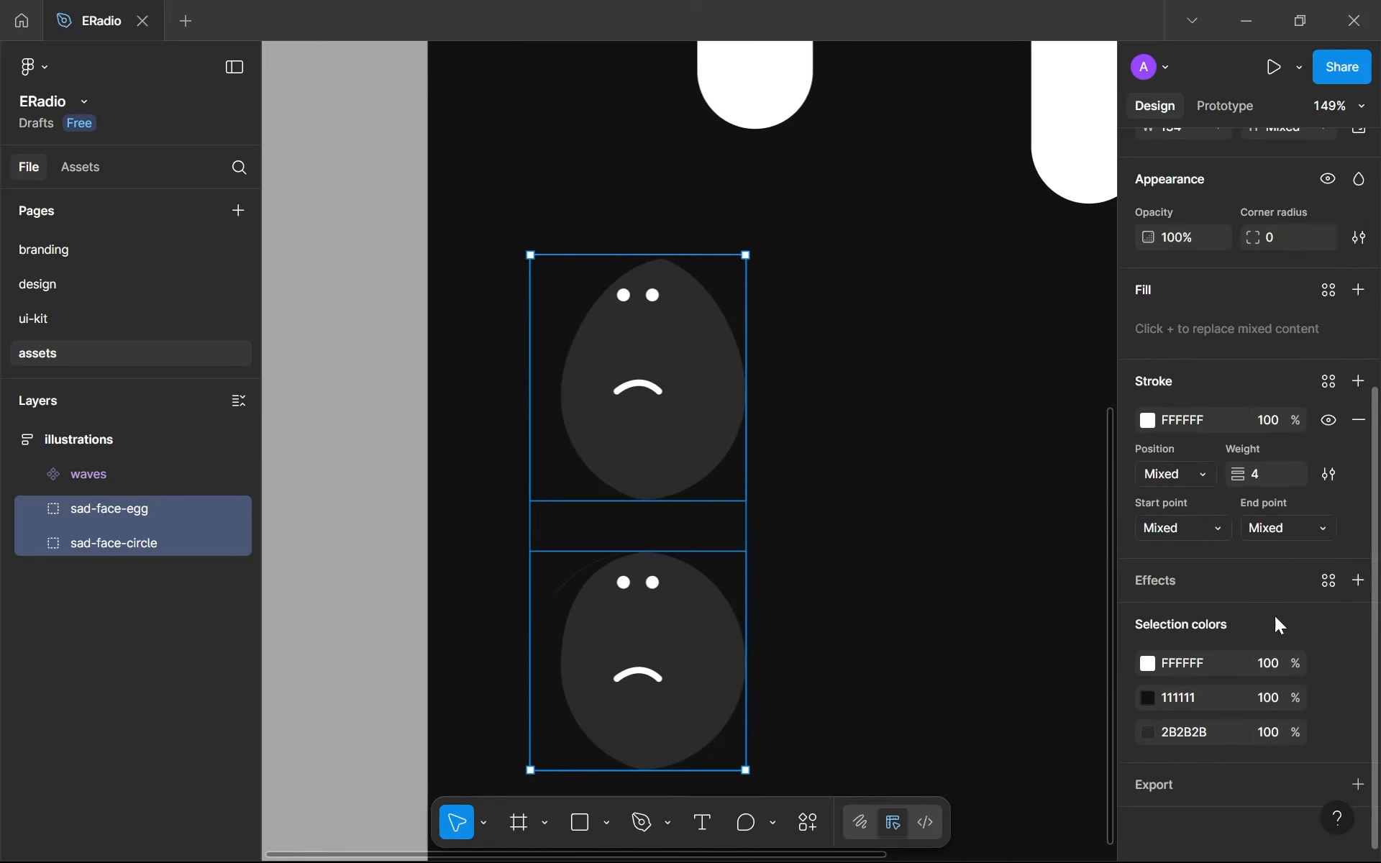
{"action": "left_click", "coordinate": [1154, 661]}
{"action": "left_click", "coordinate": [1151, 660]}
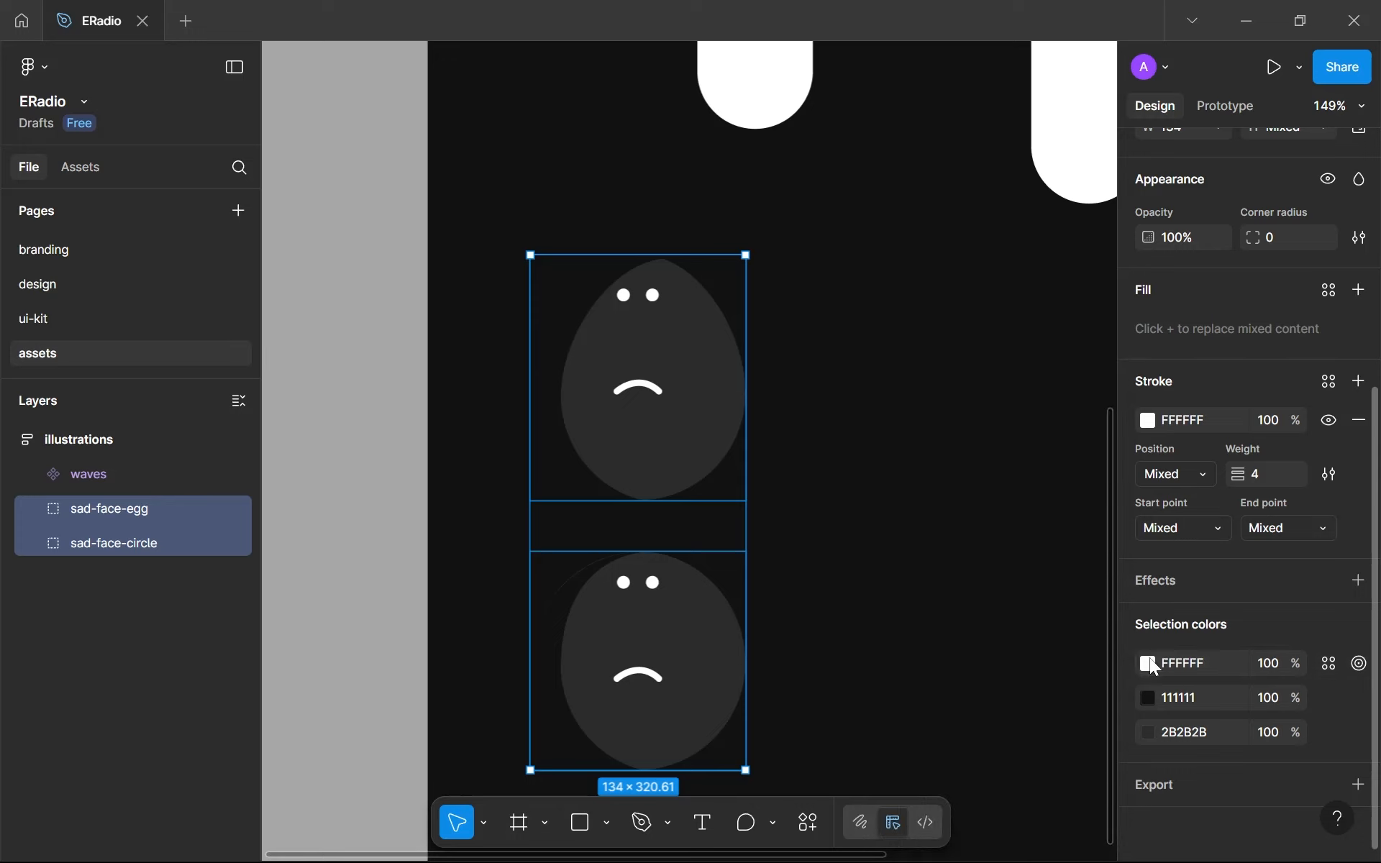
{"action": "left_click", "coordinate": [1148, 733]}
{"action": "left_click_drag", "start_coordinate": [1002, 549], "coordinate": [831, 463]}
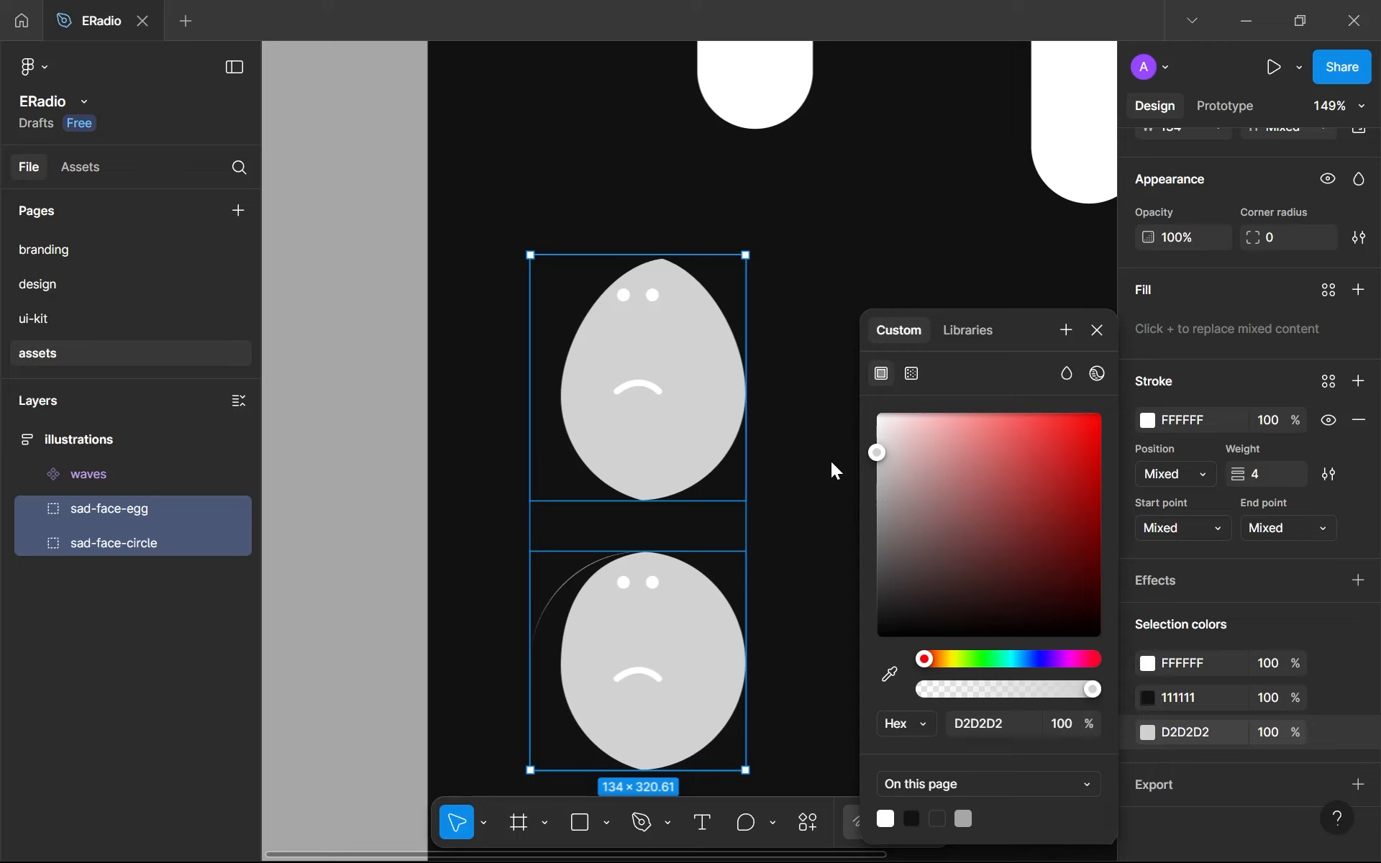
{"action": "left_click_drag", "start_coordinate": [831, 460], "coordinate": [823, 520]}
{"action": "left_click", "coordinate": [976, 723]}
{"action": "type", "text": "1"}
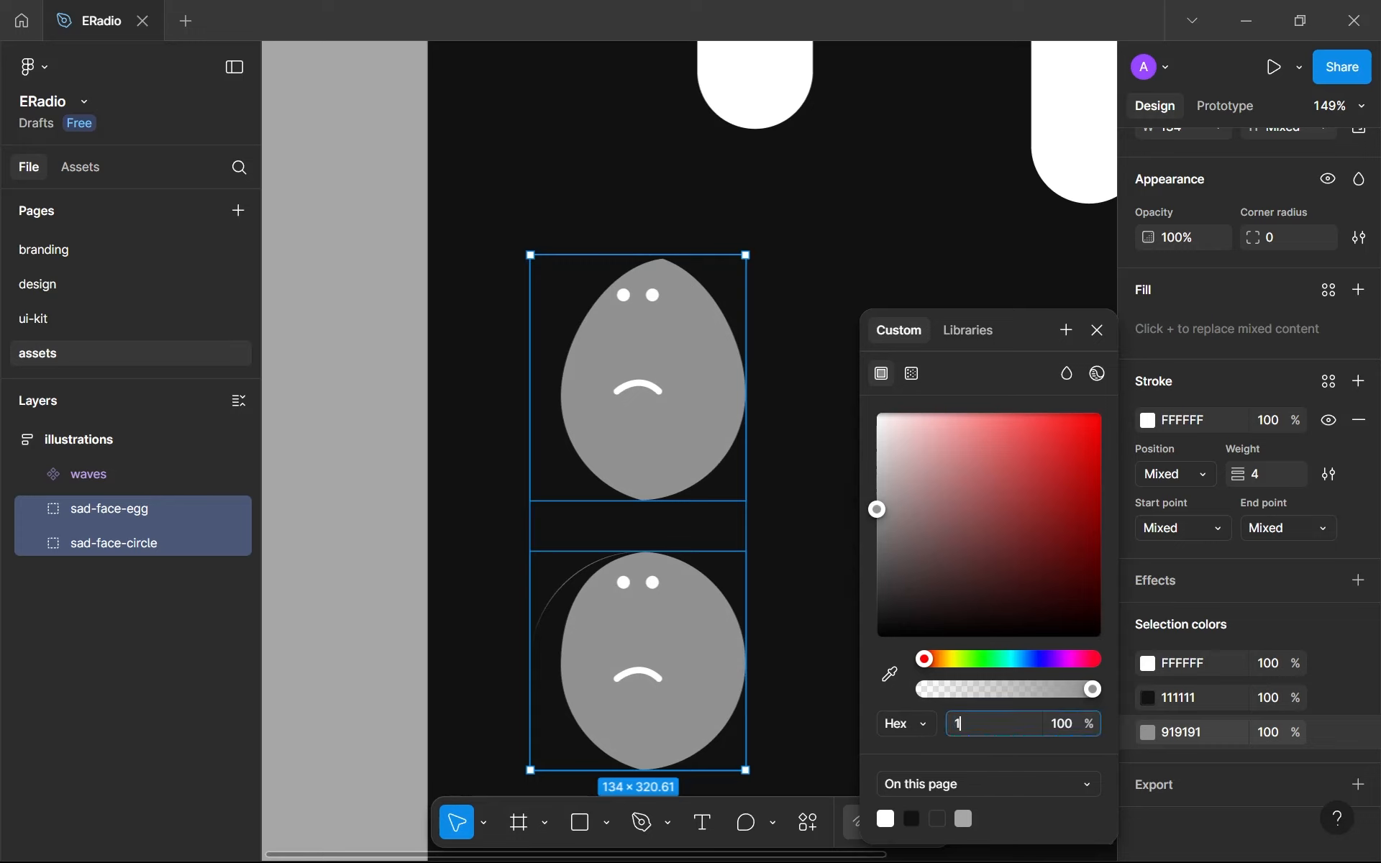
{"action": "key", "text": "Return"}
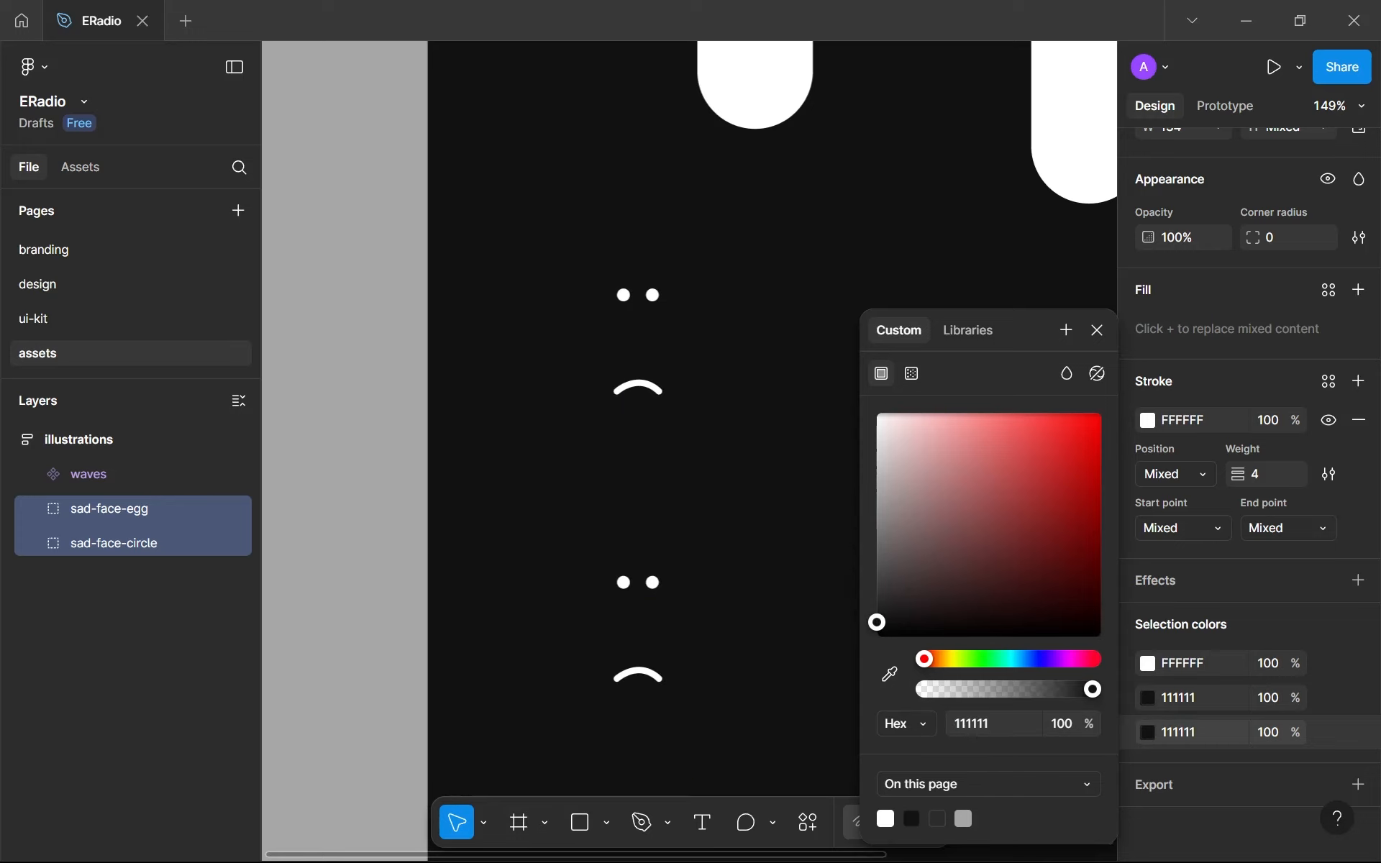
- Set the fill color of the main face shapes in both sad-face illustrations to 222222
{"action": "left_click", "coordinate": [990, 724]}
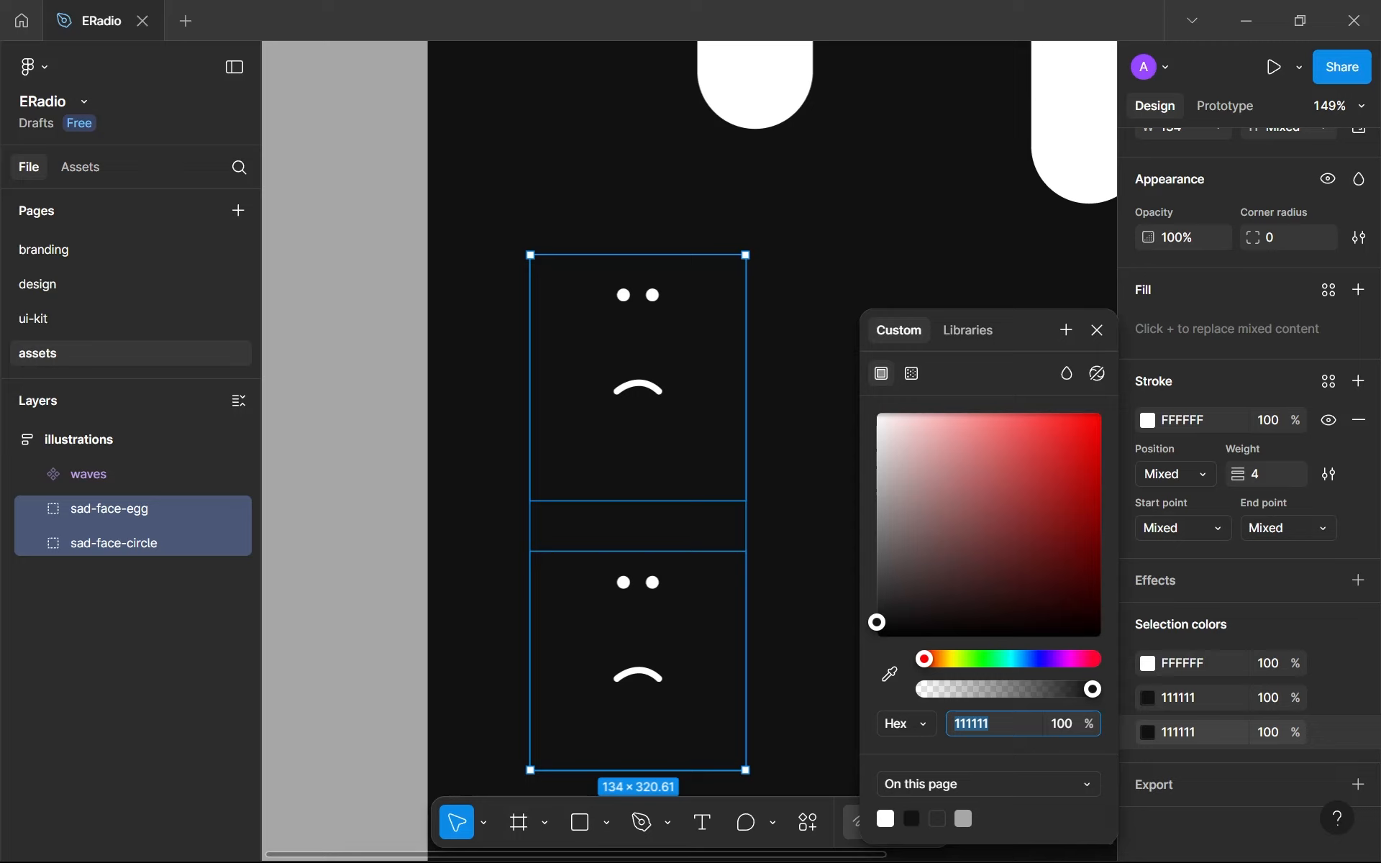
{"action": "key", "text": "Up"}
{"action": "key", "text": "Down"}
{"action": "key", "text": "Up"}
{"action": "key", "text": "Up"}
{"action": "key", "text": "Up"}
{"action": "key", "text": "Up"}
{"action": "key", "text": "Up"}
{"action": "key", "text": "Up"}
{"action": "key", "text": "Up"}
{"action": "key", "text": "Up"}
{"action": "key", "text": "Up"}
{"action": "key", "text": "Up"}
{"action": "key", "text": "Up"}
{"action": "key", "text": "Up"}
{"action": "key", "text": "Up"}
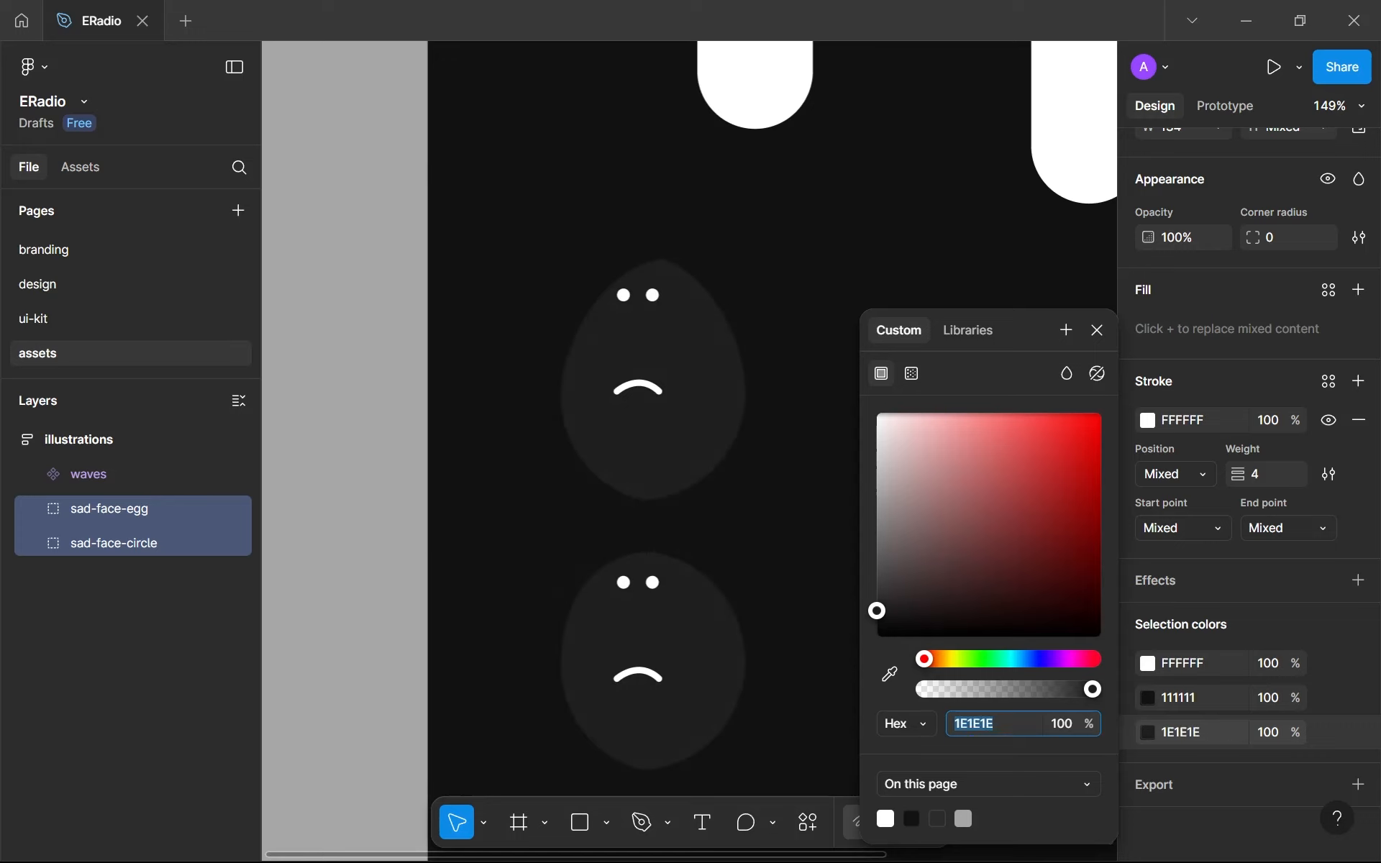
{"action": "key", "text": "Up"}
{"action": "key", "text": "Up"}
{"action": "key", "text": "Up"}
{"action": "key", "text": "Up"}
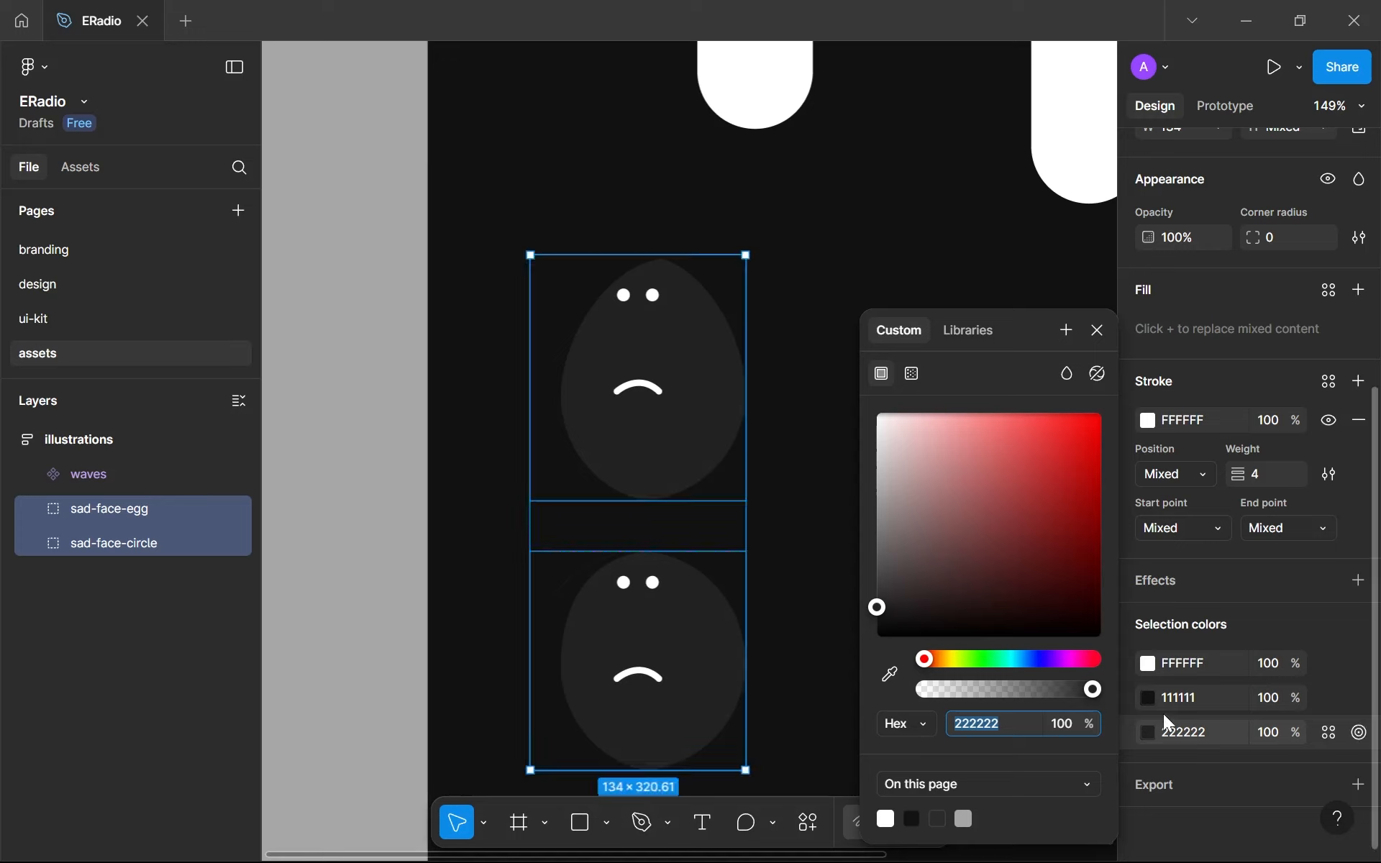
- Set the remaining 111111 selection color, the crescent shading on both sad faces, to 1D1D1D
{"action": "left_click", "coordinate": [1182, 699]}
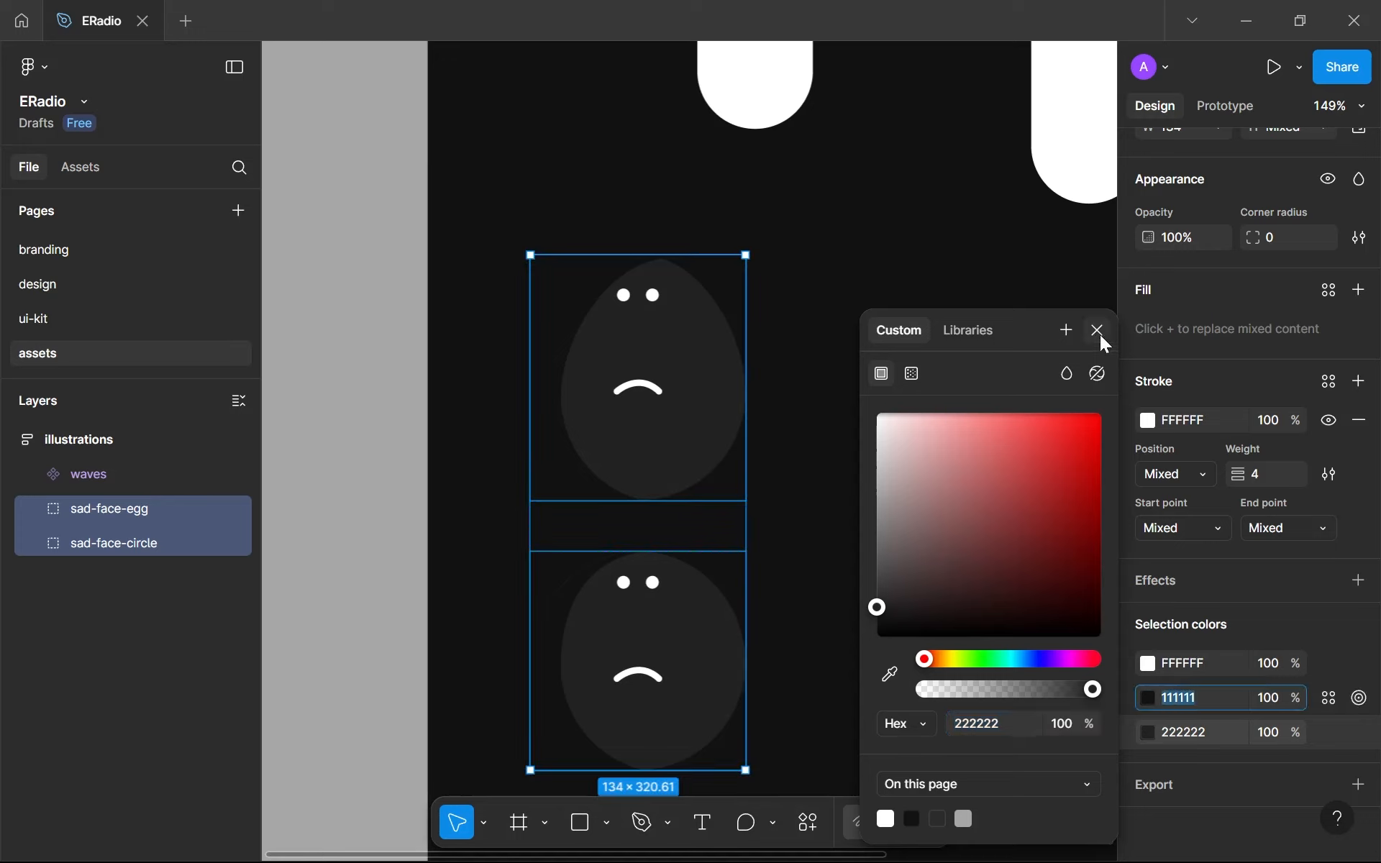
{"action": "left_click", "coordinate": [1097, 331]}
{"action": "left_click", "coordinate": [1149, 696]}
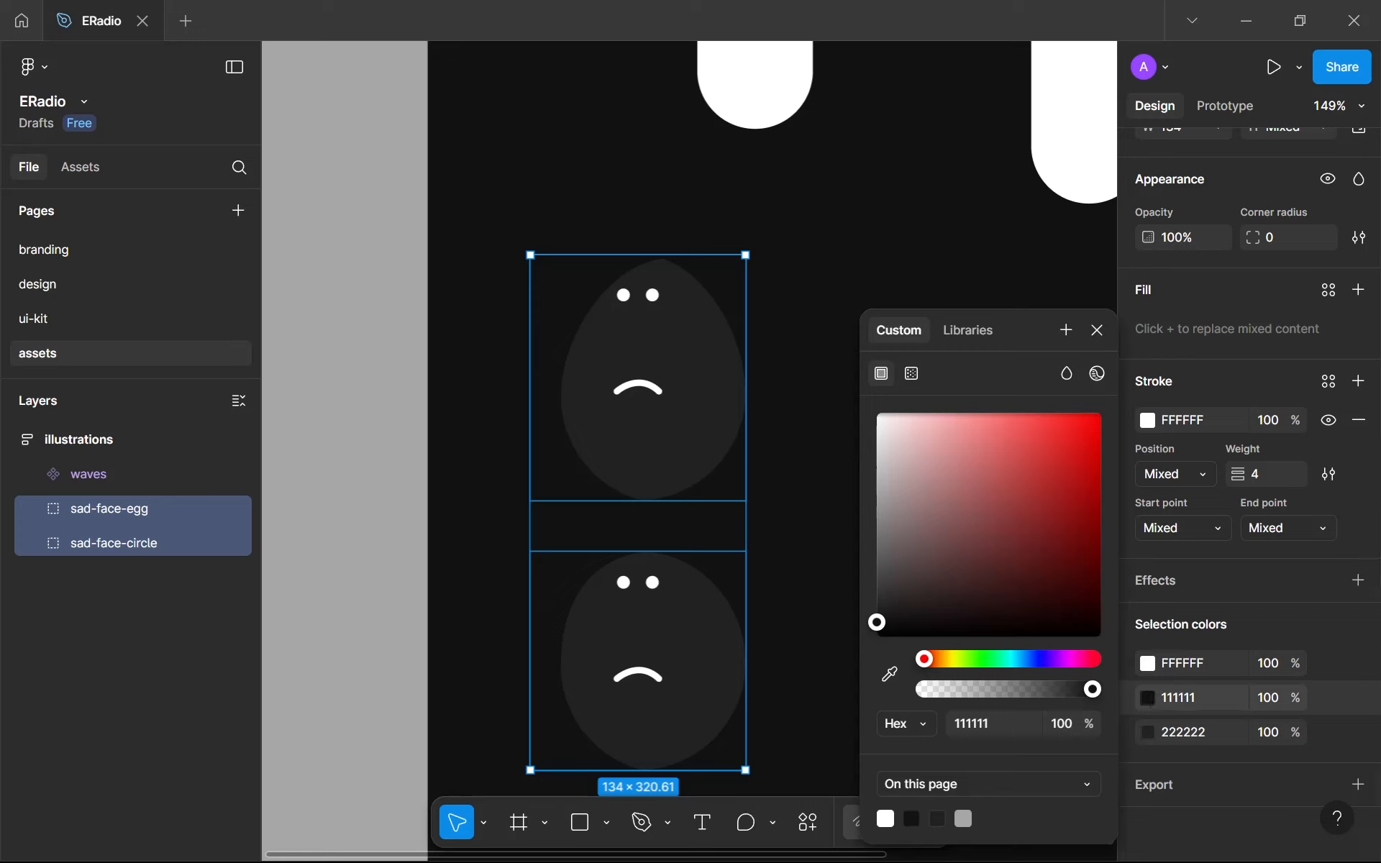
{"action": "type", "text": "121212"}
{"action": "key", "text": "Return"}
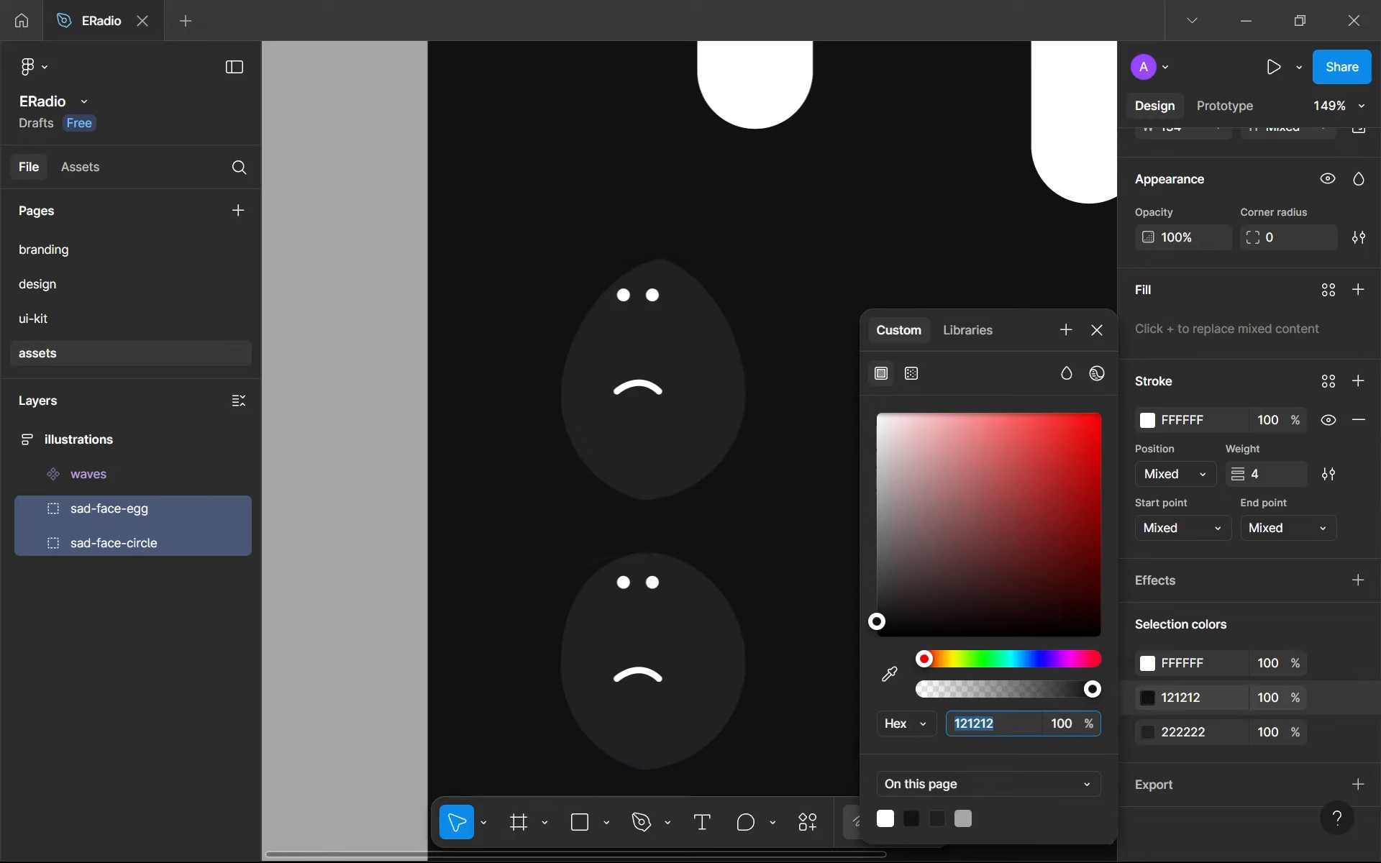
{"action": "key", "text": "Up"}
{"action": "key", "text": "Up"}
{"action": "key", "text": "Up"}
{"action": "key", "text": "Up"}
{"action": "key", "text": "Up"}
{"action": "key", "text": "Up"}
{"action": "key", "text": "Up"}
{"action": "key", "text": "Up"}
{"action": "key", "text": "Up"}
{"action": "key", "text": "Up"}
{"action": "key", "text": "Up"}
{"action": "key", "text": "Up"}
{"action": "key", "text": "Up"}
{"action": "key", "text": "Up"}
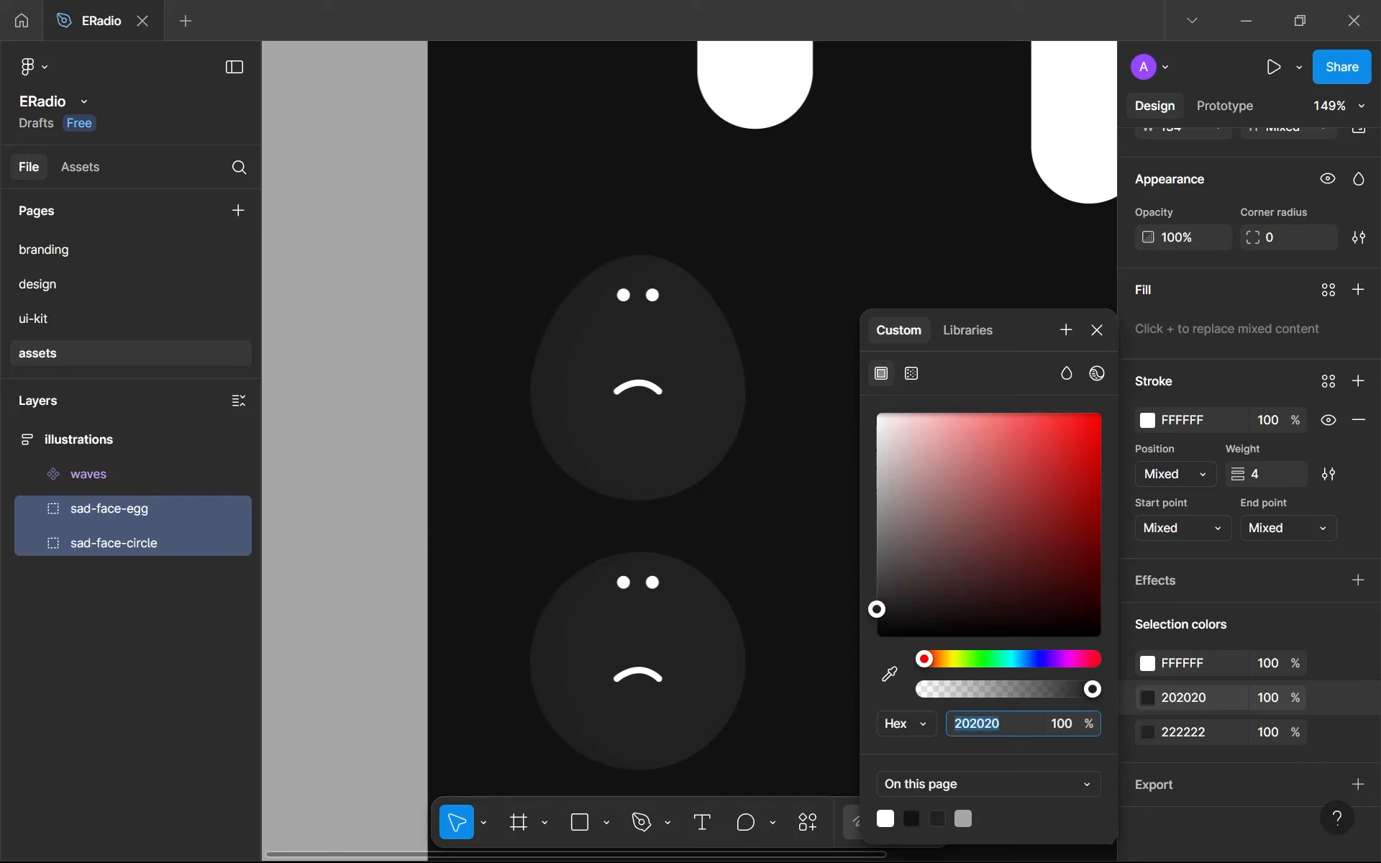
{"action": "key", "text": "Up"}
{"action": "key", "text": "Up"}
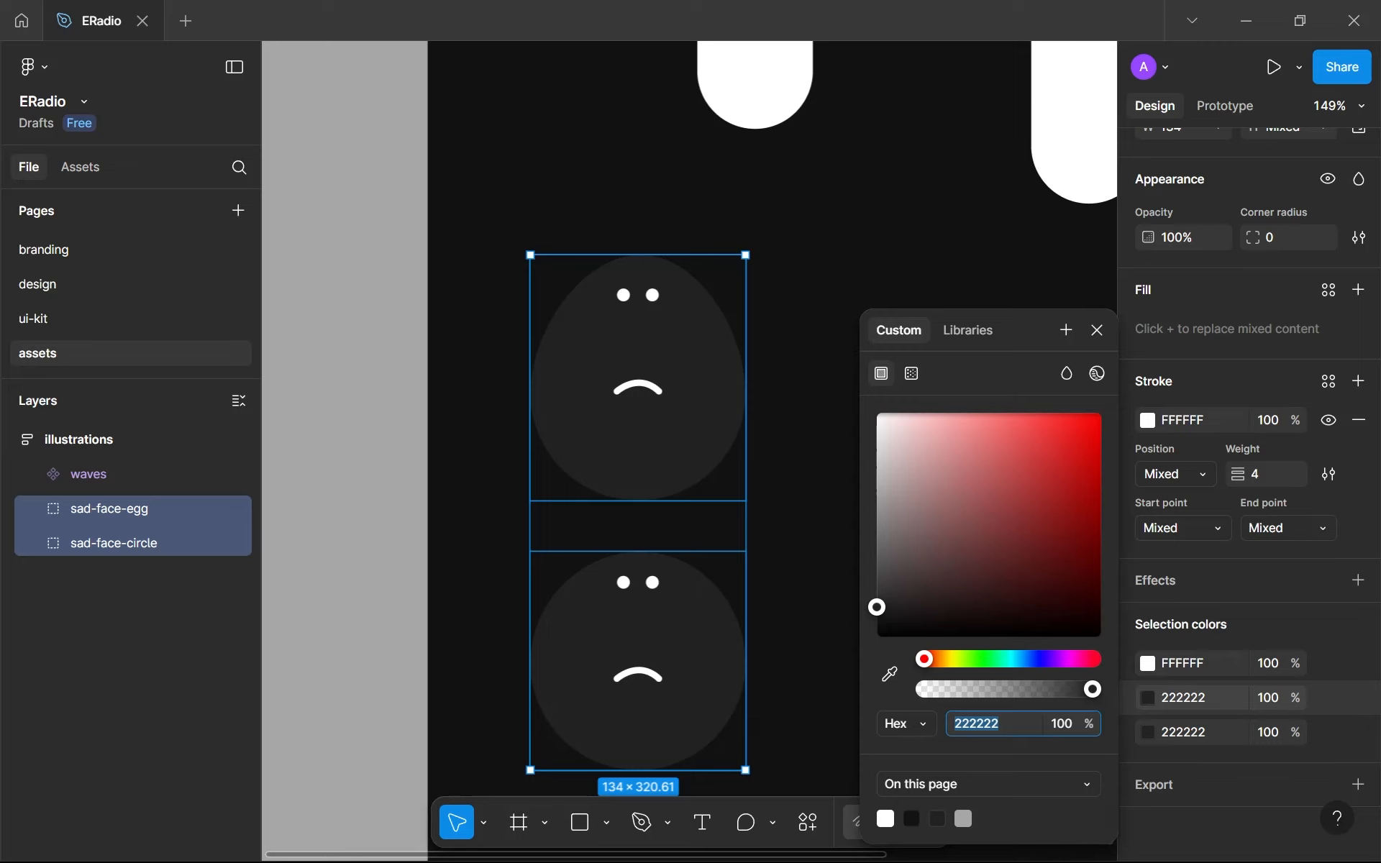
{"action": "key", "text": "Down"}
{"action": "key", "text": "Down"}
{"action": "key", "text": "Down"}
{"action": "key", "text": "Down"}
{"action": "key", "text": "Down"}
{"action": "key", "text": "Down"}
{"action": "key", "text": "Up"}
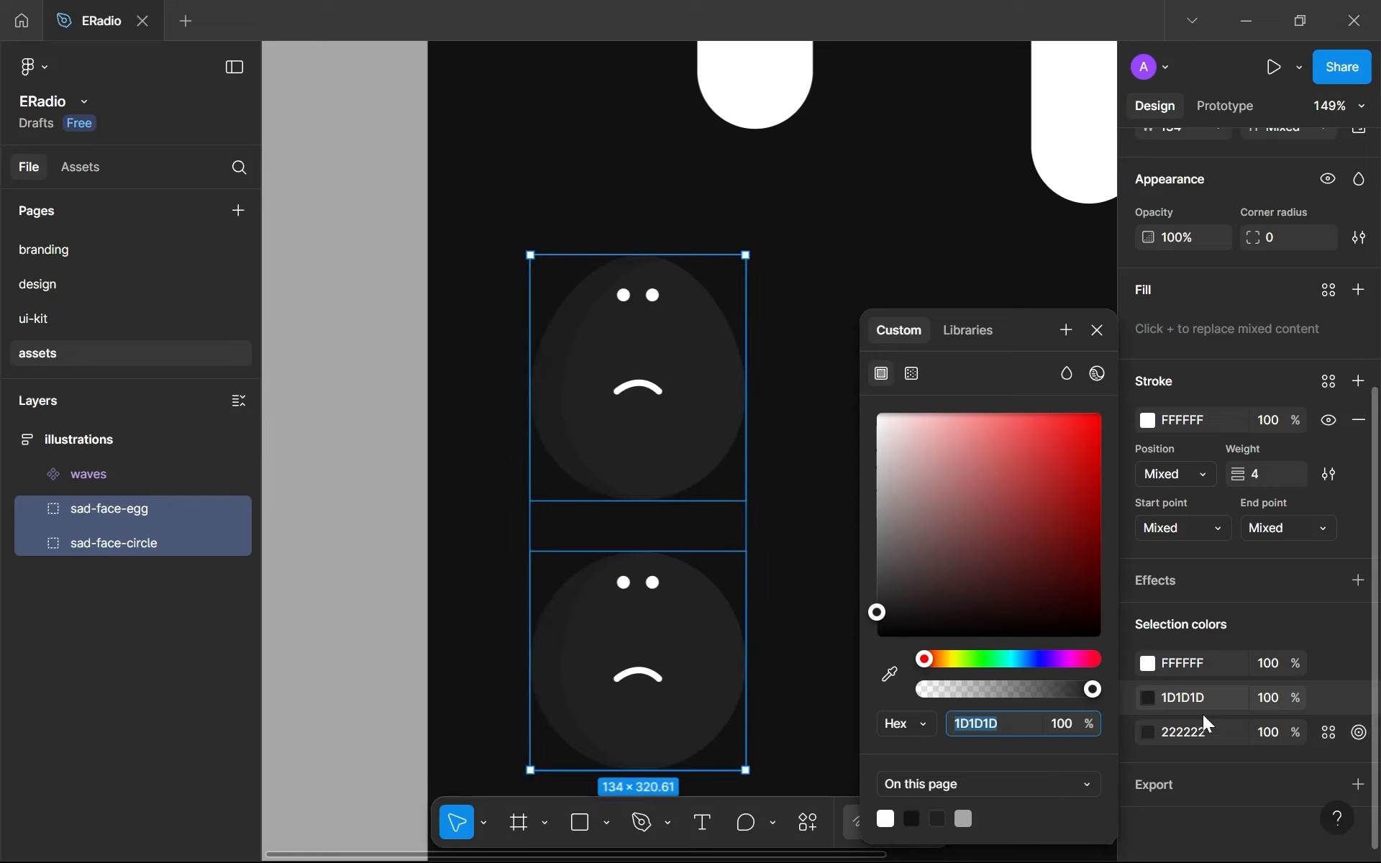
- Change the white eyes and mouth color of both sad faces to A4A4A4
{"action": "left_click", "coordinate": [1149, 665]}
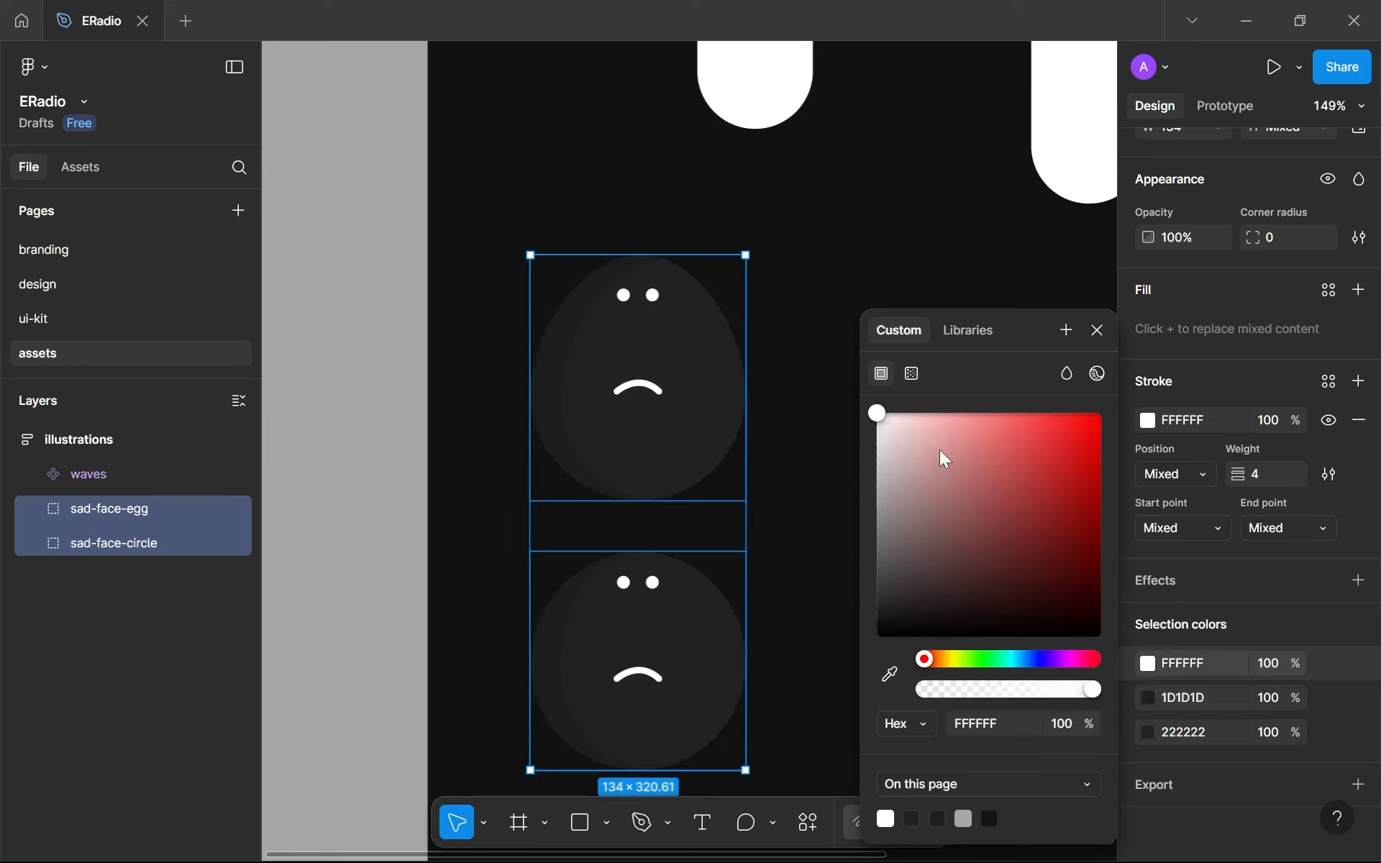
{"action": "left_click", "coordinate": [1007, 722]}
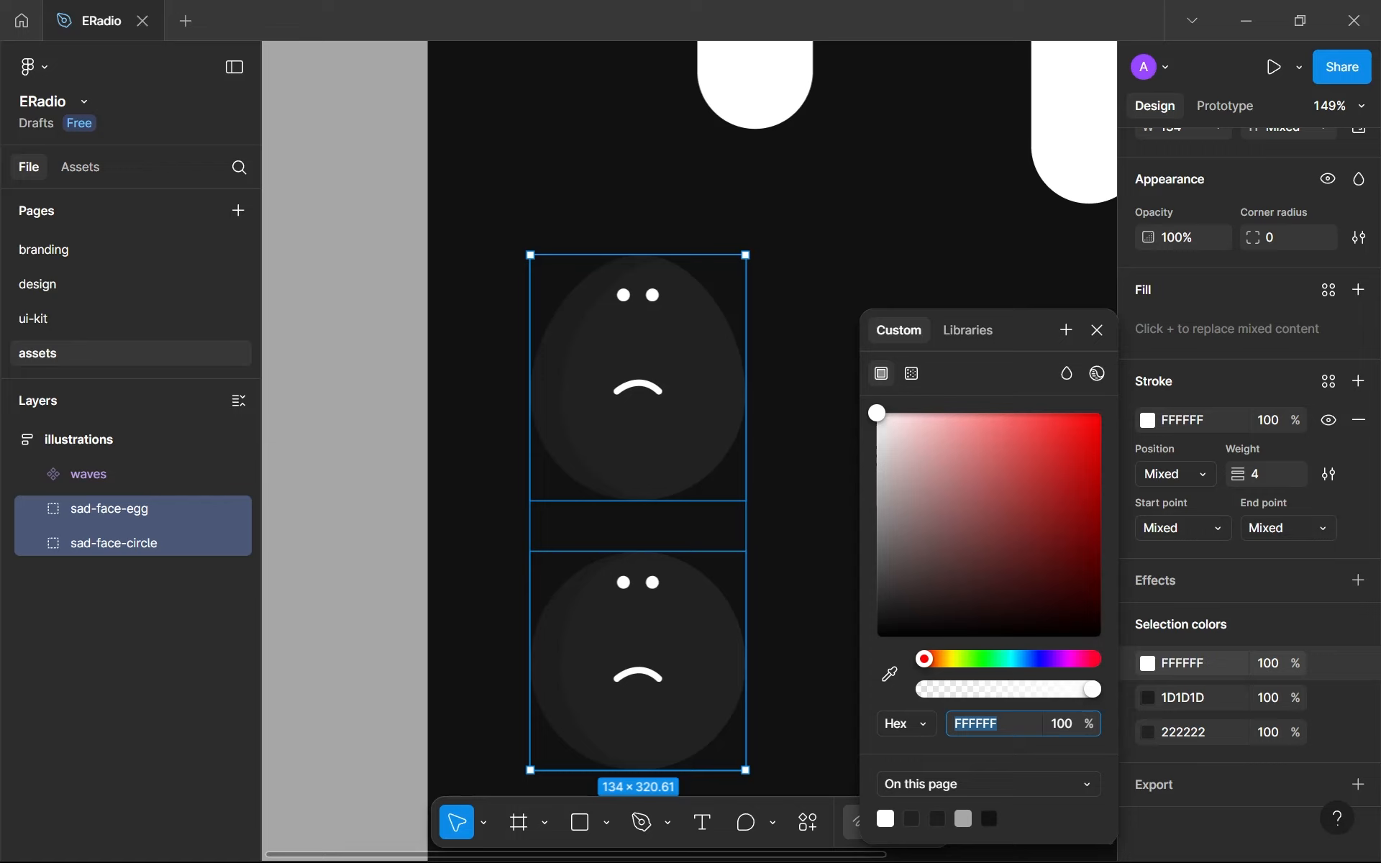
{"action": "key", "text": "Down"}
{"action": "key", "text": "Down"}
{"action": "key", "text": "Down"}
{"action": "key", "text": "Down"}
{"action": "key", "text": "Down"}
{"action": "key", "text": "Down"}
{"action": "key", "text": "Down"}
{"action": "key", "text": "Down"}
{"action": "key", "text": "Down"}
{"action": "key", "text": "Down"}
{"action": "key", "text": "Down"}
{"action": "key", "text": "Down"}
{"action": "key", "text": "Down"}
{"action": "key", "text": "Down"}
{"action": "key", "text": "Down"}
{"action": "key", "text": "Down"}
{"action": "key", "text": "Down"}
{"action": "key", "text": "Down"}
{"action": "key", "text": "Down"}
{"action": "key", "text": "Down"}
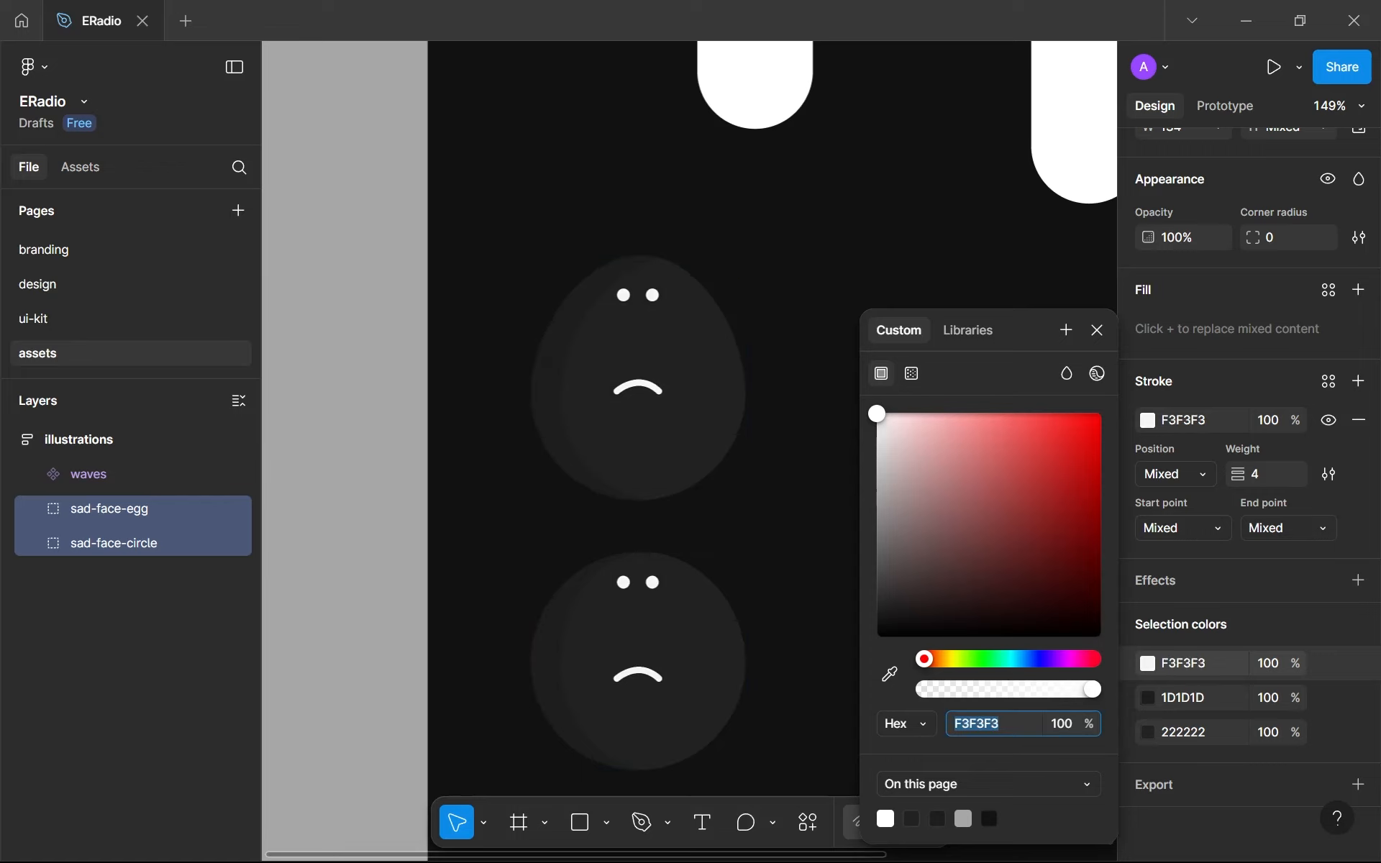
{"action": "key", "text": "Down"}
{"action": "key", "text": "Down"}
{"action": "key", "text": "Down"}
{"action": "key", "text": "Down"}
{"action": "key", "text": "Down"}
{"action": "key", "text": "Down"}
{"action": "key", "text": "Down"}
{"action": "key", "text": "Down"}
{"action": "key", "text": "Down"}
{"action": "key", "text": "Down"}
{"action": "key", "text": "Down"}
{"action": "key", "text": "Down"}
{"action": "key", "text": "Down"}
{"action": "key", "text": "Down"}
{"action": "key", "text": "Down"}
{"action": "key", "text": "Down"}
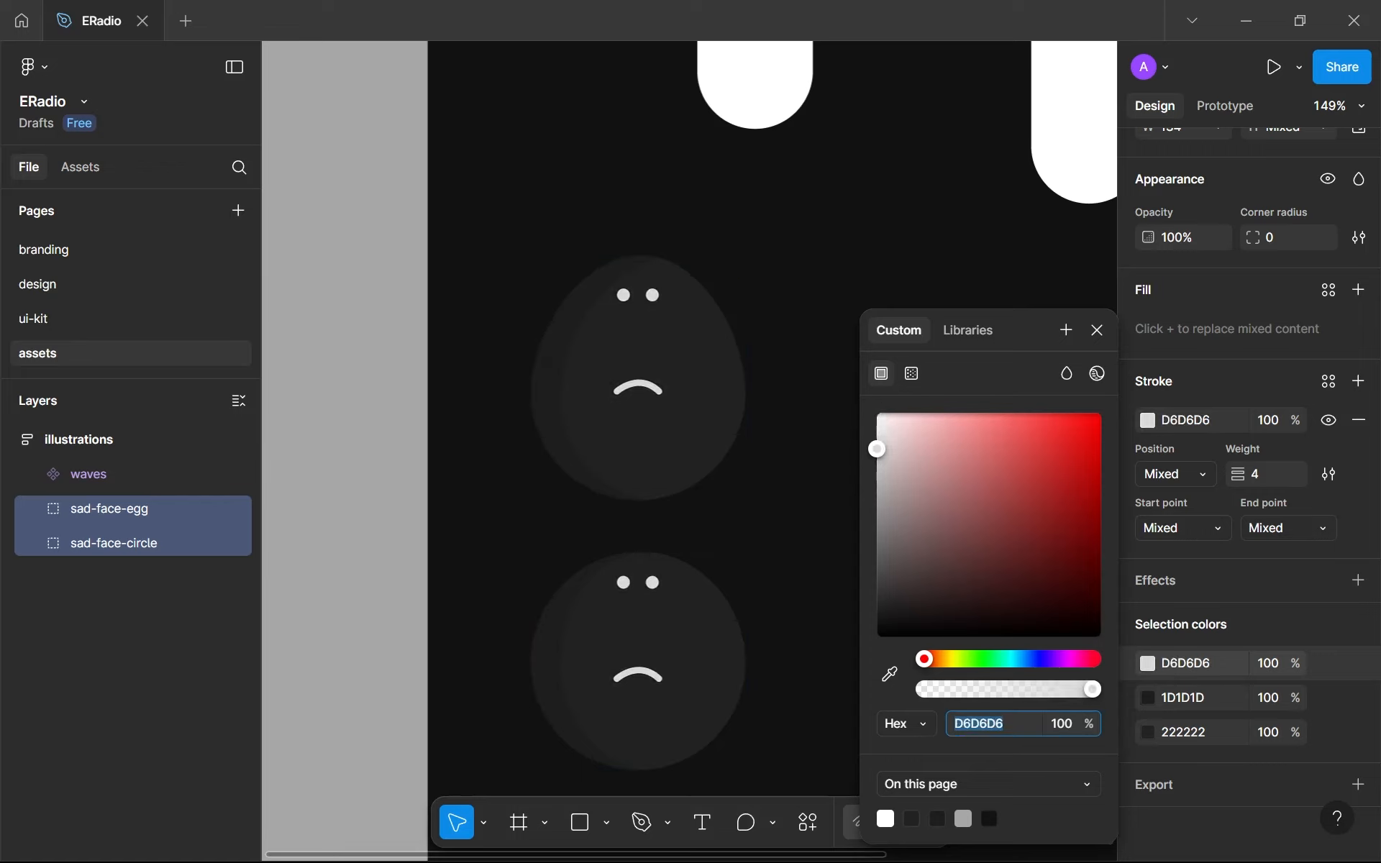
{"action": "key", "text": "Down"}
{"action": "key", "text": "Down"}
{"action": "key", "text": "Down"}
{"action": "key", "text": "Down"}
{"action": "key", "text": "Down"}
{"action": "key", "text": "Down"}
{"action": "key", "text": "Down"}
{"action": "key", "text": "Down"}
{"action": "key", "text": "Down"}
{"action": "key", "text": "Down"}
{"action": "key", "text": "Down"}
{"action": "key", "text": "Down"}
{"action": "key", "text": "Down"}
{"action": "key", "text": "Down"}
{"action": "key", "text": "Down"}
{"action": "key", "text": "Down"}
{"action": "key", "text": "Down"}
{"action": "key", "text": "Down"}
{"action": "key", "text": "Down"}
{"action": "key", "text": "Down"}
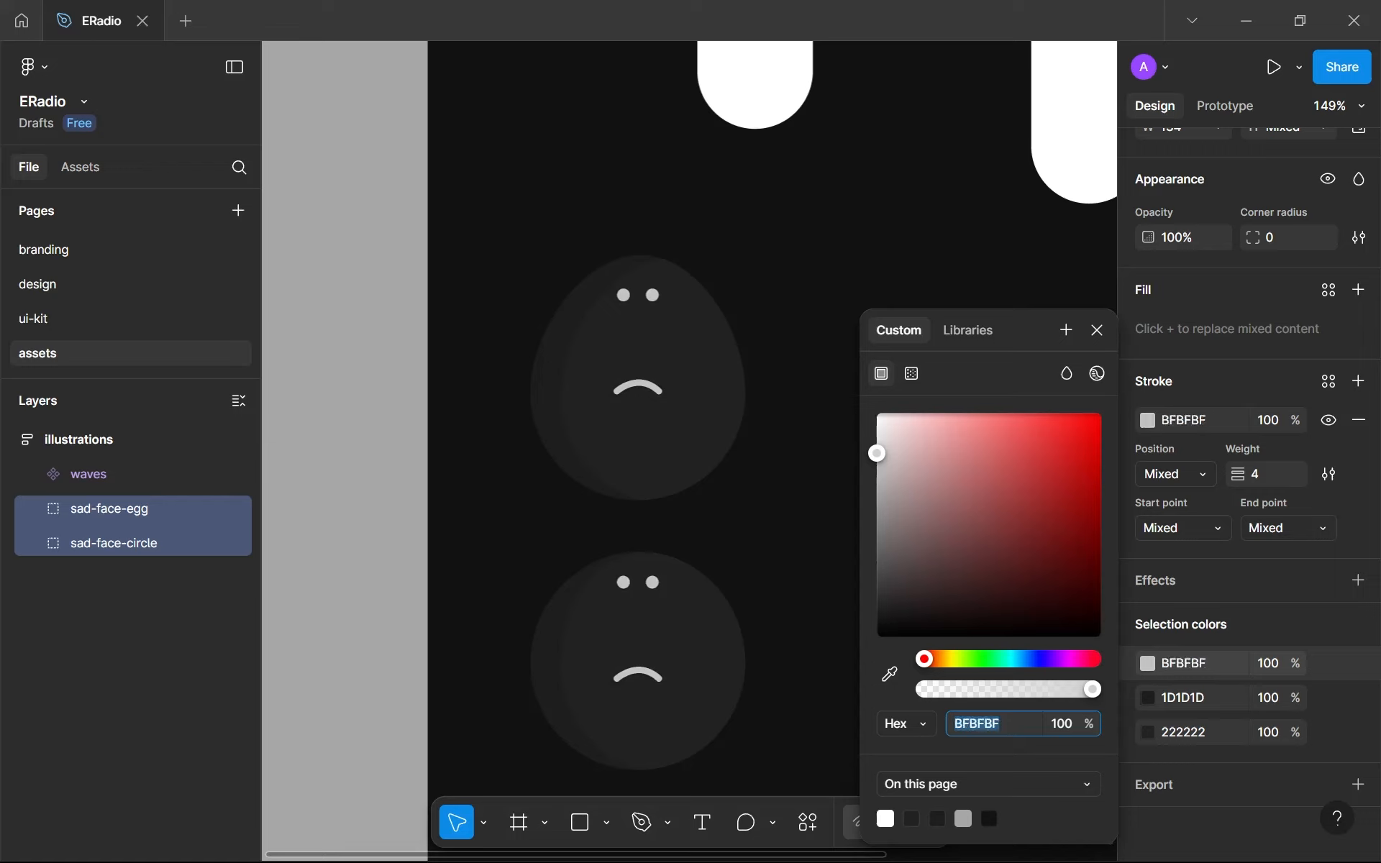
{"action": "key", "text": "Down"}
{"action": "key", "text": "Down"}
{"action": "key", "text": "Down"}
{"action": "key", "text": "Down"}
{"action": "key", "text": "Down"}
{"action": "key", "text": "Down"}
{"action": "key", "text": "Down"}
{"action": "key", "text": "Down"}
{"action": "key", "text": "Down"}
{"action": "key", "text": "Down"}
{"action": "key", "text": "Down"}
{"action": "key", "text": "Down"}
{"action": "key", "text": "Down"}
{"action": "key", "text": "Down"}
{"action": "key", "text": "Down"}
{"action": "key", "text": "Down"}
{"action": "key", "text": "Down"}
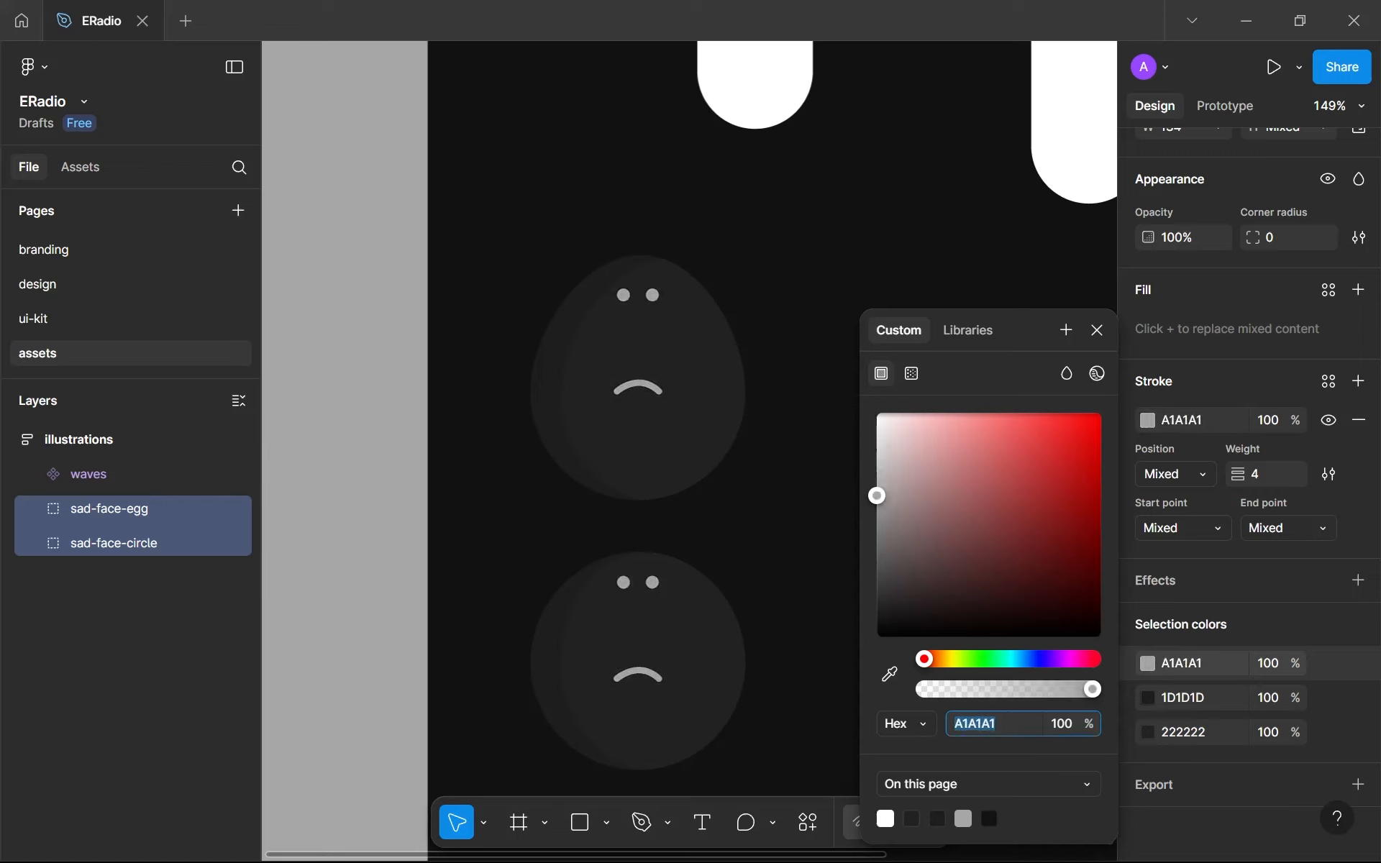
{"action": "key", "text": "Up"}
{"action": "key", "text": "Up"}
{"action": "key", "text": "Up"}
{"action": "key", "text": "Up"}
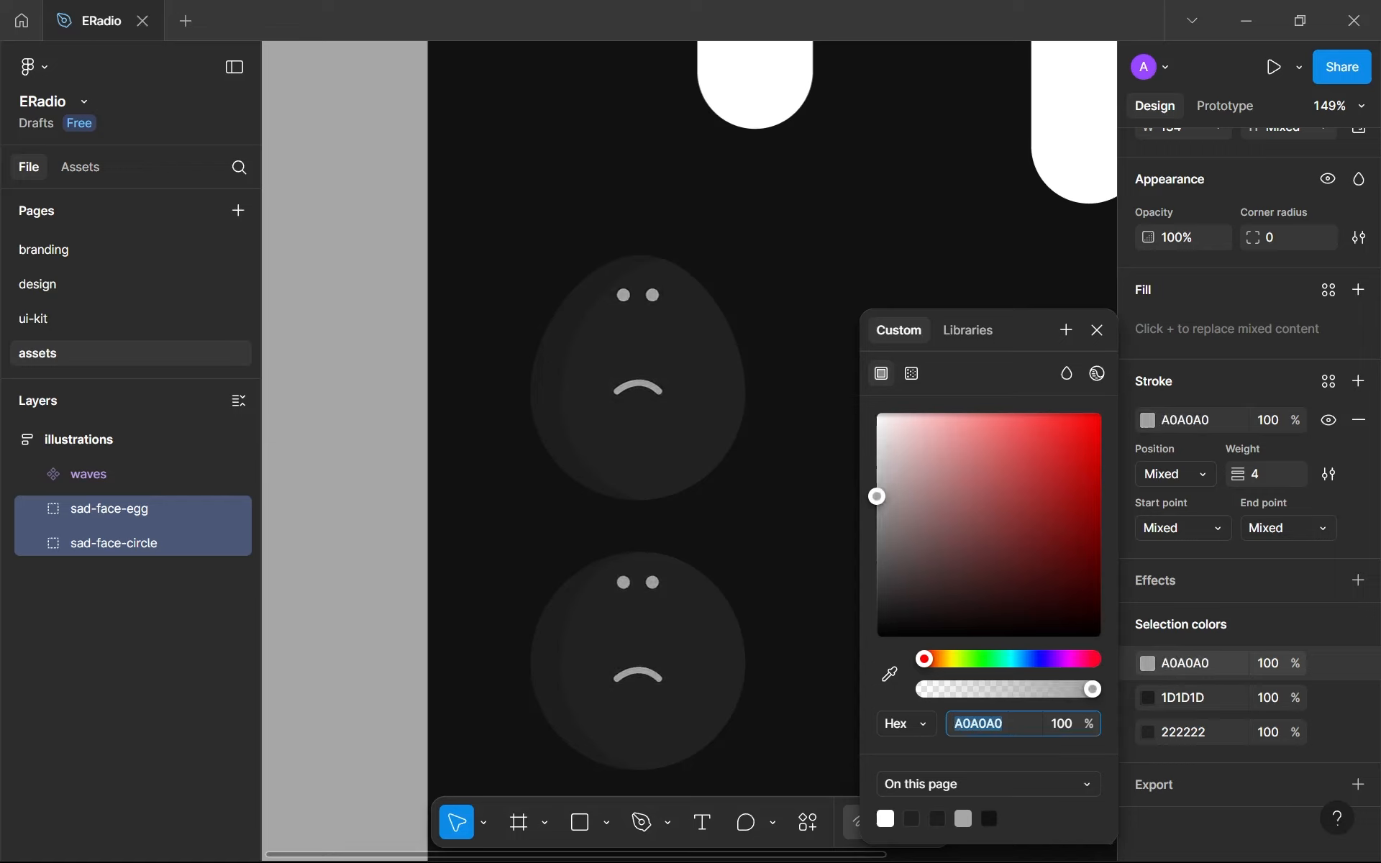
{"action": "key", "text": "Up"}
{"action": "key", "text": "Up"}
{"action": "key", "text": "Up"}
{"action": "key", "text": "Down"}
{"action": "key", "text": "Up"}
{"action": "key", "text": "Down"}
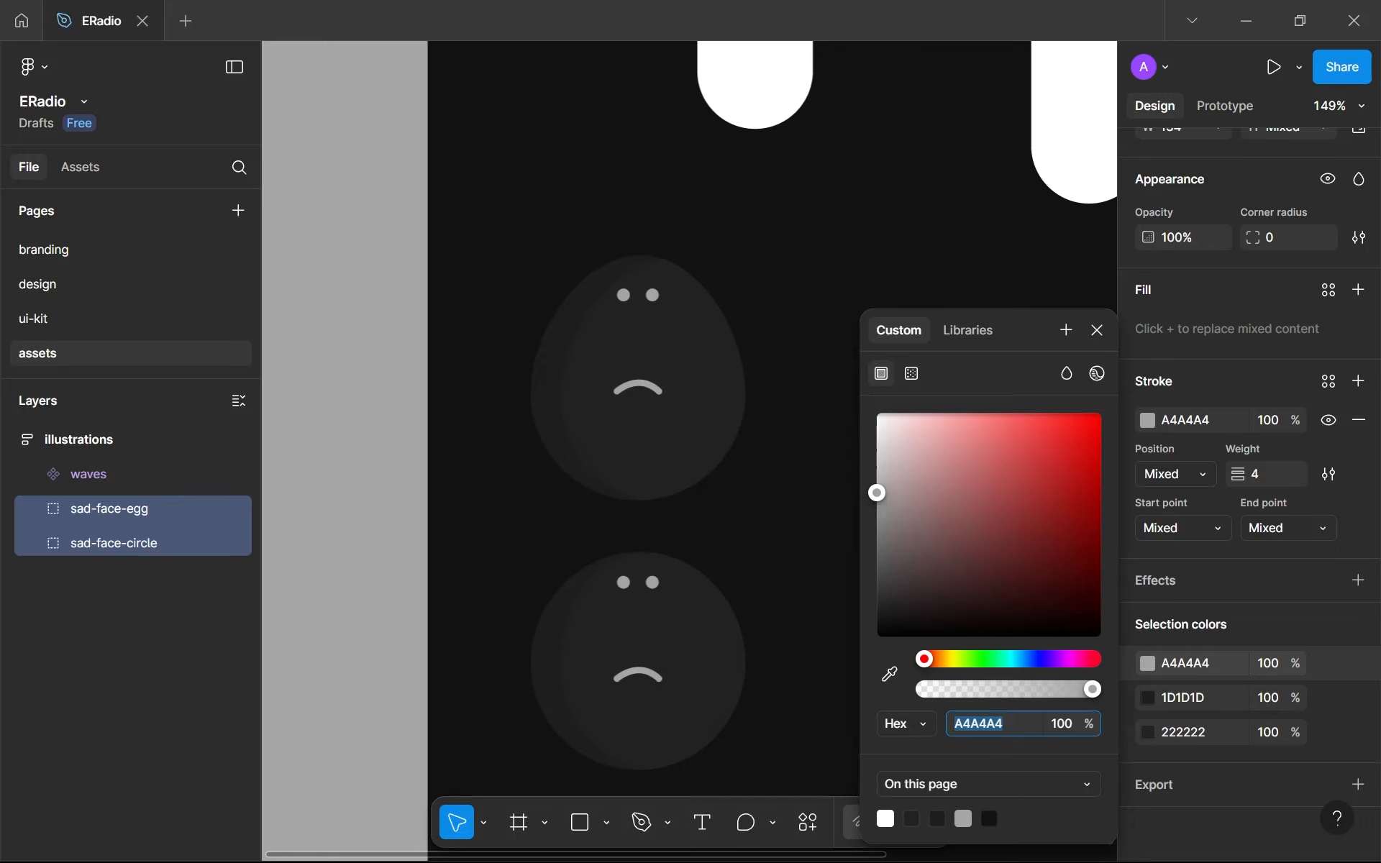
- Create a color variable named gray-700--ill from the A4A4A4 selection color of the sad-face-egg and sad-face-circle groups
{"action": "left_click", "coordinate": [798, 609]}
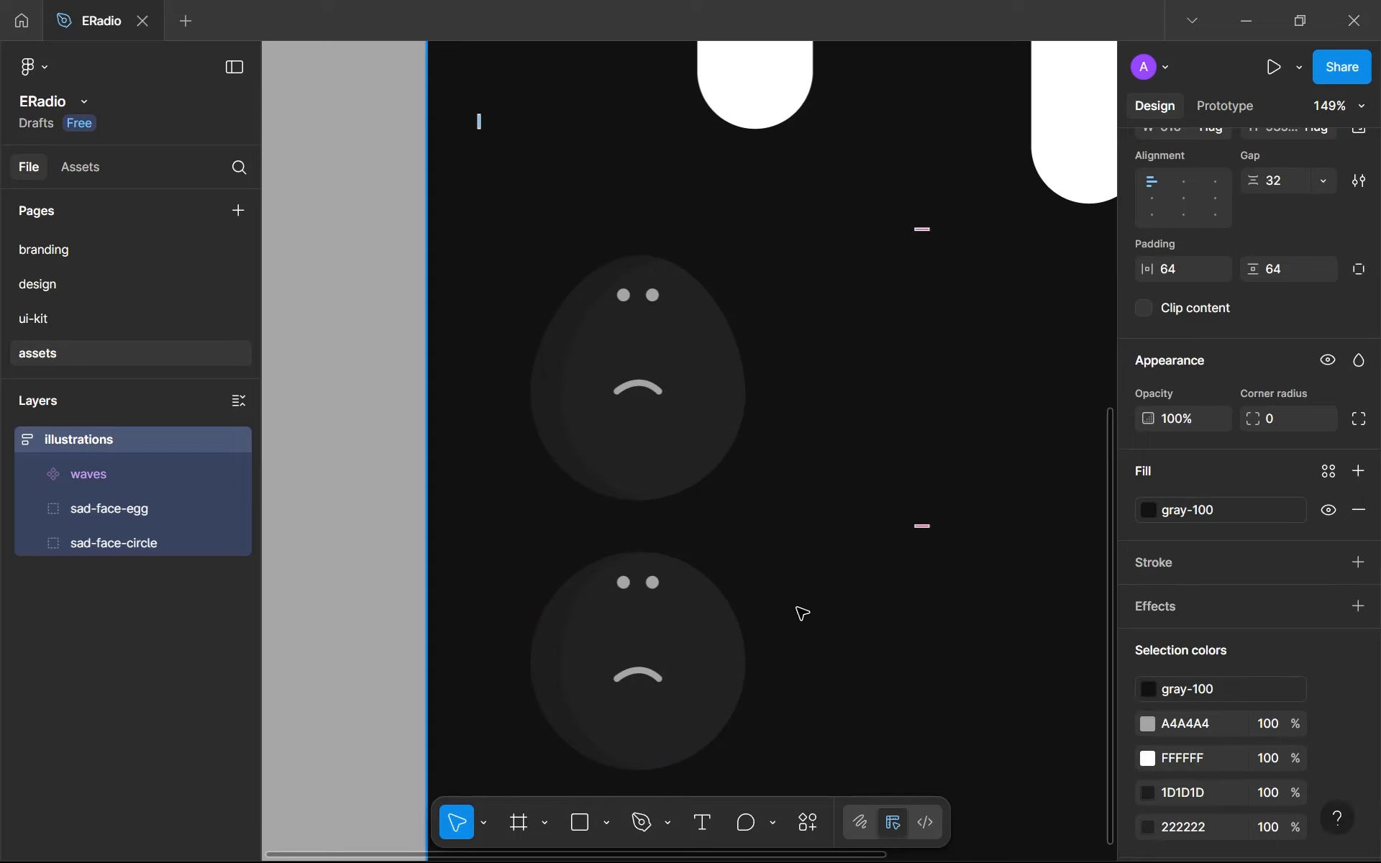
{"action": "scroll", "coordinate": [660, 495], "scroll_direction": "down", "scroll_amount": 3}
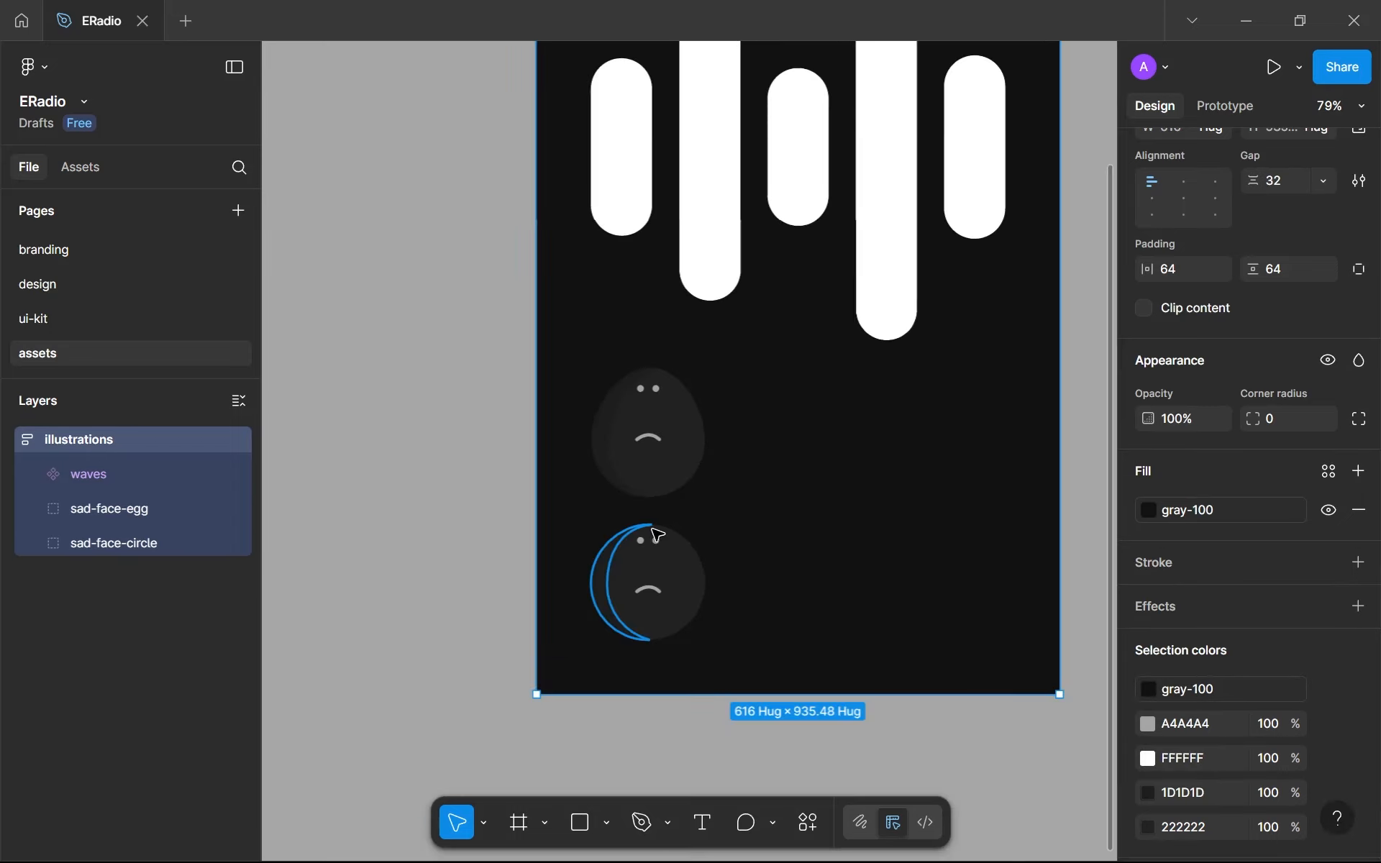
{"action": "scroll", "coordinate": [708, 565], "scroll_direction": "down", "scroll_amount": 2}
{"action": "scroll", "coordinate": [792, 702], "scroll_direction": "up", "scroll_amount": 3}
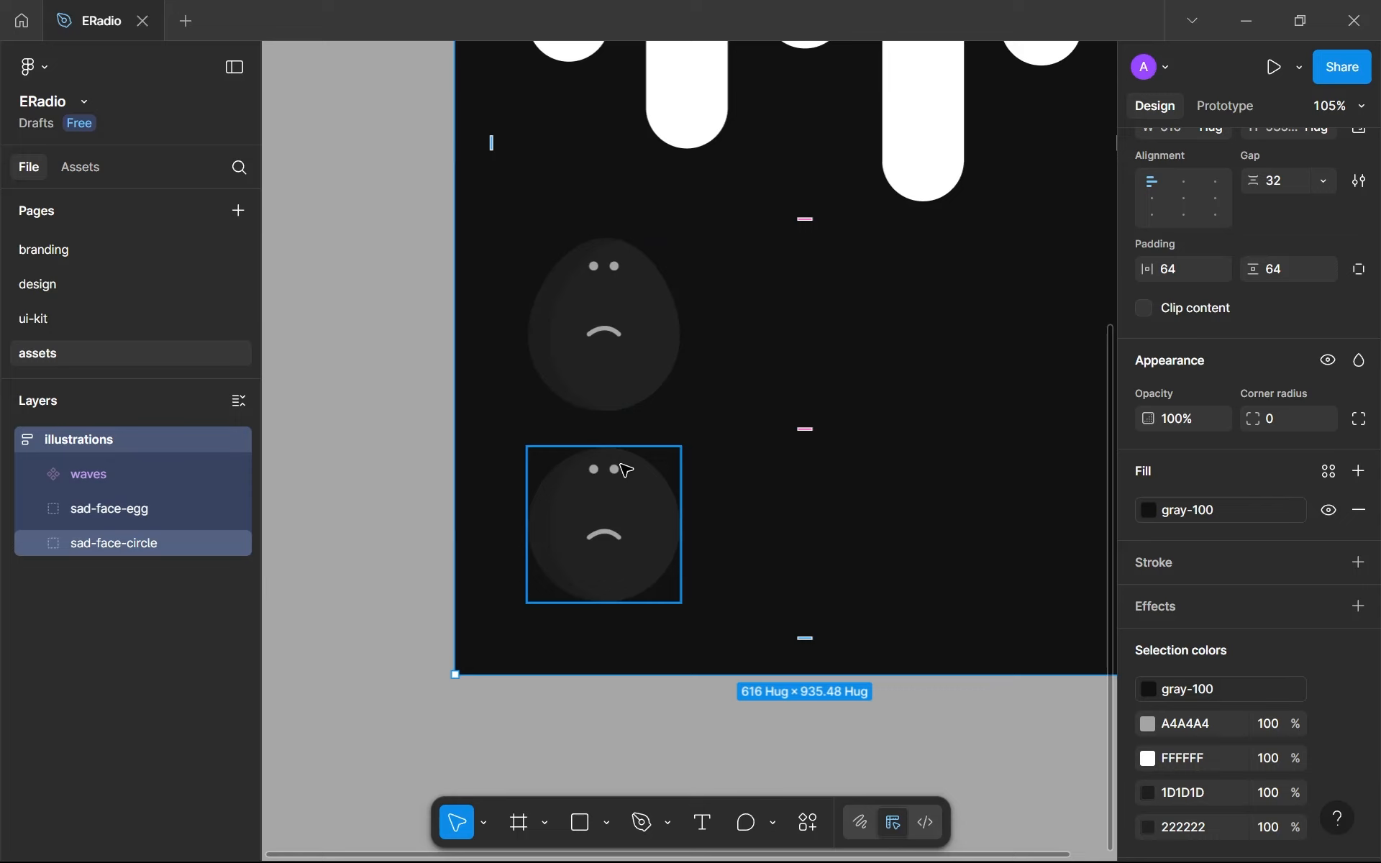
{"action": "left_click", "coordinate": [605, 394]}
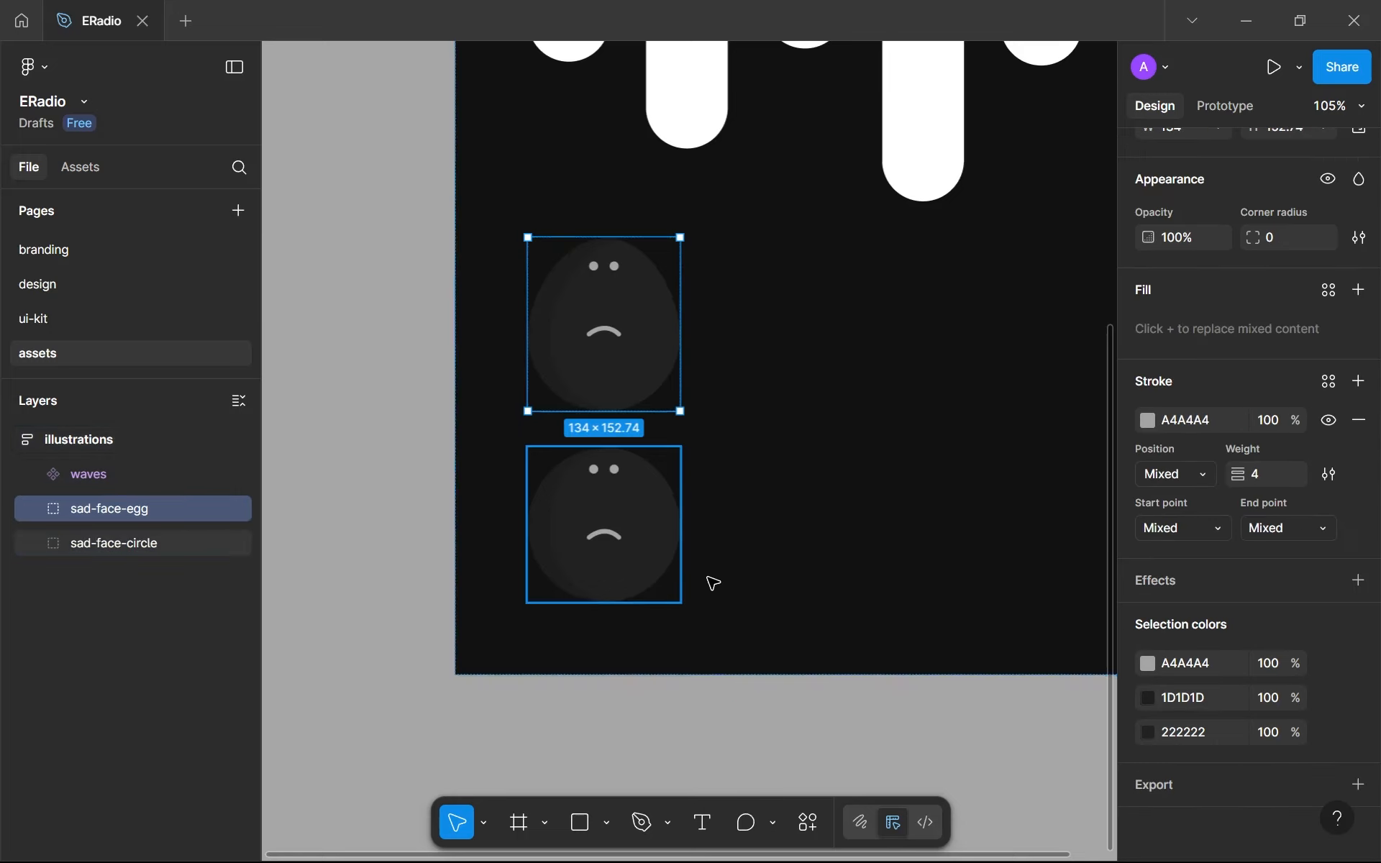
{"action": "left_click", "coordinate": [651, 568], "text": "shift"}
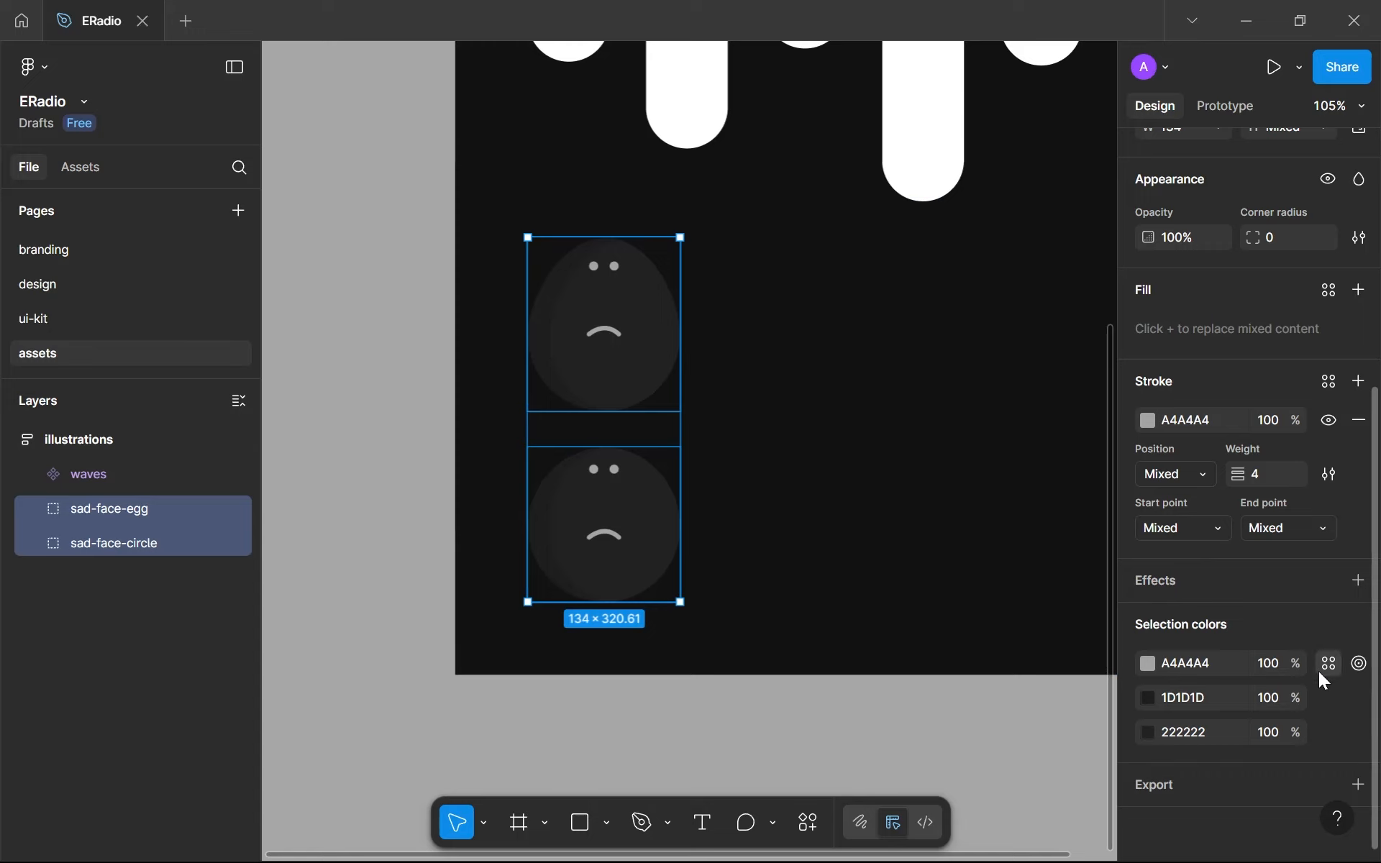
{"action": "left_click", "coordinate": [1327, 664]}
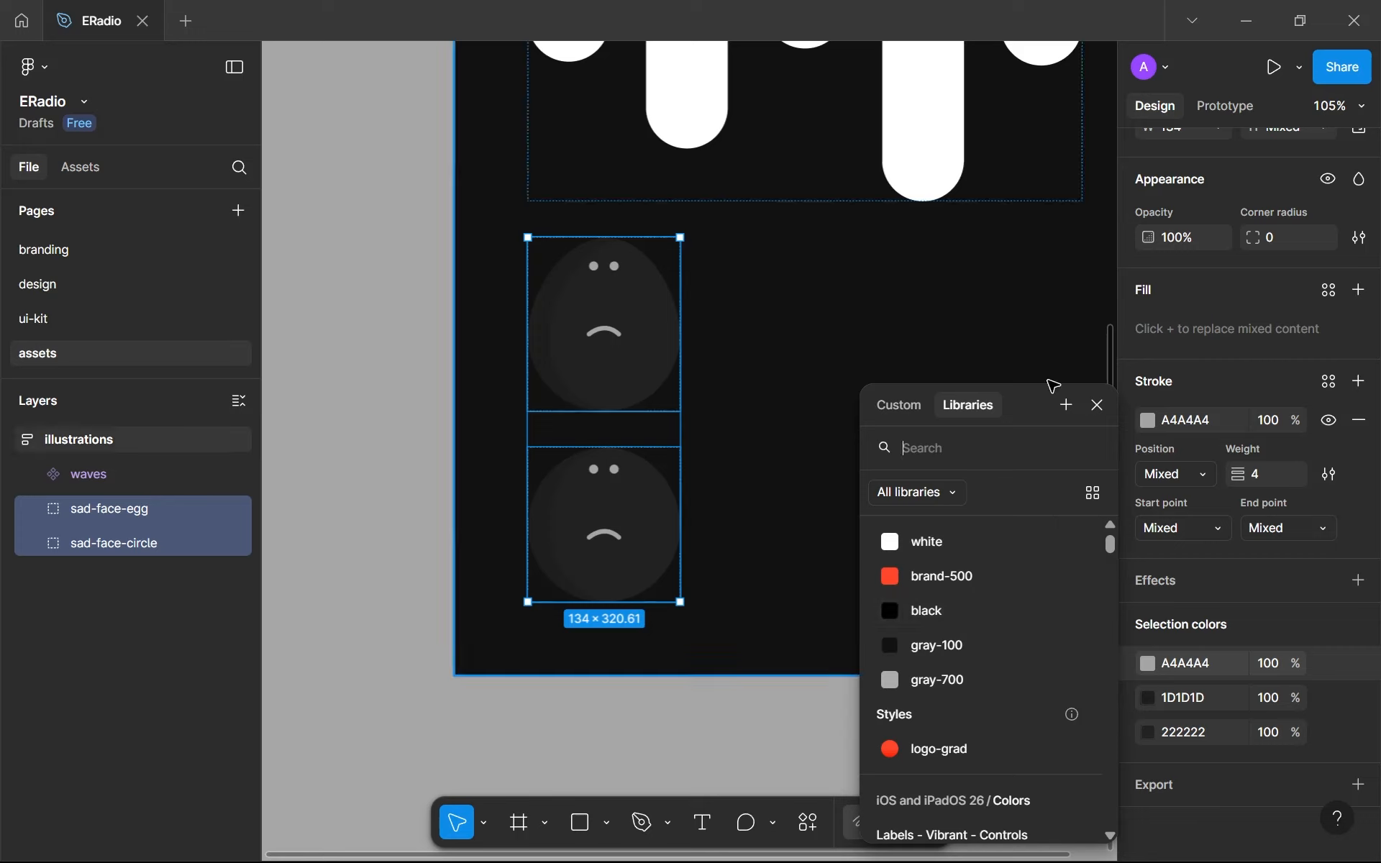
{"action": "left_click", "coordinate": [1078, 401]}
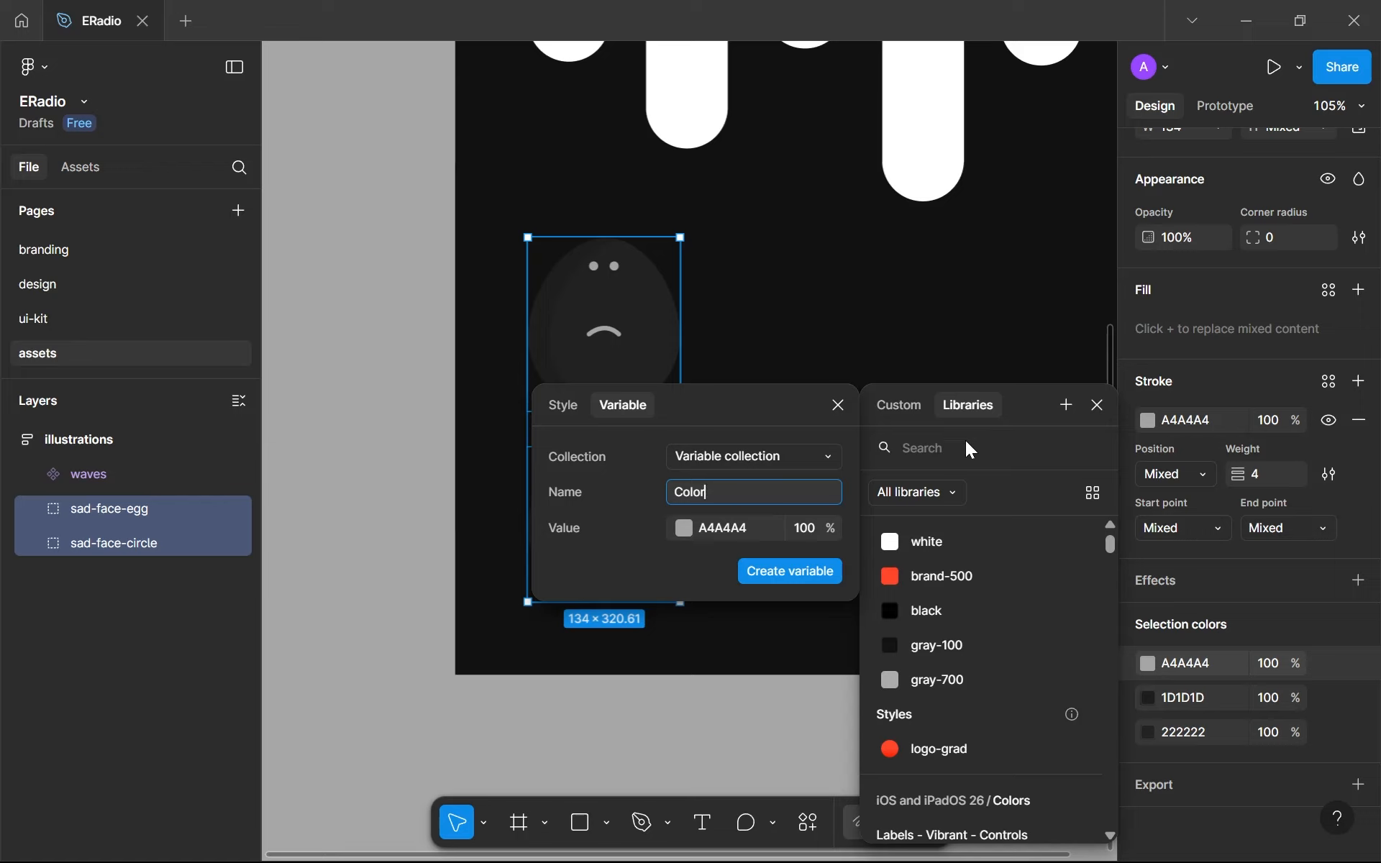
{"action": "type", "text": "gray-700"}
{"action": "type", "text": "--illustartio"}
{"action": "key", "text": "BackSpace"}
{"action": "key", "text": "BackSpace"}
{"action": "key", "text": "BackSpace"}
{"action": "key", "text": "BackSpace"}
{"action": "key", "text": "BackSpace"}
{"action": "type", "text": "ration"}
{"action": "key", "text": "ctrl+BackSpace"}
{"action": "type", "text": "ill"}
{"action": "key", "text": "Return"}
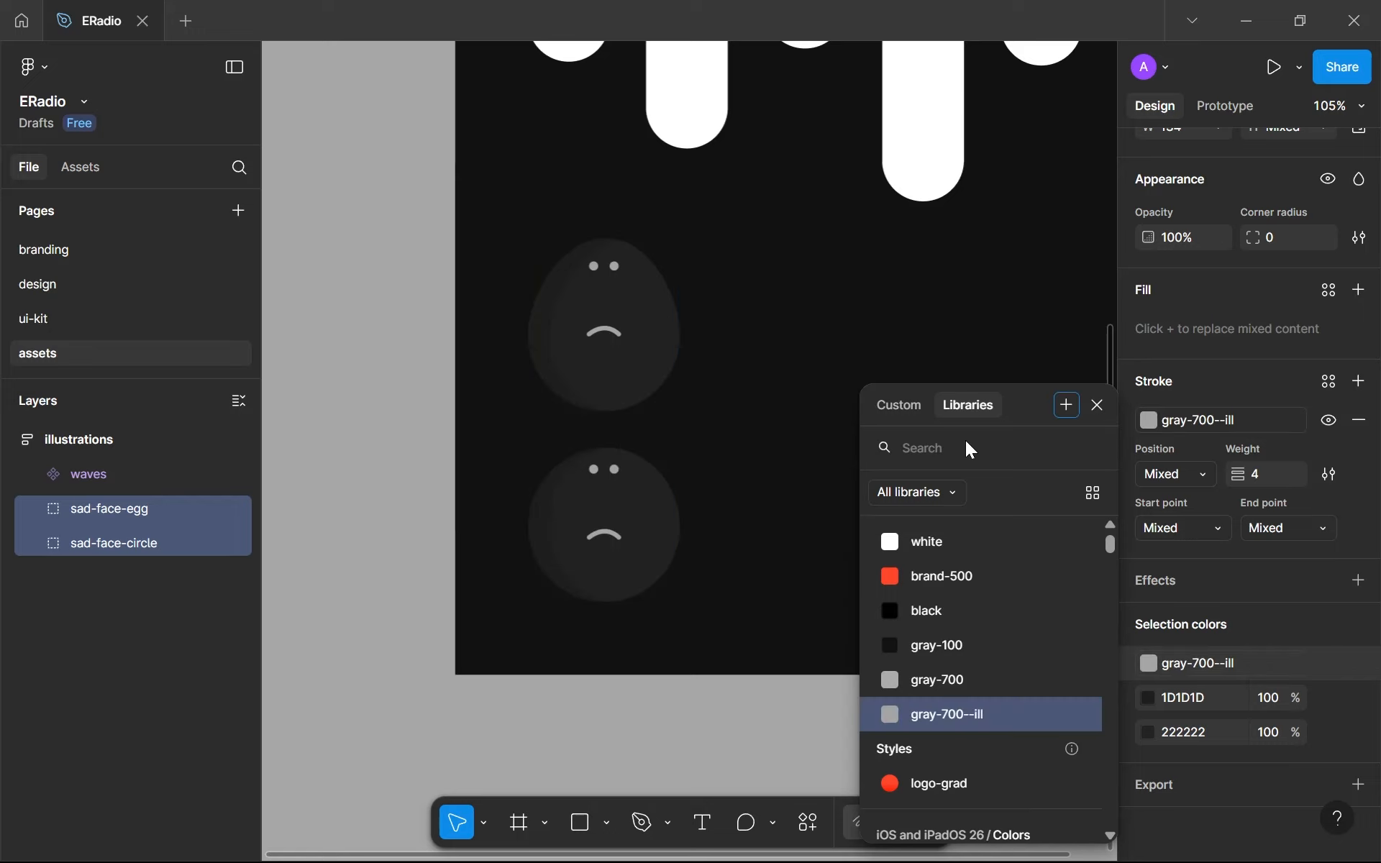
{"action": "left_click", "coordinate": [1332, 691]}
{"action": "left_click", "coordinate": [1334, 696]}
{"action": "left_click", "coordinate": [1069, 403]}
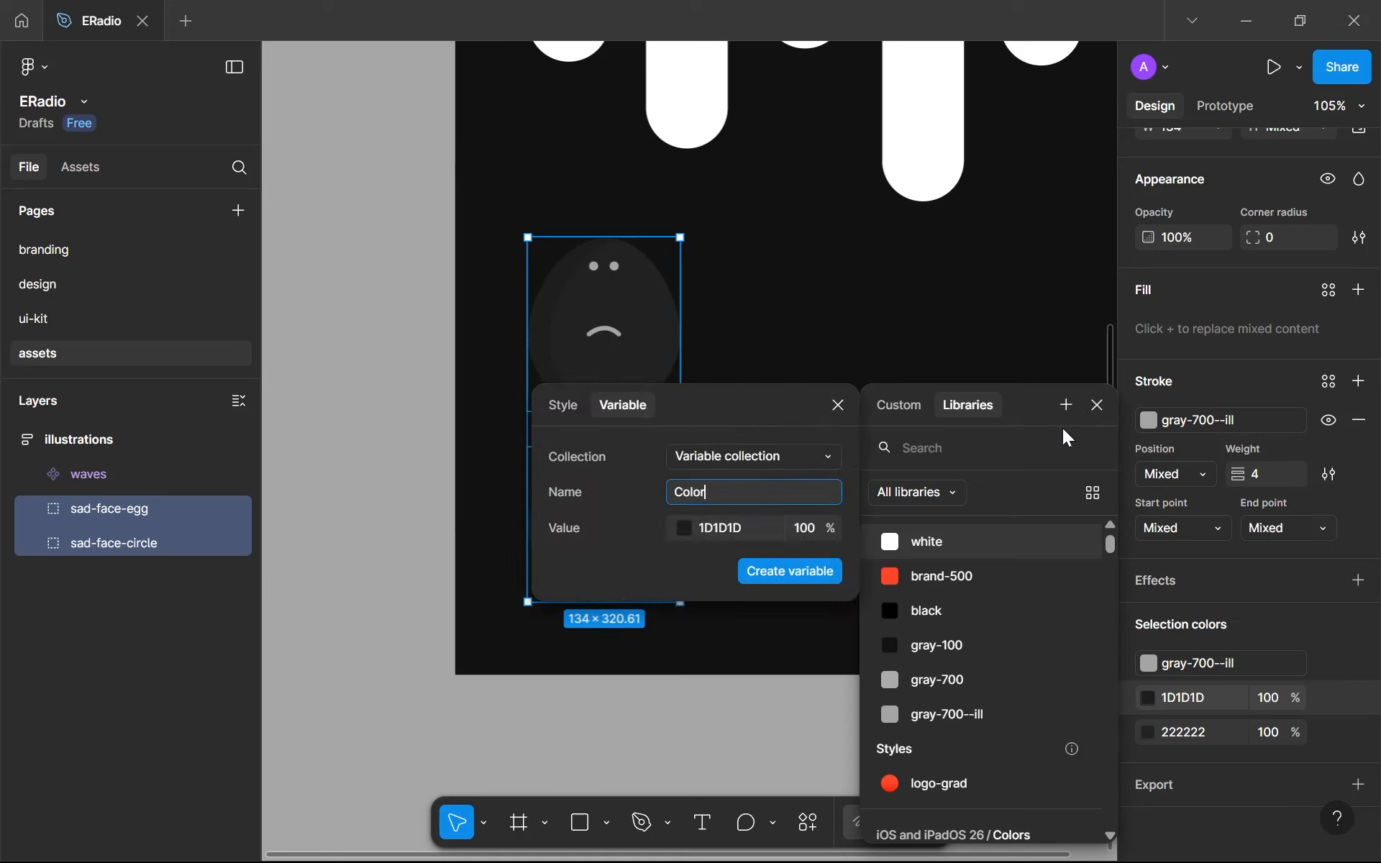
{"action": "key", "text": "ctrl+a"}
{"action": "left_click", "coordinate": [685, 534]}
{"action": "left_click_drag", "start_coordinate": [725, 498], "coordinate": [692, 453]}
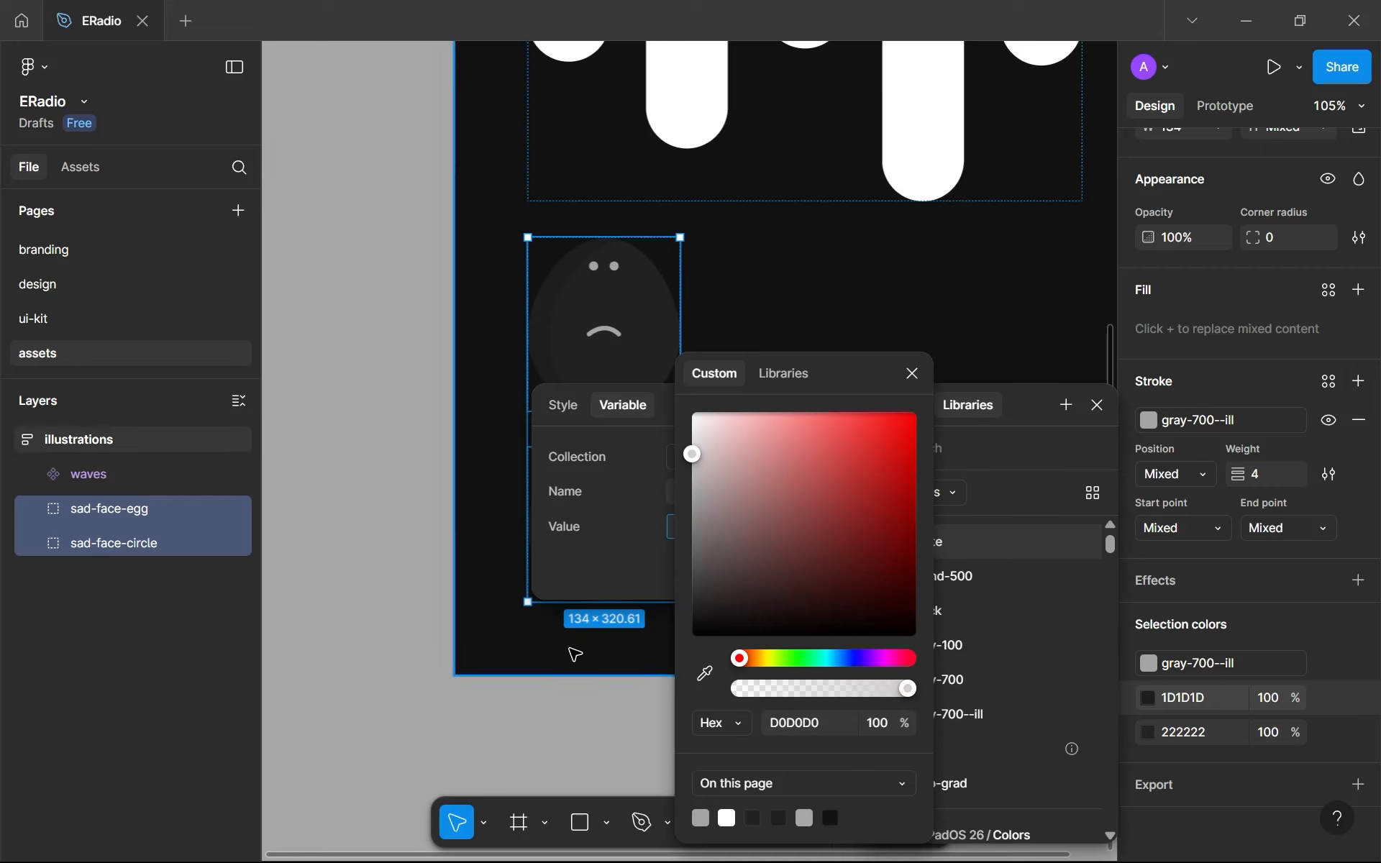
{"action": "key", "text": "ctrl+z"}
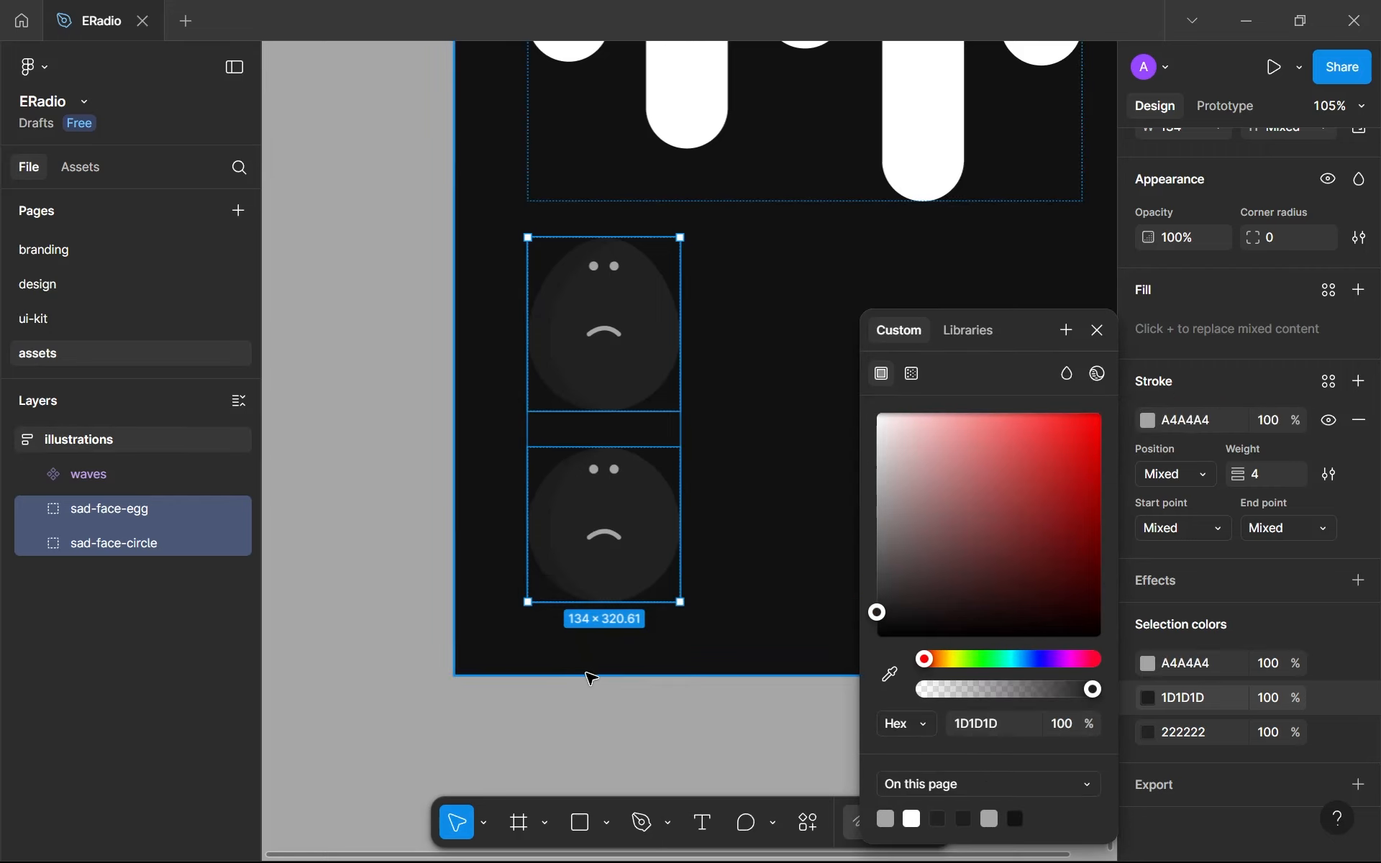
{"action": "left_click", "coordinate": [1330, 655]}
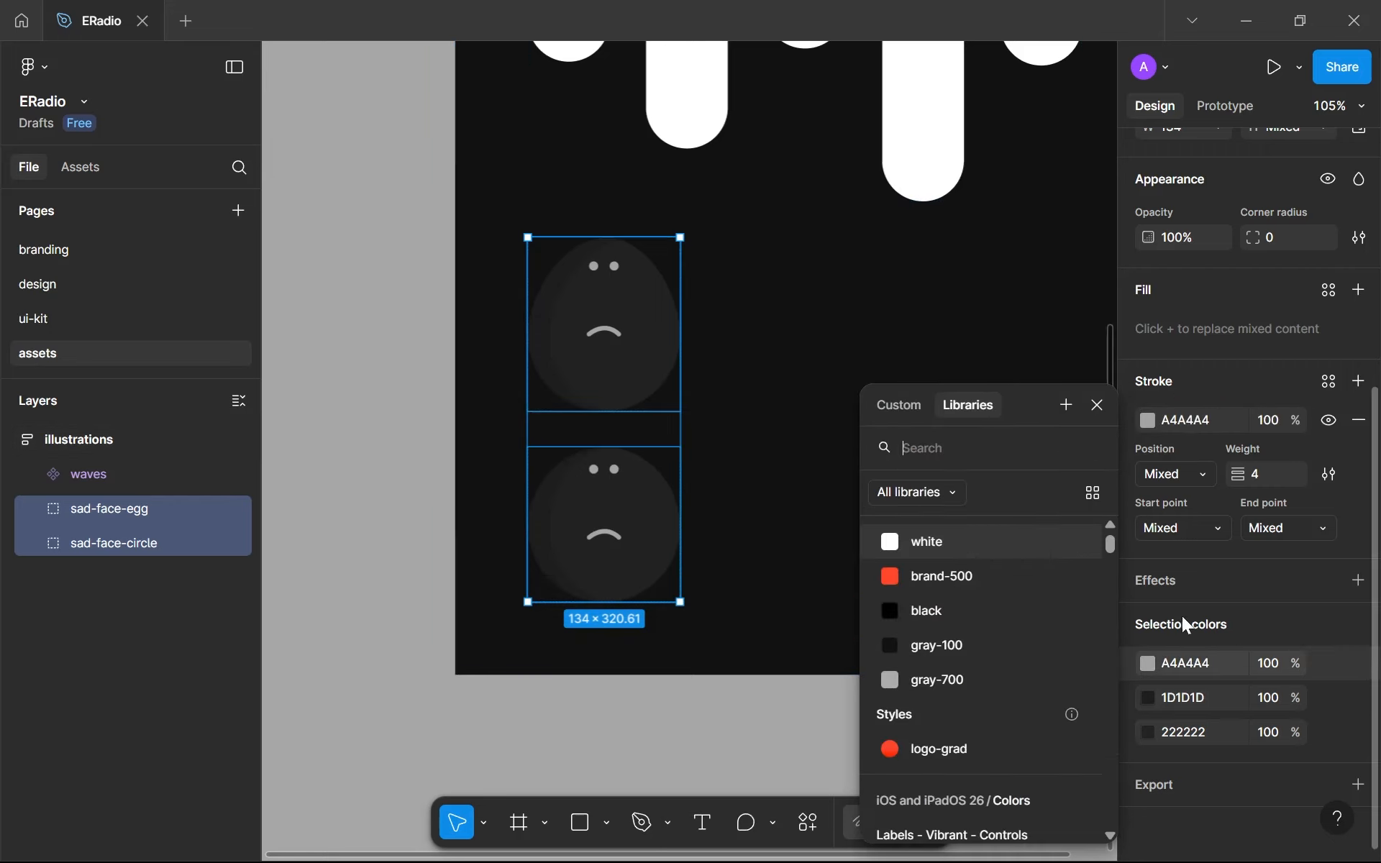
{"action": "scroll", "coordinate": [1040, 683], "scroll_direction": "down", "scroll_amount": 1}
{"action": "scroll", "coordinate": [1041, 687], "scroll_direction": "up", "scroll_amount": 1}
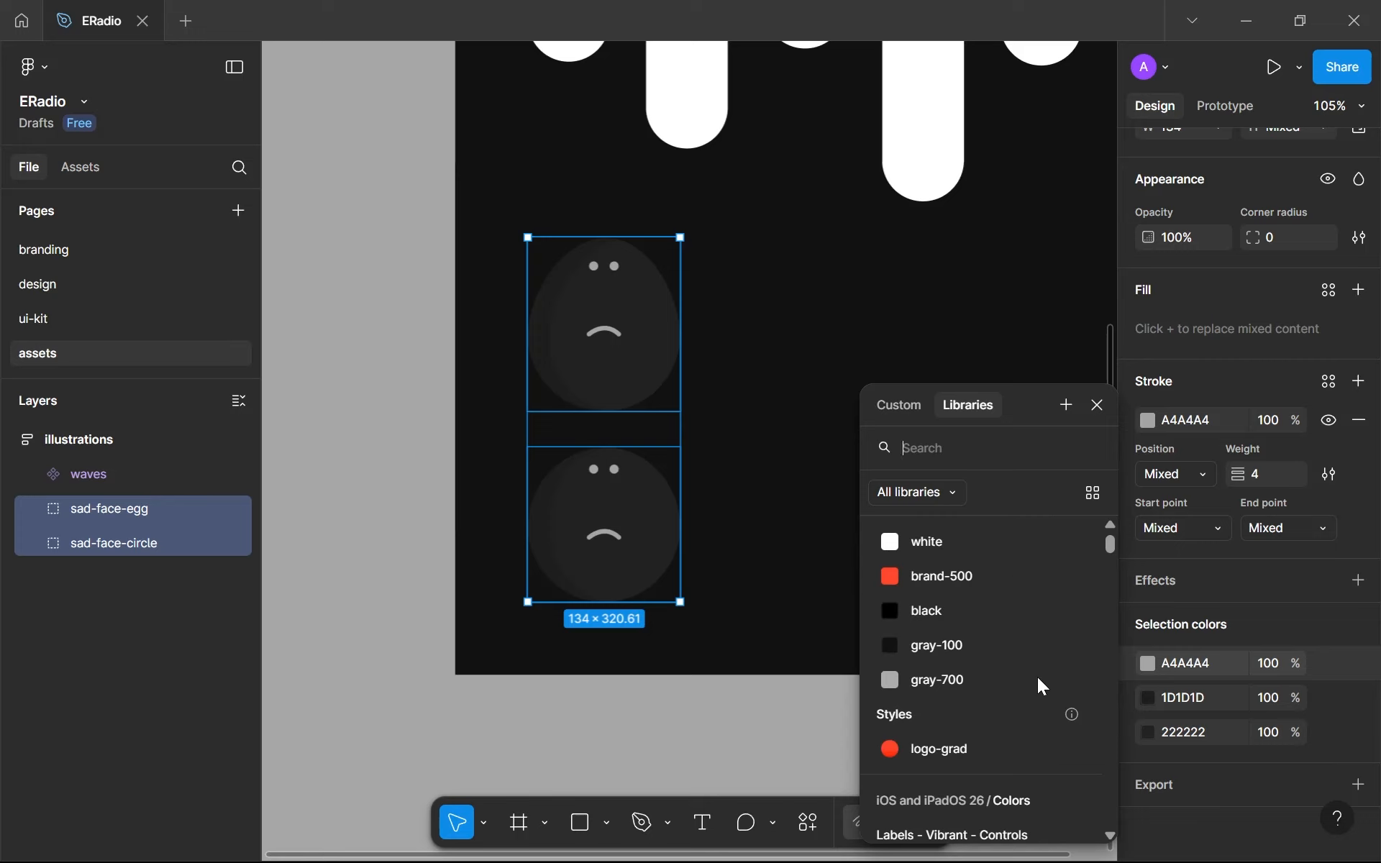
{"action": "left_click", "coordinate": [1038, 678]}
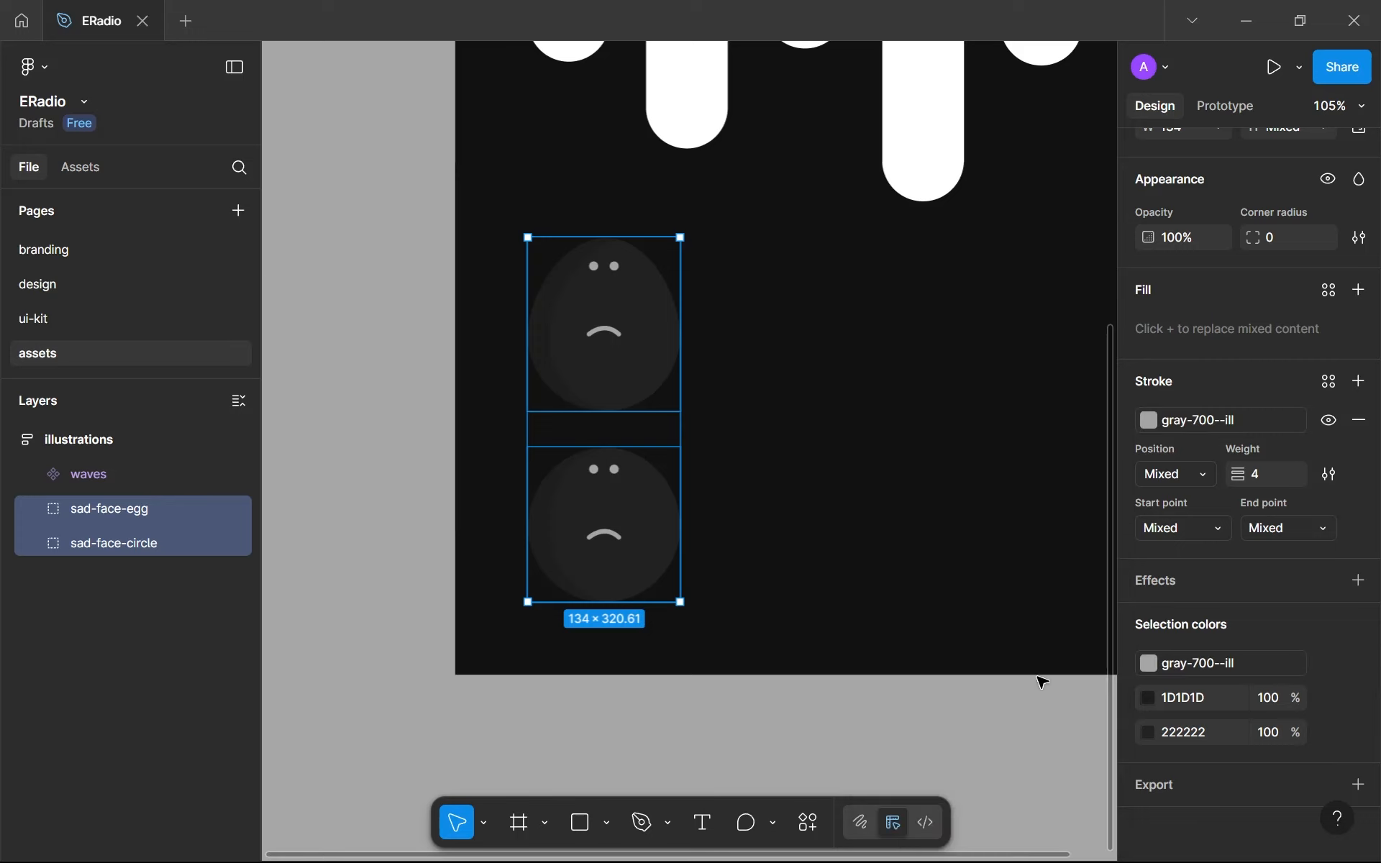
- Test which part of the faces uses 1D1D1D by recoloring it to B17474, and undo the change
{"action": "left_click", "coordinate": [1147, 696]}
{"action": "left_click", "coordinate": [952, 481]}
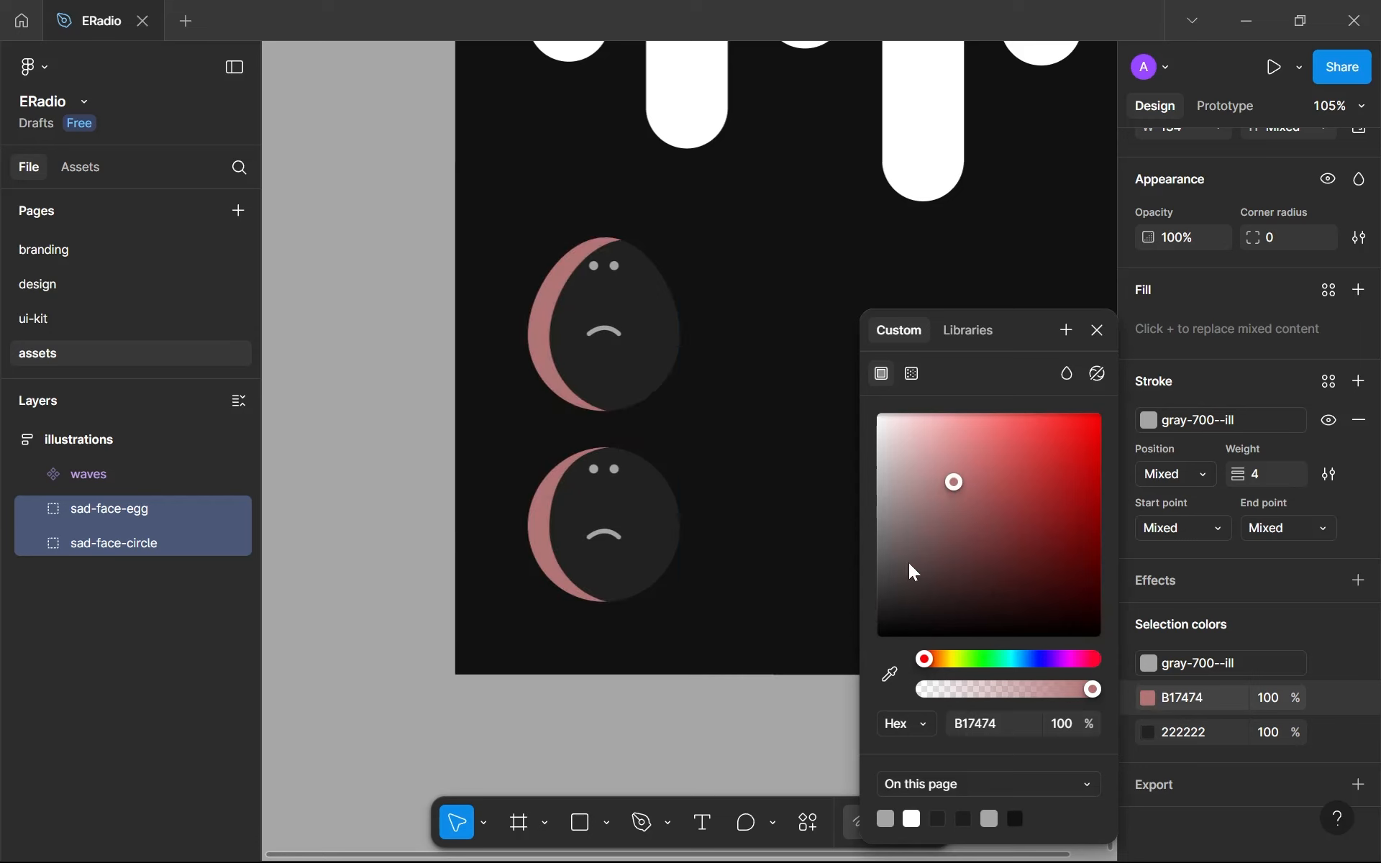
{"action": "left_click", "coordinate": [781, 774]}
{"action": "key", "text": "ctrl+z"}
{"action": "key", "text": "ctrl+z"}
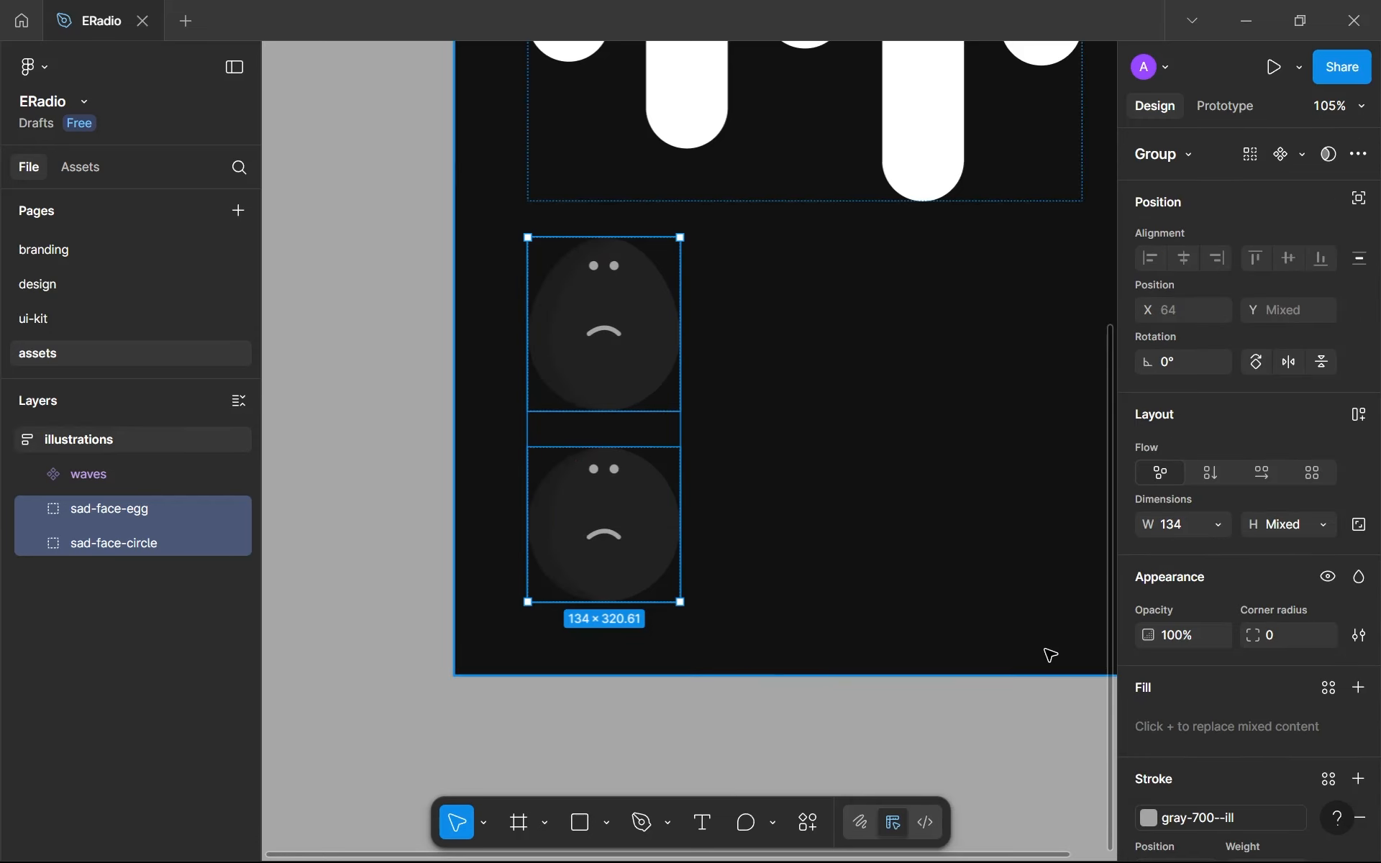
- Create a color variable named gray-300-ill from the 1D1D1D selection color of the two sad-face groups
{"action": "scroll", "coordinate": [1049, 653], "scroll_direction": "down", "scroll_amount": 1}
{"action": "scroll", "coordinate": [1164, 710], "scroll_direction": "down", "scroll_amount": 5}
{"action": "left_click", "coordinate": [1328, 697]}
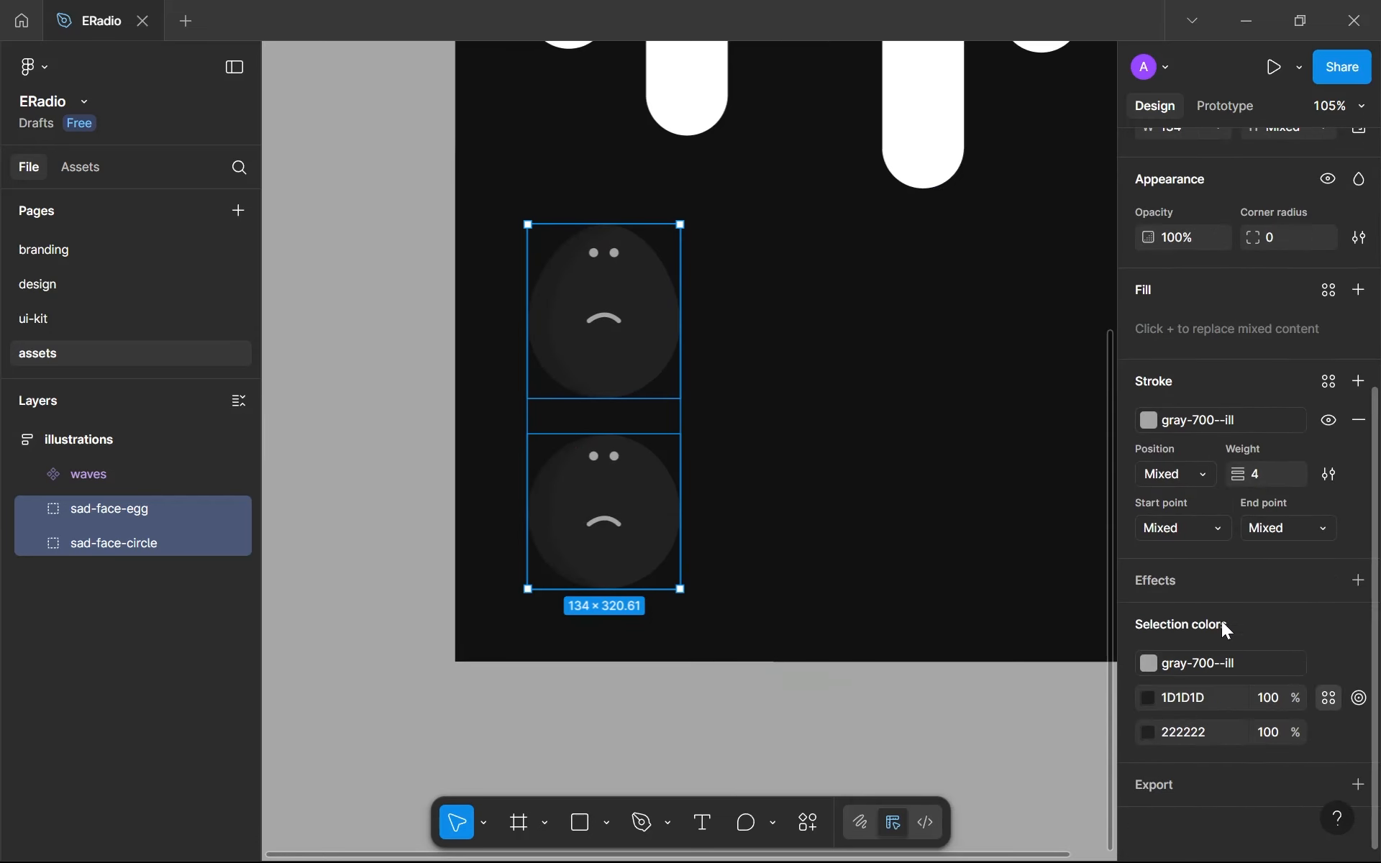
{"action": "left_click", "coordinate": [1067, 407]}
{"action": "key", "text": "ctrl+a"}
{"action": "type", "text": "gray-300"}
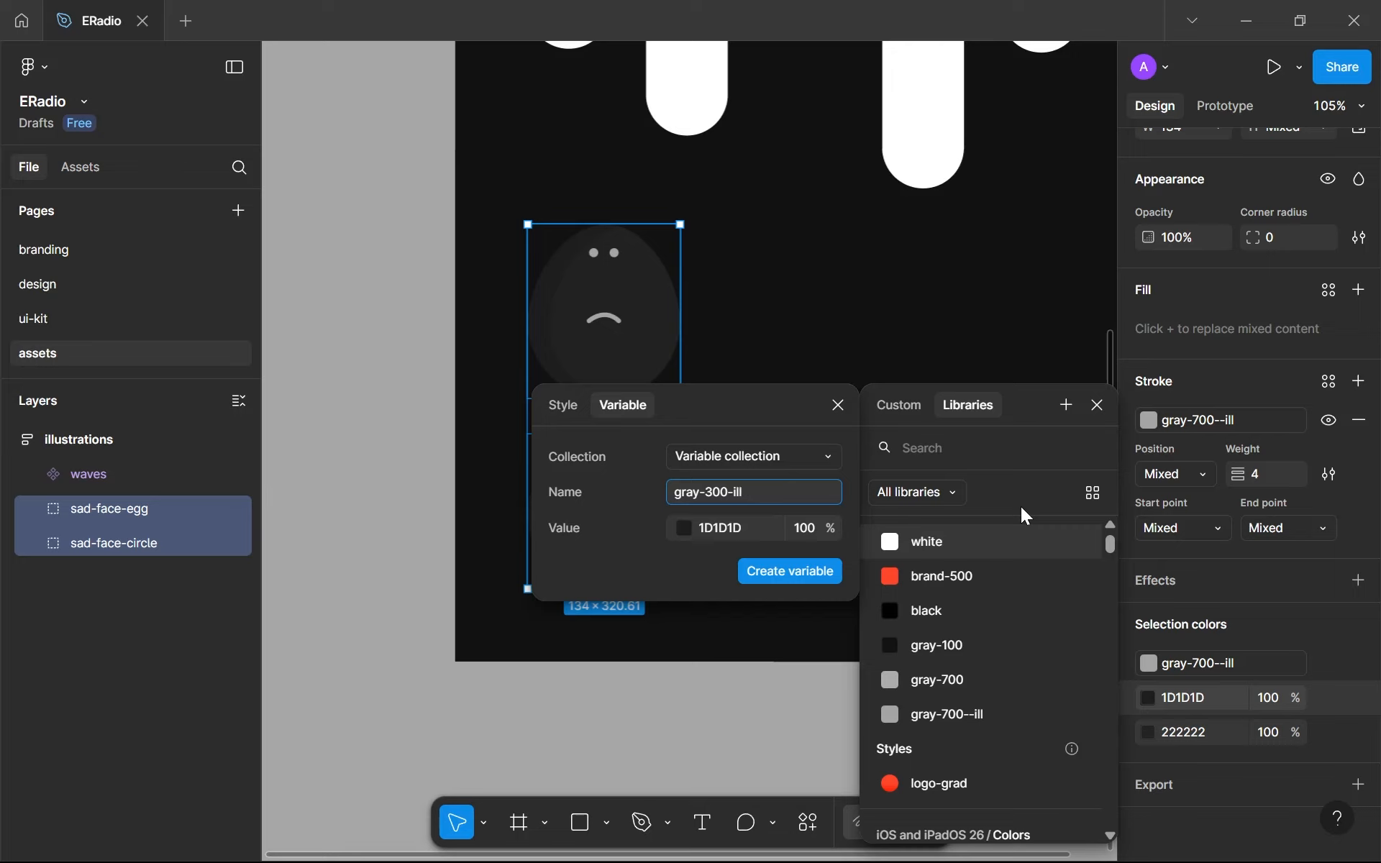
{"action": "key", "text": "Return"}
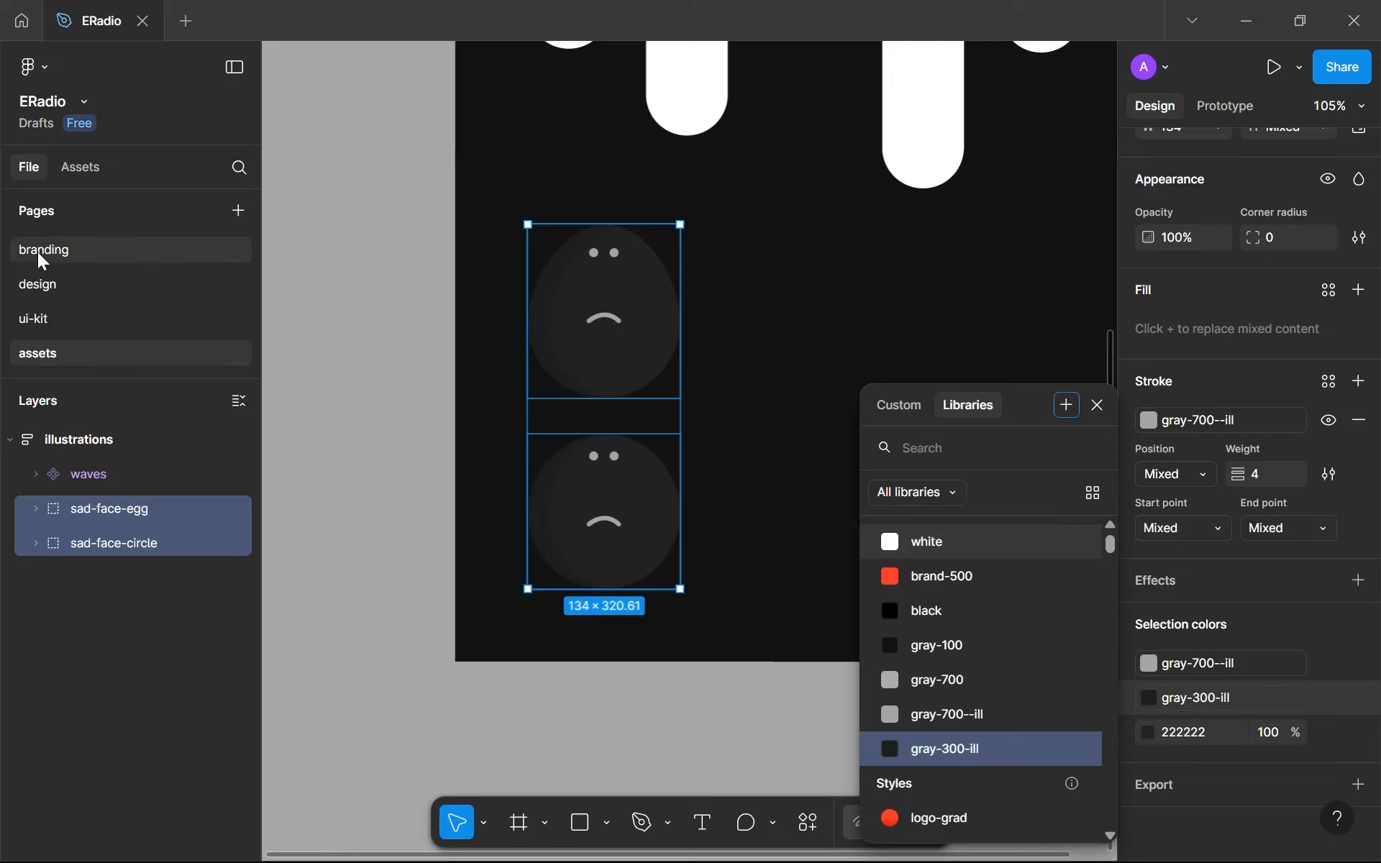
- Examine the existing color swatches on the branding page and return to the assets page
{"action": "left_click", "coordinate": [37, 252]}
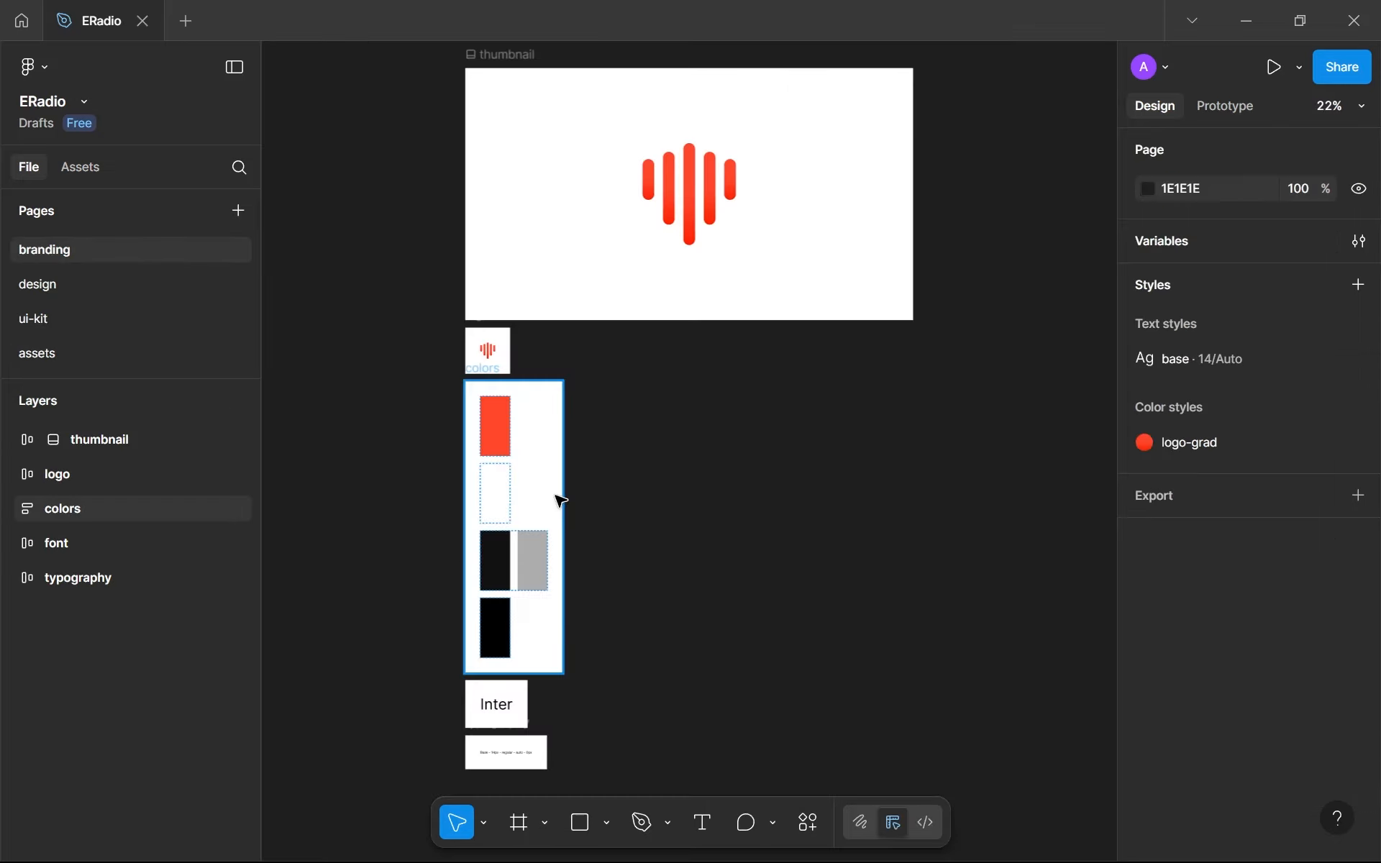
{"action": "scroll", "coordinate": [468, 549], "scroll_direction": "up", "scroll_amount": 5, "text": "ctrl"}
{"action": "scroll", "coordinate": [518, 460], "scroll_direction": "down", "scroll_amount": 1, "text": "ctrl"}
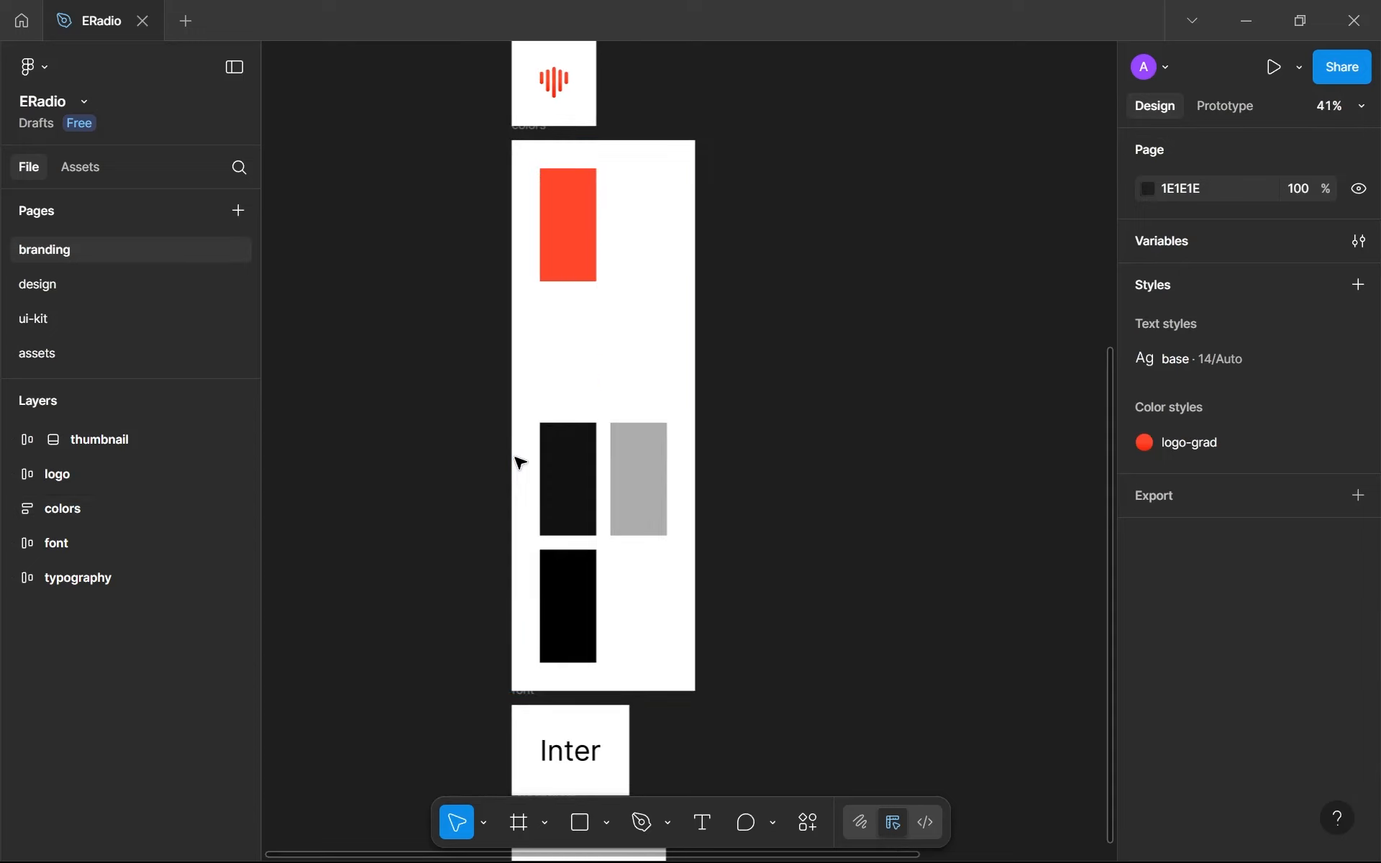
{"action": "left_click", "coordinate": [98, 285]}
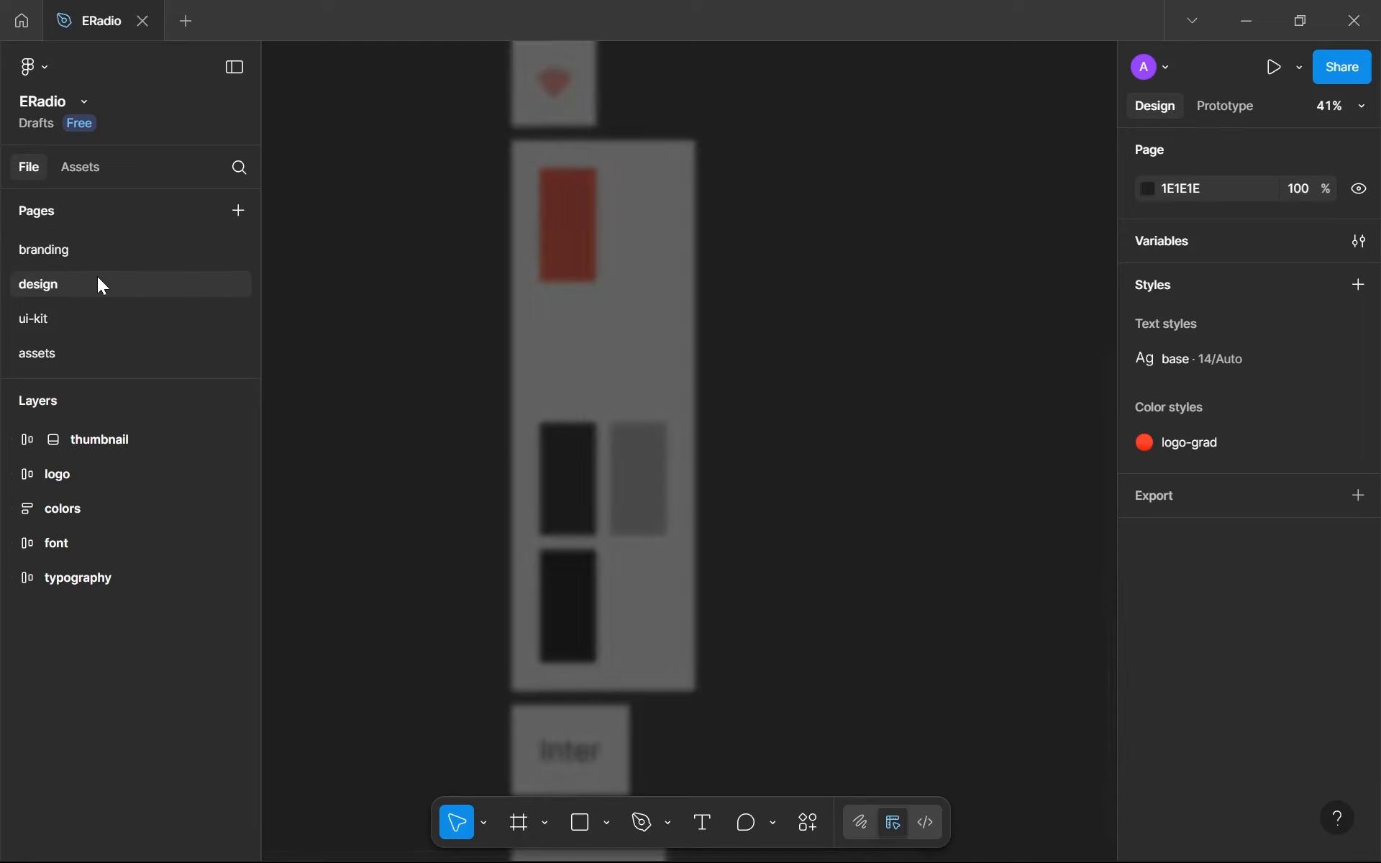
{"action": "left_click", "coordinate": [78, 354]}
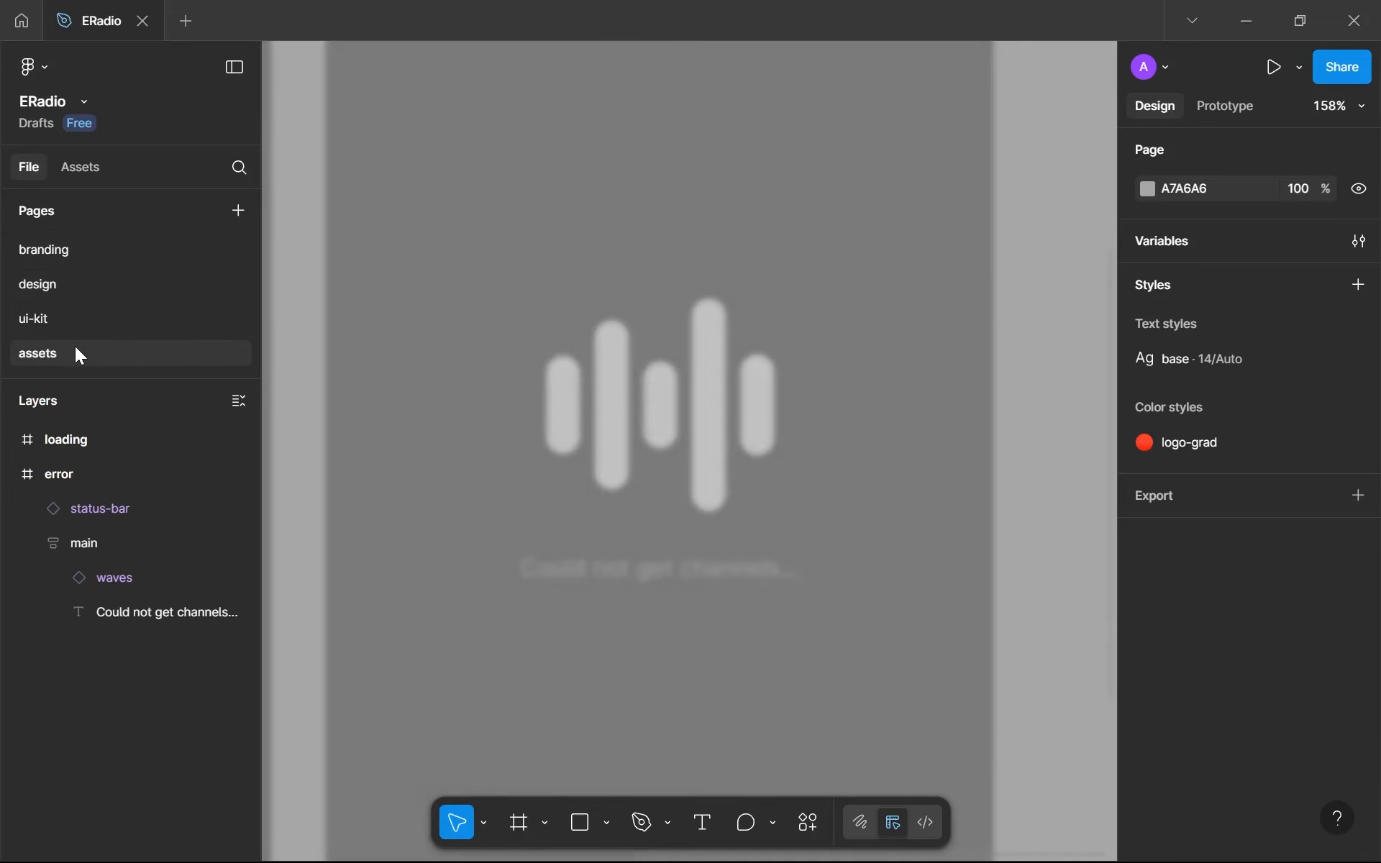
- Create a color variable named gray-200-ill from the 222222 selection color of the two sad-face groups
{"action": "scroll", "coordinate": [1295, 623], "scroll_direction": "down", "scroll_amount": 5}
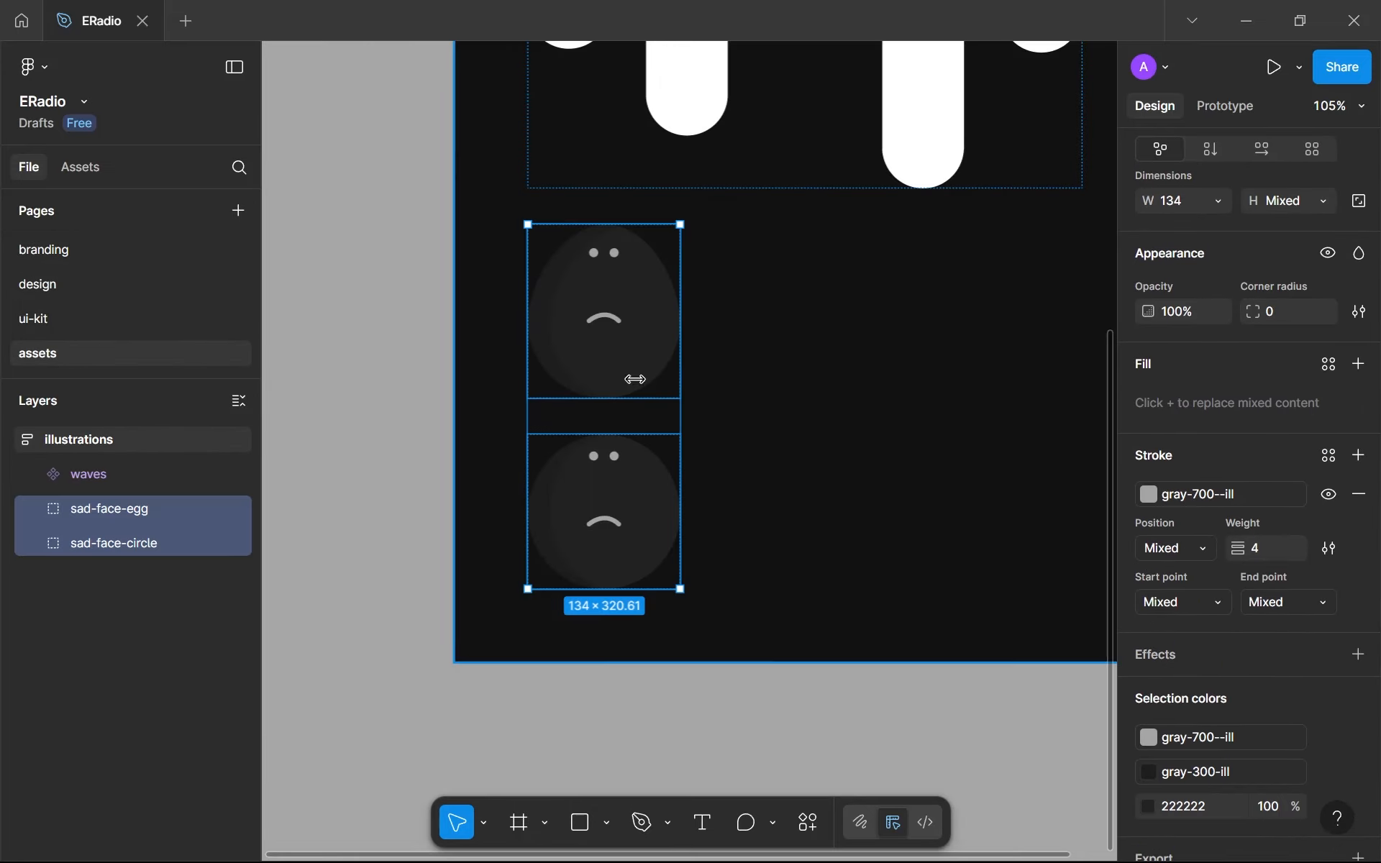
{"action": "scroll", "coordinate": [1261, 786], "scroll_direction": "down", "scroll_amount": 2}
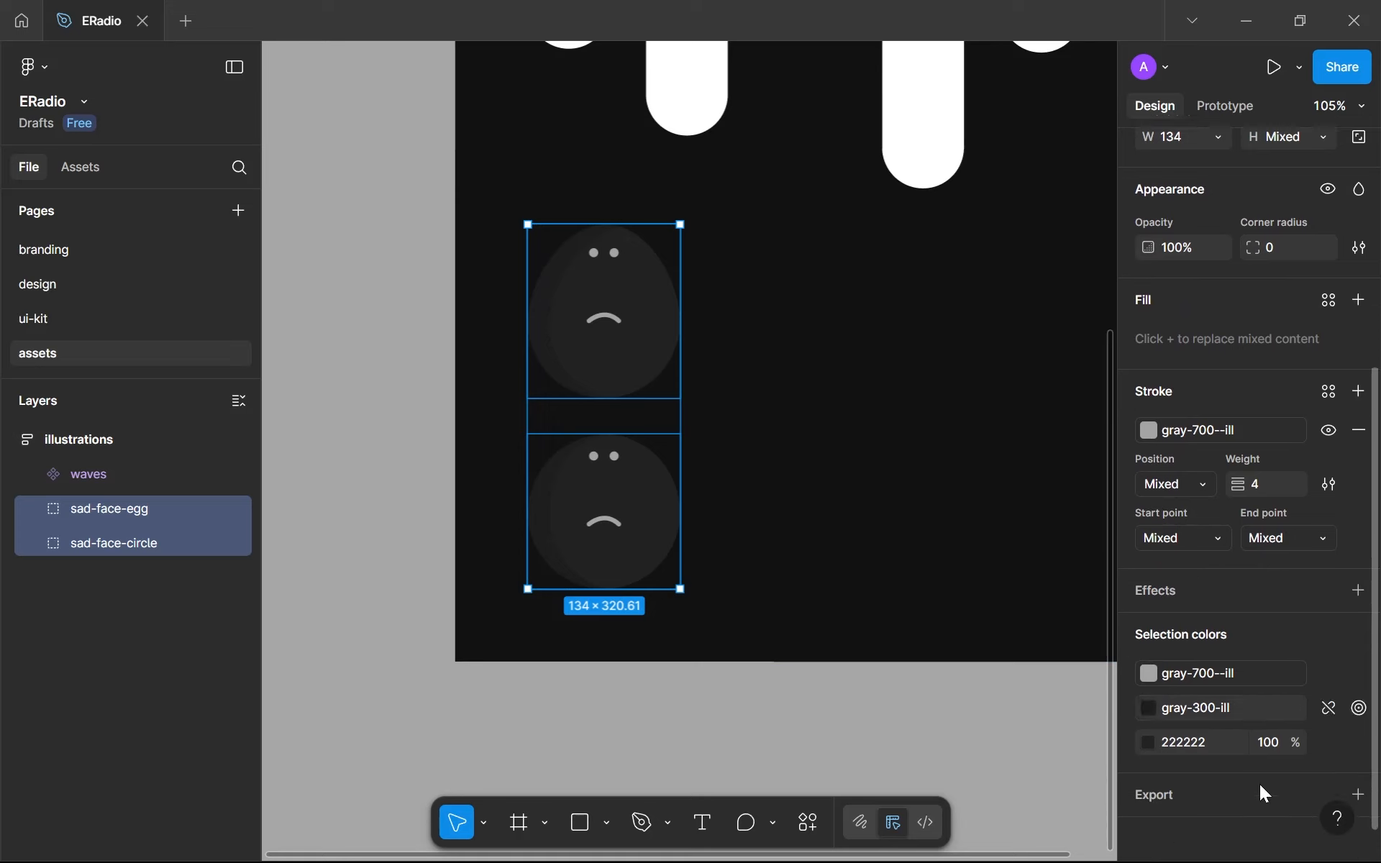
{"action": "scroll", "coordinate": [1261, 786], "scroll_direction": "down", "scroll_amount": 1}
{"action": "left_click", "coordinate": [1329, 734]}
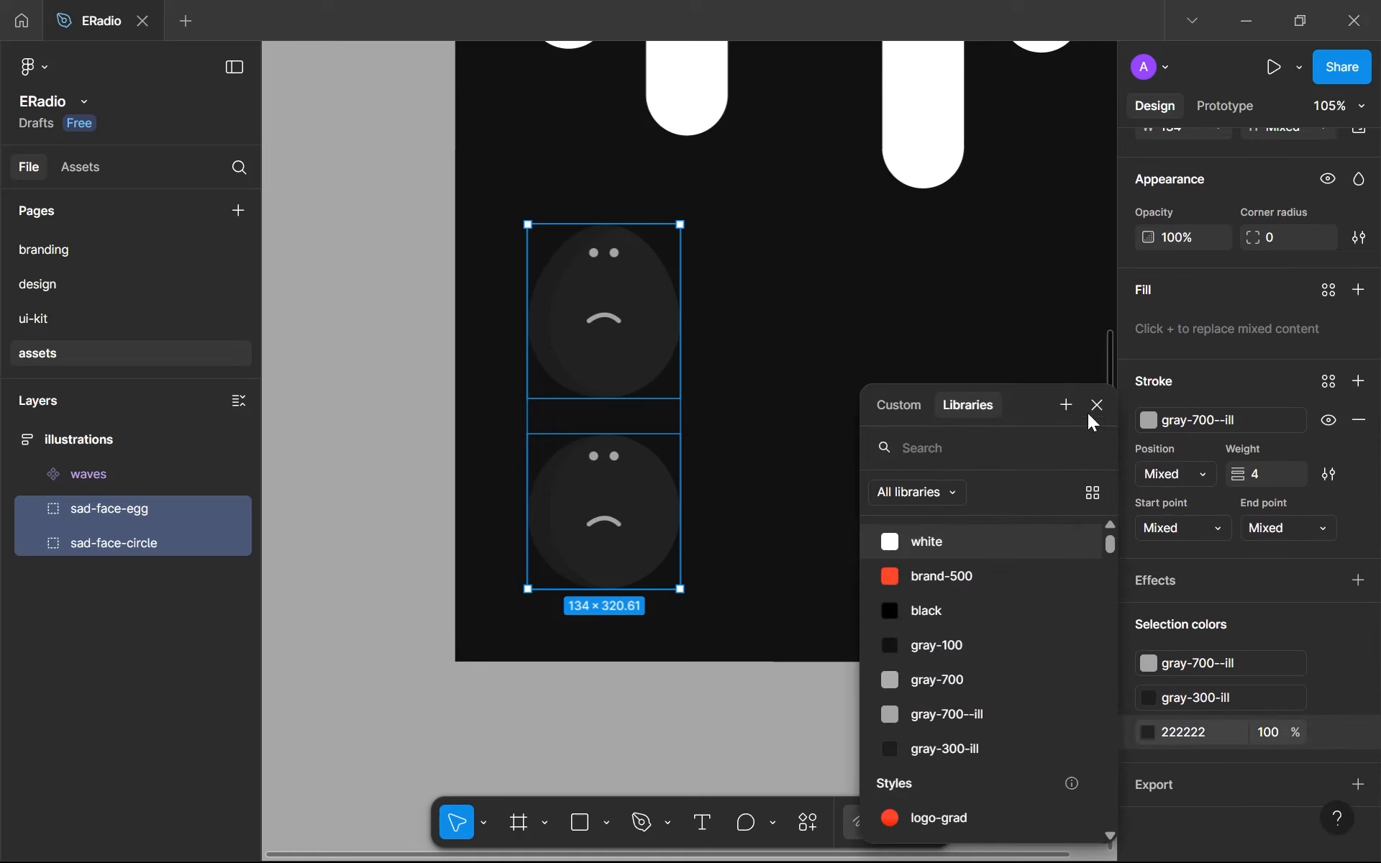
{"action": "left_click", "coordinate": [1066, 405]}
{"action": "key", "text": "ctrl+a"}
{"action": "type", "text": "gray-200"}
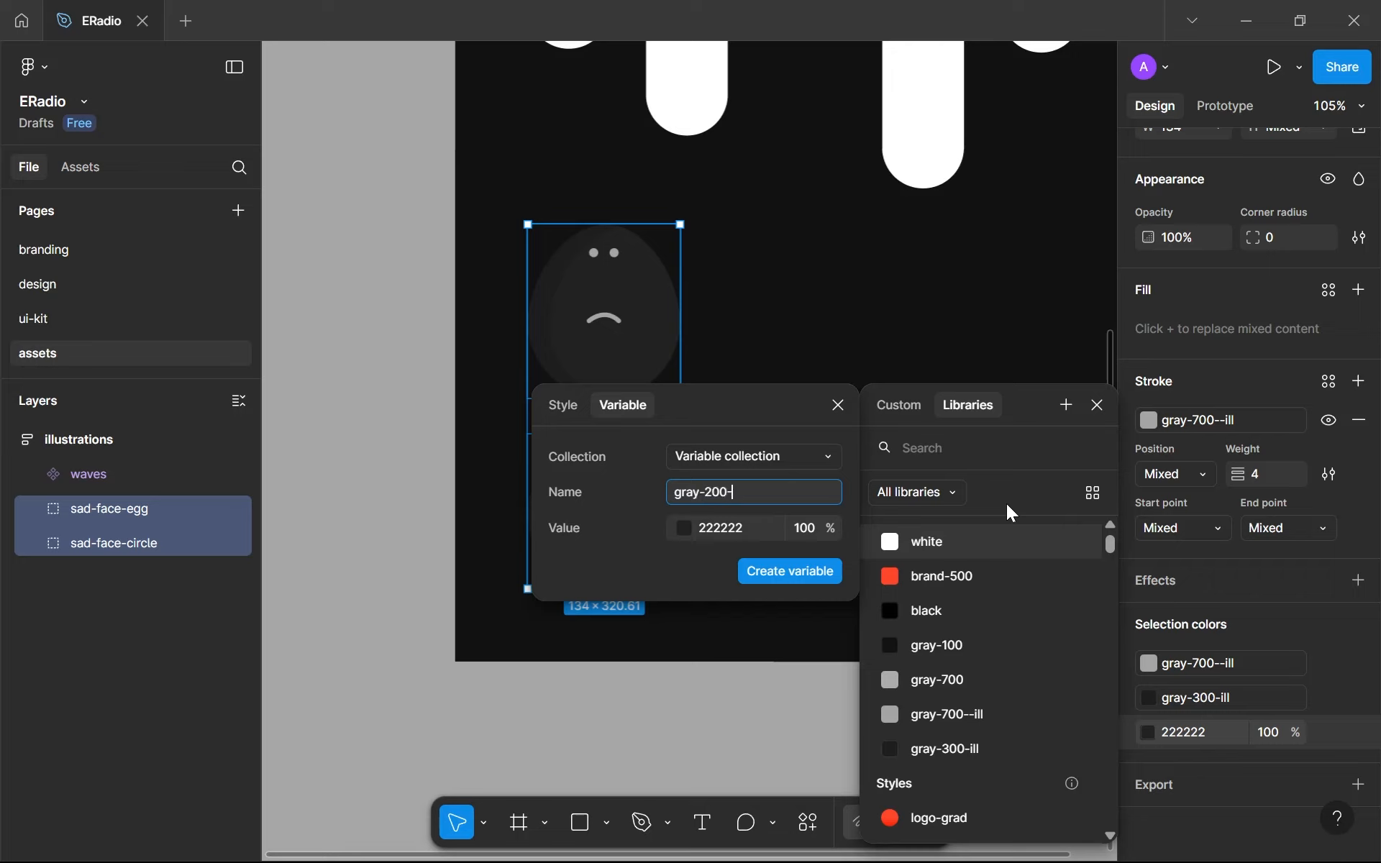
{"action": "type", "text": "-ill"}
{"action": "key", "text": "Return"}
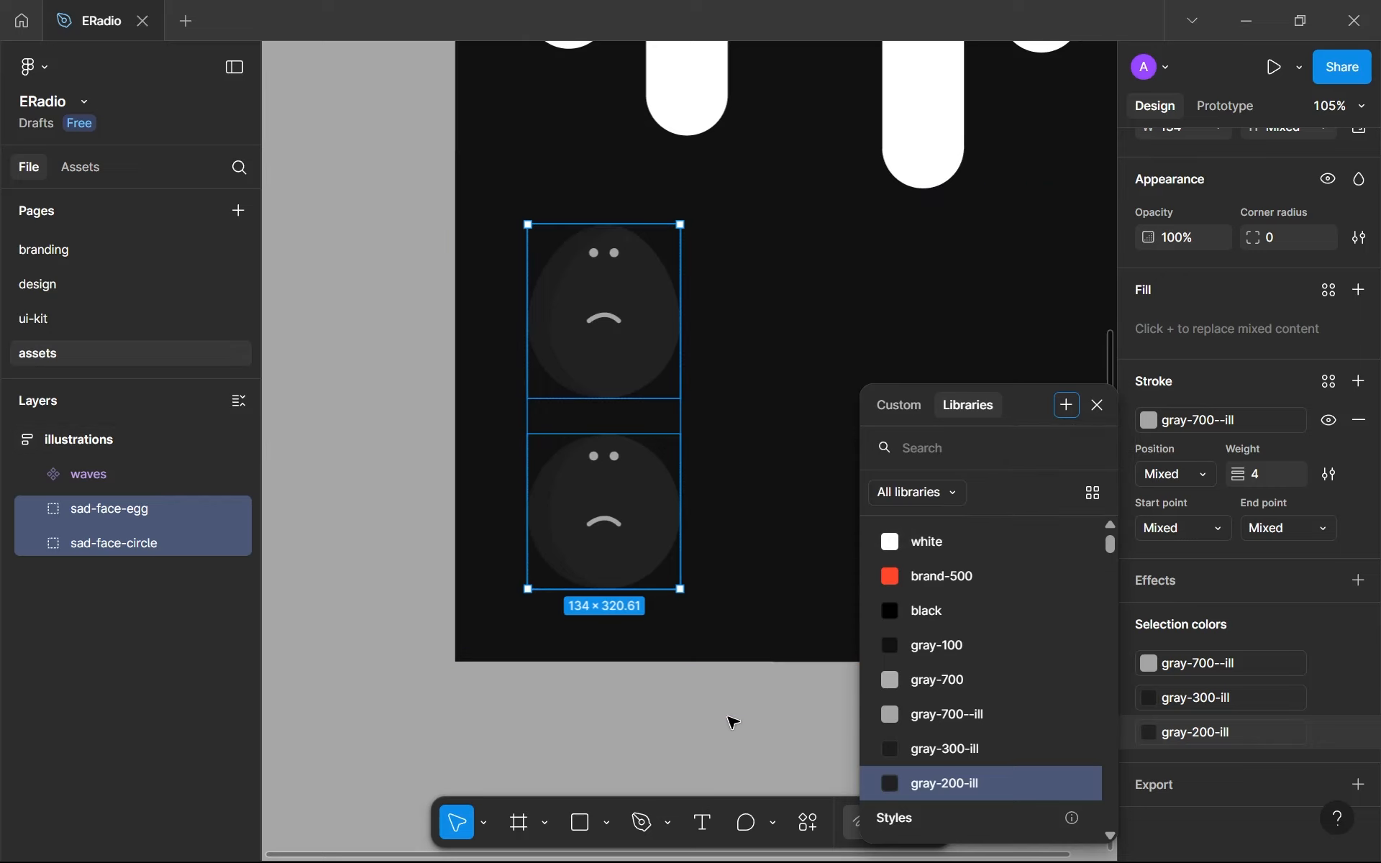
{"action": "left_click", "coordinate": [637, 694]}
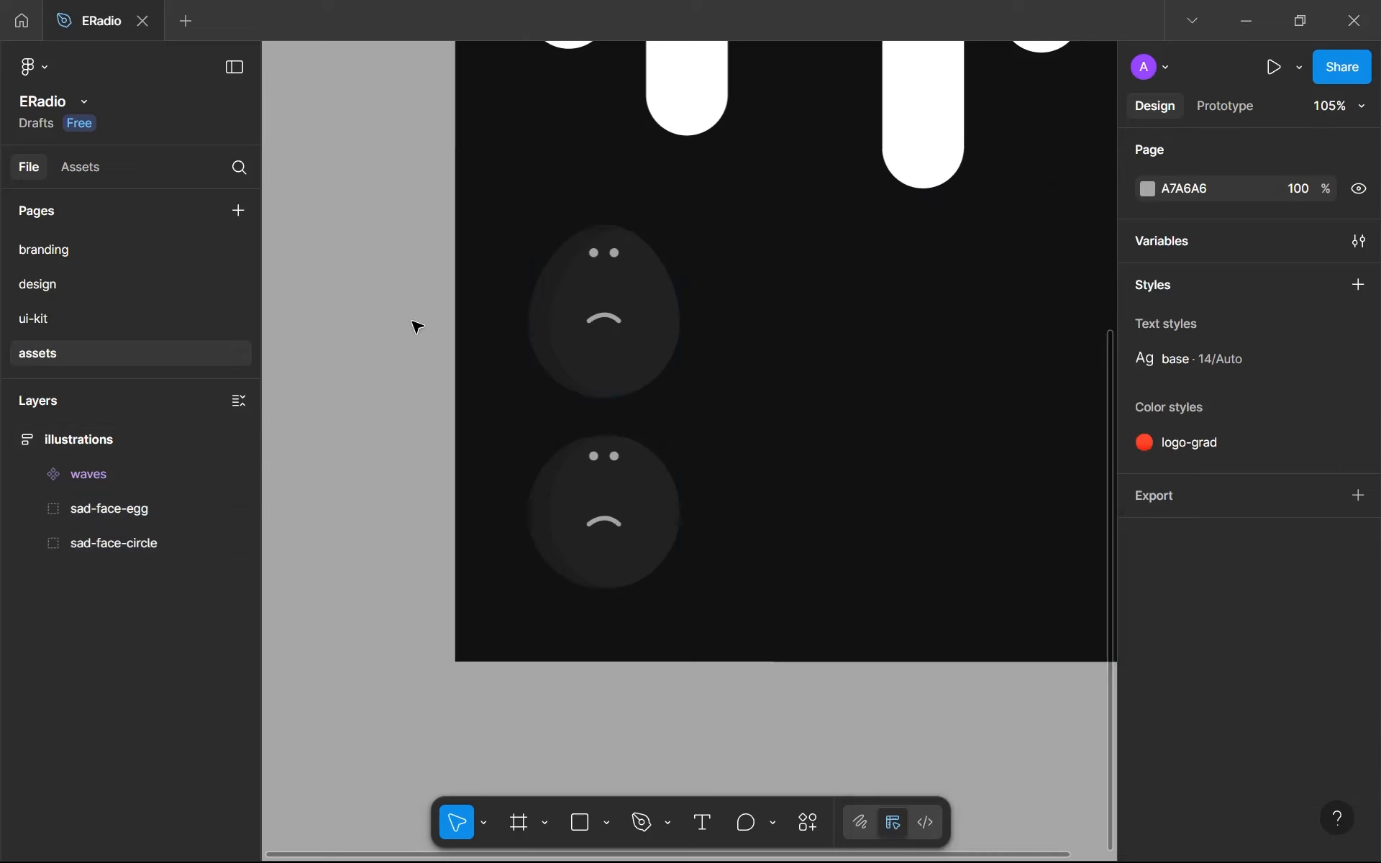
- Turn the sad-face-egg group into a component
{"action": "left_click", "coordinate": [542, 347]}
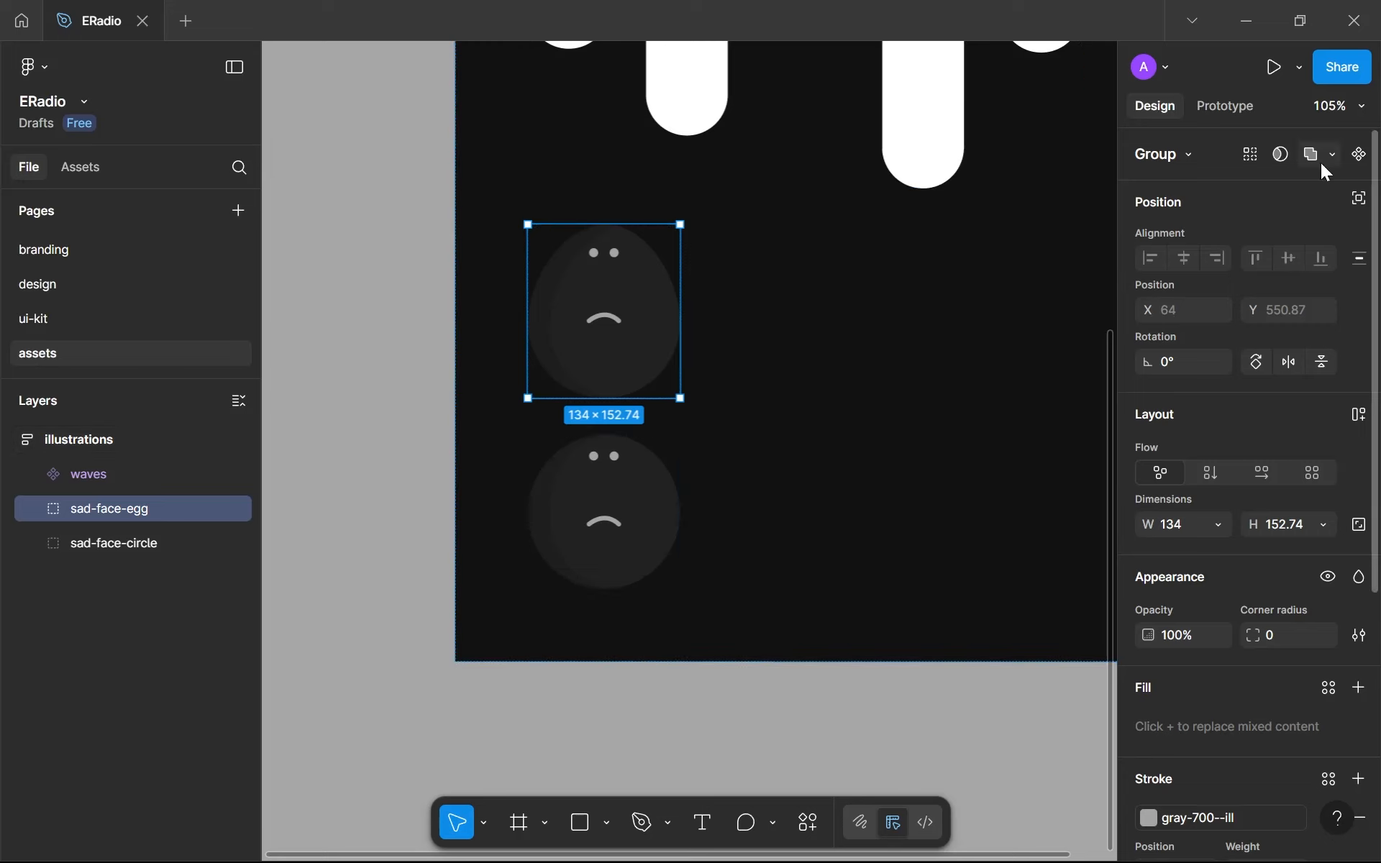
{"action": "left_click", "coordinate": [1354, 162]}
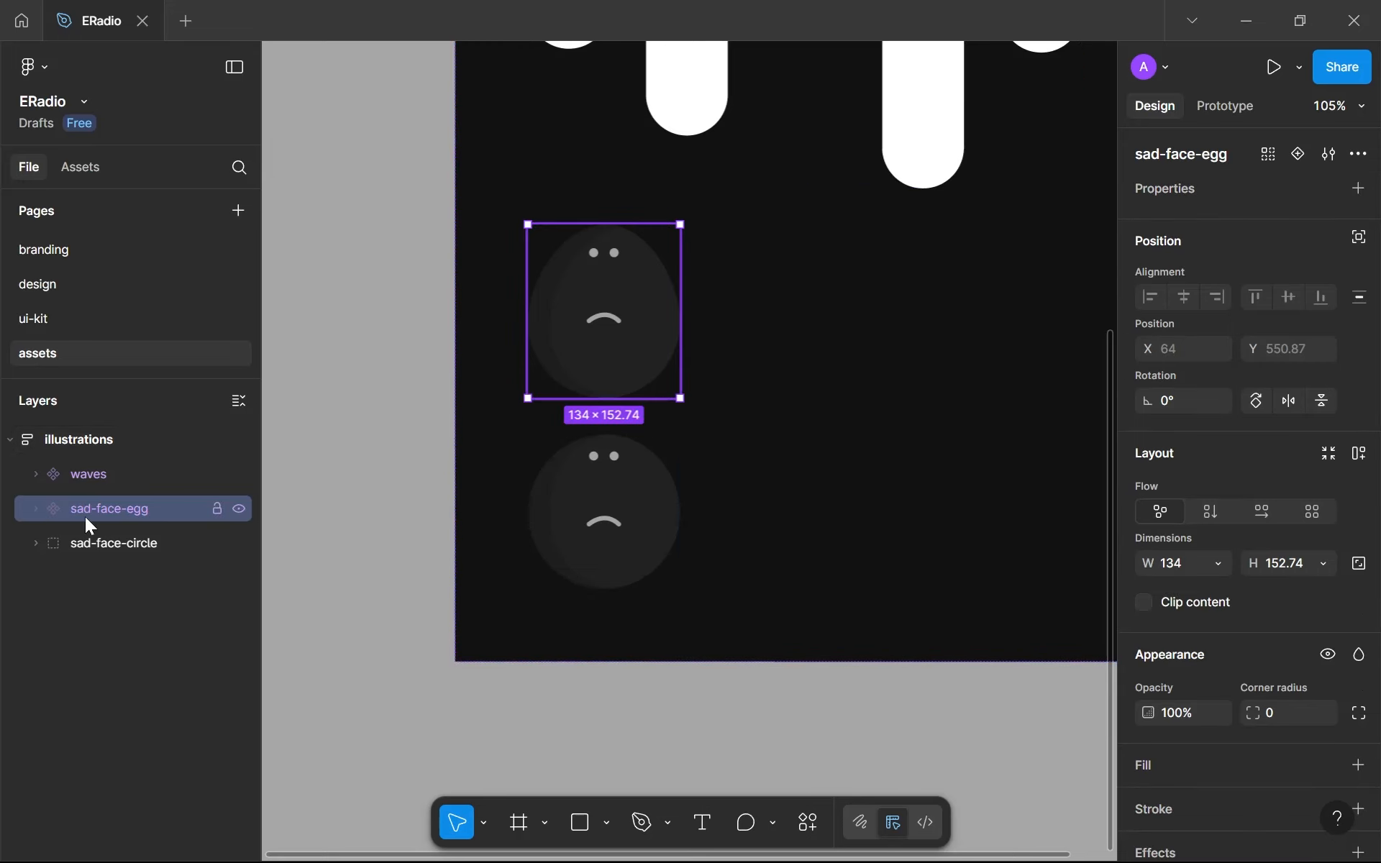
{"action": "left_click", "coordinate": [619, 484]}
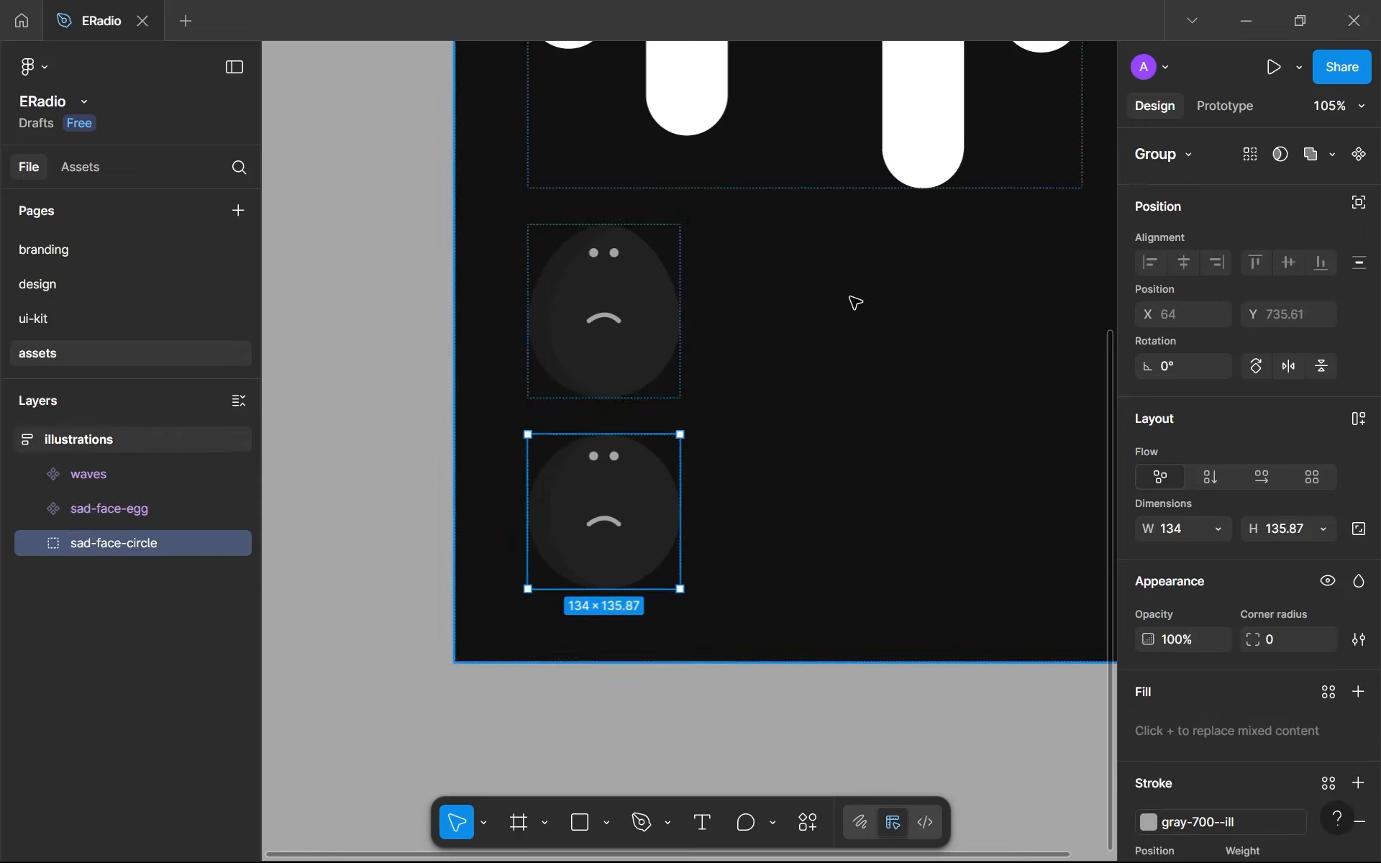
{"action": "left_click", "coordinate": [146, 529]}
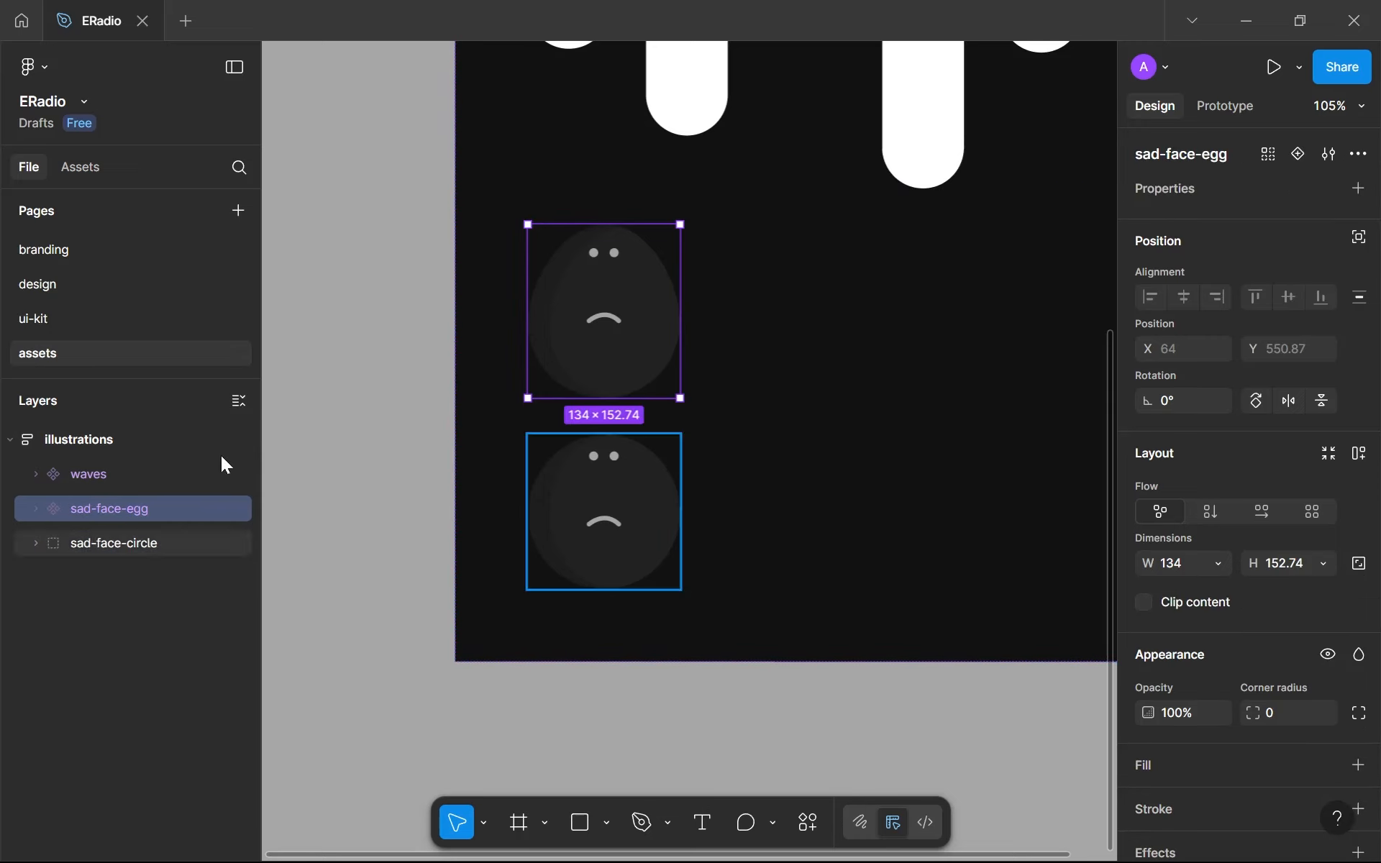
- Turn the sad-face-circle group into a component
{"action": "scroll", "coordinate": [592, 280], "scroll_direction": "up", "scroll_amount": 5}
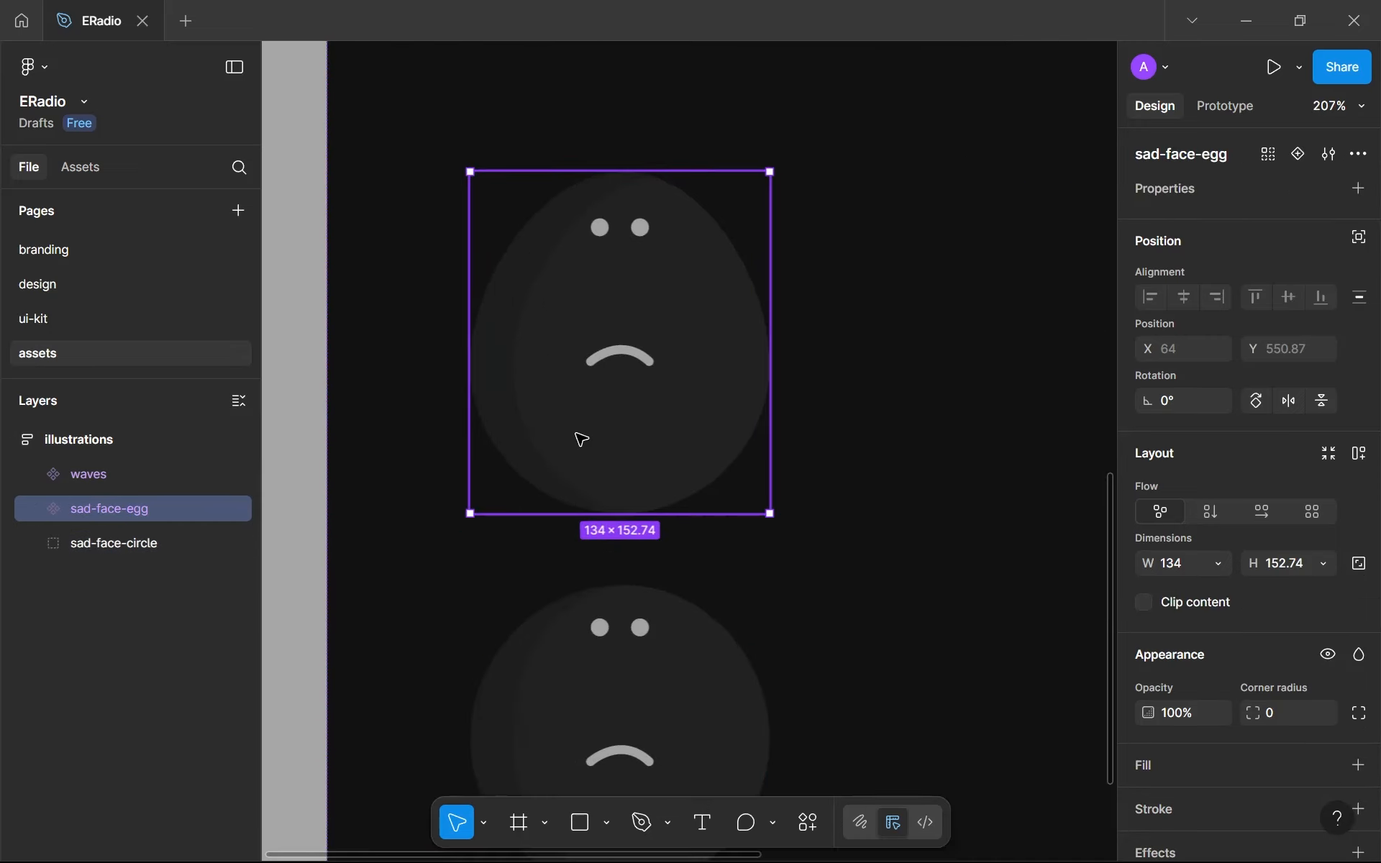
{"action": "left_click", "coordinate": [604, 727]}
{"action": "scroll", "coordinate": [604, 725], "scroll_direction": "down", "scroll_amount": 5}
{"action": "scroll", "coordinate": [607, 367], "scroll_direction": "up", "scroll_amount": 5}
{"action": "left_click_drag", "start_coordinate": [607, 367], "coordinate": [626, 585]}
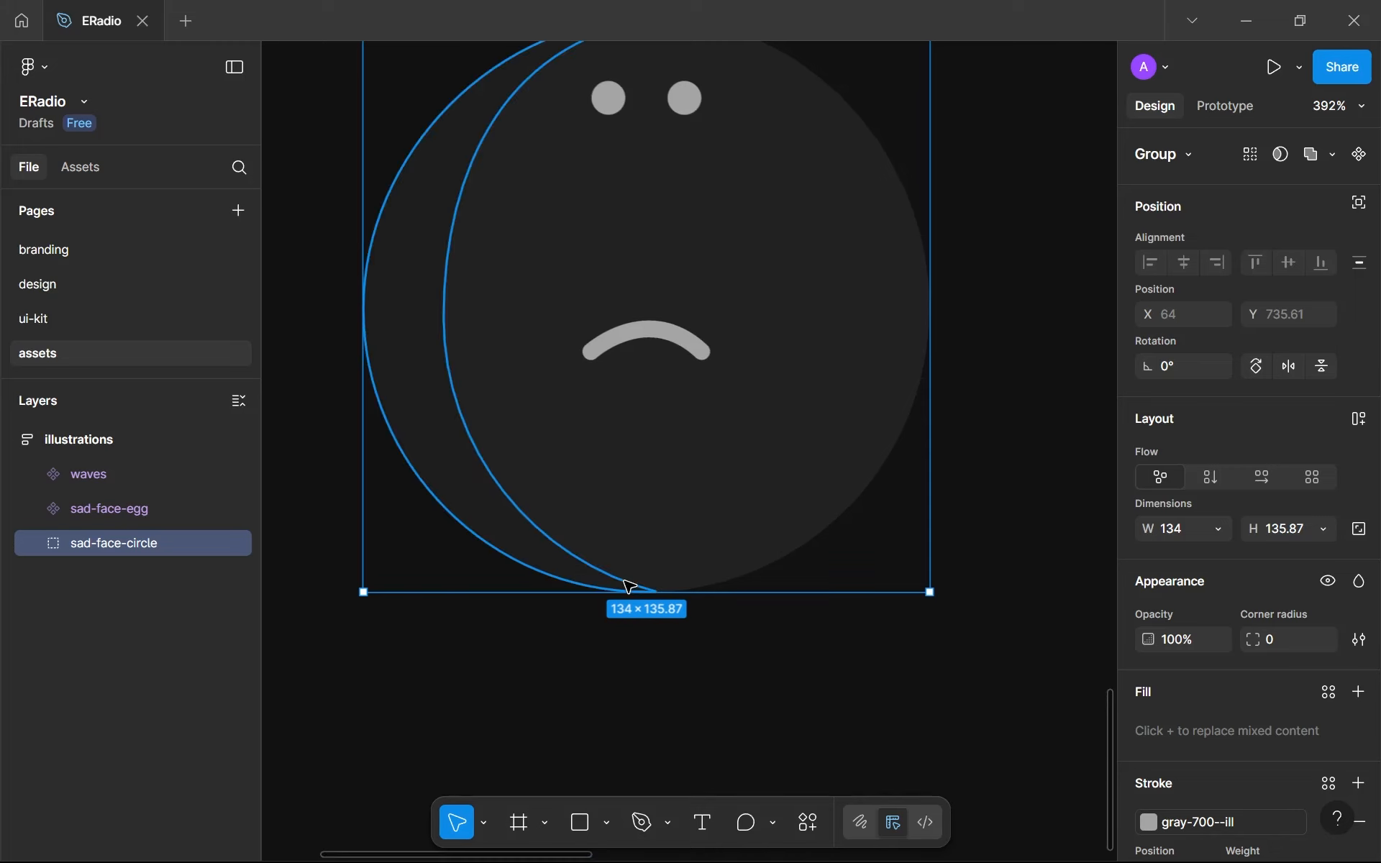
{"action": "scroll", "coordinate": [625, 583], "scroll_direction": "down", "scroll_amount": 2}
{"action": "scroll", "coordinate": [596, 271], "scroll_direction": "up", "scroll_amount": 1}
{"action": "left_click_drag", "start_coordinate": [596, 271], "coordinate": [654, 489]}
{"action": "scroll", "coordinate": [657, 492], "scroll_direction": "down", "scroll_amount": 2}
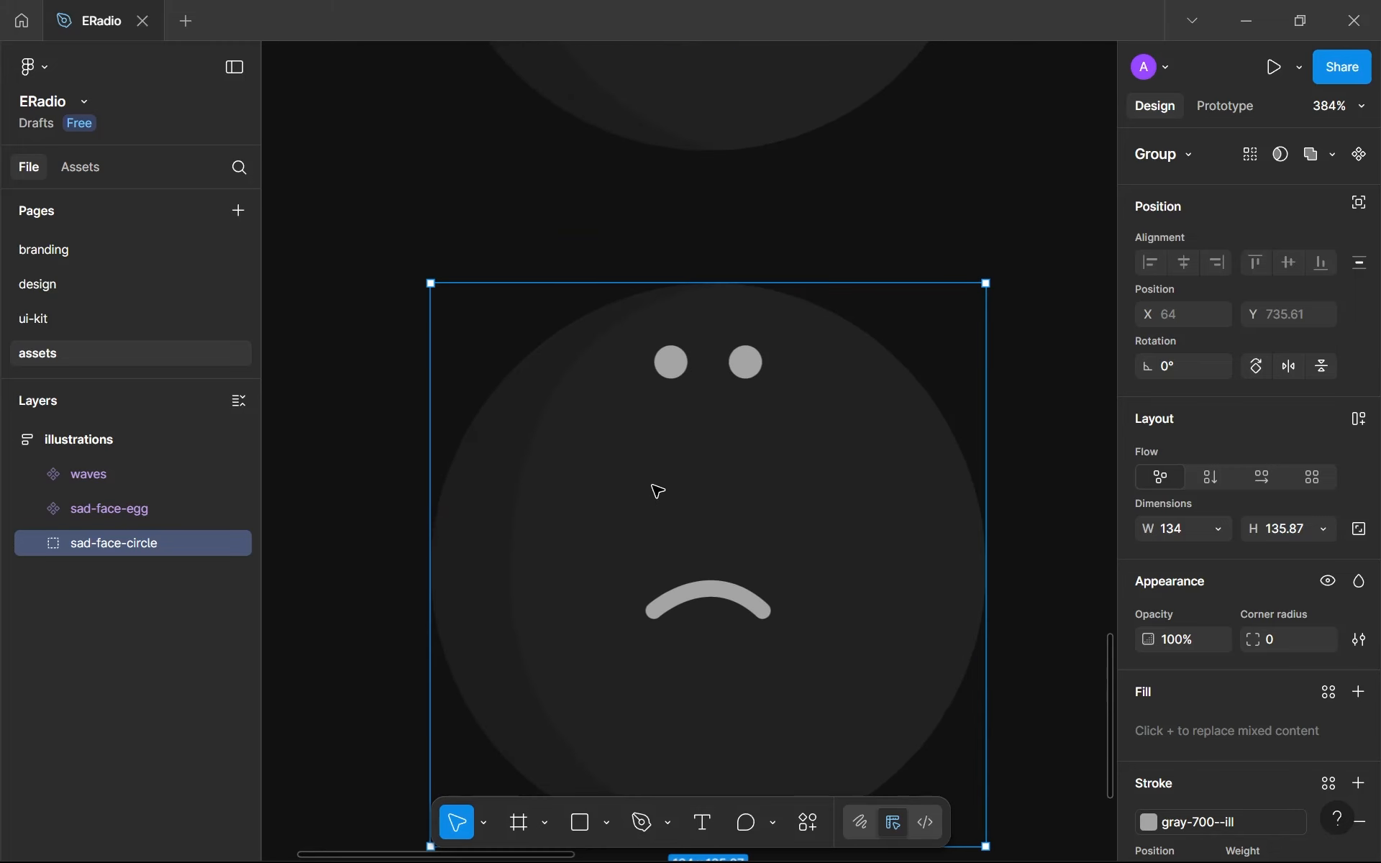
{"action": "scroll", "coordinate": [654, 487], "scroll_direction": "up", "scroll_amount": 4}
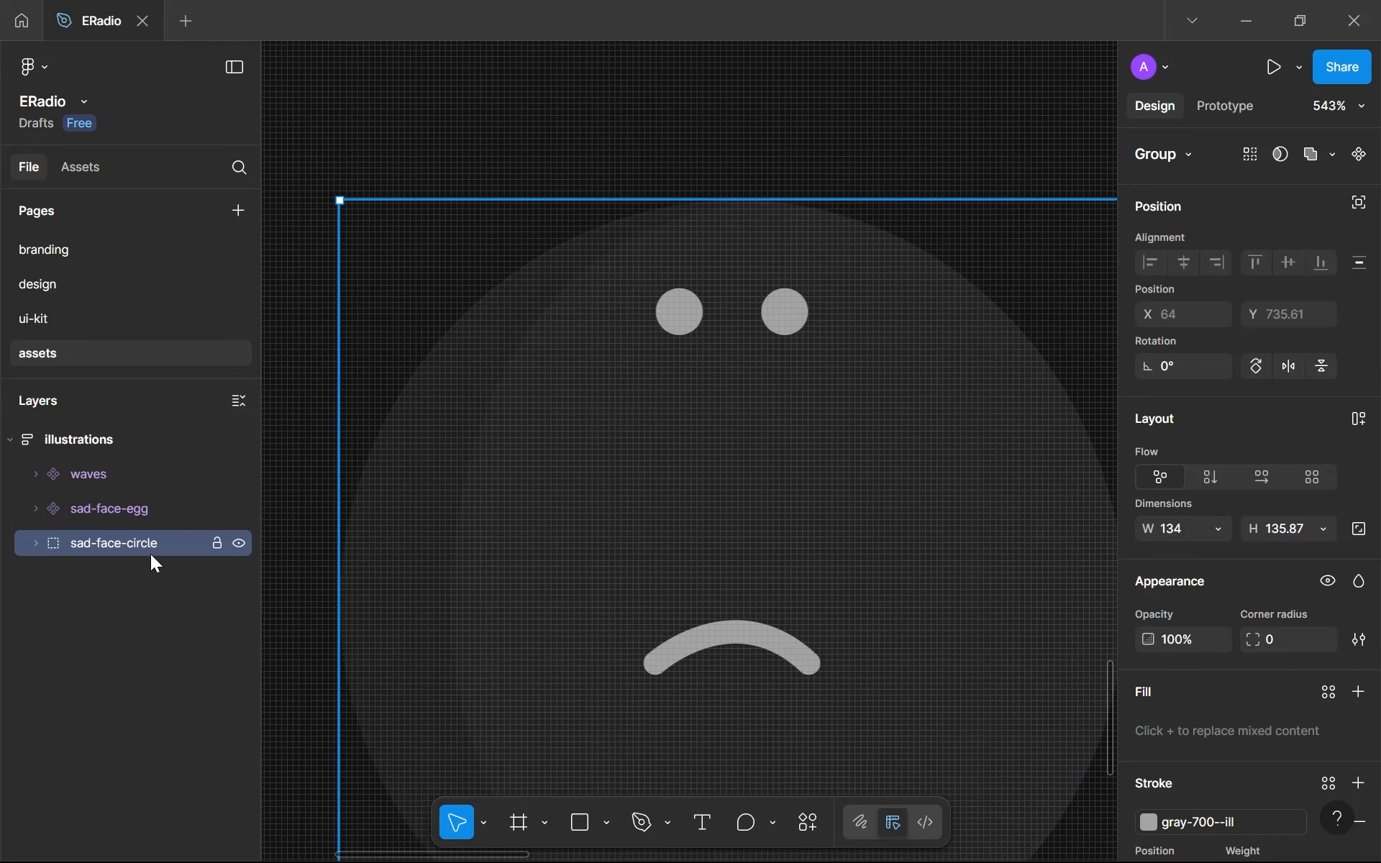
{"action": "scroll", "coordinate": [900, 580], "scroll_direction": "down", "scroll_amount": 4}
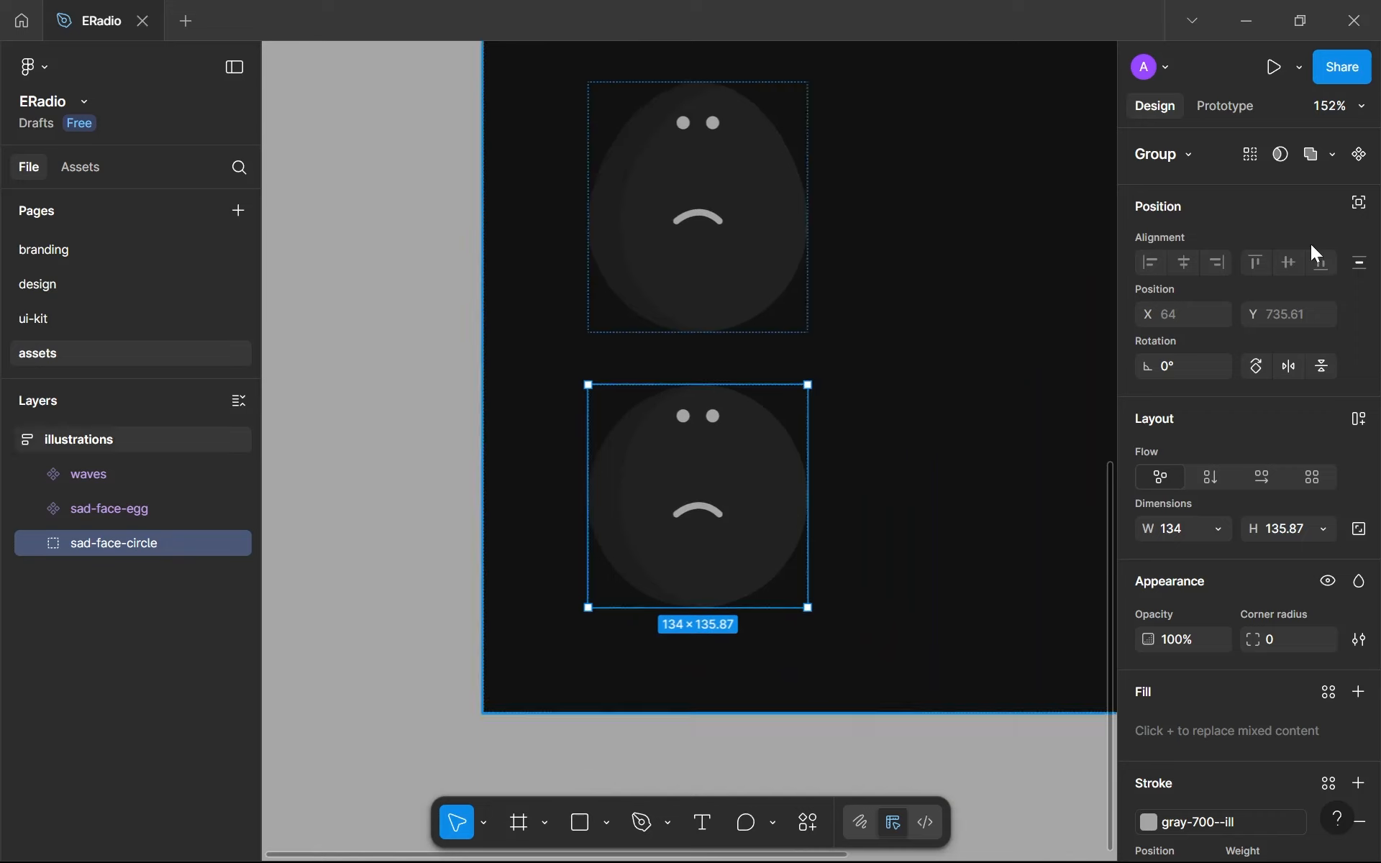
{"action": "left_click", "coordinate": [1359, 154]}
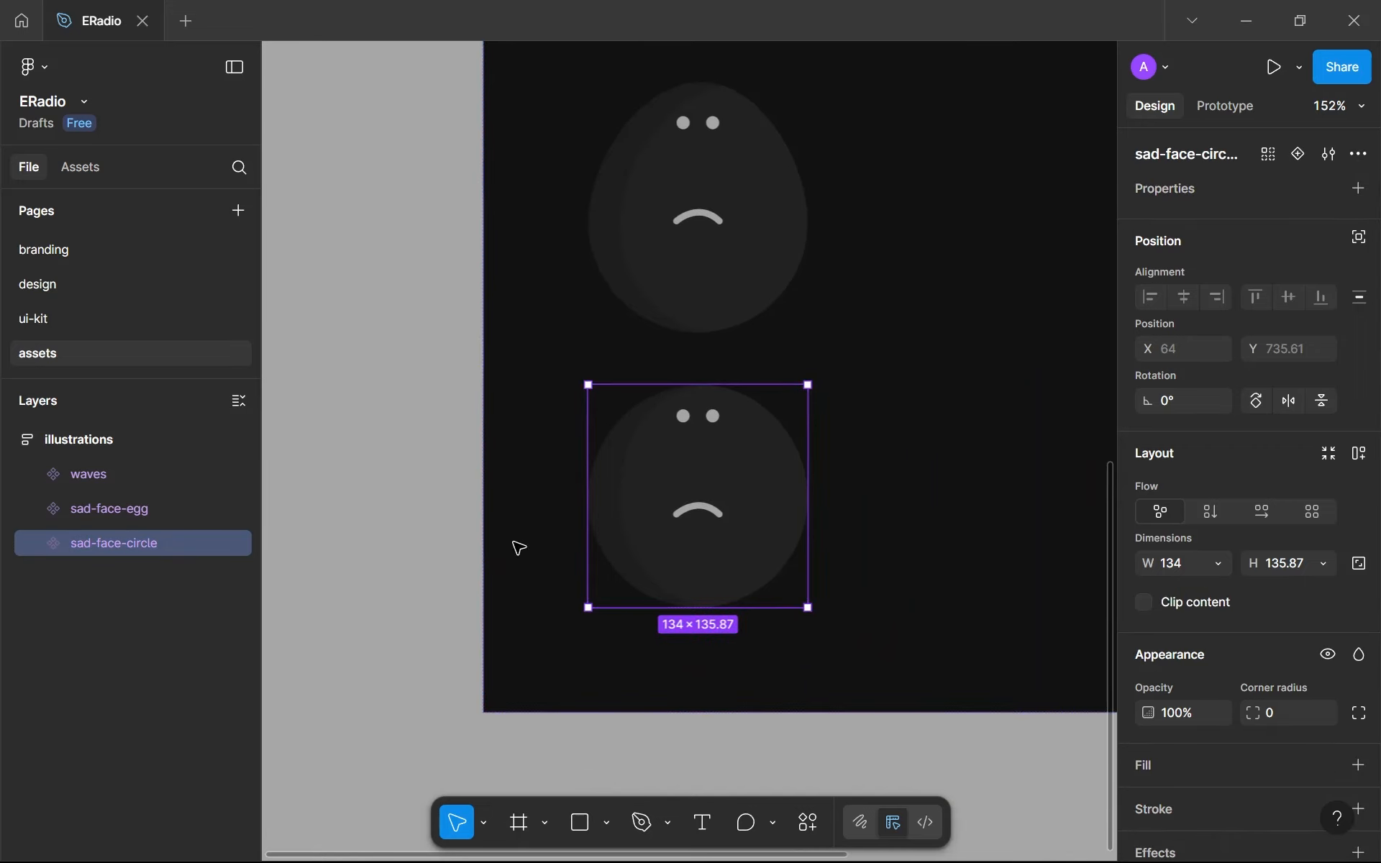
- Copy both sad-face components from the assets page and paste them as instances into the error frame on the design page
{"action": "left_click", "coordinate": [714, 282], "text": "shift"}
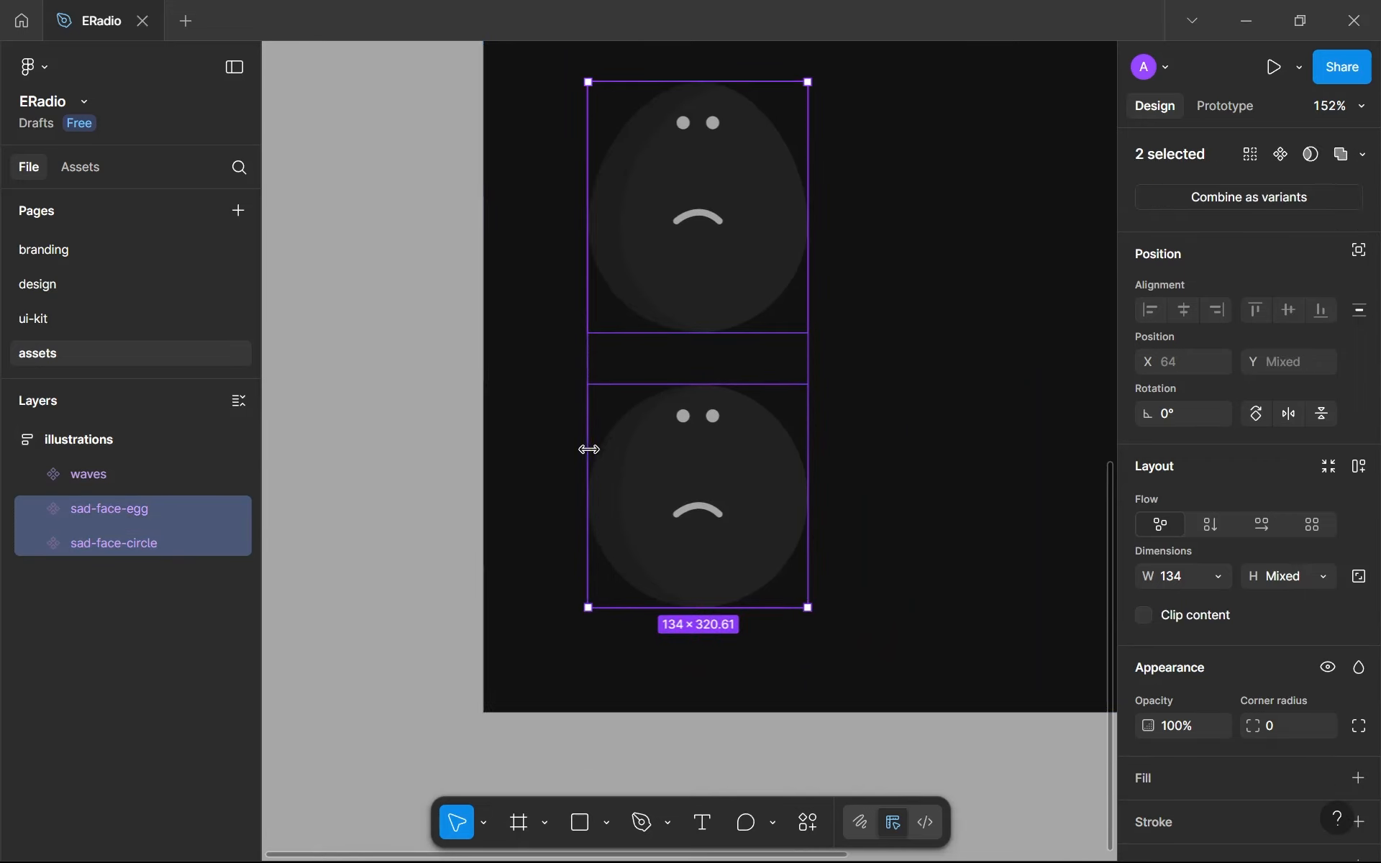
{"action": "left_click", "coordinate": [46, 284]}
{"action": "scroll", "coordinate": [499, 383], "scroll_direction": "down", "scroll_amount": 10, "text": "ctrl"}
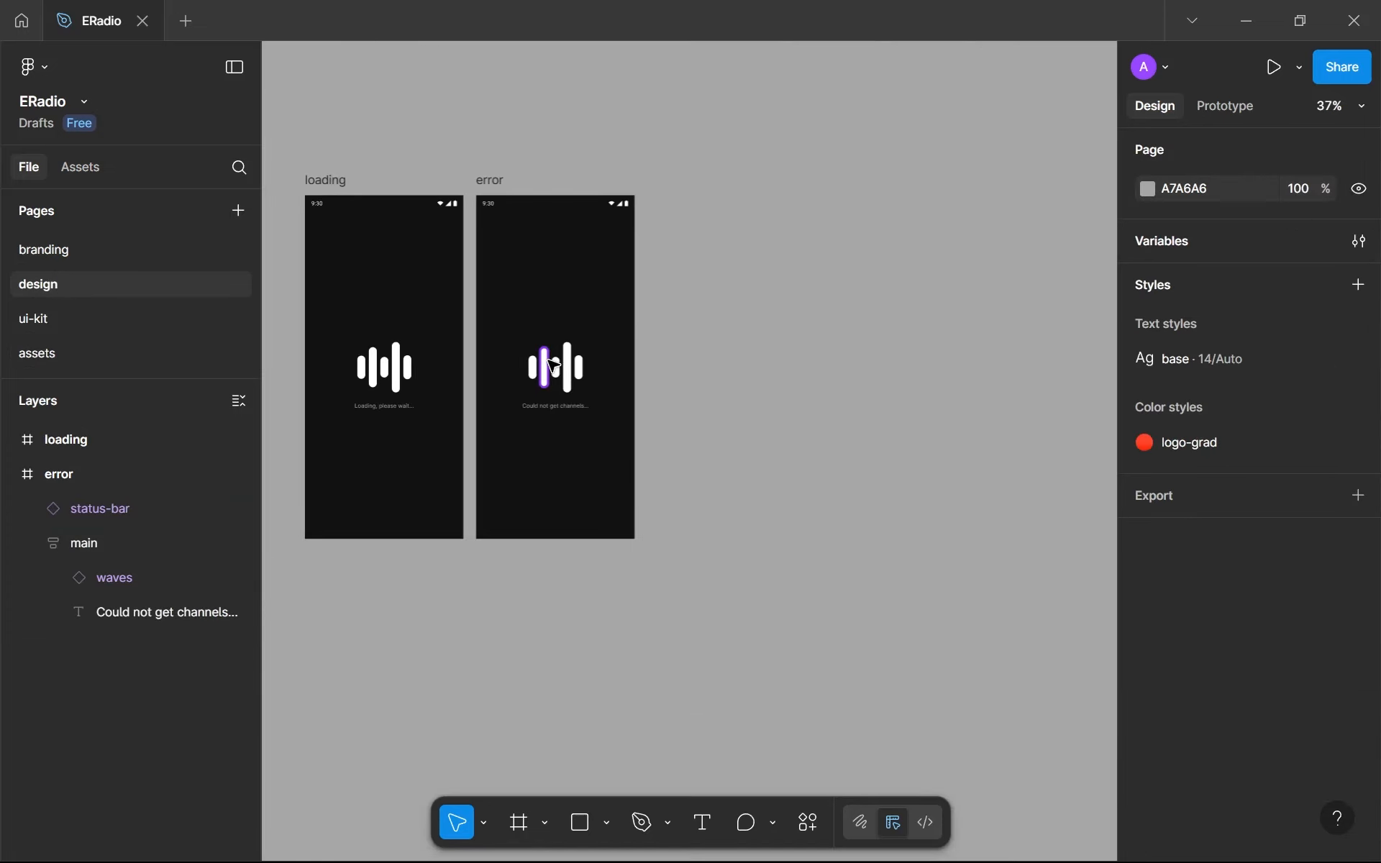
{"action": "key", "text": "ctrl+v"}
{"action": "scroll", "coordinate": [564, 379], "scroll_direction": "up", "scroll_amount": 5, "text": "ctrl"}
{"action": "left_click_drag", "start_coordinate": [826, 518], "coordinate": [669, 539]}
{"action": "scroll", "coordinate": [503, 182], "scroll_direction": "up", "scroll_amount": 3, "text": "ctrl"}
{"action": "scroll", "coordinate": [666, 539], "scroll_direction": "down", "scroll_amount": 2, "text": "ctrl"}
{"action": "left_click", "coordinate": [823, 606]}
{"action": "scroll", "coordinate": [823, 605], "scroll_direction": "up", "scroll_amount": 2, "text": "ctrl"}
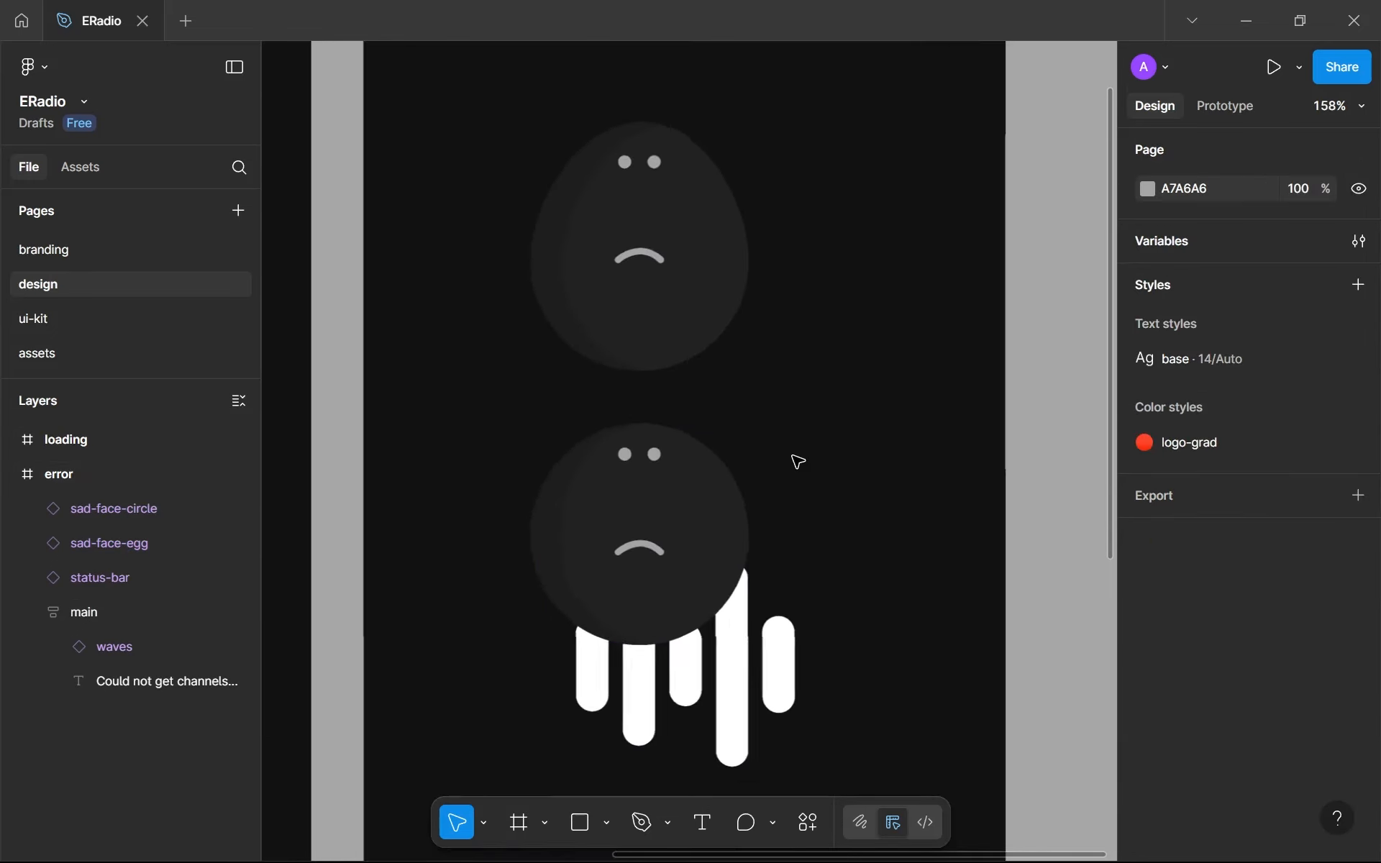
{"action": "scroll", "coordinate": [796, 456], "scroll_direction": "down", "scroll_amount": 2, "text": "ctrl"}
- Scale both sad-face instances in the error frame down proportionally to about 93 wide
{"action": "left_click", "coordinate": [664, 486]}
{"action": "left_click", "coordinate": [709, 332], "text": "shift"}
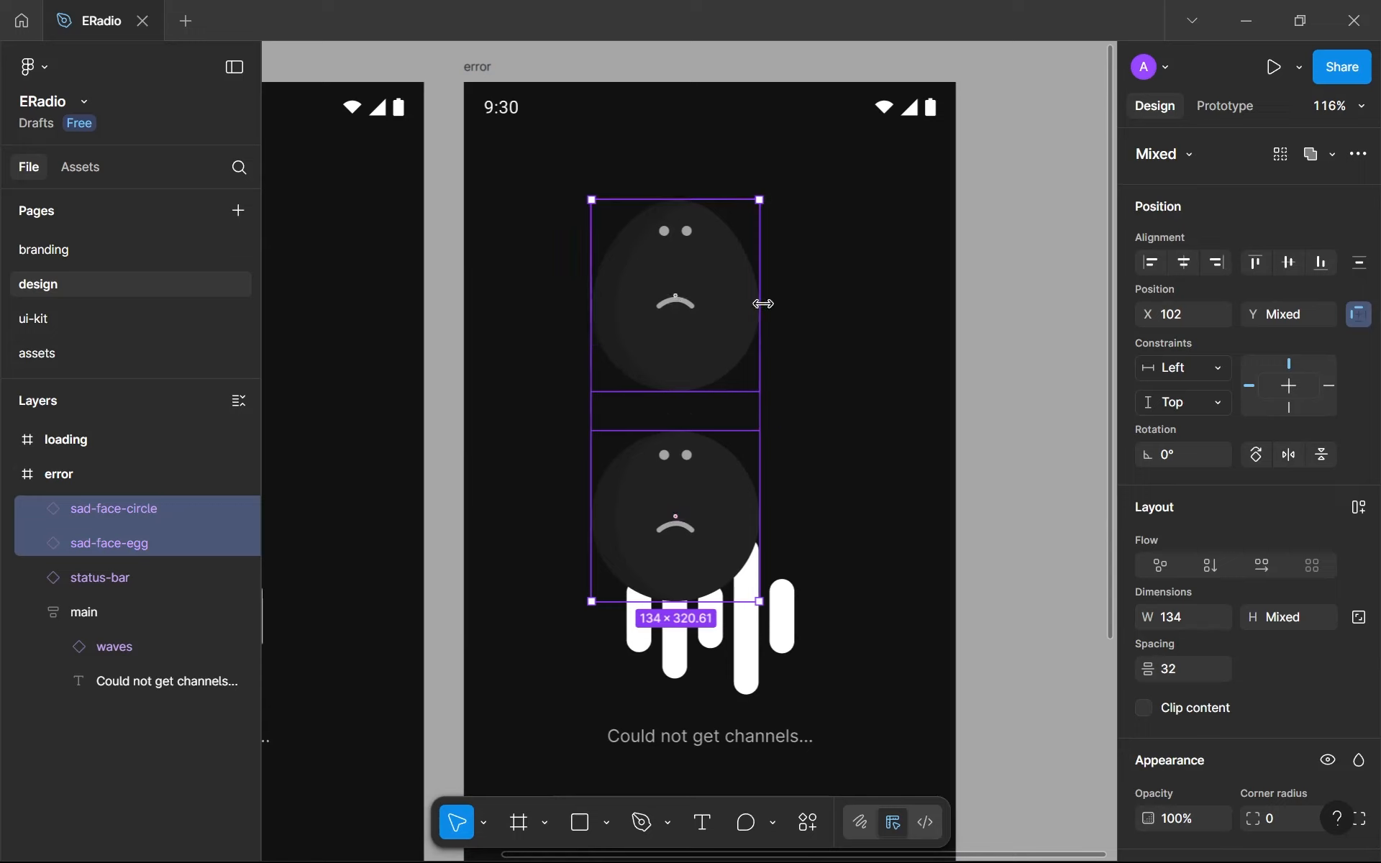
{"action": "left_click_drag", "start_coordinate": [764, 304], "coordinate": [708, 299]}
{"action": "left_click", "coordinate": [749, 360]}
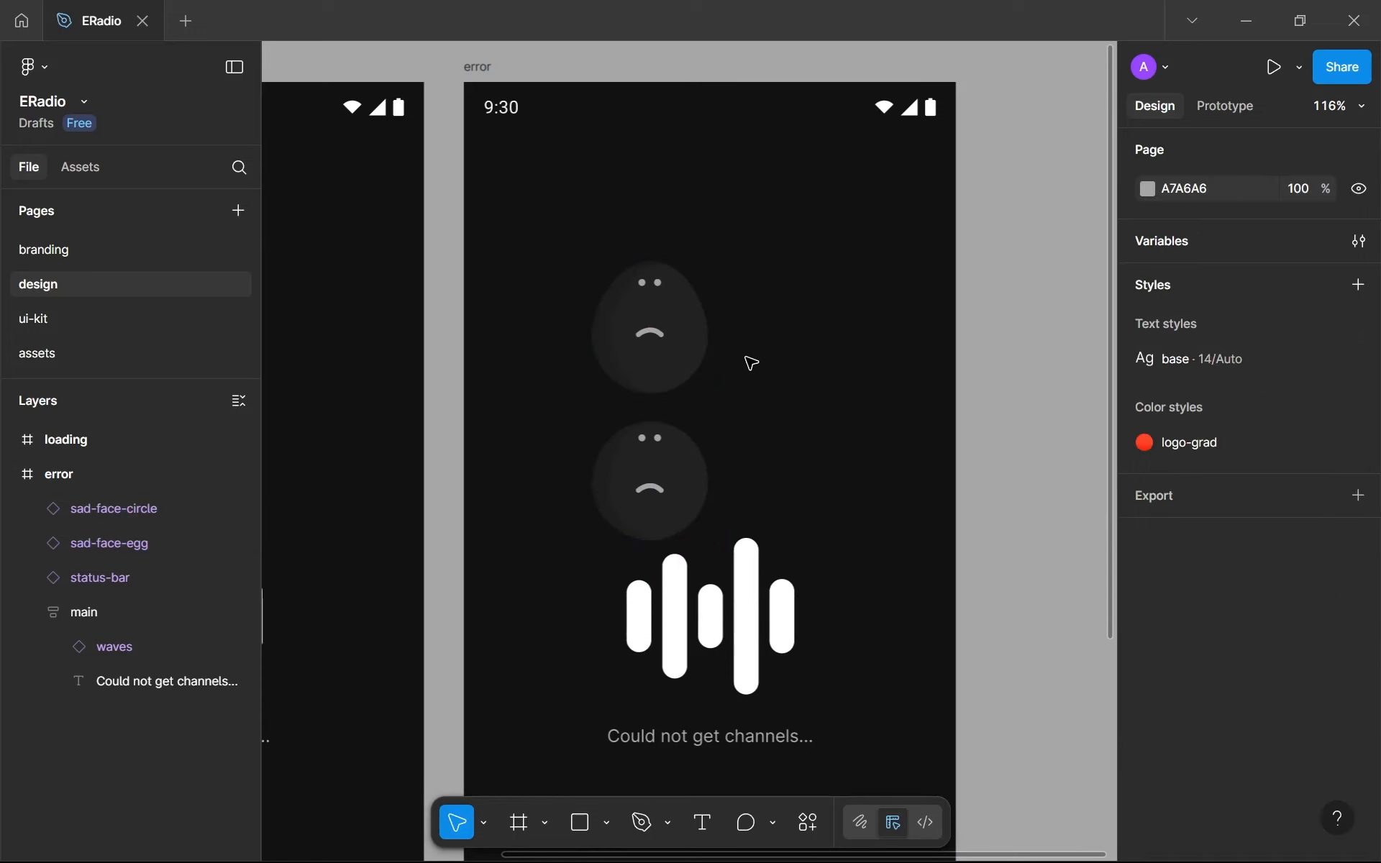
- Place the sad-face-circle instance beside the egg face, on its right, and rotate it to about -15°
{"action": "left_click_drag", "start_coordinate": [674, 478], "coordinate": [807, 356]}
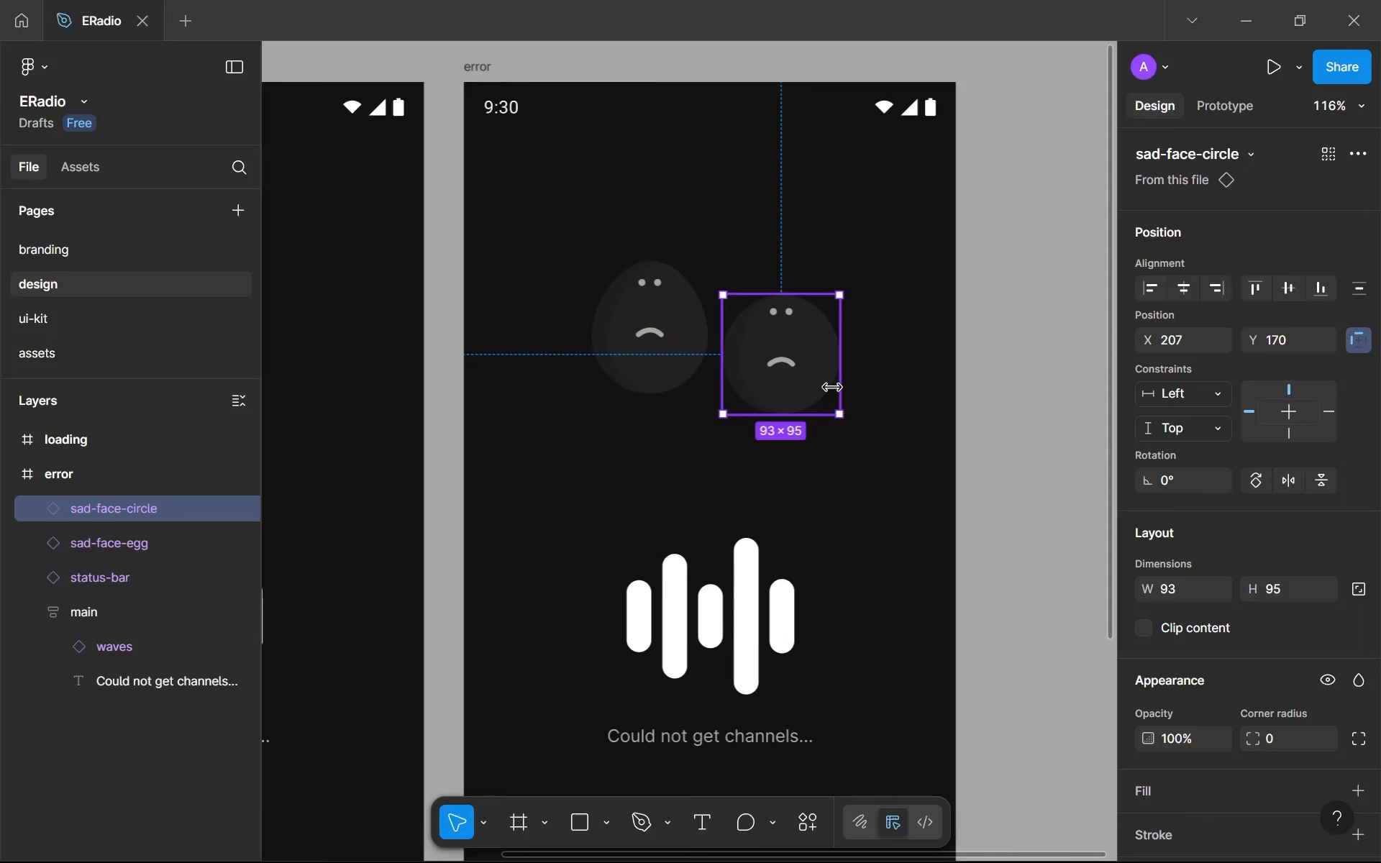
{"action": "left_click", "coordinate": [845, 438]}
{"action": "left_click", "coordinate": [840, 405]}
{"action": "left_click_drag", "start_coordinate": [843, 412], "coordinate": [817, 400]}
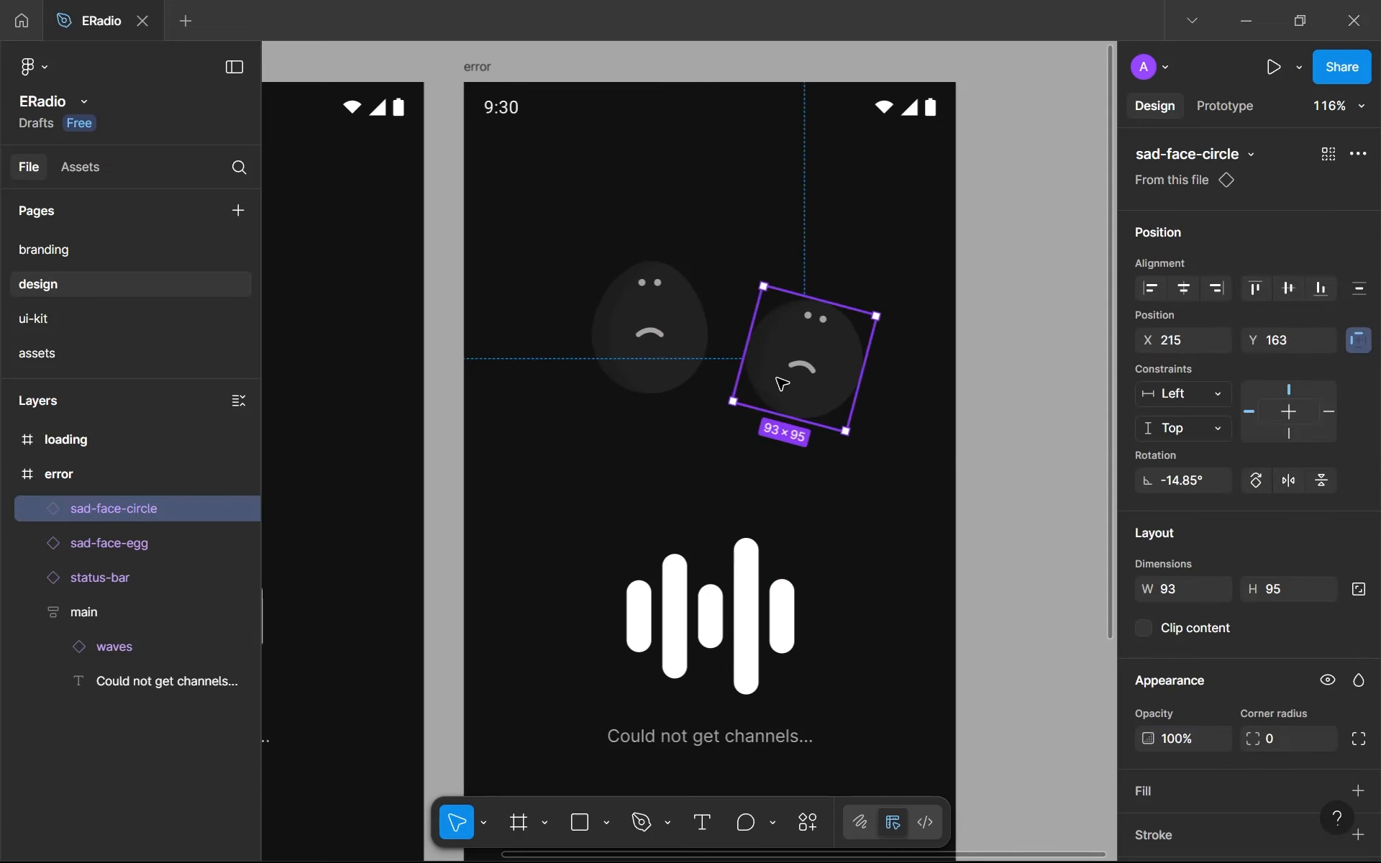
- Tilt the sad-face-egg instance counterclockwise, away from the circle face, and shift it slightly to line up beside that face
{"action": "left_click", "coordinate": [672, 364]}
{"action": "left_click_drag", "start_coordinate": [716, 395], "coordinate": [718, 395]}
{"action": "left_click_drag", "start_coordinate": [655, 336], "coordinate": [660, 350]}
{"action": "left_click", "coordinate": [797, 461]}
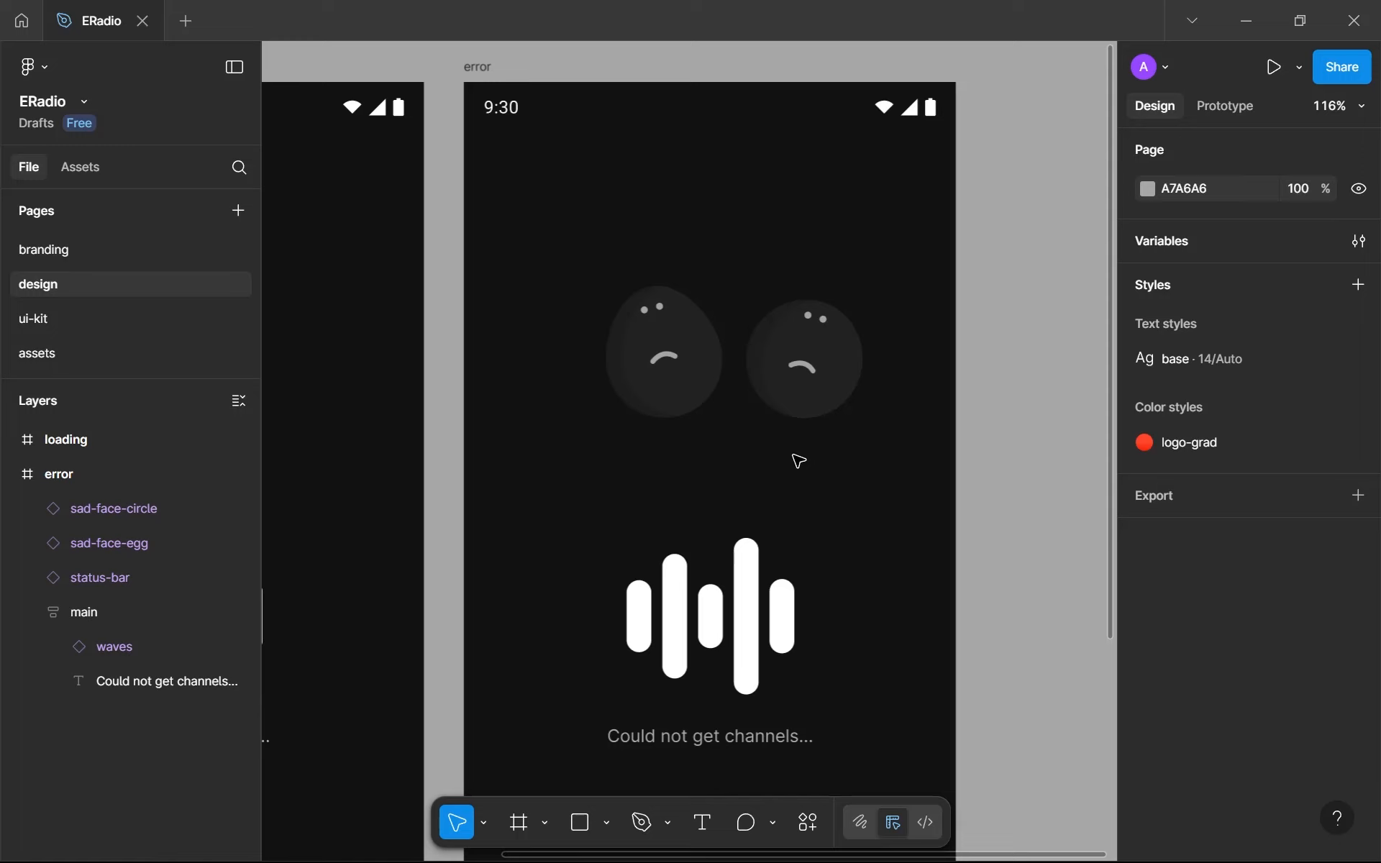
{"action": "left_click", "coordinate": [778, 324]}
{"action": "left_click", "coordinate": [764, 501]}
{"action": "scroll", "coordinate": [640, 381], "scroll_direction": "up", "scroll_amount": 5}
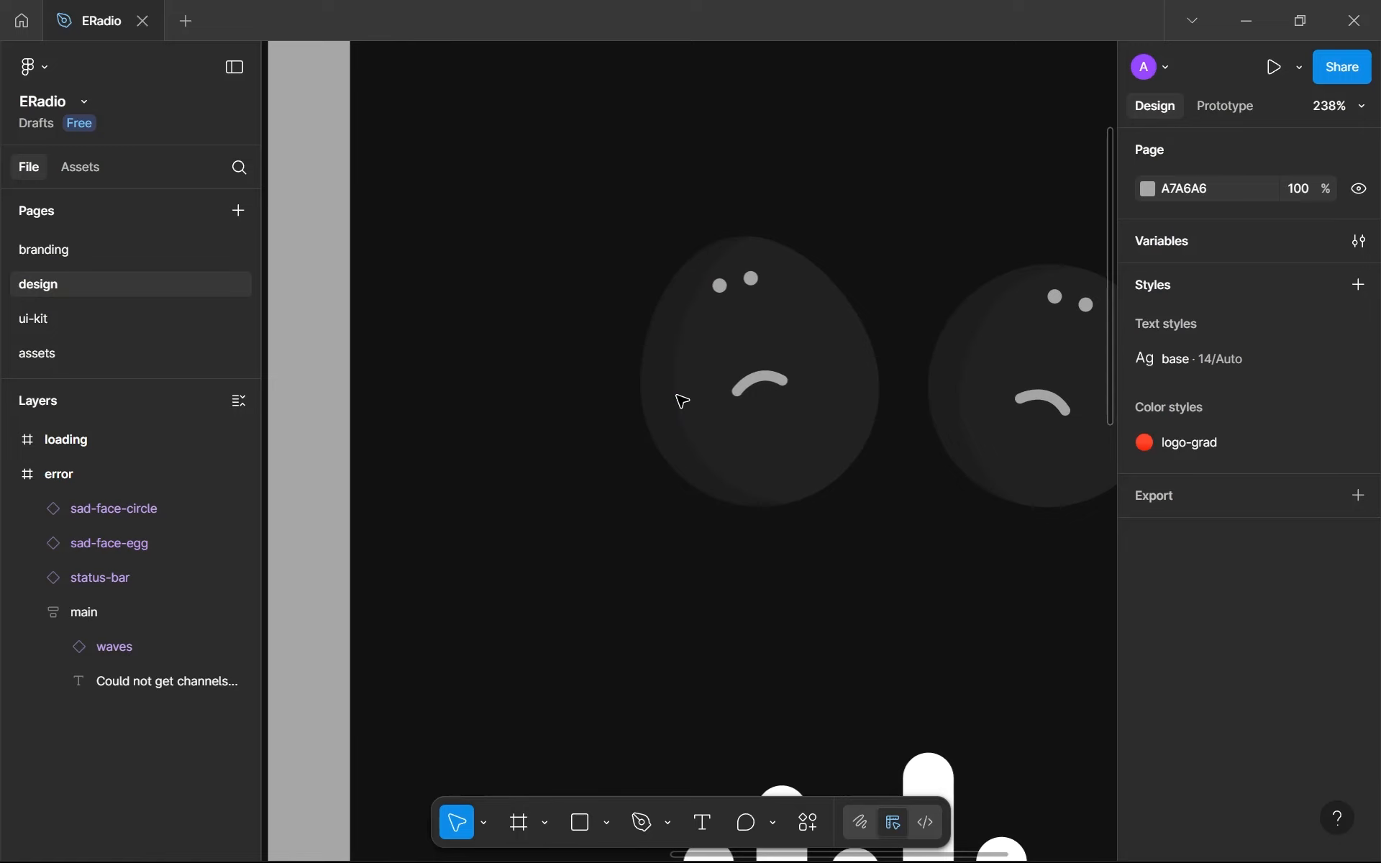
{"action": "scroll", "coordinate": [682, 401], "scroll_direction": "down", "scroll_amount": 10}
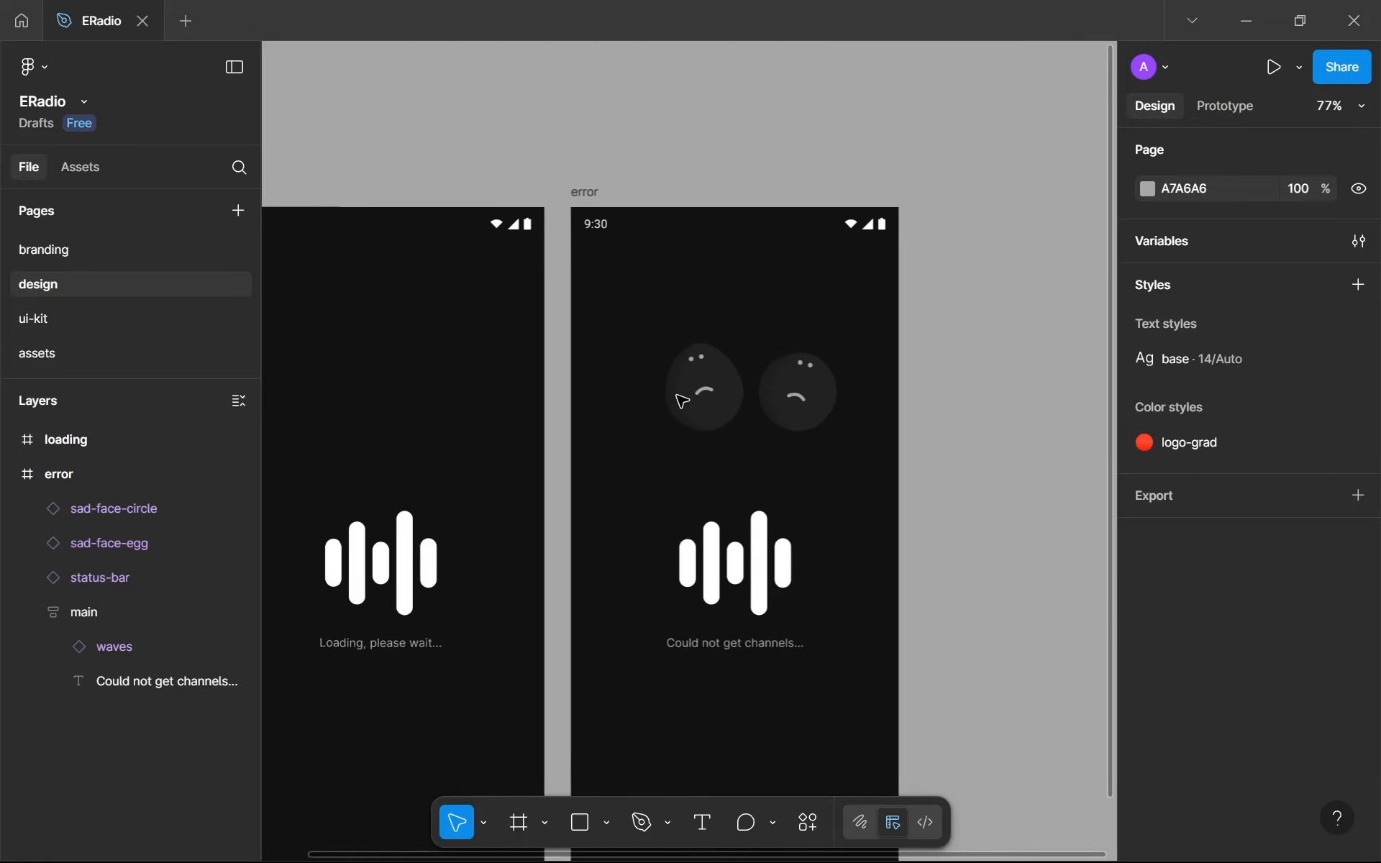
{"action": "scroll", "coordinate": [682, 401], "scroll_direction": "up", "scroll_amount": 3}
{"action": "left_click_drag", "start_coordinate": [557, 219], "coordinate": [607, 280]}
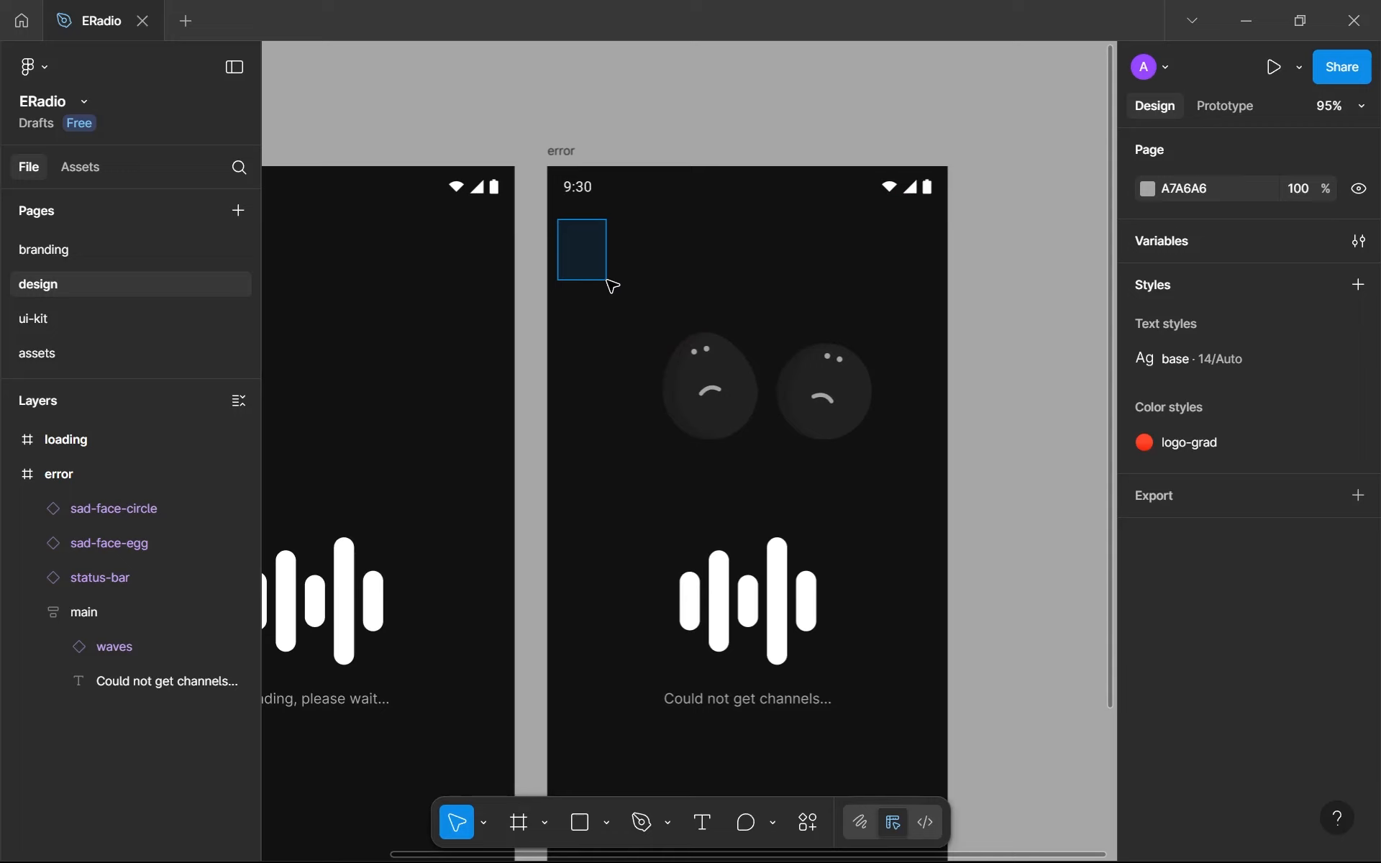
{"action": "left_click_drag", "start_coordinate": [608, 282], "coordinate": [630, 287]}
{"action": "left_click_drag", "start_coordinate": [921, 226], "coordinate": [885, 256]}
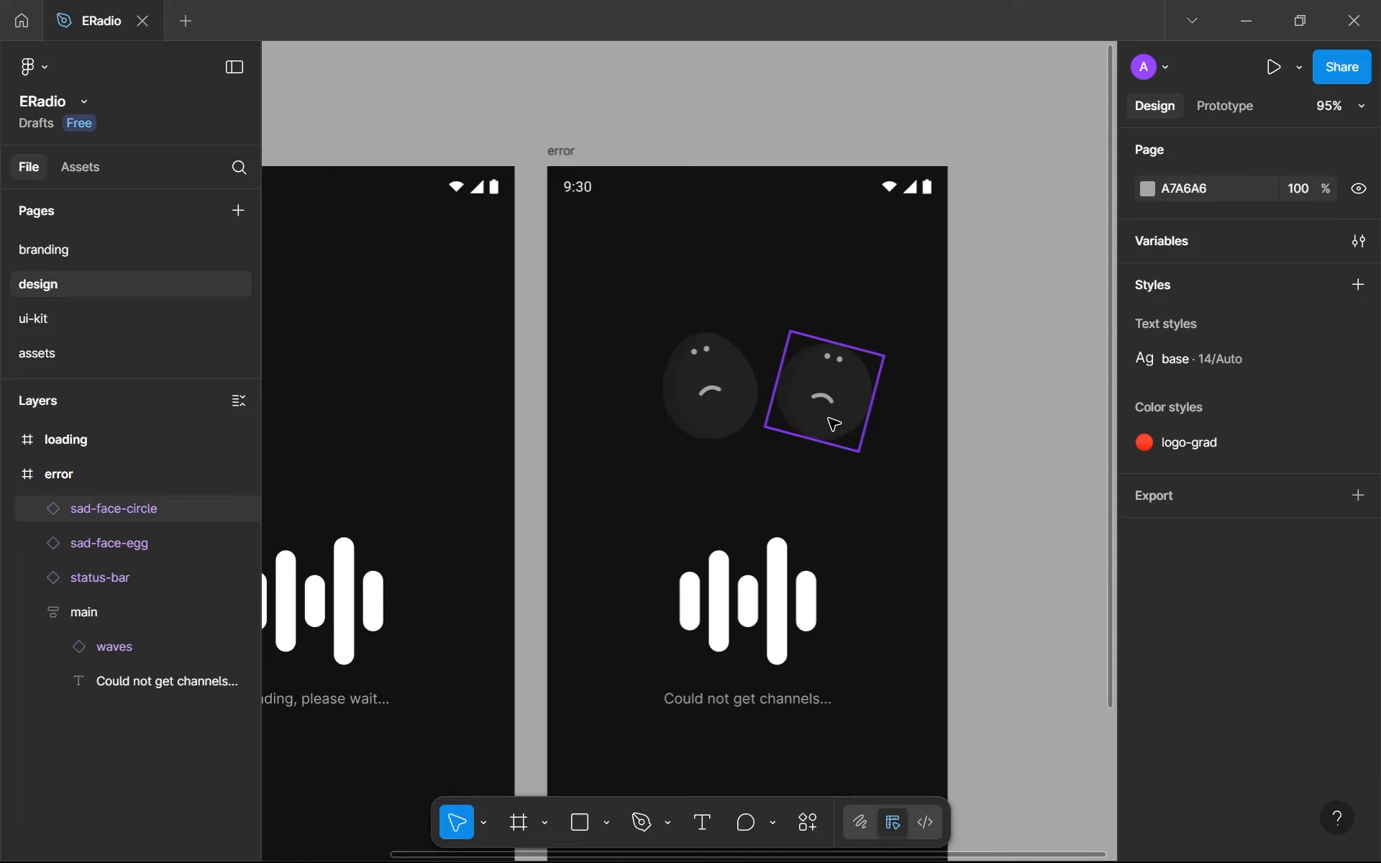
{"action": "left_click_drag", "start_coordinate": [568, 244], "coordinate": [624, 296]}
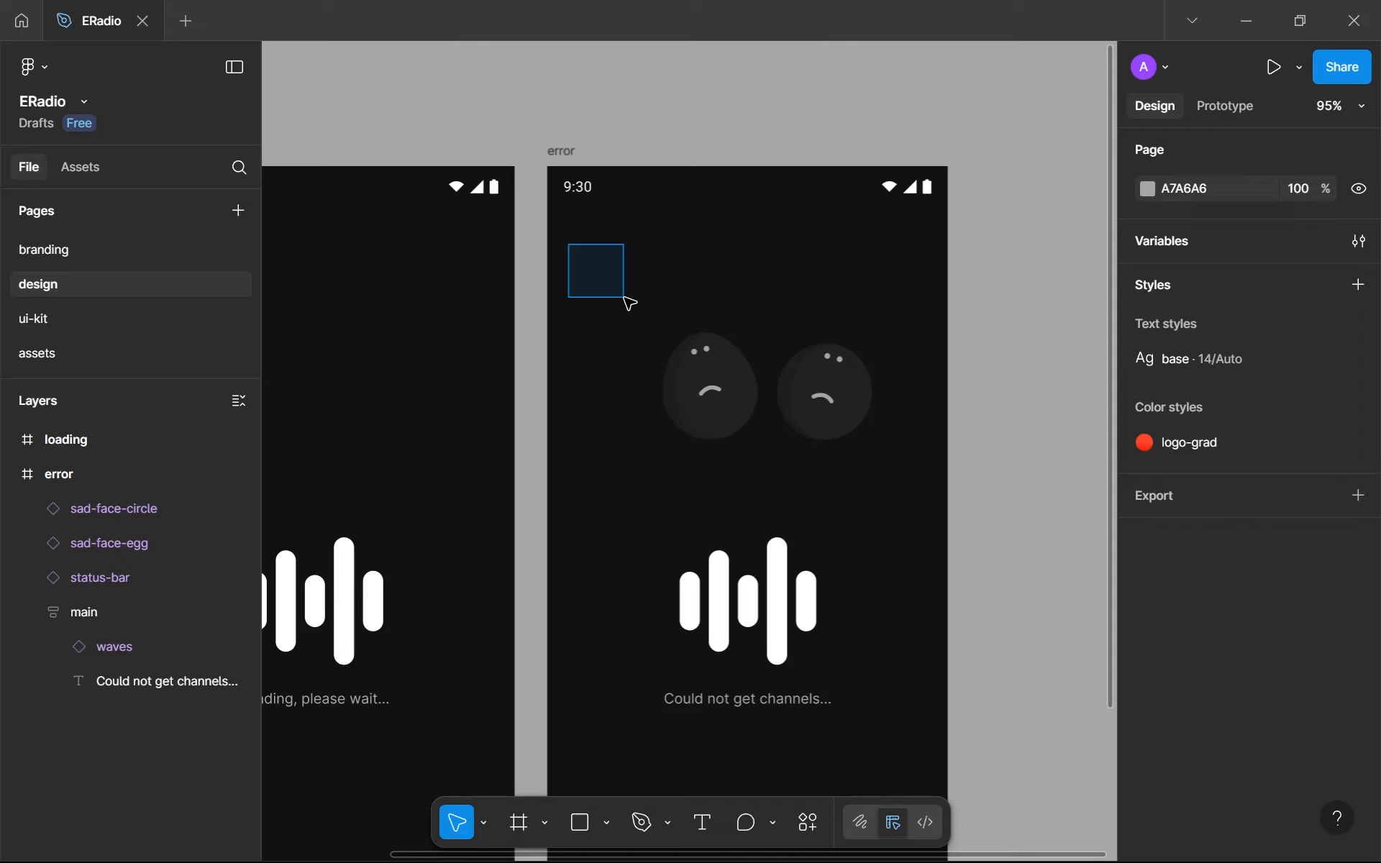
{"action": "left_click_drag", "start_coordinate": [623, 297], "coordinate": [574, 227]}
{"action": "left_click_drag", "start_coordinate": [868, 525], "coordinate": [926, 608]}
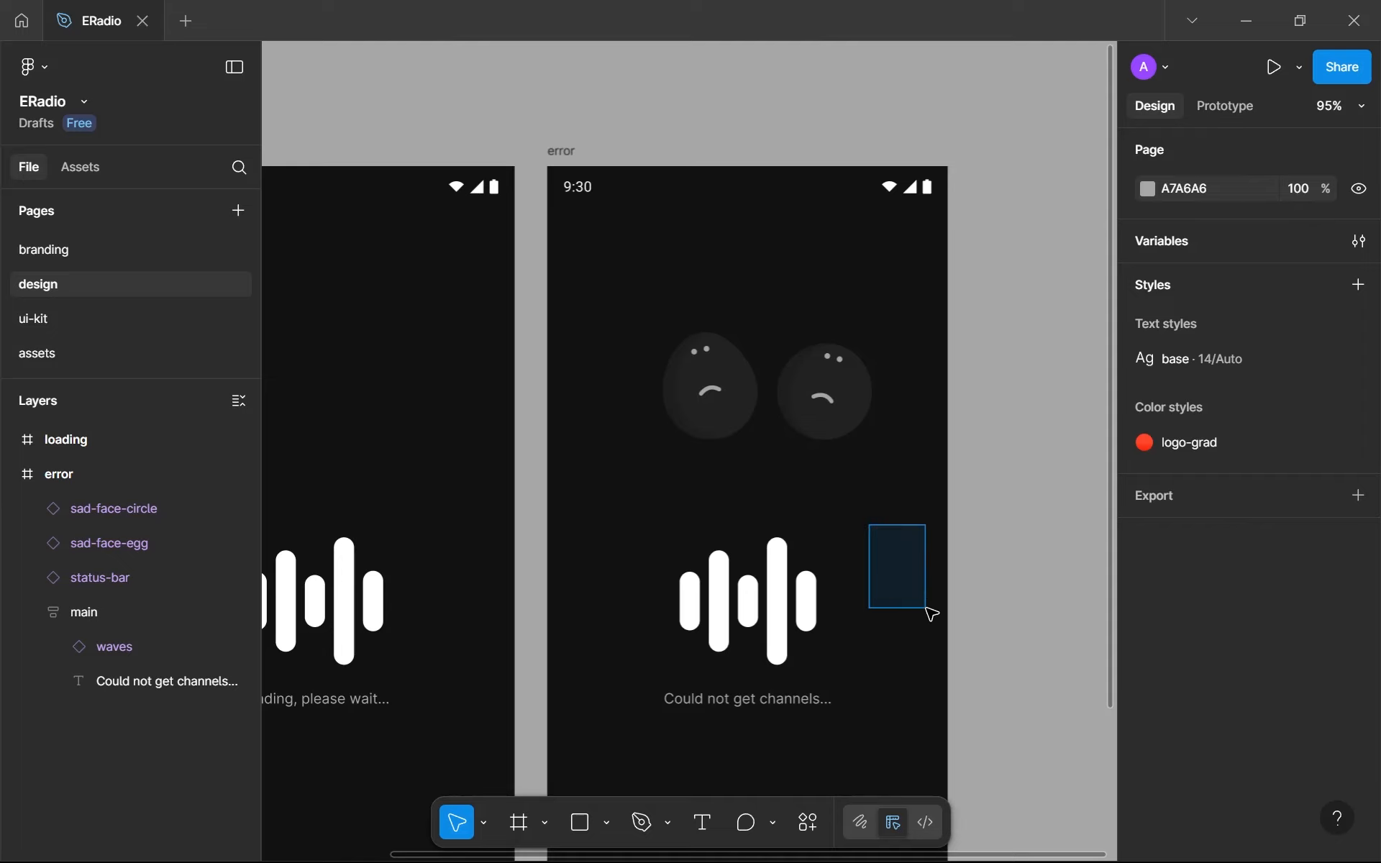
{"action": "left_click_drag", "start_coordinate": [931, 613], "coordinate": [931, 613]}
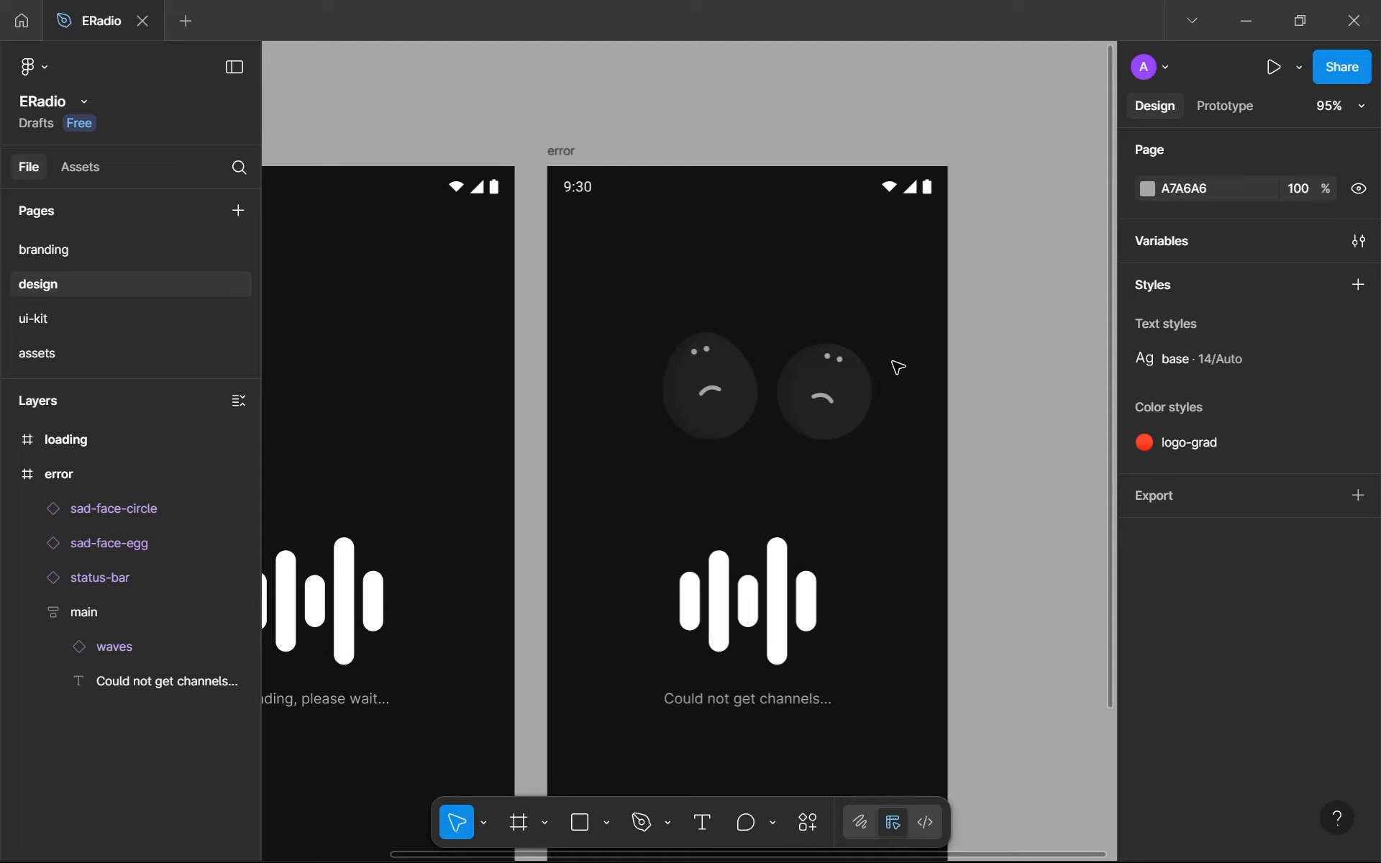
{"action": "left_click", "coordinate": [849, 390]}
{"action": "left_click", "coordinate": [725, 398], "text": "shift"}
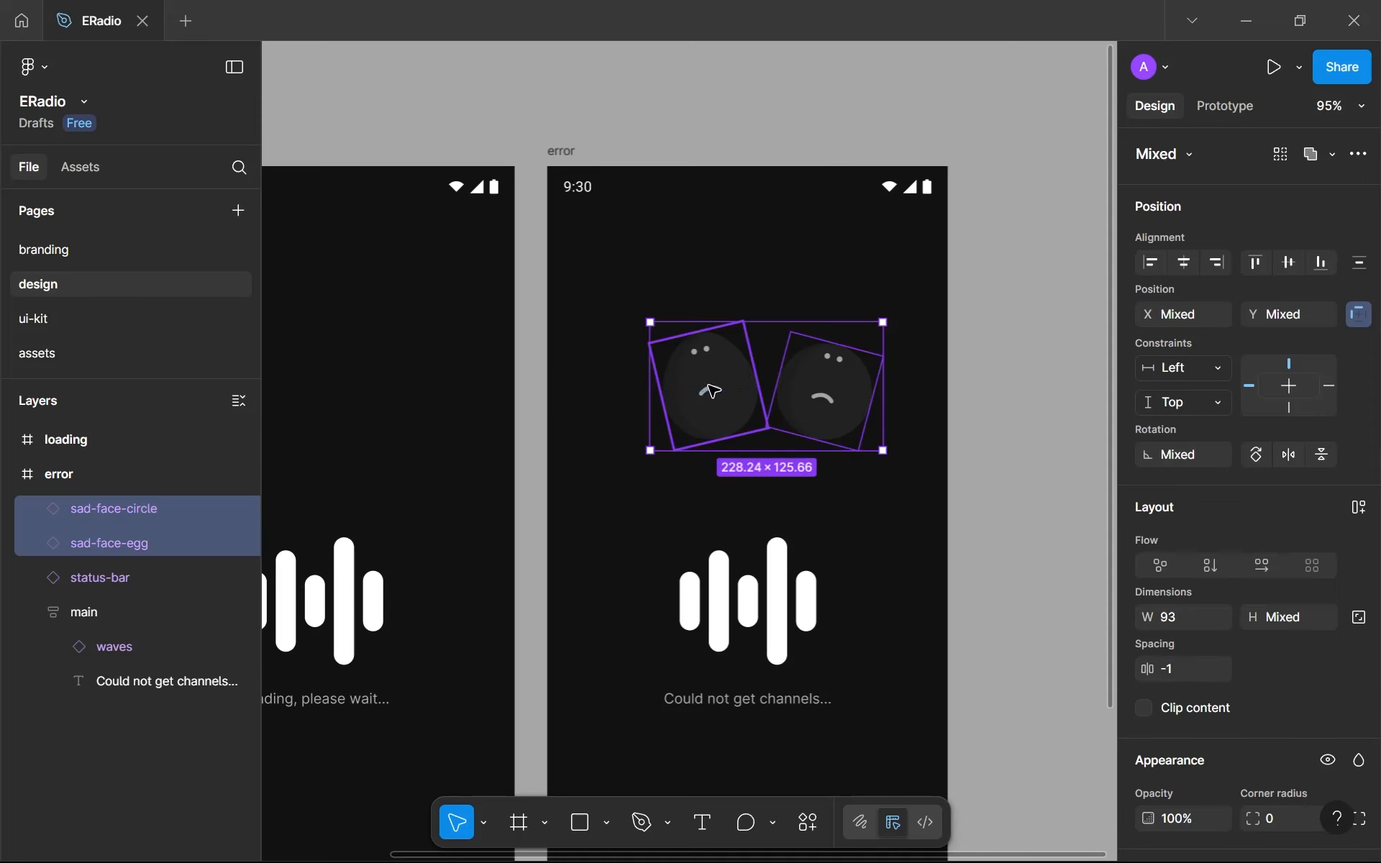
{"action": "left_click", "coordinate": [842, 477]}
{"action": "right_click", "coordinate": [719, 403]}
{"action": "mouse_move", "coordinate": [779, 632]}
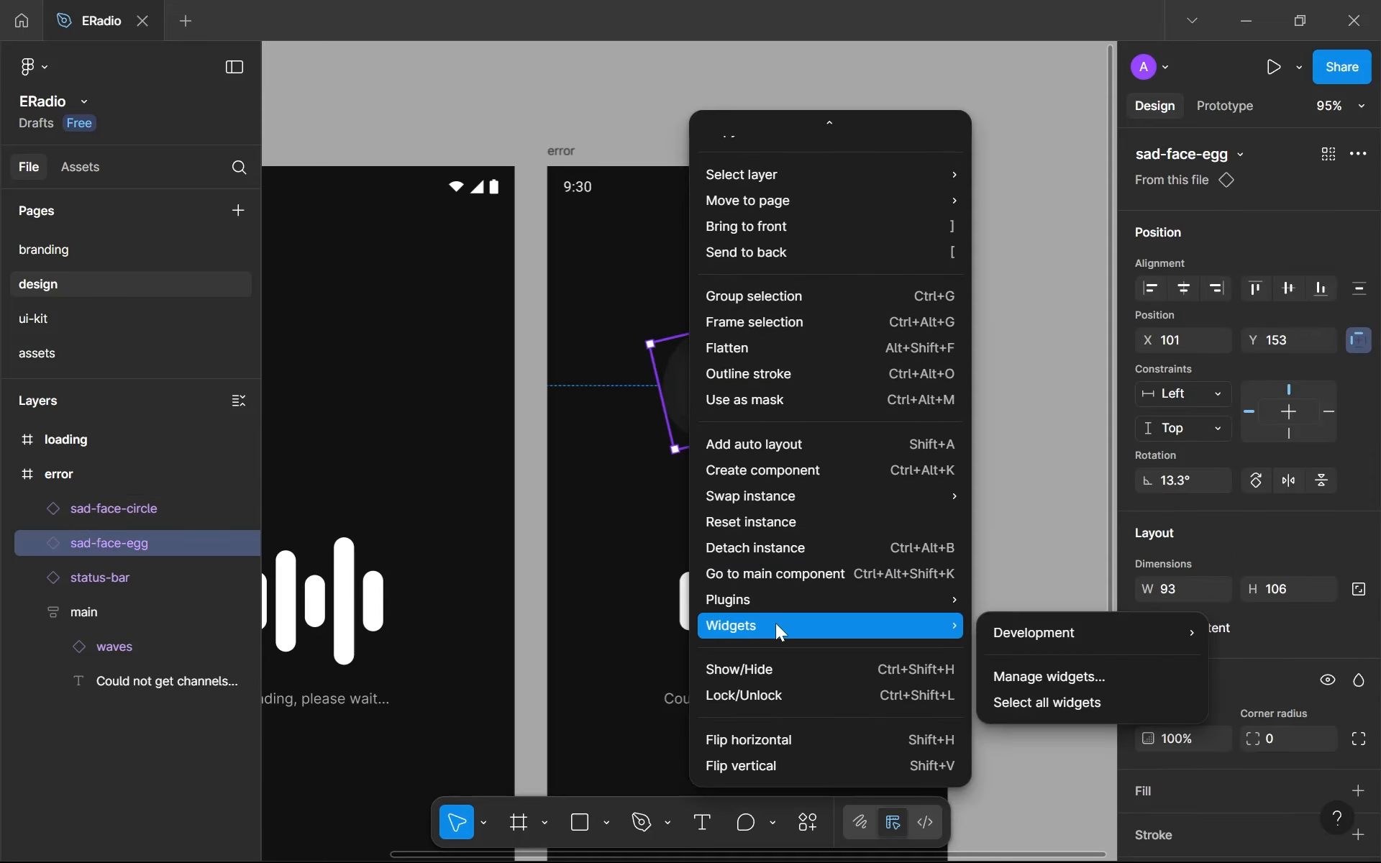
{"action": "left_click", "coordinate": [408, 385]}
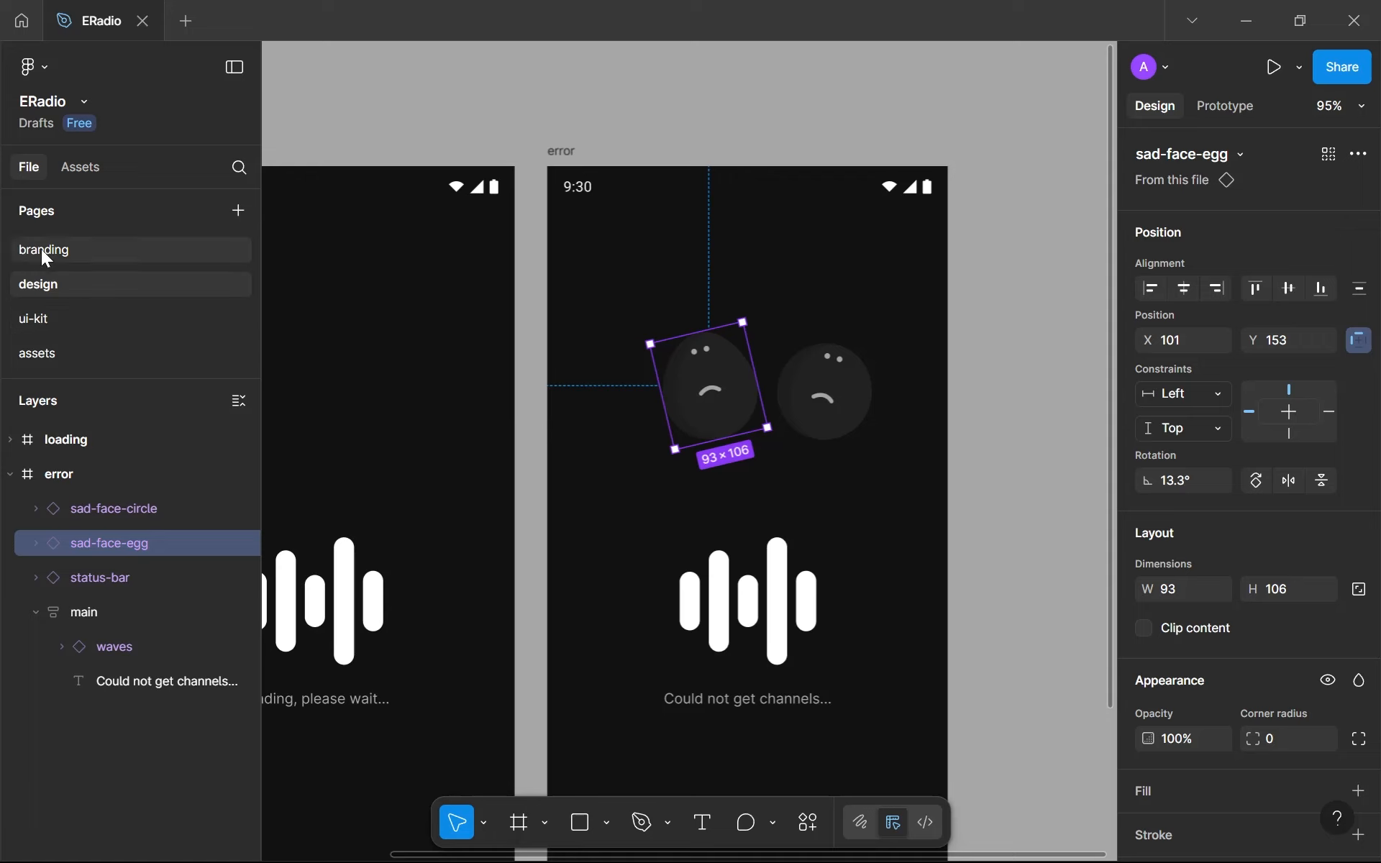
- Flip the sad-face-egg main component horizontally on the assets page
{"action": "left_click", "coordinate": [103, 343]}
{"action": "left_click", "coordinate": [674, 272]}
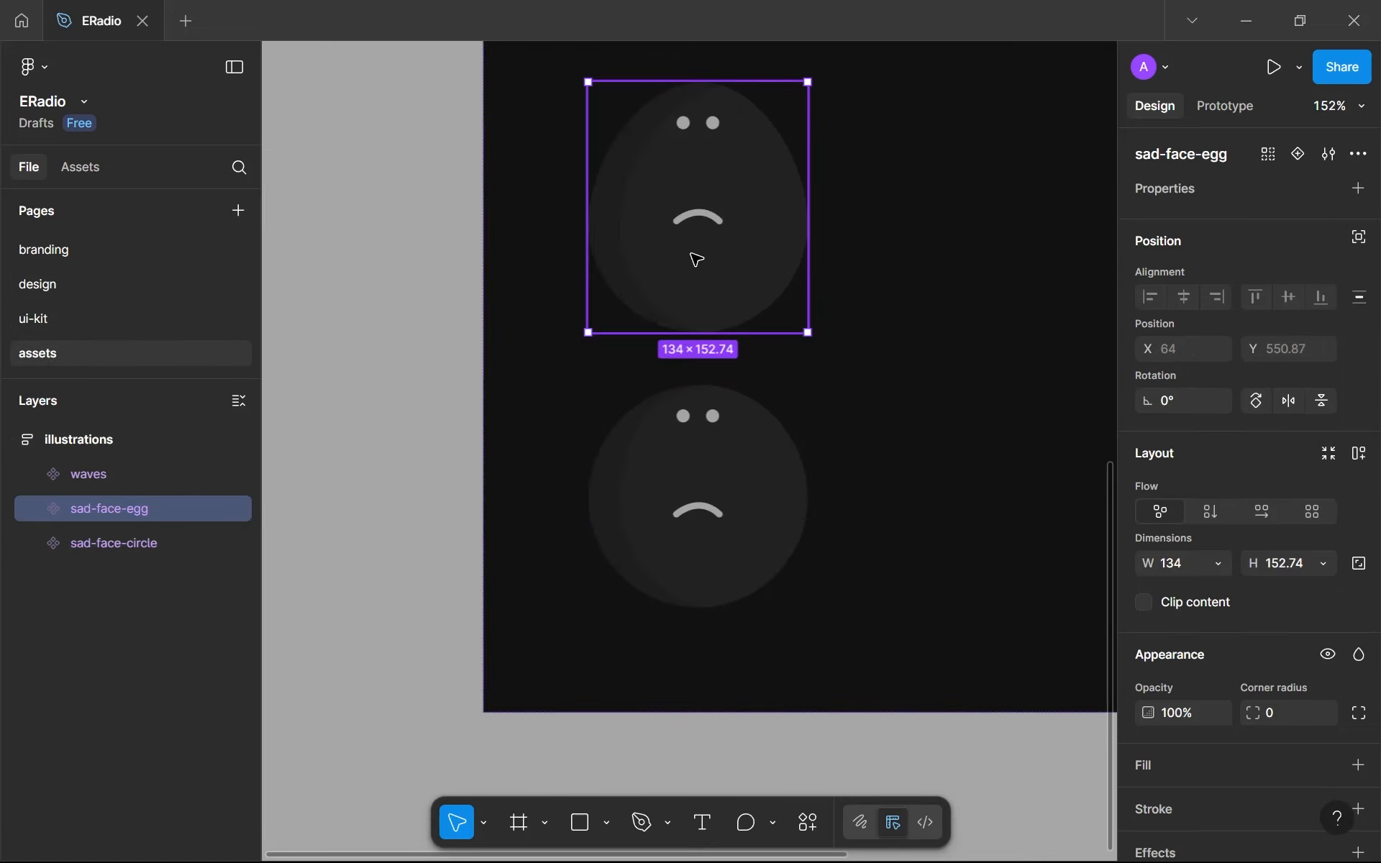
{"action": "right_click", "coordinate": [700, 268]}
{"action": "mouse_move", "coordinate": [767, 658]}
{"action": "scroll", "coordinate": [767, 672], "scroll_direction": "down", "scroll_amount": 1}
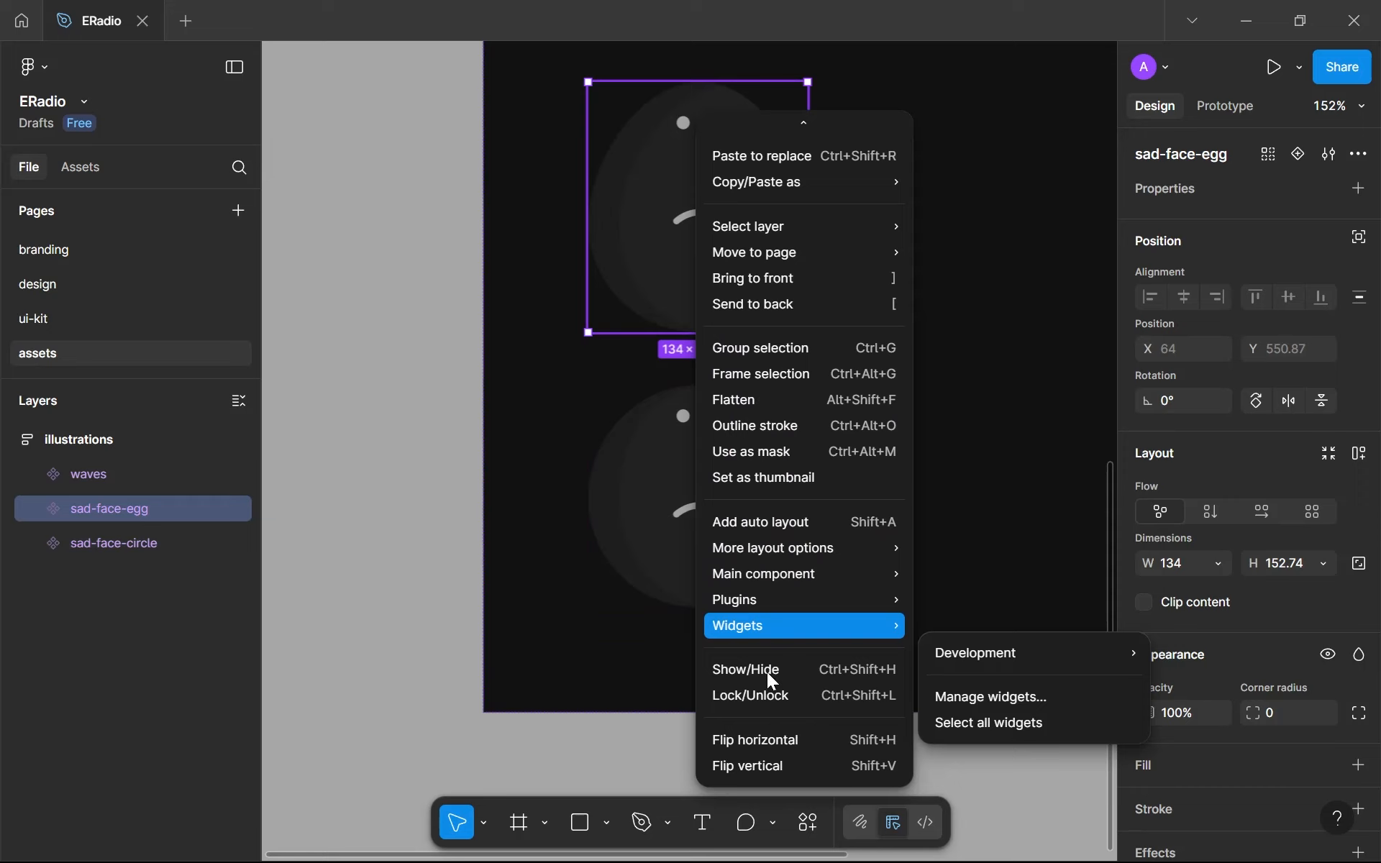
{"action": "left_click", "coordinate": [763, 739]}
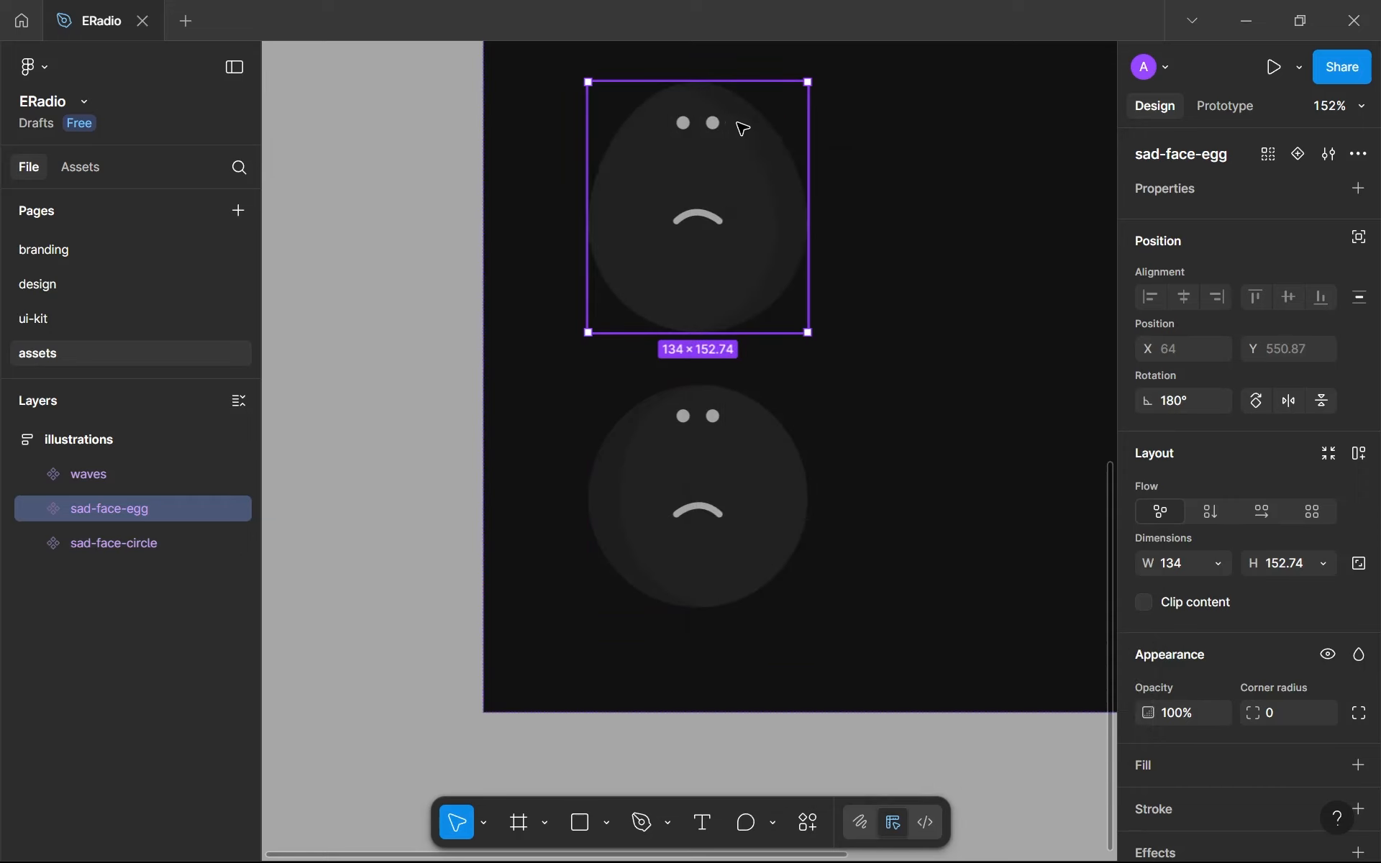
- Flip the sad-face-circle main component horizontally and deselect it
{"action": "left_click", "coordinate": [741, 485]}
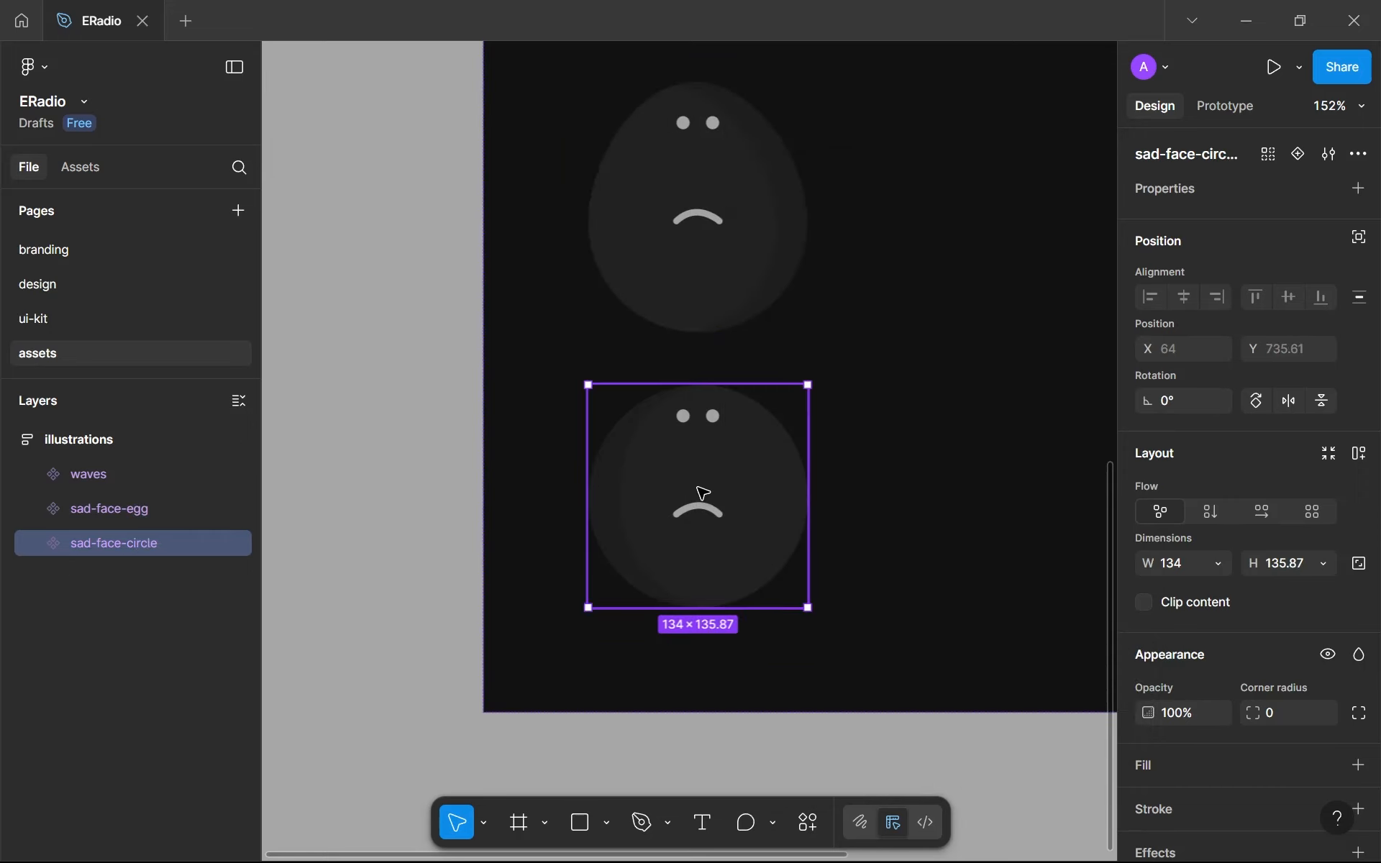
{"action": "right_click", "coordinate": [695, 489]}
{"action": "scroll", "coordinate": [785, 685], "scroll_direction": "down", "scroll_amount": 1}
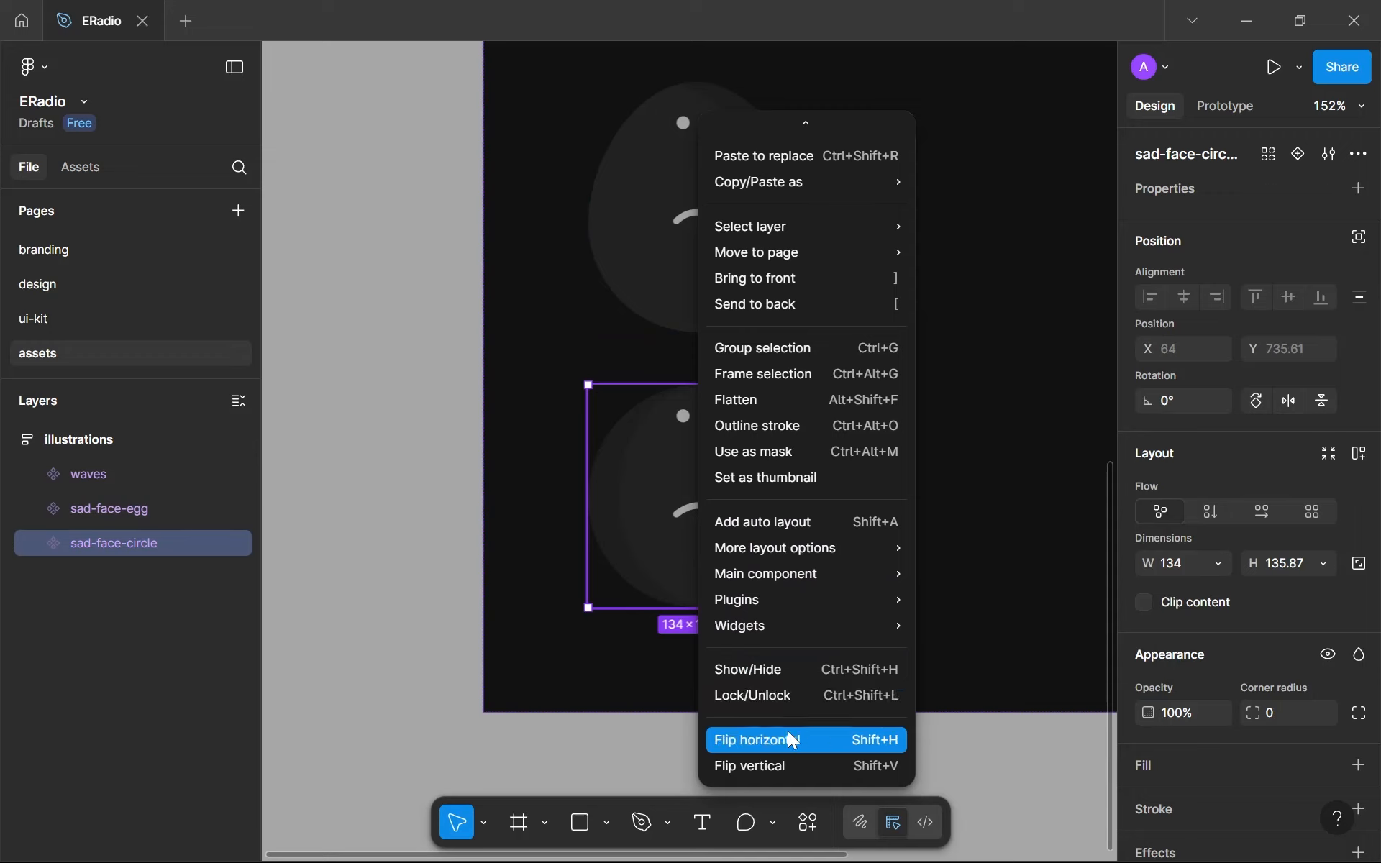
{"action": "left_click", "coordinate": [787, 731]}
{"action": "left_click", "coordinate": [461, 541]}
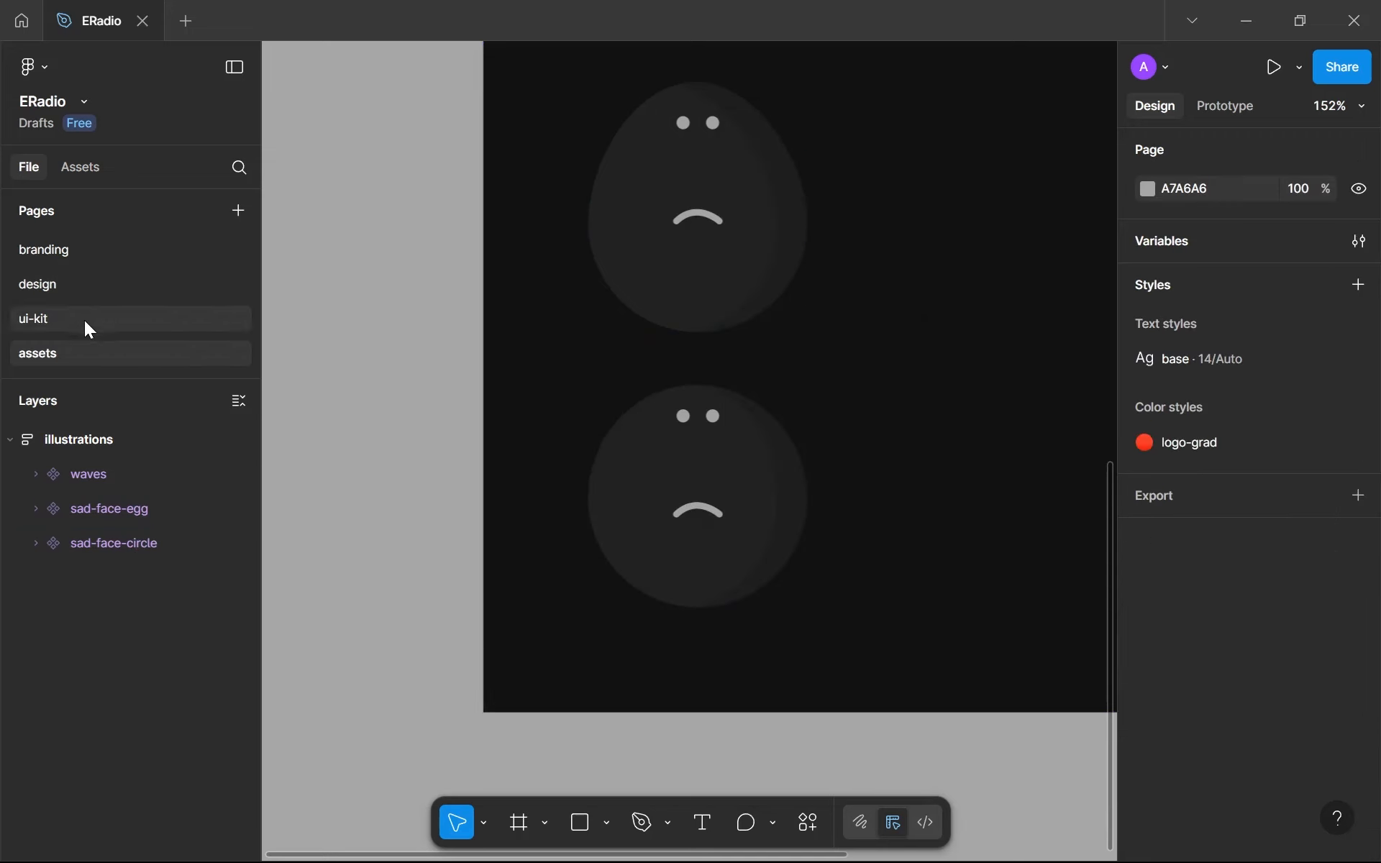
- On the design page, try resetting the sad-face-egg instance in the error frame, and undo the reset
{"action": "left_click", "coordinate": [105, 283]}
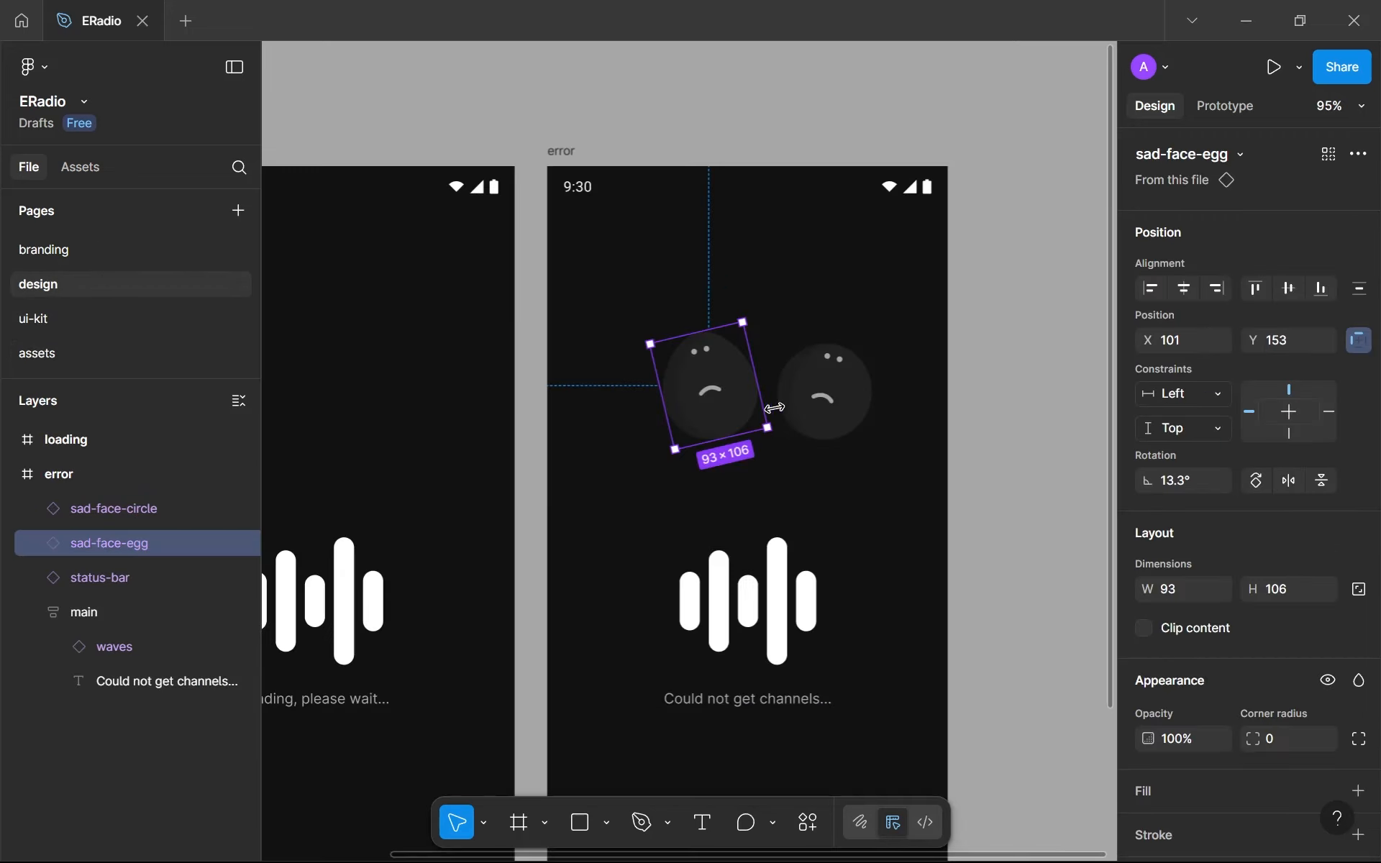
{"action": "left_click", "coordinate": [800, 462]}
{"action": "left_click", "coordinate": [791, 374]}
{"action": "left_click", "coordinate": [673, 368], "text": "shift"}
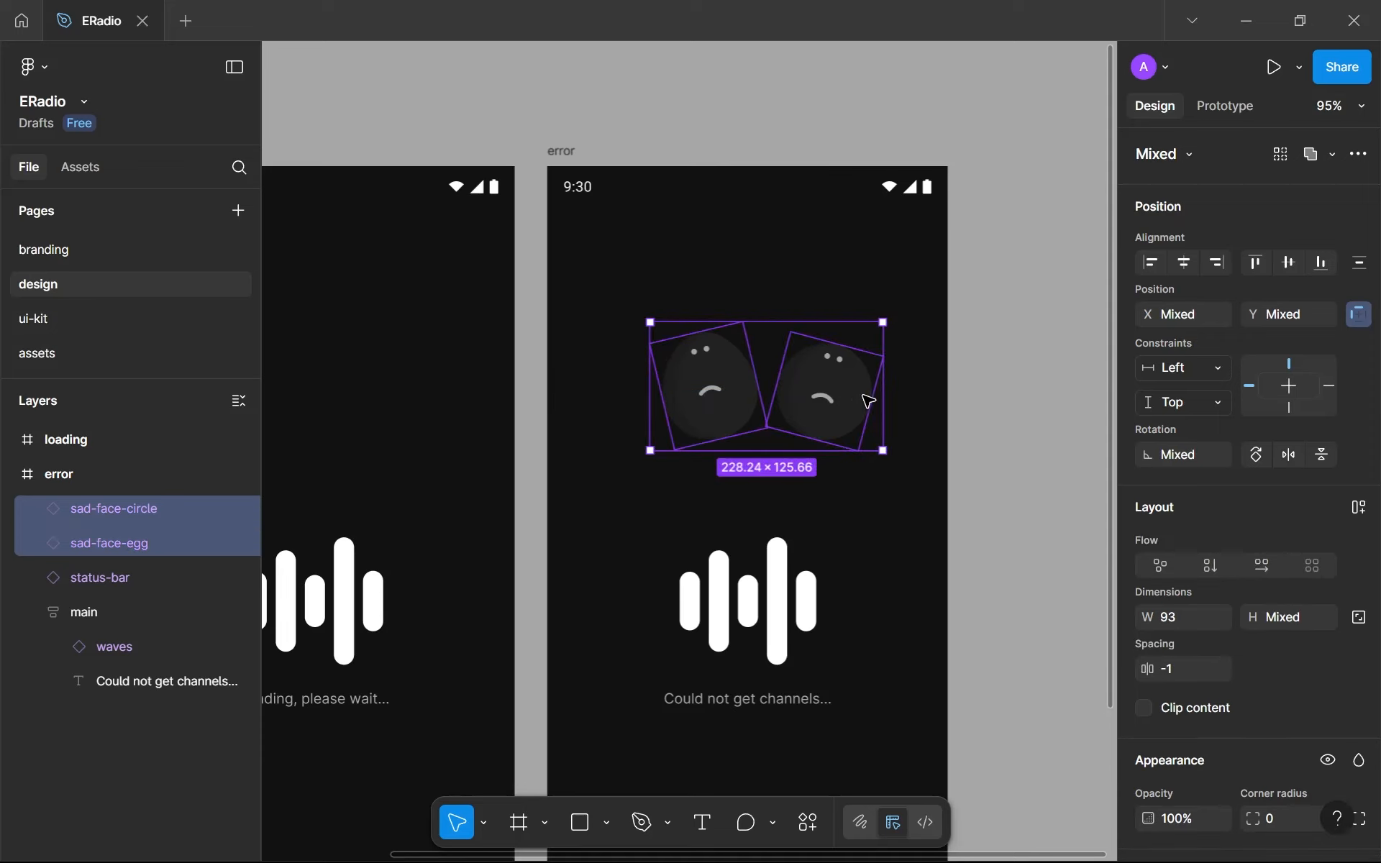
{"action": "right_click", "coordinate": [815, 401]}
{"action": "key", "text": "Escape"}
{"action": "left_click", "coordinate": [620, 331]}
{"action": "left_click", "coordinate": [676, 384]}
{"action": "right_click", "coordinate": [672, 382]}
{"action": "mouse_move", "coordinate": [836, 243]}
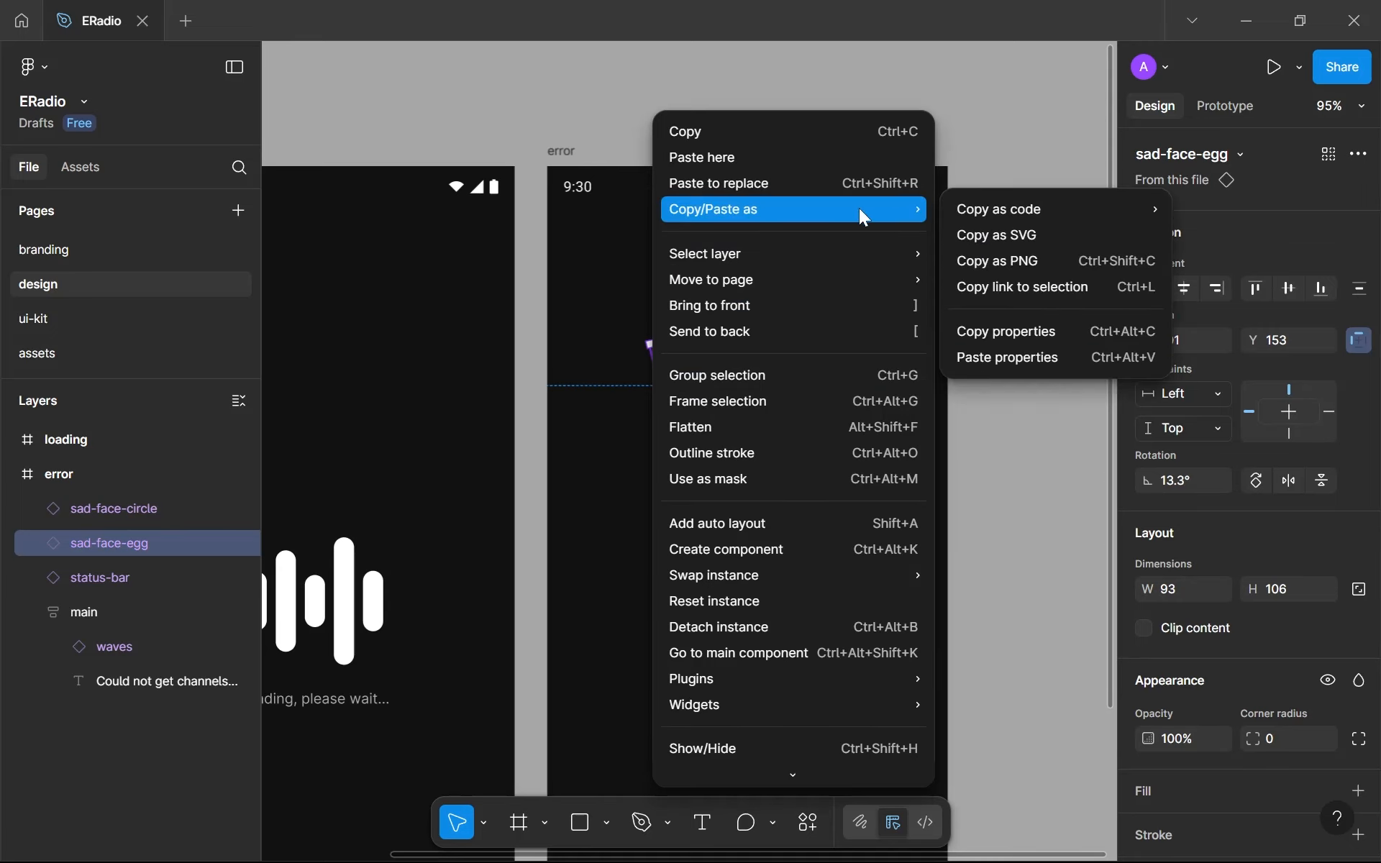
{"action": "mouse_move", "coordinate": [811, 269]}
{"action": "left_click", "coordinate": [1083, 379]}
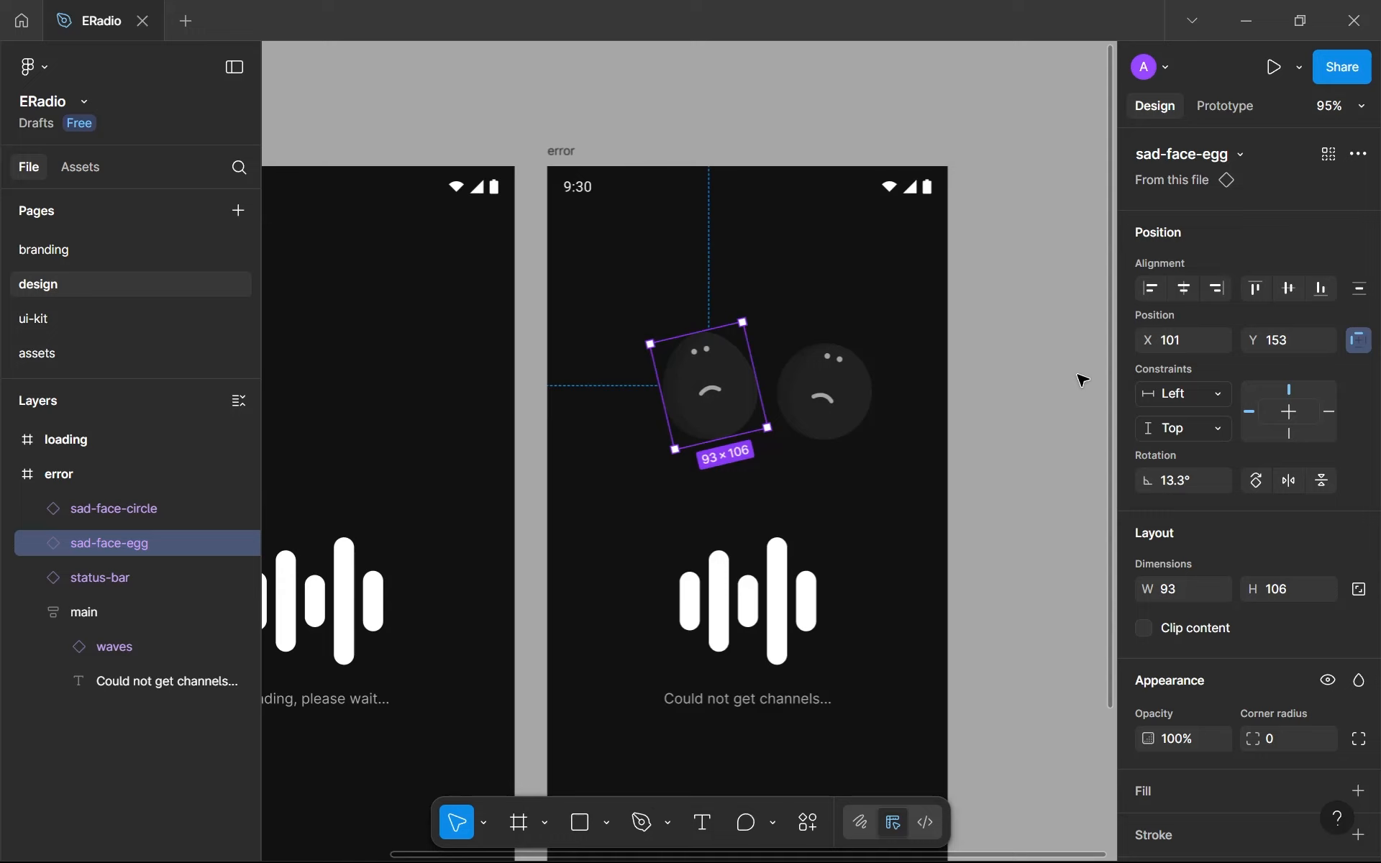
{"action": "left_click", "coordinate": [1357, 155]}
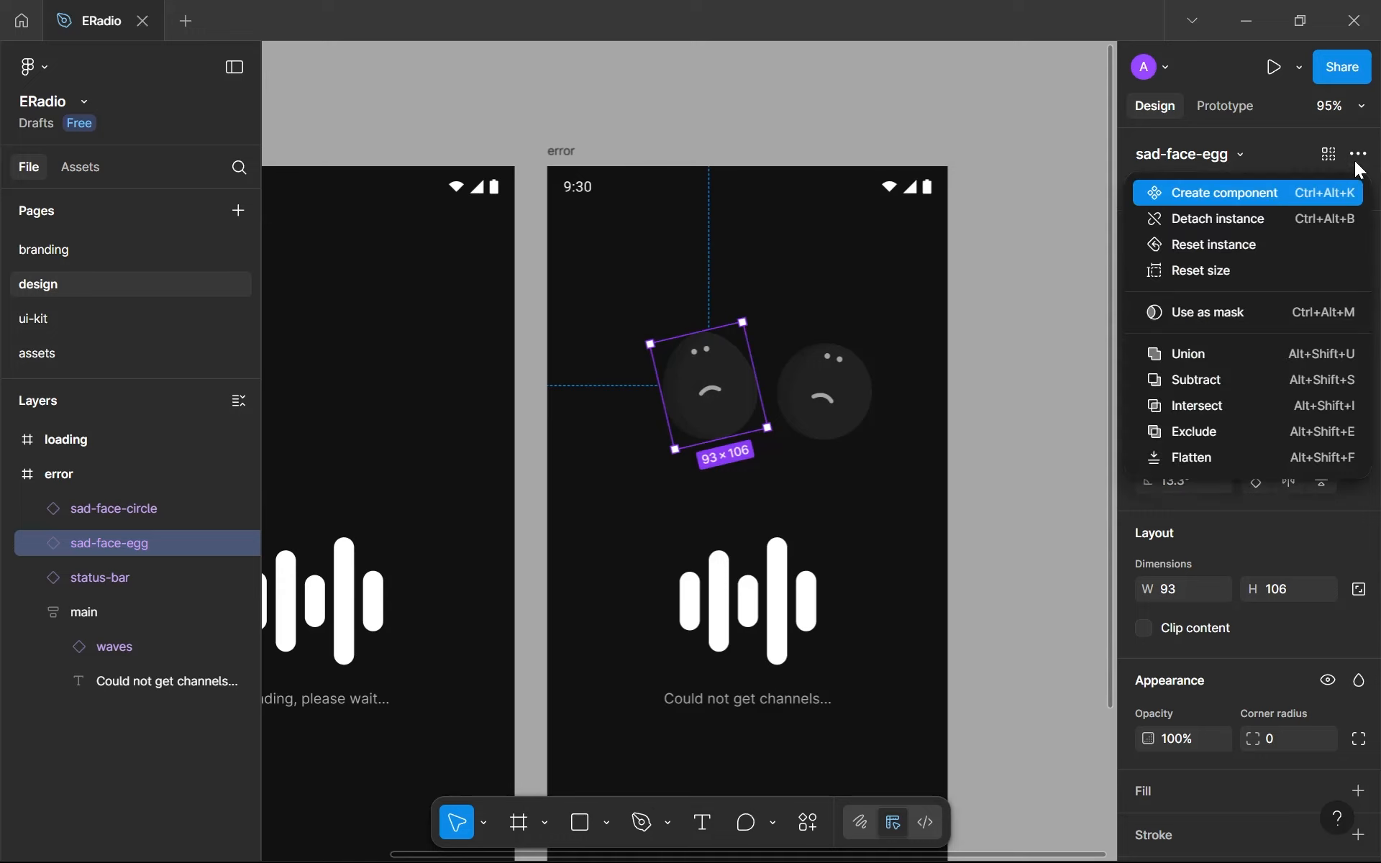
{"action": "left_click", "coordinate": [1289, 245]}
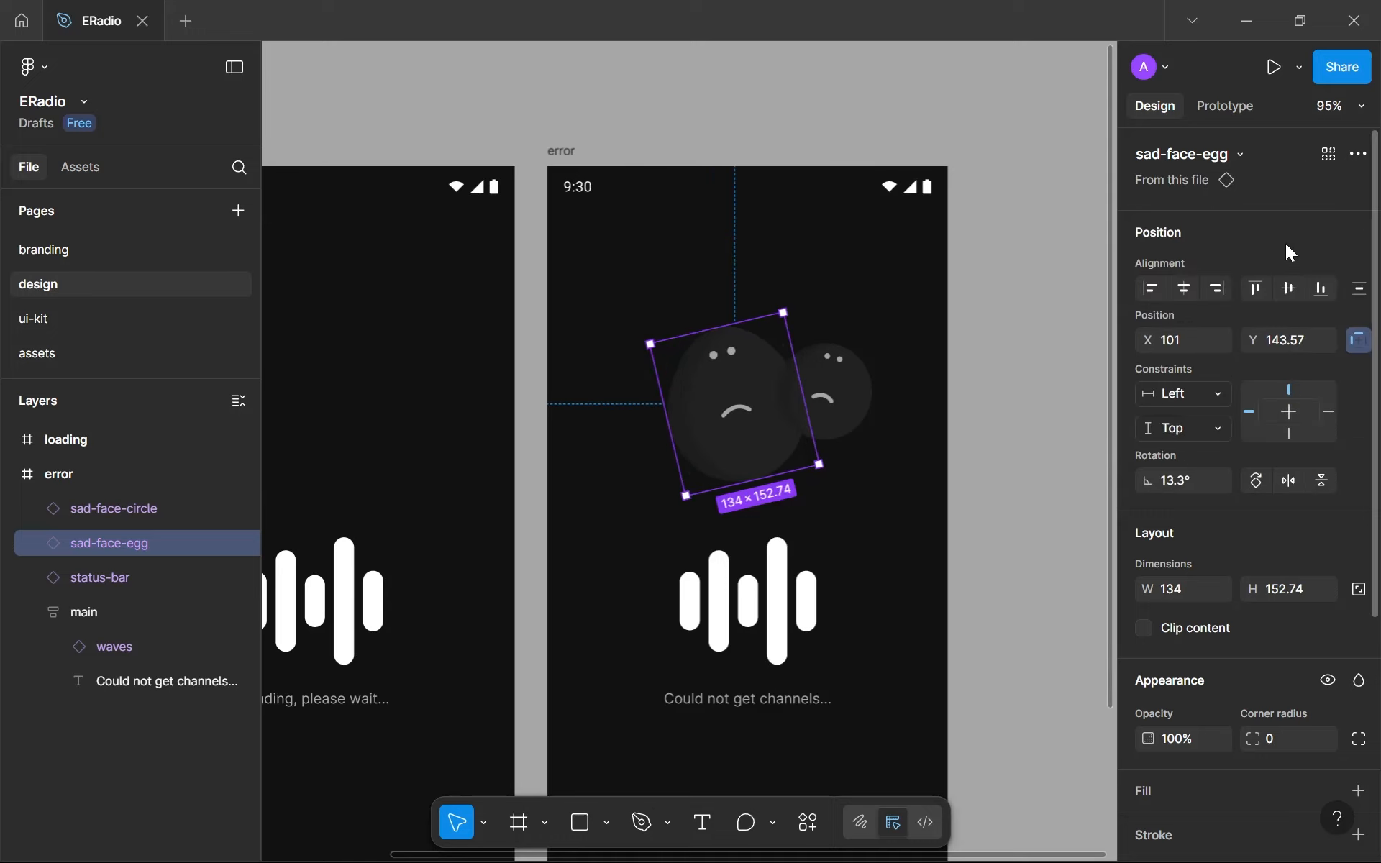
{"action": "key", "text": "ctrl+z"}
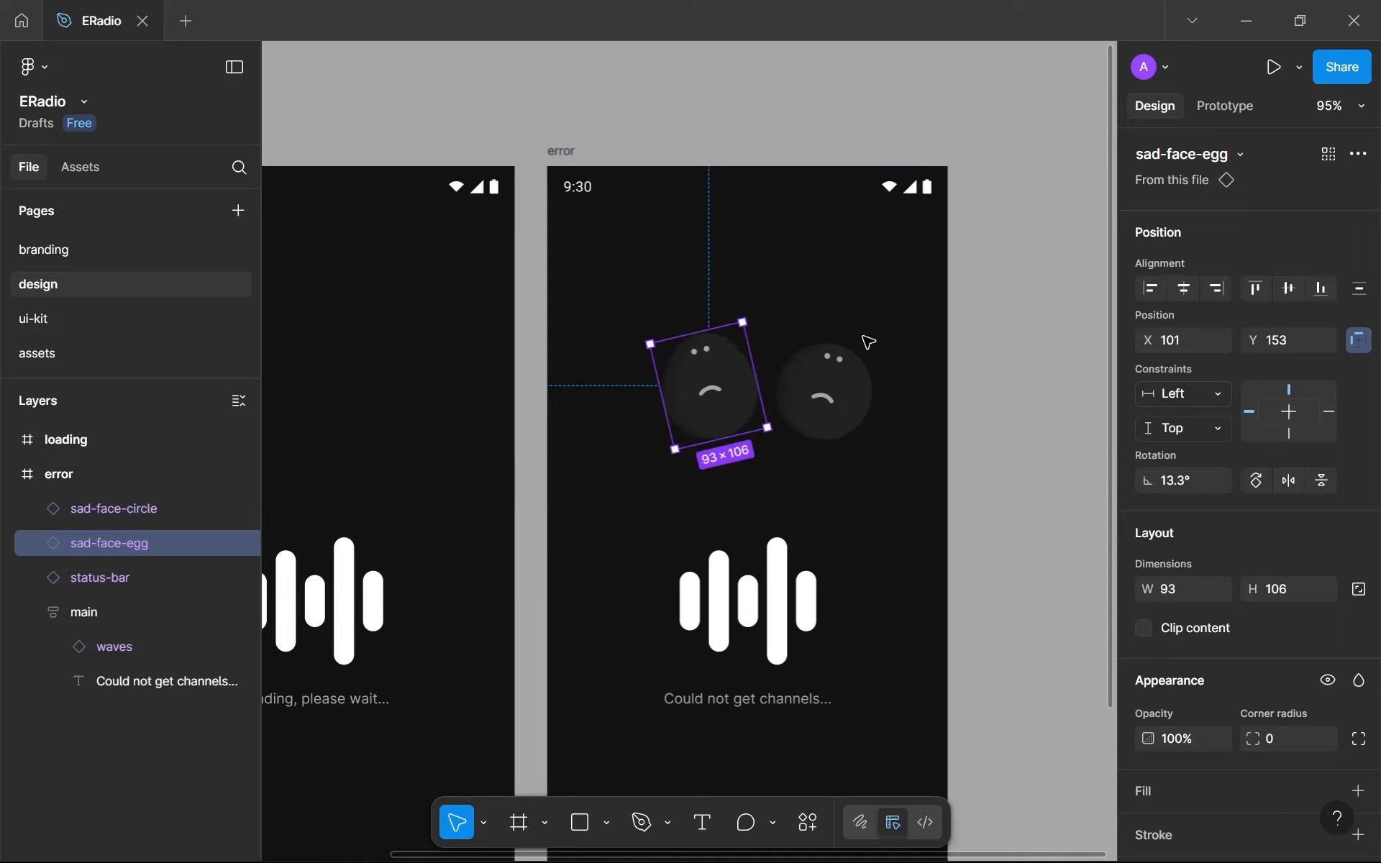
- Delete both sad-face instances from the error frame
{"action": "right_click", "coordinate": [687, 369]}
{"action": "key", "text": "Escape"}
{"action": "left_click", "coordinate": [831, 416], "text": "shift"}
{"action": "key", "text": "Delete"}
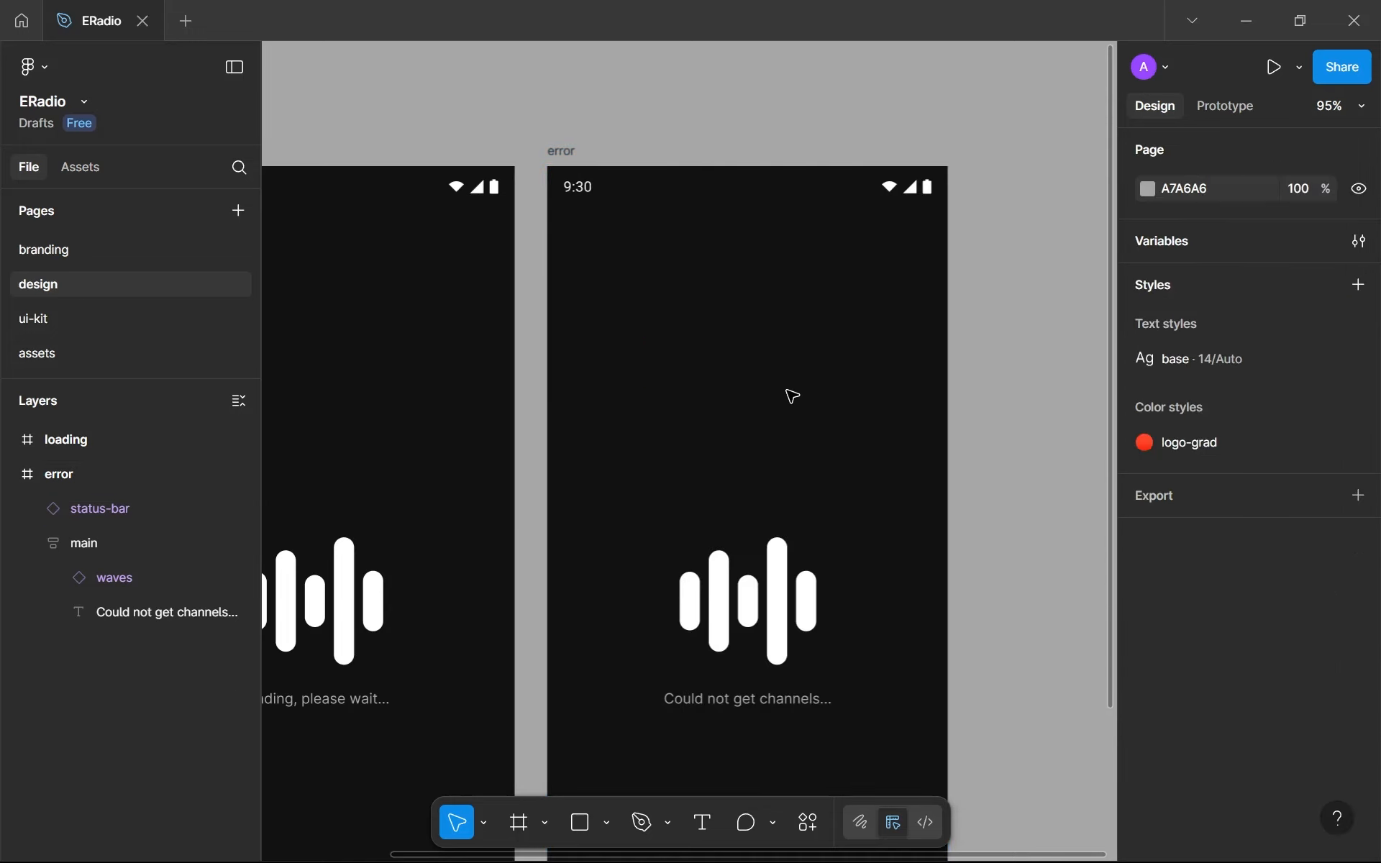
- Copy both flipped sad-face components from the assets page and paste them as instances into the error frame on the design page
{"action": "left_click", "coordinate": [111, 355]}
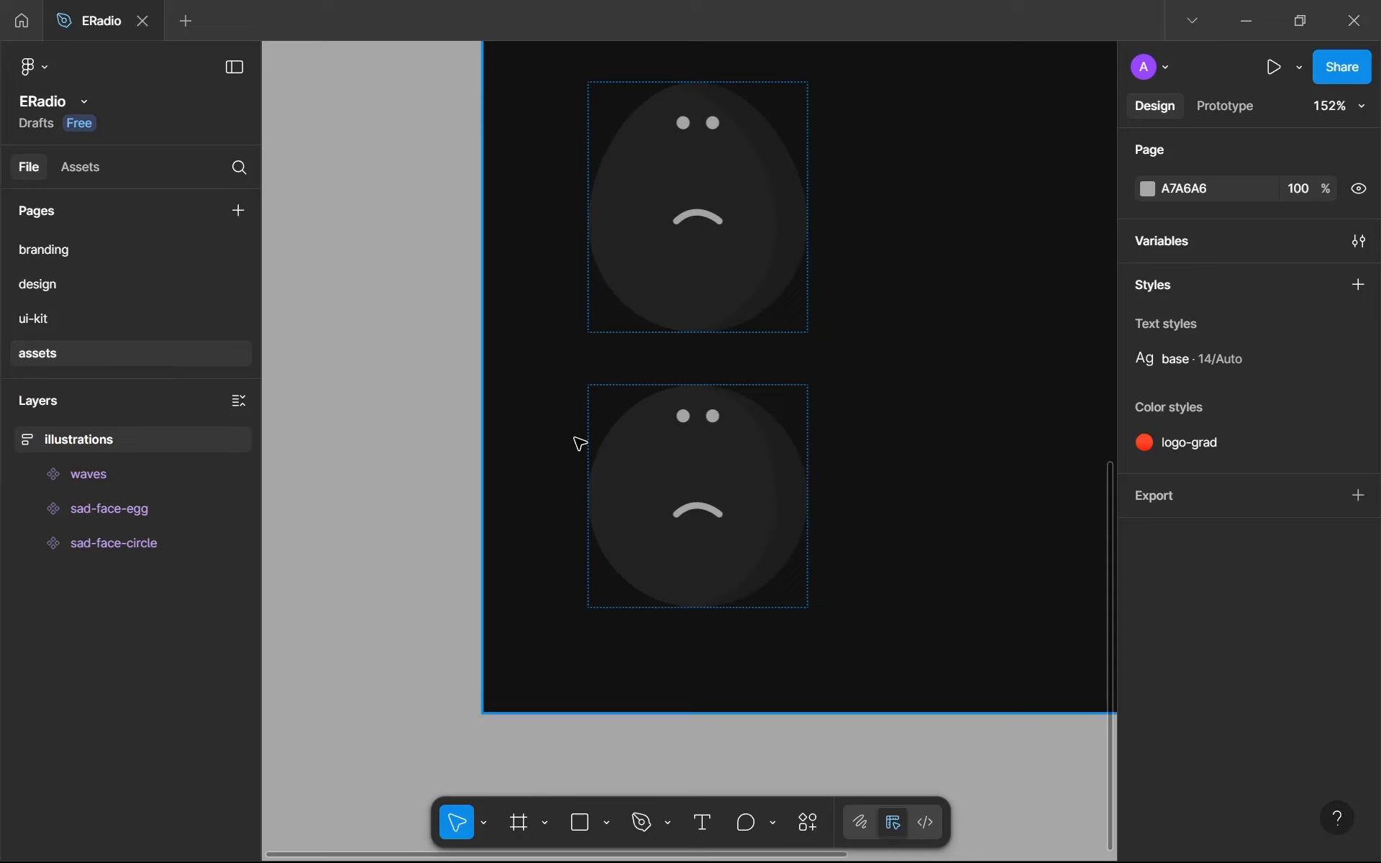
{"action": "left_click", "coordinate": [703, 302]}
{"action": "left_click", "coordinate": [696, 482], "text": "shift"}
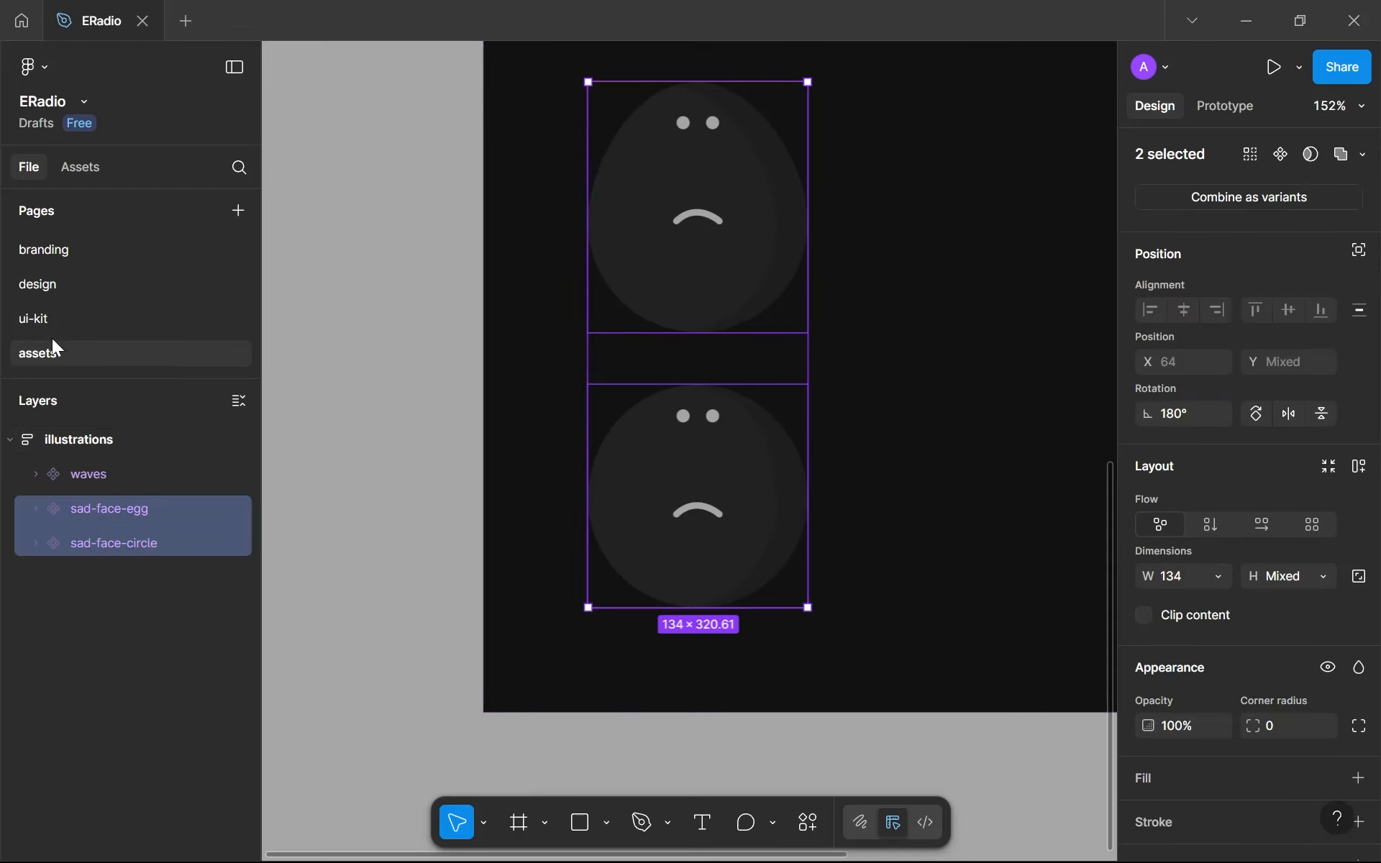
{"action": "left_click", "coordinate": [62, 284]}
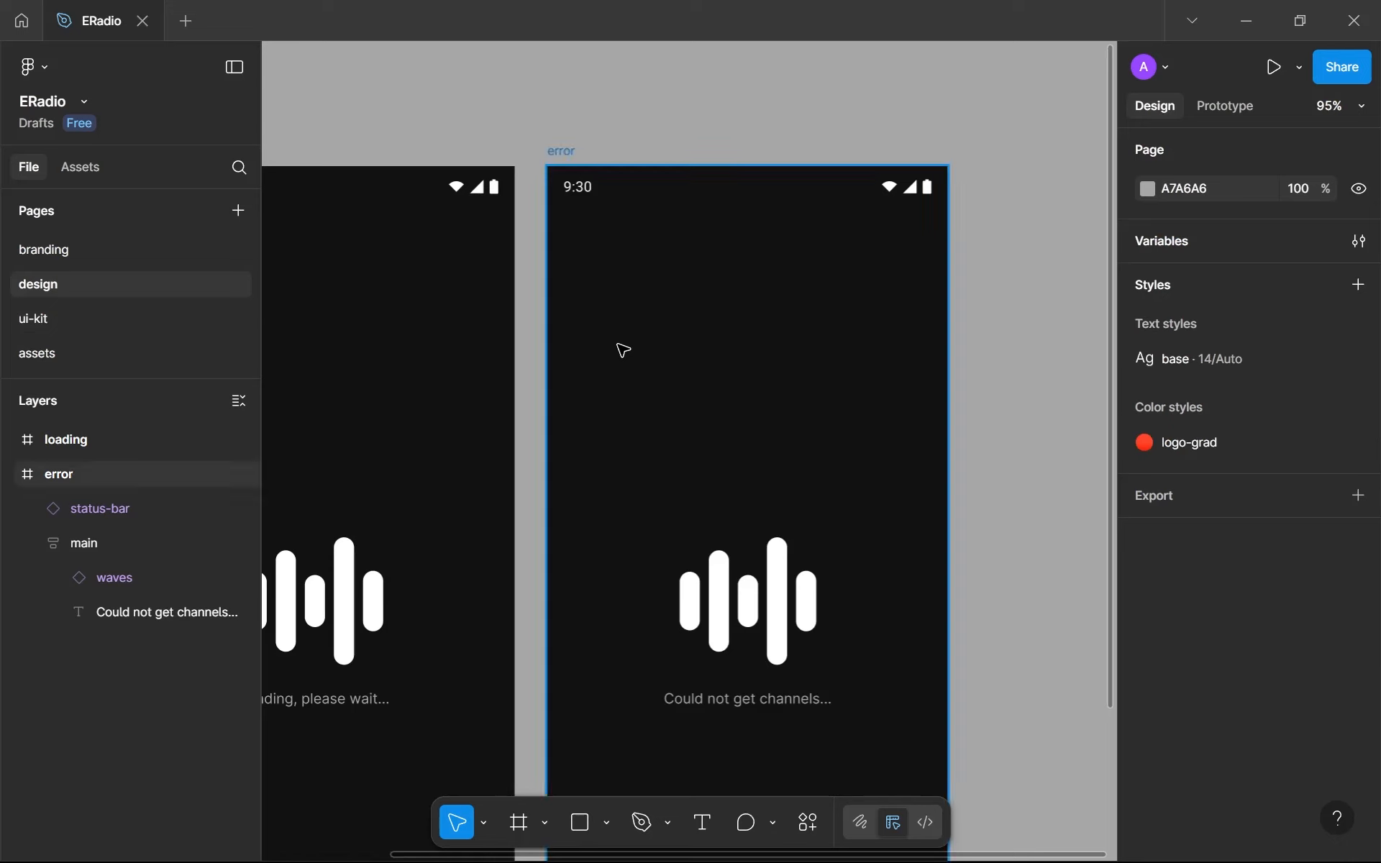
{"action": "key", "text": "ctrl+v"}
{"action": "left_click", "coordinate": [803, 397]}
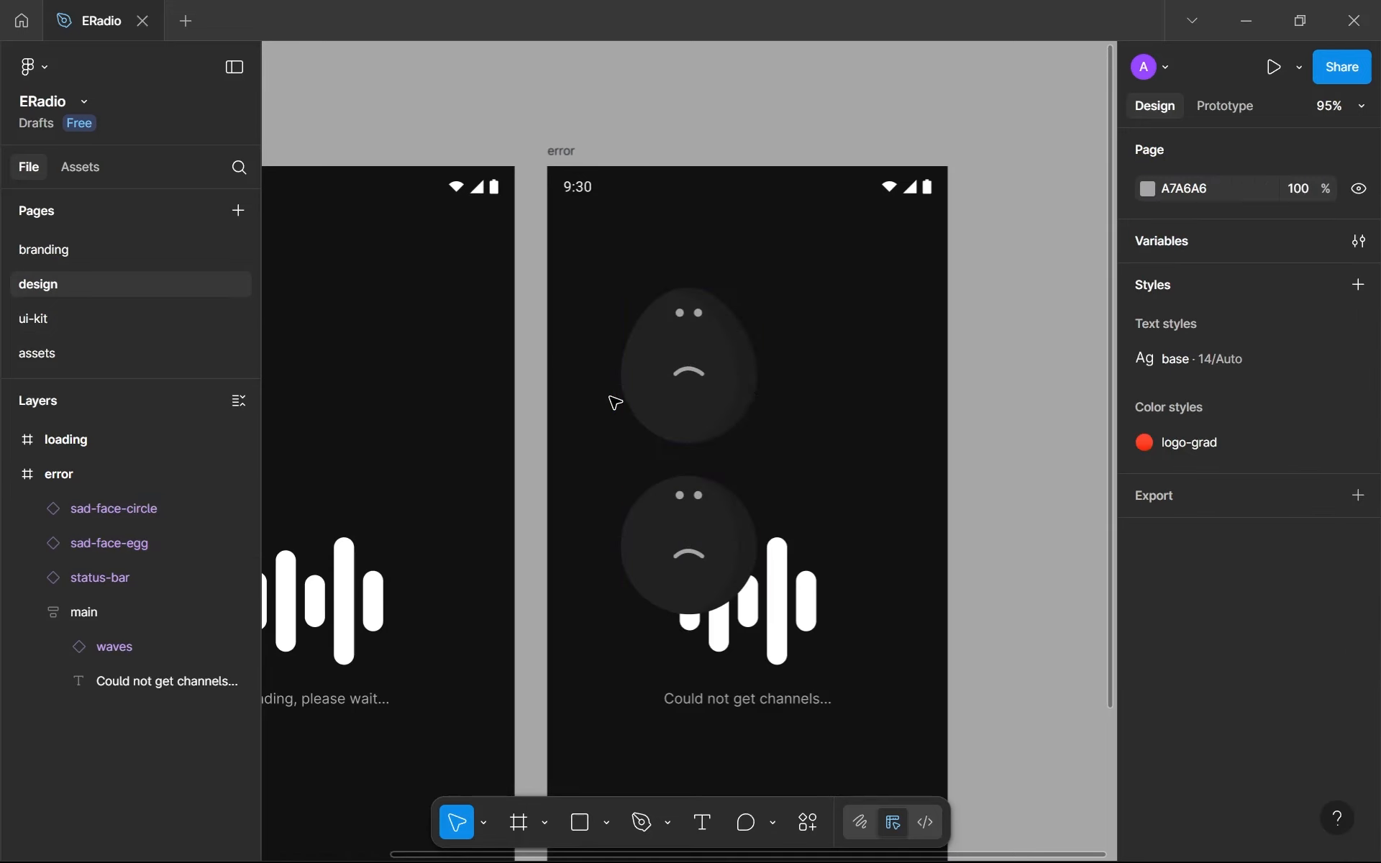
- Scale both pasted sad-face instances down proportionally to about 100 wide
{"action": "scroll", "coordinate": [684, 395], "scroll_direction": "up", "scroll_amount": 2}
{"action": "left_click", "coordinate": [701, 400]}
{"action": "left_click", "coordinate": [680, 501], "text": "shift"}
{"action": "left_click_drag", "start_coordinate": [762, 419], "coordinate": [724, 416]}
{"action": "left_click", "coordinate": [749, 435]}
{"action": "left_click", "coordinate": [719, 412]}
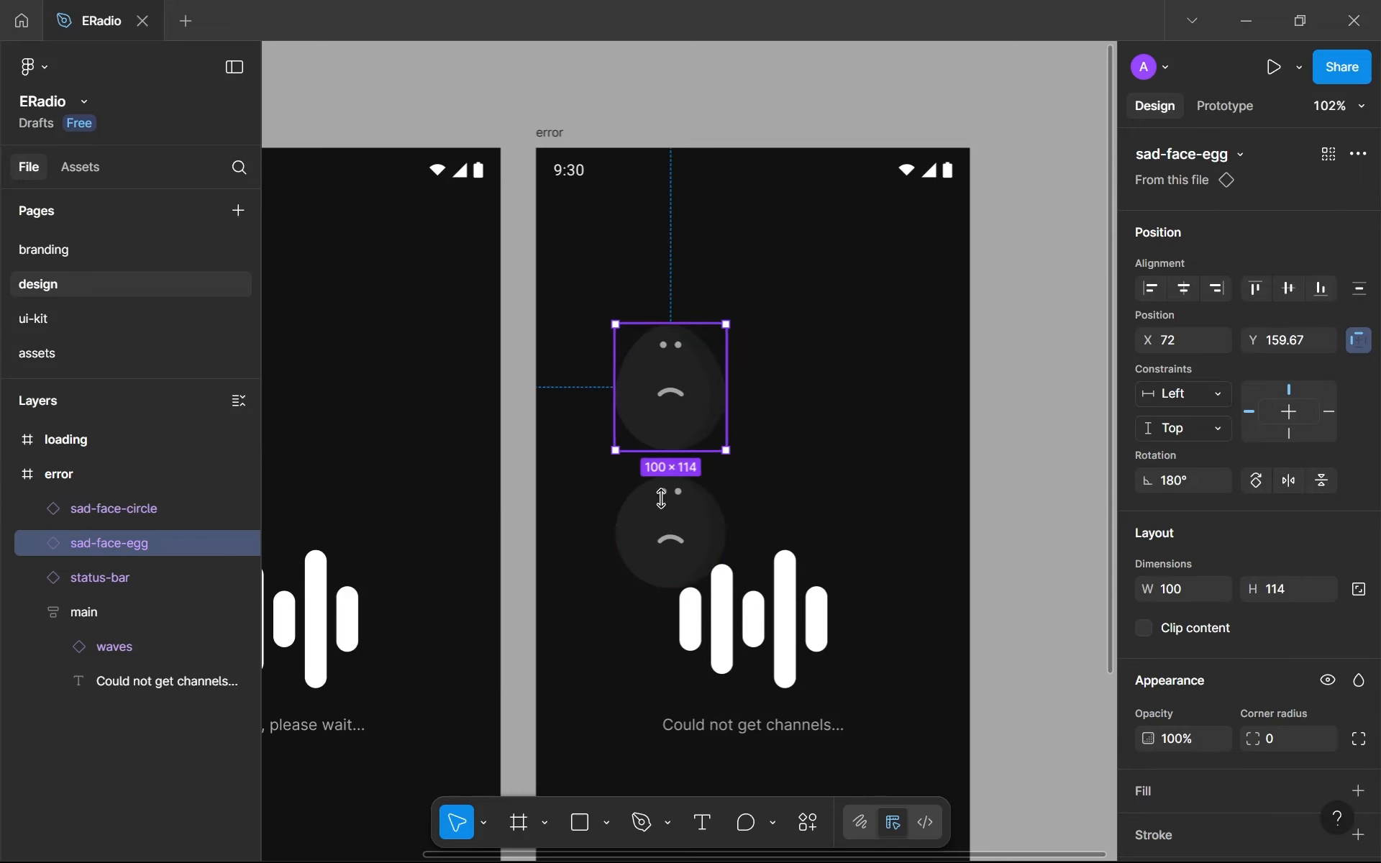
- Arrange the faces side by side above the waves, circle left and egg right, and rotate the egg to about 163°
{"action": "left_click_drag", "start_coordinate": [690, 401], "coordinate": [940, 444]}
{"action": "left_click_drag", "start_coordinate": [693, 515], "coordinate": [703, 381]}
{"action": "left_click", "coordinate": [862, 360]}
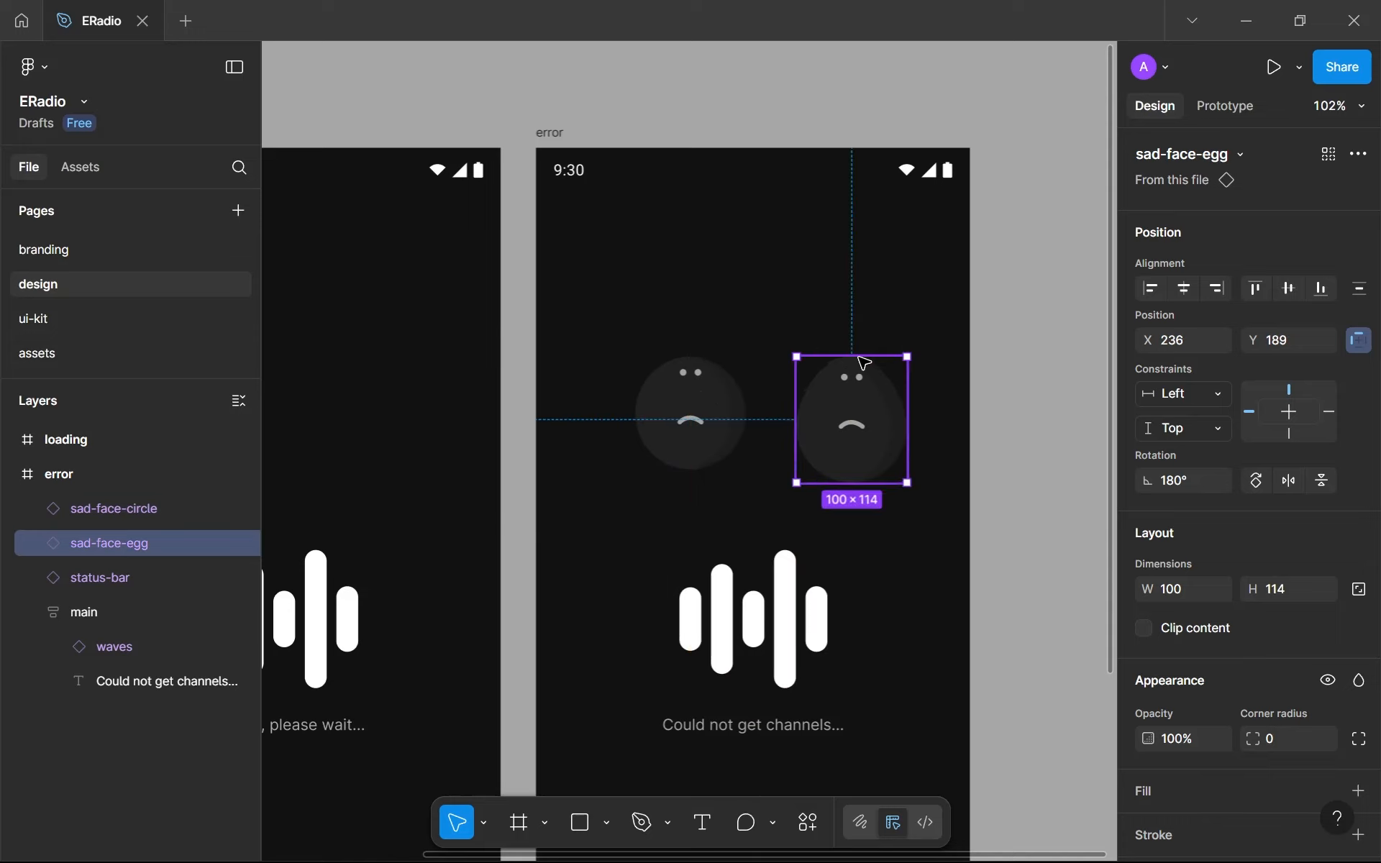
{"action": "left_click_drag", "start_coordinate": [912, 342], "coordinate": [925, 367]}
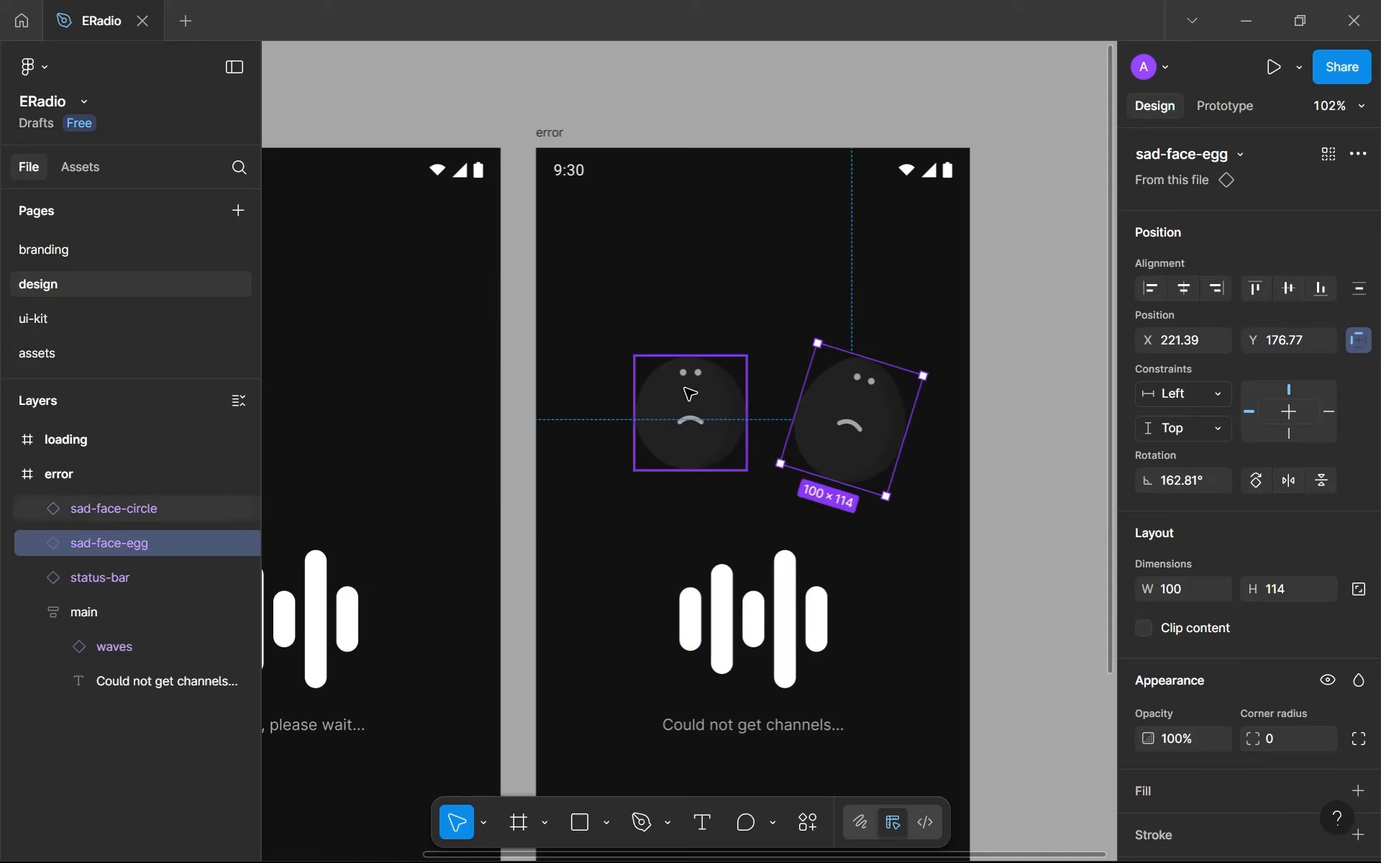
- Tilt the sad-face-circle instance counterclockwise to a rotation of about -161°
{"action": "left_click", "coordinate": [686, 390]}
{"action": "left_click", "coordinate": [761, 345]}
{"action": "left_click", "coordinate": [695, 362]}
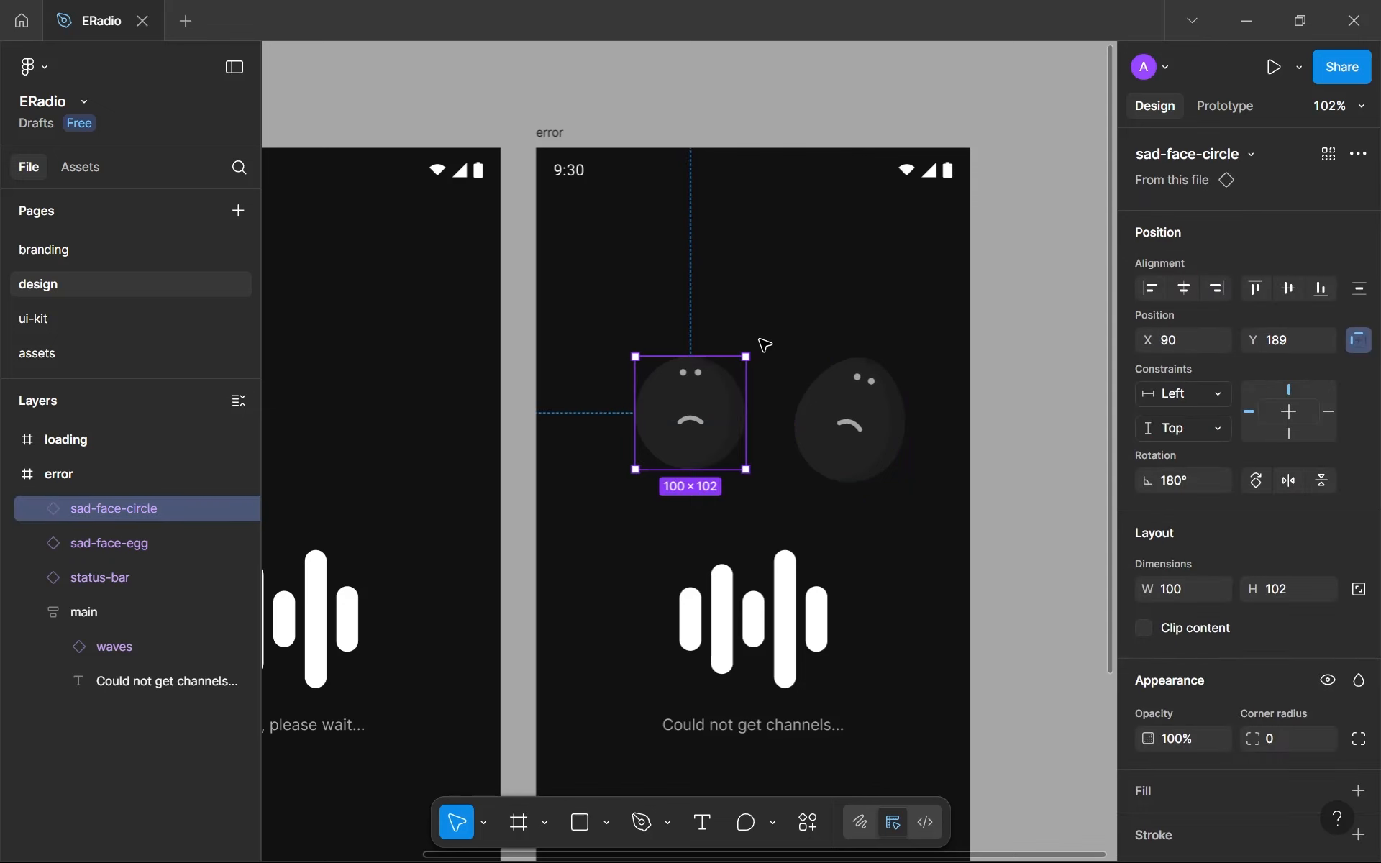
{"action": "left_click_drag", "start_coordinate": [754, 349], "coordinate": [730, 327]}
- Flip the sad-face-circle instance horizontally and tilt it slightly counterclockwise, away from the egg face
{"action": "right_click", "coordinate": [655, 416]}
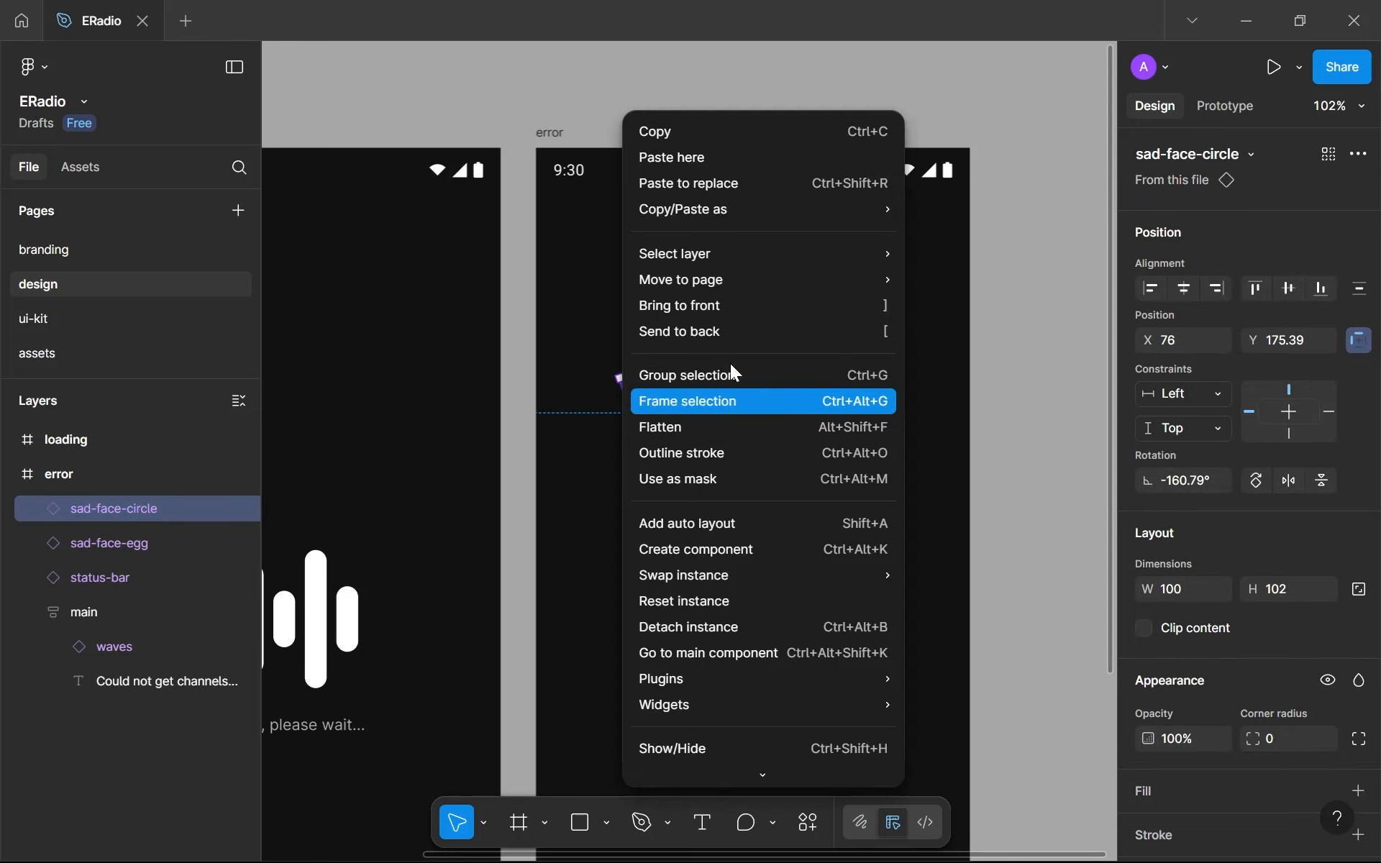
{"action": "scroll", "coordinate": [719, 502], "scroll_direction": "down", "scroll_amount": 1}
{"action": "mouse_move", "coordinate": [719, 502]}
{"action": "scroll", "coordinate": [719, 502], "scroll_direction": "up", "scroll_amount": 1}
{"action": "scroll", "coordinate": [754, 628], "scroll_direction": "down", "scroll_amount": 1}
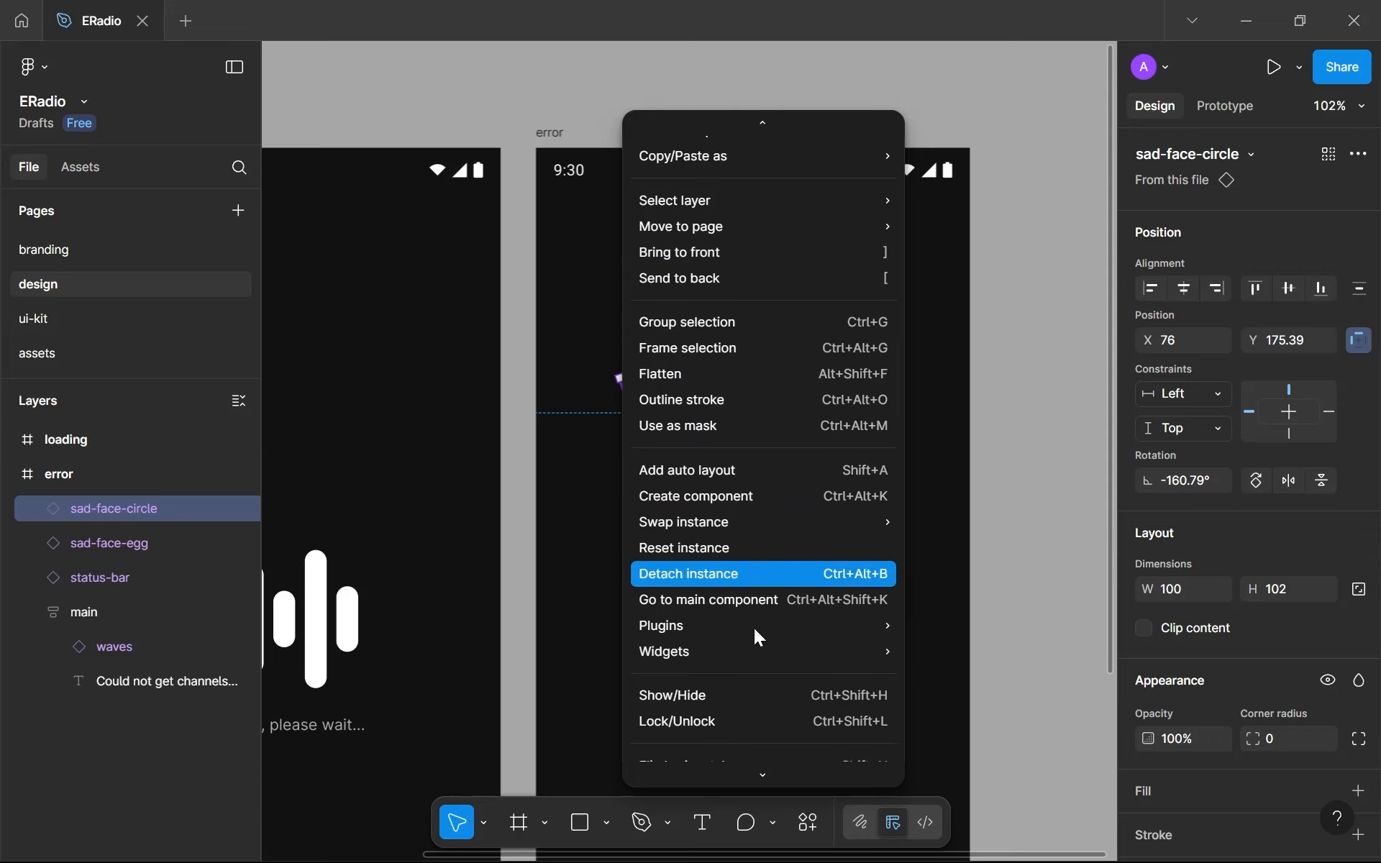
{"action": "left_click", "coordinate": [716, 734]}
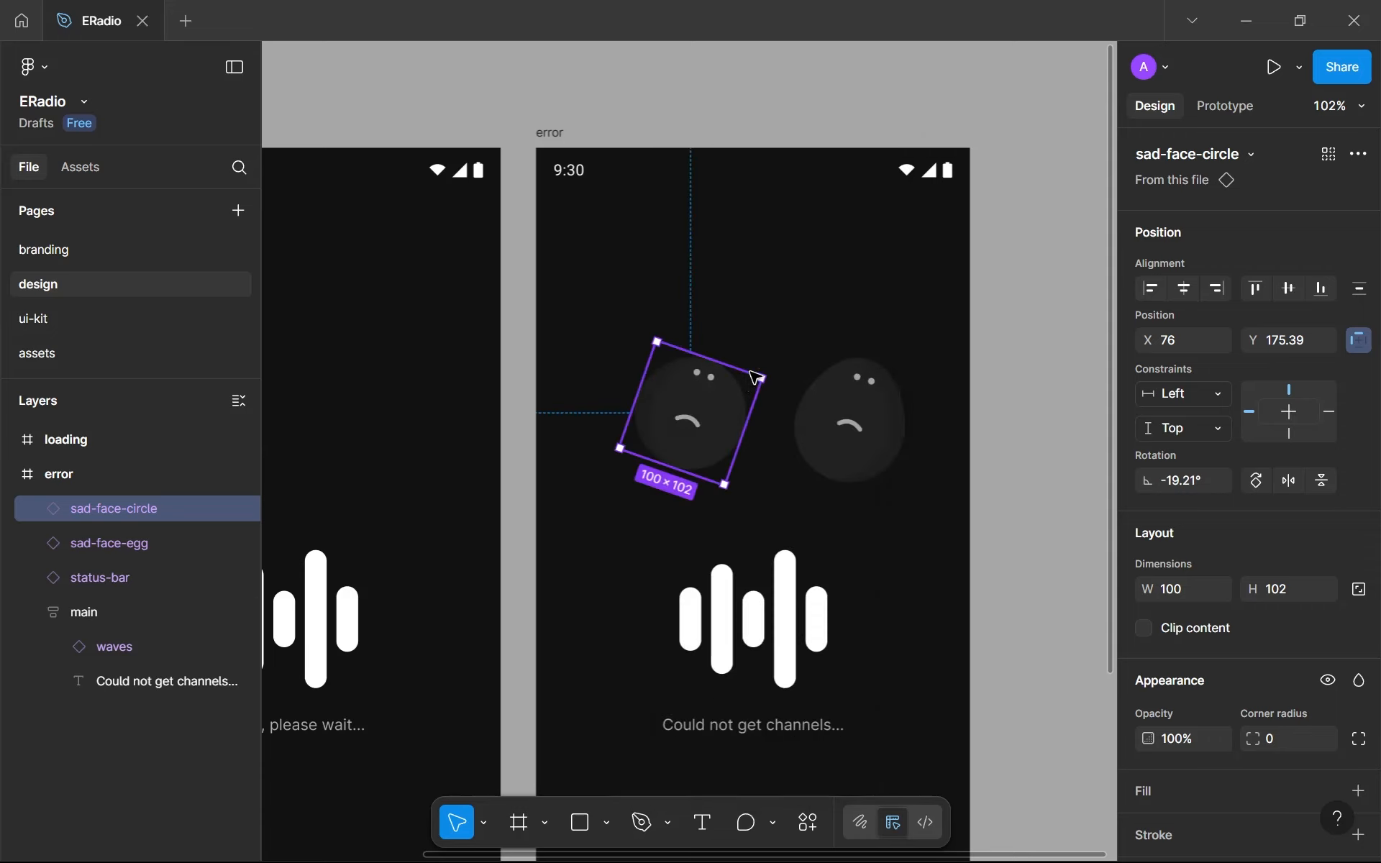
{"action": "left_click_drag", "start_coordinate": [774, 373], "coordinate": [740, 332]}
{"action": "left_click", "coordinate": [774, 520]}
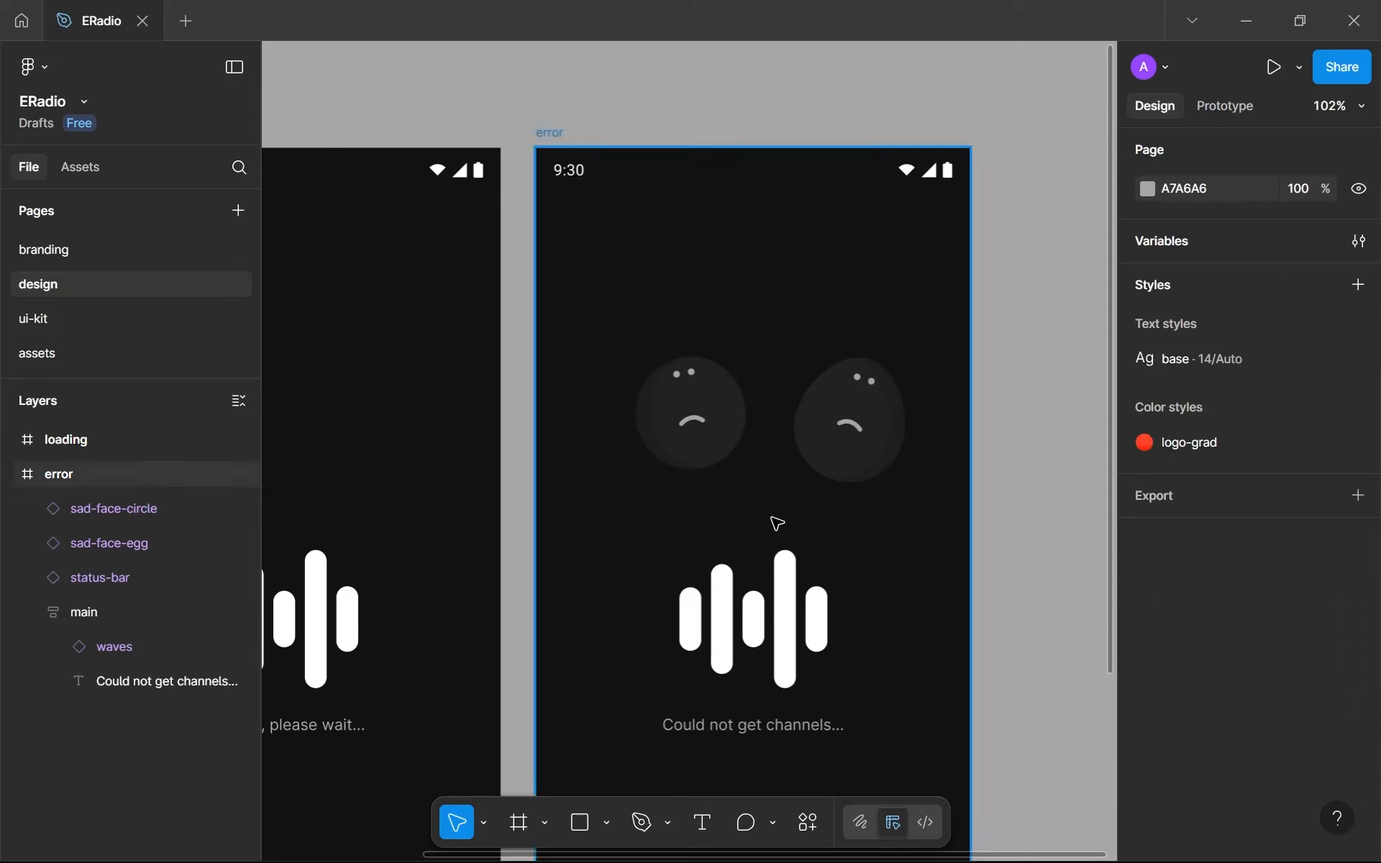
- Move the sad-face-egg instance closer to the circle face, to about X 200, Y 178
{"action": "scroll", "coordinate": [703, 307], "scroll_direction": "right", "scroll_amount": 2}
{"action": "left_click_drag", "start_coordinate": [654, 216], "coordinate": [723, 280]}
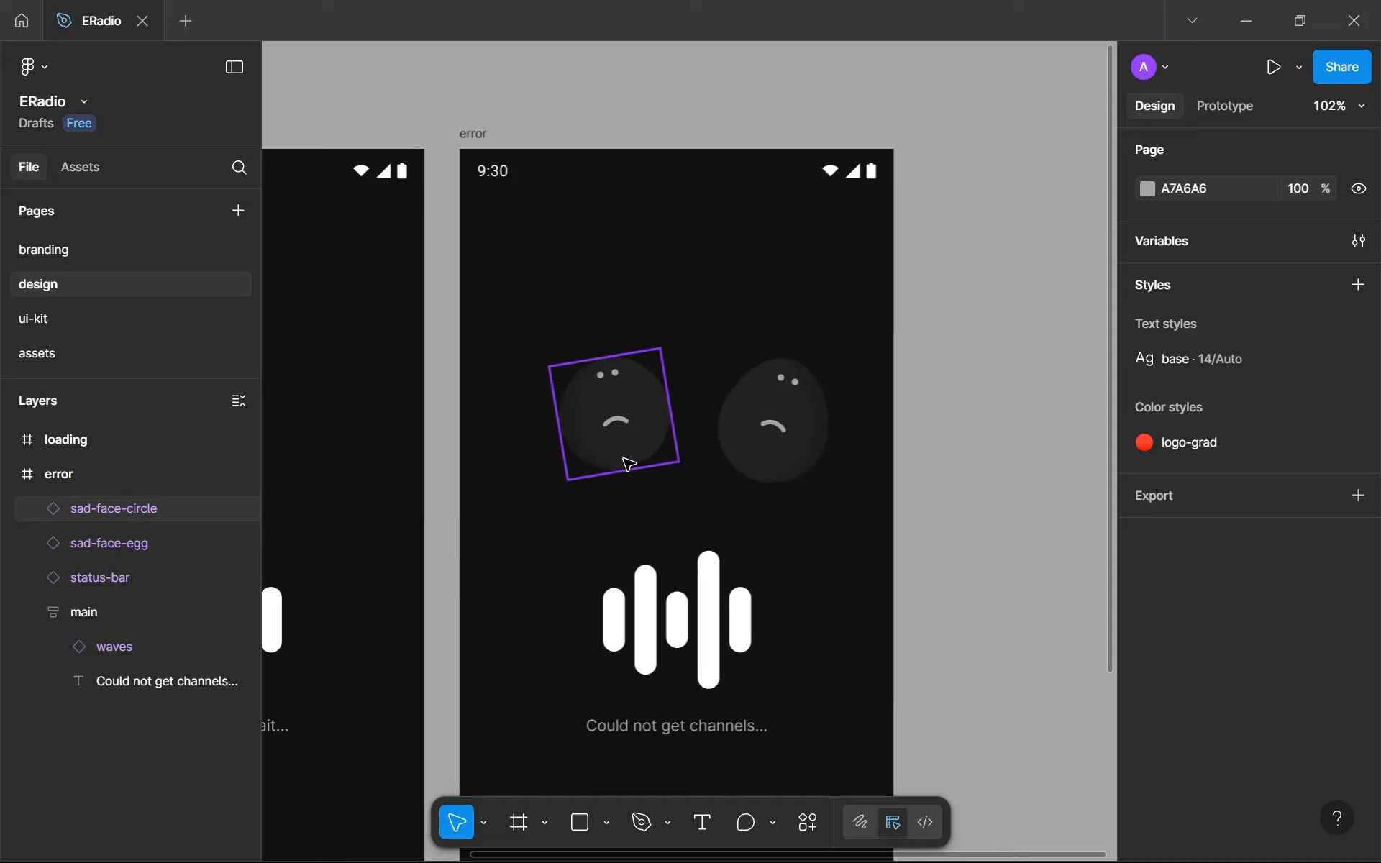
{"action": "left_click", "coordinate": [643, 417]}
{"action": "left_click_drag", "start_coordinate": [805, 400], "coordinate": [784, 405]}
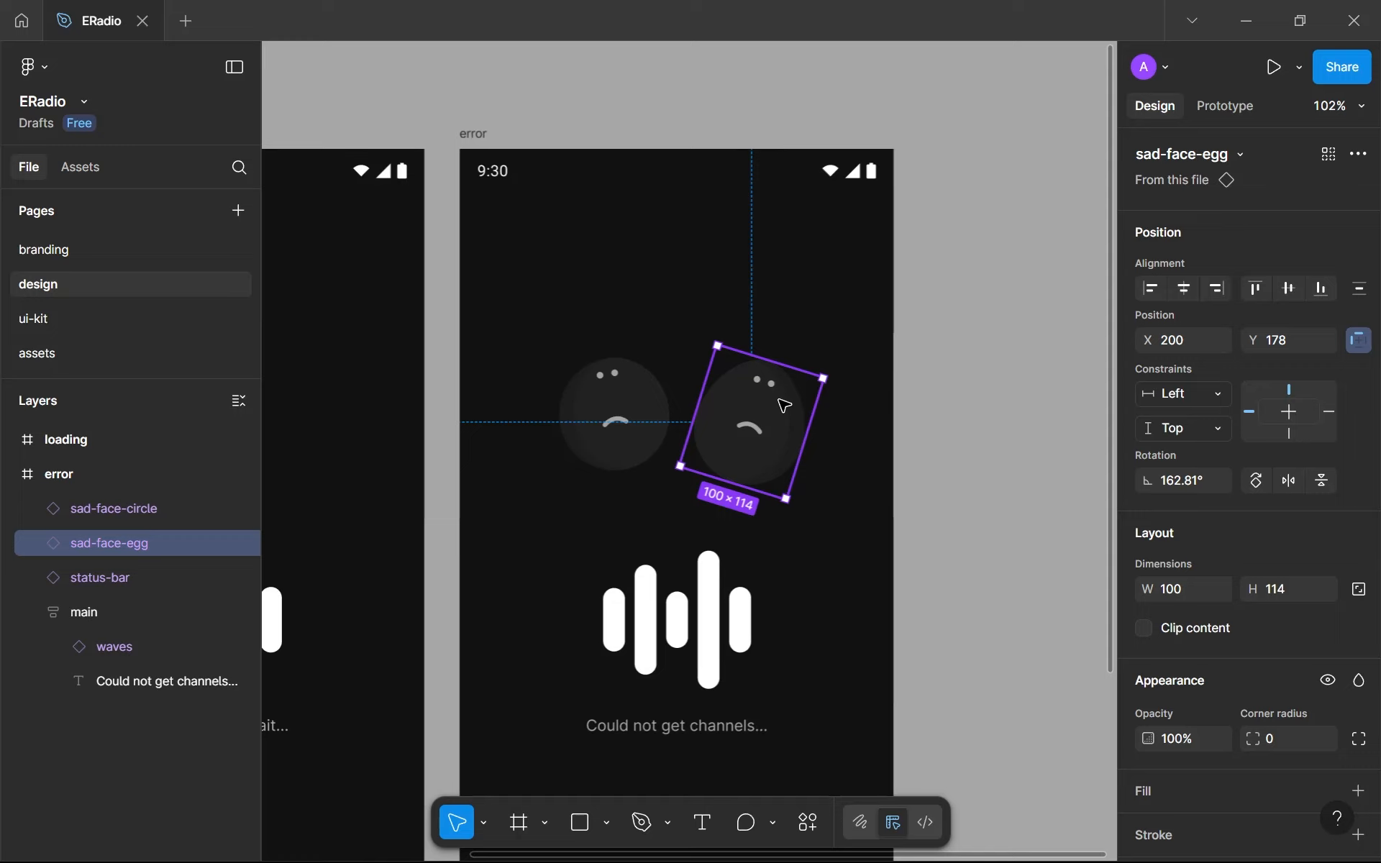
{"action": "scroll", "coordinate": [818, 425], "scroll_direction": "up", "scroll_amount": 10}
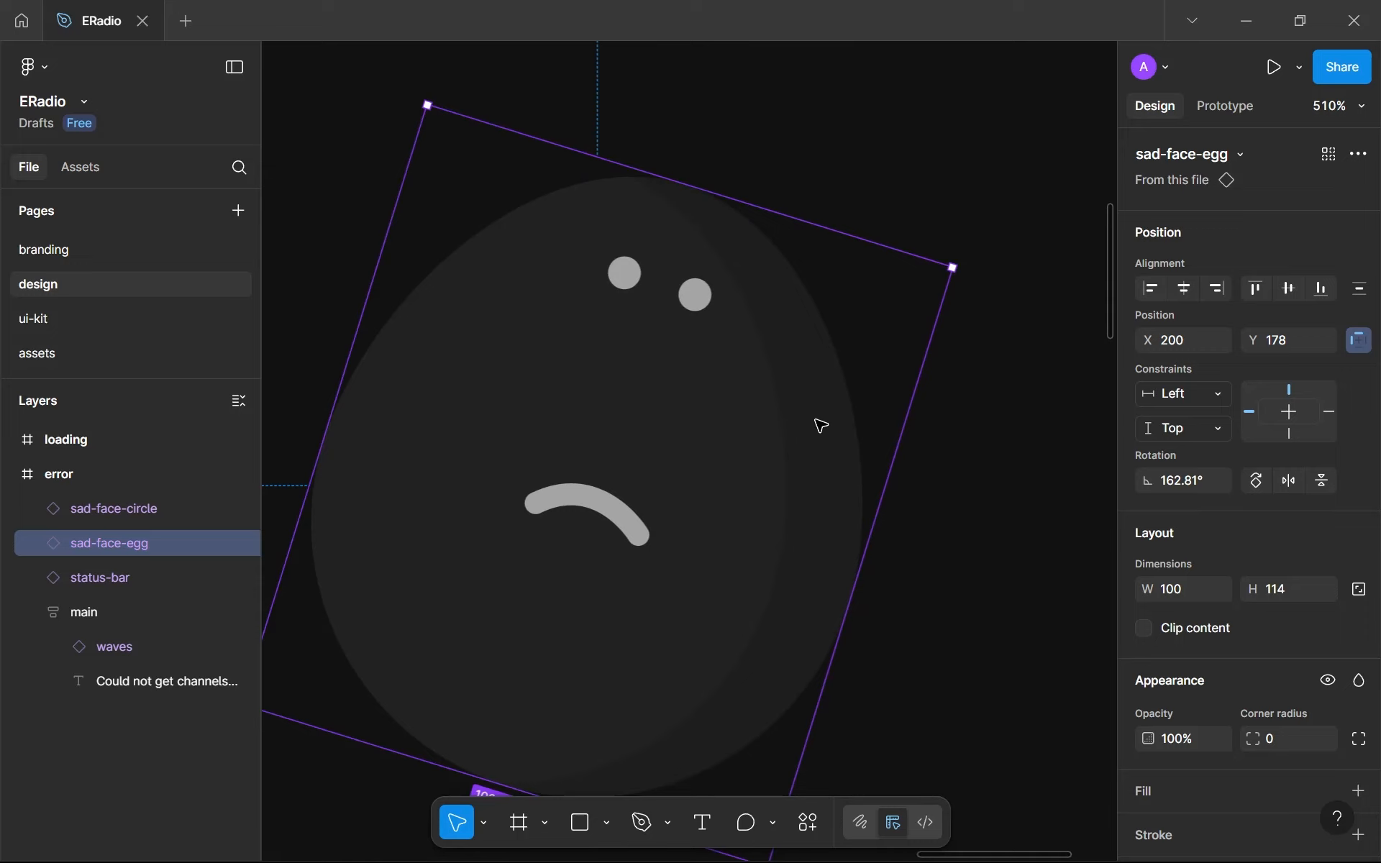
- Bottom-align the two sad-face instances by wrapping them in an auto layout set to bottom left, and ungroup the wrapper
{"action": "scroll", "coordinate": [820, 425], "scroll_direction": "down", "scroll_amount": 10}
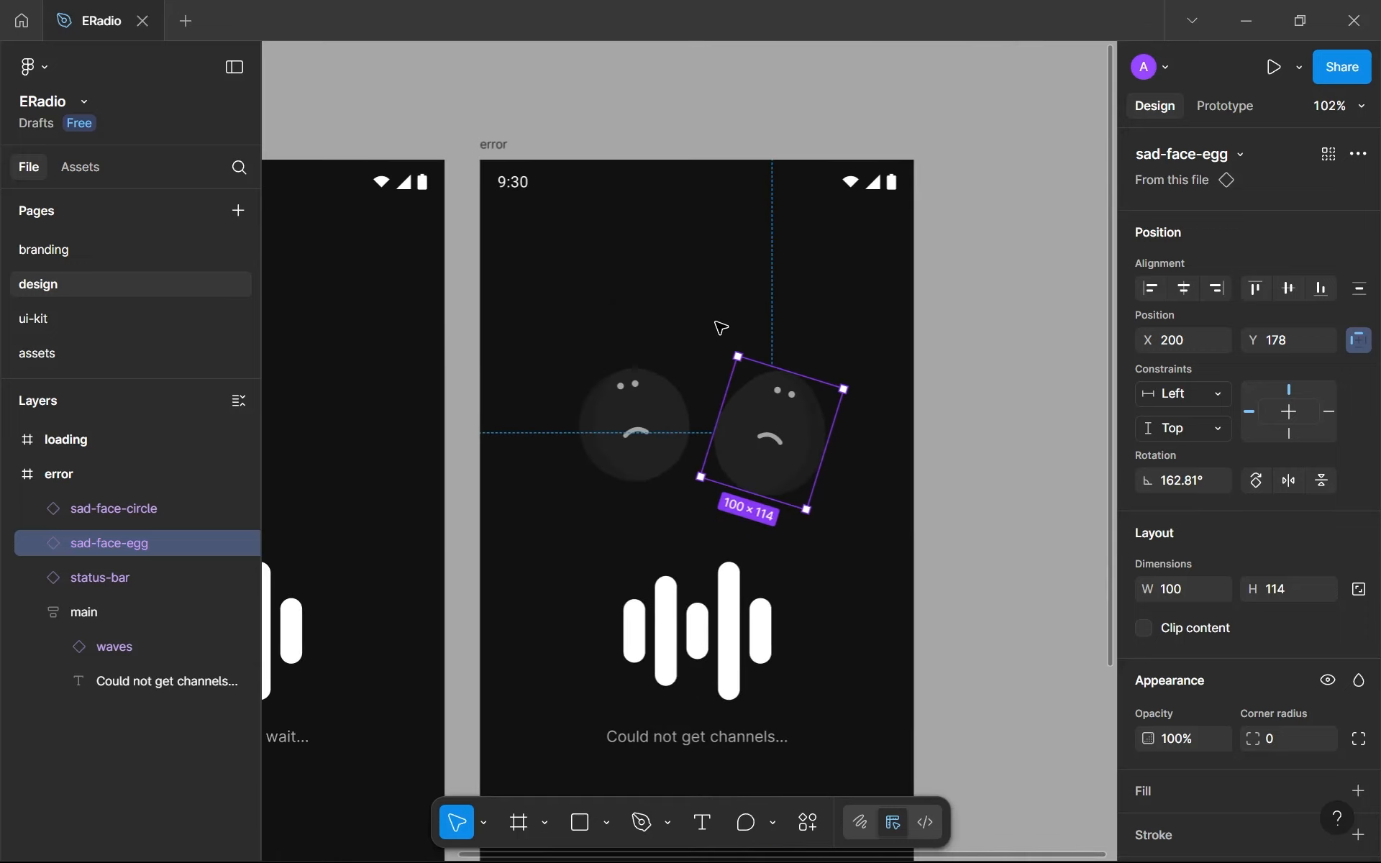
{"action": "left_click", "coordinate": [713, 334]}
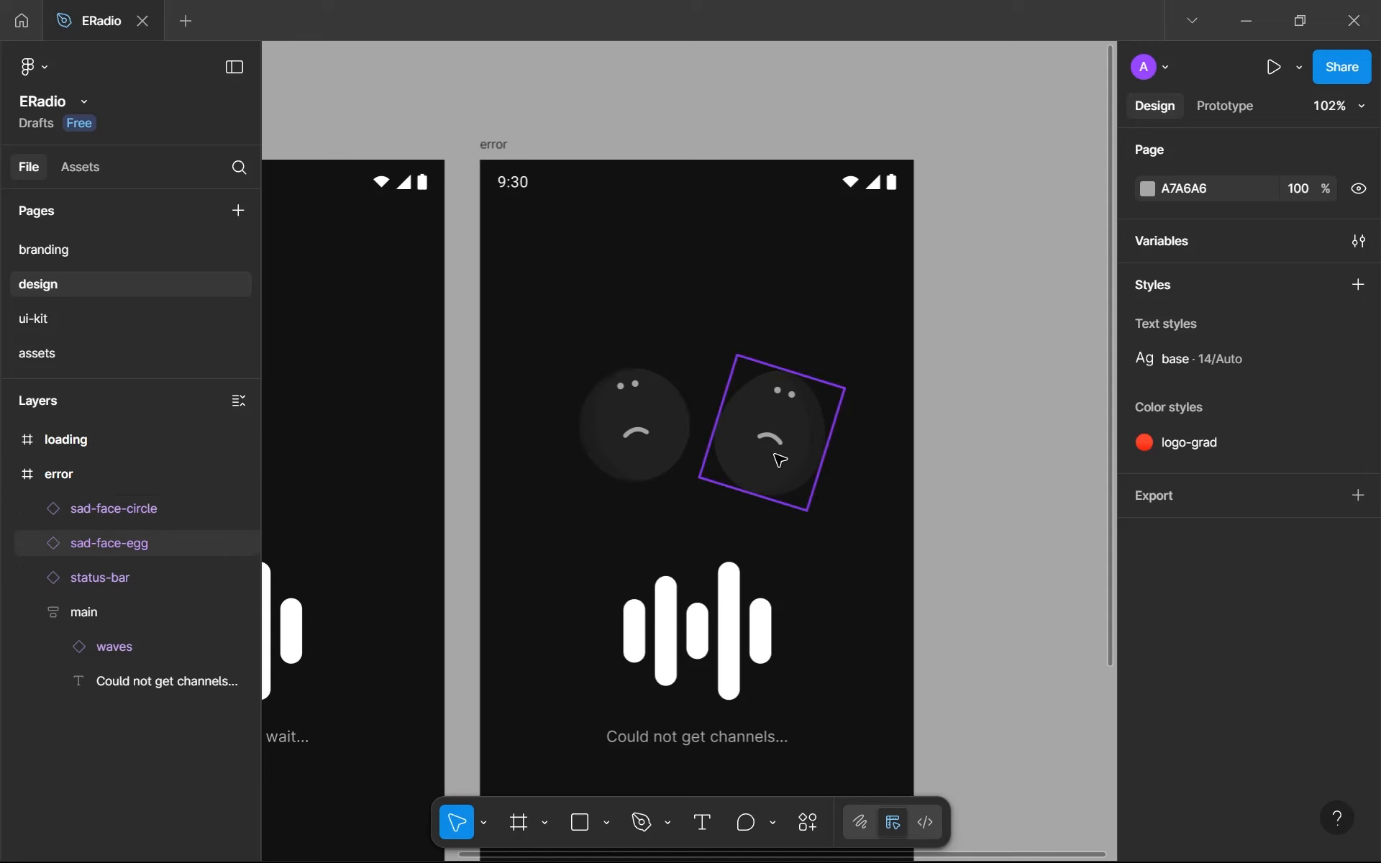
{"action": "left_click", "coordinate": [782, 456]}
{"action": "left_click", "coordinate": [657, 462], "text": "shift"}
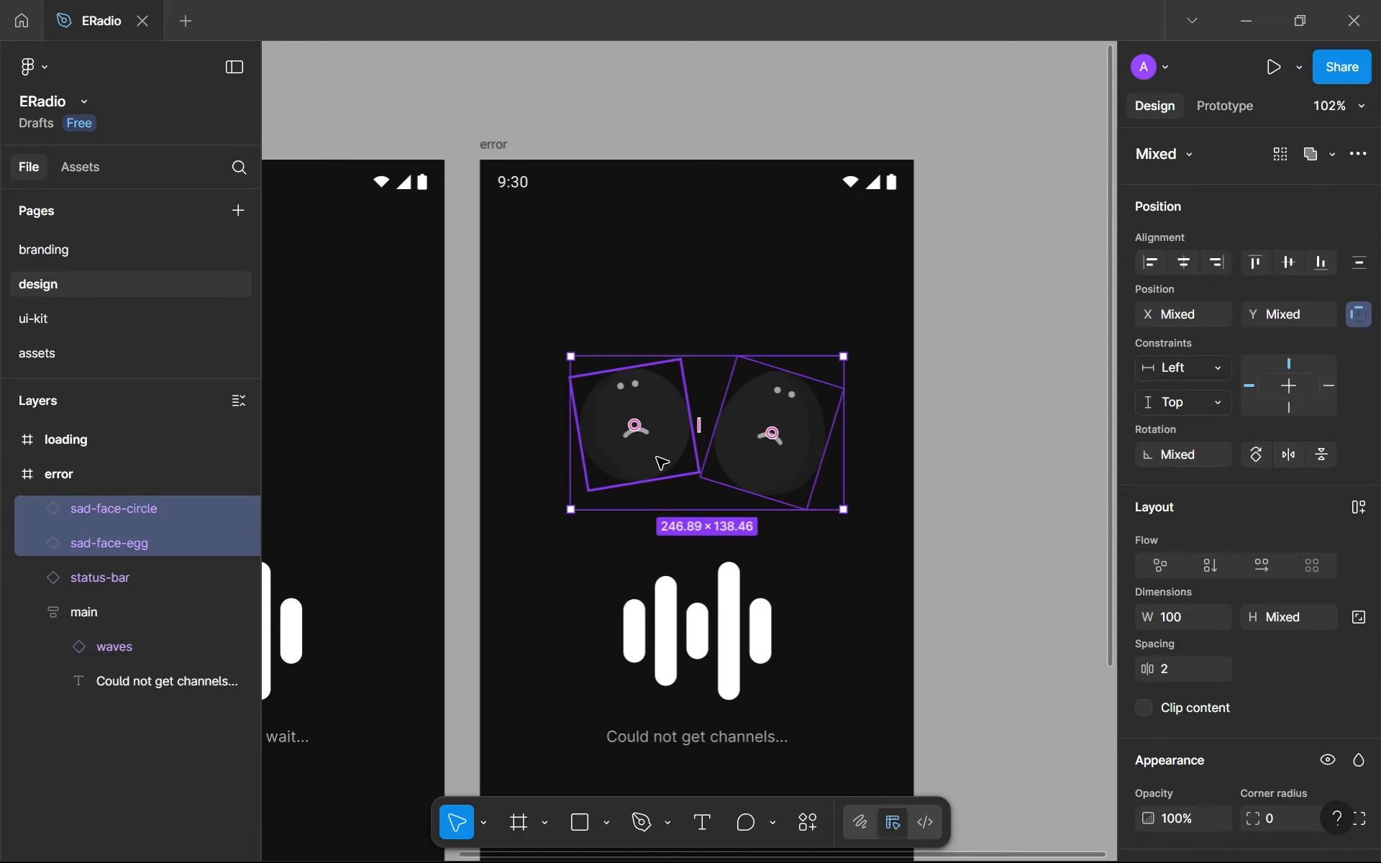
{"action": "key", "text": "shift+a"}
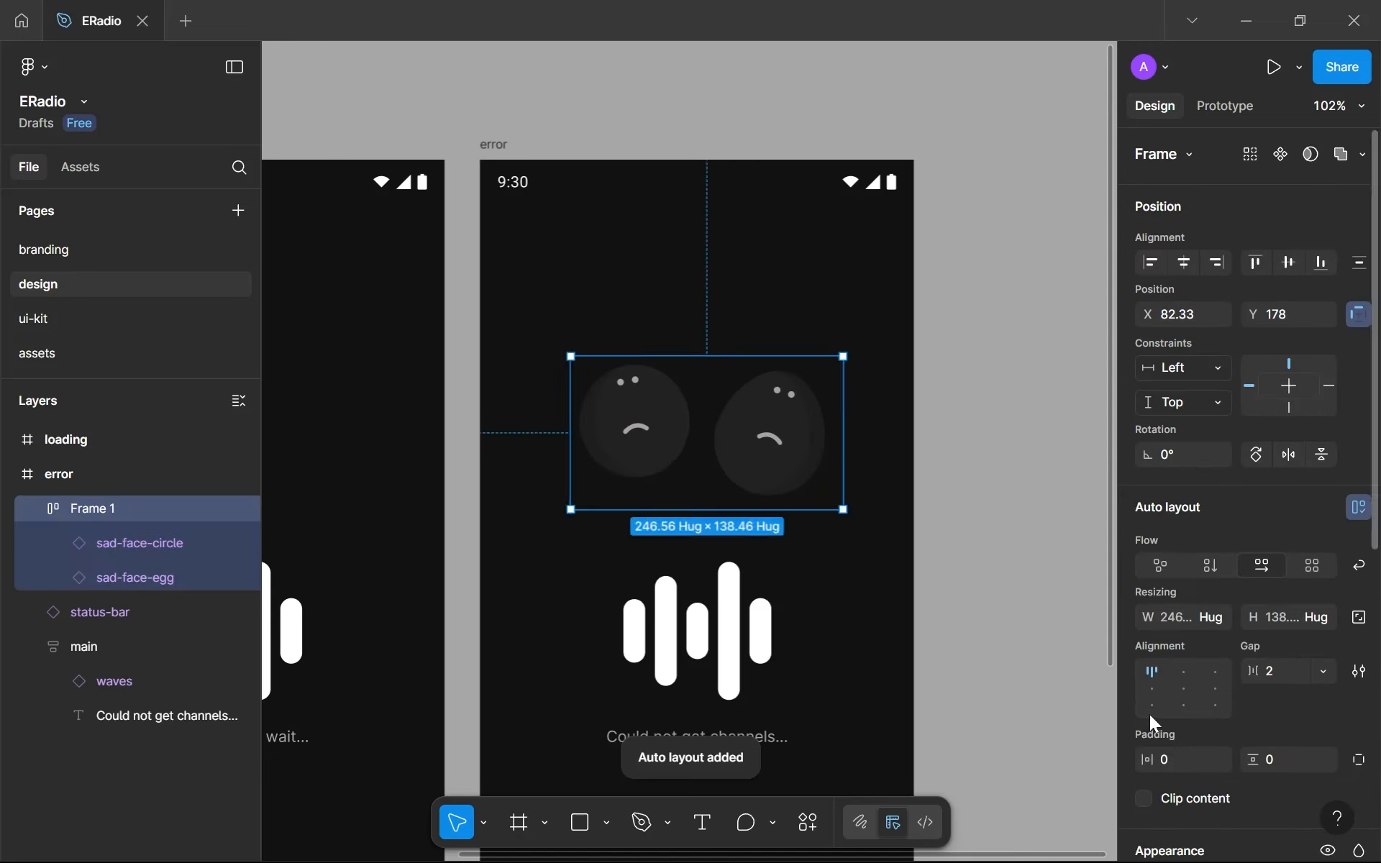
{"action": "left_click", "coordinate": [1144, 709]}
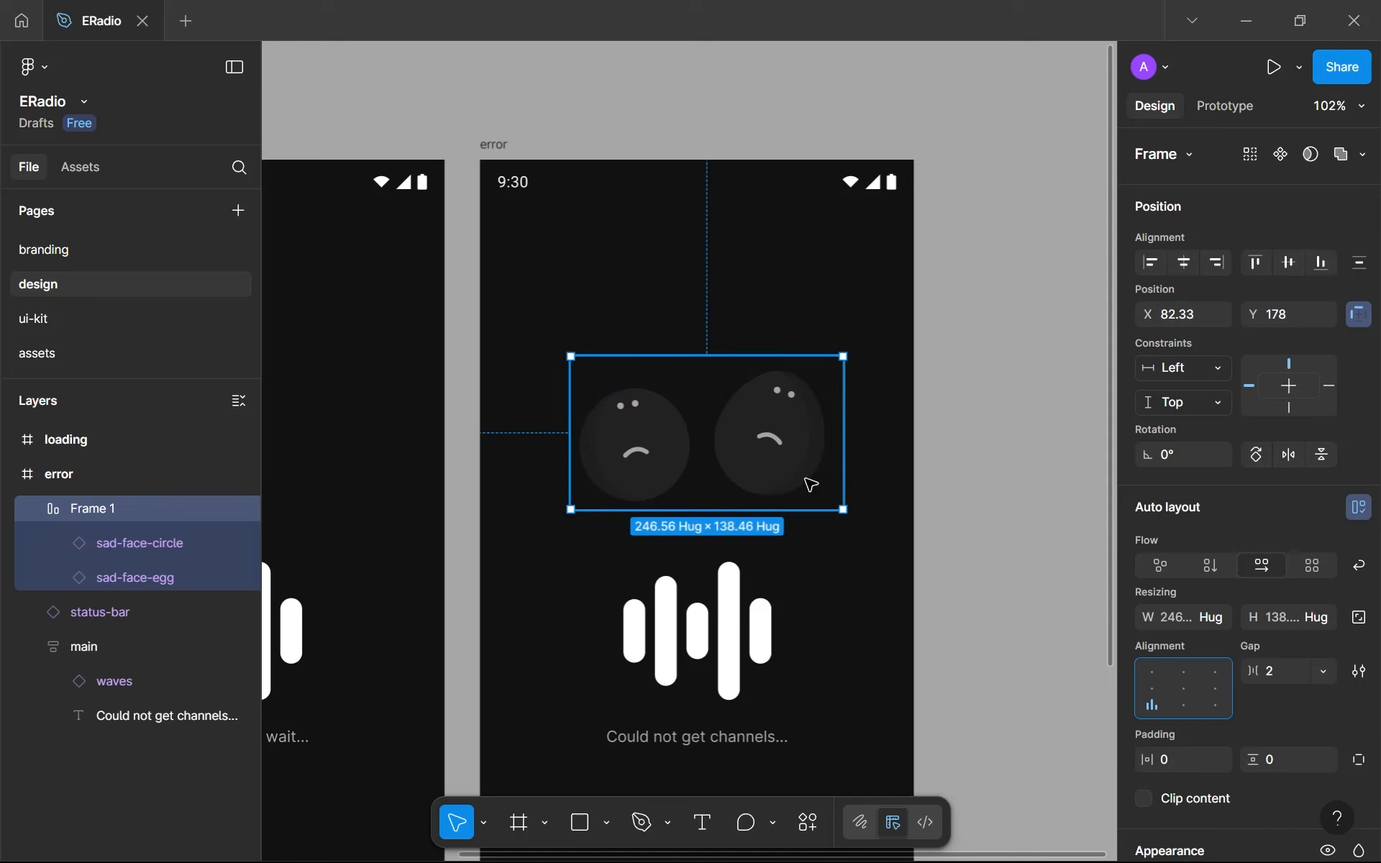
{"action": "right_click", "coordinate": [681, 432]}
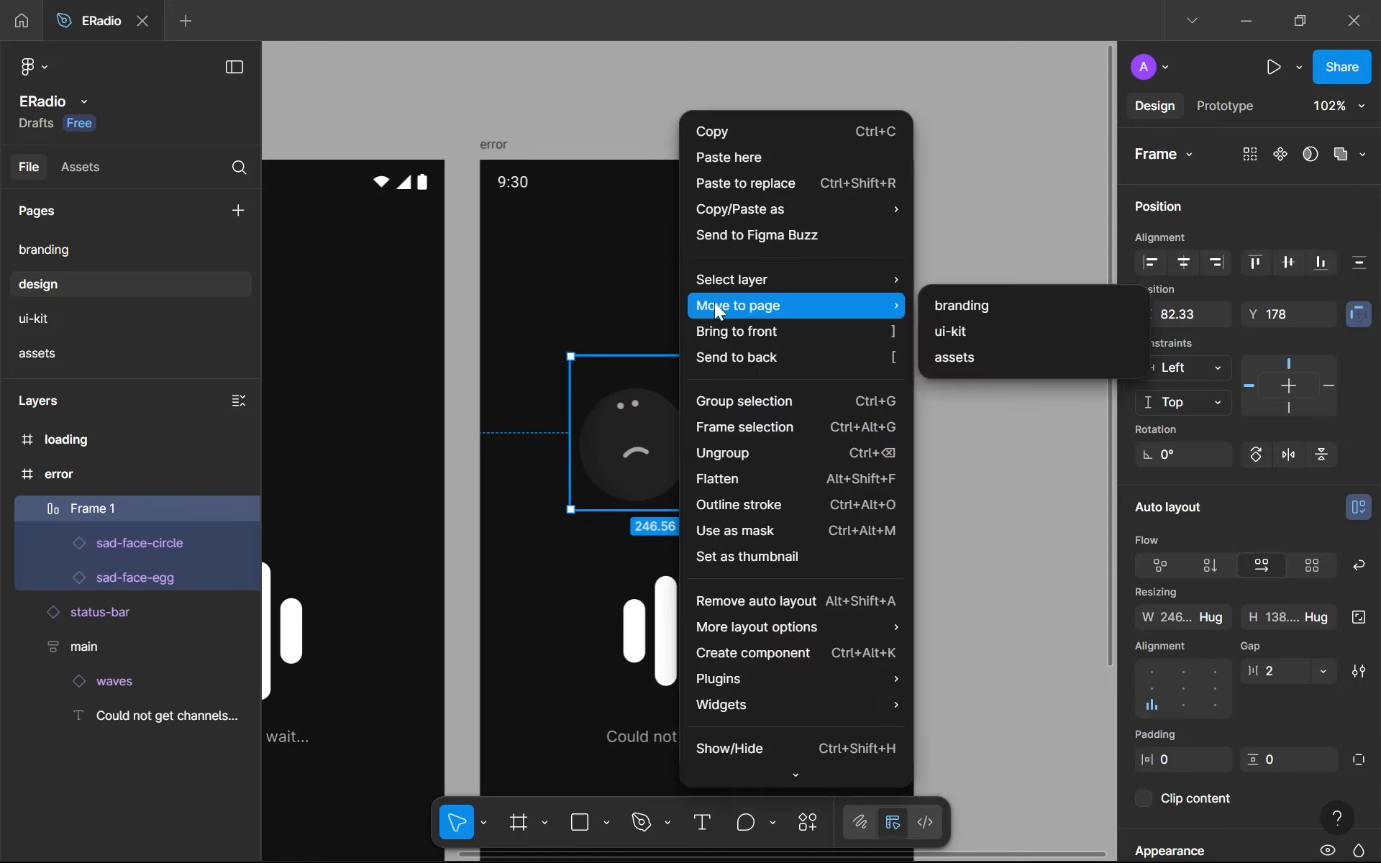
{"action": "left_click", "coordinate": [734, 446]}
{"action": "left_click", "coordinate": [775, 515]}
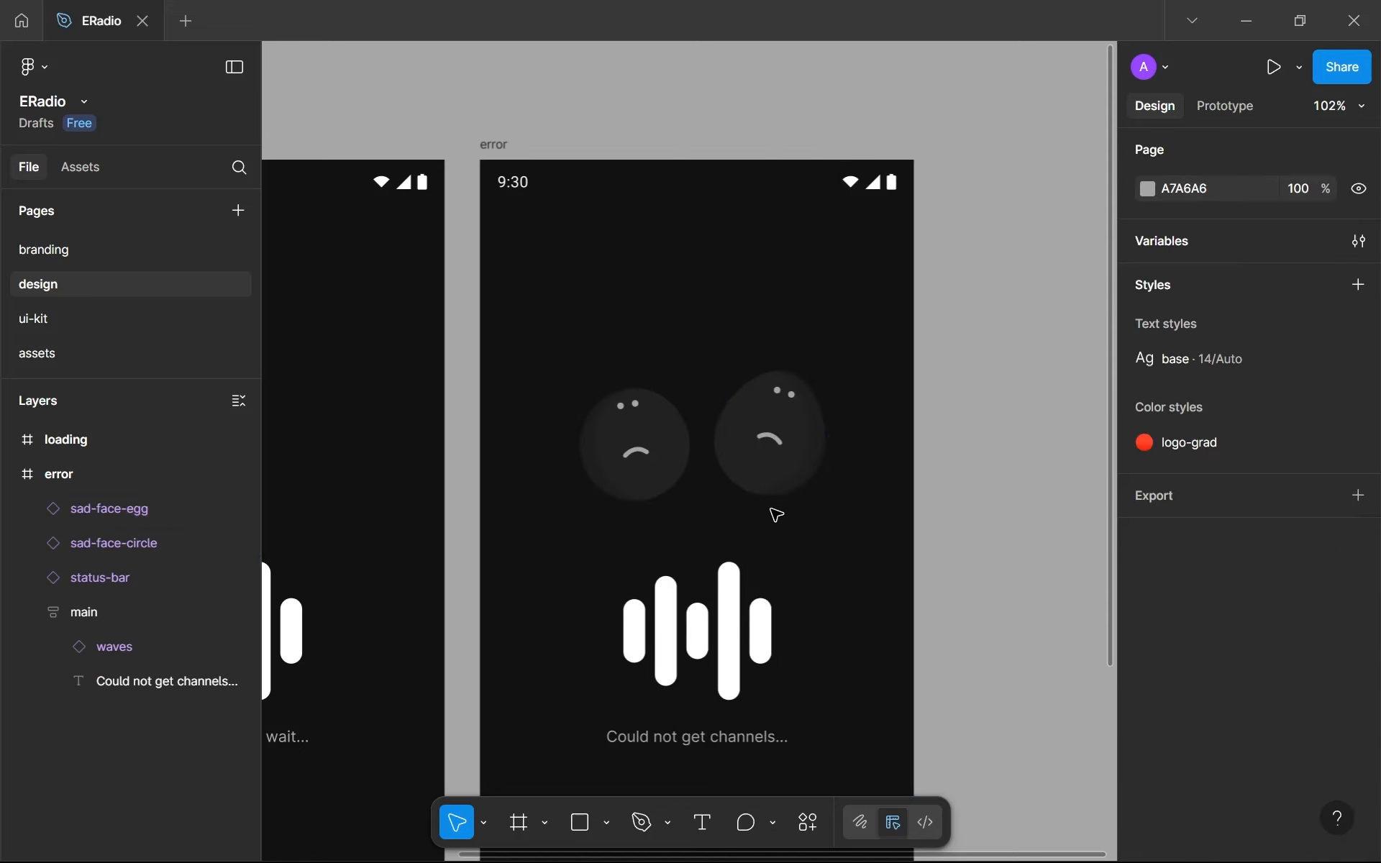
- Move the sad-face-egg instance down and slightly toward the circle face, to X 199, Y 192
{"action": "left_click_drag", "start_coordinate": [771, 438], "coordinate": [775, 457]}
{"action": "left_click", "coordinate": [828, 554]}
{"action": "left_click", "coordinate": [690, 468]}
{"action": "left_click", "coordinate": [717, 457], "text": "shift"}
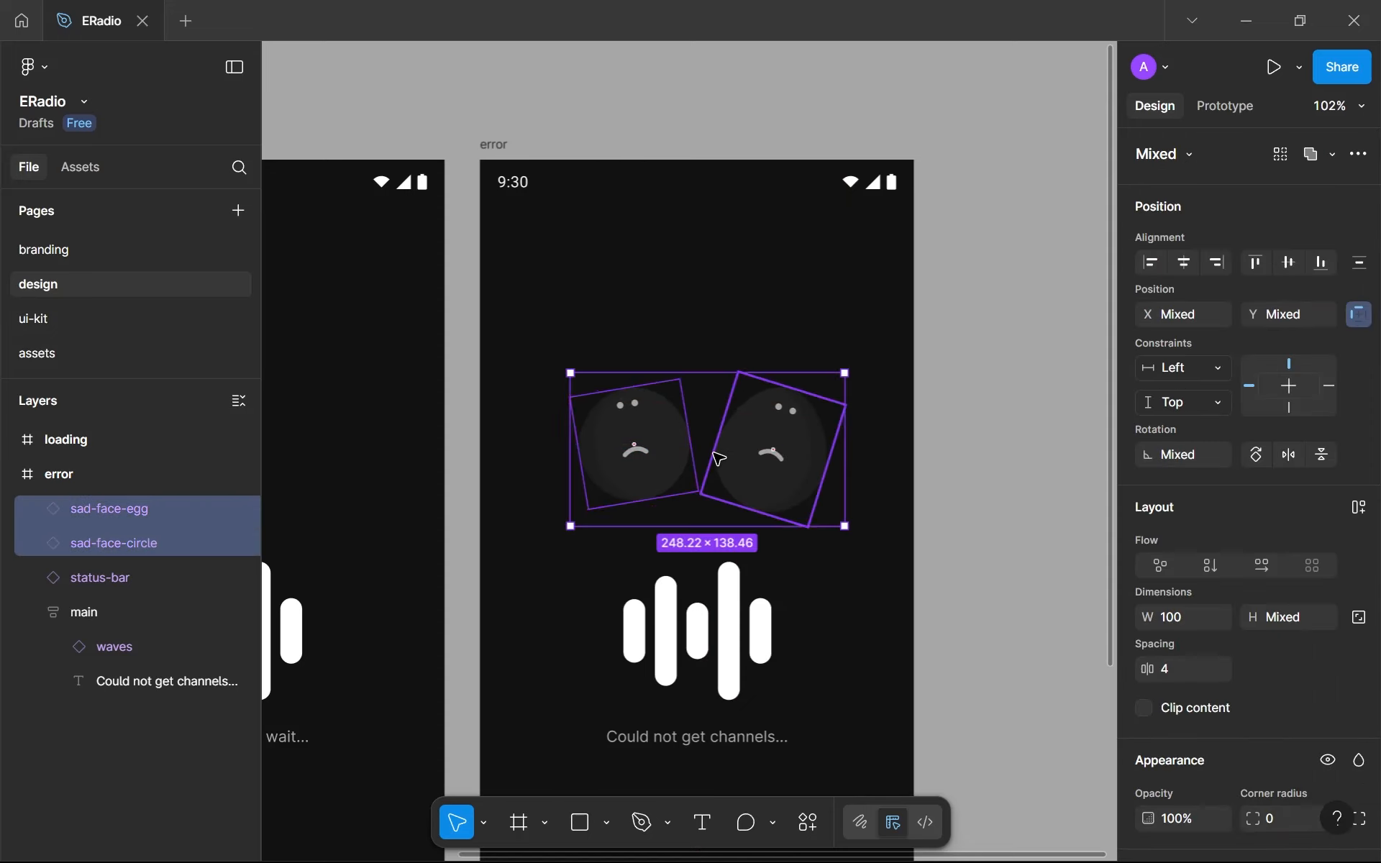
{"action": "left_click", "coordinate": [834, 530]}
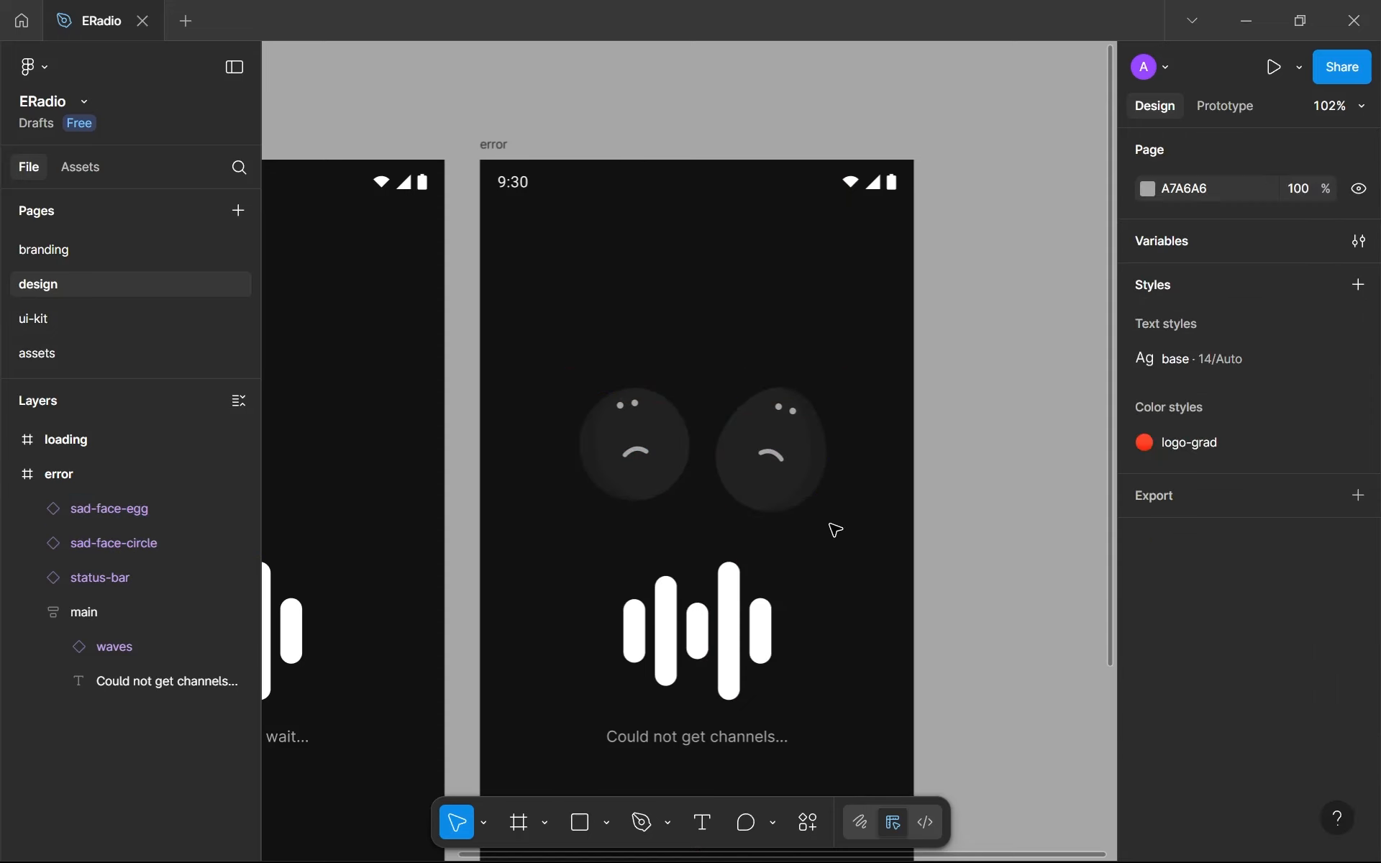
{"action": "left_click", "coordinate": [790, 469]}
{"action": "key", "text": "Left"}
{"action": "key", "text": "Left"}
{"action": "key", "text": "Left"}
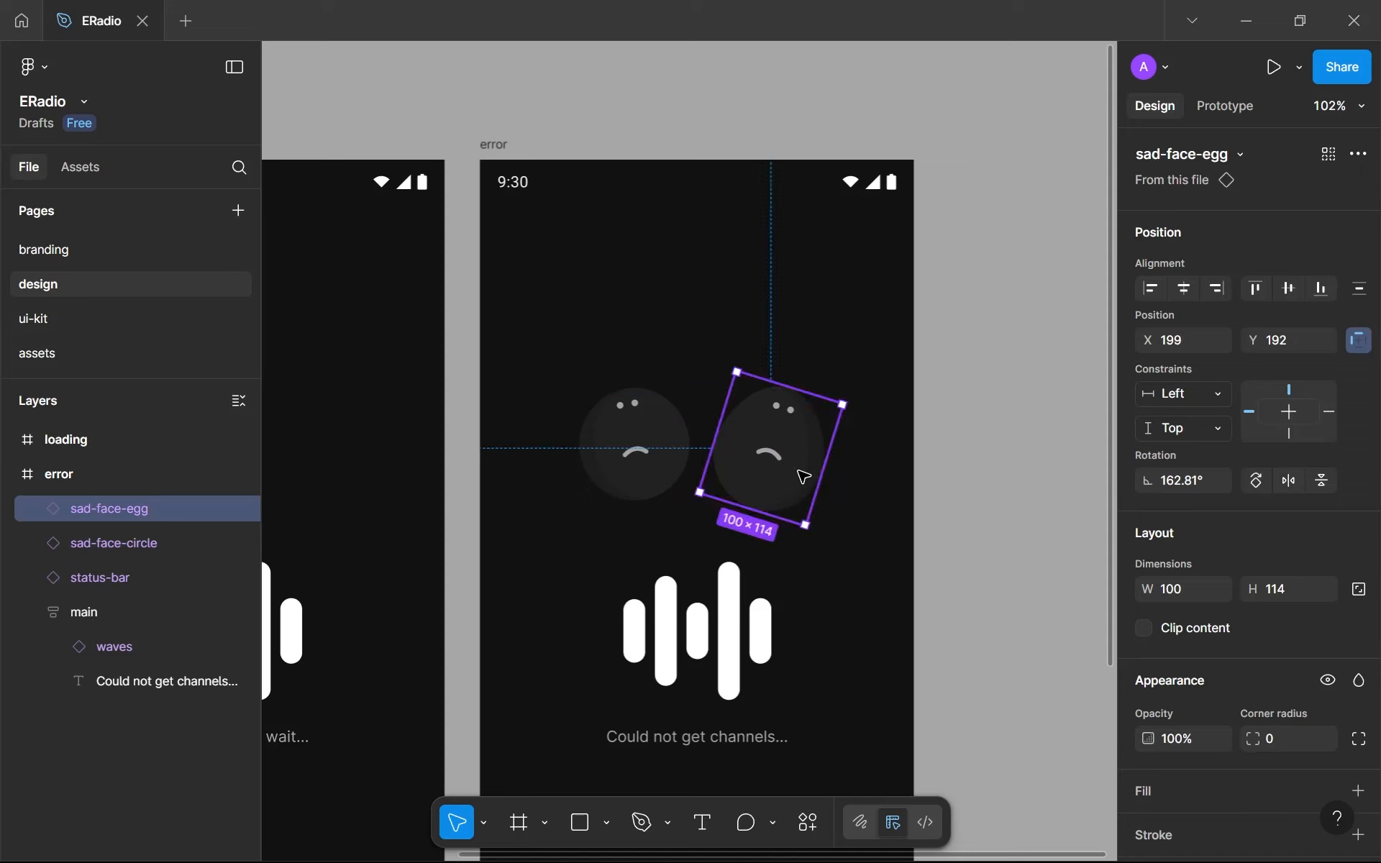
- Group the sad-face-egg and sad-face-circle instances and name the group ill
{"action": "left_click", "coordinate": [656, 439], "text": "shift"}
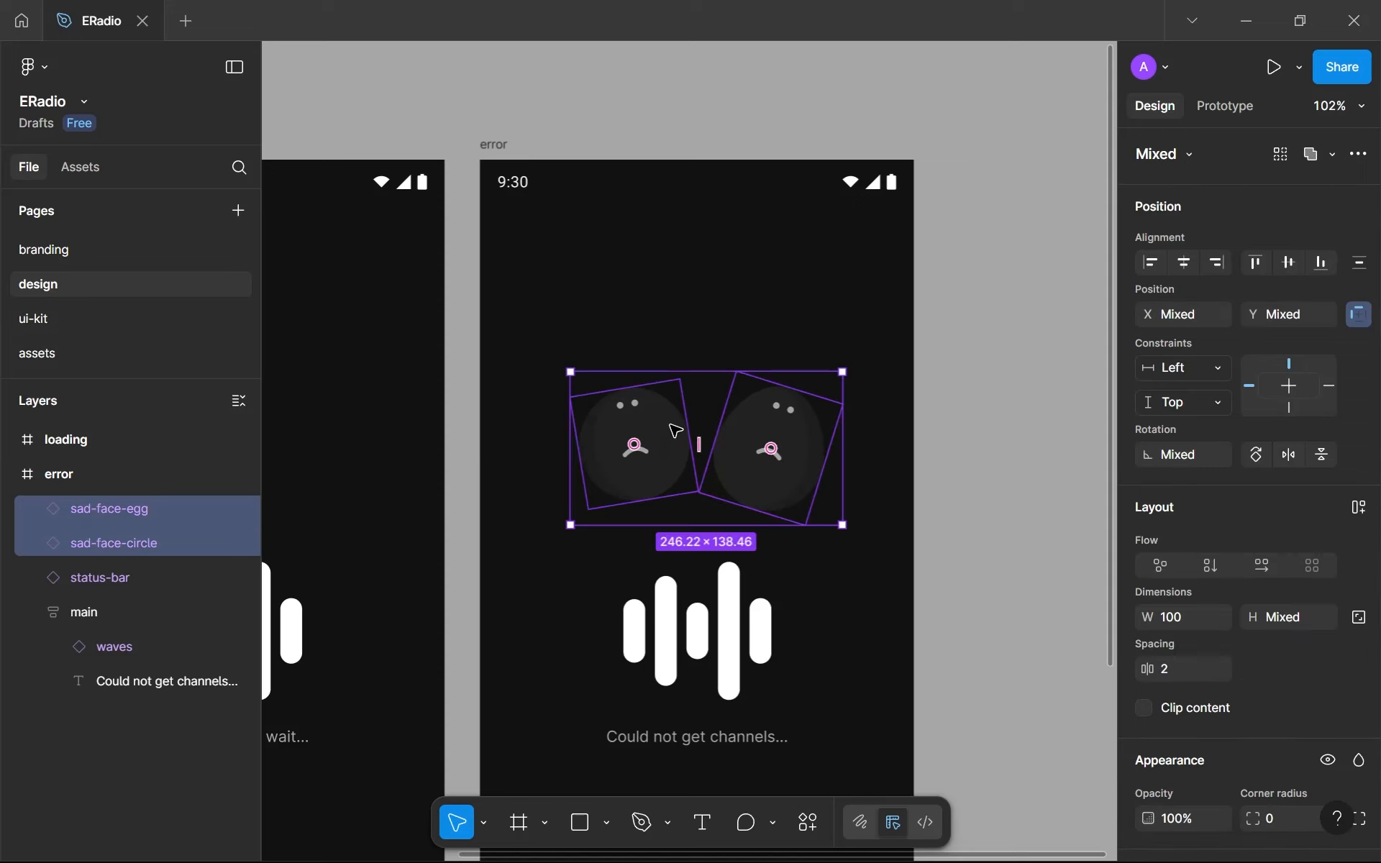
{"action": "right_click", "coordinate": [675, 431]}
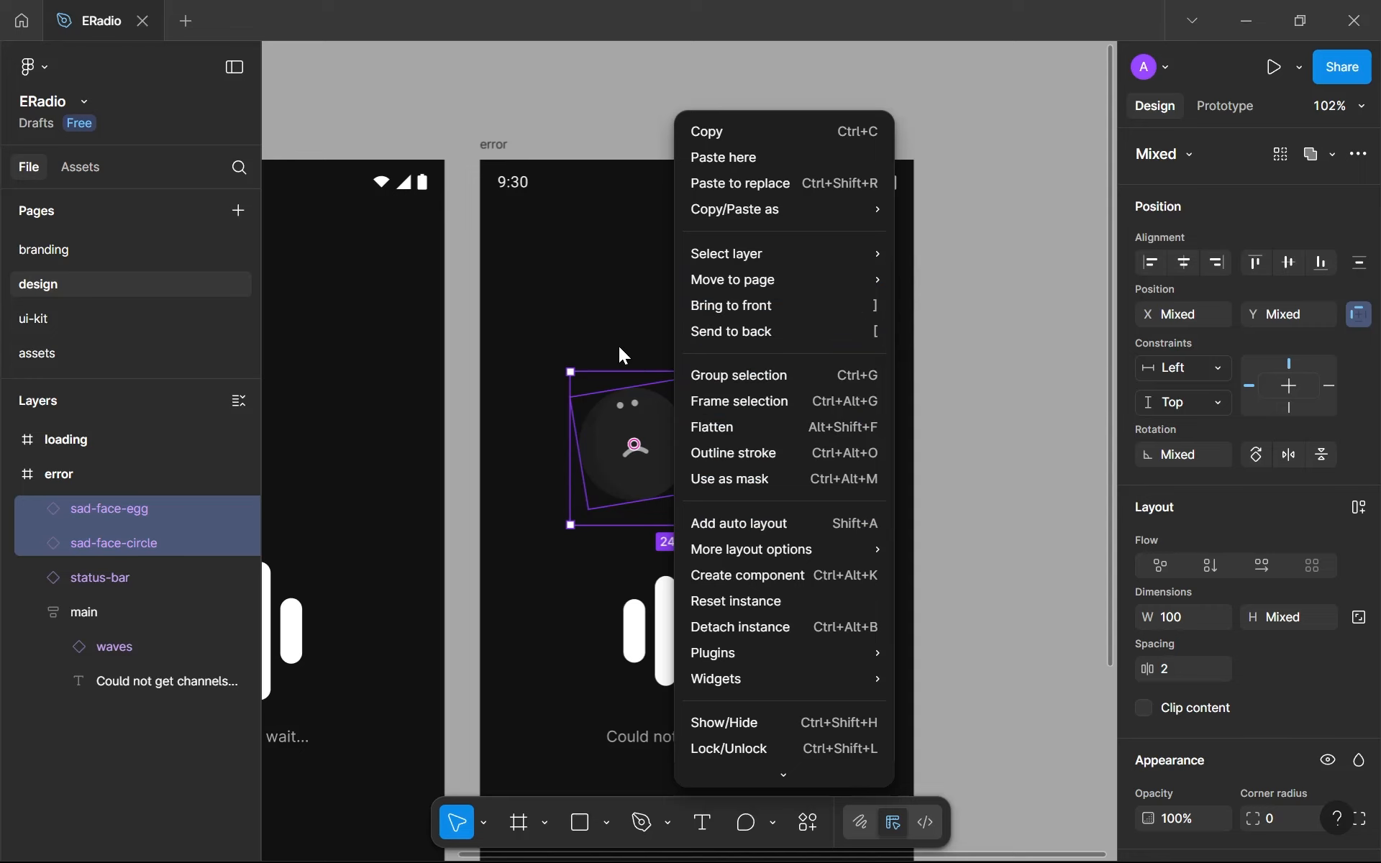
{"action": "left_click", "coordinate": [605, 397]}
{"action": "left_click", "coordinate": [558, 397]}
{"action": "left_click_drag", "start_coordinate": [532, 344], "coordinate": [856, 464]}
{"action": "key", "text": "ctrl+g"}
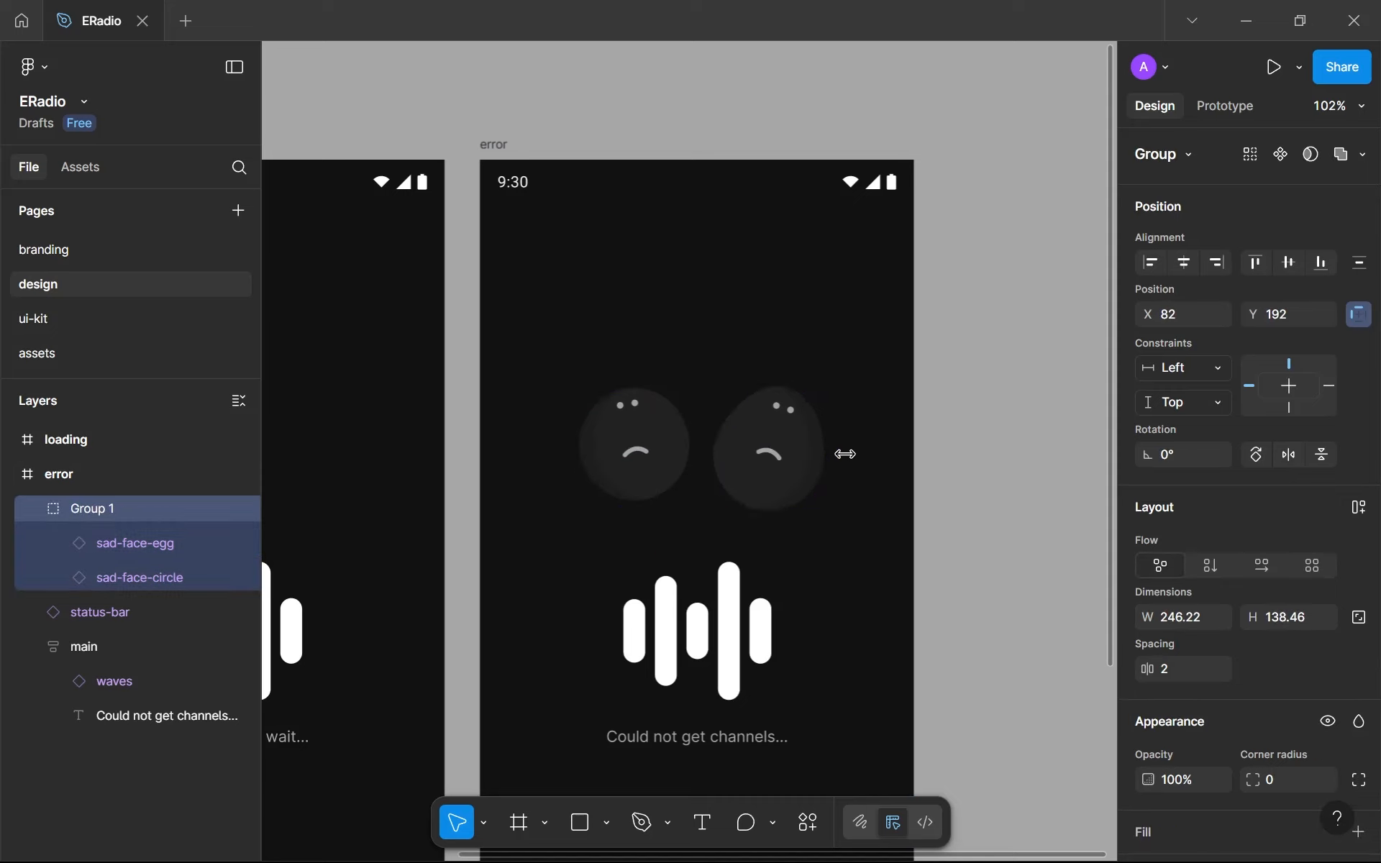
{"action": "double_click", "coordinate": [95, 520]}
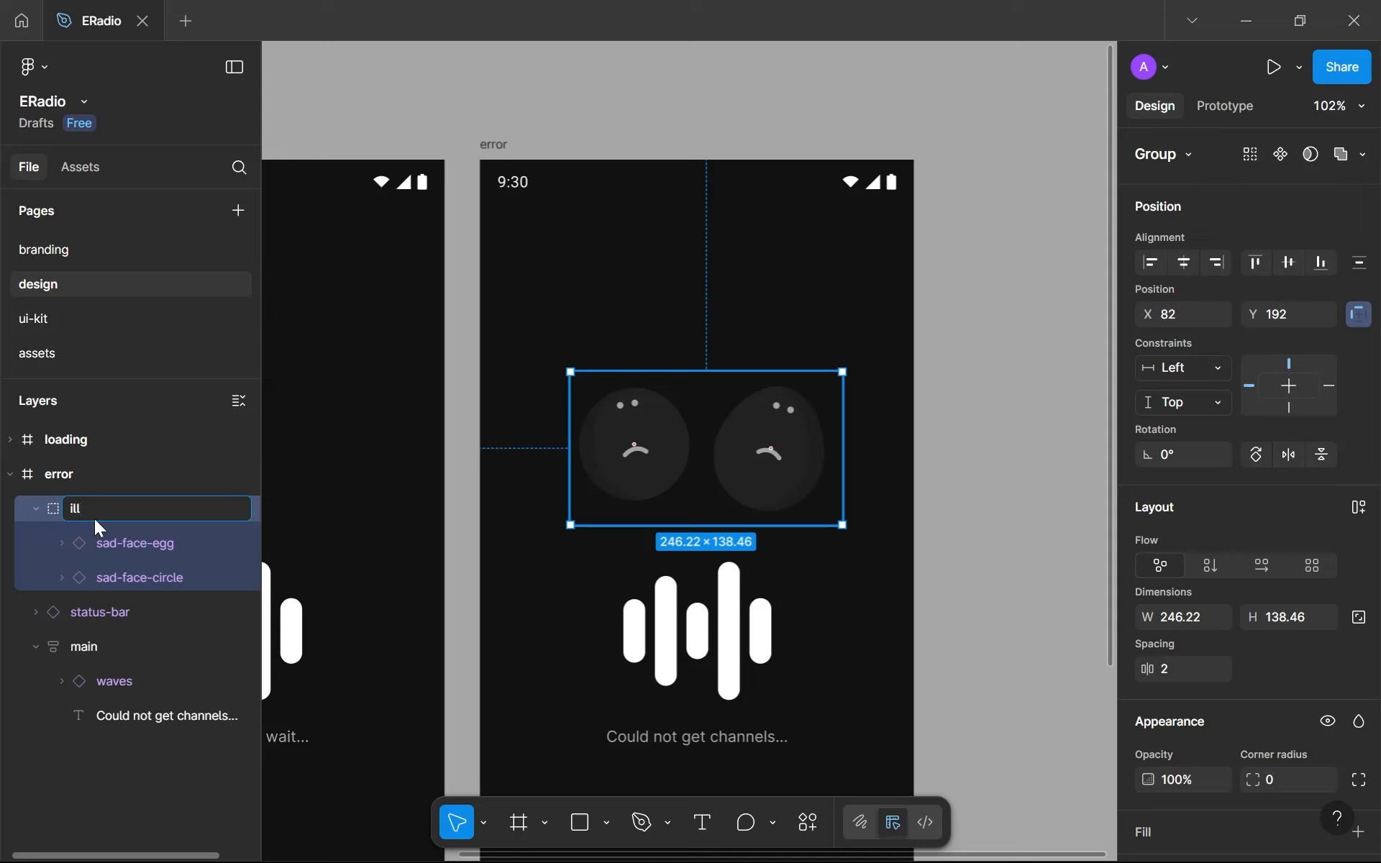
{"action": "key", "text": "Return"}
- Cut the ill group and paste it in place of the waves inside the error screen's main frame
{"action": "left_click_drag", "start_coordinate": [692, 475], "coordinate": [684, 497]}
{"action": "key", "text": "Delete"}
{"action": "left_click", "coordinate": [689, 602]}
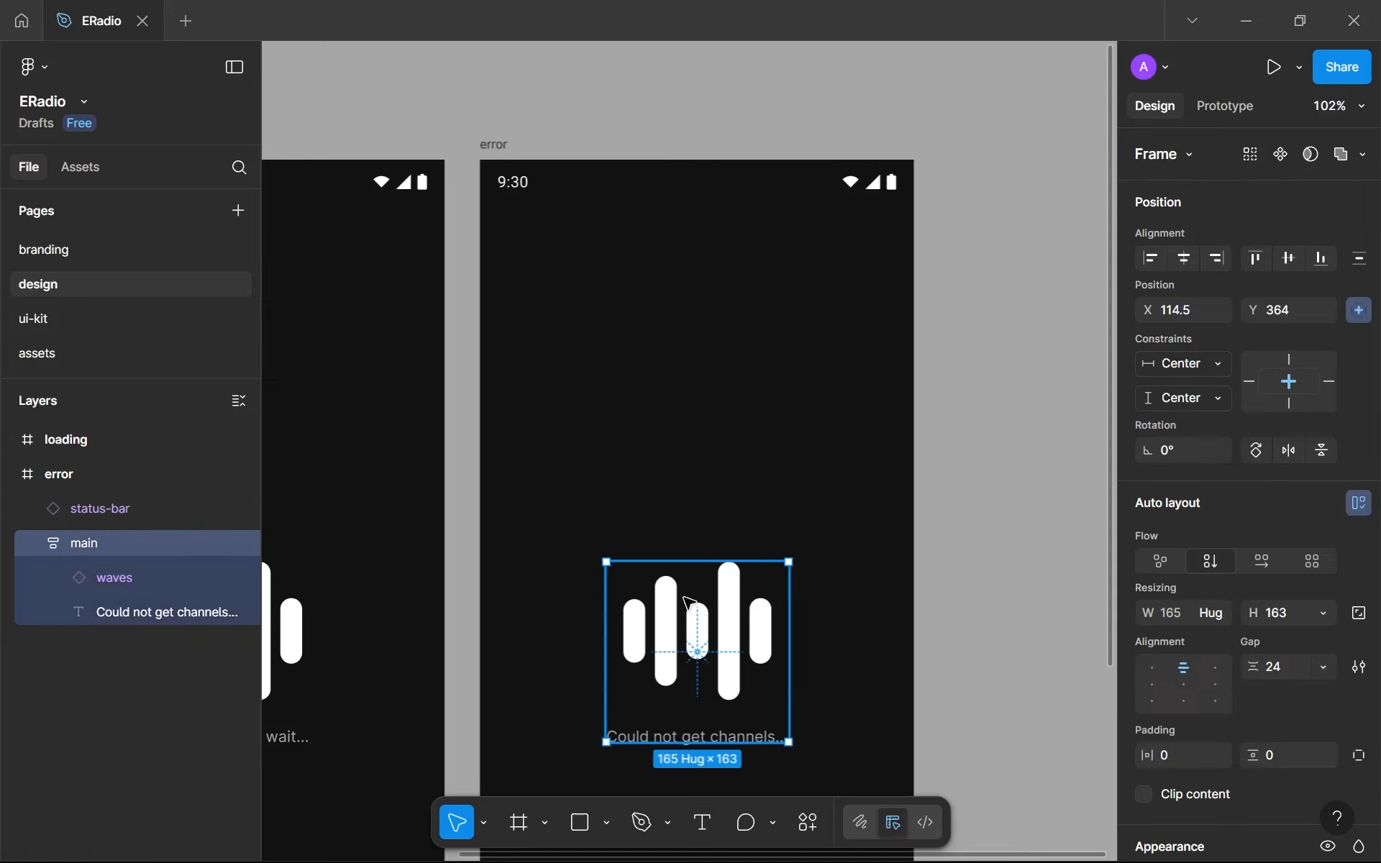
{"action": "left_click", "coordinate": [688, 603]}
{"action": "key", "text": "ctrl+shift+r"}
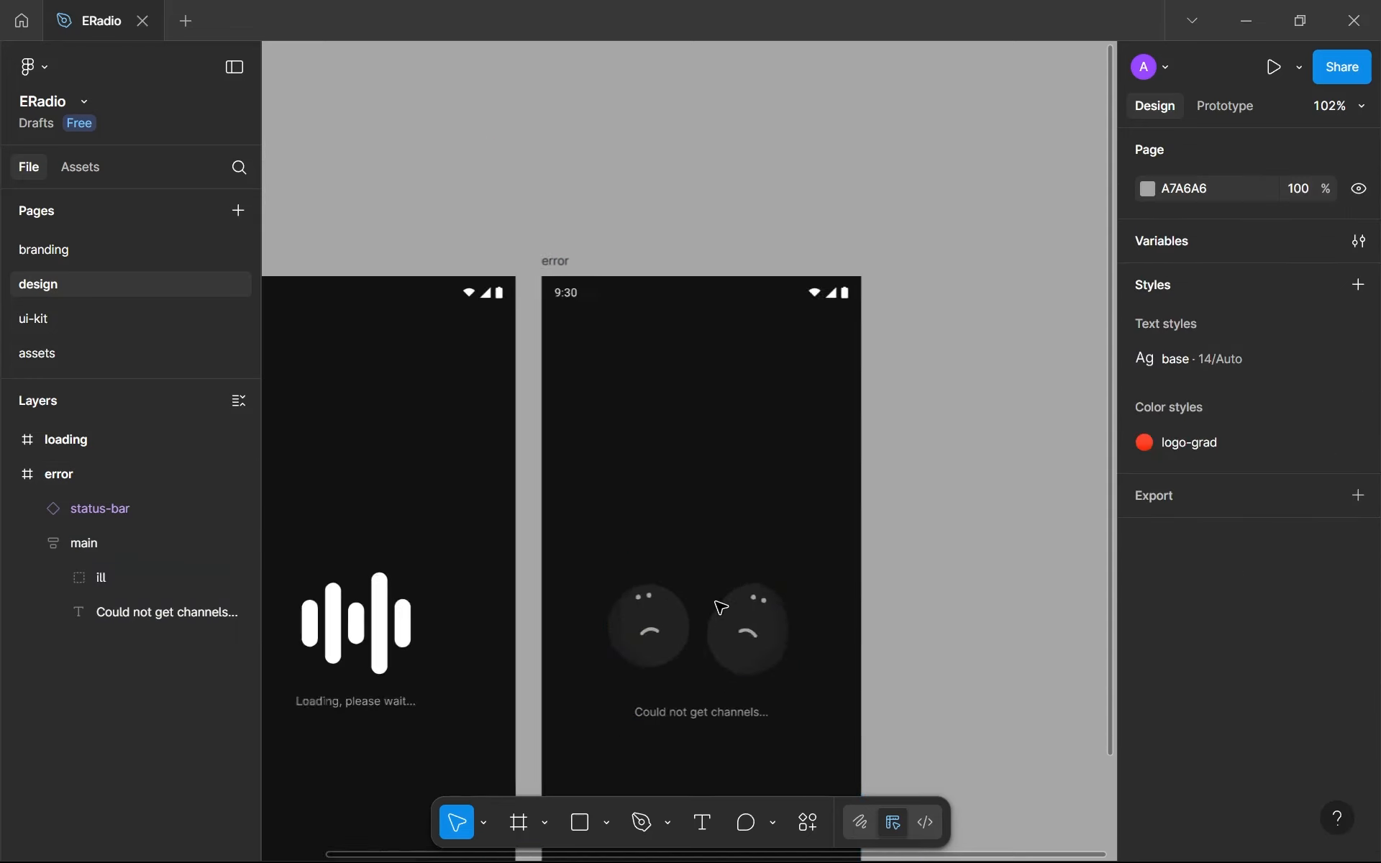
- Set the height of the main frames on the error and loading screens to hug contents
{"action": "key", "text": "shift+1"}
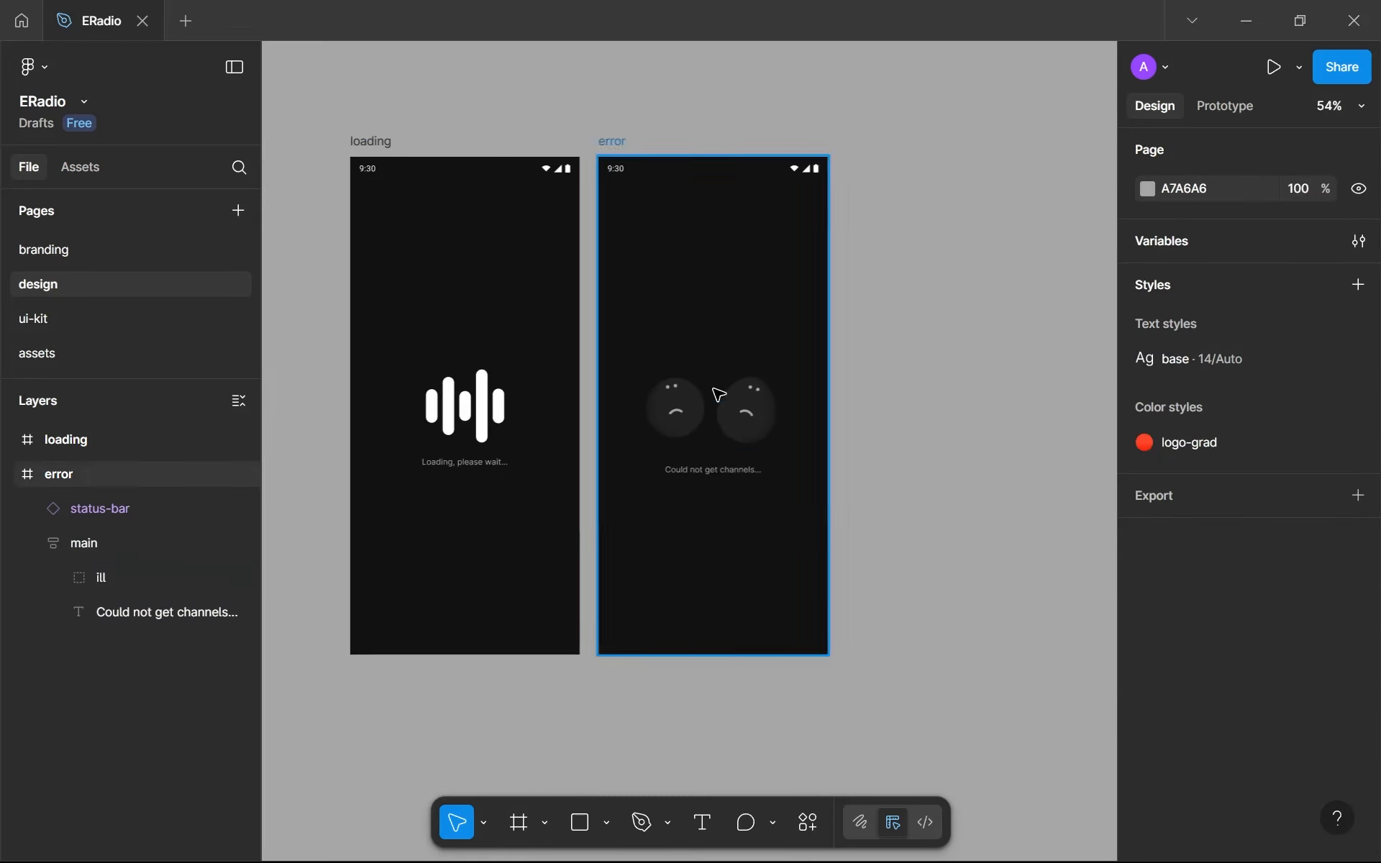
{"action": "left_click", "coordinate": [694, 439]}
{"action": "left_click", "coordinate": [1323, 613]}
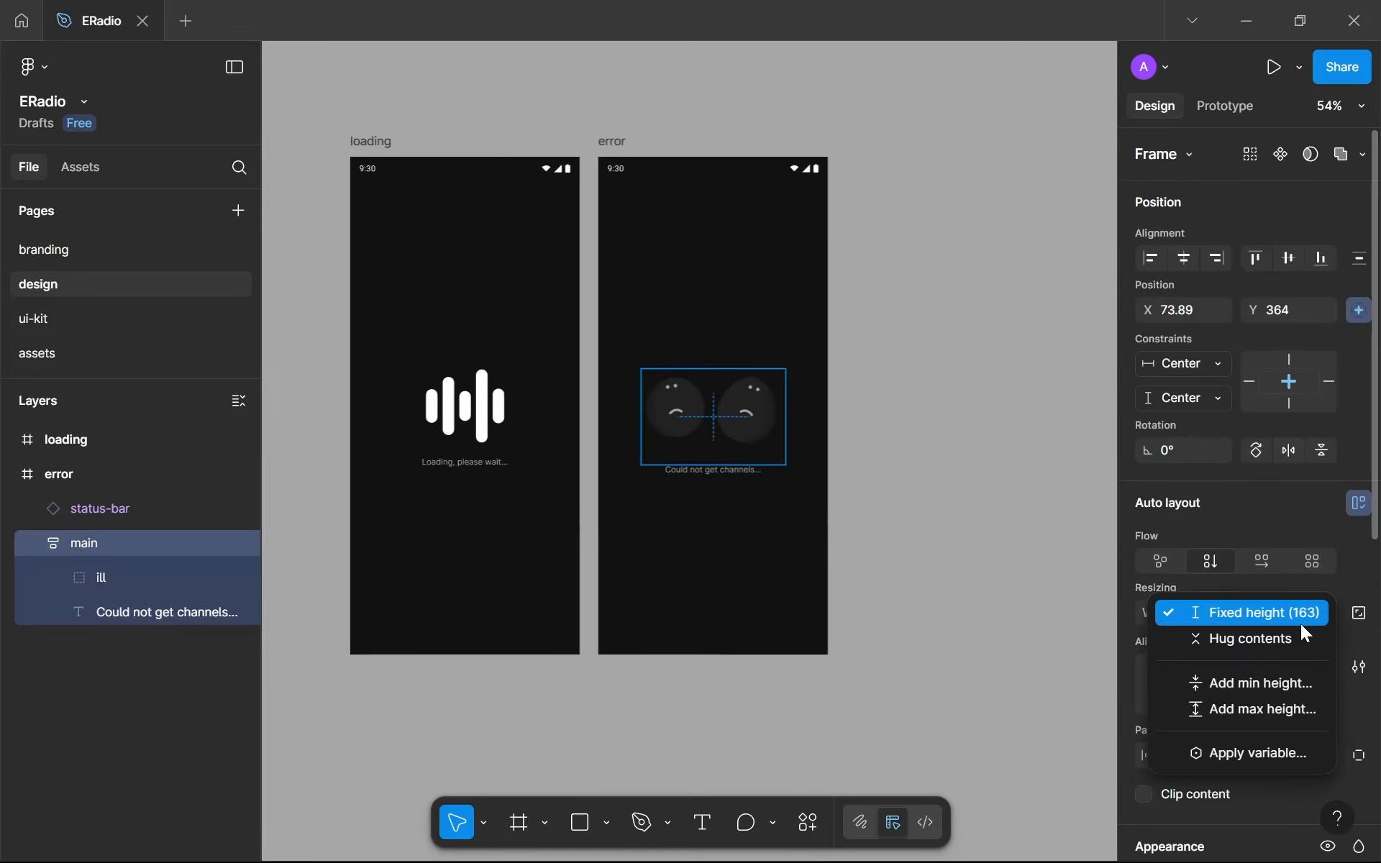
{"action": "left_click", "coordinate": [1298, 633]}
{"action": "left_click", "coordinate": [482, 410]}
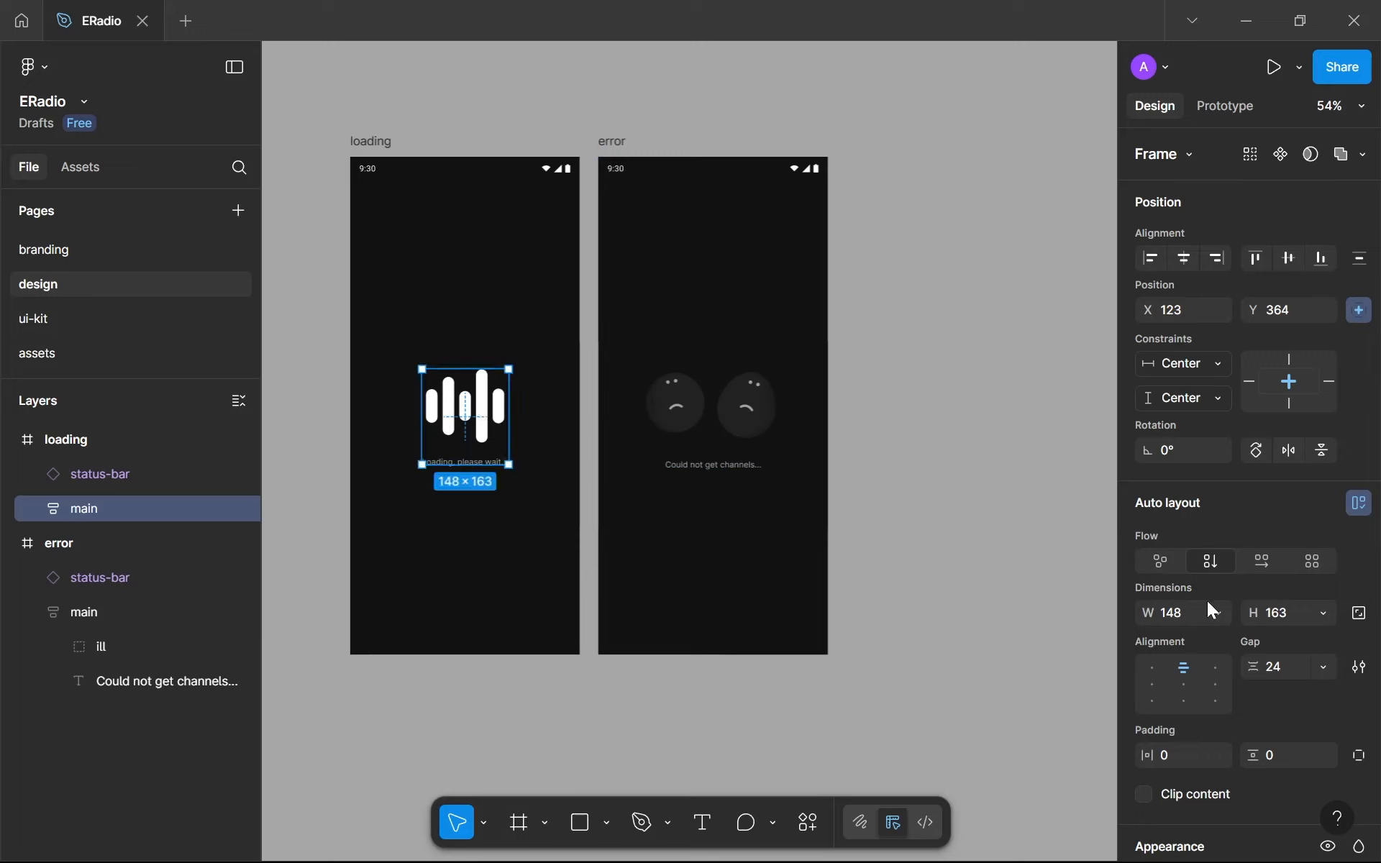
{"action": "left_click", "coordinate": [1324, 613]}
{"action": "left_click", "coordinate": [1305, 633]}
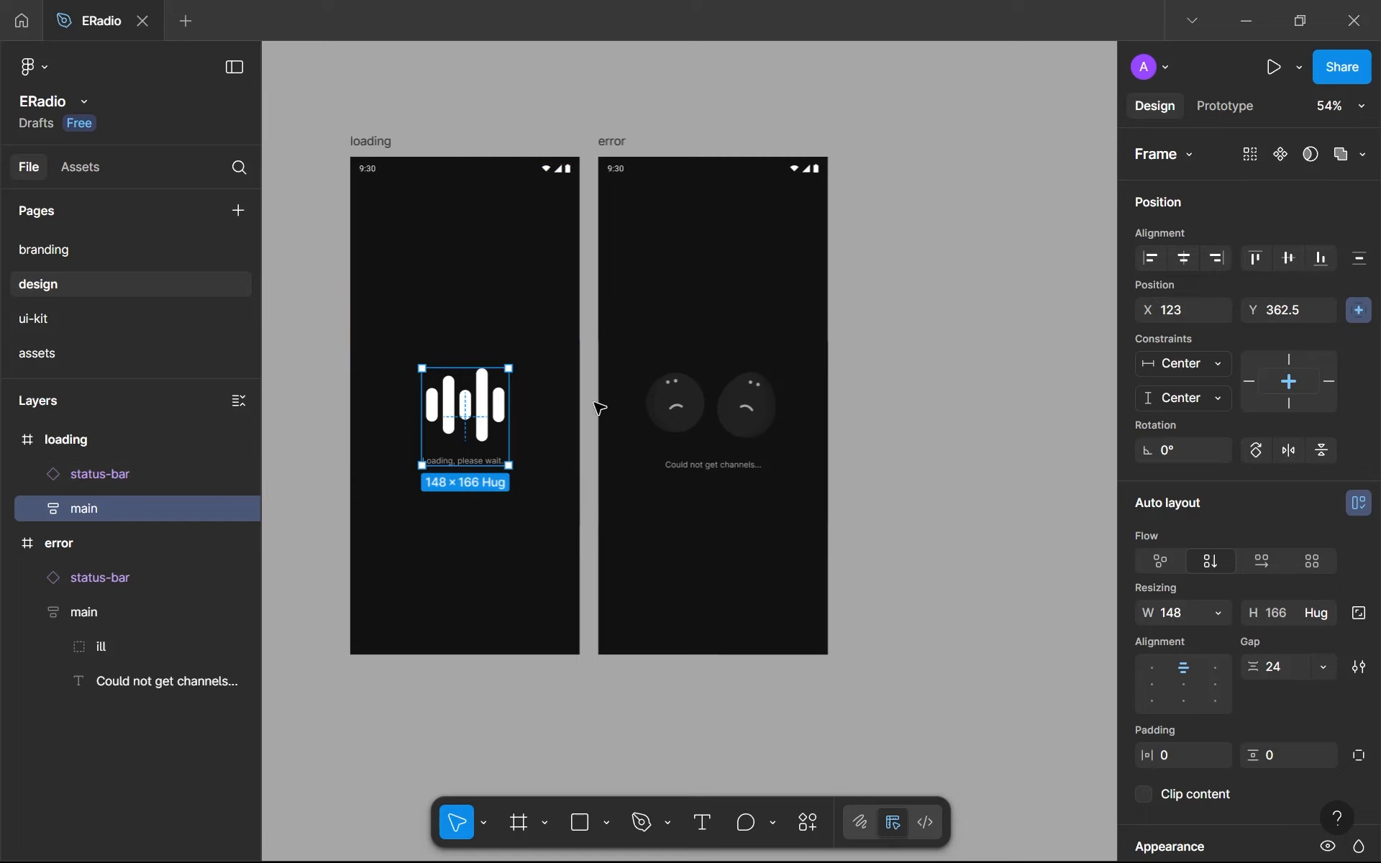
- Examine the ill group's bounds around the two faces and its gap to the error message
{"action": "left_click", "coordinate": [708, 458]}
{"action": "scroll", "coordinate": [770, 494], "scroll_direction": "up", "scroll_amount": 5}
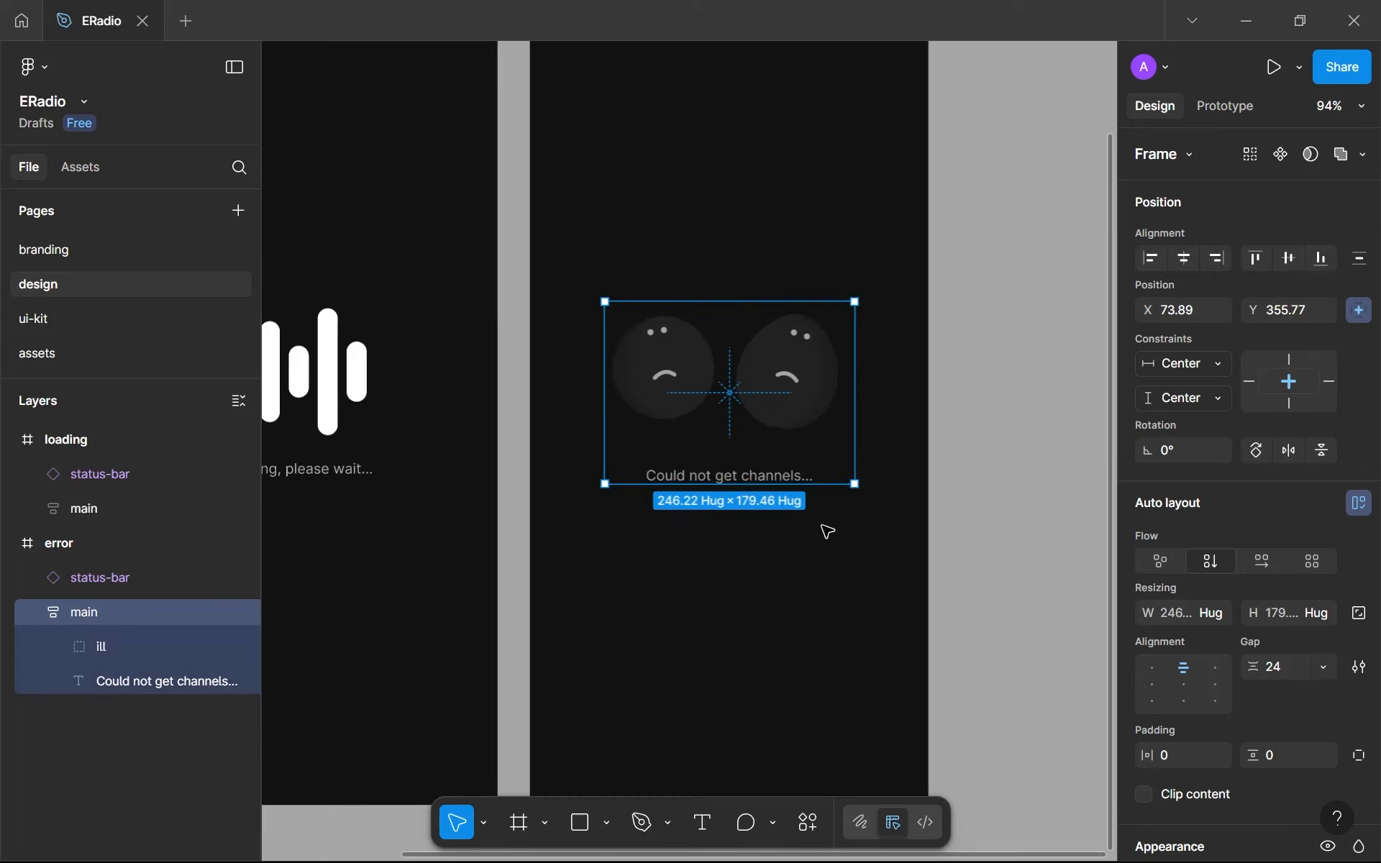
{"action": "scroll", "coordinate": [730, 427], "scroll_direction": "up", "scroll_amount": 5}
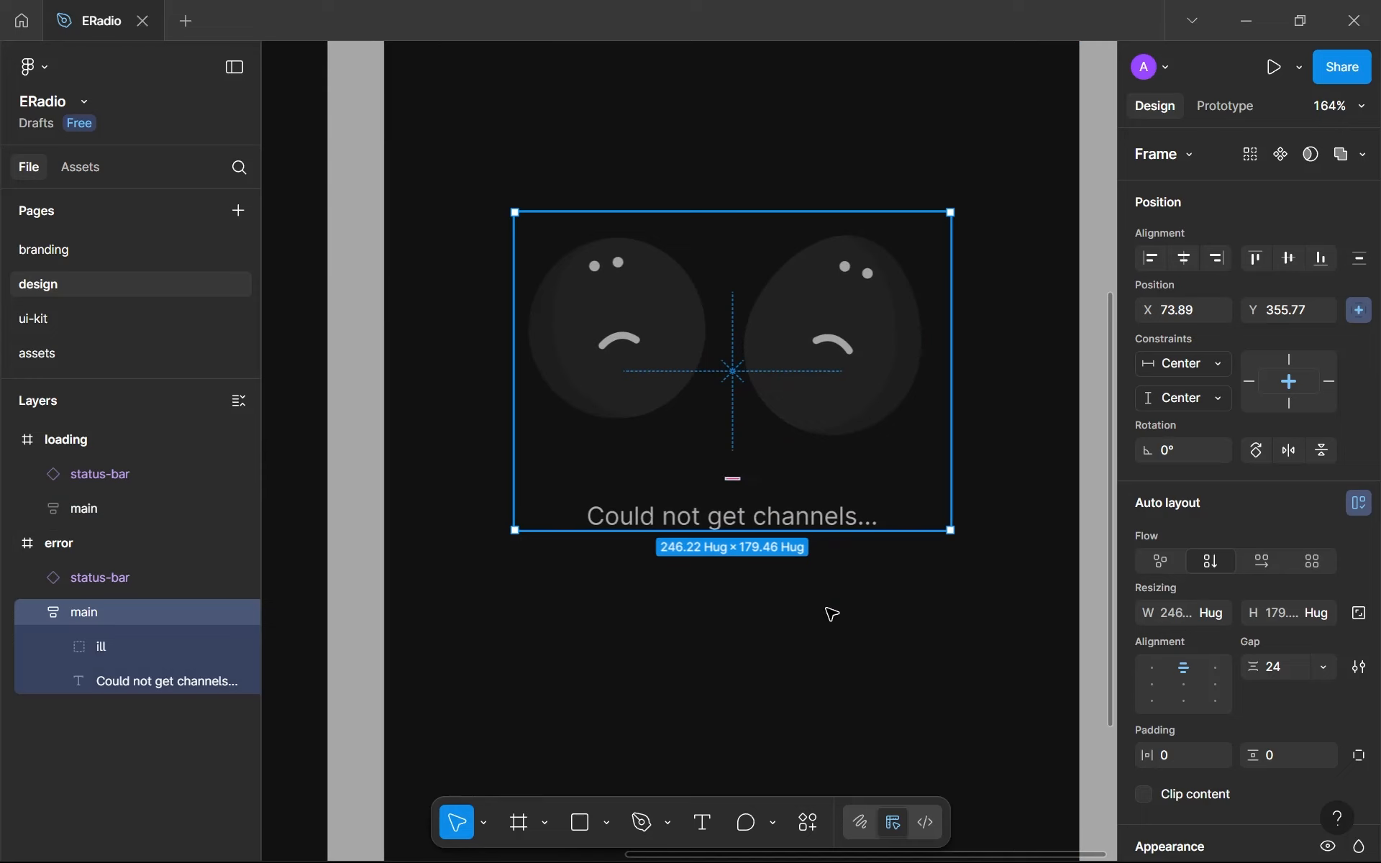
{"action": "left_click", "coordinate": [705, 386]}
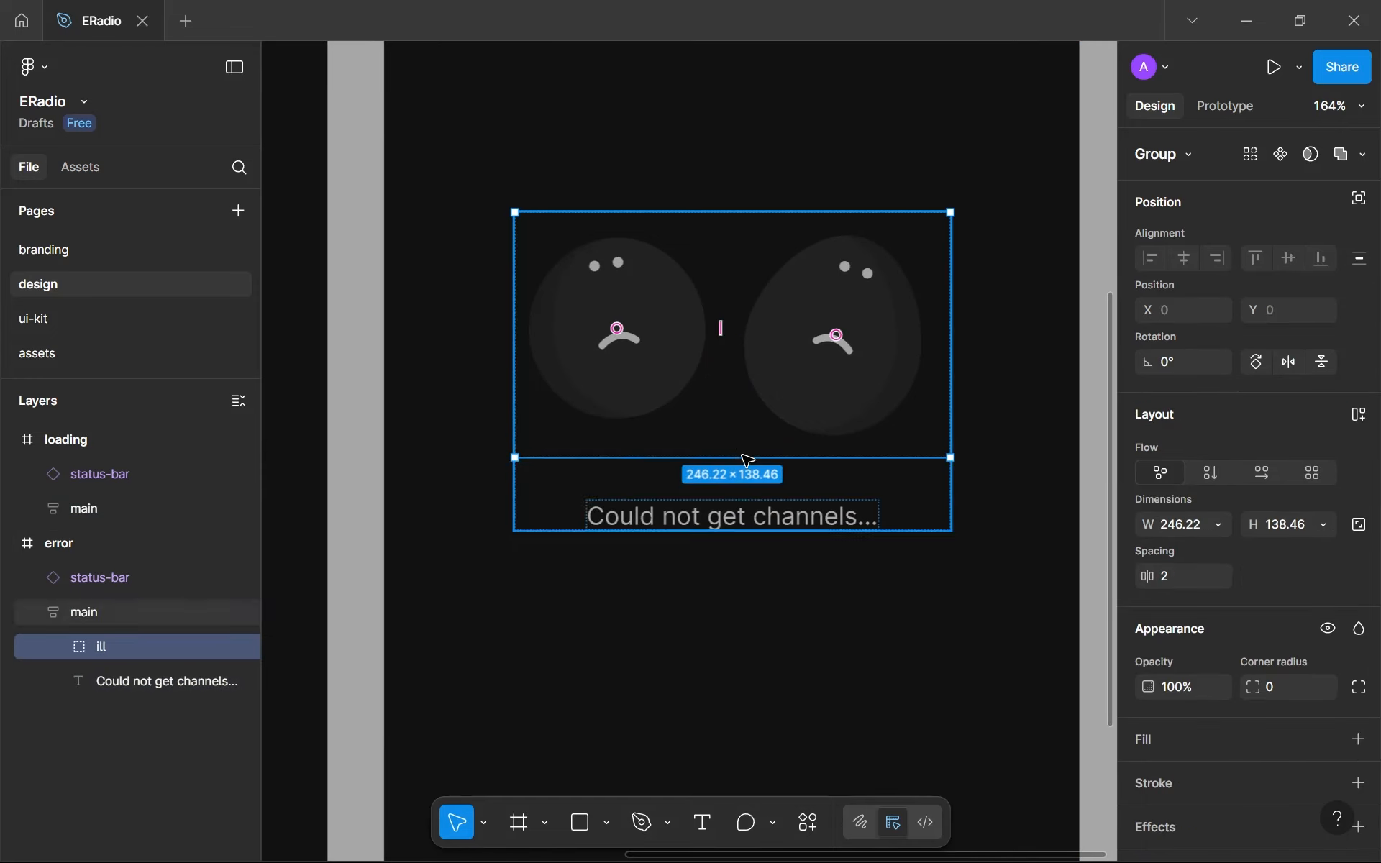
{"action": "scroll", "coordinate": [744, 455], "scroll_direction": "up", "scroll_amount": 4}
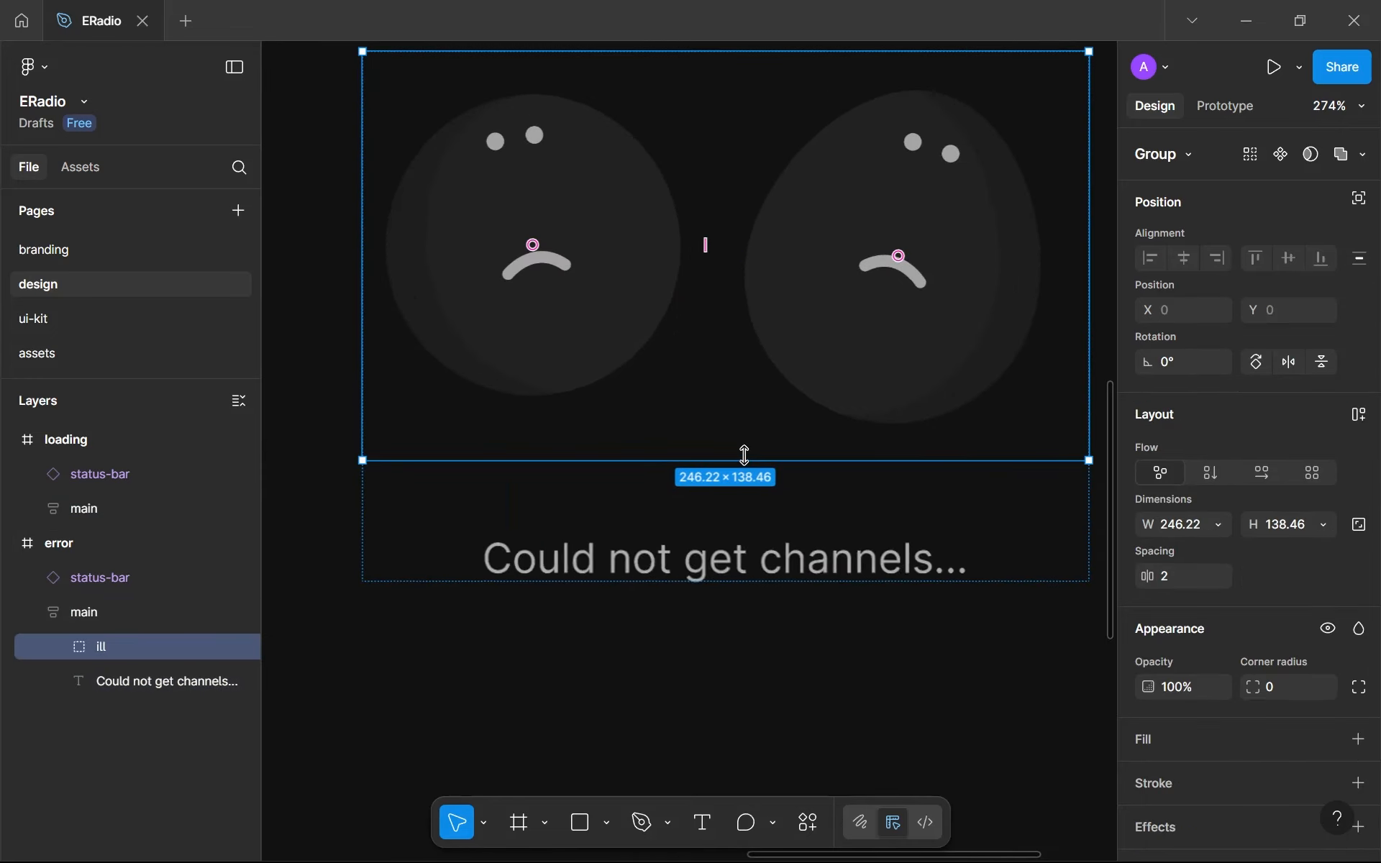
{"action": "left_click", "coordinate": [824, 348]}
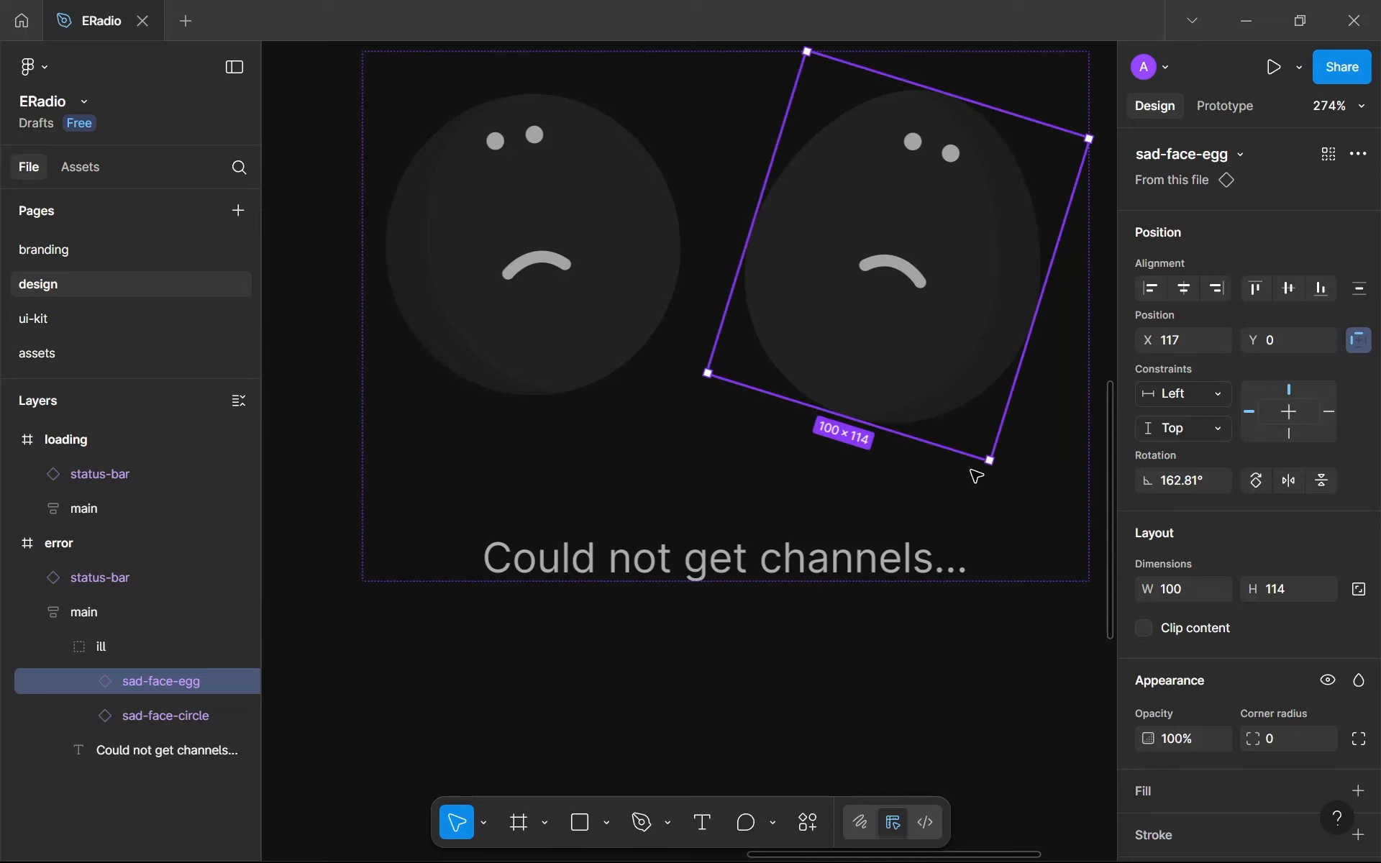
{"action": "left_click", "coordinate": [878, 595]}
{"action": "left_click", "coordinate": [775, 296]}
{"action": "double_click", "coordinate": [798, 305]}
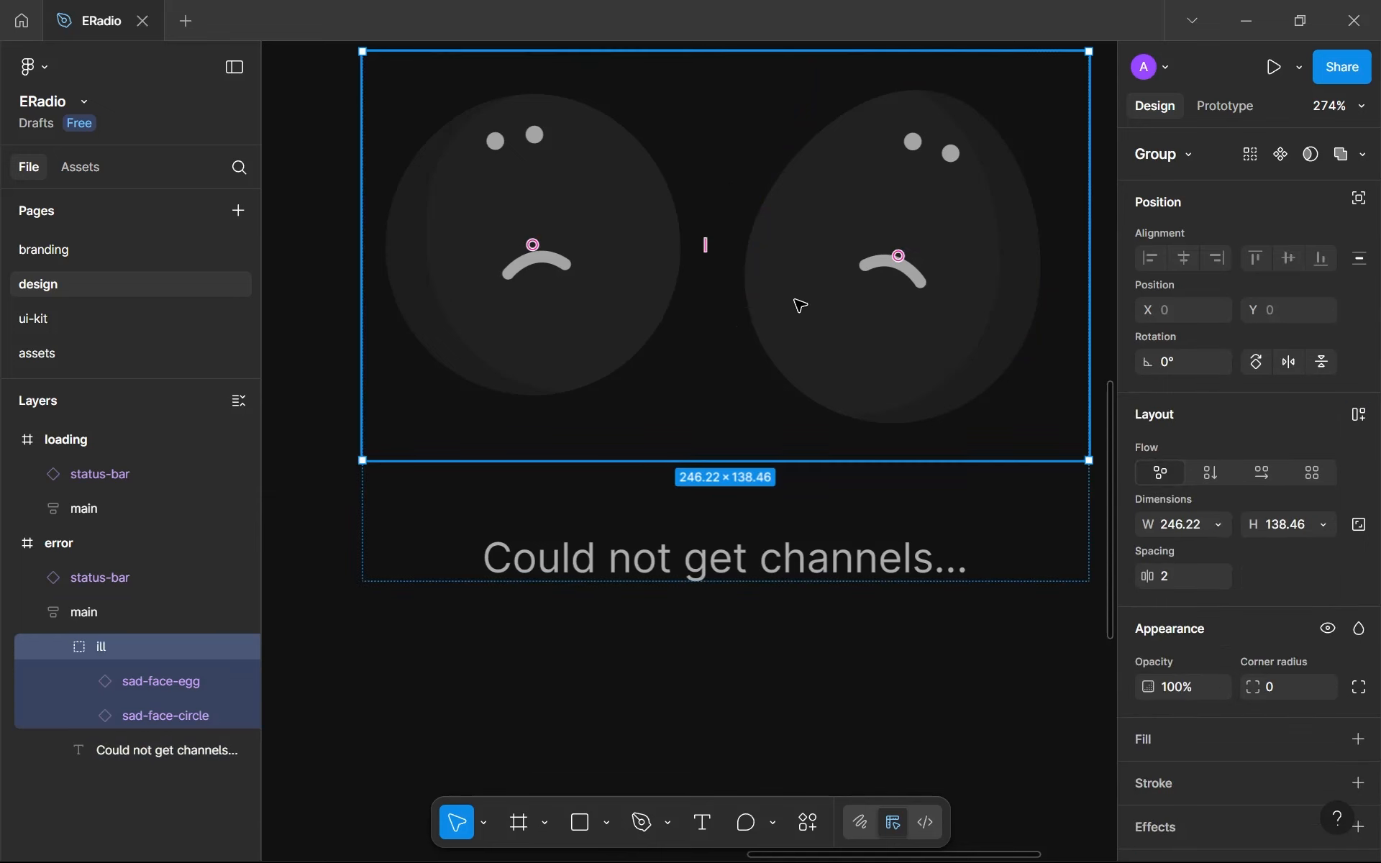
{"action": "left_click_drag", "start_coordinate": [703, 456], "coordinate": [755, 495]}
{"action": "key", "text": "ctrl+z"}
{"action": "key", "text": "ctrl+z"}
{"action": "scroll", "coordinate": [561, 547], "scroll_direction": "down", "scroll_amount": 1}
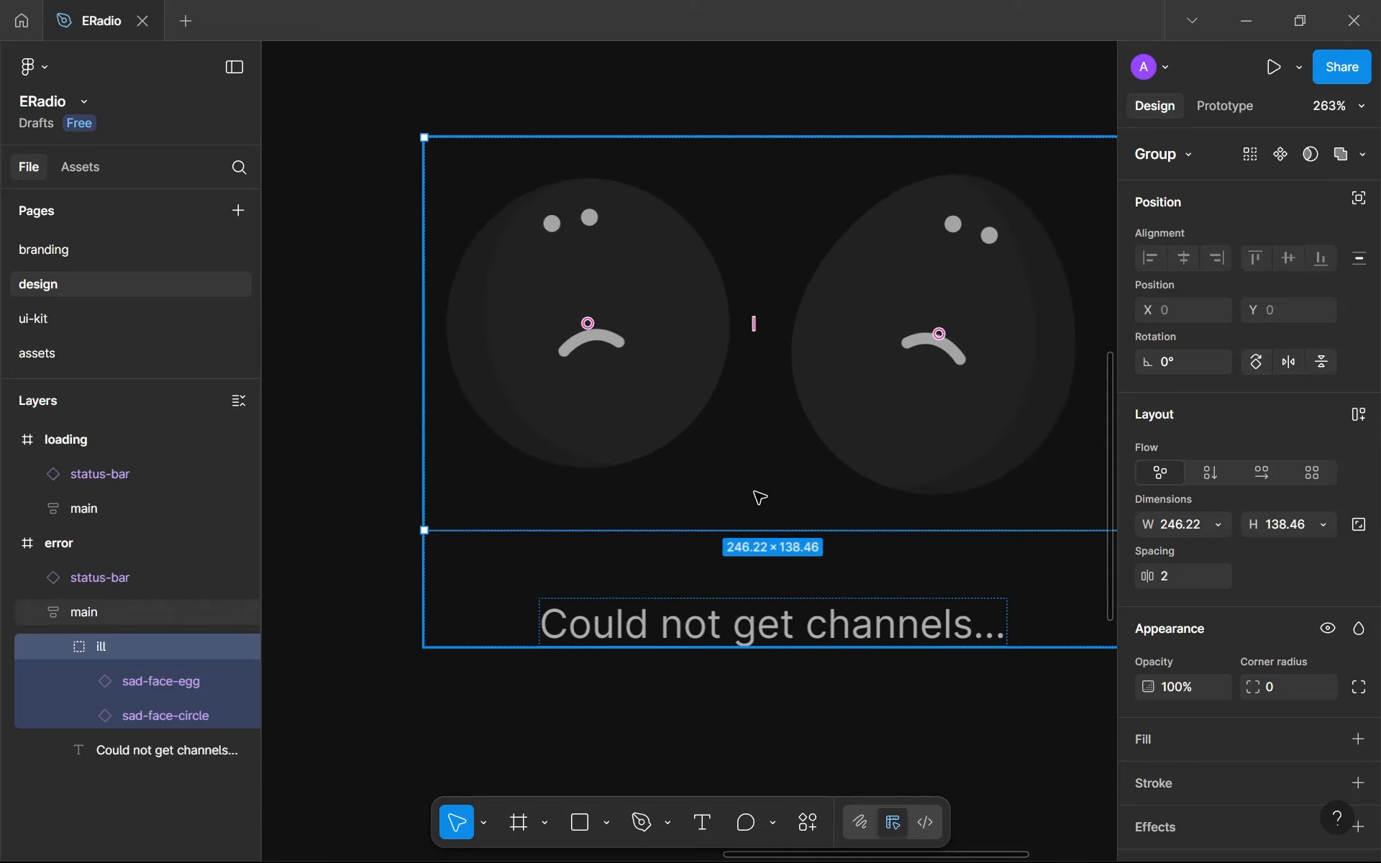
{"action": "scroll", "coordinate": [760, 498], "scroll_direction": "right", "scroll_amount": 1}
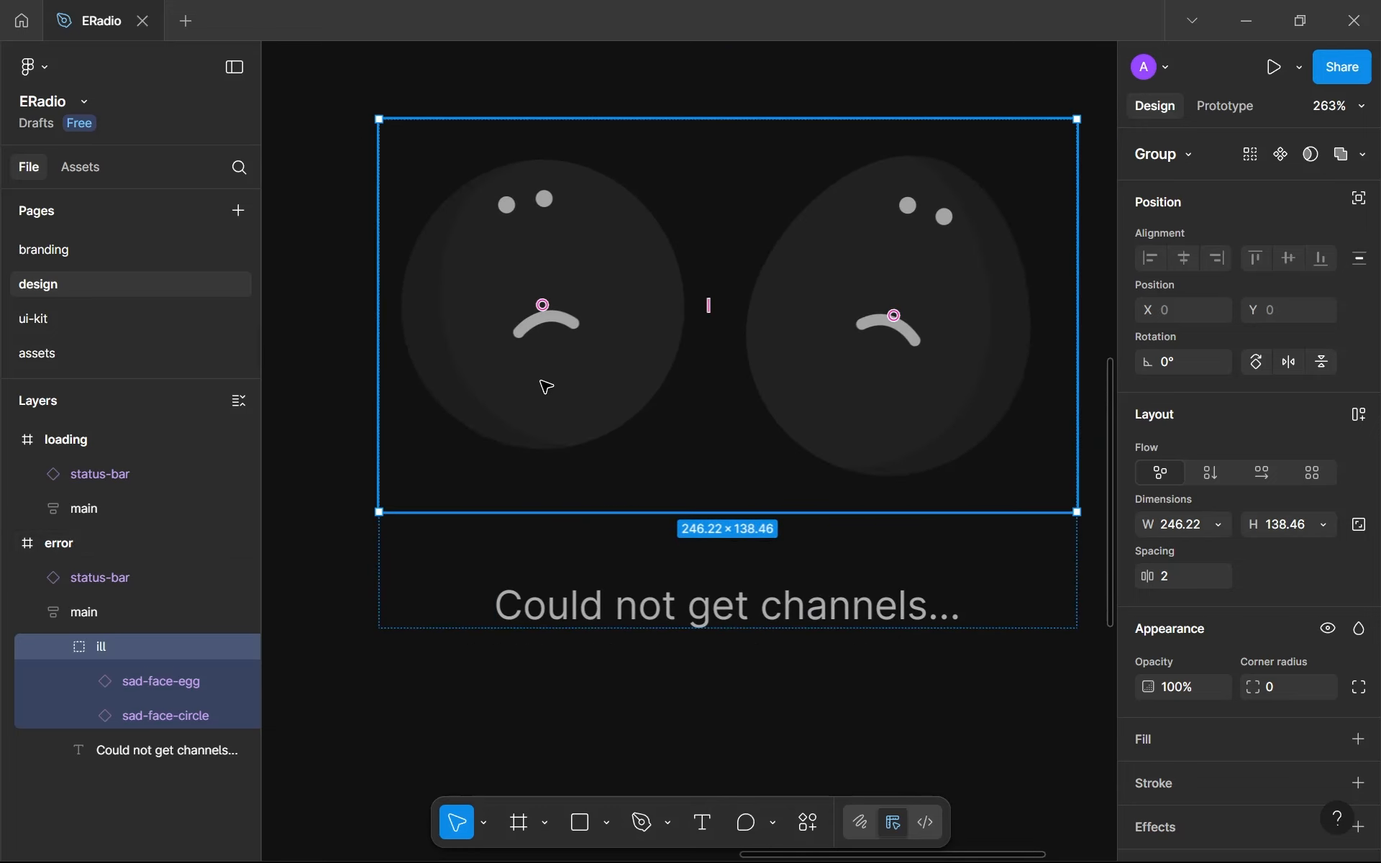
{"action": "double_click", "coordinate": [545, 386]}
{"action": "left_click", "coordinate": [883, 398], "text": "shift"}
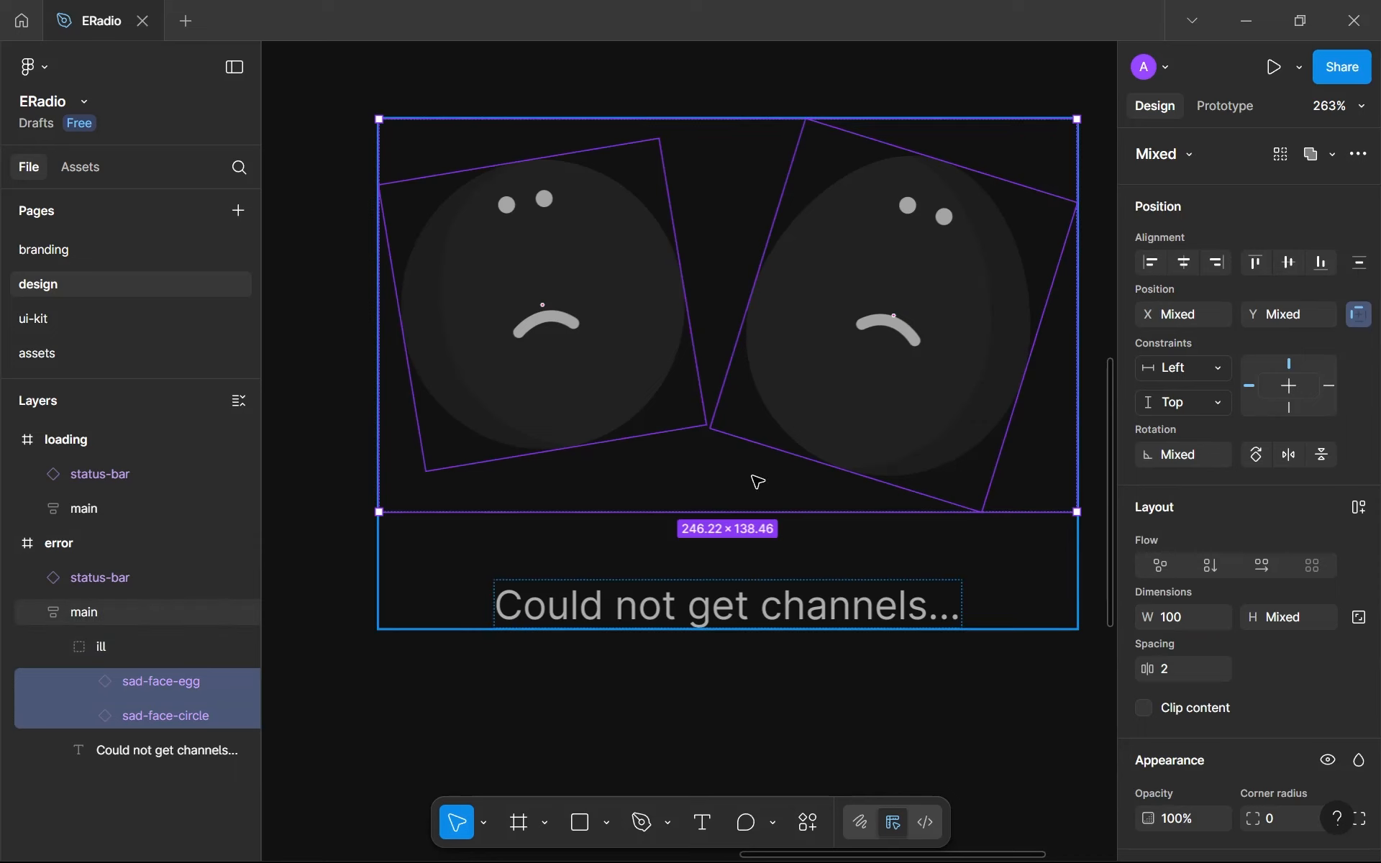
{"action": "left_click", "coordinate": [622, 646]}
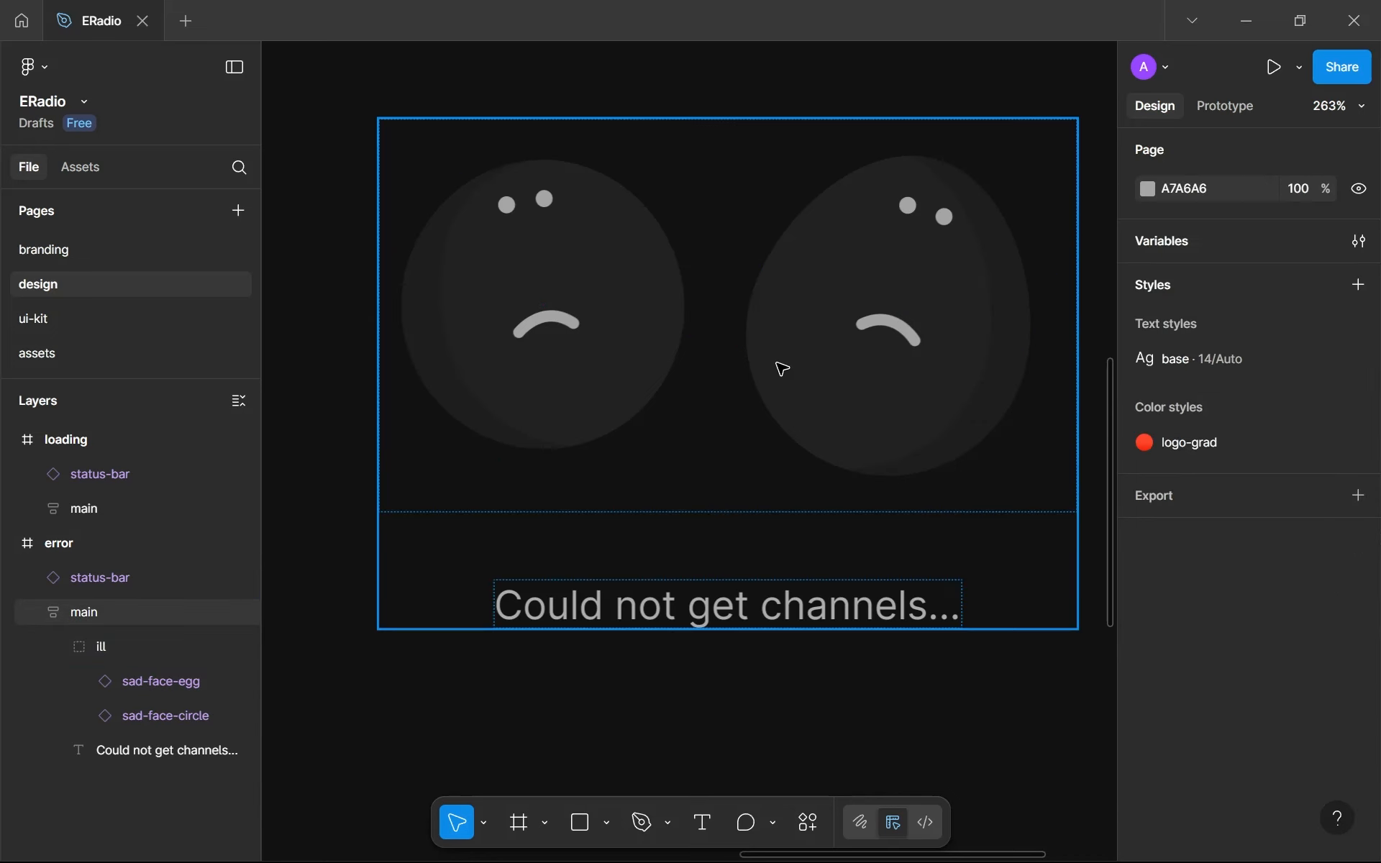
- Wrap the sad-face illustration above the error message in a frame
{"action": "left_click", "coordinate": [782, 369]}
{"action": "right_click", "coordinate": [807, 368]}
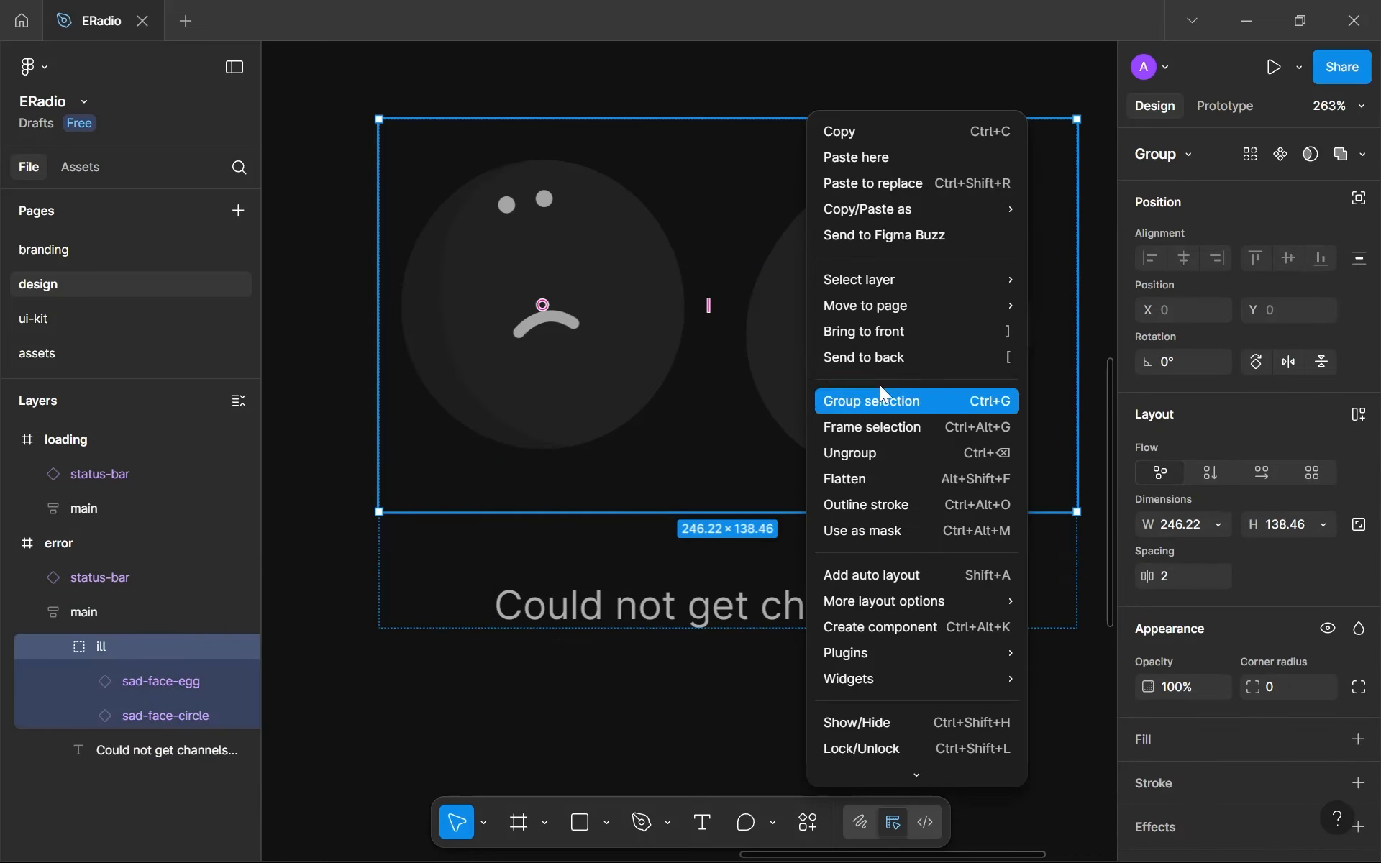
{"action": "left_click", "coordinate": [866, 429]}
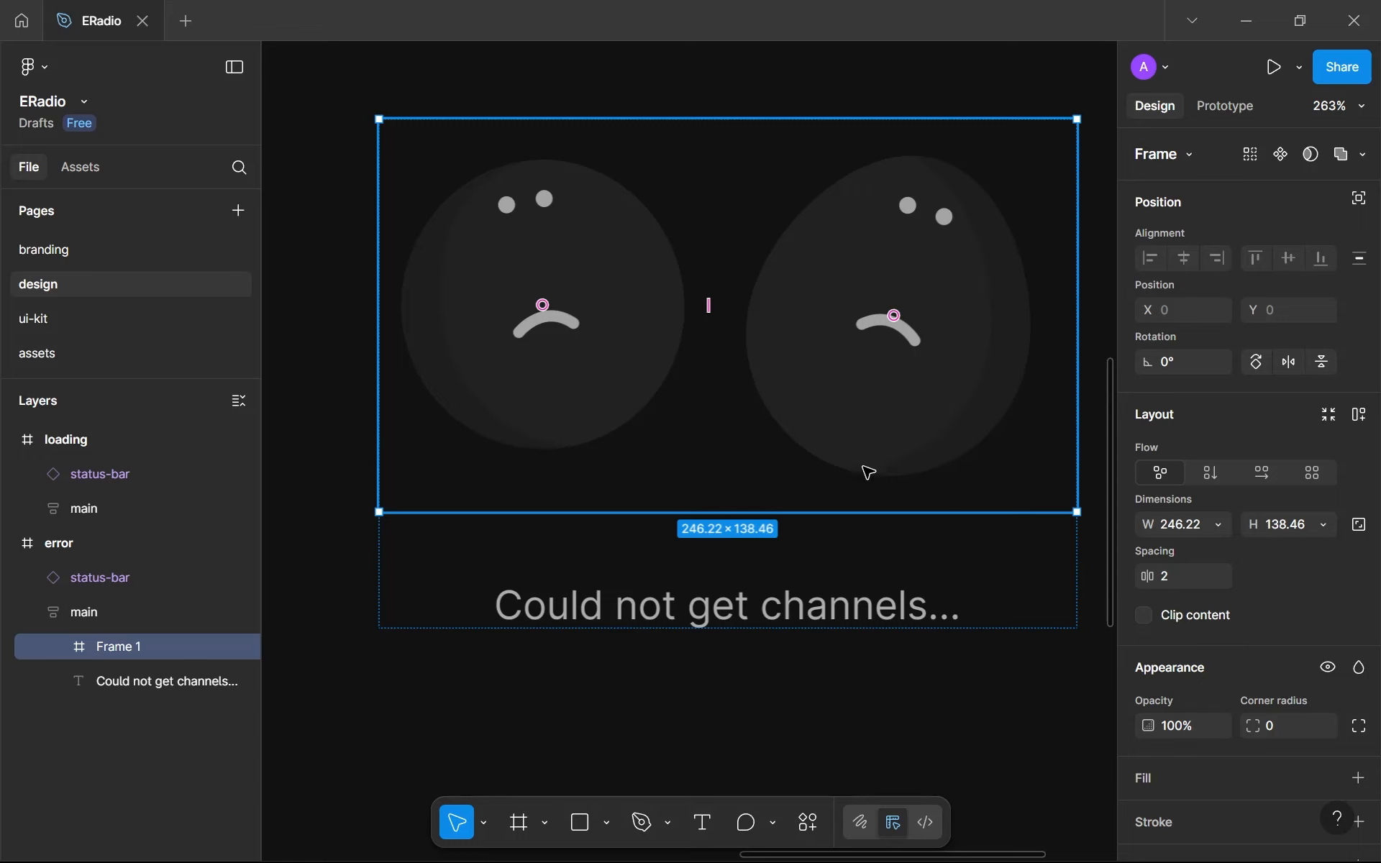
- Reduce the height of the frame around the two sad faces to 126 so its lower edge meets the egg-shaped face
{"action": "left_click_drag", "start_coordinate": [823, 502], "coordinate": [844, 499]}
{"action": "key", "text": "ctrl+z"}
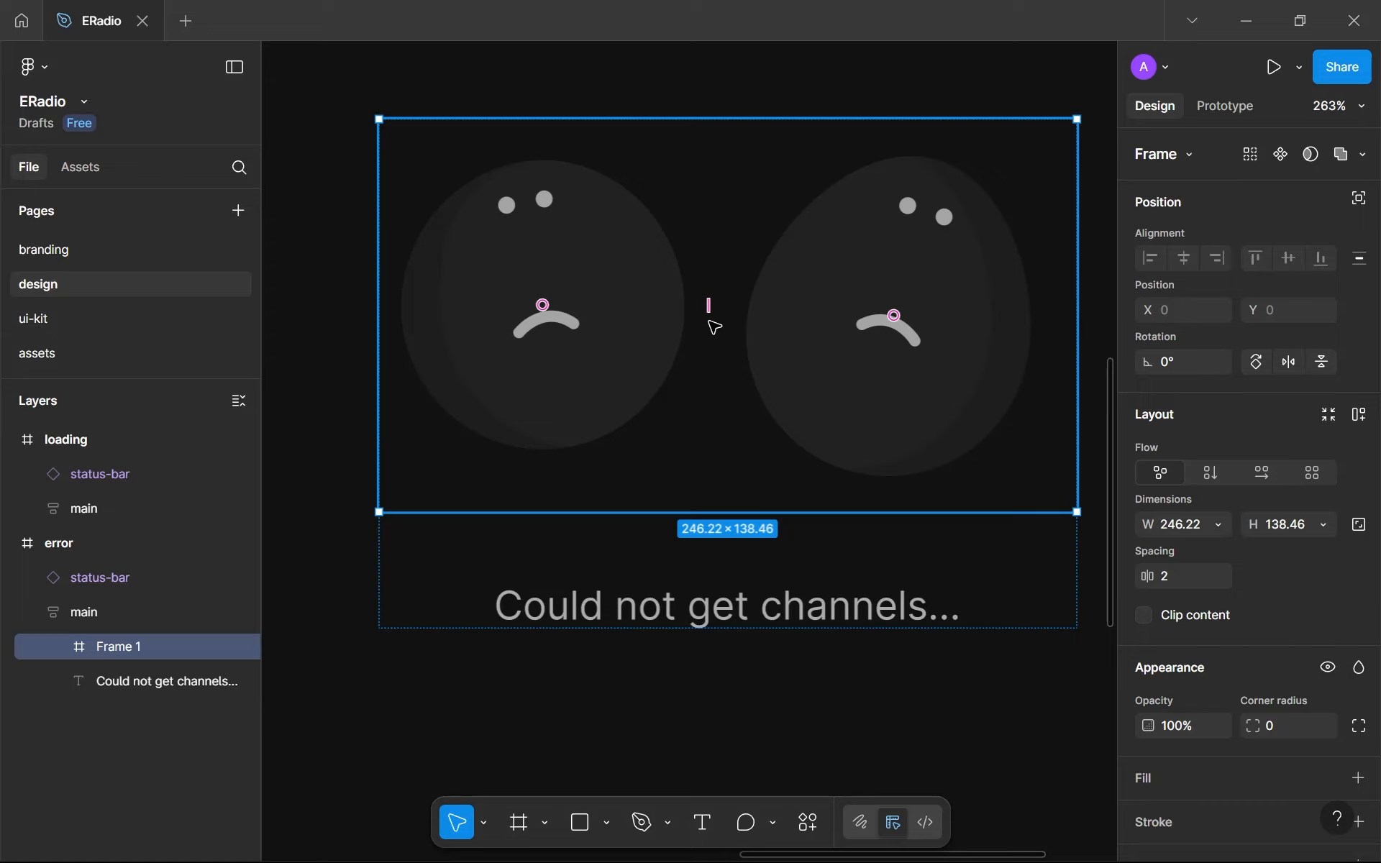
{"action": "left_click_drag", "start_coordinate": [691, 510], "coordinate": [681, 478]}
{"action": "scroll", "coordinate": [679, 478], "scroll_direction": "up", "scroll_amount": 10}
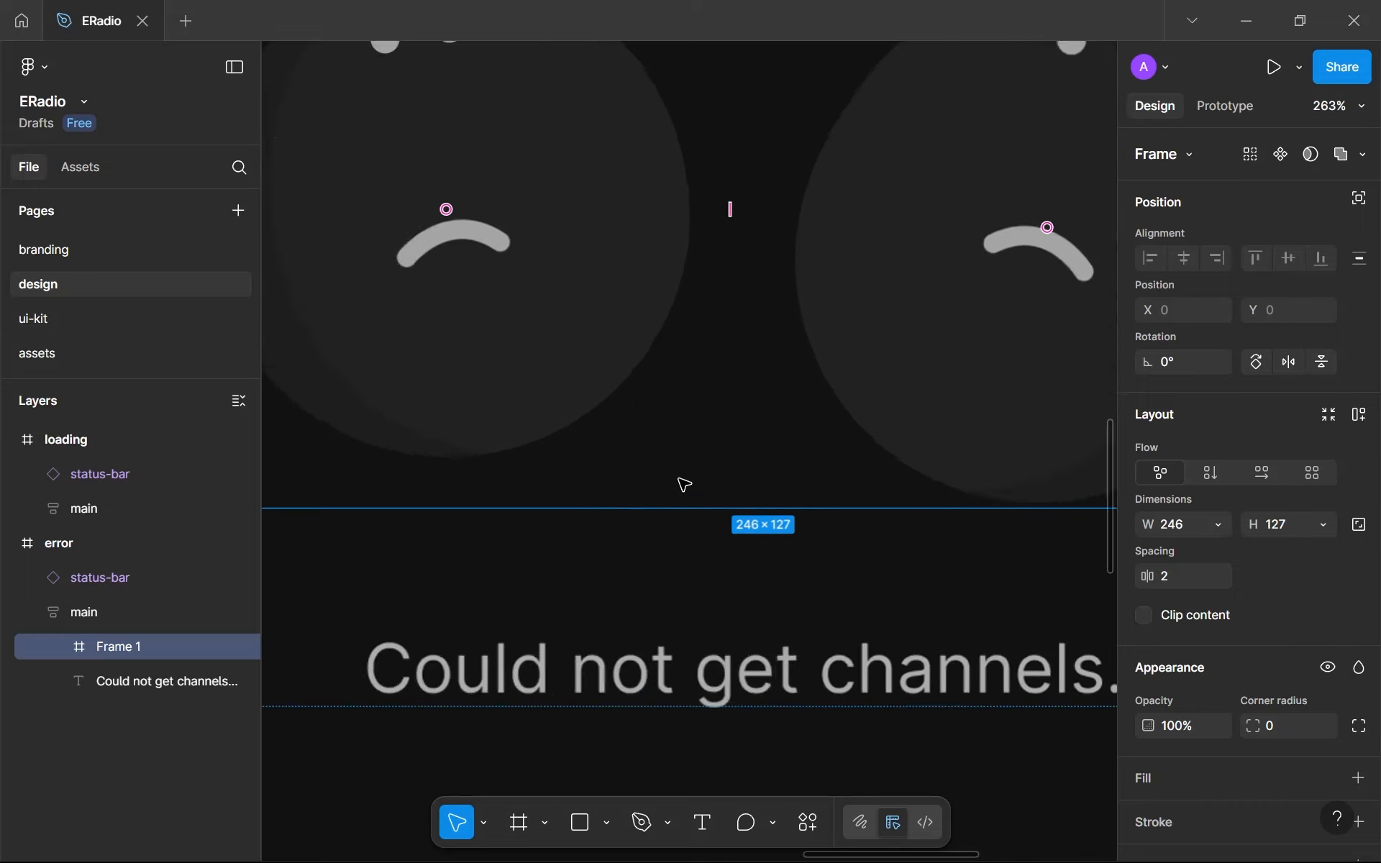
{"action": "scroll", "coordinate": [833, 450], "scroll_direction": "up", "scroll_amount": 8}
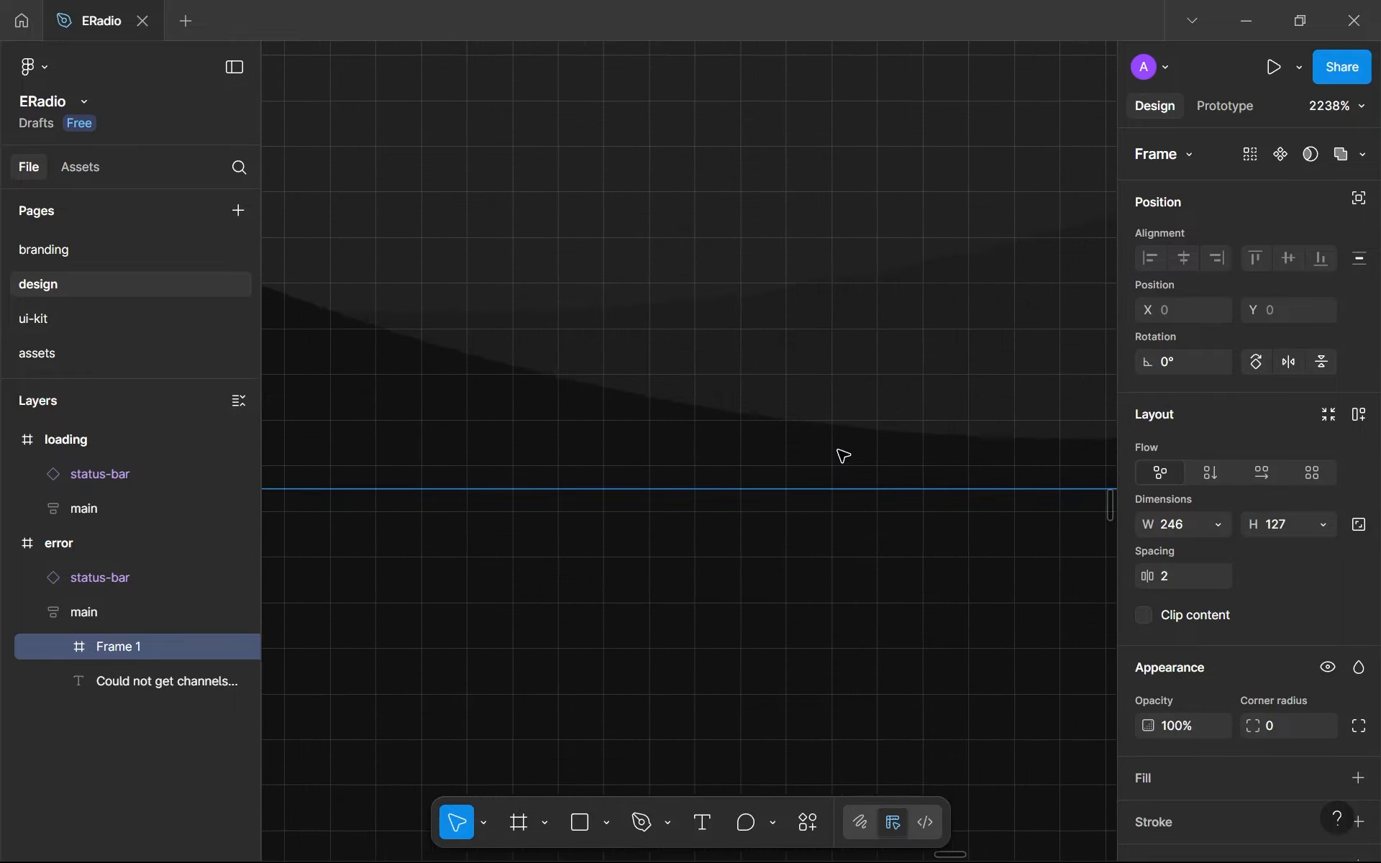
{"action": "left_click_drag", "start_coordinate": [729, 459], "coordinate": [720, 454]}
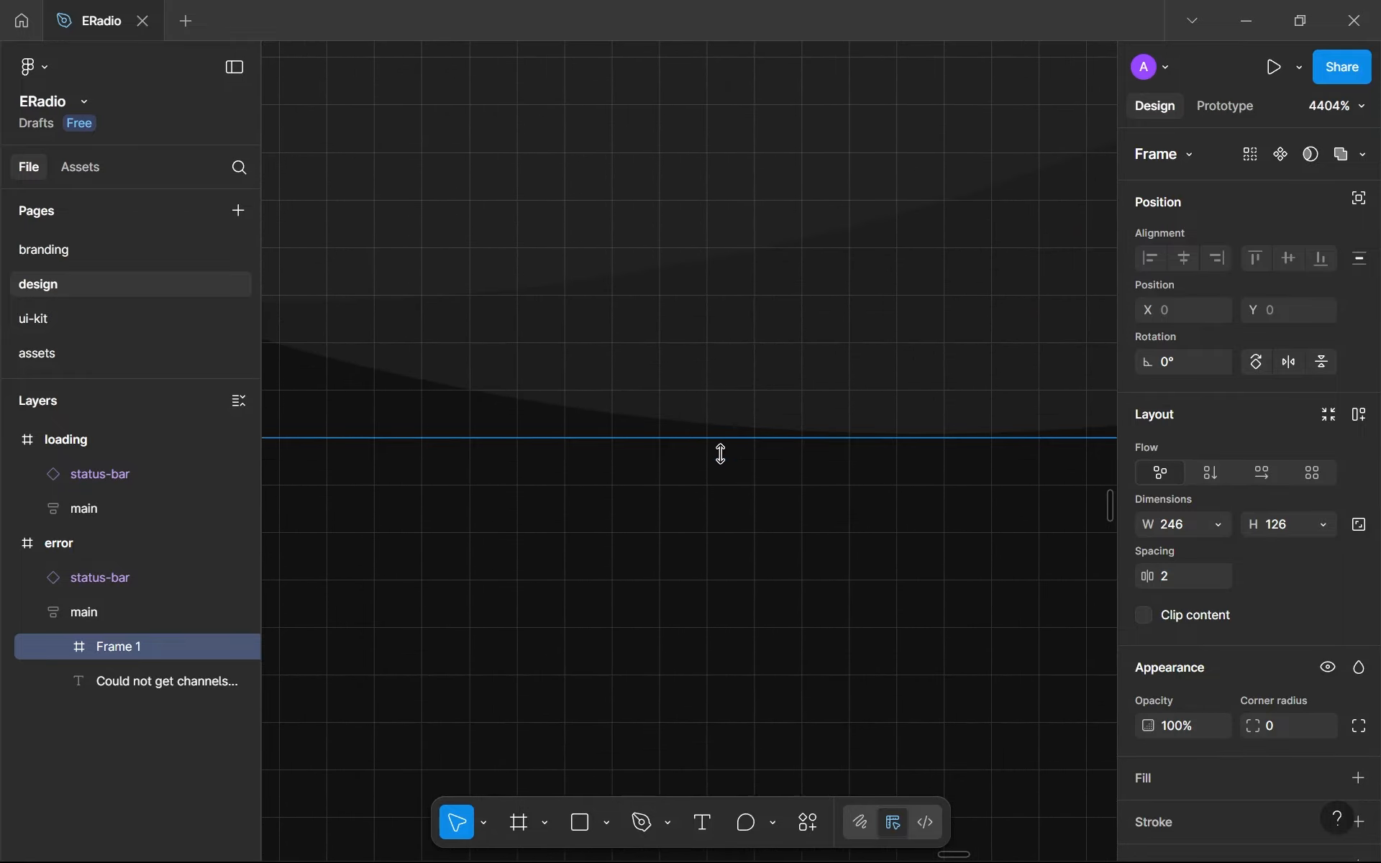
{"action": "scroll", "coordinate": [723, 457], "scroll_direction": "down", "scroll_amount": 20}
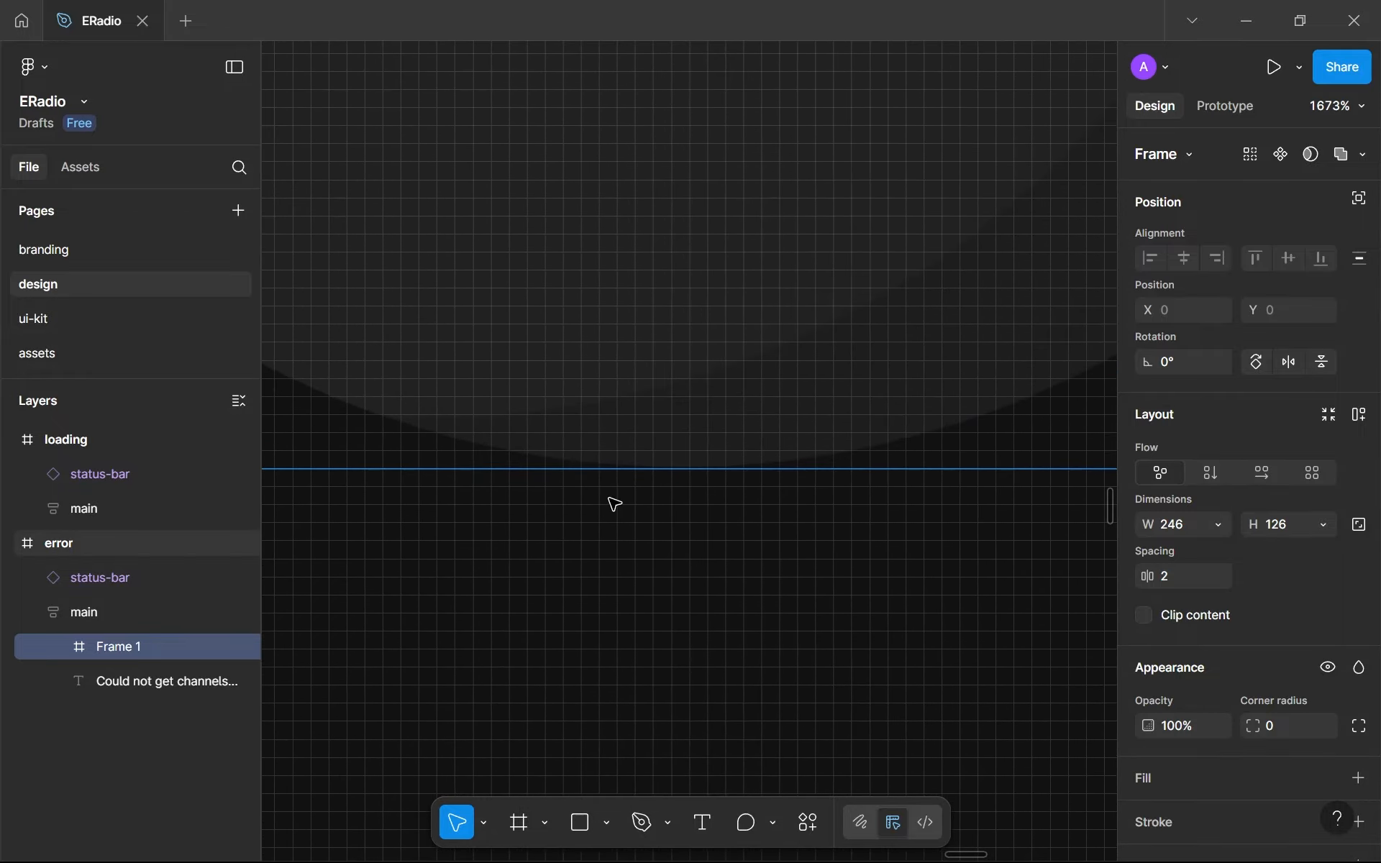
{"action": "key", "text": "shift+2"}
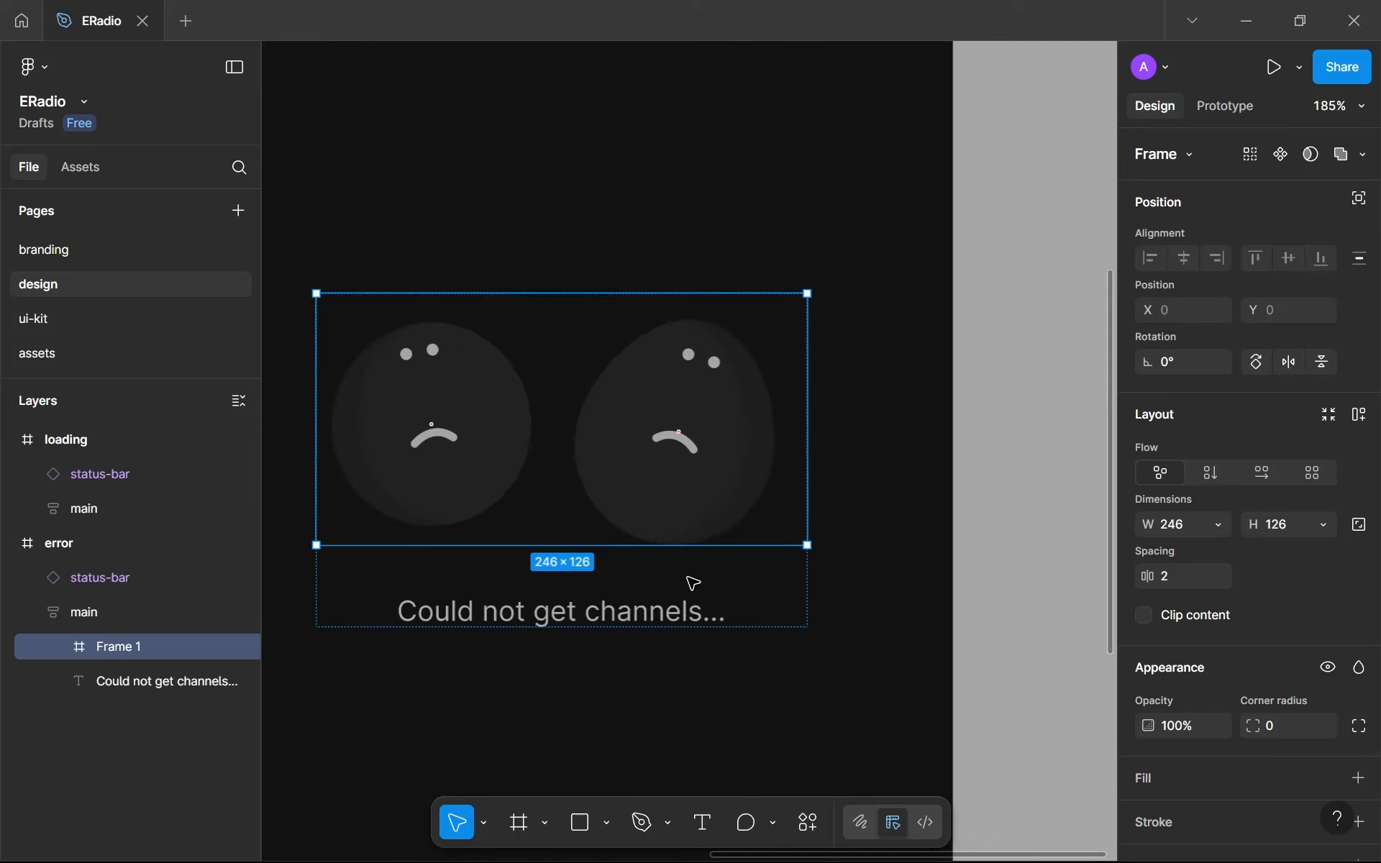
- Rename the frame around the two sad faces as ill
{"action": "left_click", "coordinate": [754, 729]}
{"action": "double_click", "coordinate": [848, 354]}
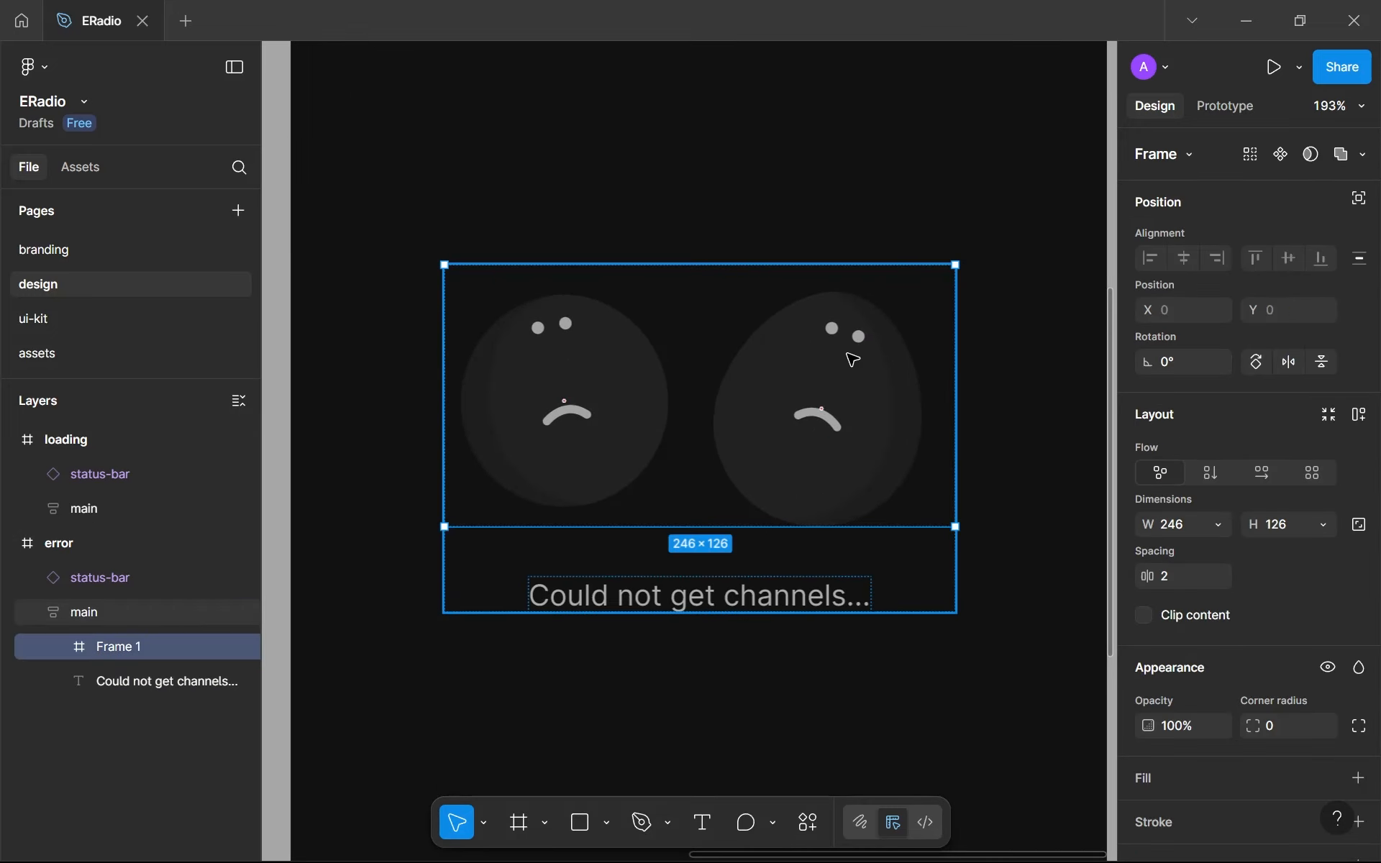
{"action": "left_click", "coordinate": [59, 646]}
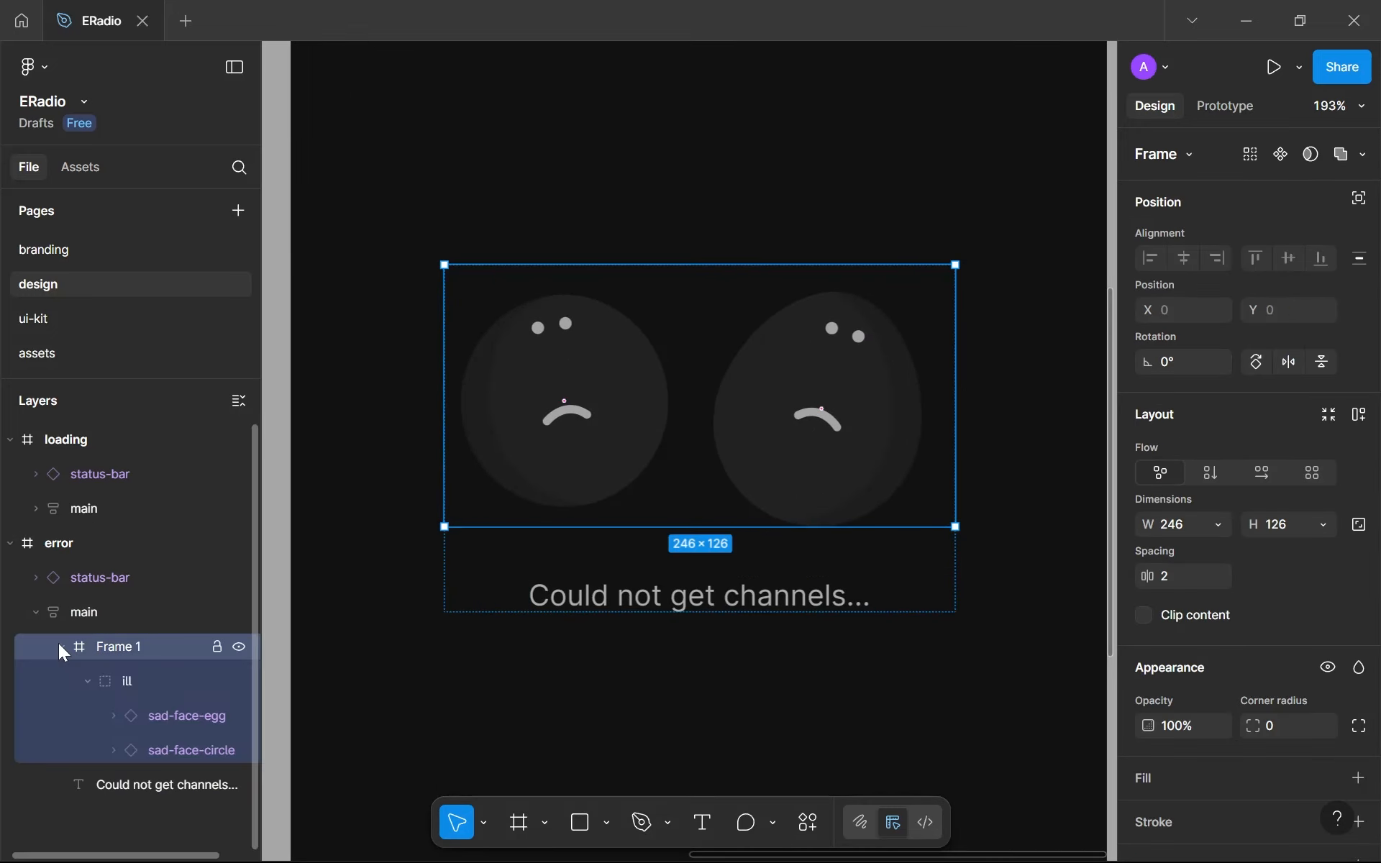
{"action": "double_click", "coordinate": [140, 636]}
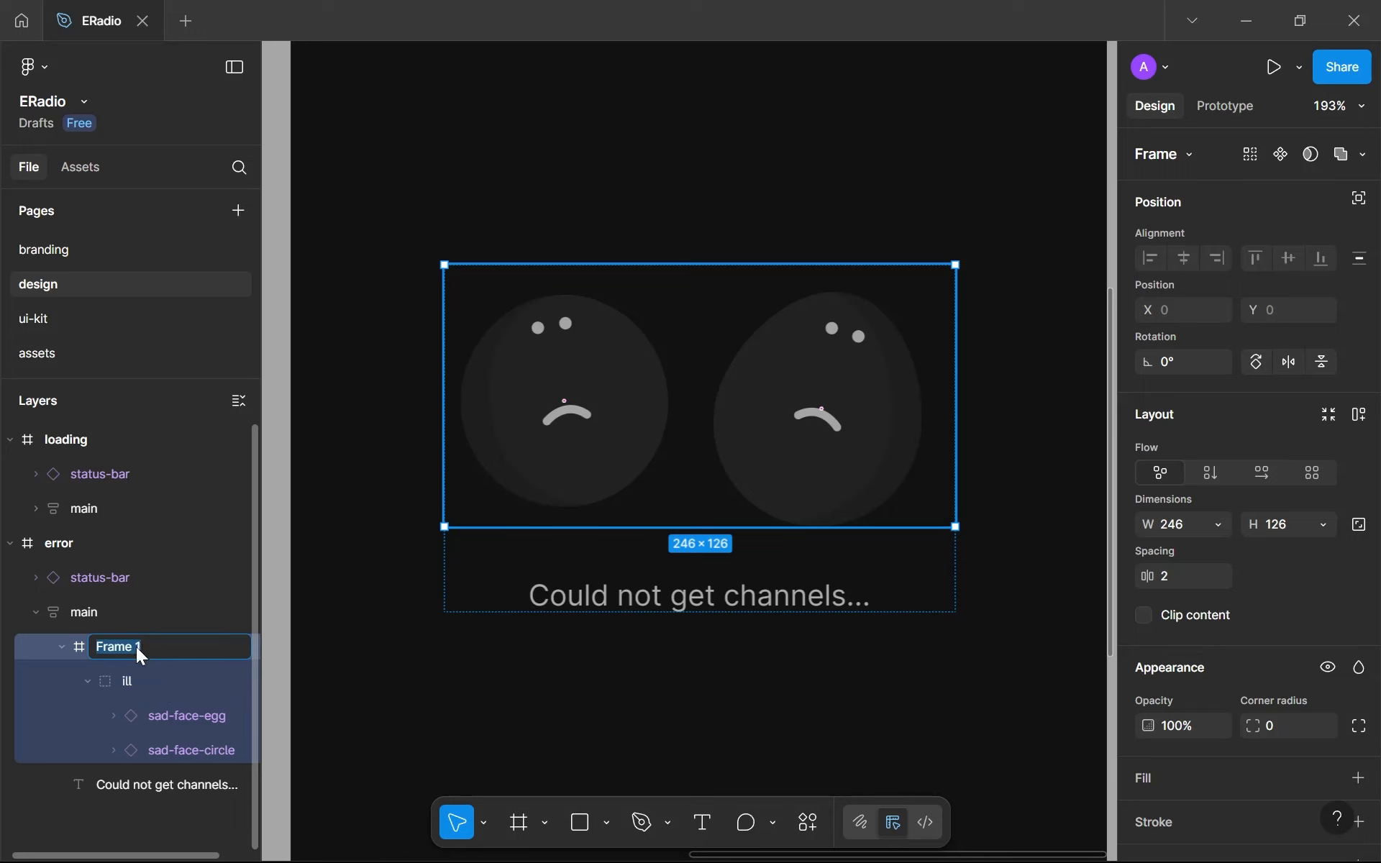
{"action": "type", "text": "ill"}
{"action": "key", "text": "Return"}
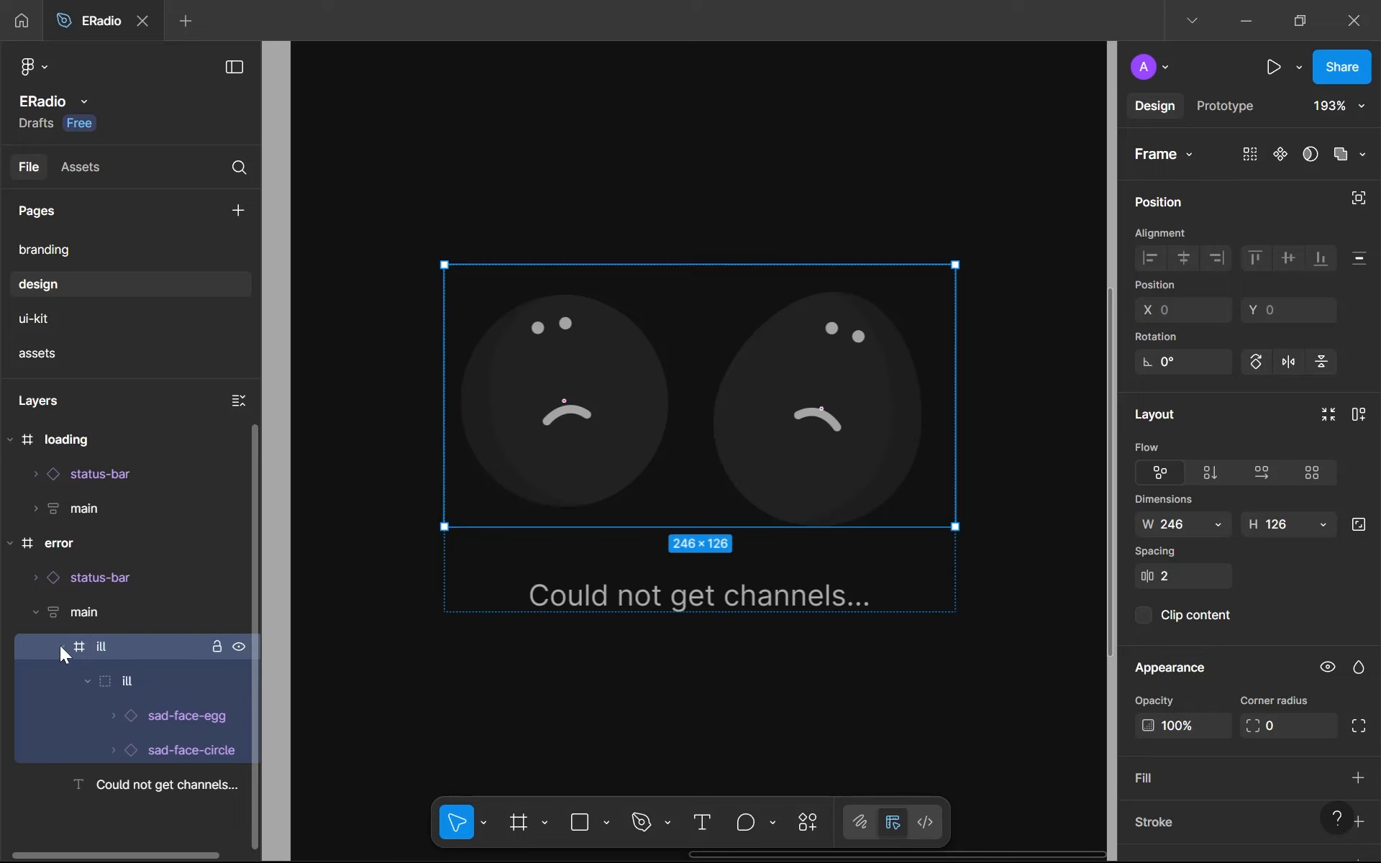
- Ungroup the nested ill group inside the ill frame and enable clip content on the frame
{"action": "left_click", "coordinate": [130, 680]}
{"action": "right_click", "coordinate": [130, 680]}
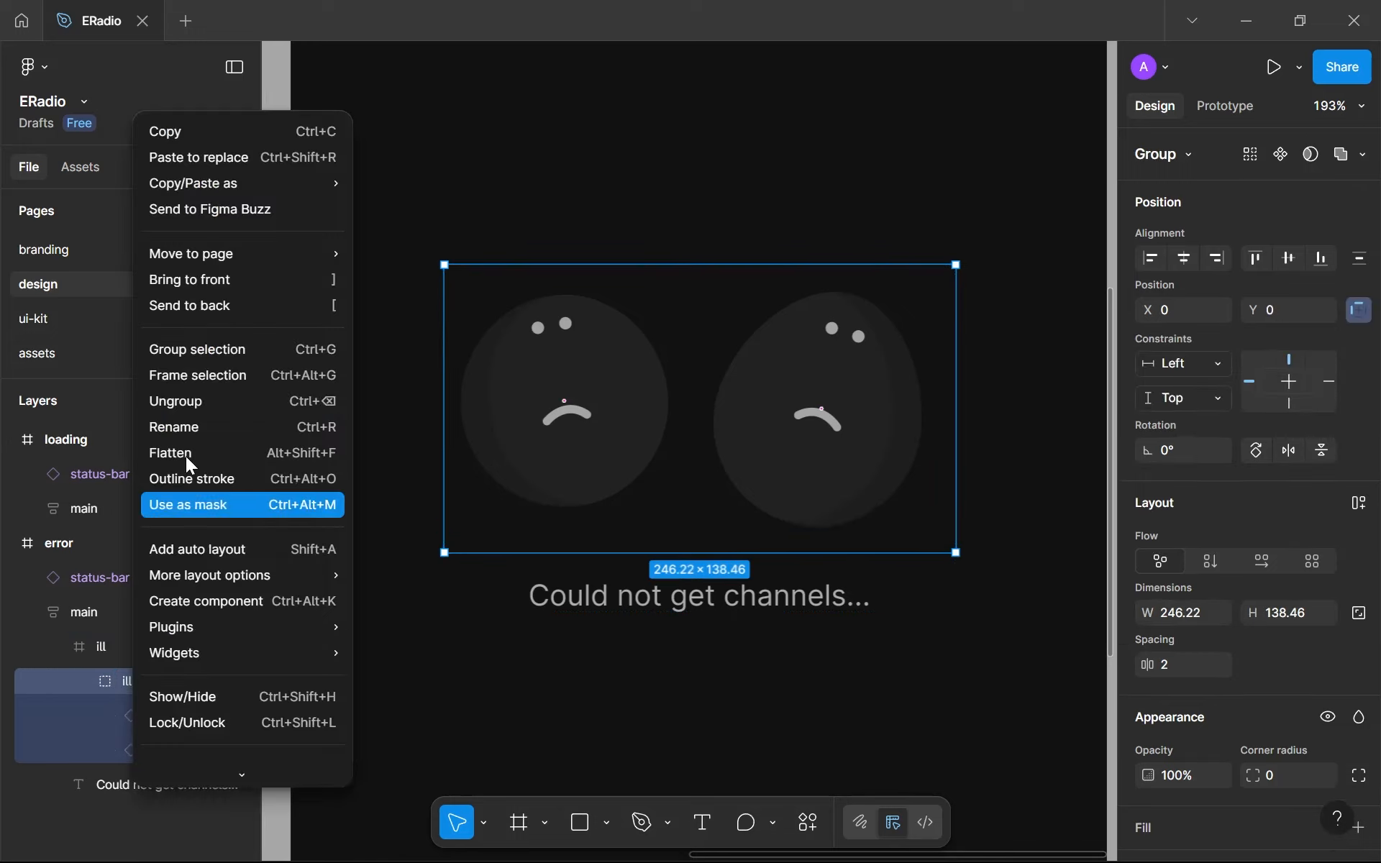
{"action": "left_click", "coordinate": [221, 400]}
{"action": "left_click", "coordinate": [99, 637]}
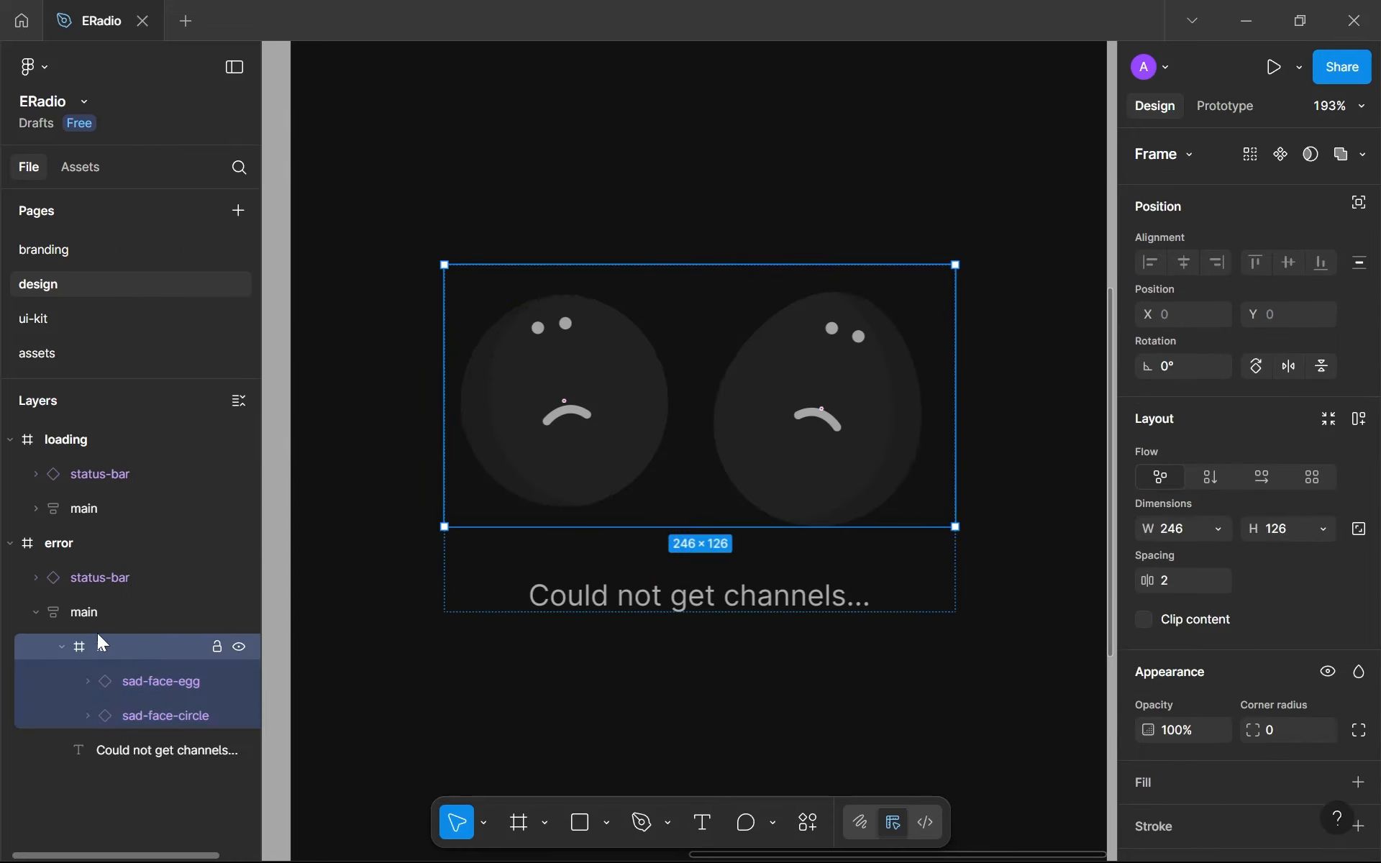
{"action": "left_click", "coordinate": [61, 647]}
{"action": "left_click", "coordinate": [1145, 619]}
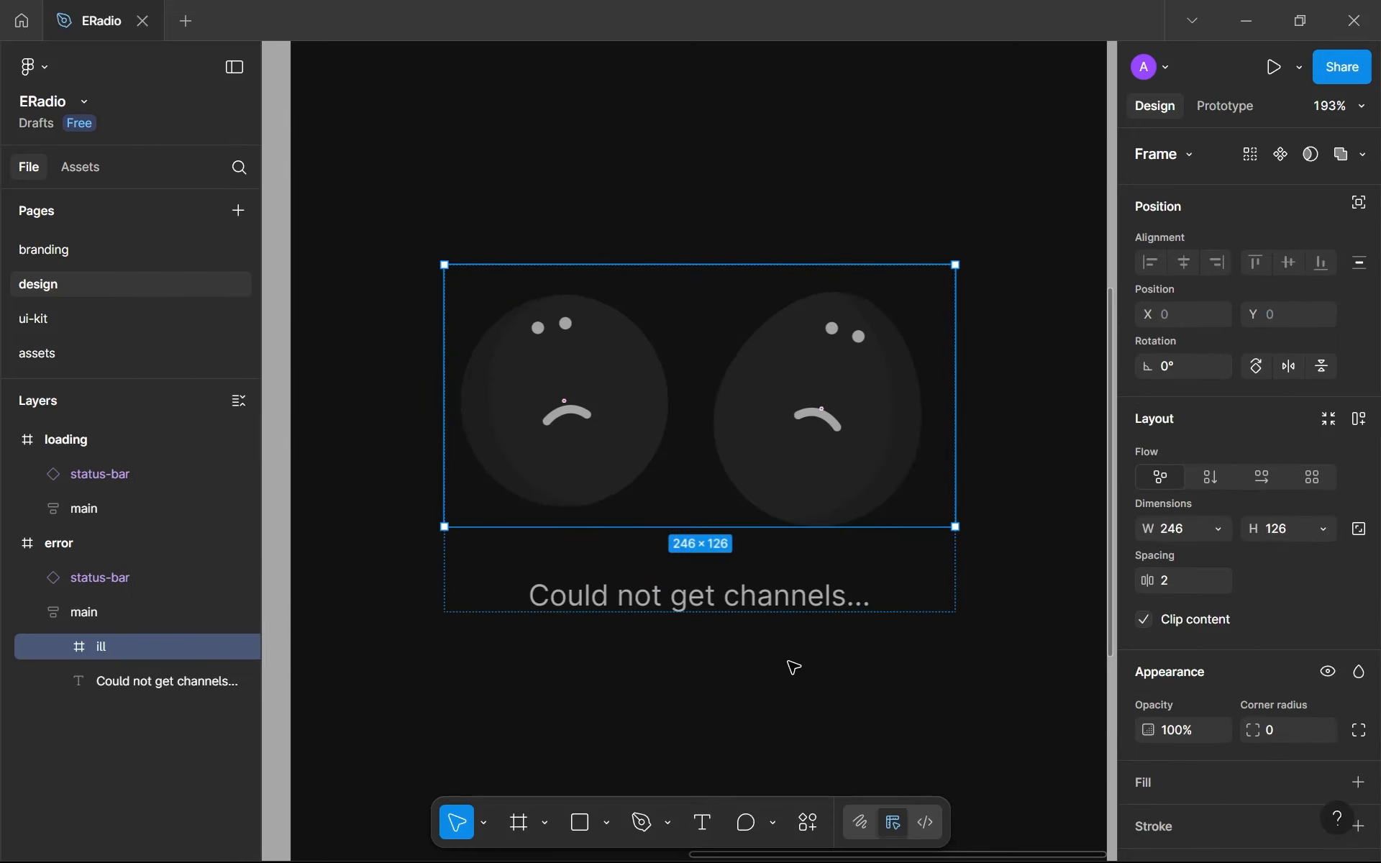
{"action": "left_click", "coordinate": [674, 661]}
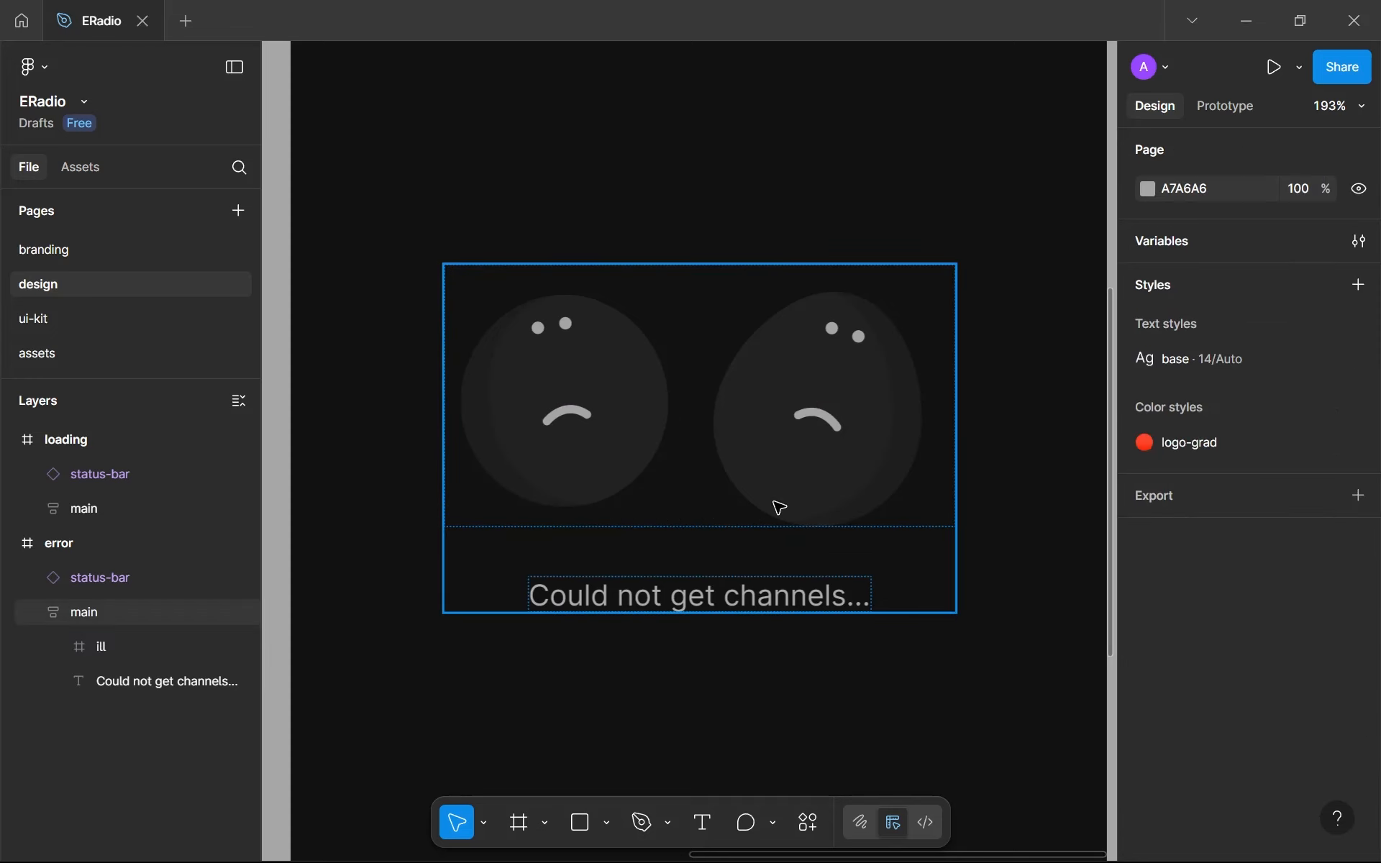
- Try enlarging the egg-shaped sad face beyond the ill frame to test the clipping
{"action": "double_click", "coordinate": [840, 414]}
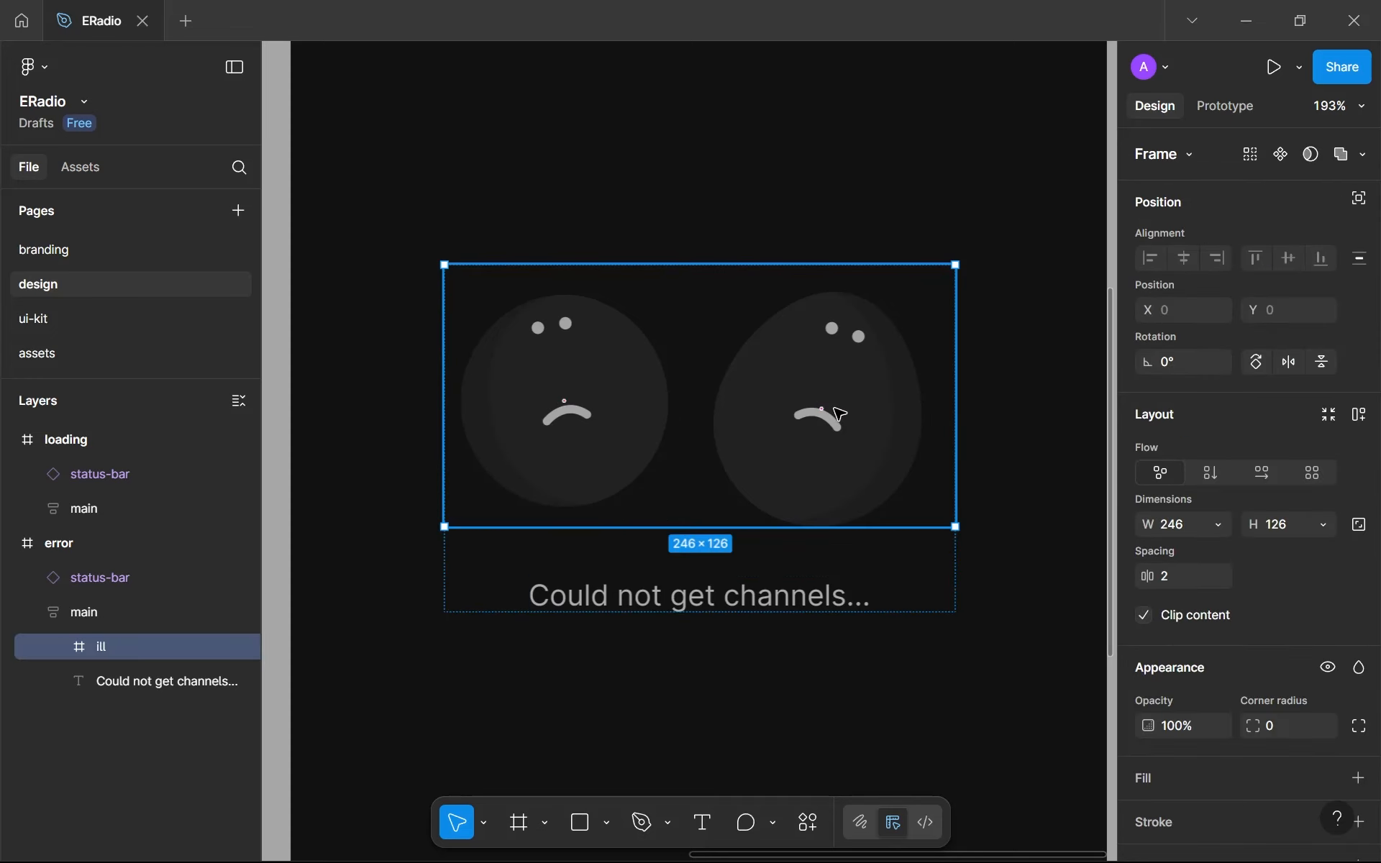
{"action": "left_click", "coordinate": [801, 443]}
{"action": "left_click", "coordinate": [633, 432], "text": "shift"}
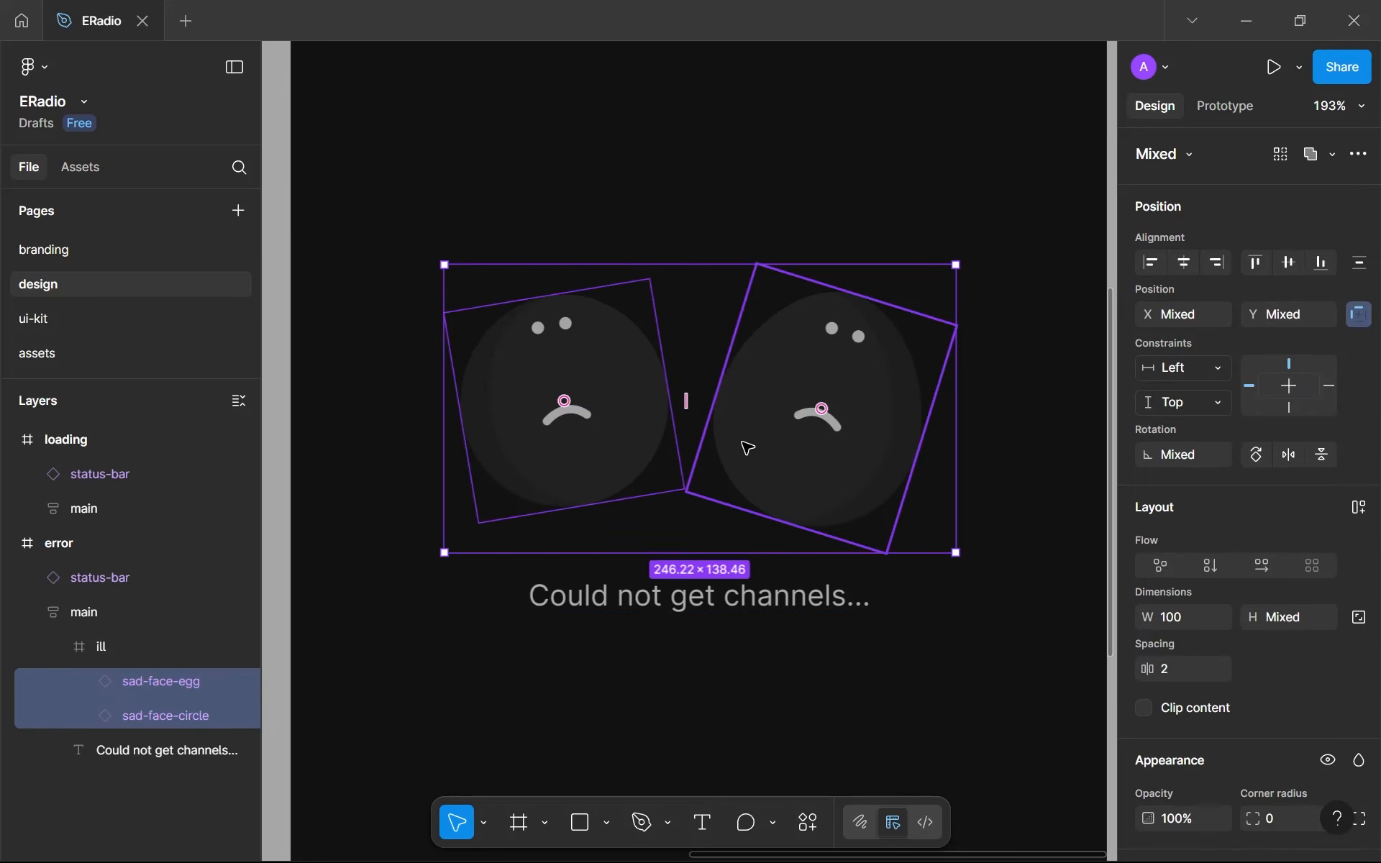
{"action": "left_click", "coordinate": [684, 248]}
{"action": "left_click", "coordinate": [796, 338]}
{"action": "left_click", "coordinate": [822, 325]}
{"action": "left_click", "coordinate": [823, 325]}
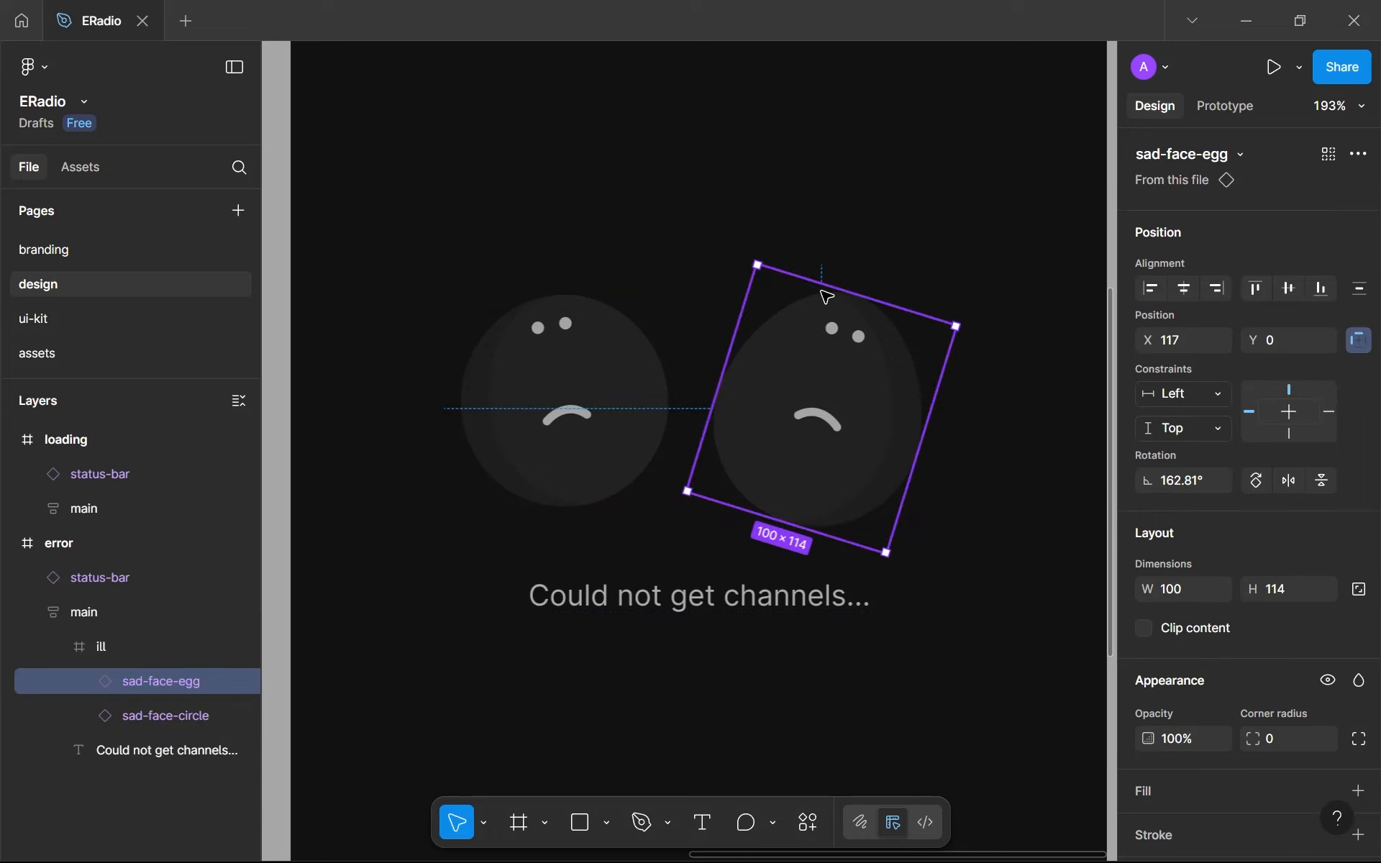
{"action": "left_click_drag", "start_coordinate": [823, 284], "coordinate": [852, 185]}
{"action": "scroll", "coordinate": [975, 277], "scroll_direction": "up", "scroll_amount": 10}
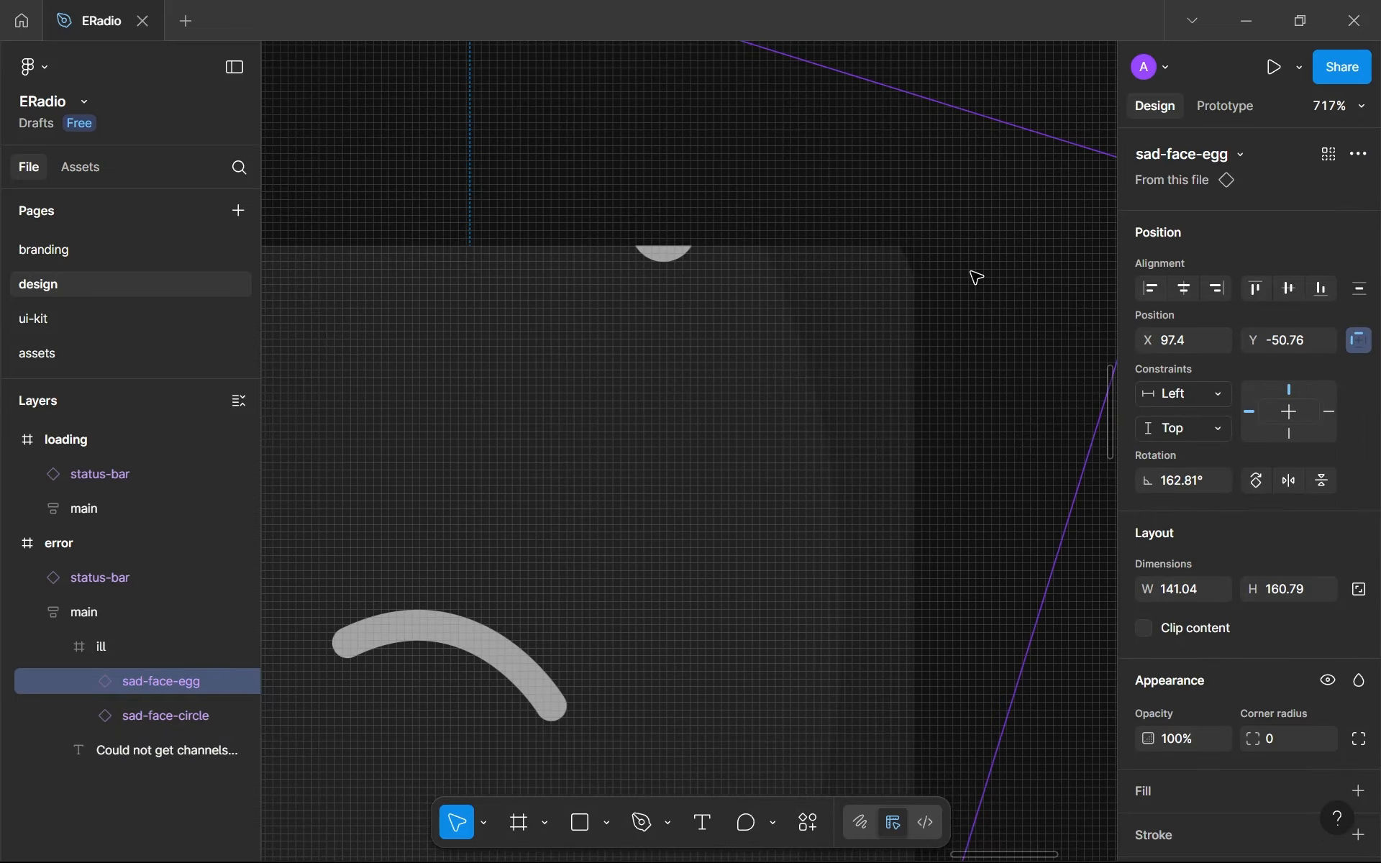
{"action": "scroll", "coordinate": [974, 277], "scroll_direction": "down", "scroll_amount": 12}
{"action": "left_click", "coordinate": [572, 655]}
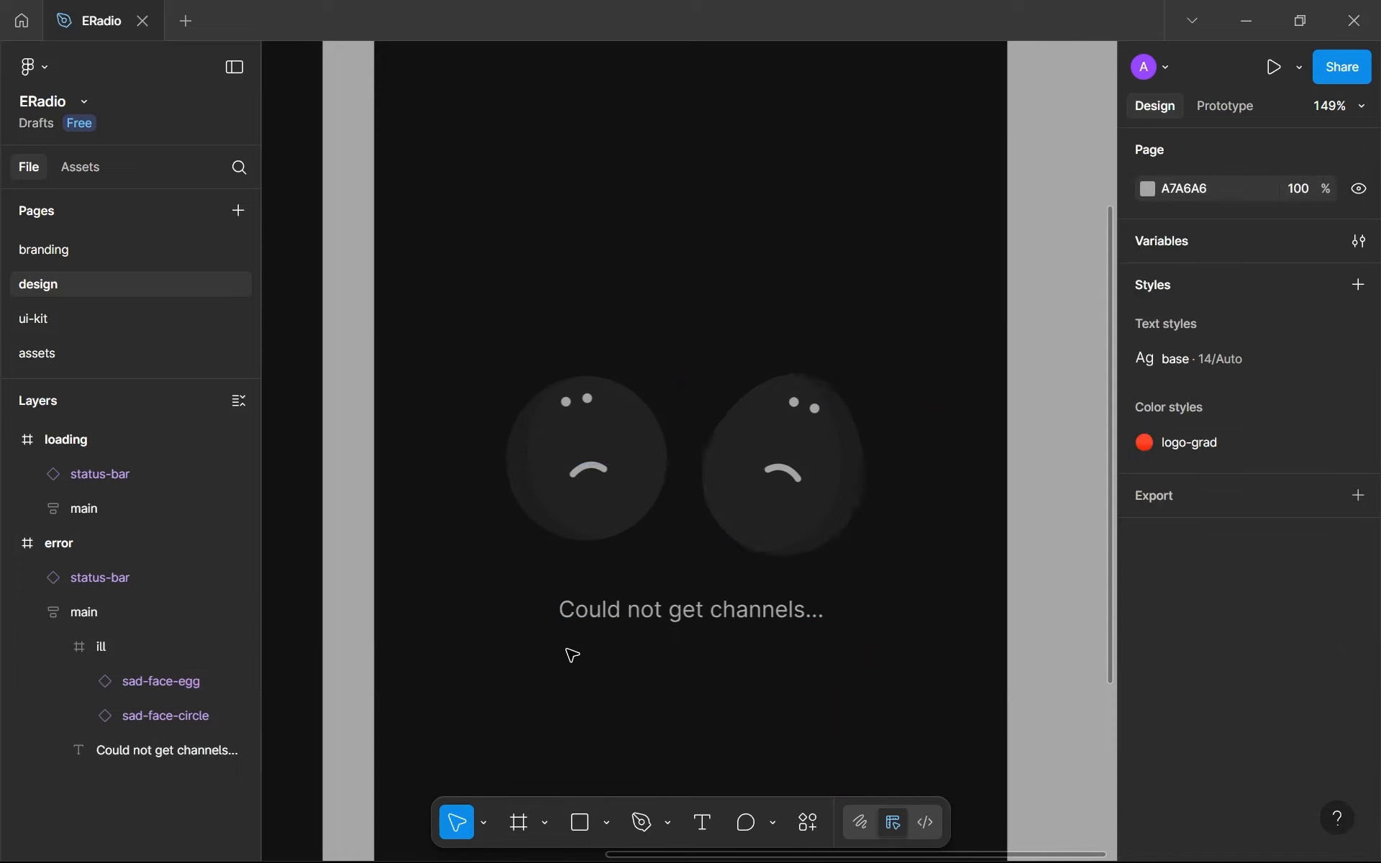
- Center the main frame vertically on the error screen
{"action": "left_click", "coordinate": [63, 650]}
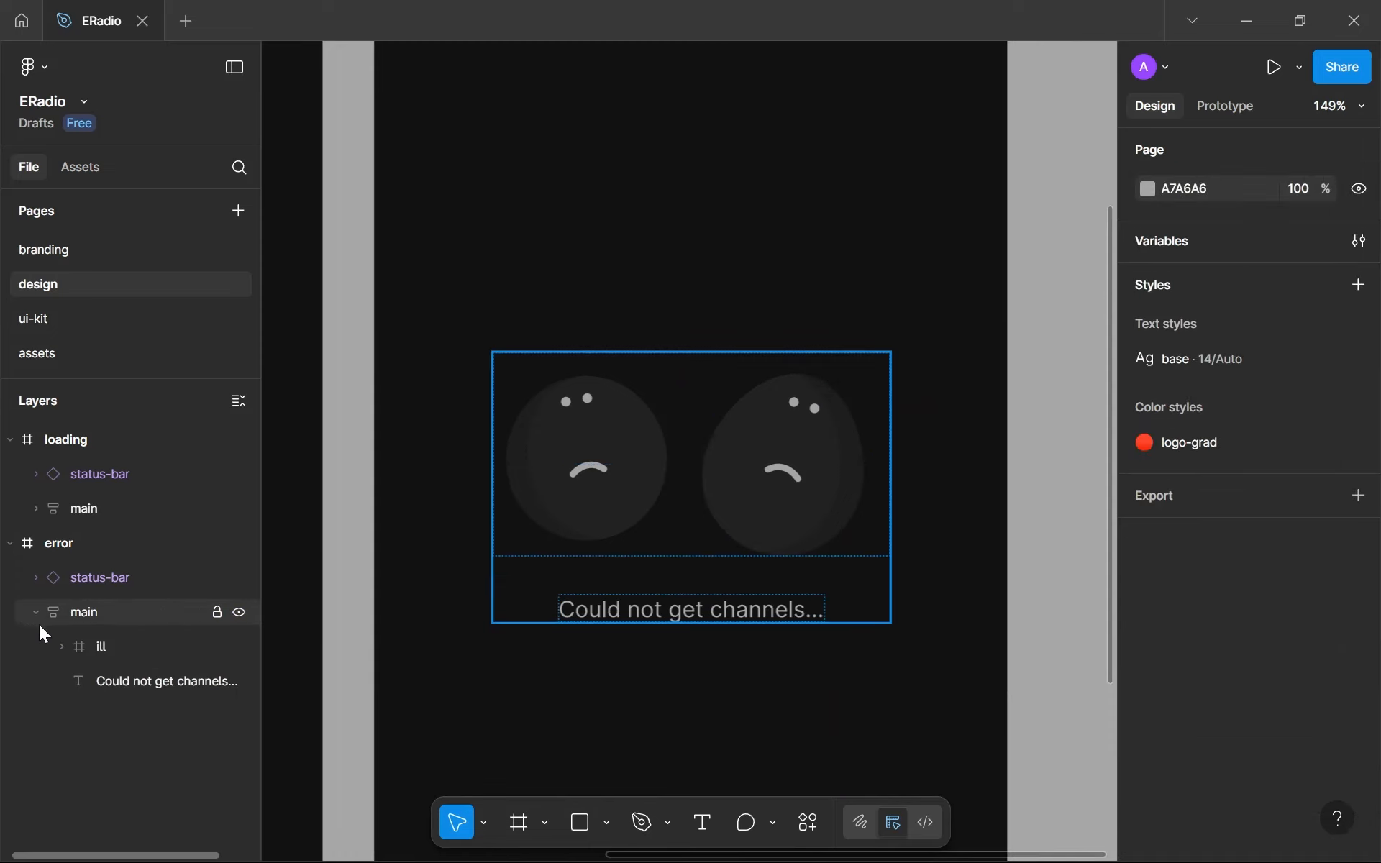
{"action": "left_click", "coordinate": [785, 611]}
{"action": "scroll", "coordinate": [956, 654], "scroll_direction": "down", "scroll_amount": 6}
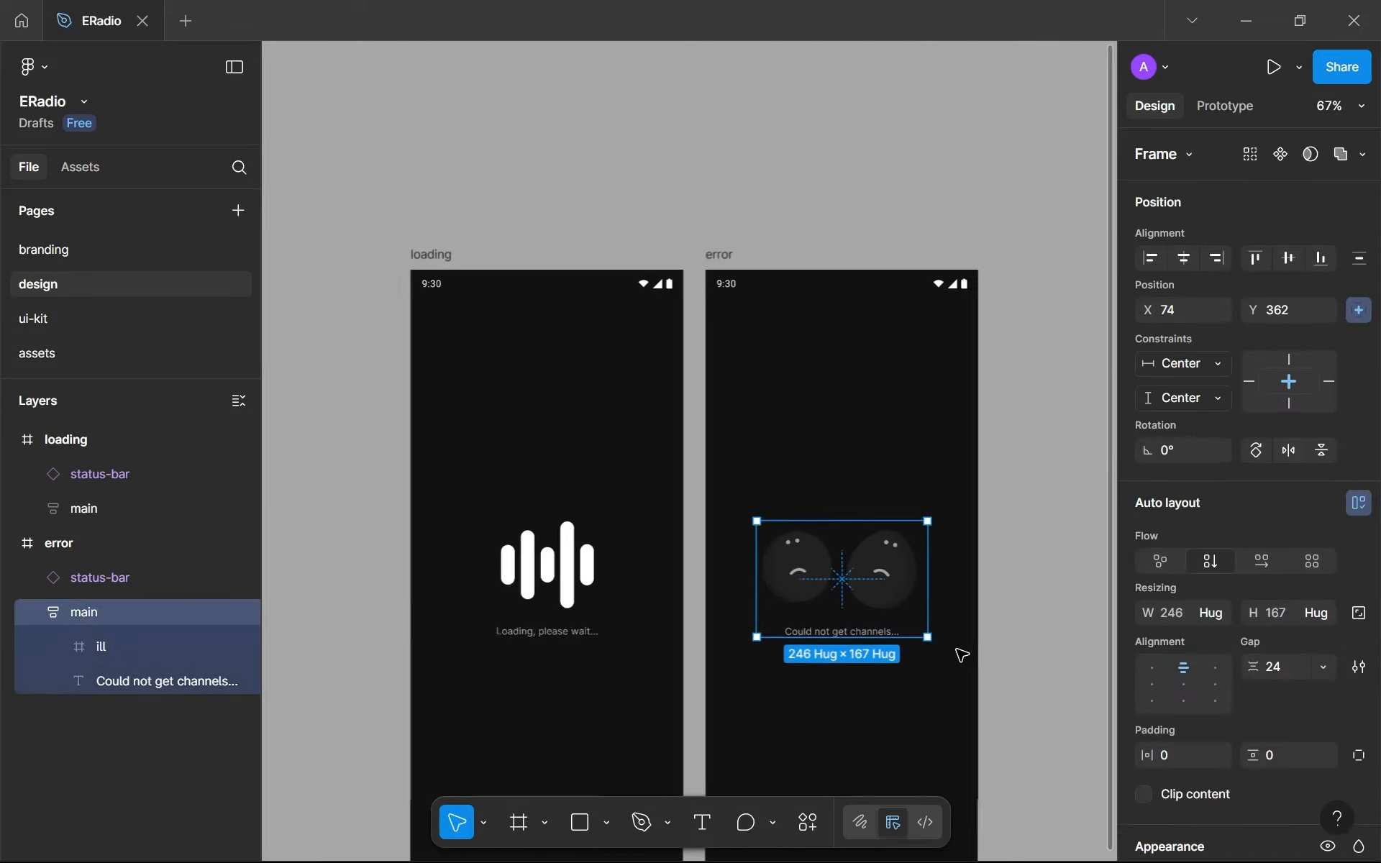
{"action": "left_click", "coordinate": [792, 715]}
{"action": "left_click", "coordinate": [854, 606]}
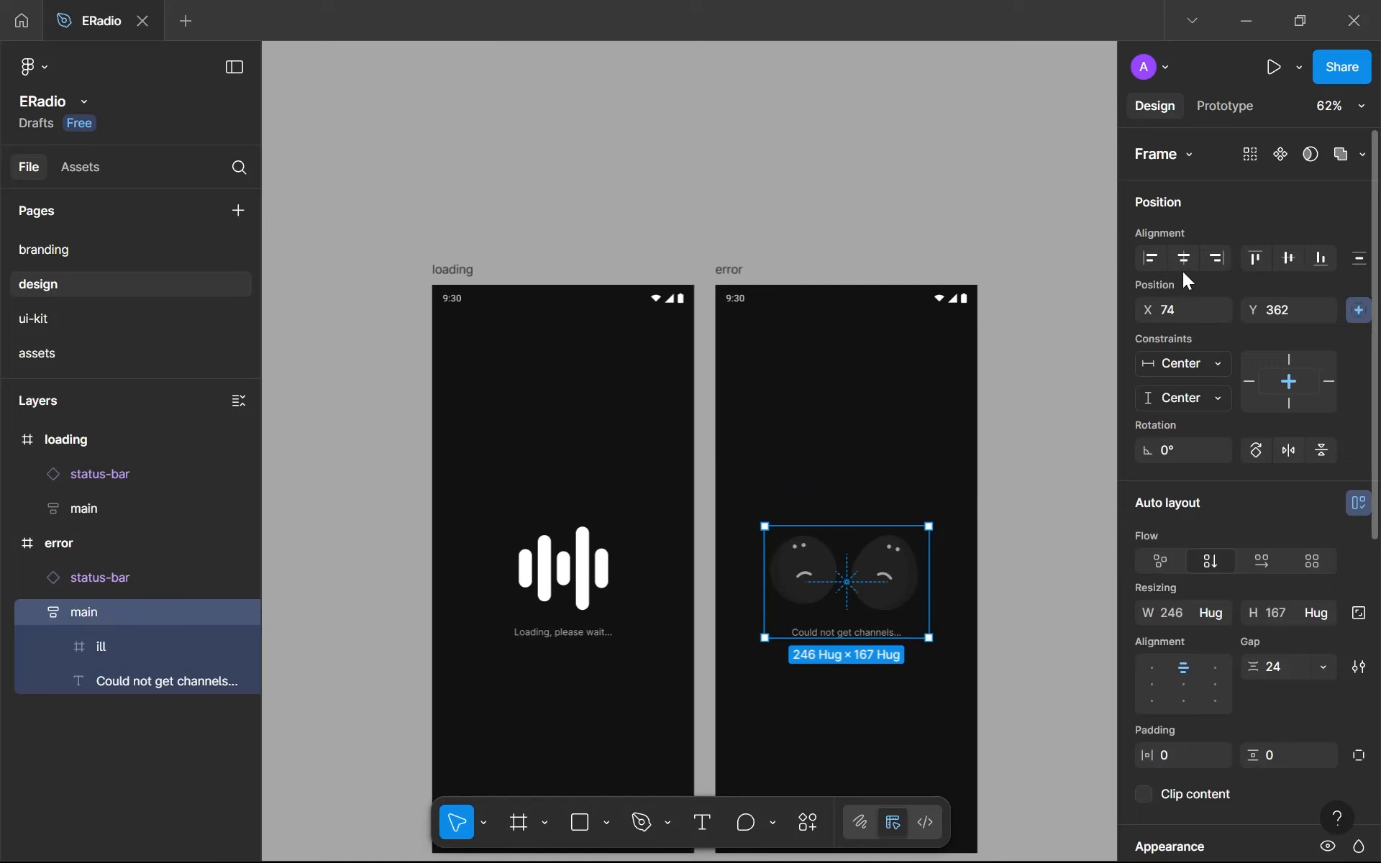
{"action": "left_click", "coordinate": [1287, 257]}
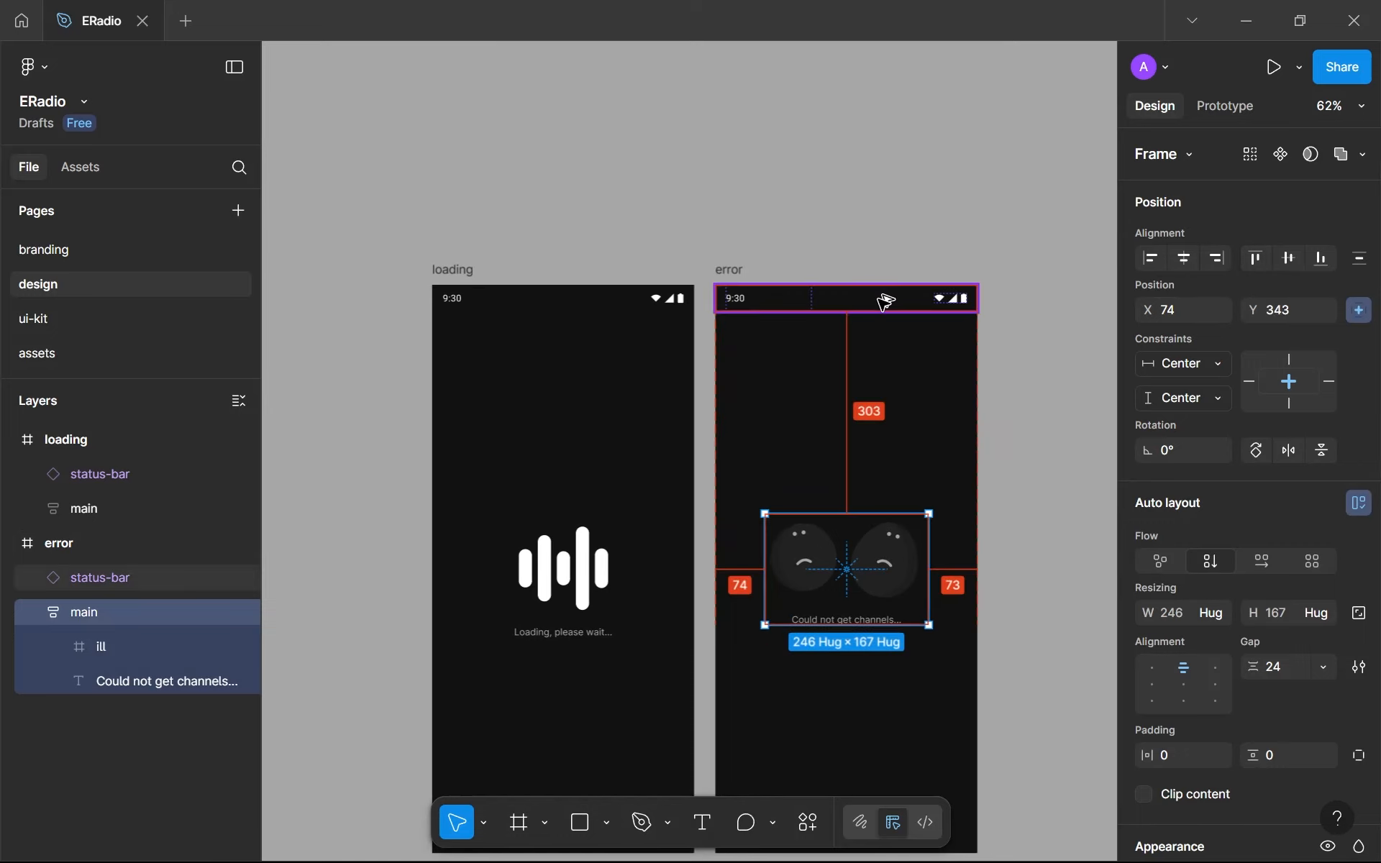
- Nudge the error screen's main frame down to Y 362 while comparing its gaps to the status bar and screen edges
{"action": "scroll", "coordinate": [886, 301], "scroll_direction": "down", "scroll_amount": 3}
{"action": "key", "text": "Down"}
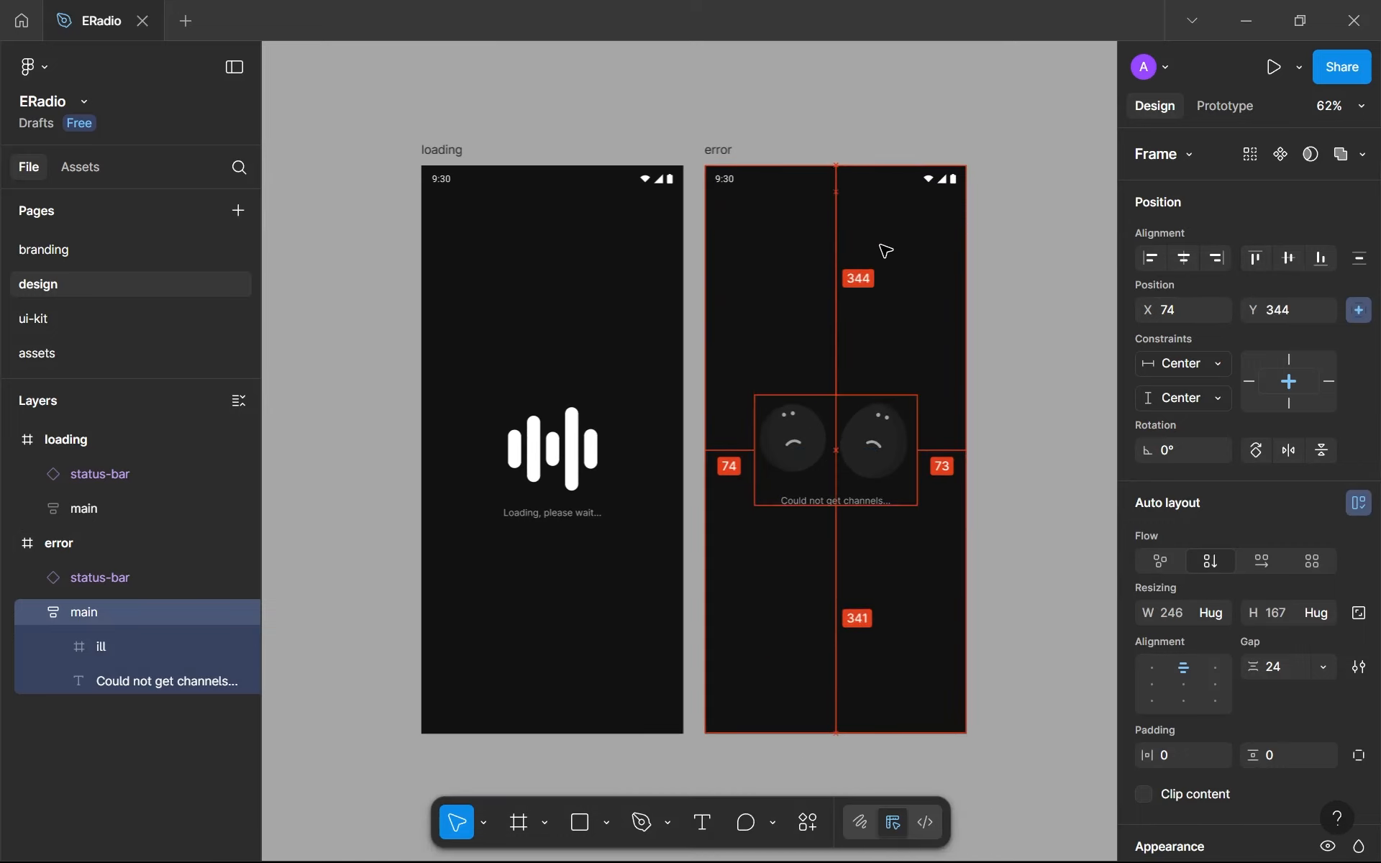
{"action": "key", "text": "shift+Down"}
{"action": "key", "text": "Down"}
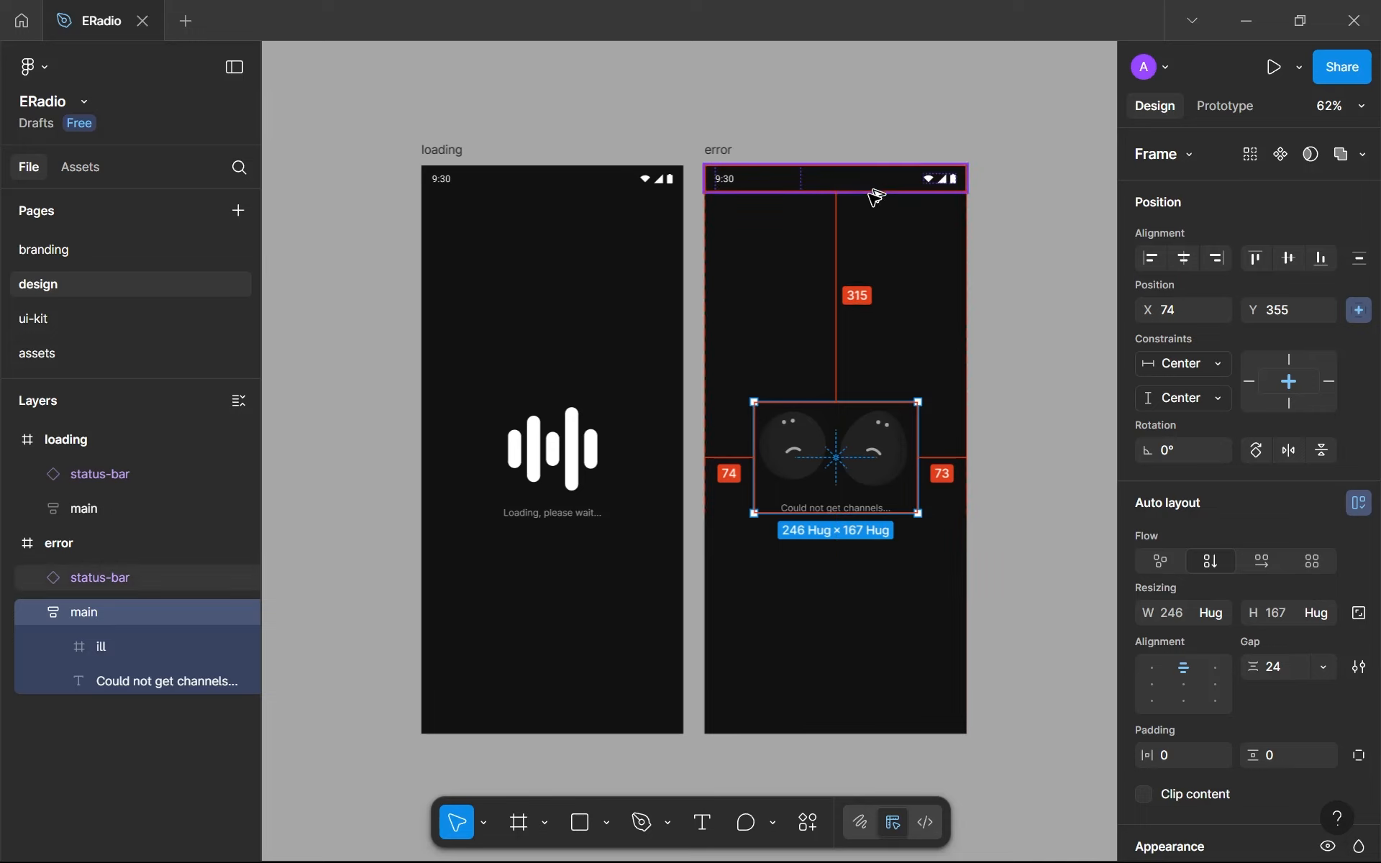
{"action": "key", "text": "Down"}
{"action": "key", "text": "Down"}
{"action": "key", "text": "Down"}
{"action": "key", "text": "Down"}
{"action": "key", "text": "Down"}
{"action": "key", "text": "Down"}
{"action": "key", "text": "Down"}
{"action": "key", "text": "Down"}
{"action": "key", "text": "Down"}
{"action": "key", "text": "Down"}
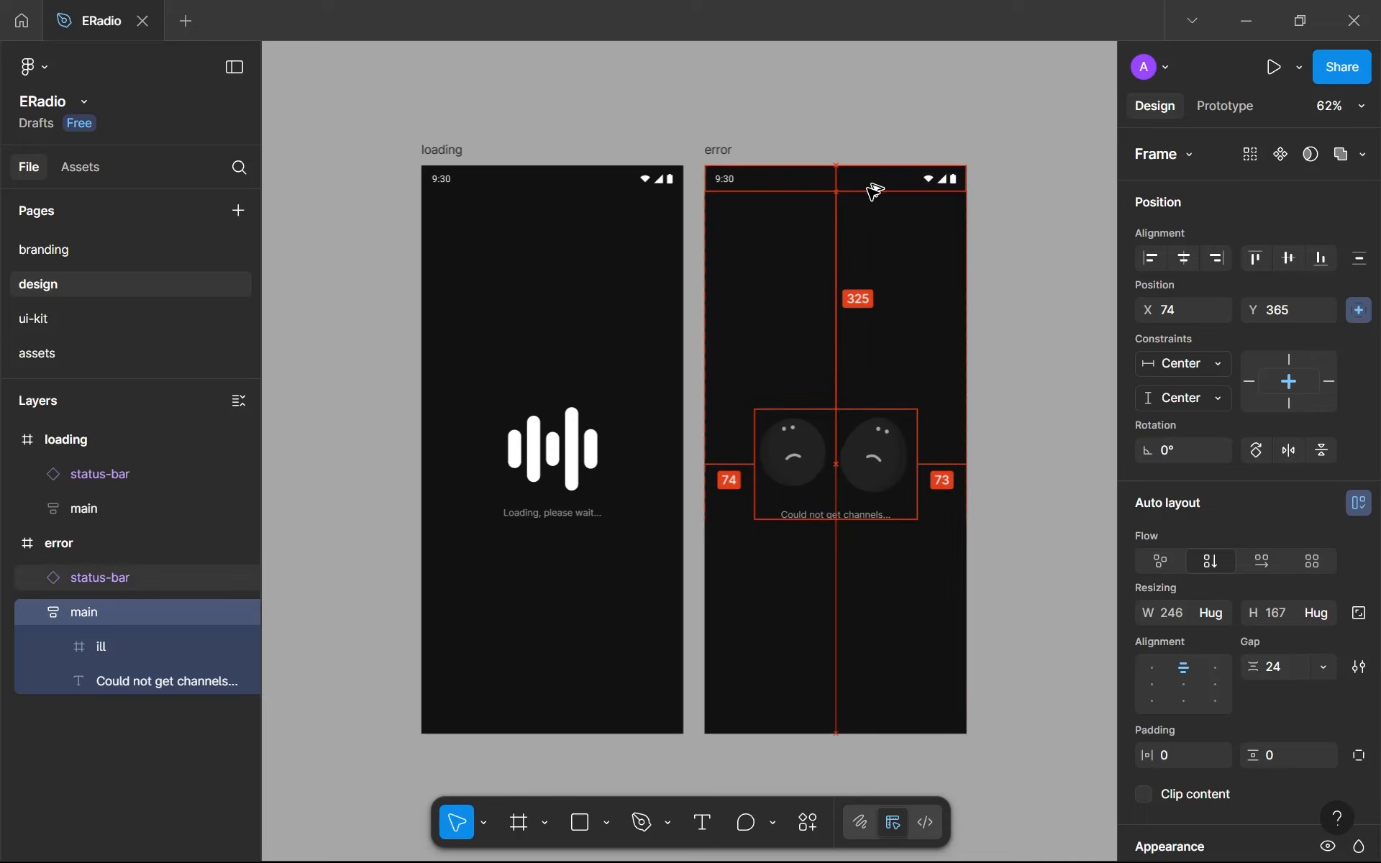
{"action": "key", "text": "Up"}
{"action": "key", "text": "Up"}
{"action": "key", "text": "Up"}
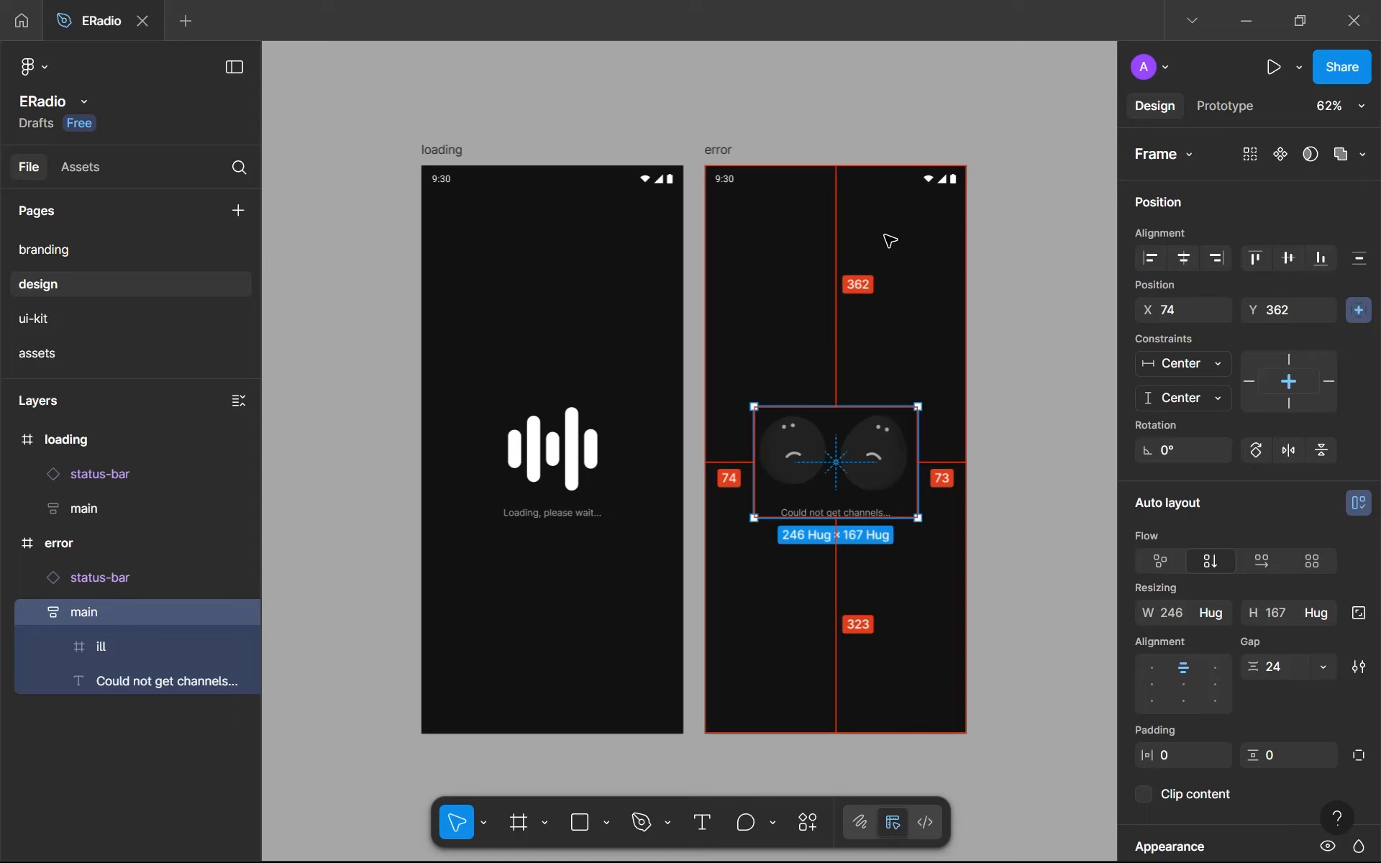
{"action": "key", "text": "Escape"}
- Collapse the loading screen's layers and activate the Text tool for the space below the error message
{"action": "left_click_drag", "start_coordinate": [888, 246], "coordinate": [743, 193]}
{"action": "scroll", "coordinate": [743, 193], "scroll_direction": "up", "scroll_amount": 2}
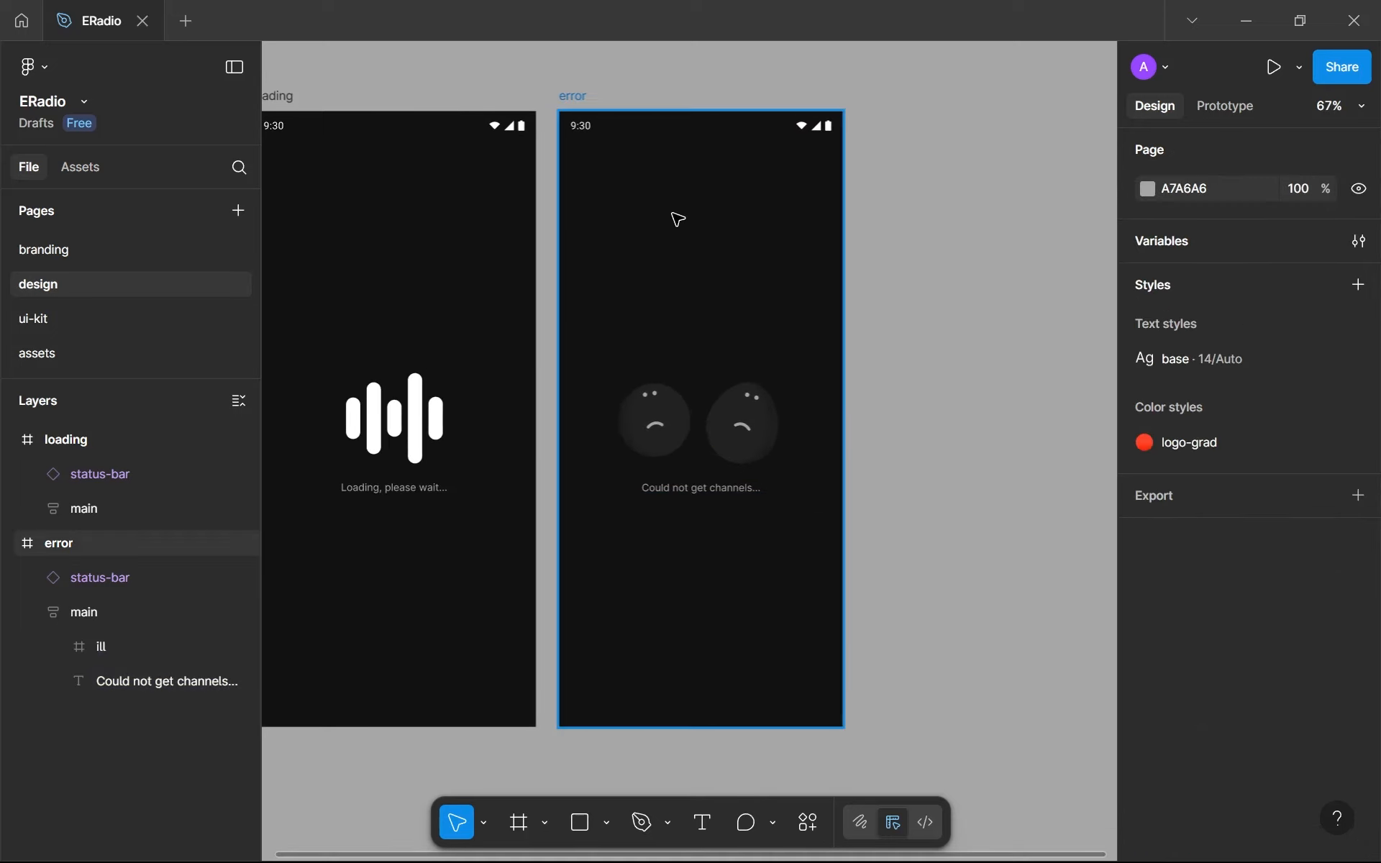
{"action": "left_click", "coordinate": [9, 441]}
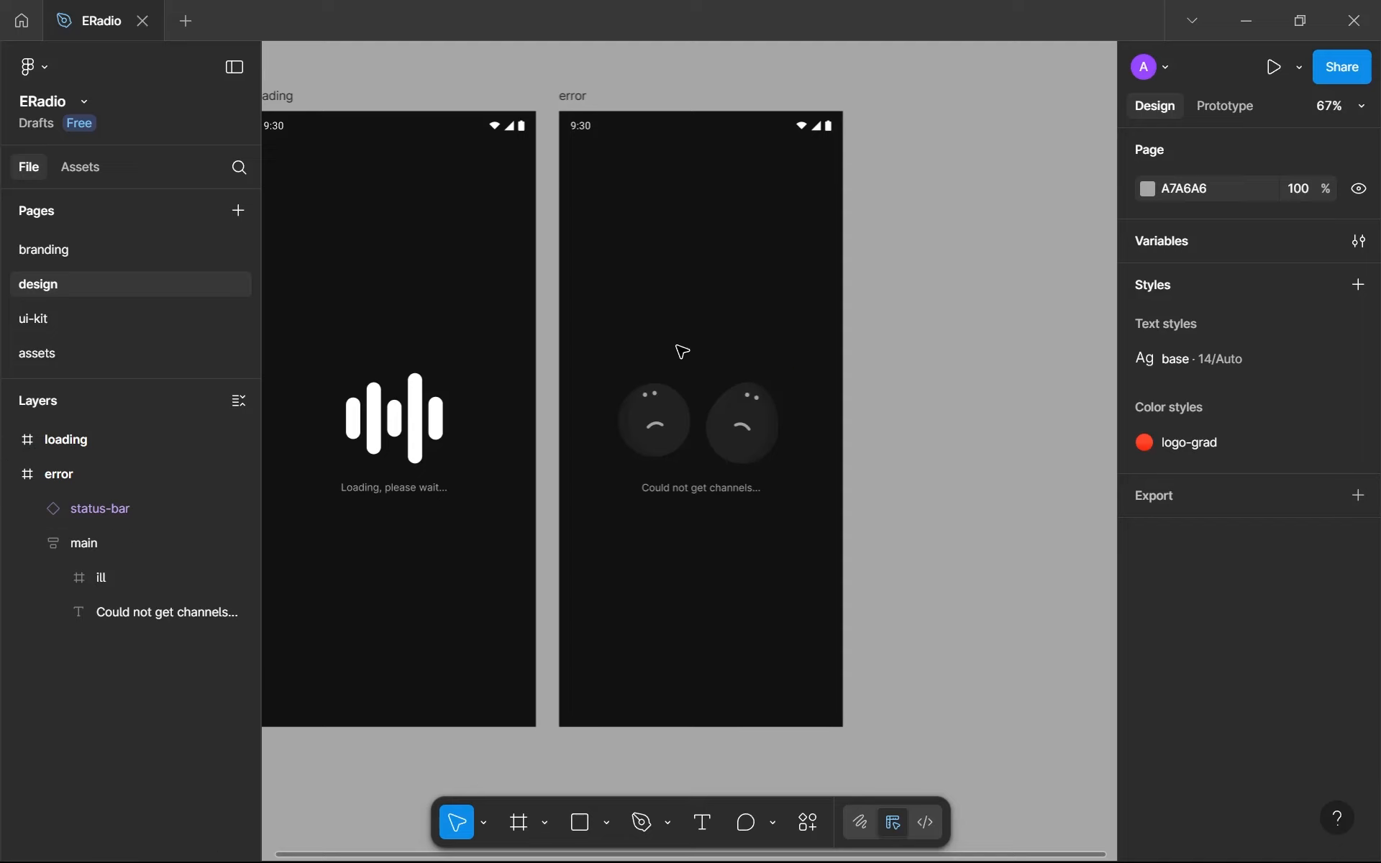
{"action": "left_click_drag", "start_coordinate": [677, 263], "coordinate": [720, 286]}
{"action": "scroll", "coordinate": [709, 441], "scroll_direction": "up", "scroll_amount": 5}
{"action": "left_click_drag", "start_coordinate": [728, 477], "coordinate": [524, 521]}
{"action": "key", "text": "t"}
{"action": "left_click_drag", "start_coordinate": [431, 443], "coordinate": [713, 349]}
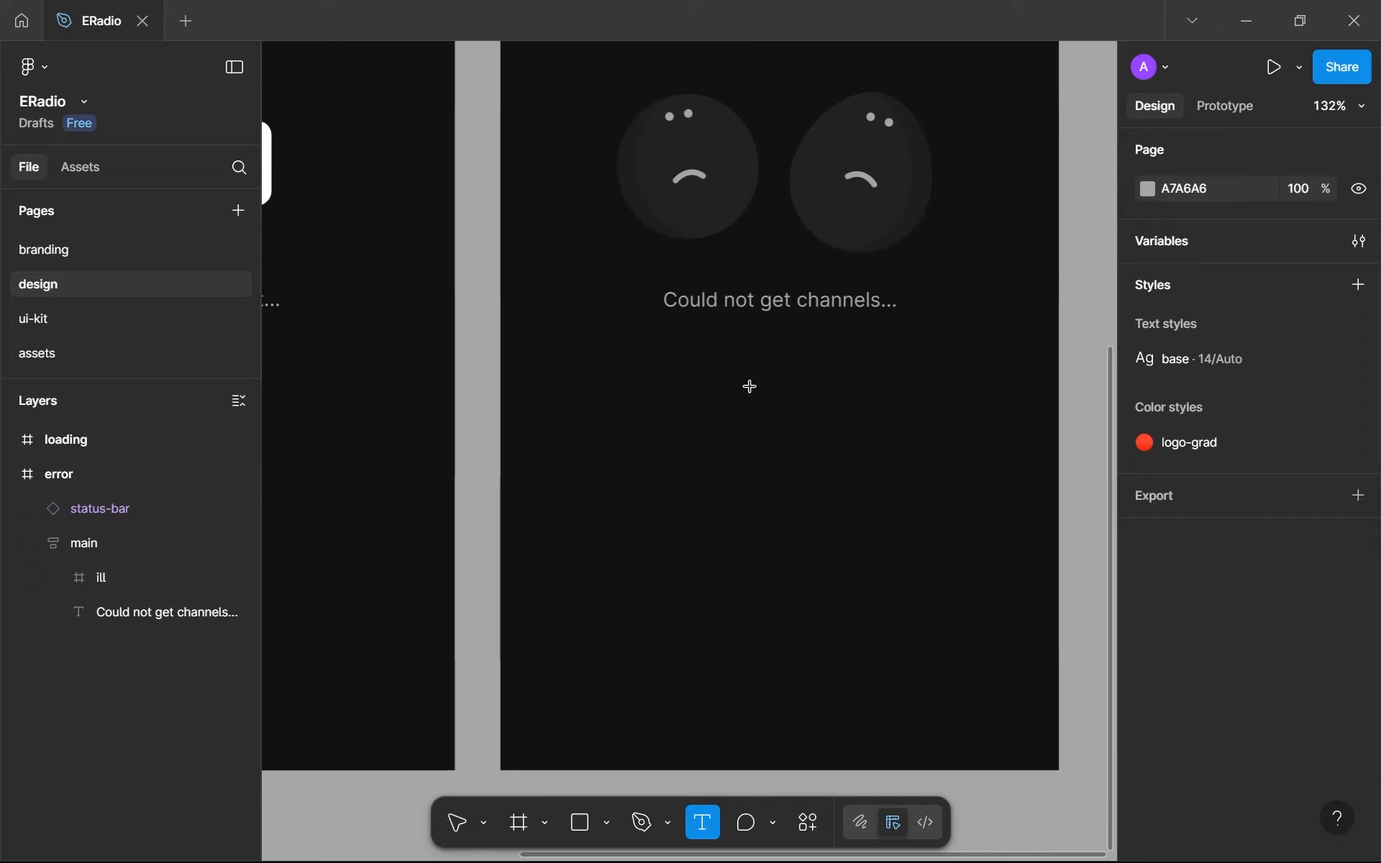
- Add a new page named components after the design page
{"action": "left_click", "coordinate": [246, 219]}
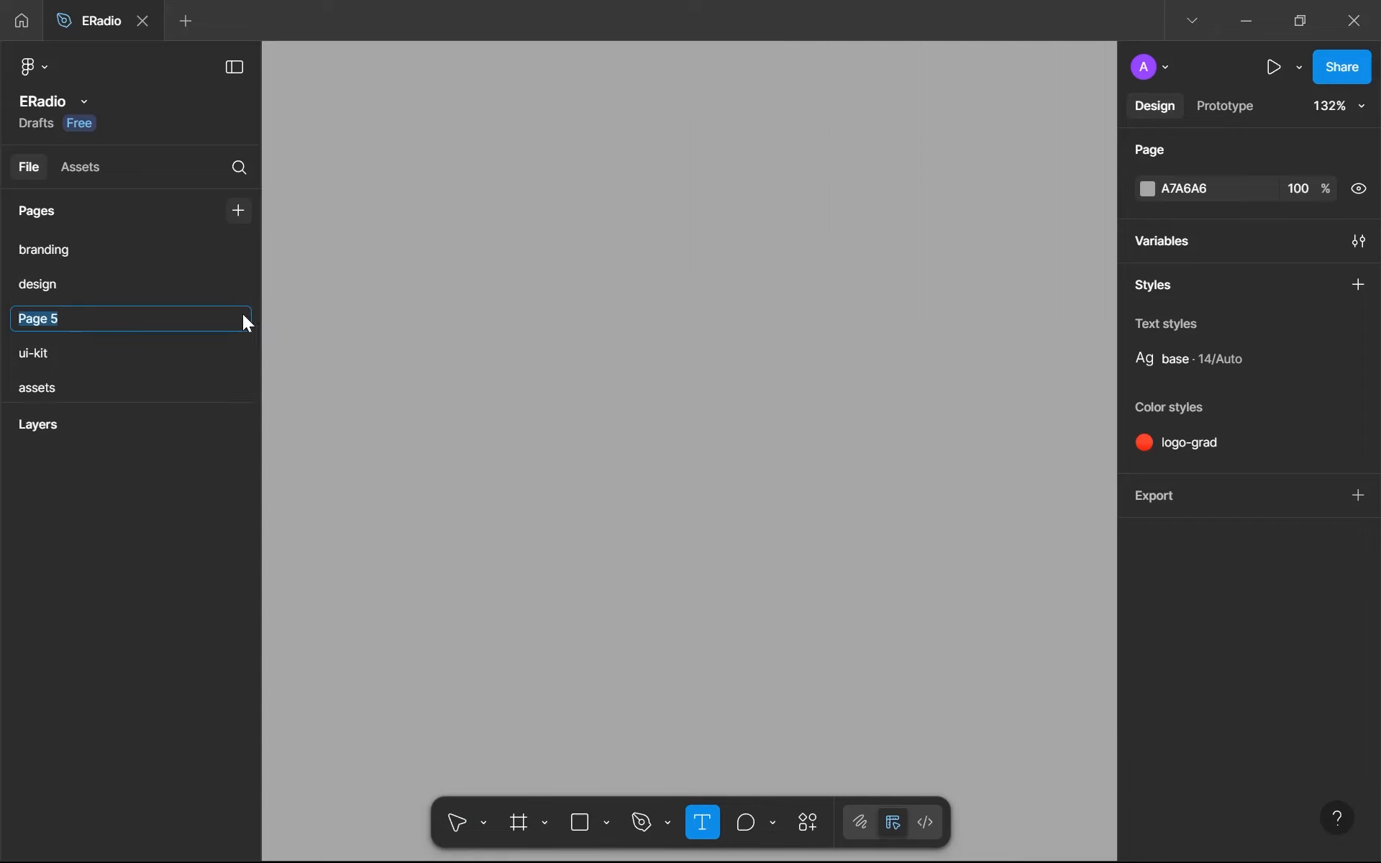
{"action": "type", "text": "compo"}
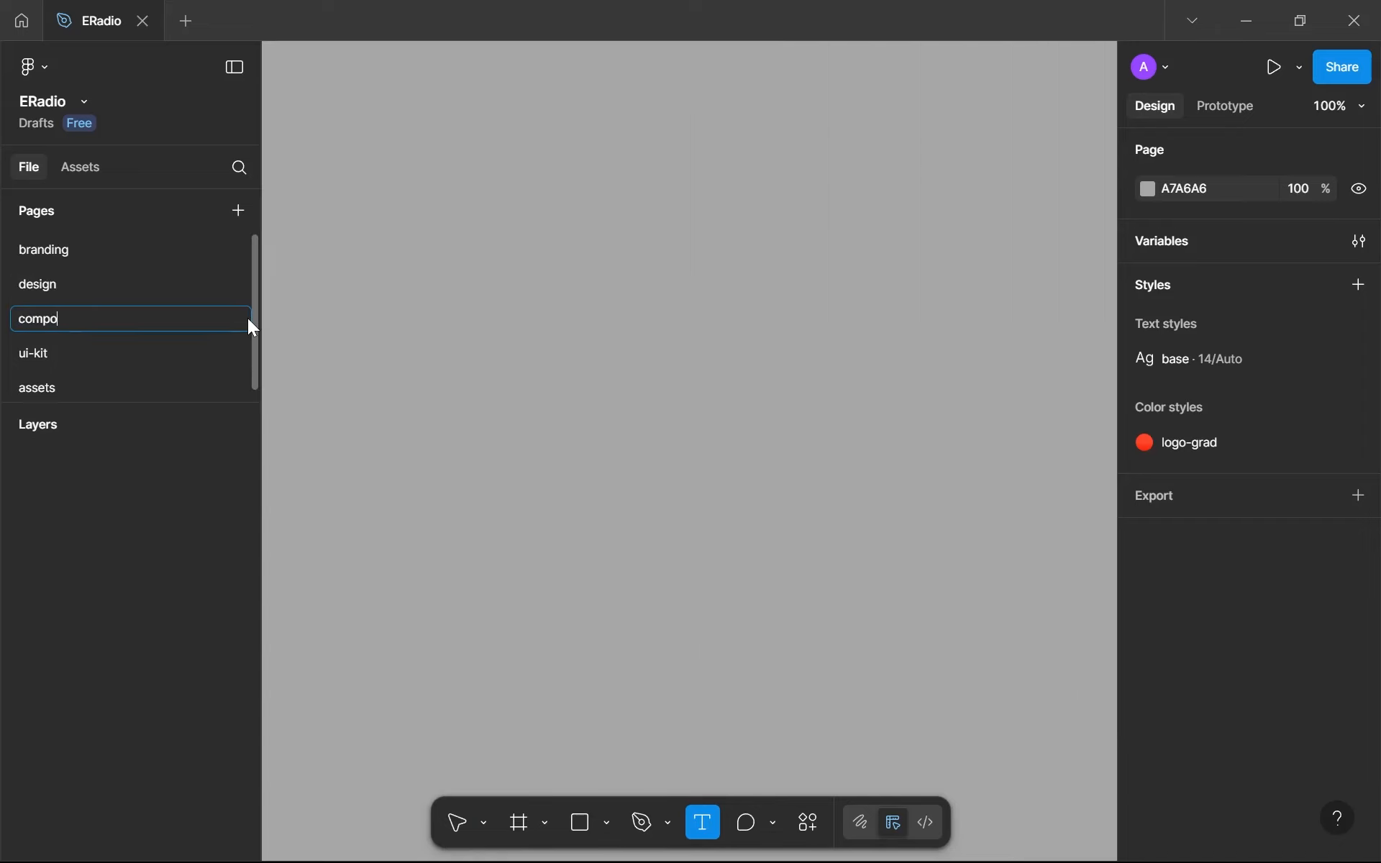
{"action": "key", "text": "BackSpace"}
{"action": "key", "text": "BackSpace"}
{"action": "type", "text": "ponents"}
{"action": "key", "text": "Return"}
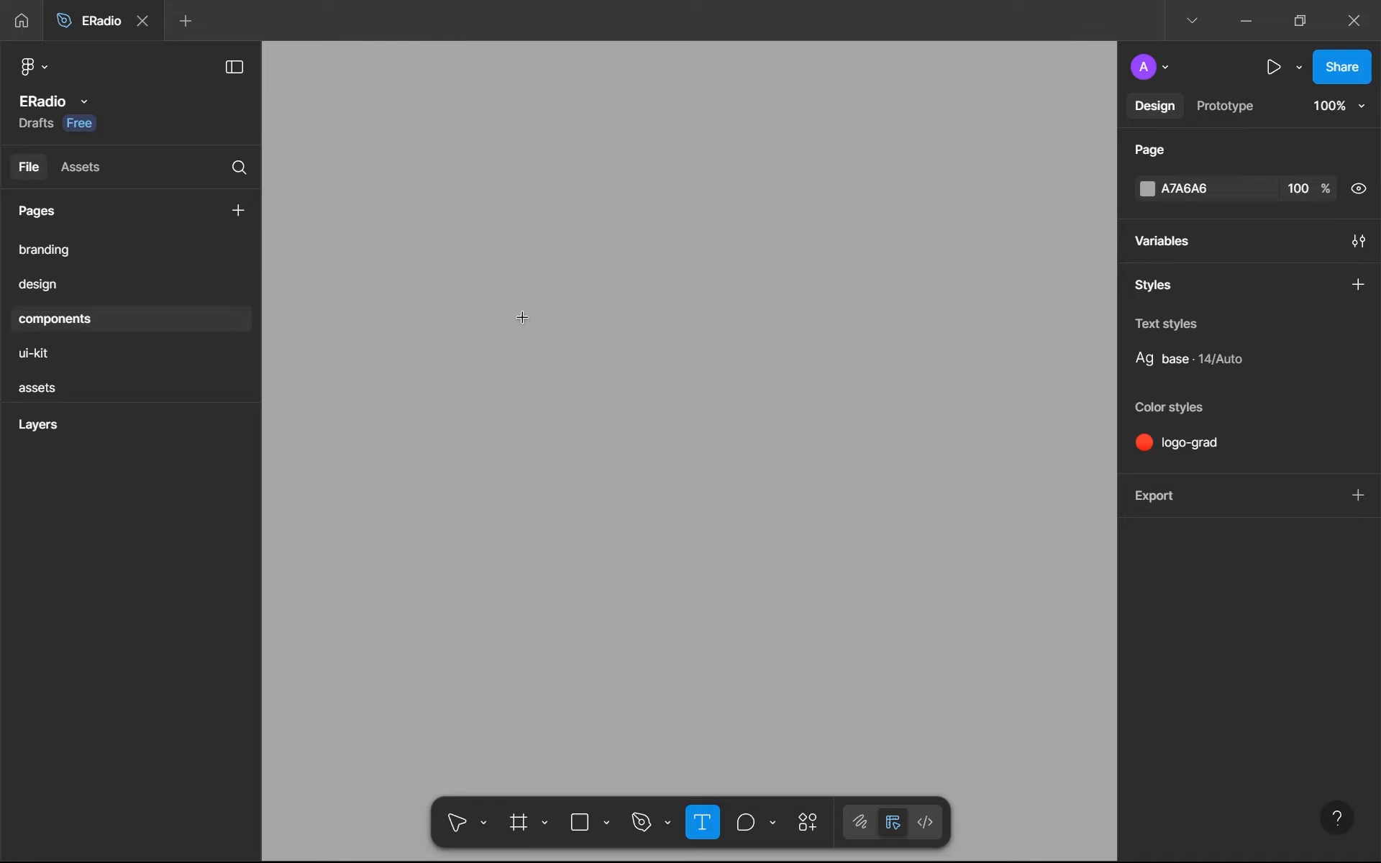
- Add the text "Try again" below the error message on the design page's error screen
{"action": "left_click", "coordinate": [162, 282]}
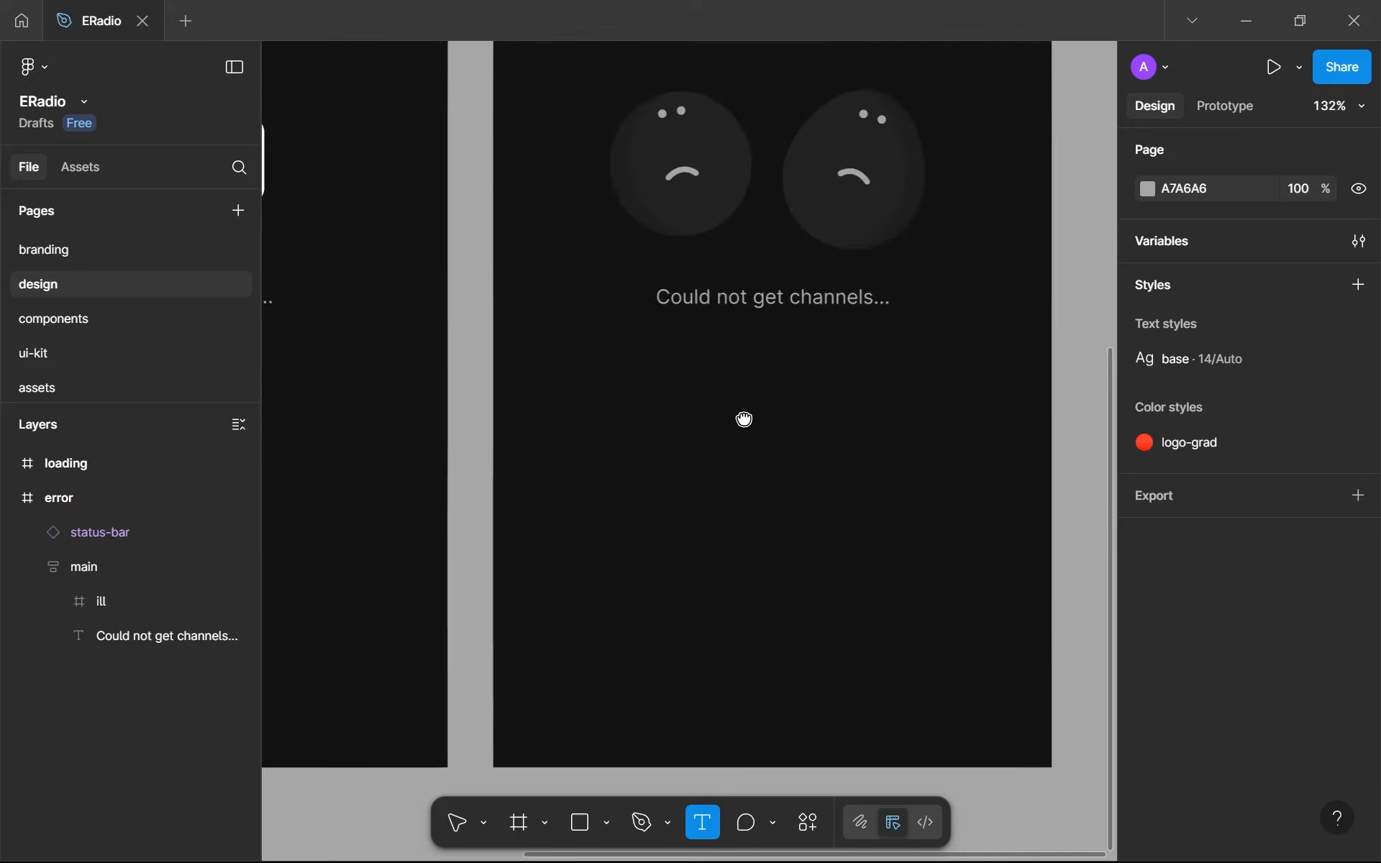
{"action": "left_click", "coordinate": [628, 389]}
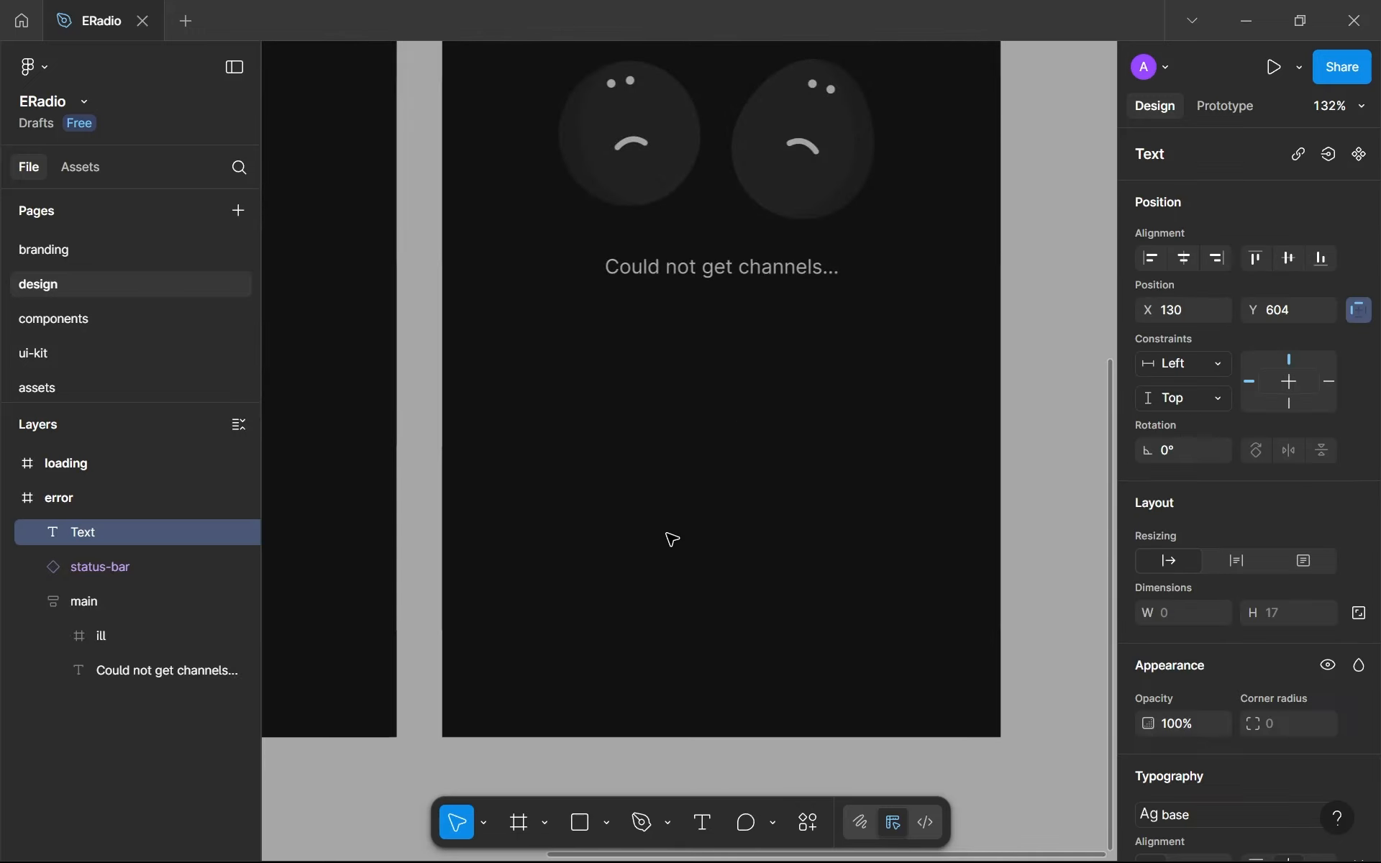
{"action": "scroll", "coordinate": [672, 518], "scroll_direction": "up", "scroll_amount": 5}
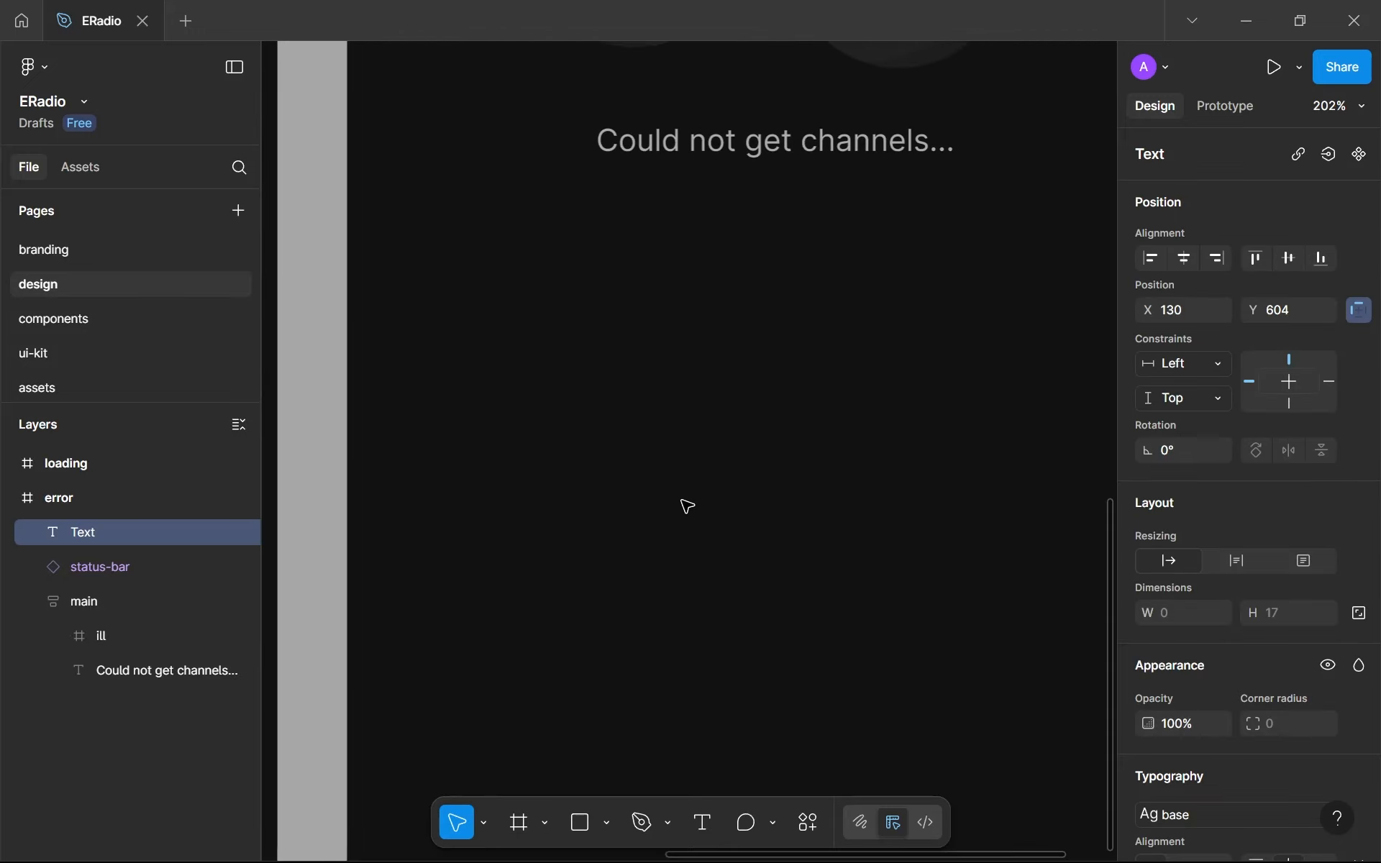
{"action": "type", "text": "Try again"}
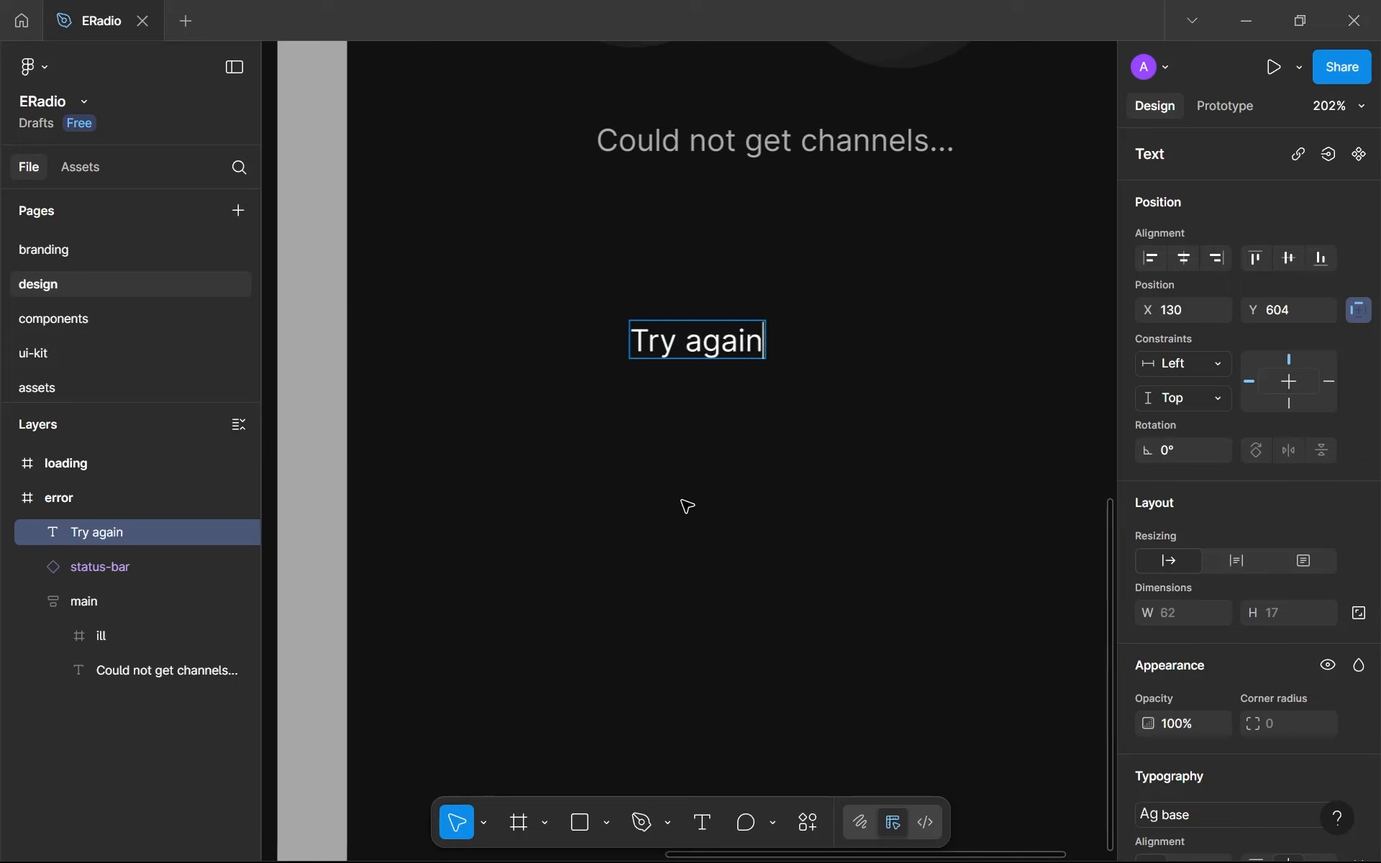
{"action": "key", "text": "Escape"}
- Shift the Try again text slightly on the error screen to about X 143, Y 608
{"action": "scroll", "coordinate": [1149, 654], "scroll_direction": "down", "scroll_amount": 3}
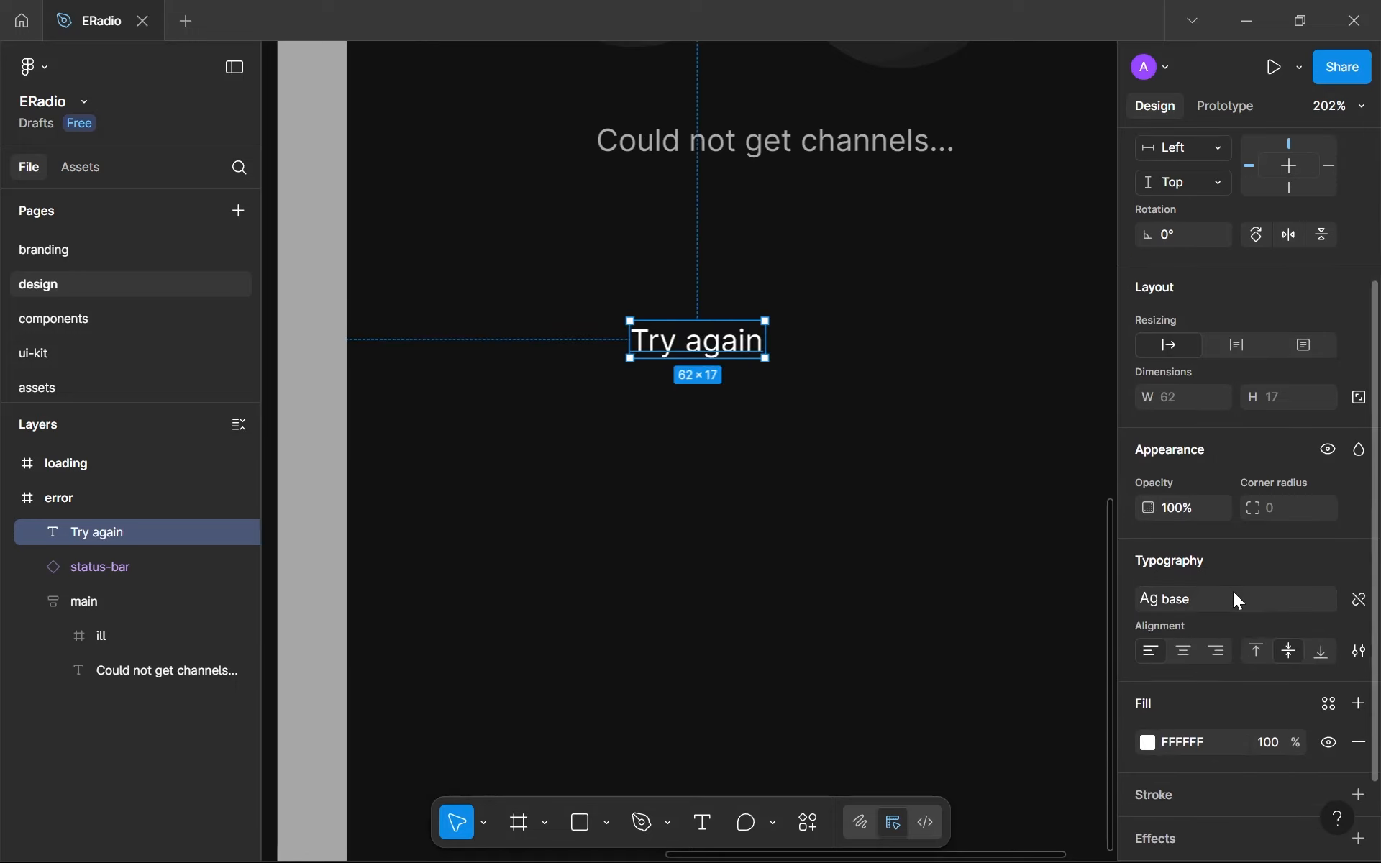
{"action": "left_click", "coordinate": [1233, 598]}
{"action": "left_click", "coordinate": [996, 568]}
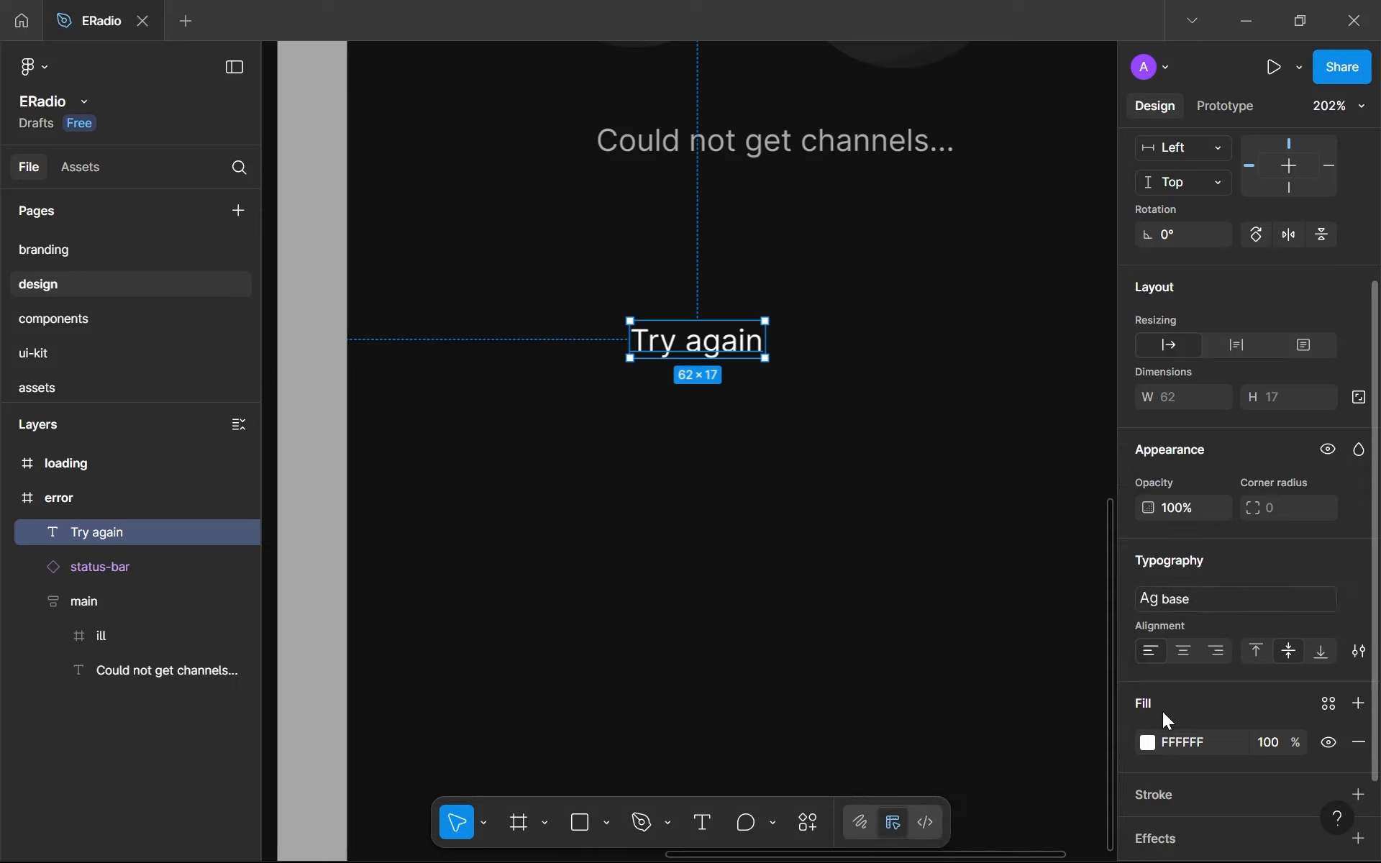
{"action": "scroll", "coordinate": [638, 462], "scroll_direction": "right", "scroll_amount": 5}
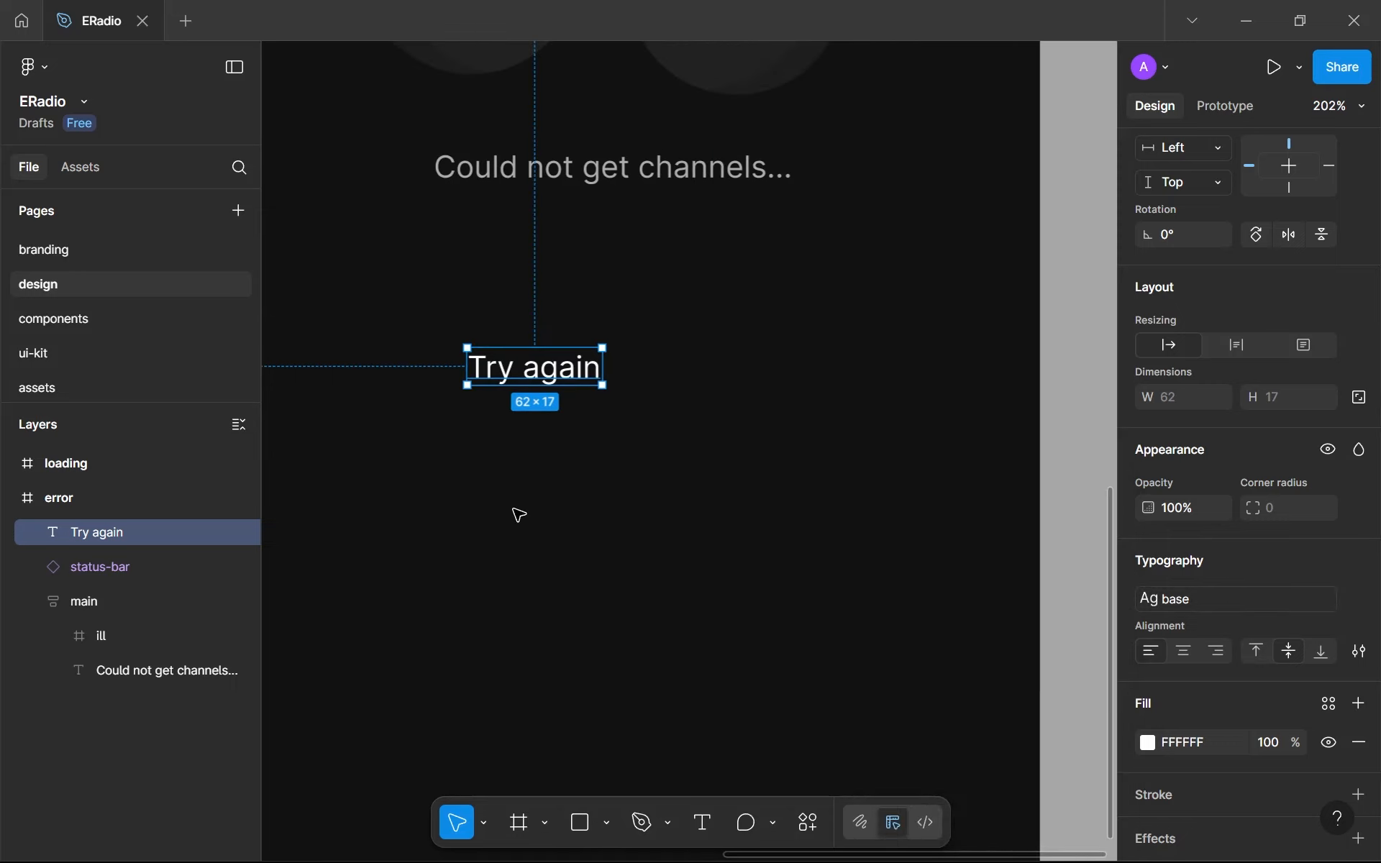
{"action": "scroll", "coordinate": [518, 515], "scroll_direction": "down", "scroll_amount": 6}
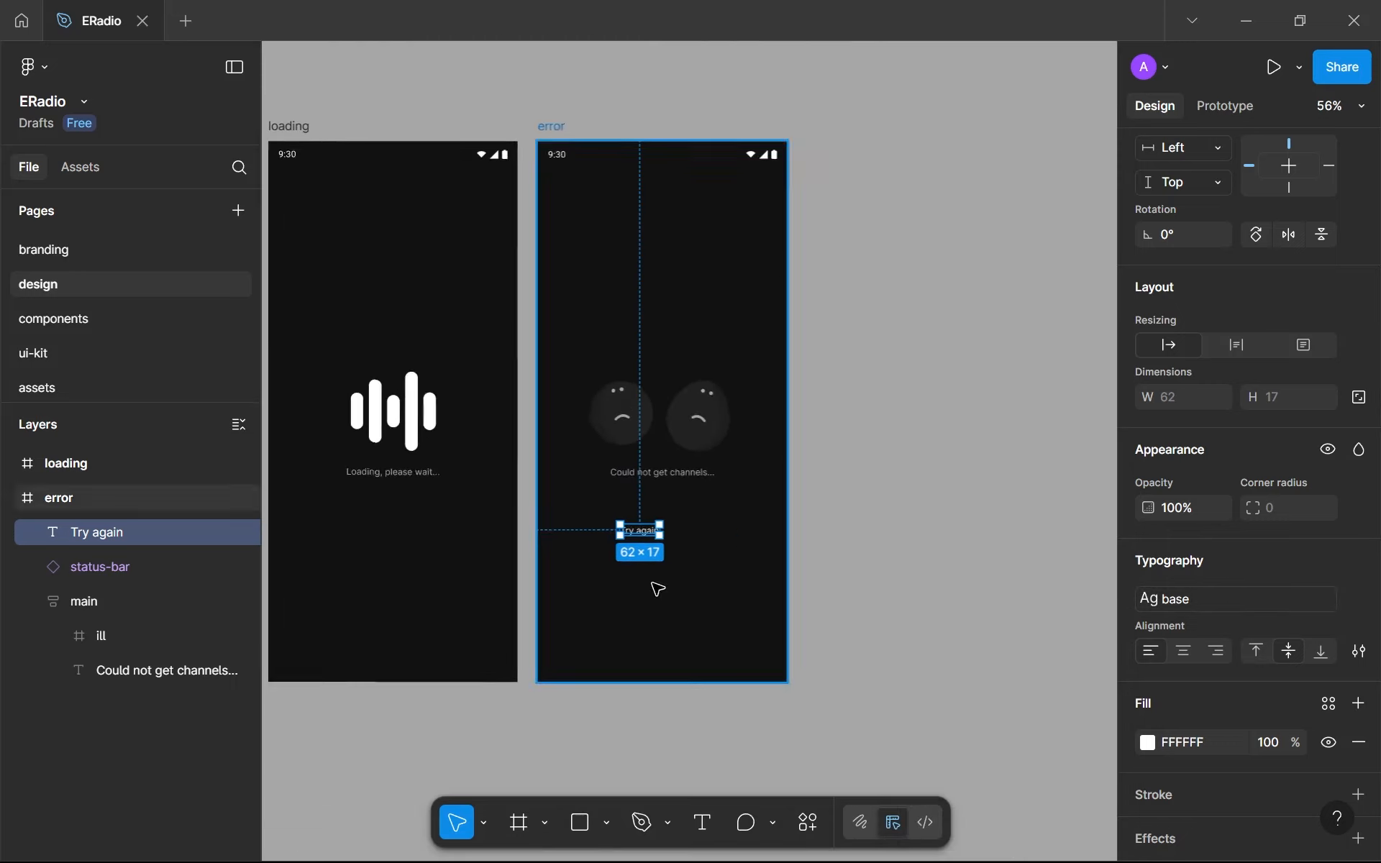
{"action": "scroll", "coordinate": [656, 588], "scroll_direction": "up", "scroll_amount": 6}
{"action": "left_click_drag", "start_coordinate": [705, 568], "coordinate": [721, 574]}
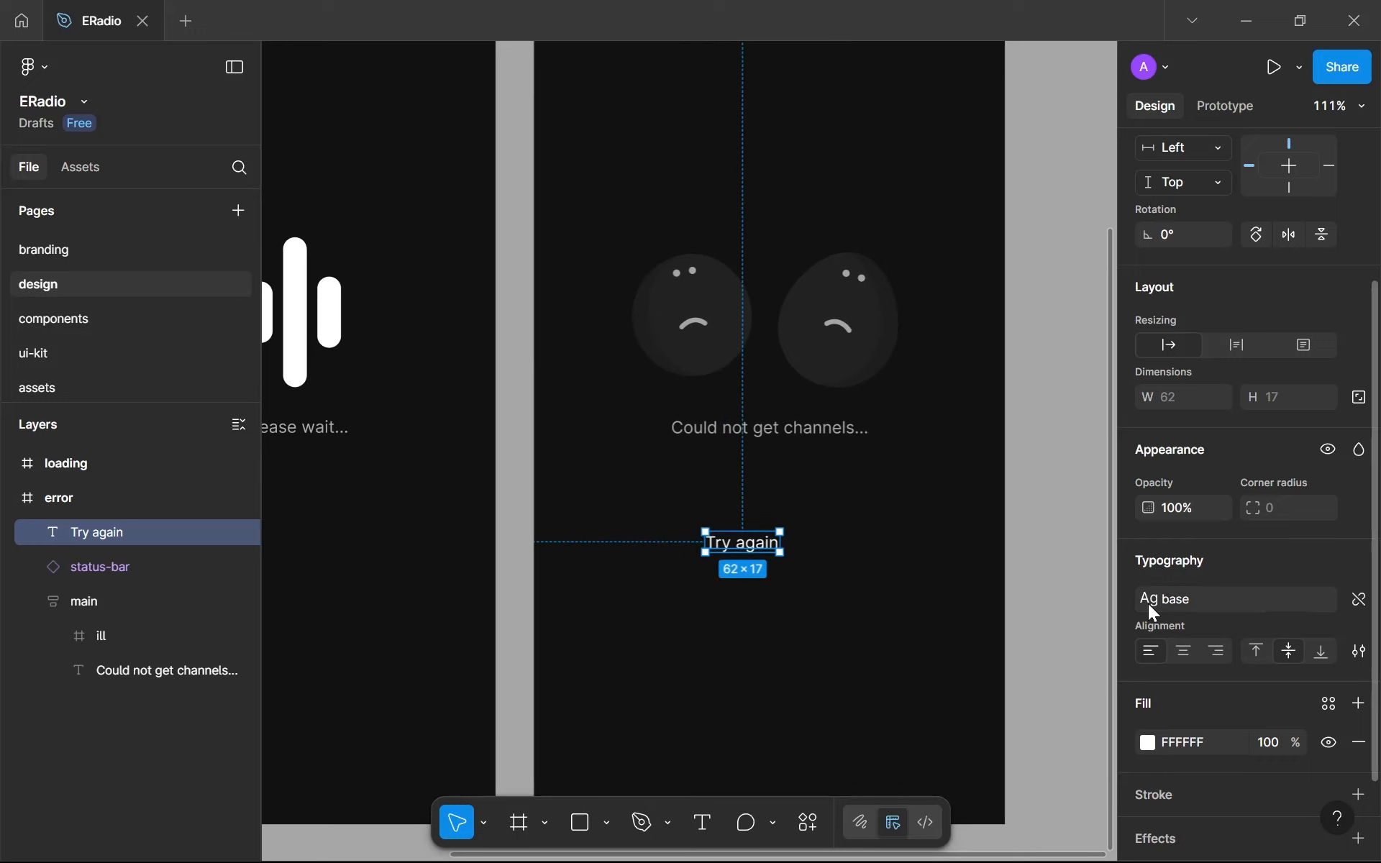
- Detach the Try again text from its base style and set its font weight to Semi Bold
{"action": "left_click", "coordinate": [1358, 601]}
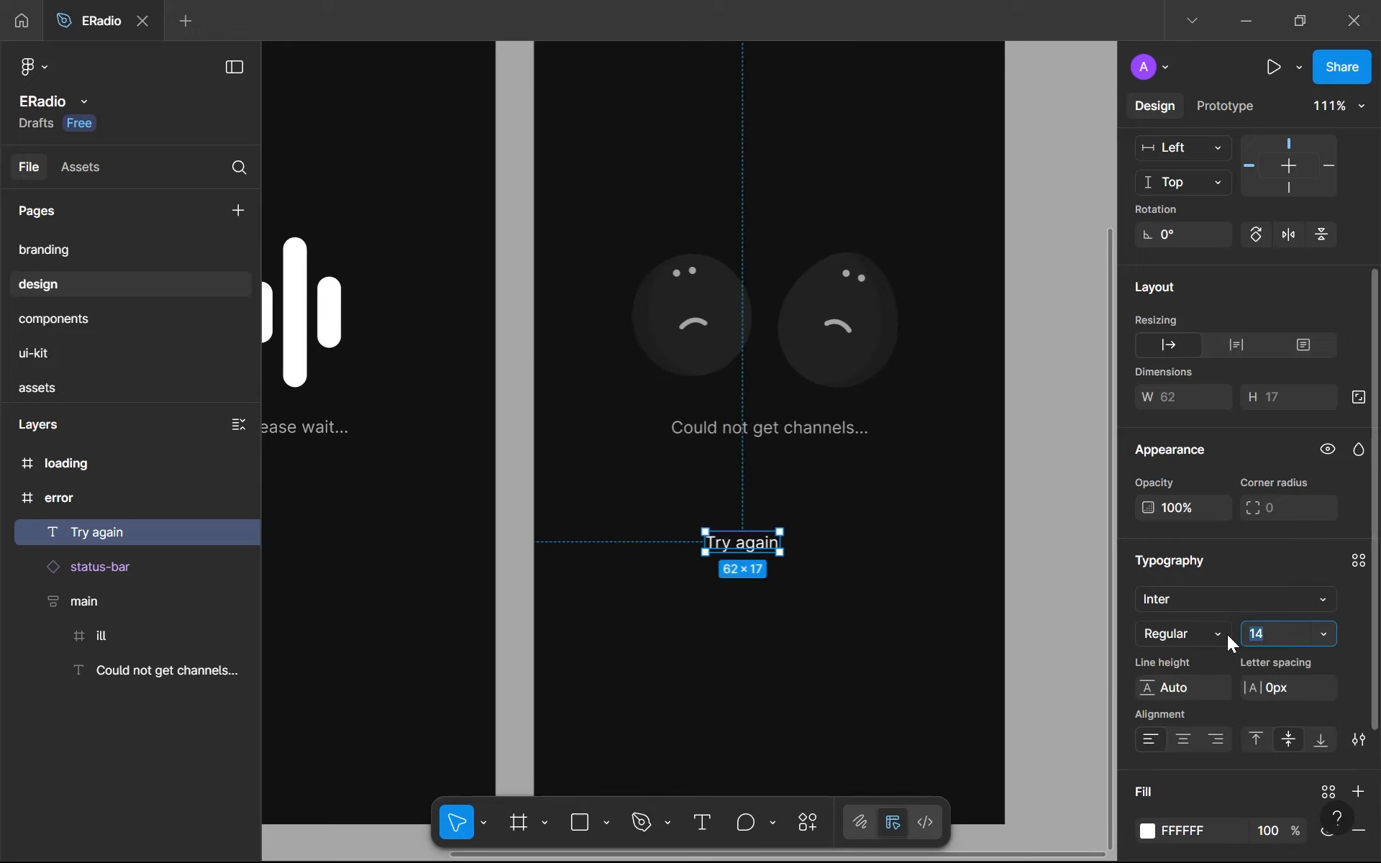
{"action": "left_click", "coordinate": [1228, 635]}
{"action": "left_click", "coordinate": [1243, 414]}
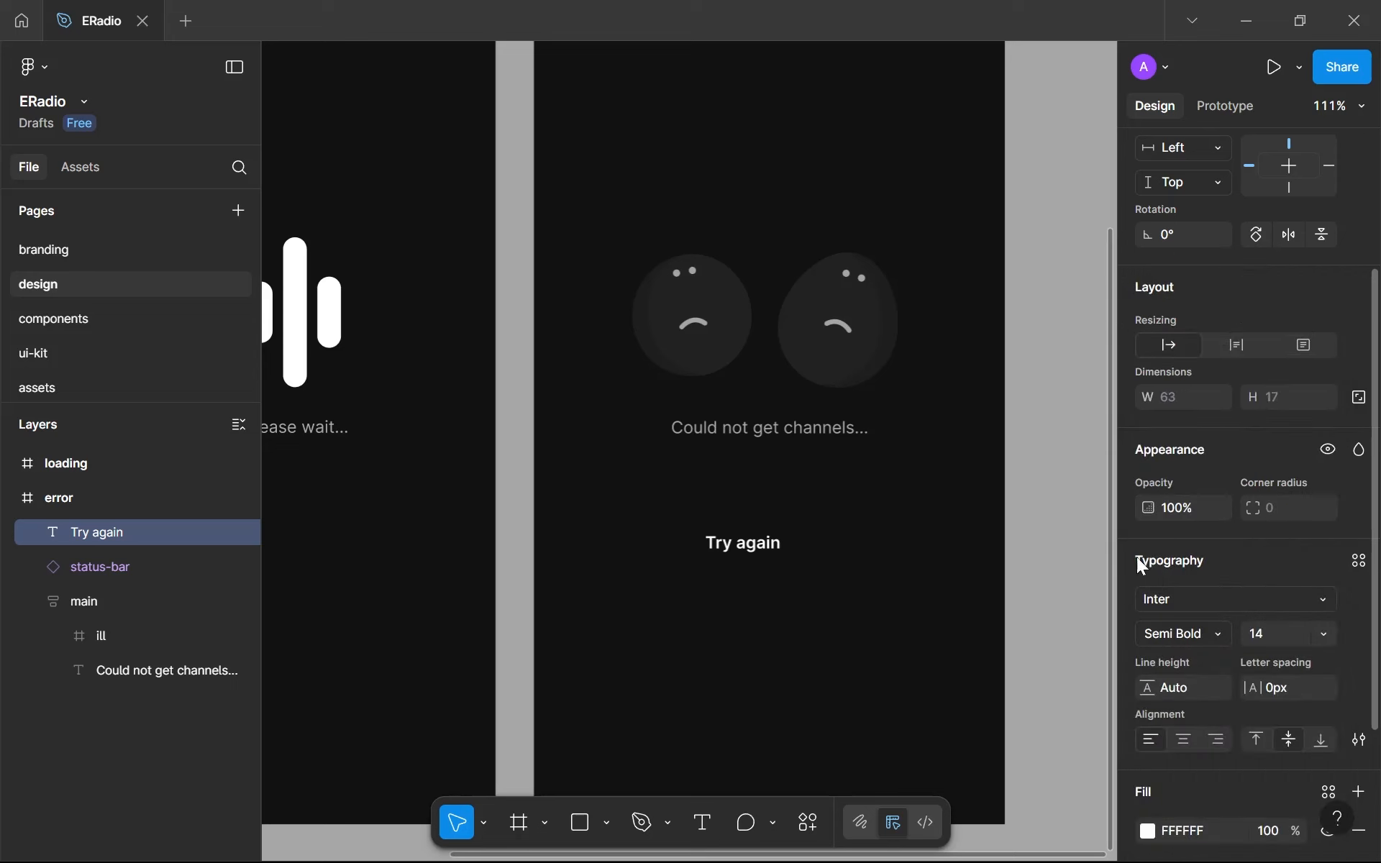
- Create a new text style named base-sm from the Try again text
{"action": "left_click", "coordinate": [1358, 560]}
{"action": "left_click", "coordinate": [1068, 469]}
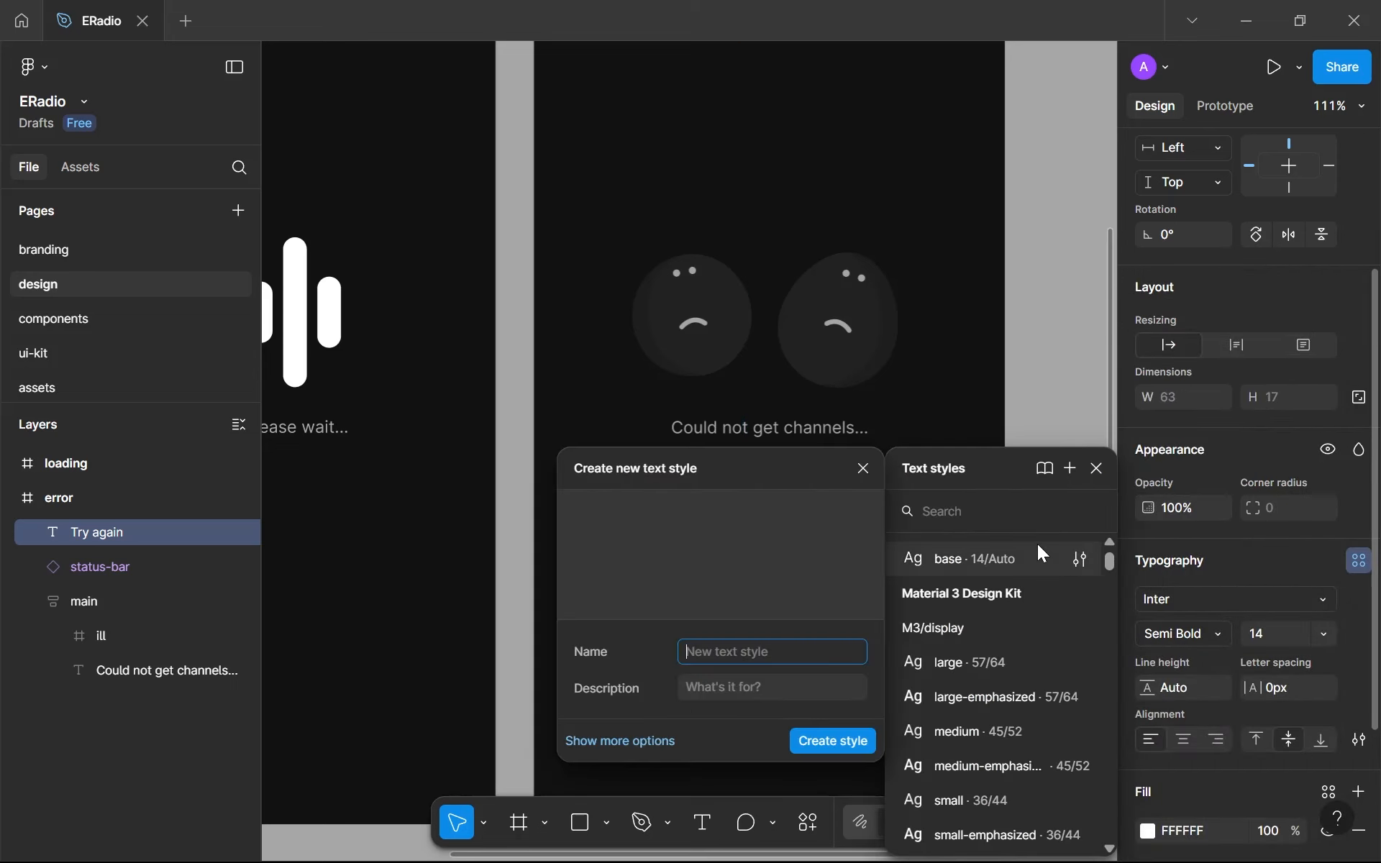
{"action": "type", "text": "base-sm"}
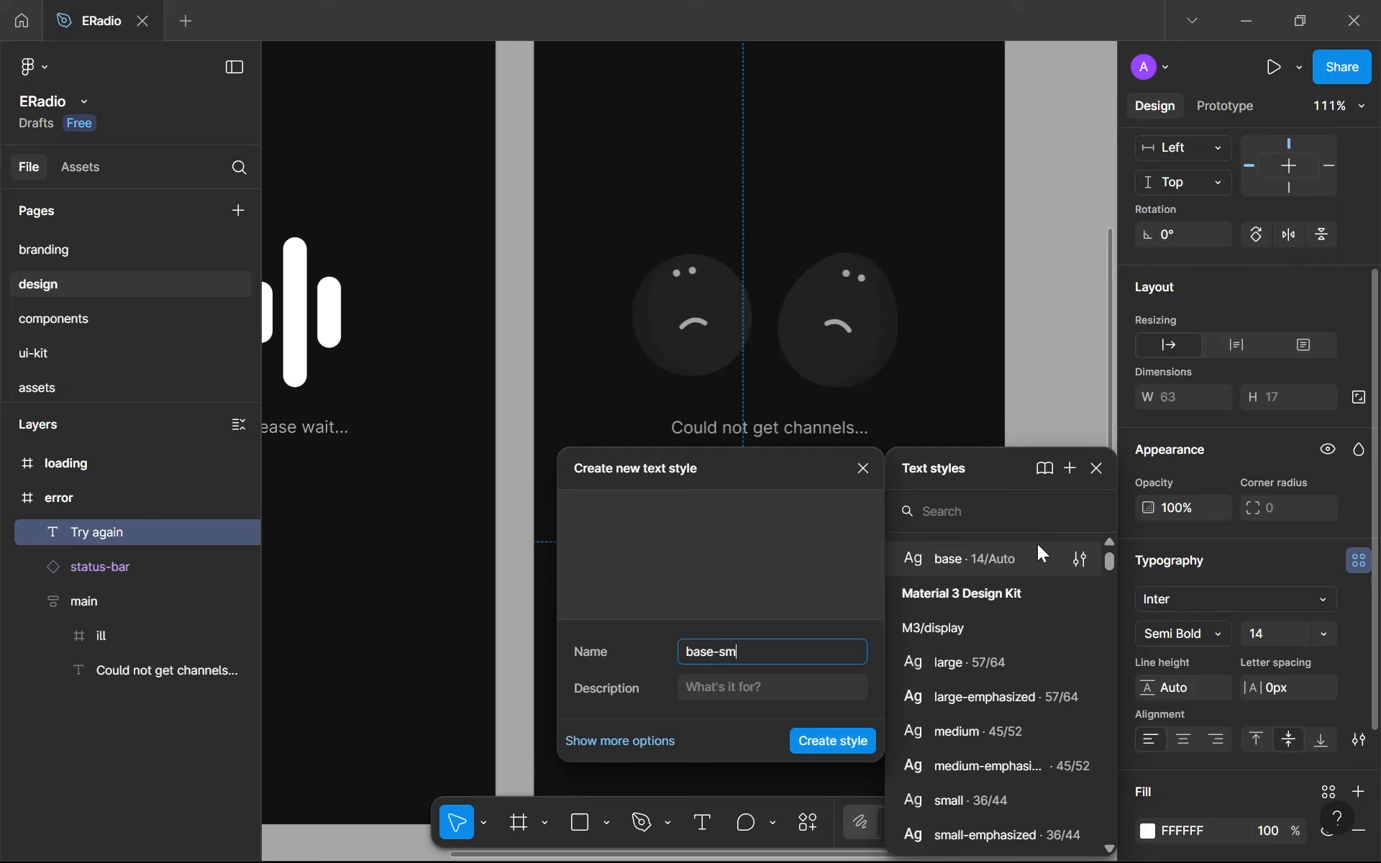
{"action": "key", "text": "Return"}
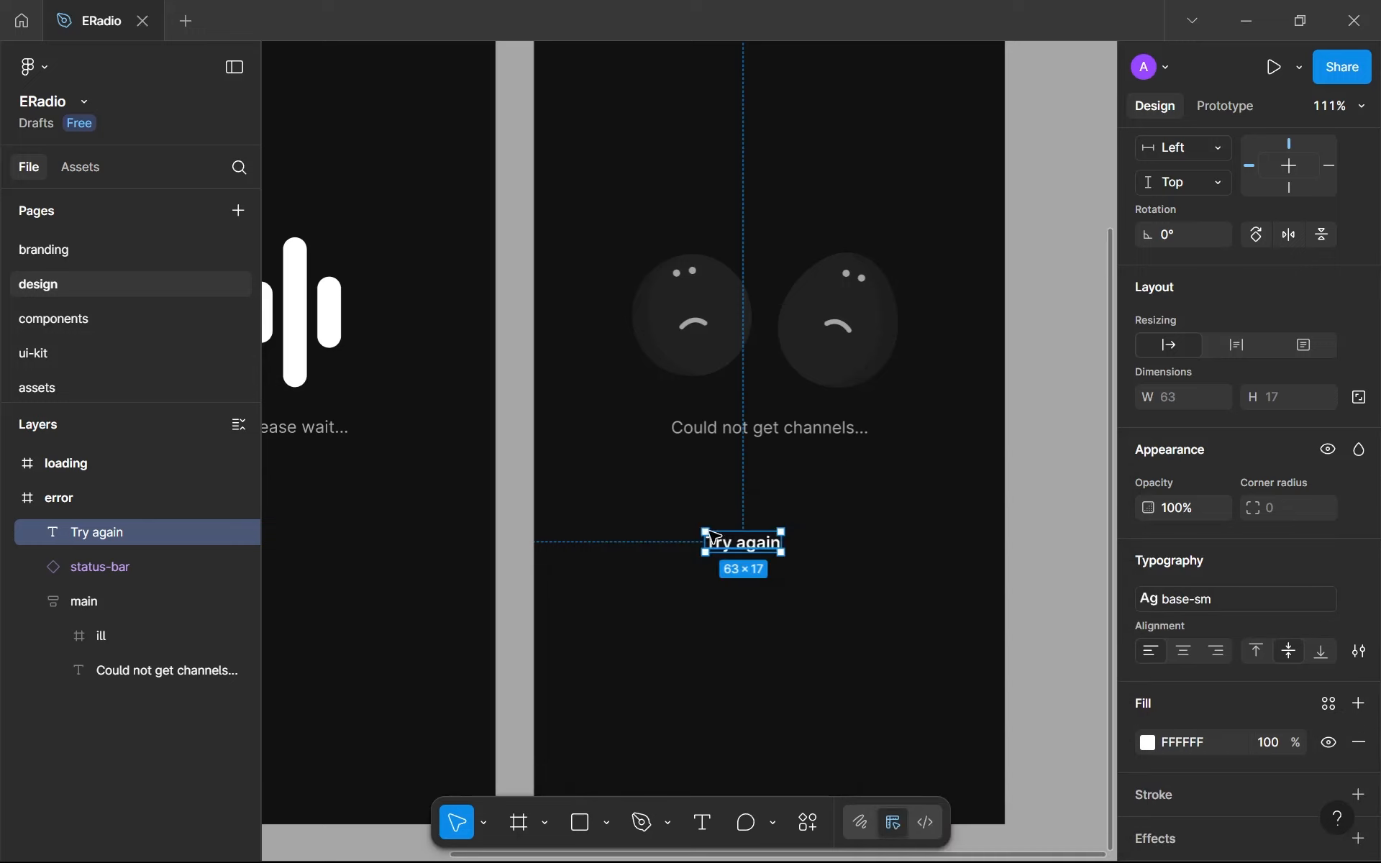
- Duplicate the Base sample line in the branding page's typography frame and set the frame's auto layout flow to vertical
{"action": "left_click", "coordinate": [41, 249]}
{"action": "scroll", "coordinate": [618, 431], "scroll_direction": "up", "scroll_amount": 5}
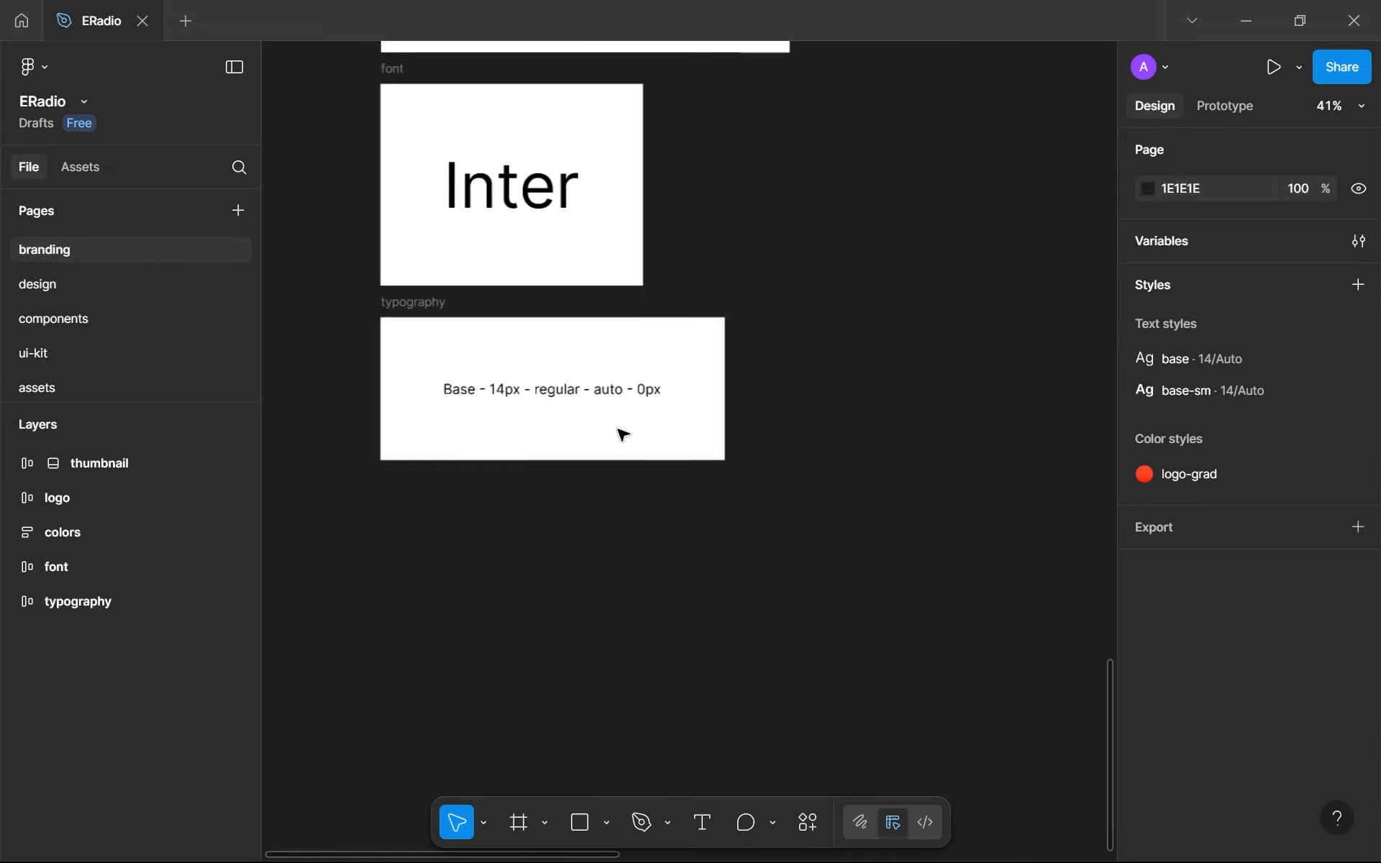
{"action": "left_click", "coordinate": [570, 391]}
{"action": "key", "text": "ctrl+d"}
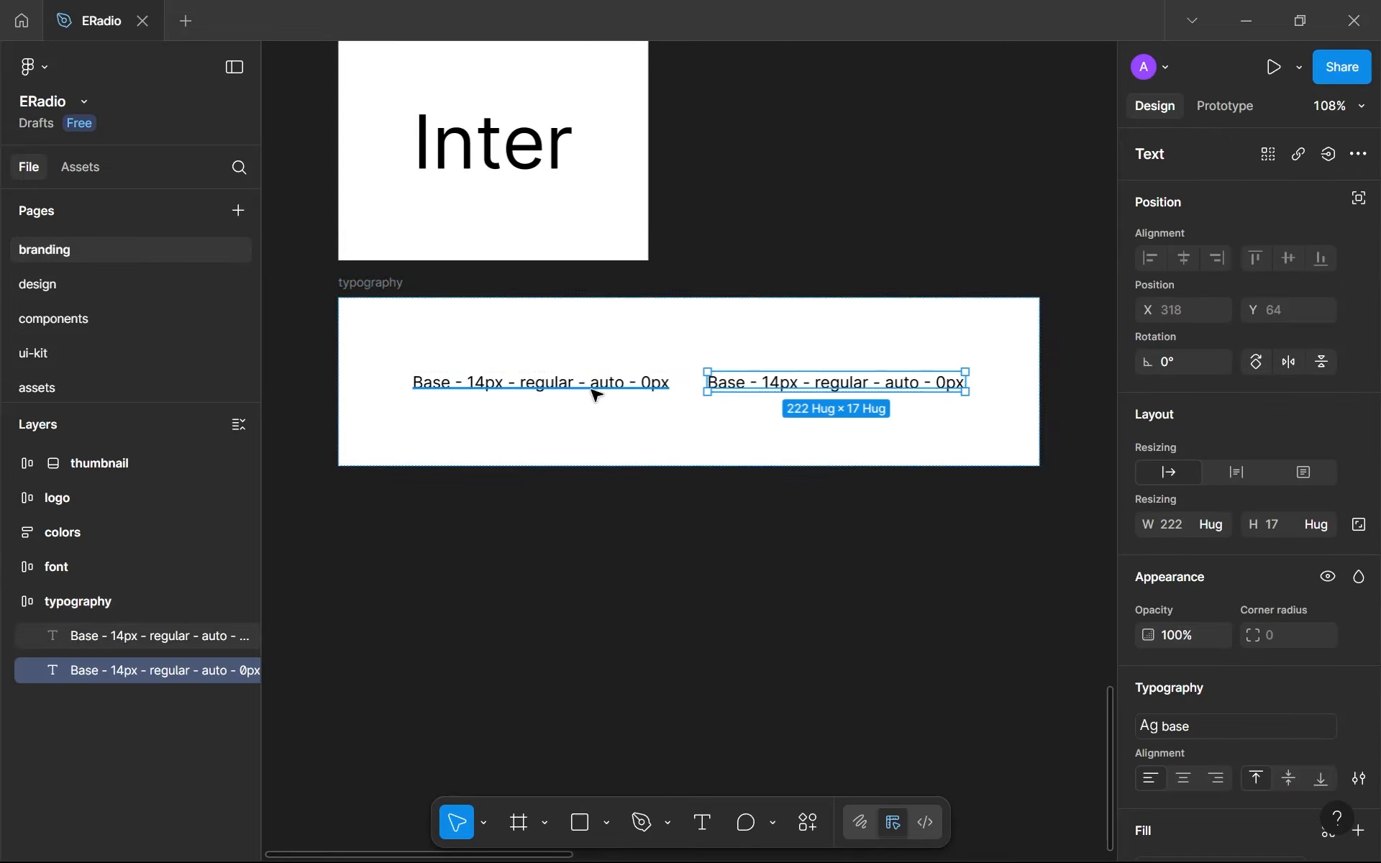
{"action": "left_click", "coordinate": [356, 288]}
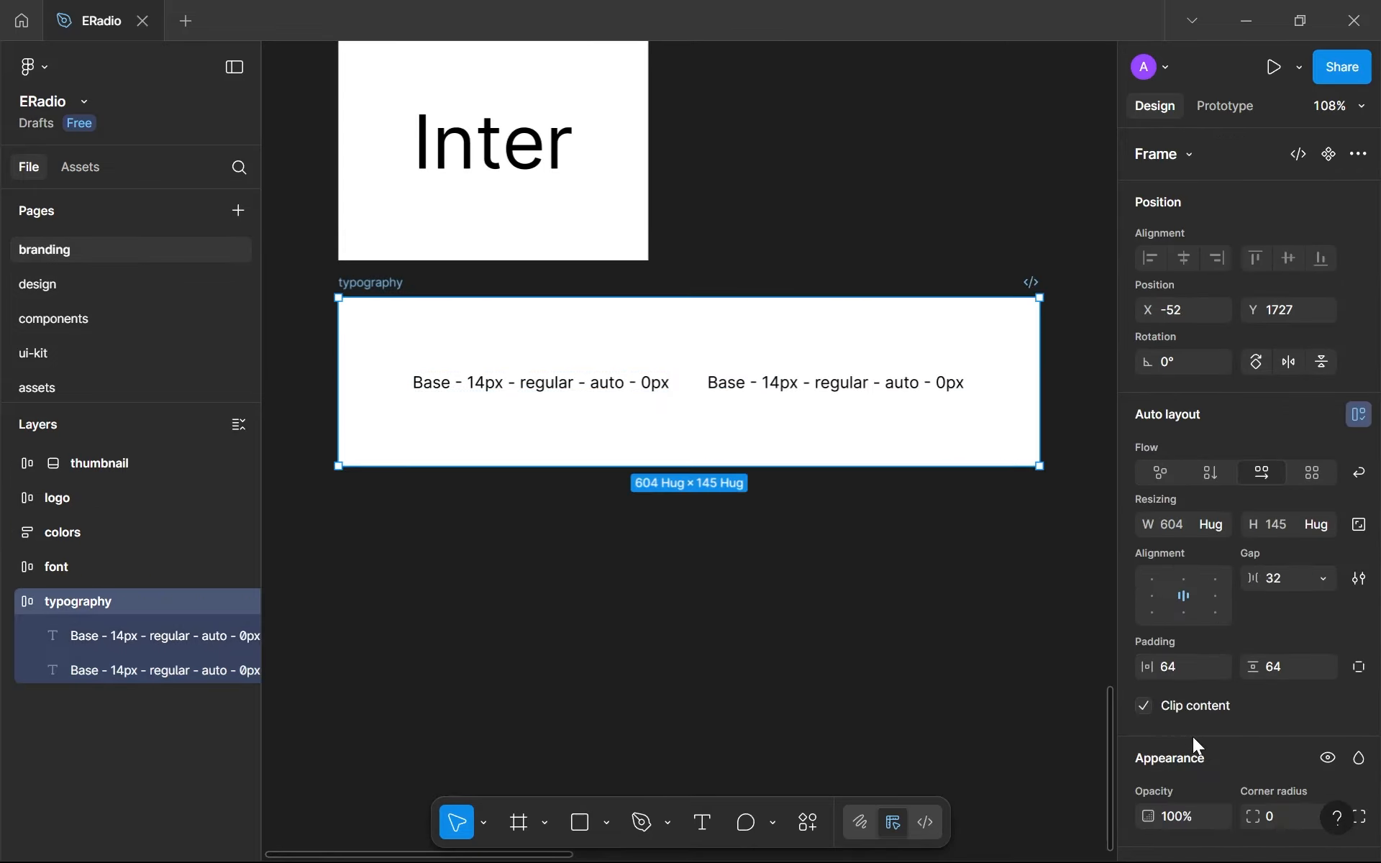
{"action": "left_click", "coordinate": [1213, 474]}
- Change the name in the duplicated sample line to "Base small"
{"action": "left_click", "coordinate": [508, 445]}
{"action": "double_click", "coordinate": [444, 440]}
{"action": "scroll", "coordinate": [444, 439], "scroll_direction": "up", "scroll_amount": 3}
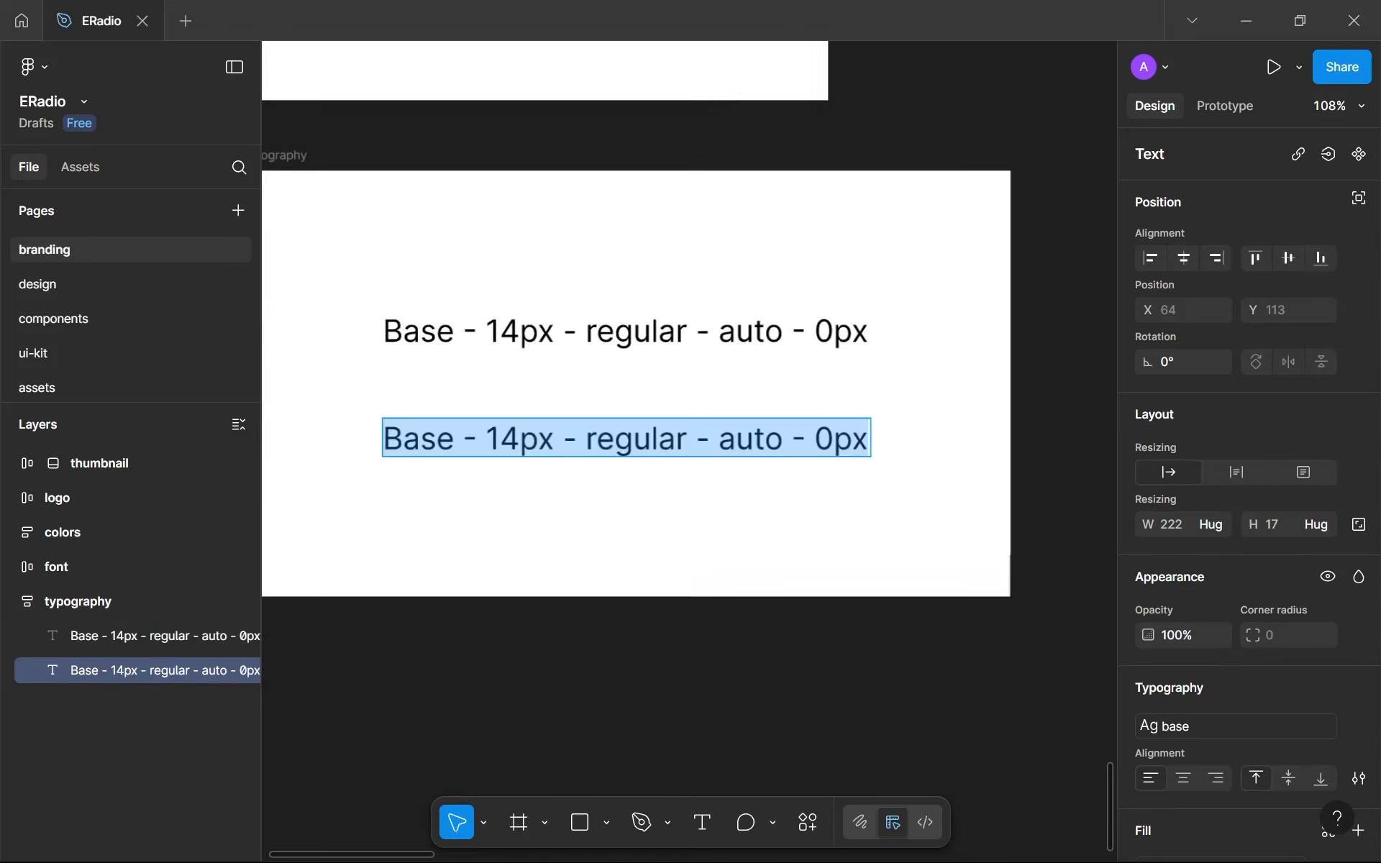
{"action": "left_click", "coordinate": [454, 438]}
{"action": "type", "text": "sm"}
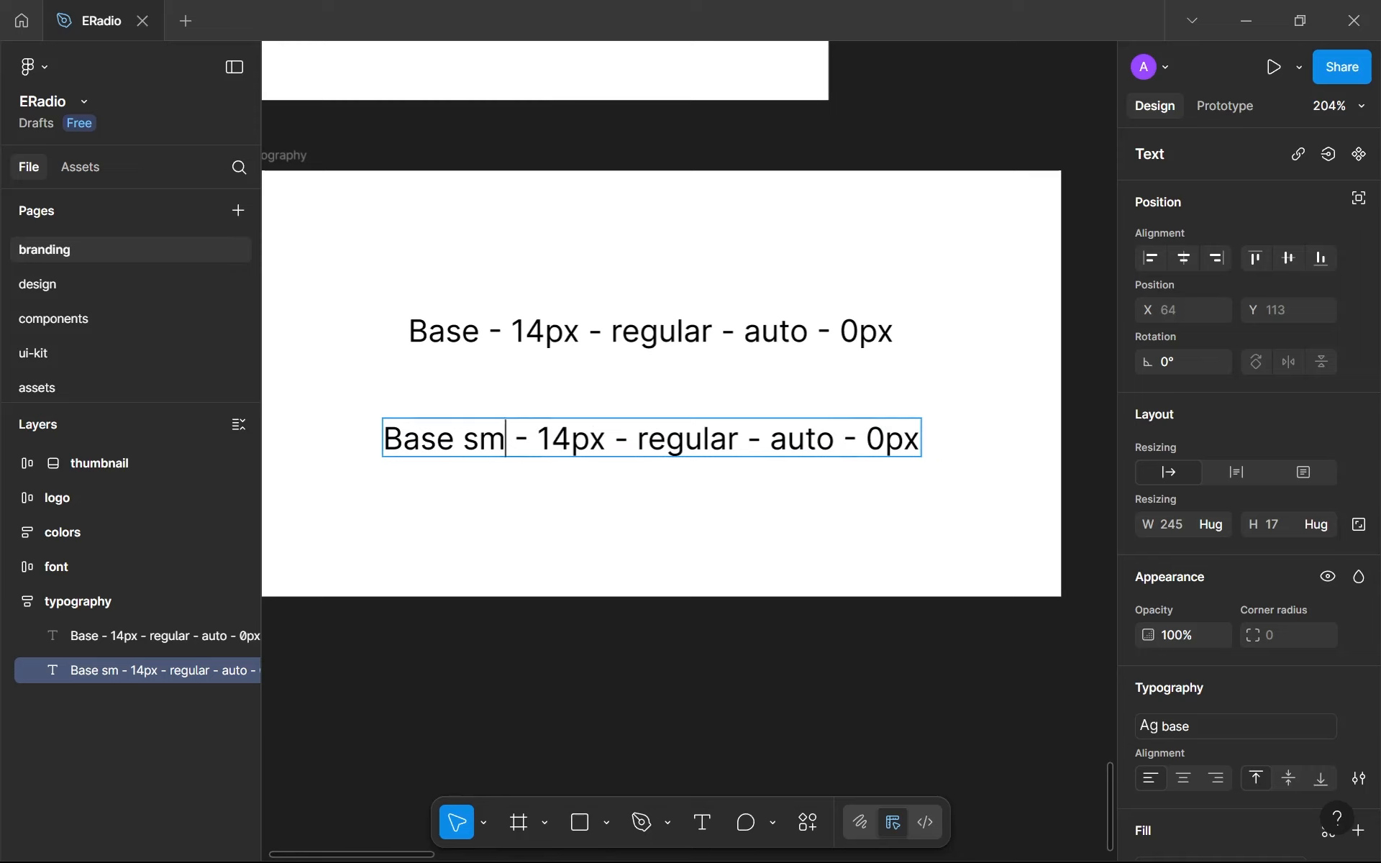
{"action": "type", "text": "all"}
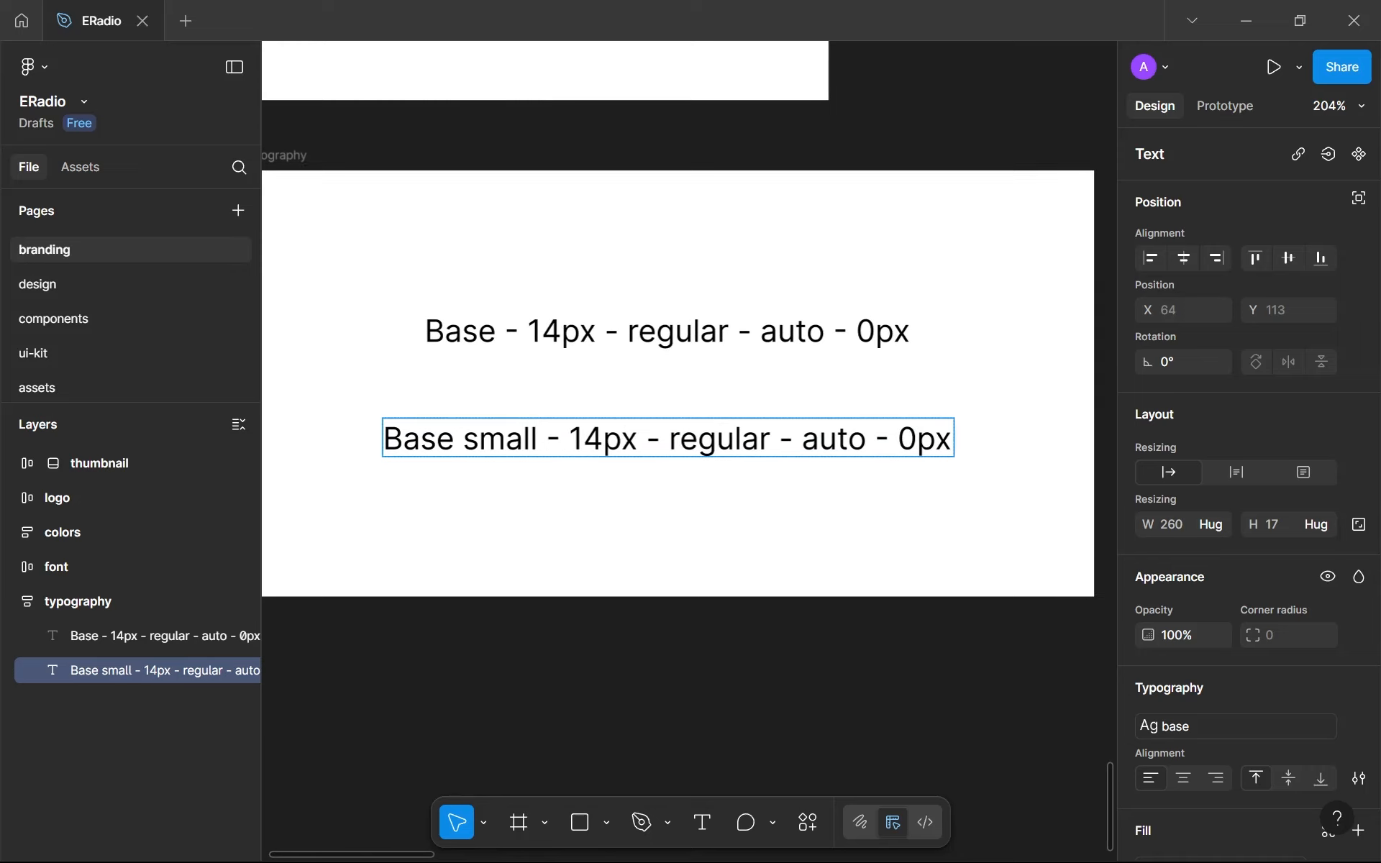
{"action": "key", "text": "Escape"}
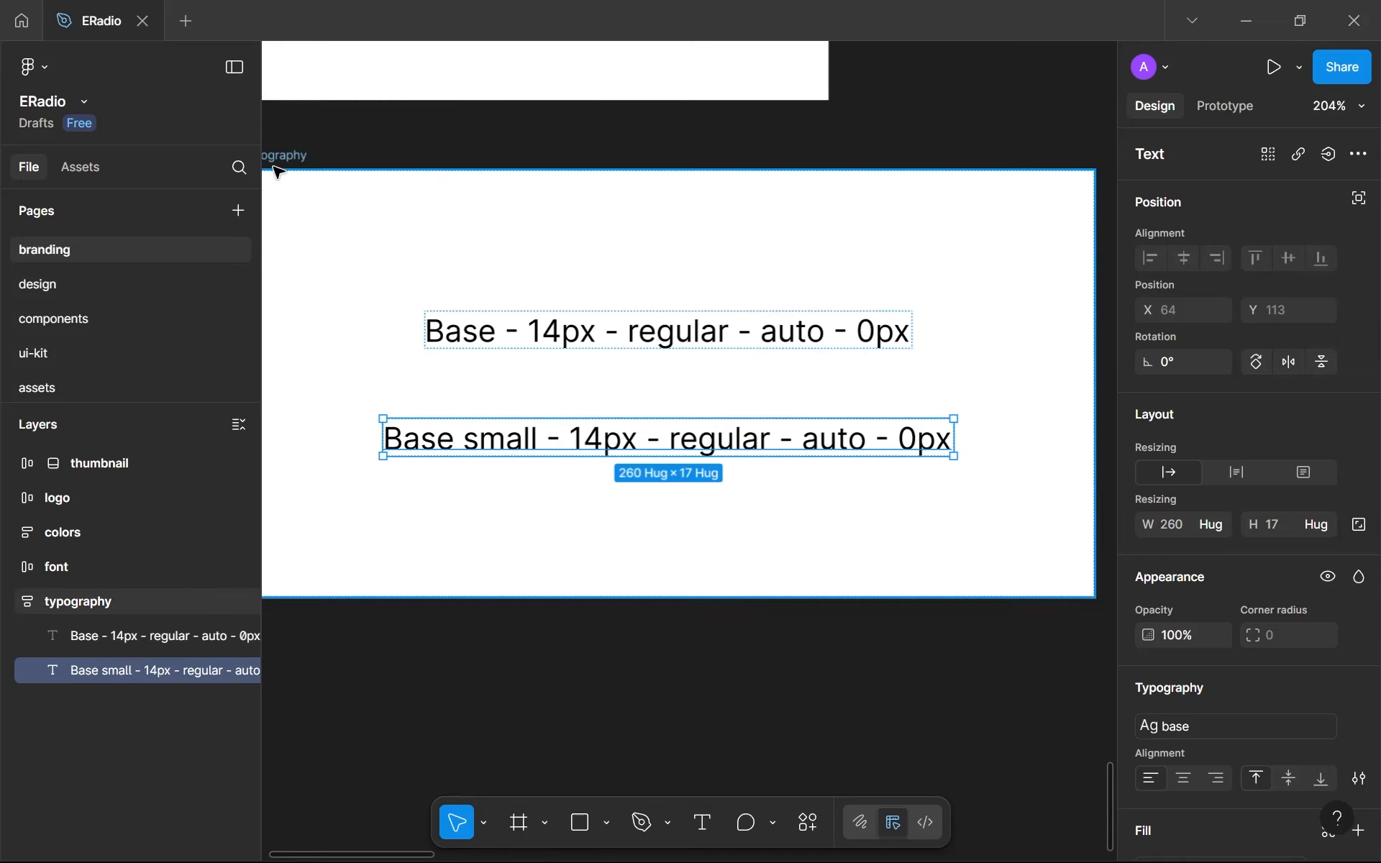
- Align the typography frame's content to the top left and change the first sample's name to lowercase "base"
{"action": "left_click", "coordinate": [277, 170]}
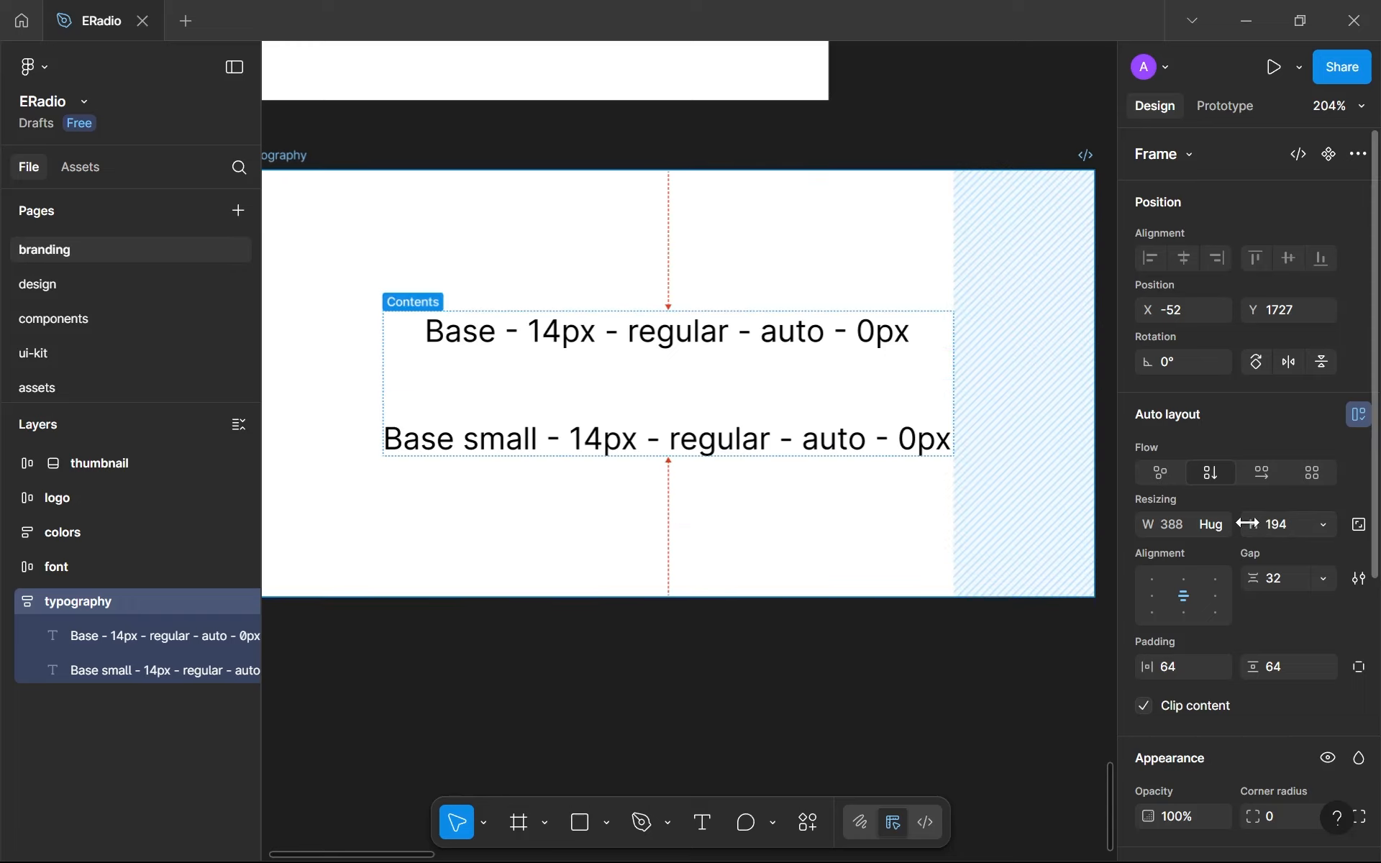
{"action": "left_click", "coordinate": [1154, 577]}
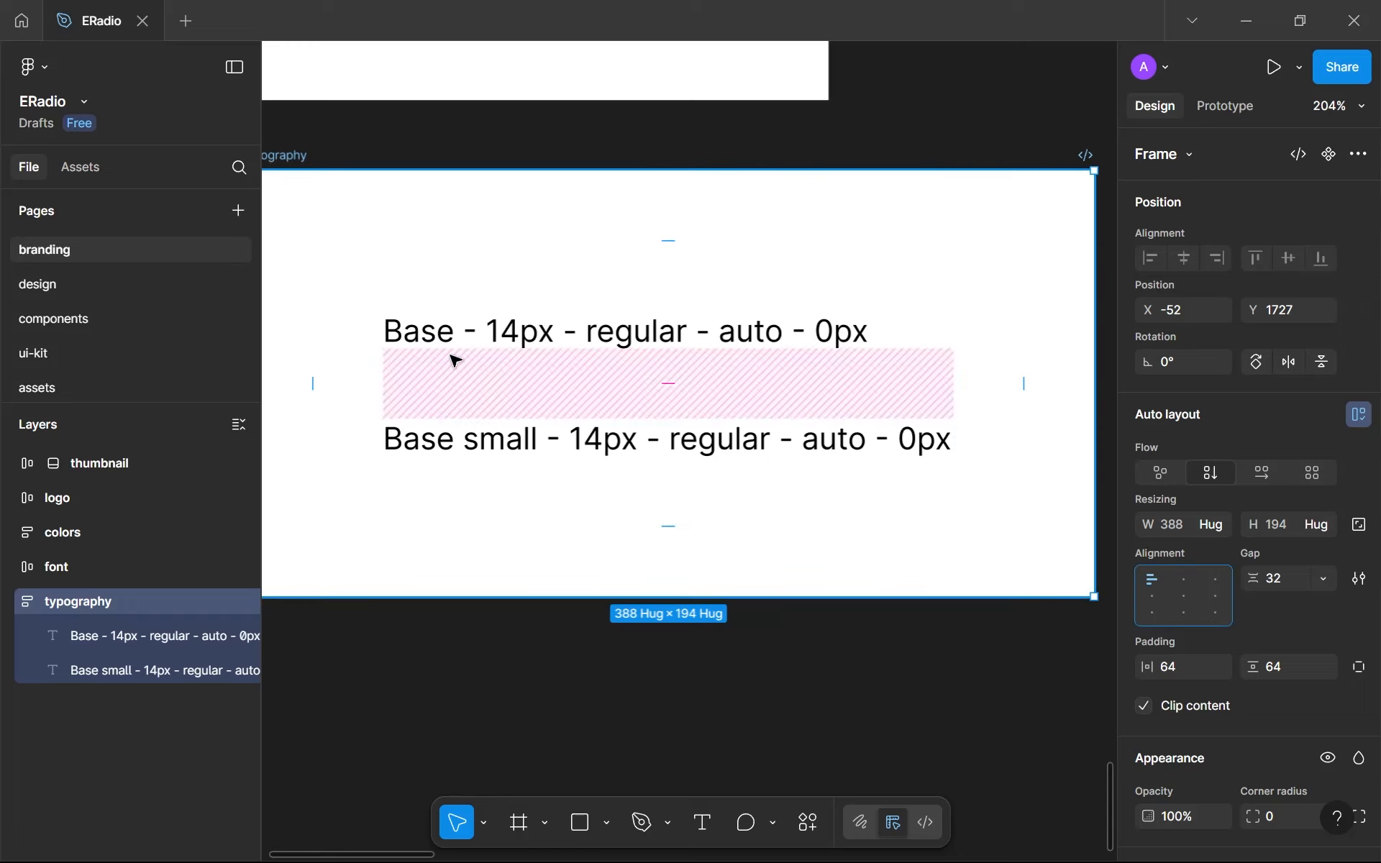
{"action": "left_click", "coordinate": [414, 335]}
{"action": "key", "text": "shift+Left"}
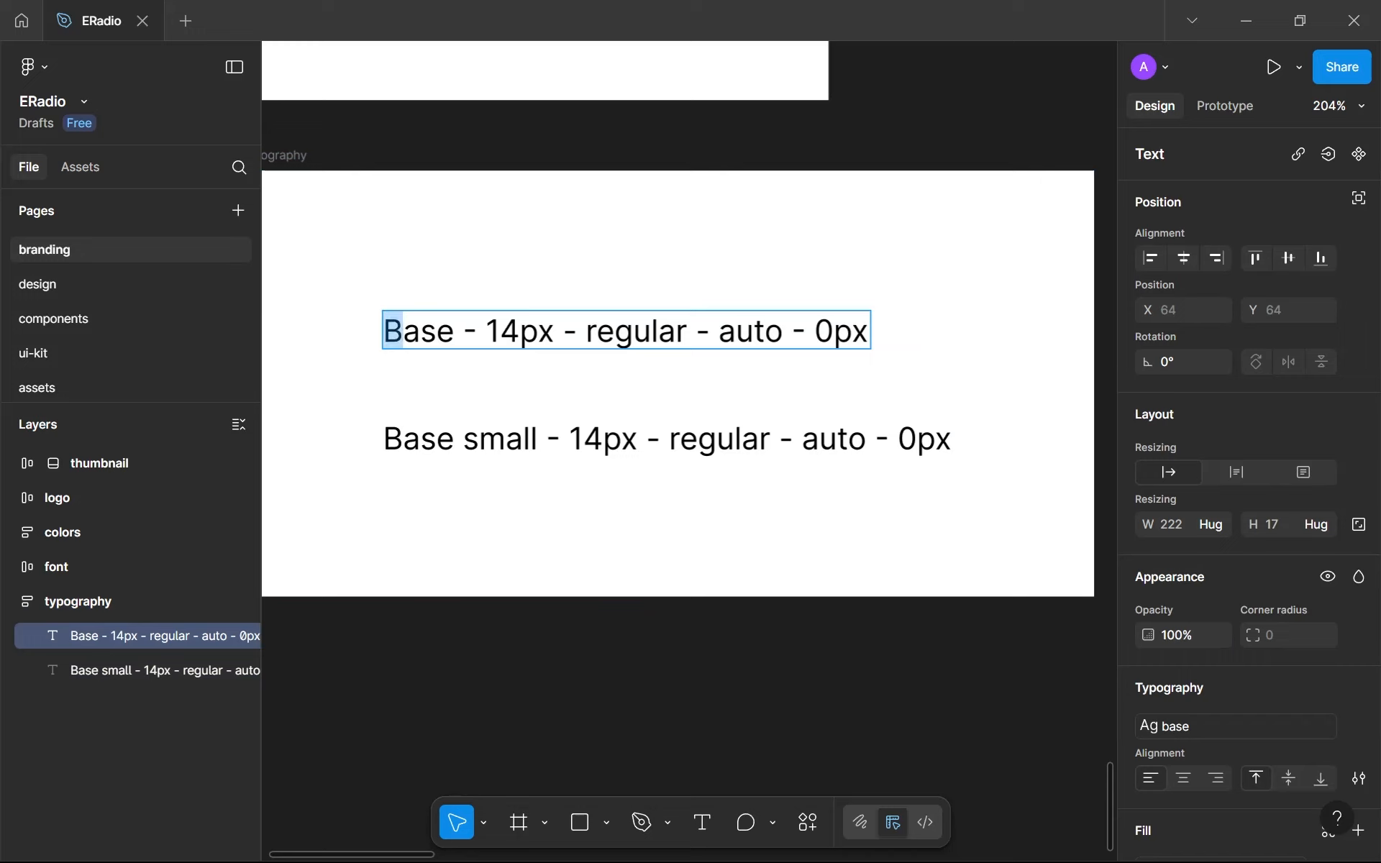
{"action": "type", "text": "b"}
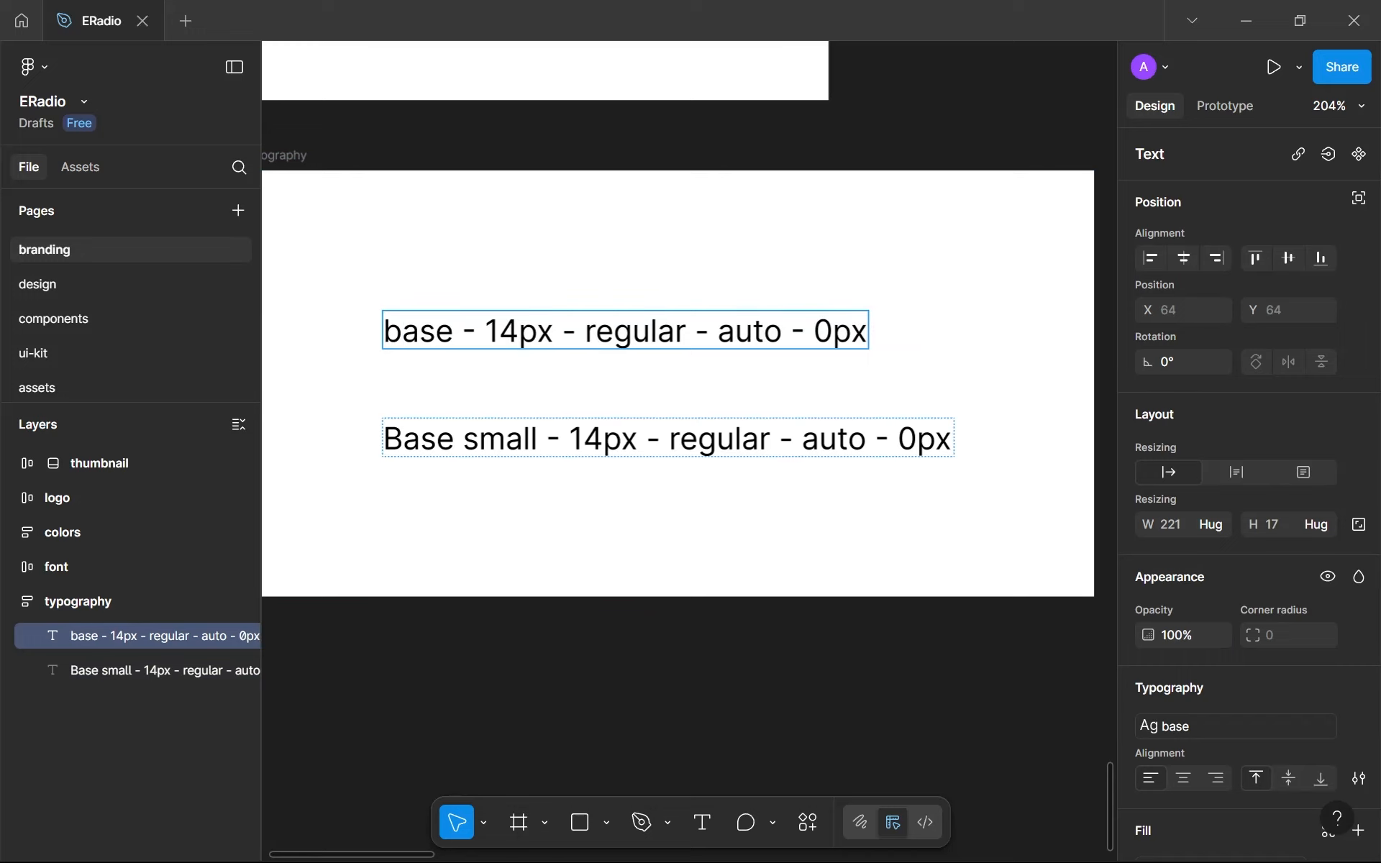
- Edit the second sample line to read "base-sm - 14px - semi bold - auto - 0px"
{"action": "left_click_drag", "start_coordinate": [539, 439], "coordinate": [350, 431]}
{"action": "type", "text": "base-sm"}
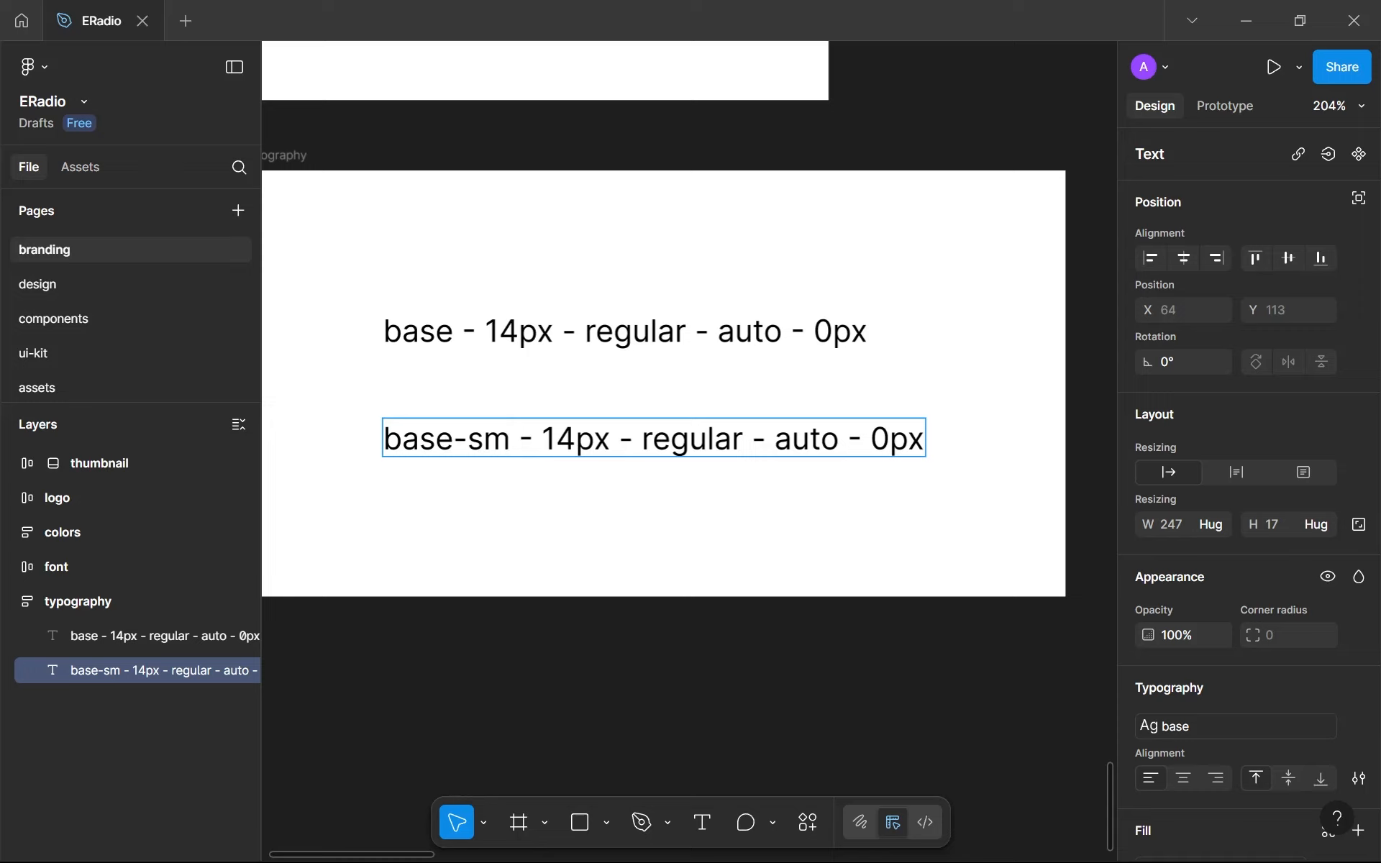
{"action": "double_click", "coordinate": [692, 438]}
{"action": "type", "text": "semi b"}
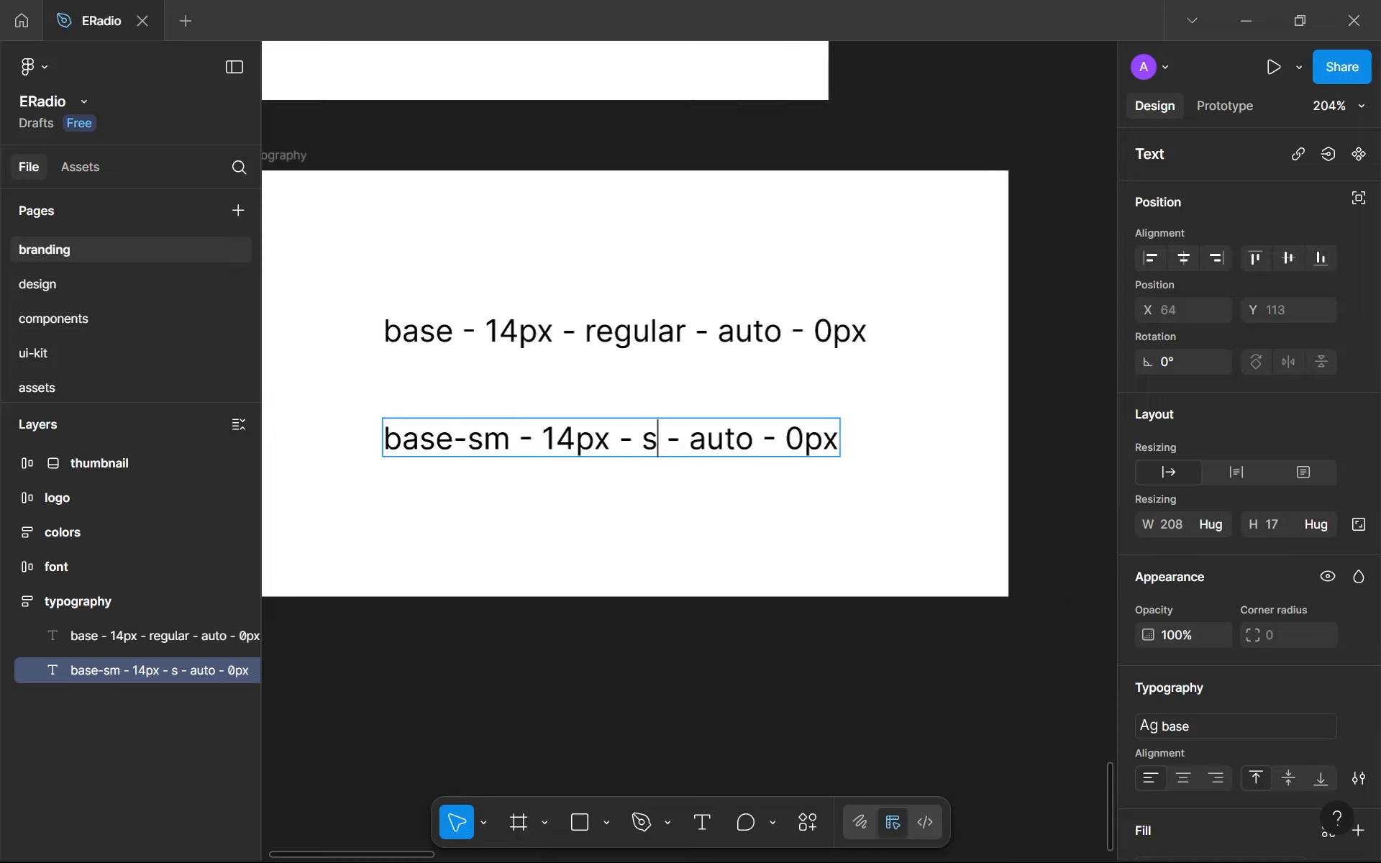
{"action": "type", "text": "old"}
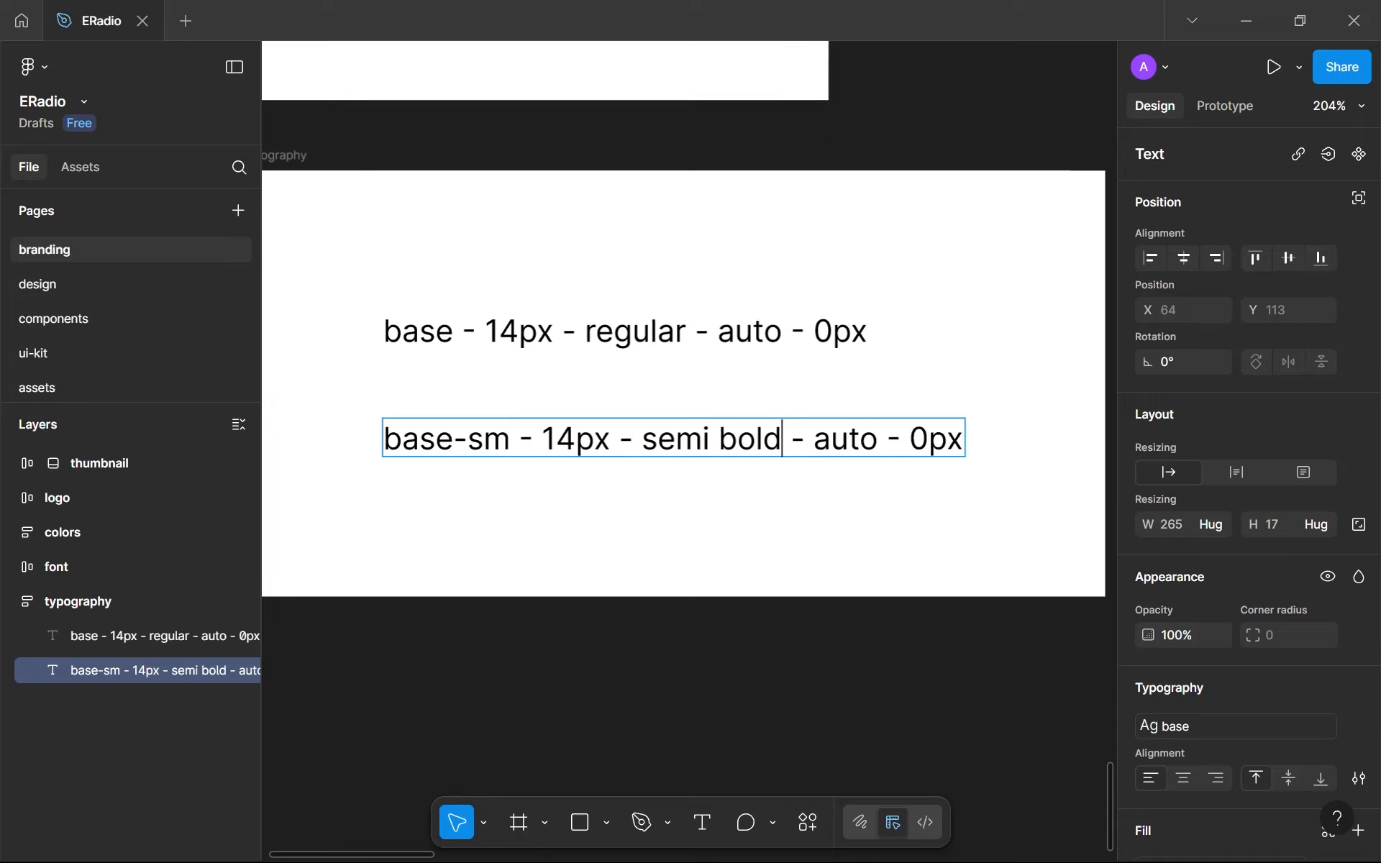
{"action": "key", "text": "Escape"}
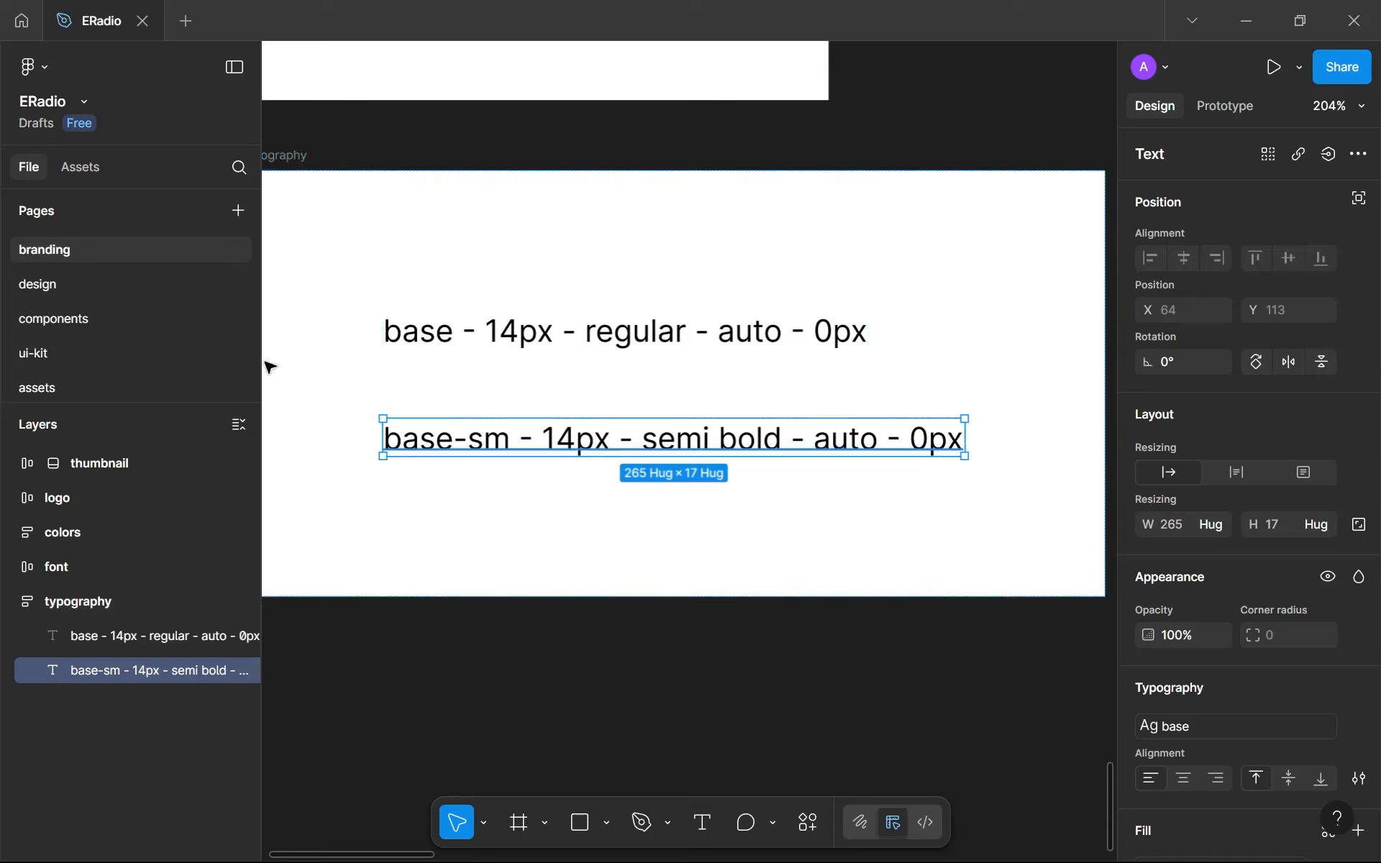
- Apply the base-sm text style to the second sample line in the typography frame
{"action": "left_click", "coordinate": [1181, 719]}
{"action": "left_click", "coordinate": [1013, 593]}
{"action": "left_click", "coordinate": [646, 588]}
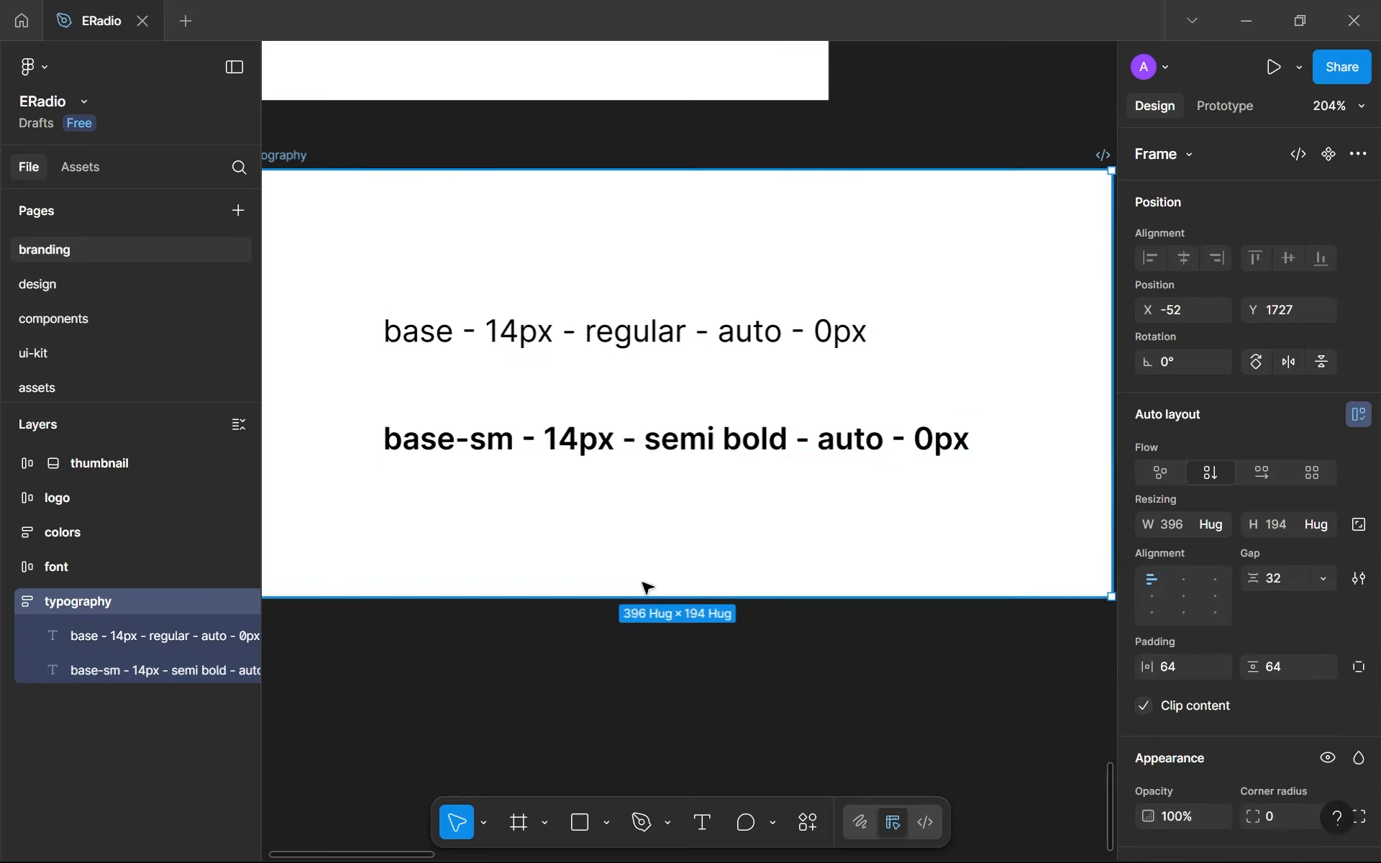
{"action": "left_click", "coordinate": [727, 633]}
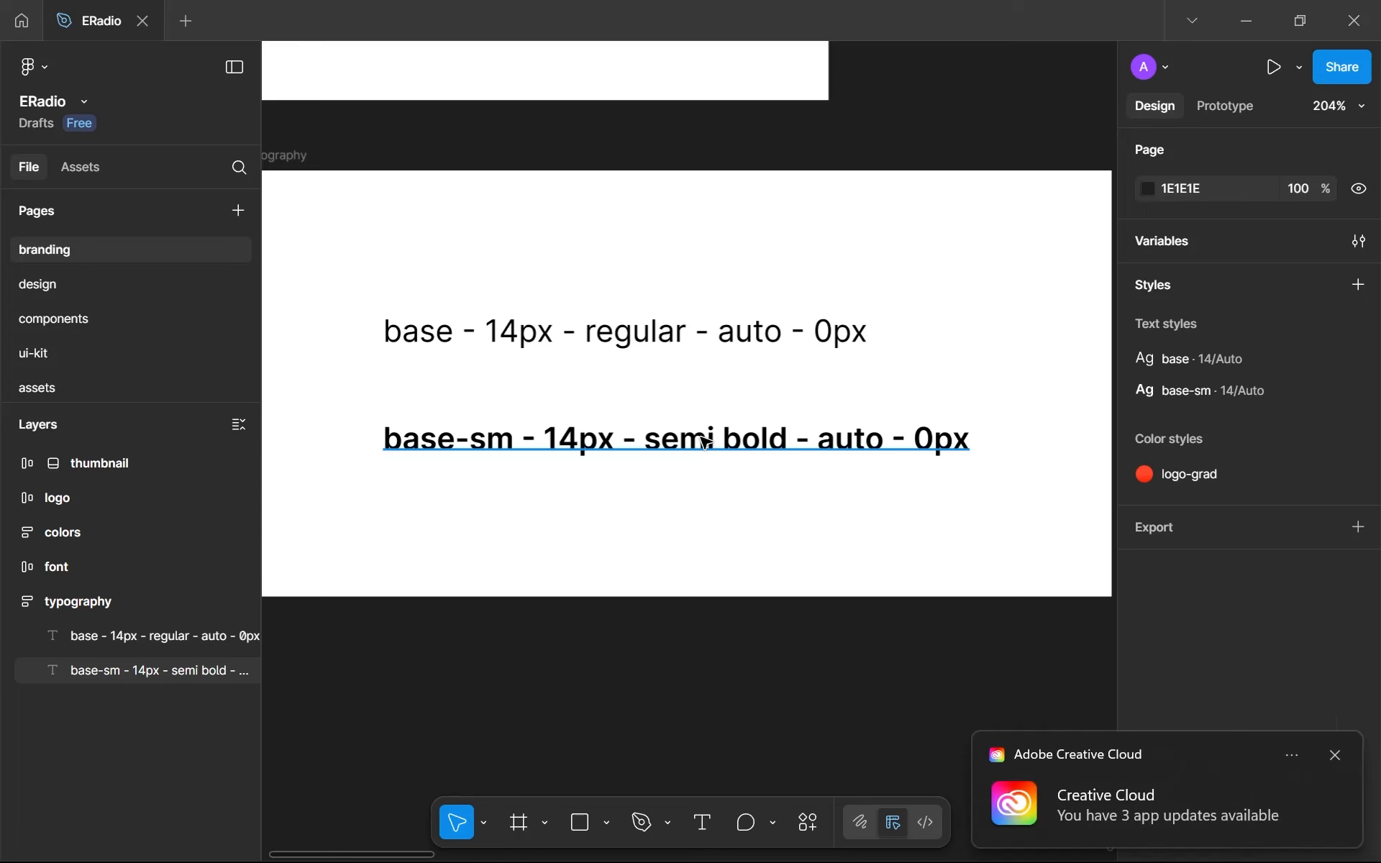
- Move the base-sm sample above the base sample in the typography frame and dismiss the app update notification
{"action": "left_click", "coordinate": [705, 442]}
{"action": "key", "text": "Up"}
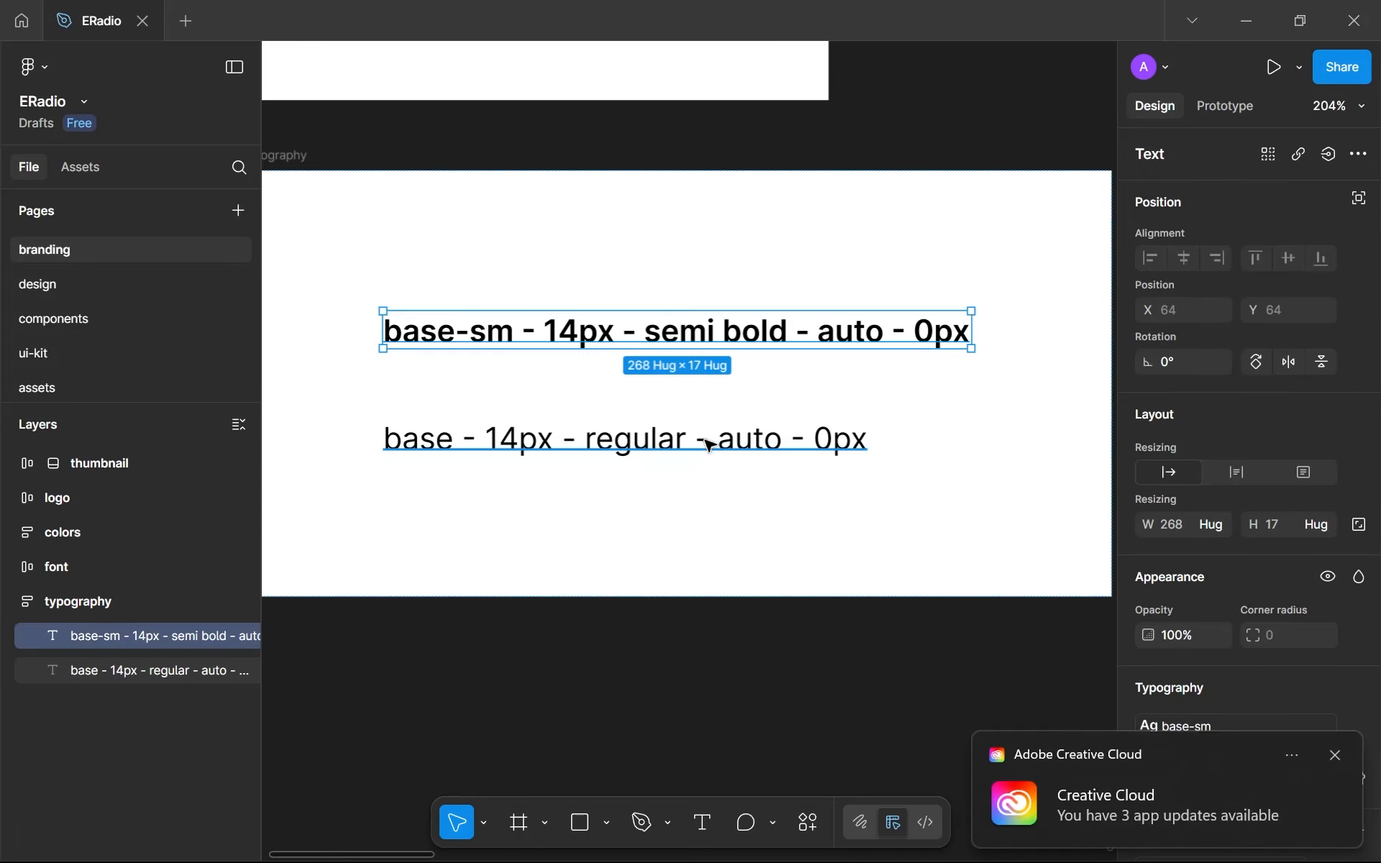
{"action": "left_click", "coordinate": [1334, 754]}
{"action": "left_click", "coordinate": [660, 585]}
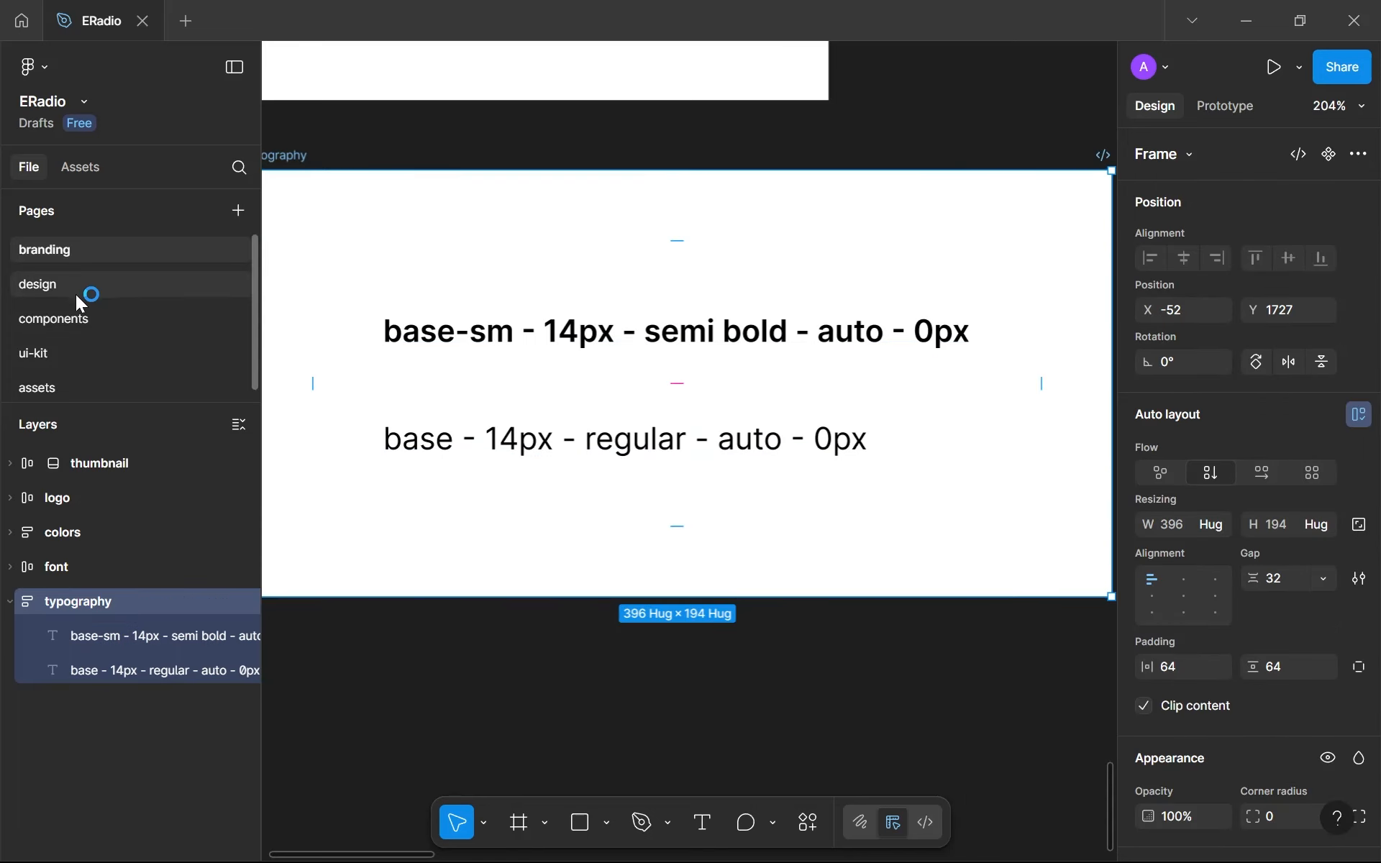
{"action": "scroll", "coordinate": [526, 370], "scroll_direction": "down", "scroll_amount": 1}
{"action": "left_click_drag", "start_coordinate": [526, 369], "coordinate": [565, 389]}
- Return to the design page's error screen, and open the Xnix Icon pack file from the recent files
{"action": "left_click", "coordinate": [11, 291]}
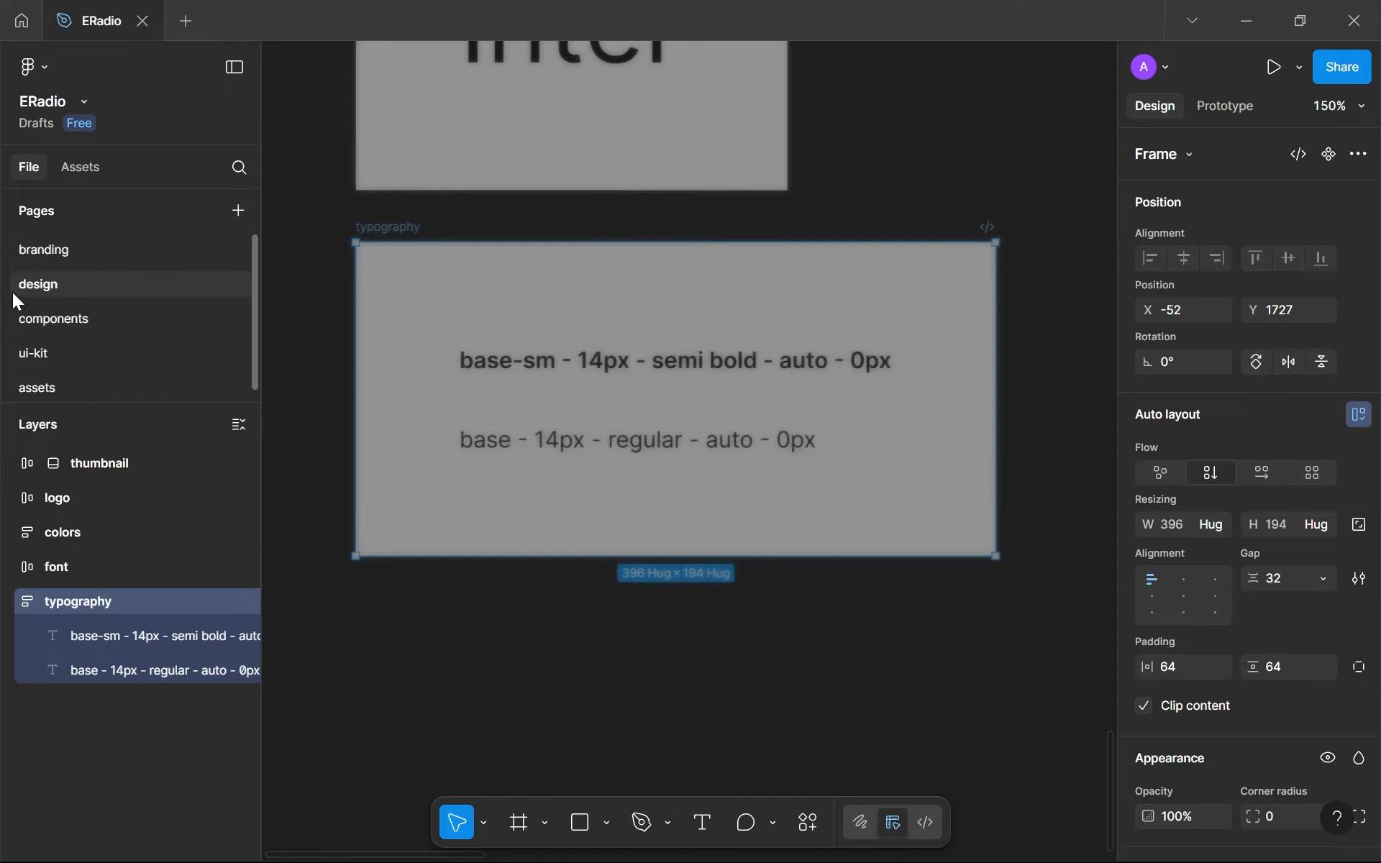
{"action": "scroll", "coordinate": [762, 561], "scroll_direction": "up", "scroll_amount": 5}
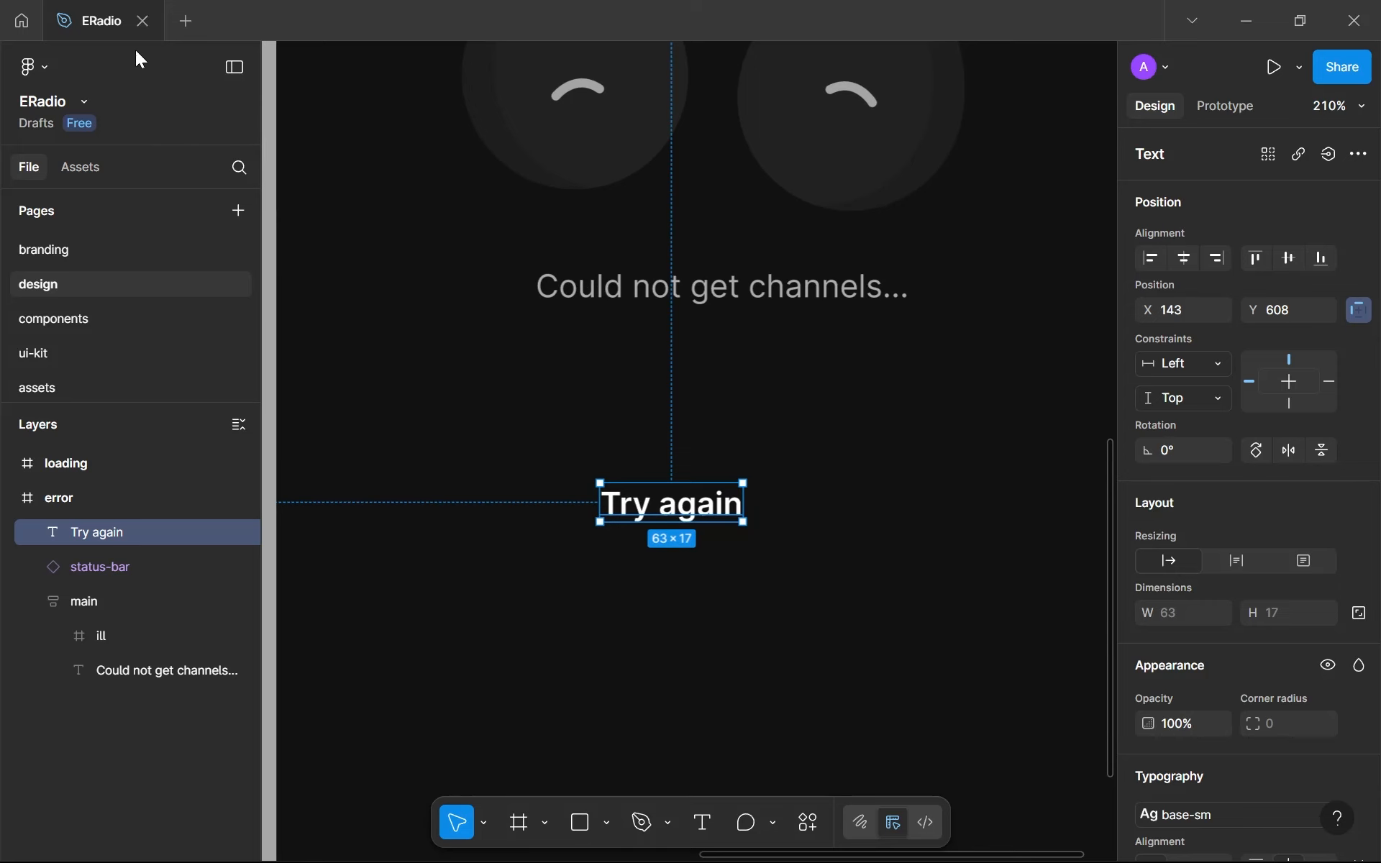
{"action": "left_click", "coordinate": [4, 5]}
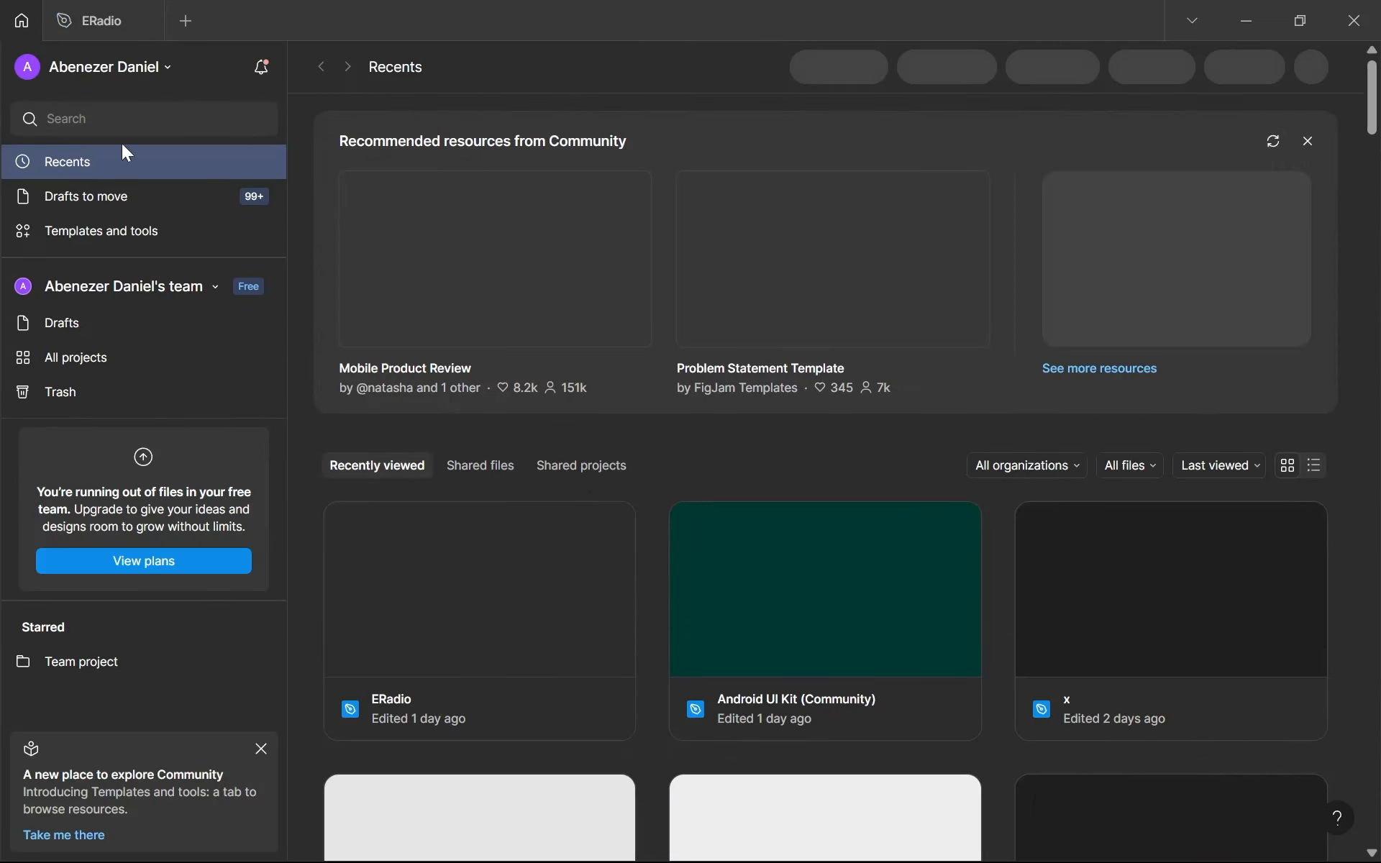
{"action": "scroll", "coordinate": [642, 490], "scroll_direction": "down", "scroll_amount": 3}
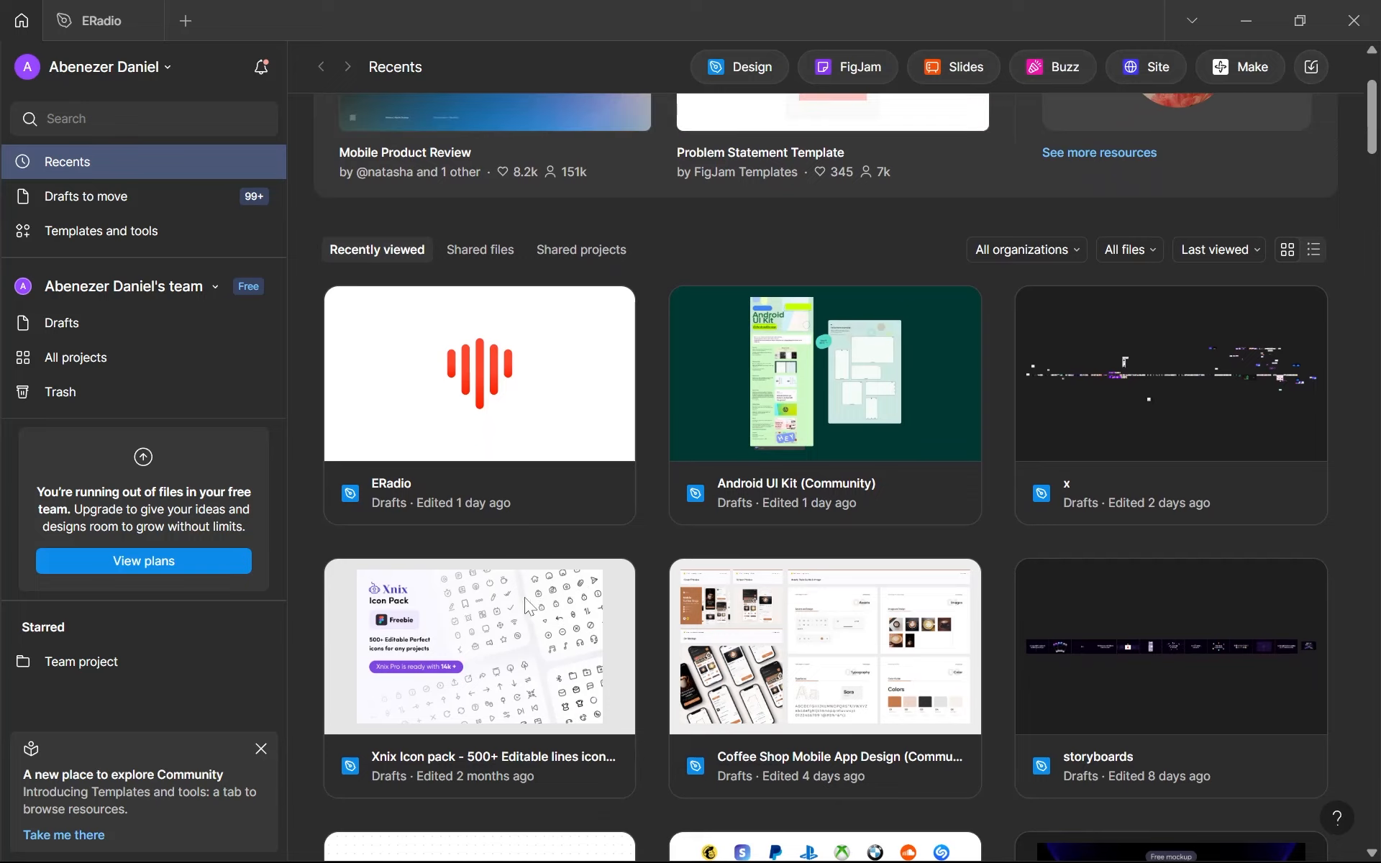
{"action": "double_click", "coordinate": [504, 661]}
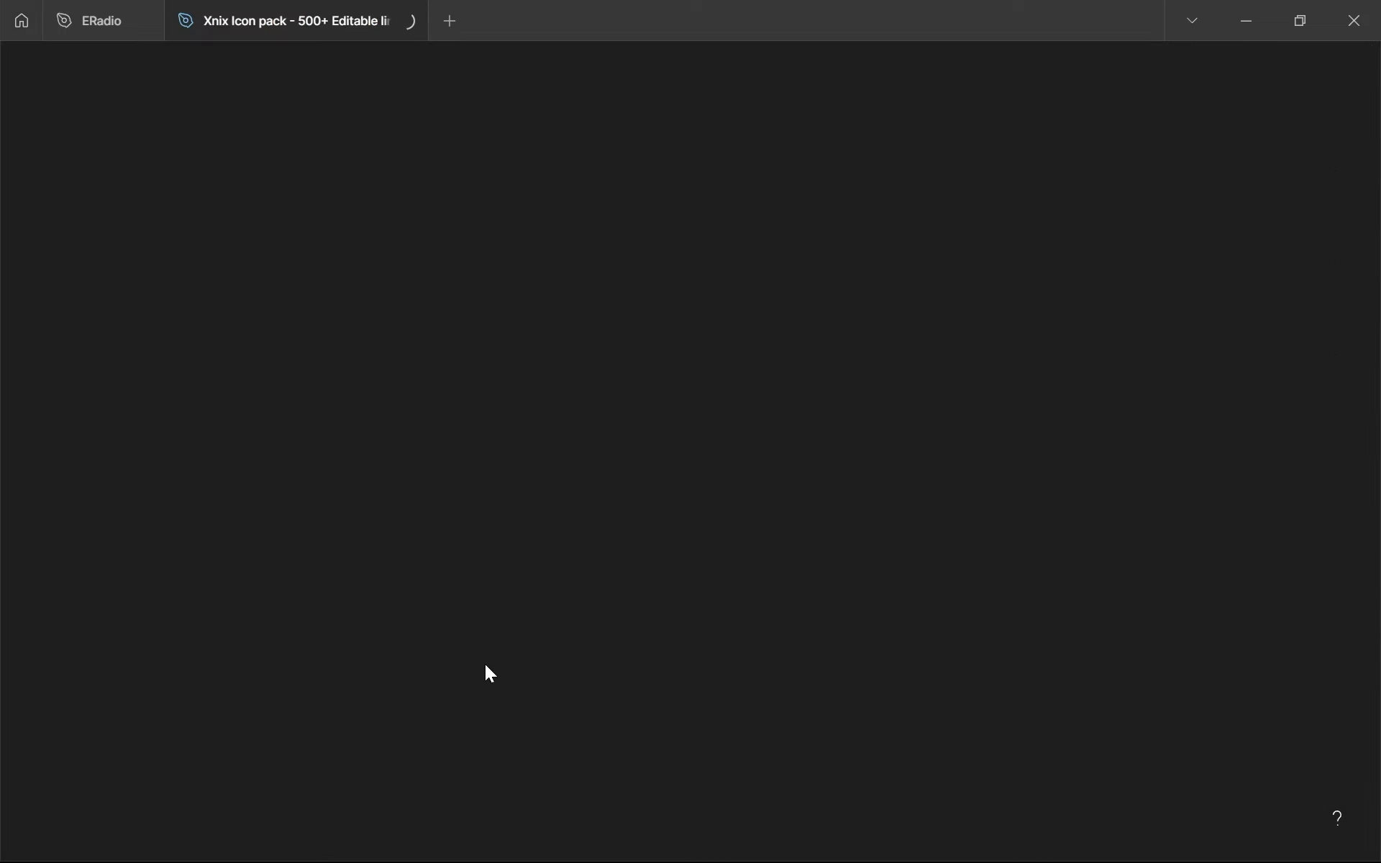
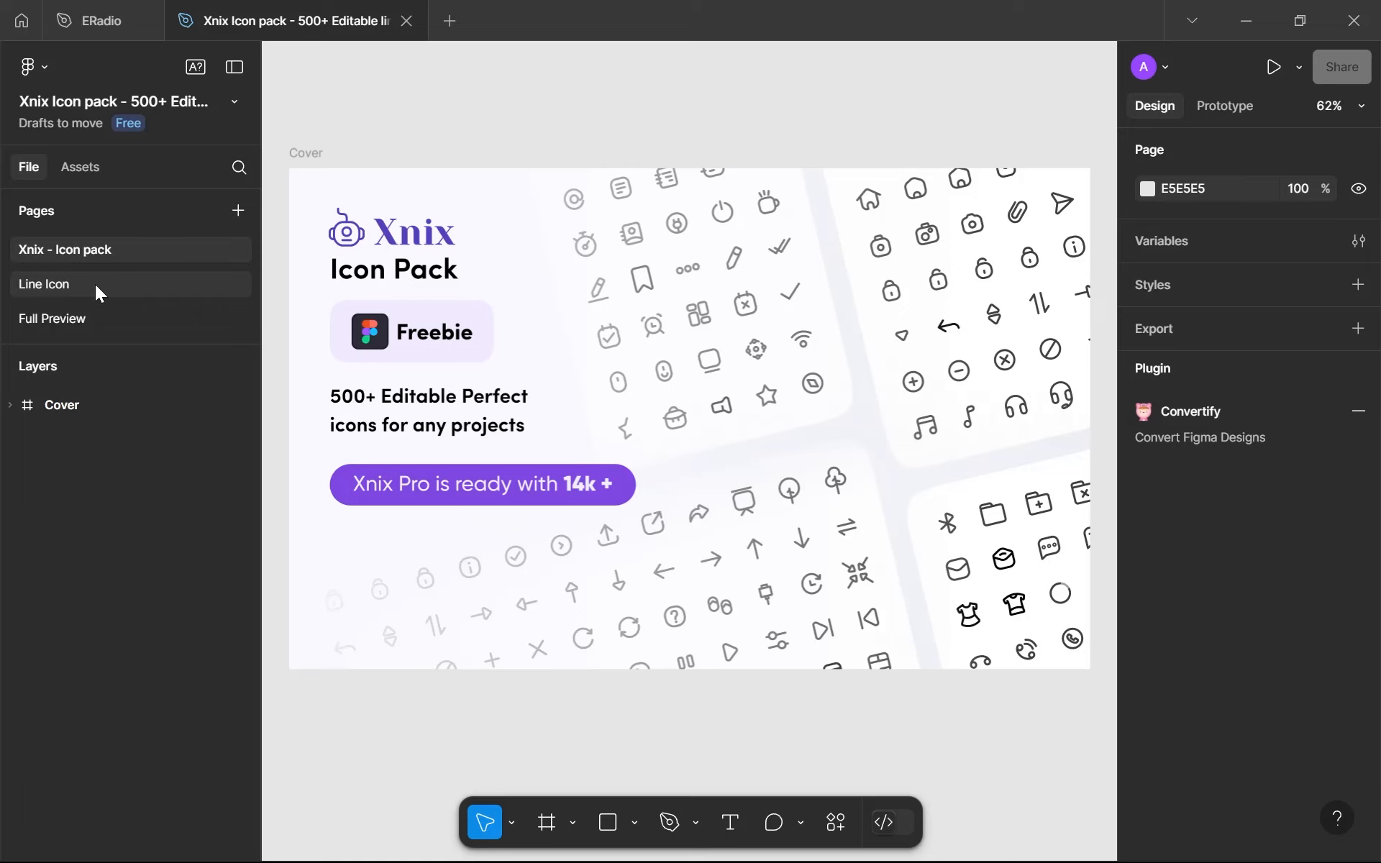
- Browse the icon sets on the Line Icon page, through to Media Player, for a retry icon that suits the Try again text
{"action": "left_click", "coordinate": [95, 283]}
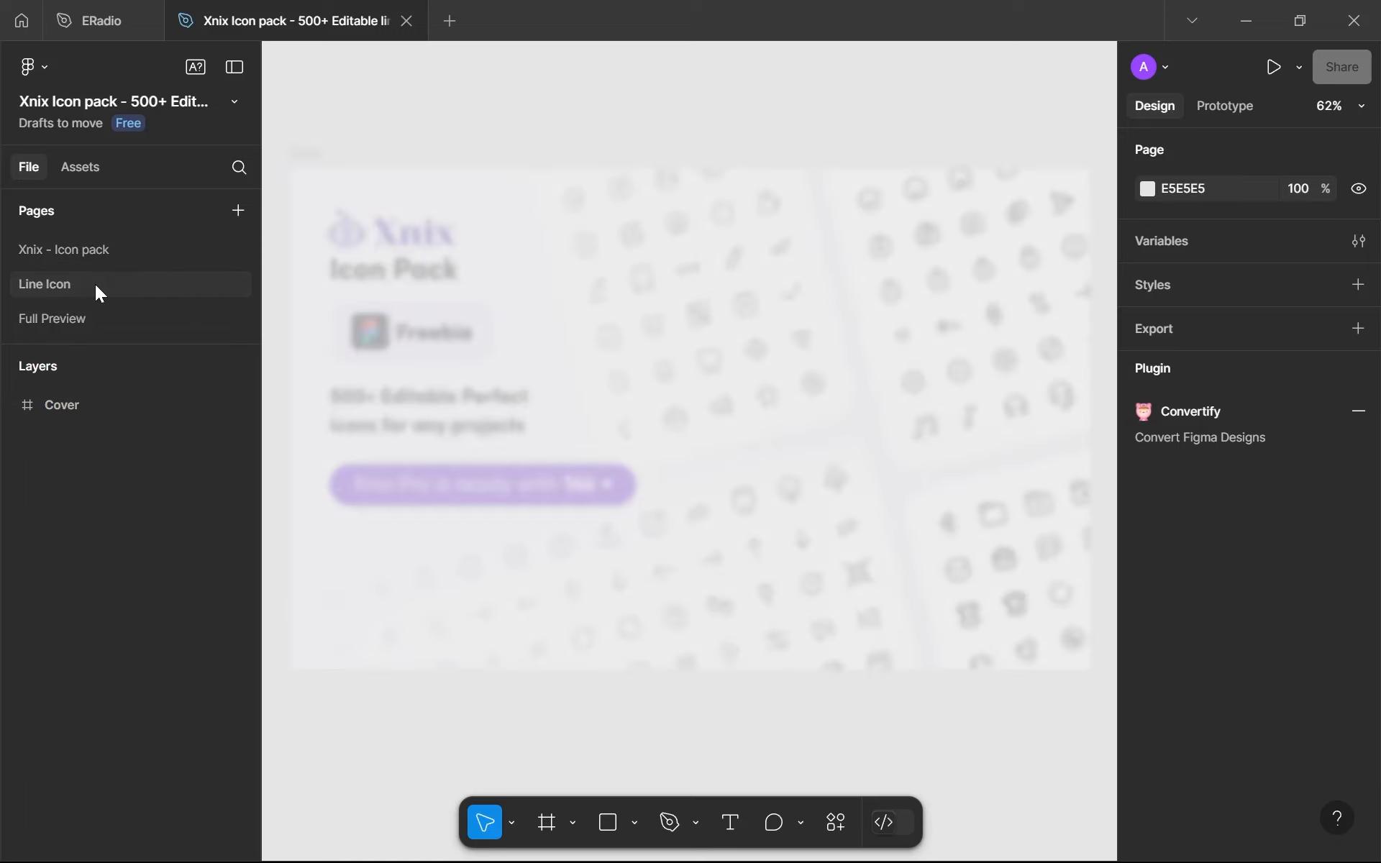
{"action": "left_click", "coordinate": [83, 6]}
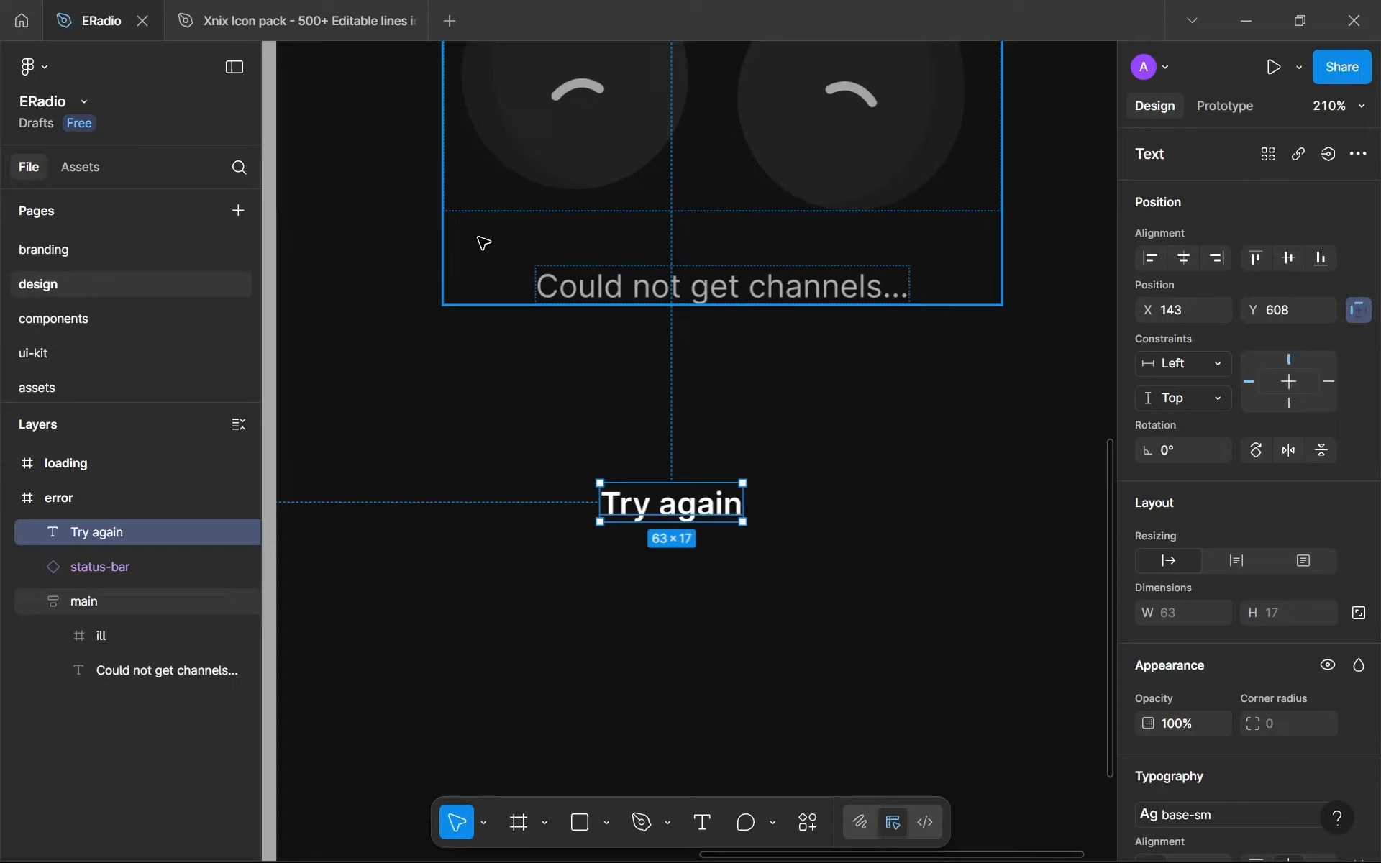
{"action": "left_click", "coordinate": [292, 12]}
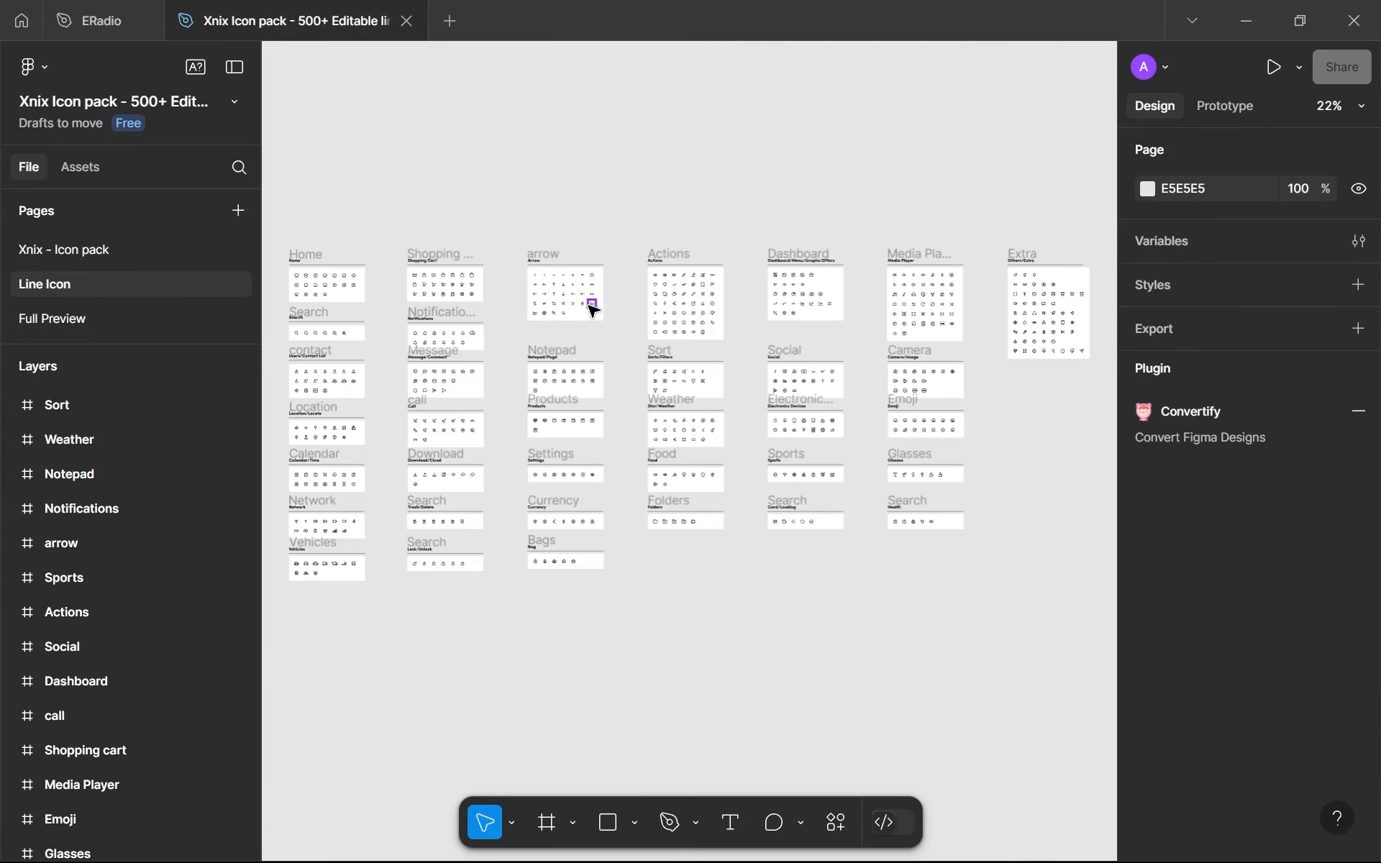
{"action": "scroll", "coordinate": [589, 305], "scroll_direction": "up", "scroll_amount": 5}
{"action": "scroll", "coordinate": [428, 275], "scroll_direction": "up", "scroll_amount": 5}
{"action": "left_click_drag", "start_coordinate": [590, 365], "coordinate": [432, 363]}
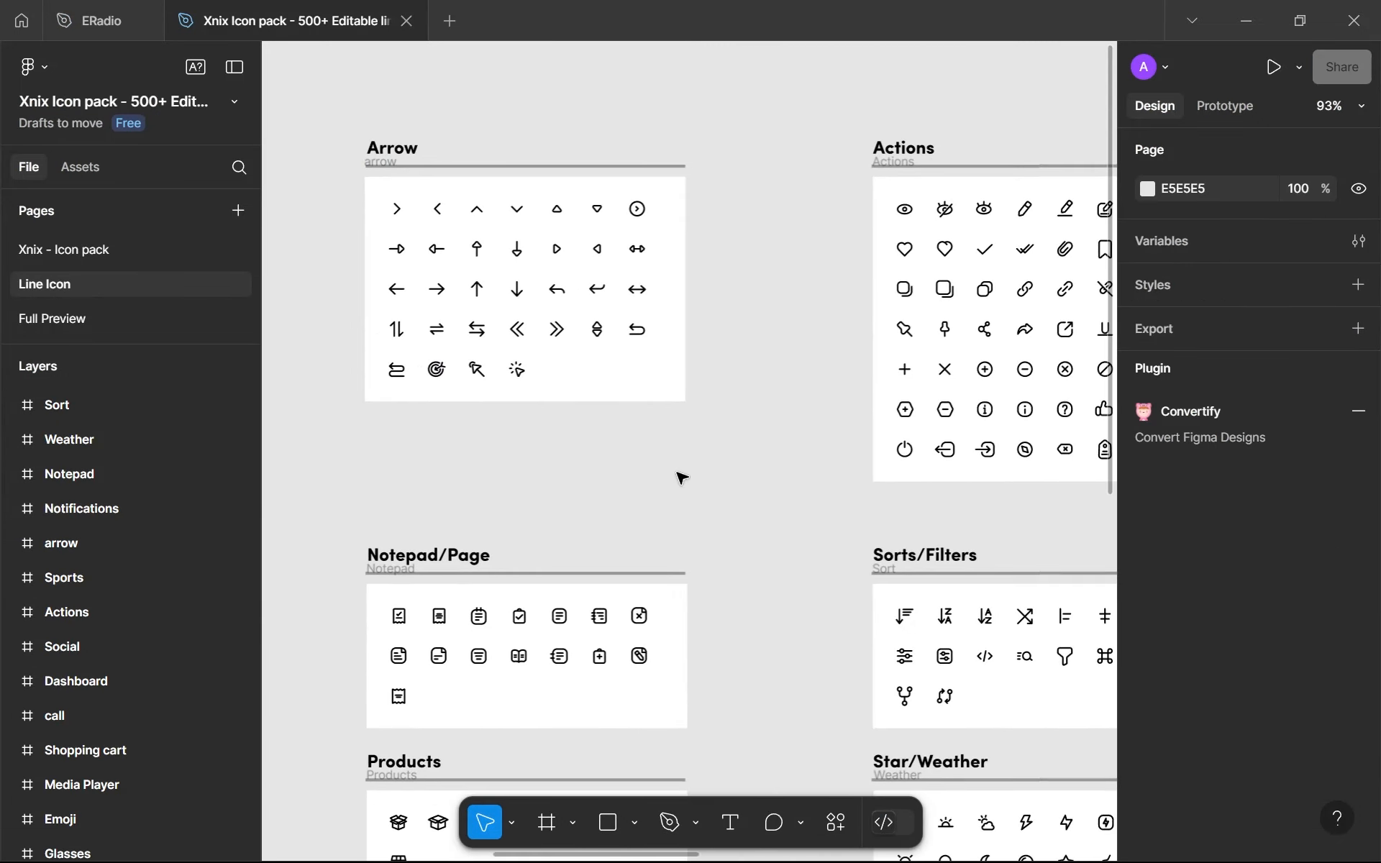
{"action": "scroll", "coordinate": [611, 453], "scroll_direction": "right", "scroll_amount": 5}
{"action": "scroll", "coordinate": [654, 395], "scroll_direction": "down", "scroll_amount": 5}
{"action": "scroll", "coordinate": [969, 428], "scroll_direction": "up", "scroll_amount": 3}
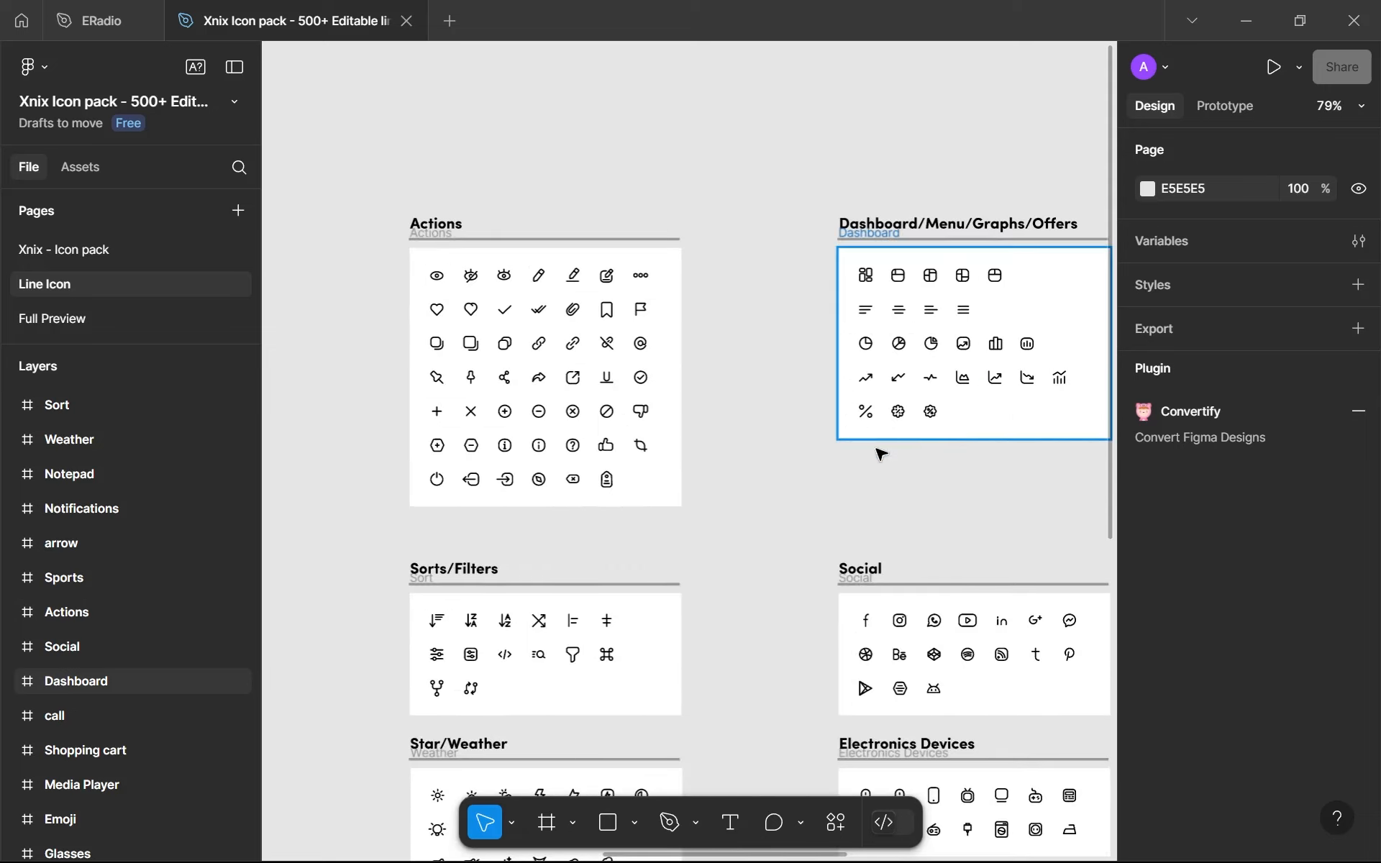
{"action": "left_click_drag", "start_coordinate": [589, 562], "coordinate": [719, 565]}
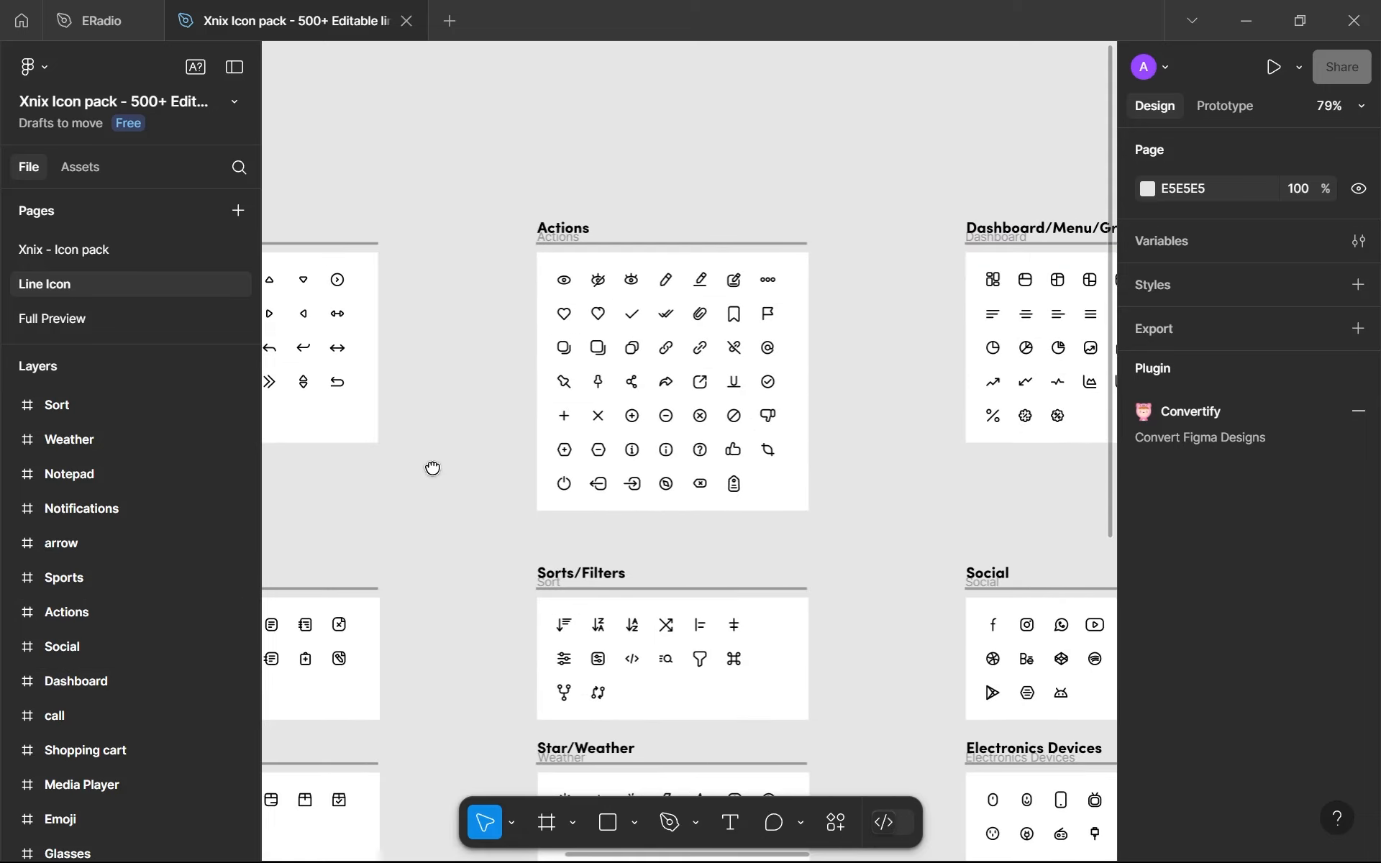
{"action": "left_click_drag", "start_coordinate": [432, 469], "coordinate": [632, 419]}
{"action": "scroll", "coordinate": [592, 392], "scroll_direction": "up", "scroll_amount": 1}
{"action": "left_click_drag", "start_coordinate": [394, 450], "coordinate": [663, 369]}
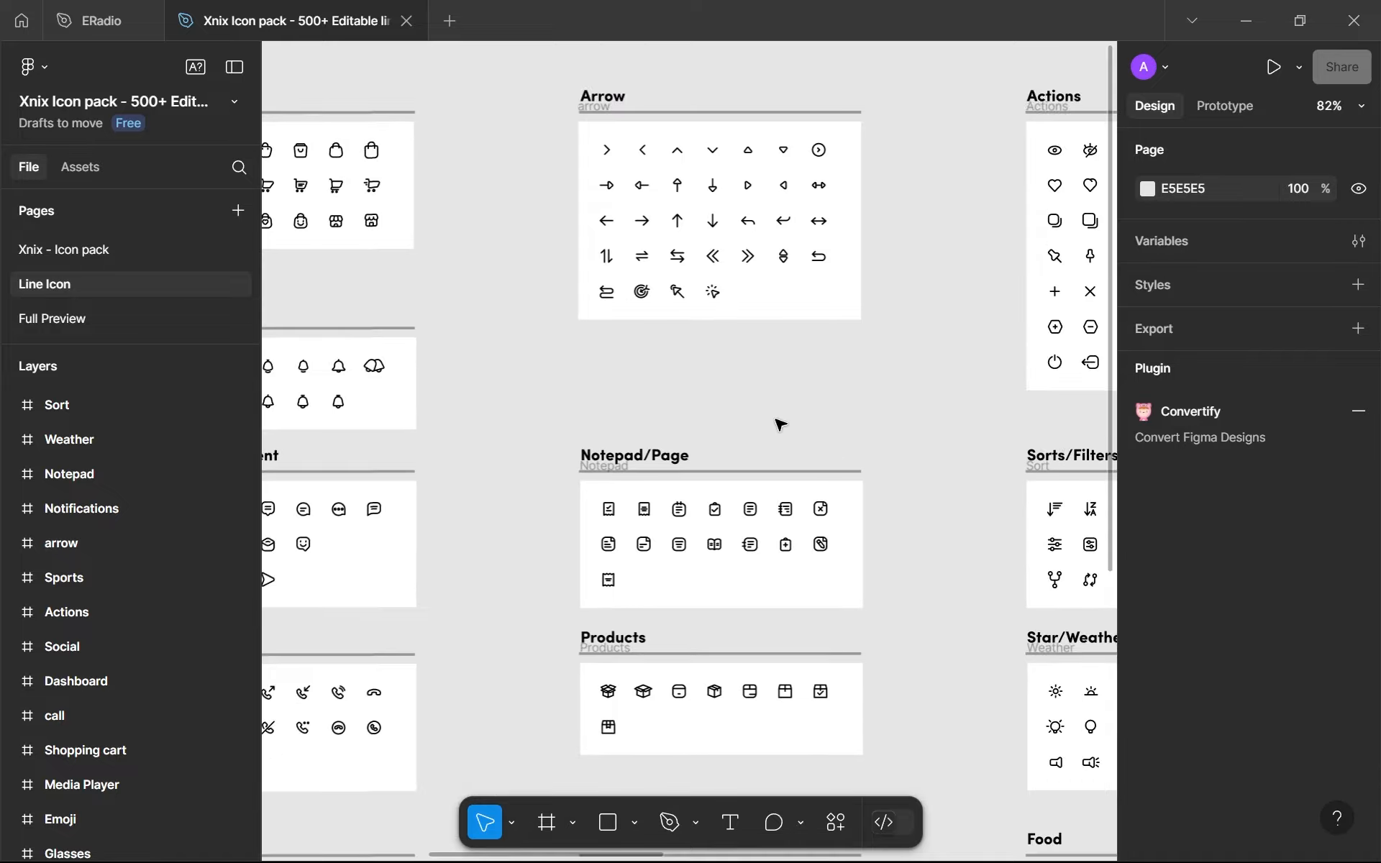
{"action": "left_click_drag", "start_coordinate": [882, 484], "coordinate": [660, 396]}
{"action": "left_click_drag", "start_coordinate": [977, 496], "coordinate": [672, 561]}
{"action": "scroll", "coordinate": [672, 561], "scroll_direction": "up", "scroll_amount": 1}
{"action": "left_click_drag", "start_coordinate": [956, 432], "coordinate": [630, 471]}
{"action": "left_click_drag", "start_coordinate": [809, 466], "coordinate": [357, 484]}
{"action": "scroll", "coordinate": [815, 360], "scroll_direction": "up", "scroll_amount": 10}
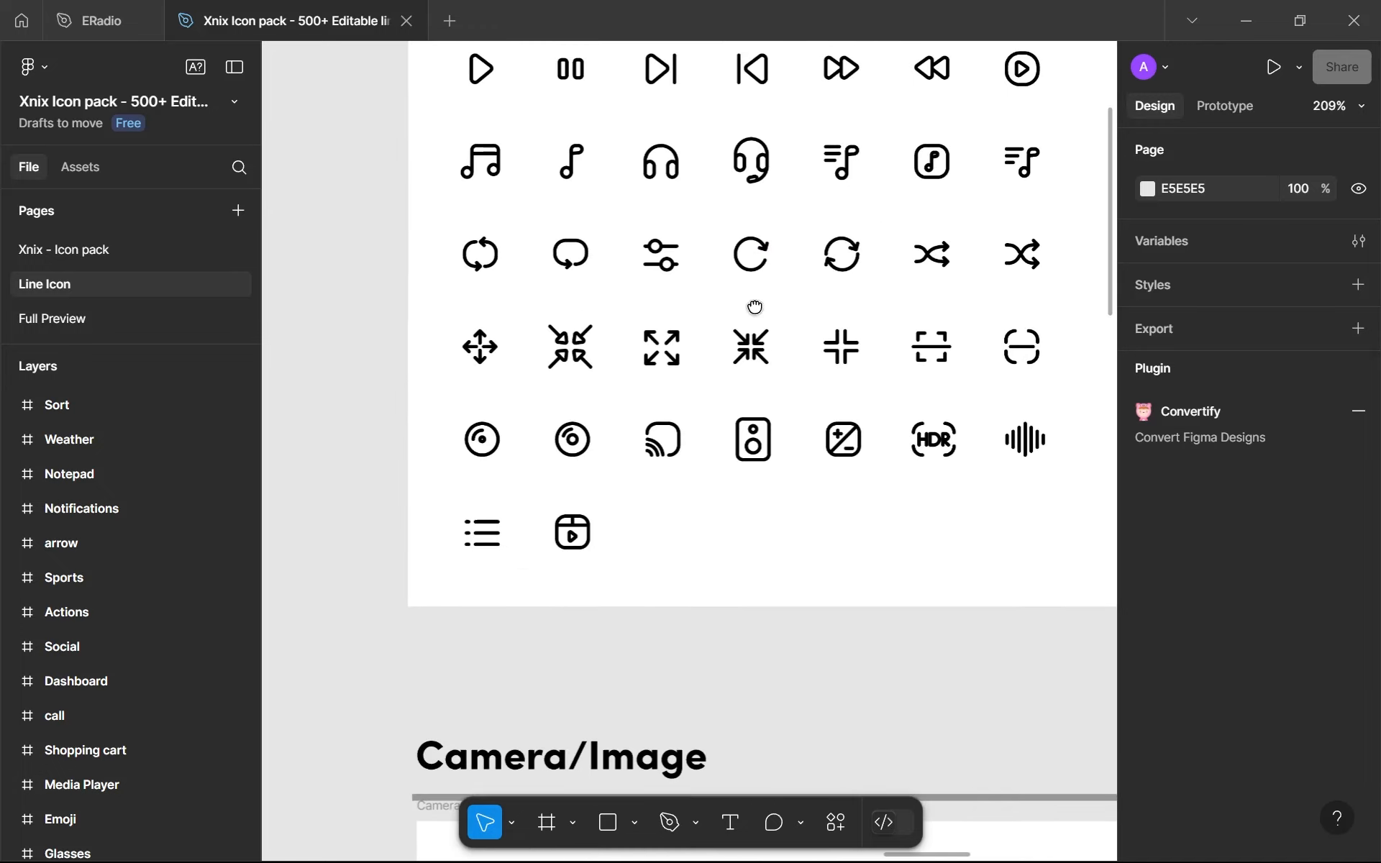
- Copy the Vector-63 shape inside the Rotate icon into ERadio's error frame and place it beside the Try again text
{"action": "double_click", "coordinate": [736, 352]}
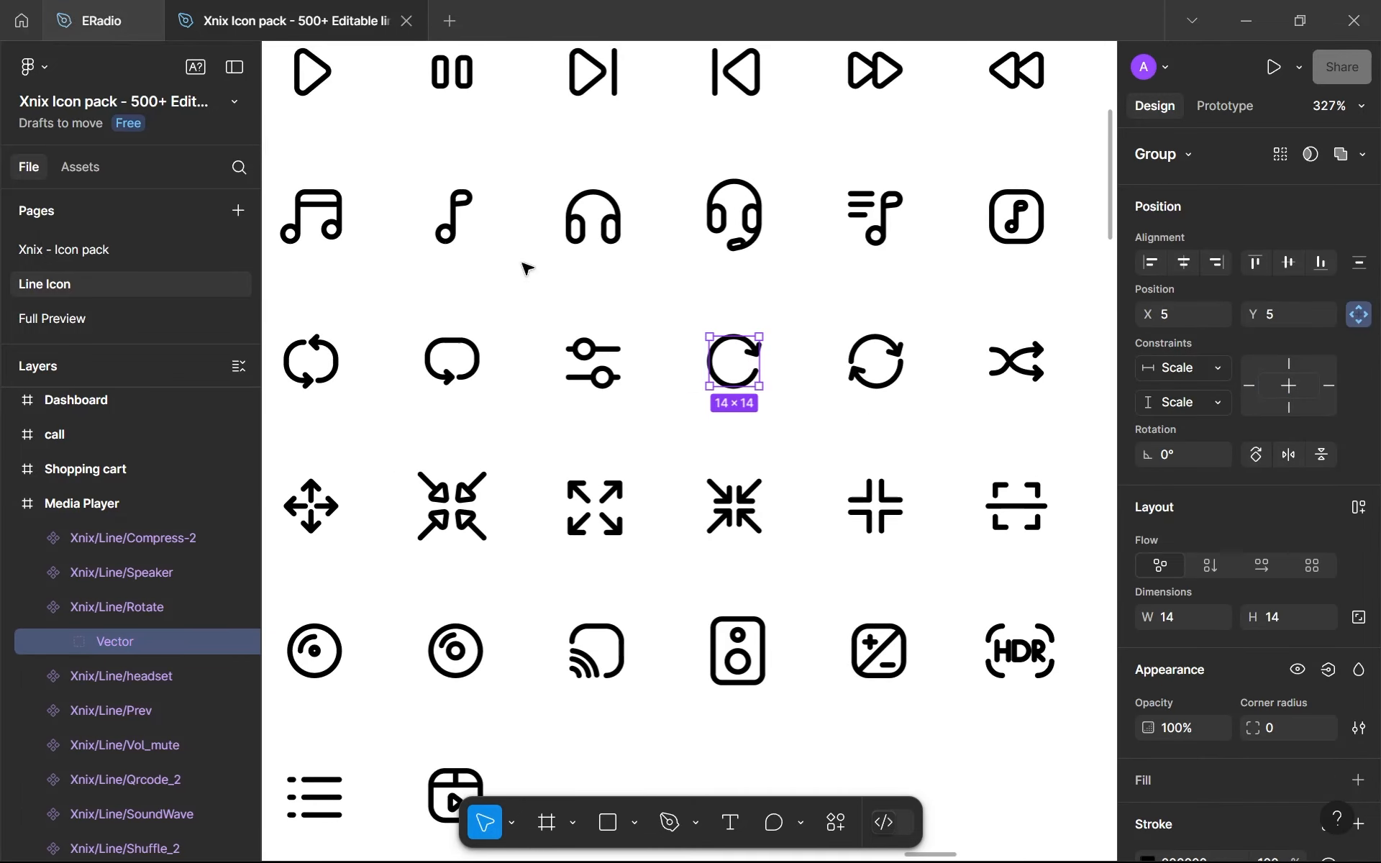
{"action": "double_click", "coordinate": [743, 345]}
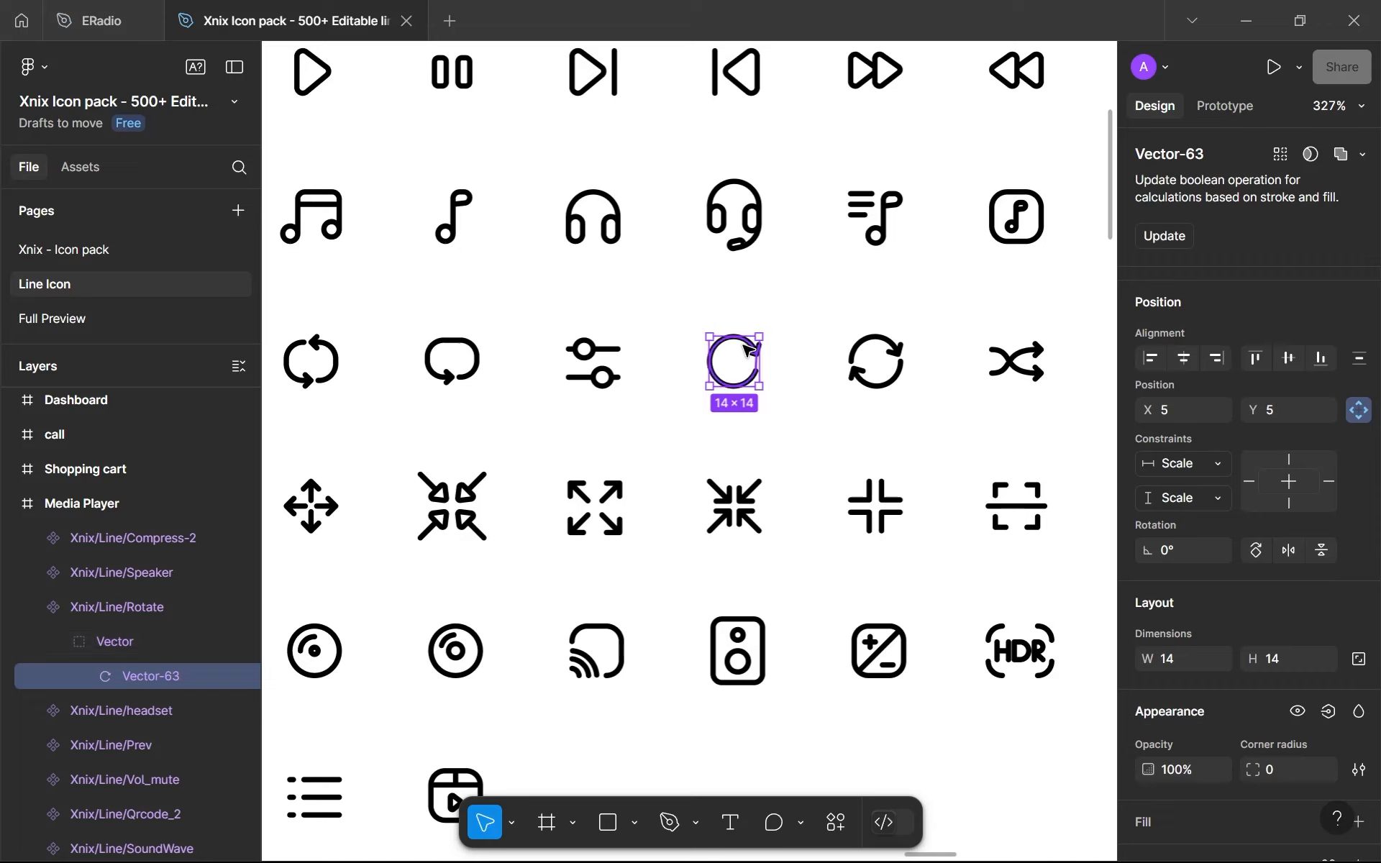
{"action": "left_click", "coordinate": [87, 676]}
{"action": "left_click", "coordinate": [86, 676]}
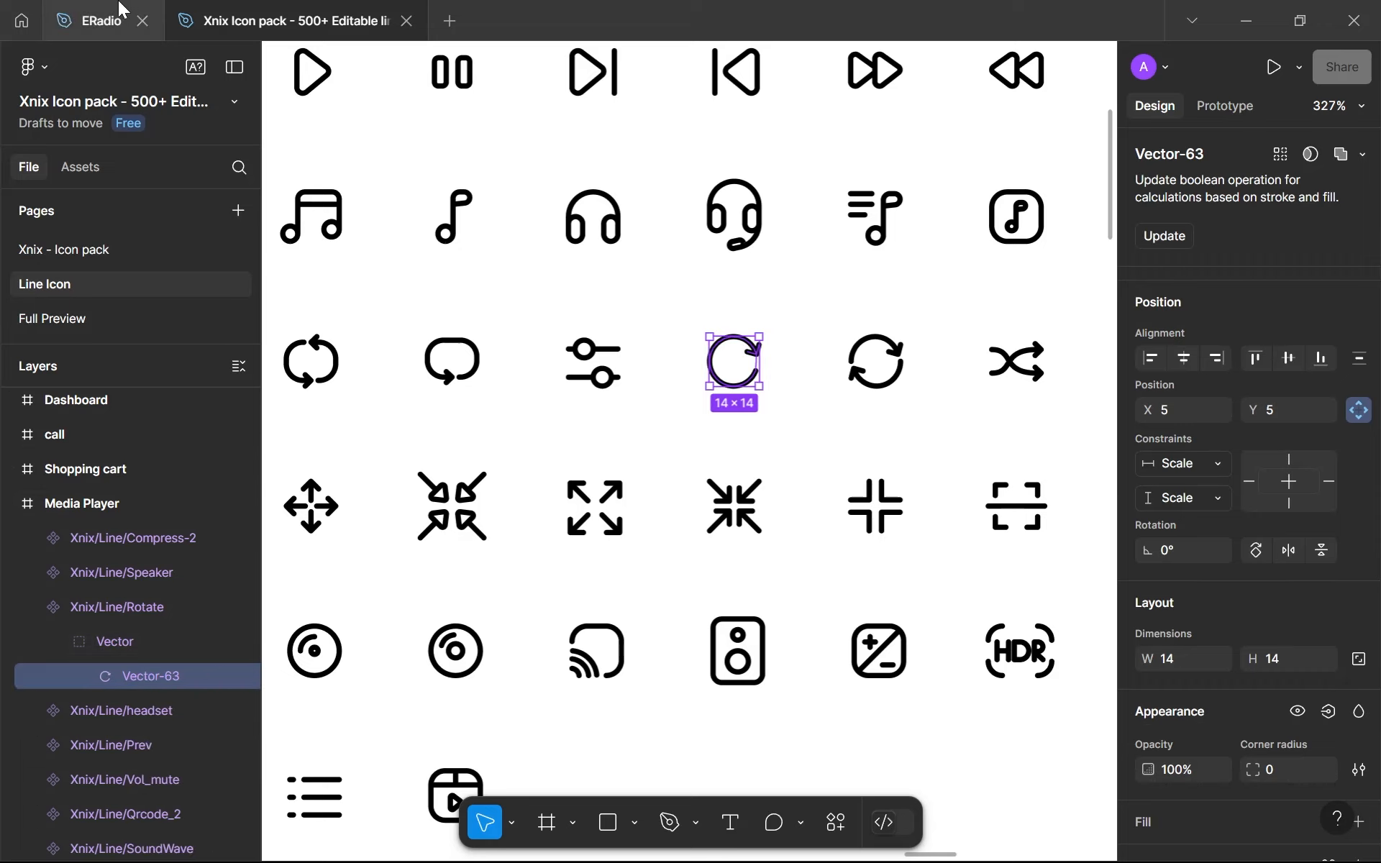
{"action": "key", "text": "ctrl+Tab"}
{"action": "key", "text": "ctrl+v"}
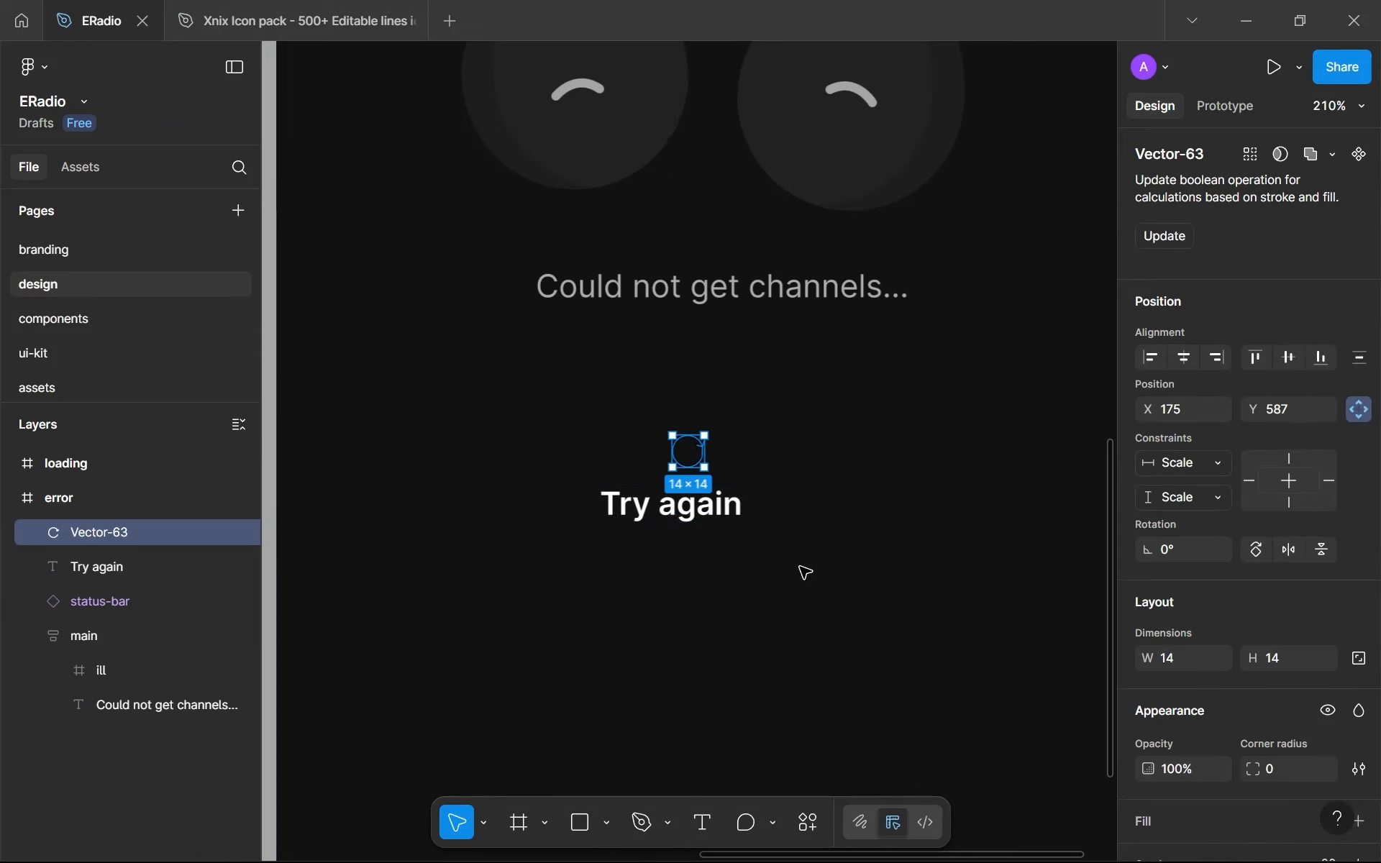
{"action": "left_click_drag", "start_coordinate": [696, 469], "coordinate": [820, 543]}
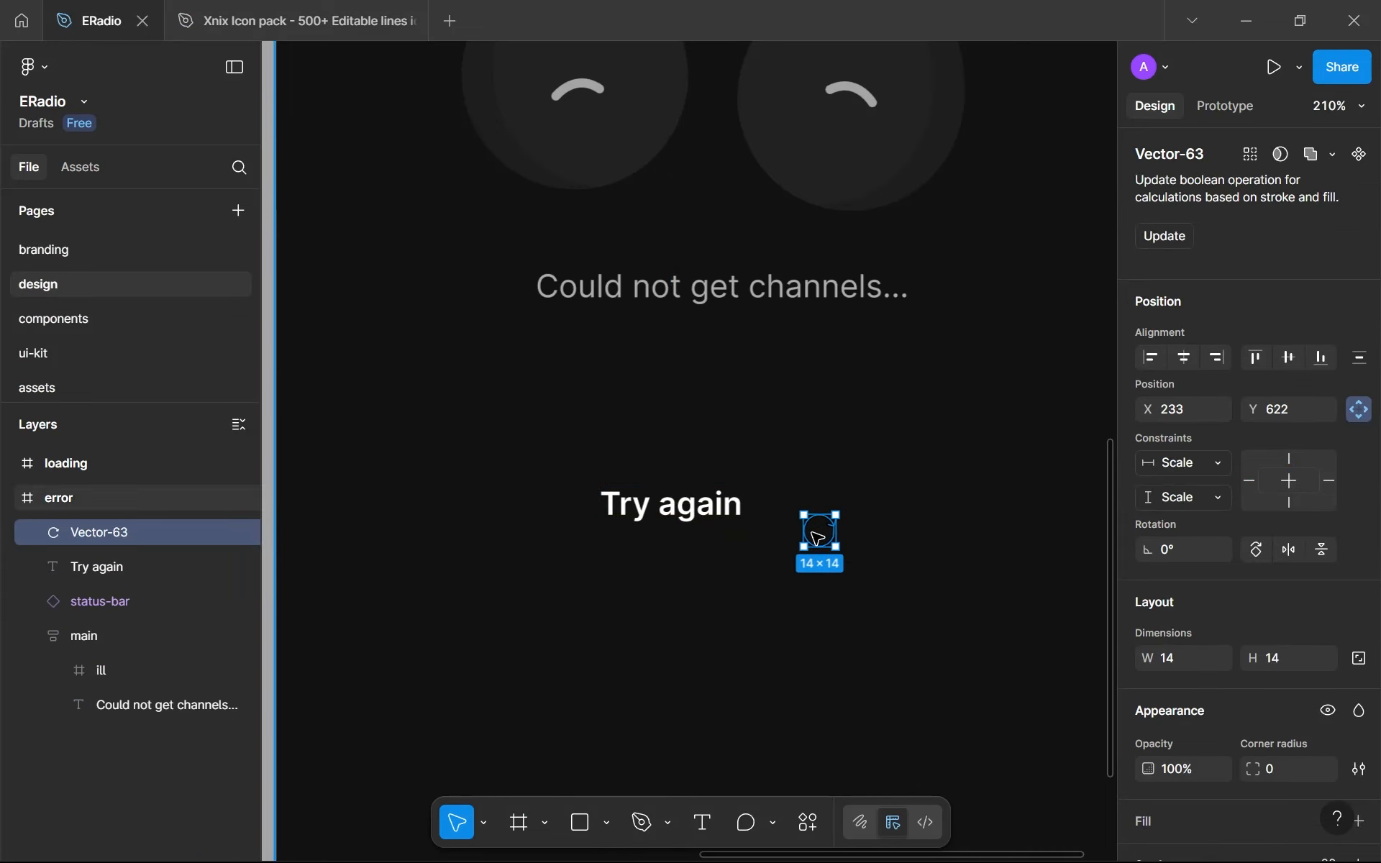
- Set the pasted rotate icon's stroke colour to white FFFFFF
{"action": "scroll", "coordinate": [820, 543], "scroll_direction": "up", "scroll_amount": 5}
{"action": "scroll", "coordinate": [820, 541], "scroll_direction": "up", "scroll_amount": 2}
{"action": "scroll", "coordinate": [835, 545], "scroll_direction": "down", "scroll_amount": 4}
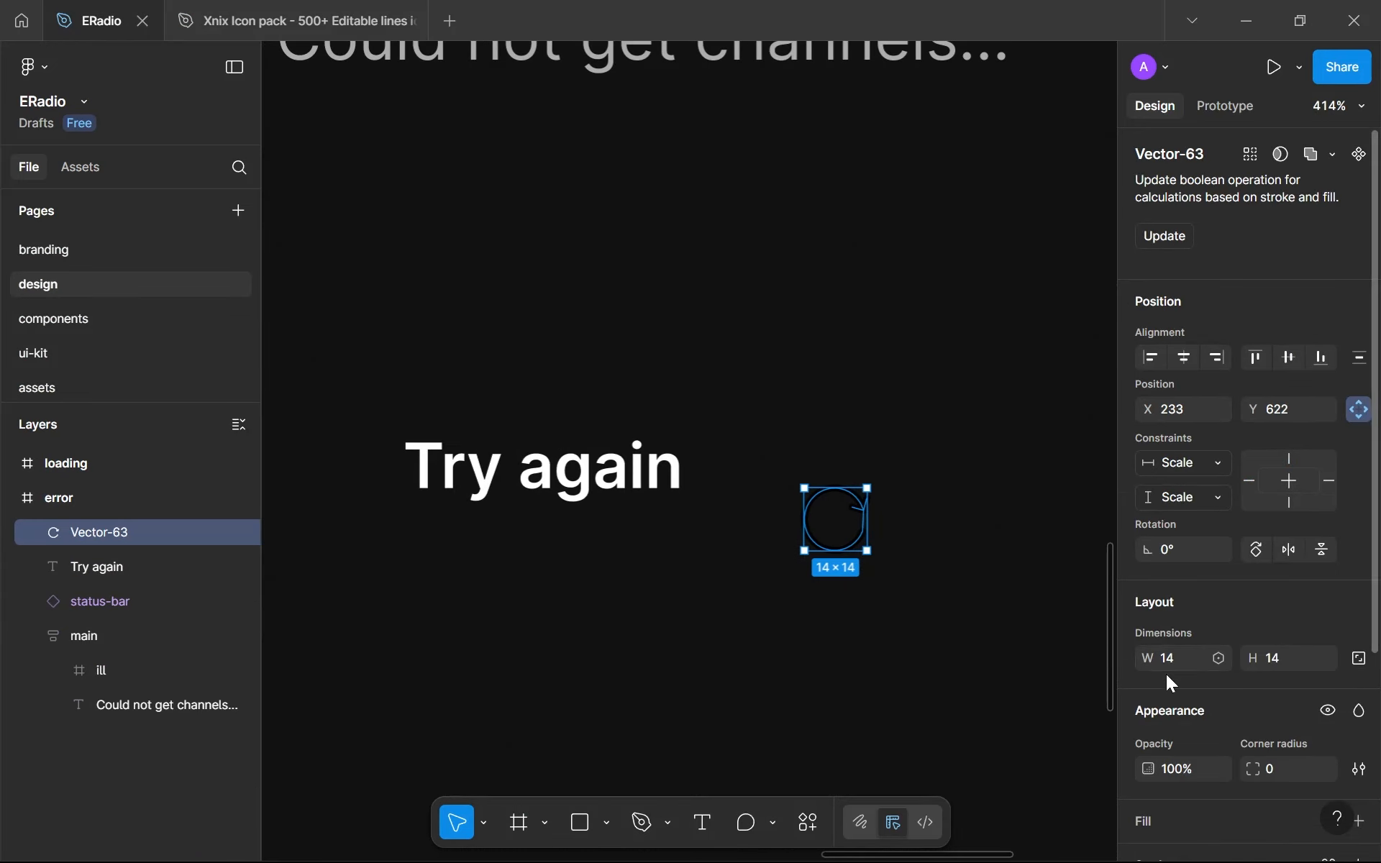
{"action": "scroll", "coordinate": [1165, 690], "scroll_direction": "down", "scroll_amount": 3}
{"action": "left_click", "coordinate": [1147, 690]}
{"action": "left_click_drag", "start_coordinate": [1055, 525], "coordinate": [720, 316]}
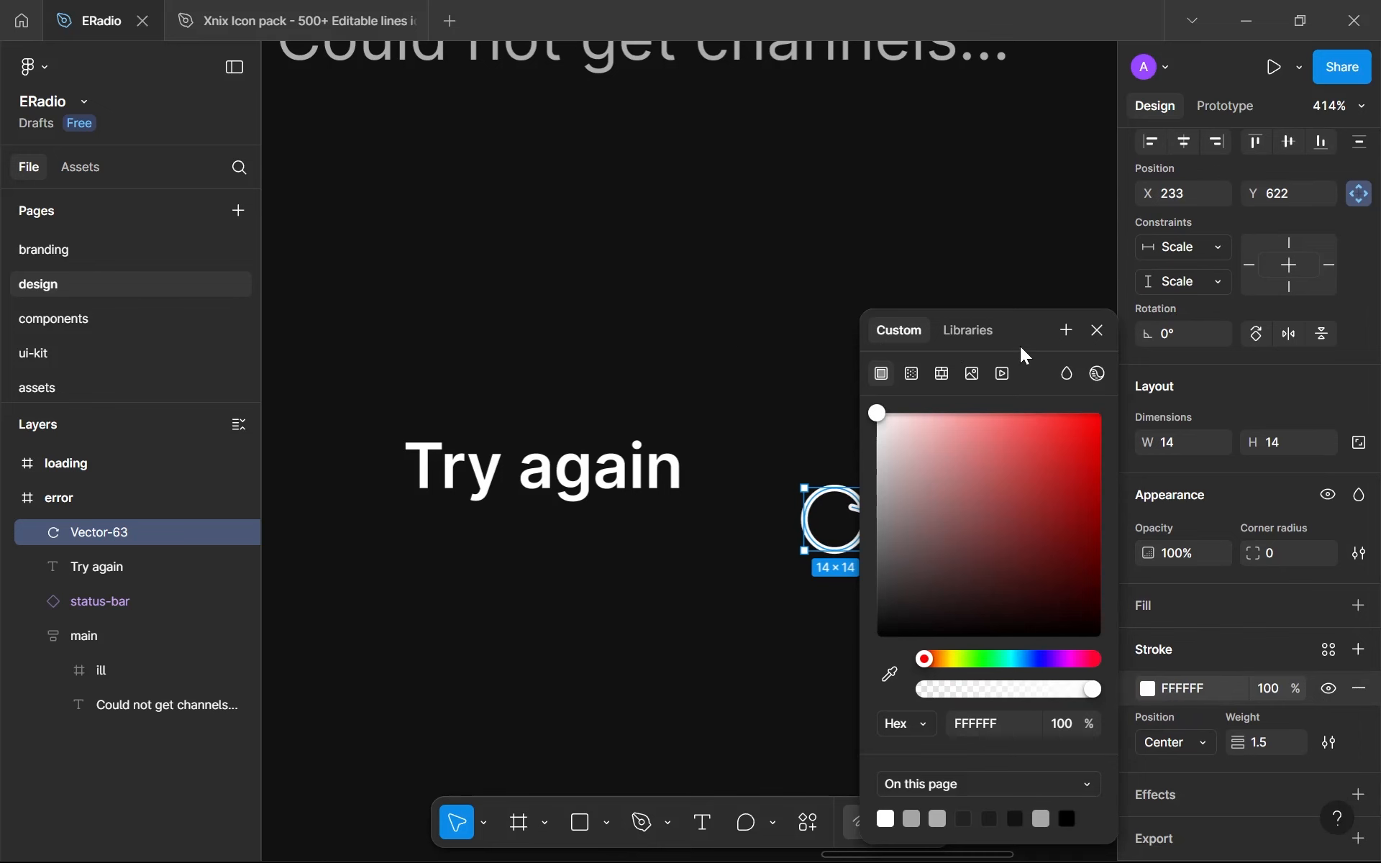
{"action": "left_click", "coordinate": [1098, 331]}
{"action": "left_click", "coordinate": [918, 576]}
- Convert the rotate icon's stroke to outlines and resize the resulting shape to 15 × 15
{"action": "scroll", "coordinate": [841, 518], "scroll_direction": "up", "scroll_amount": 4}
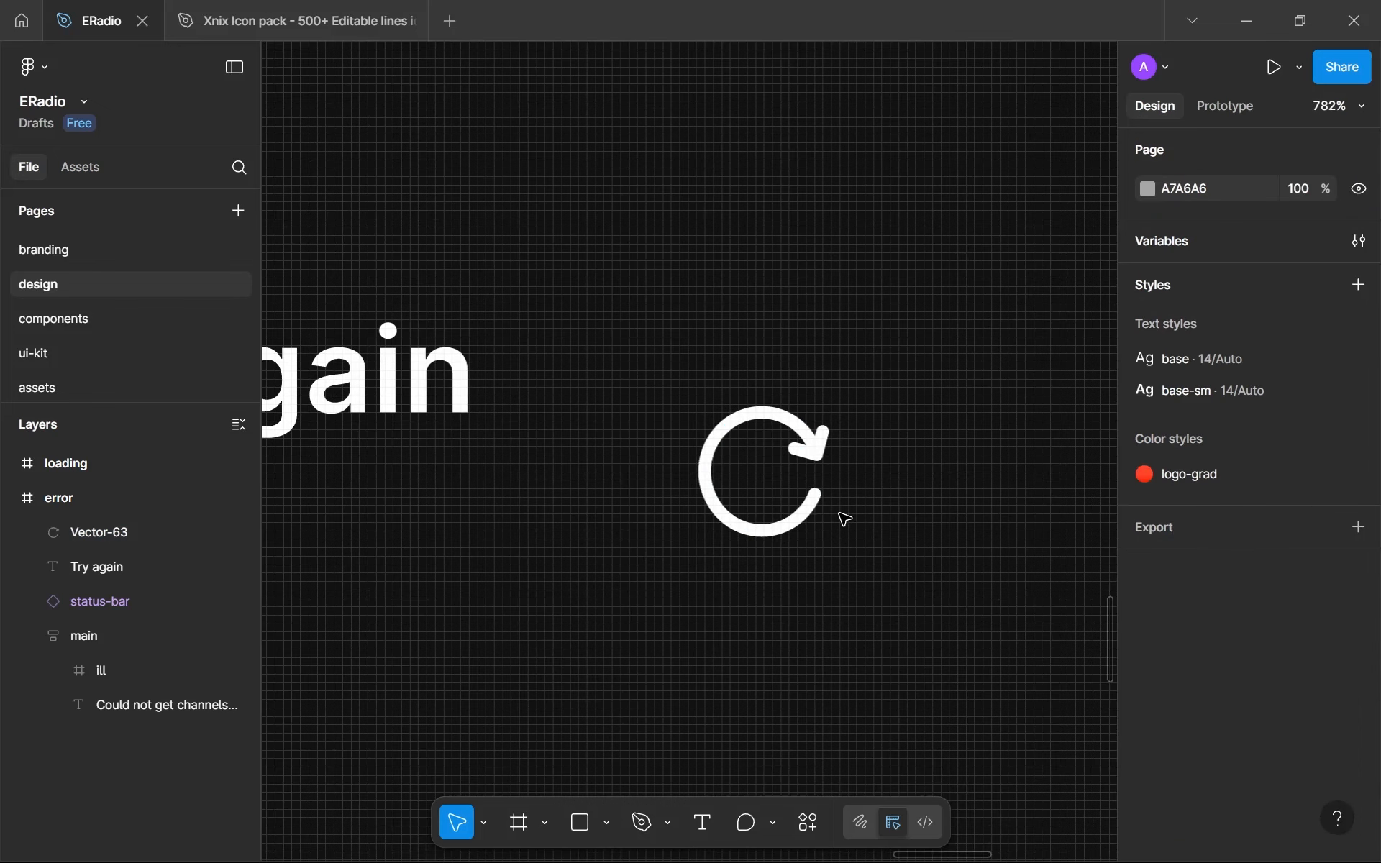
{"action": "left_click", "coordinate": [820, 501]}
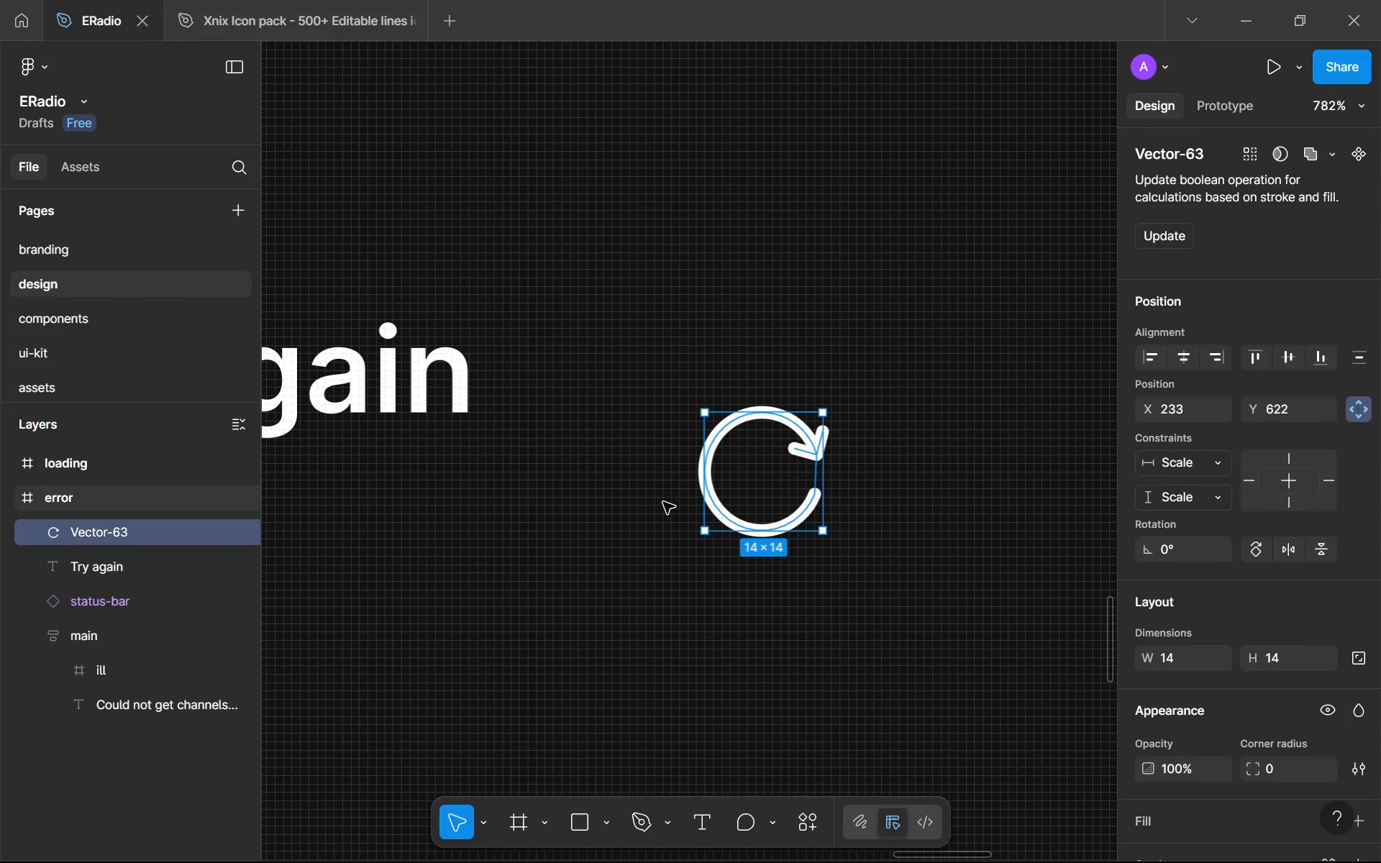
{"action": "key", "text": "ctrl+alt+o"}
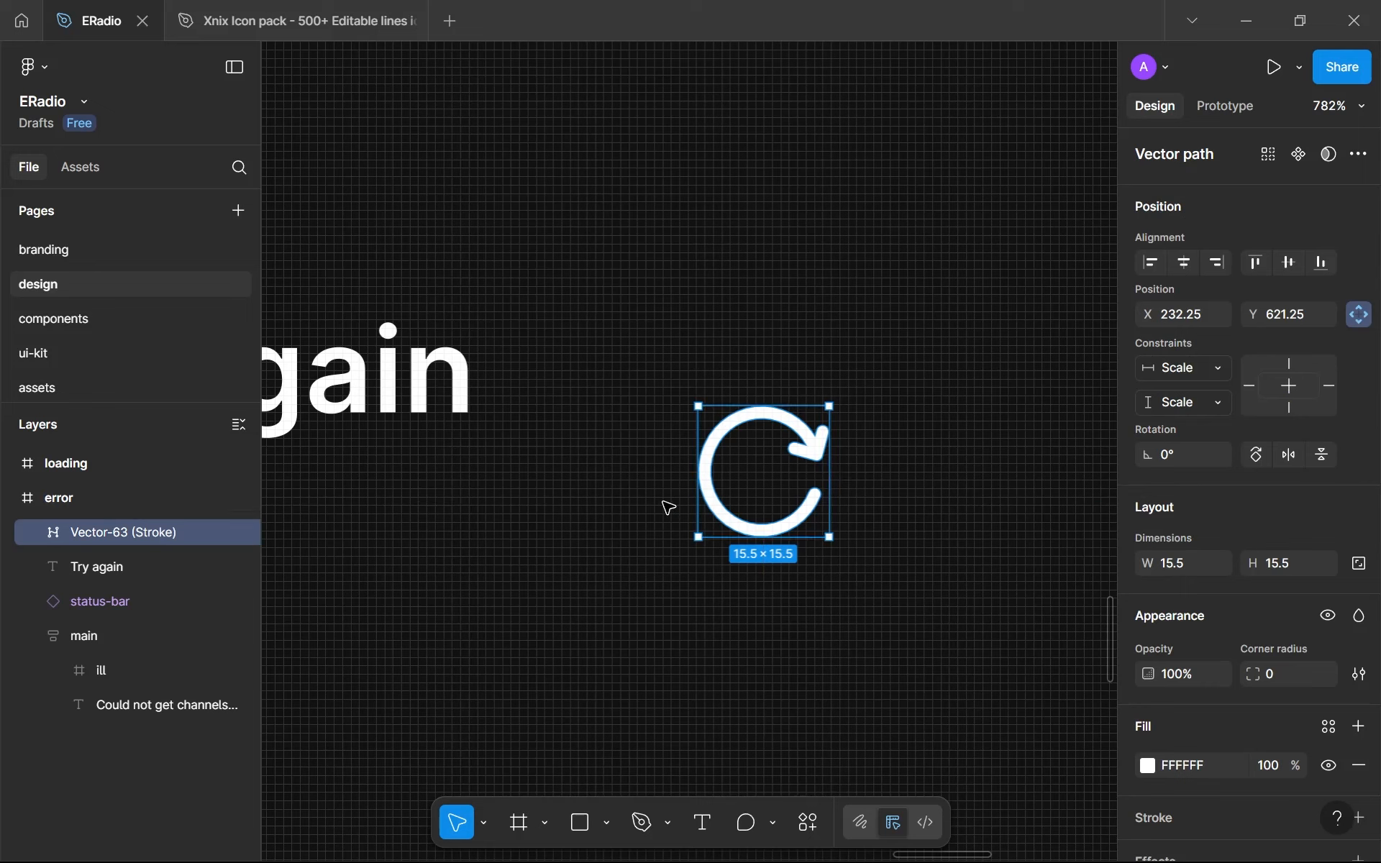
{"action": "left_click_drag", "start_coordinate": [764, 469], "coordinate": [801, 550]}
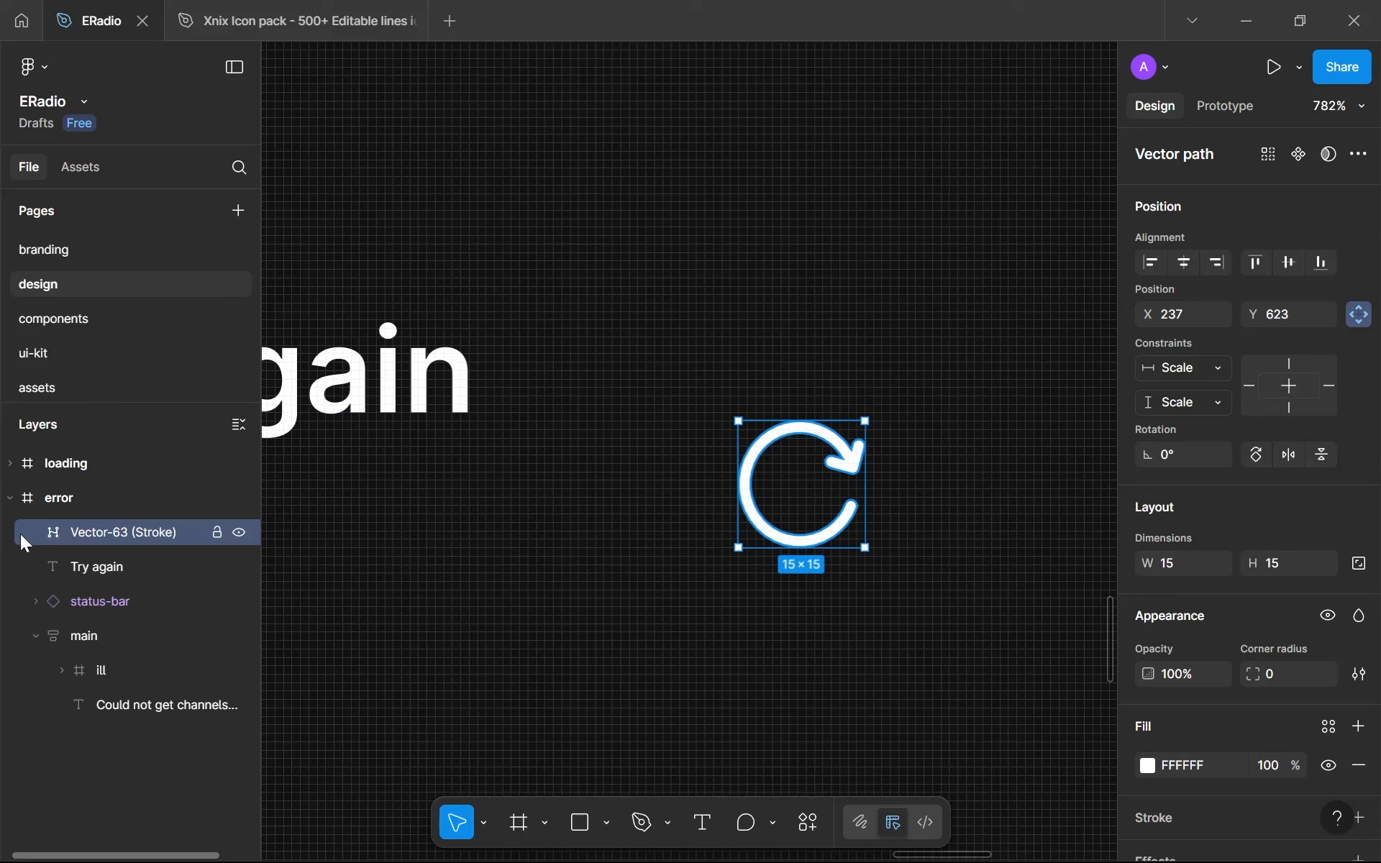
- Rename the outlined icon layer as reset
{"action": "double_click", "coordinate": [113, 545]}
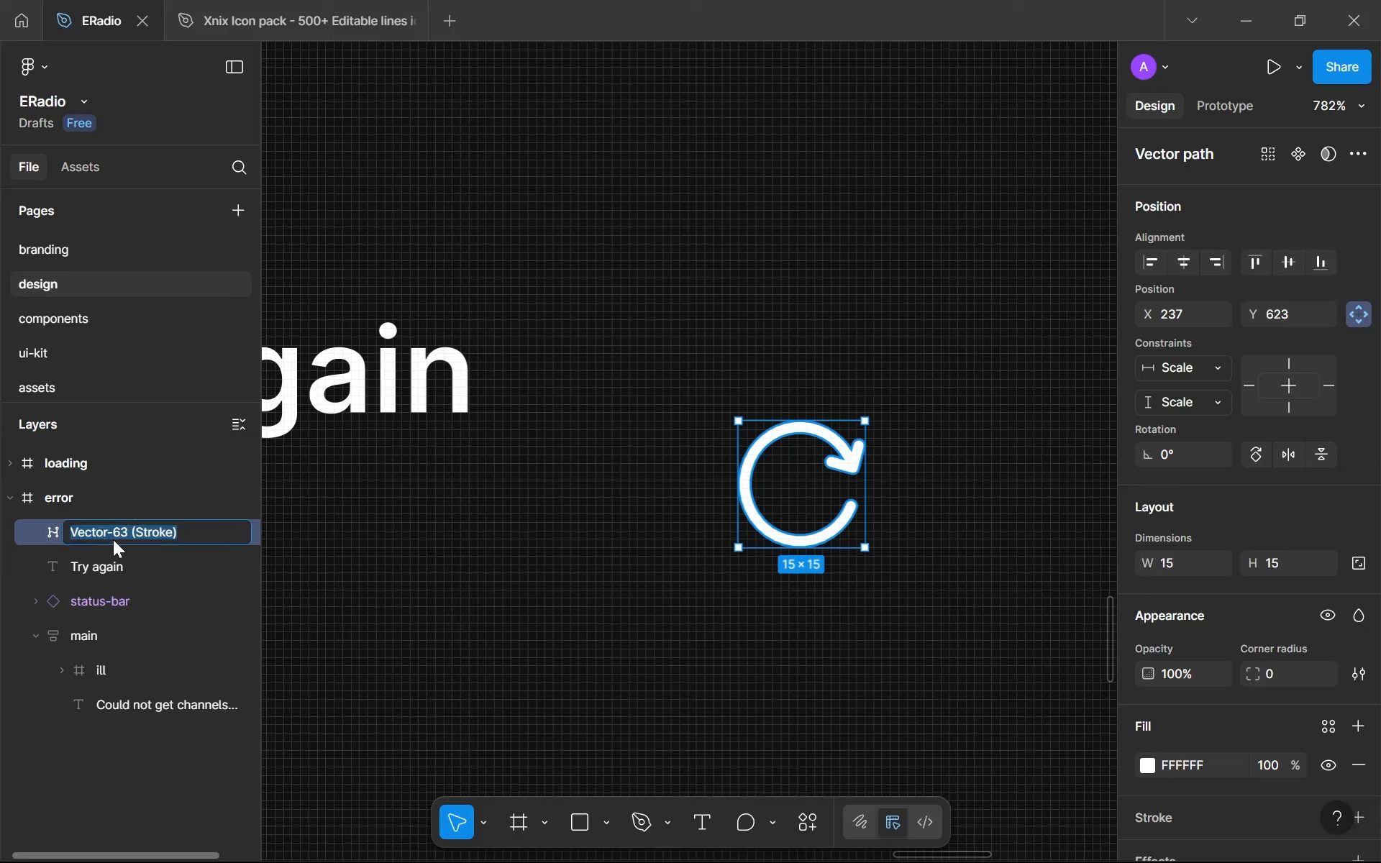
{"action": "type", "text": "reset"}
{"action": "key", "text": "Return"}
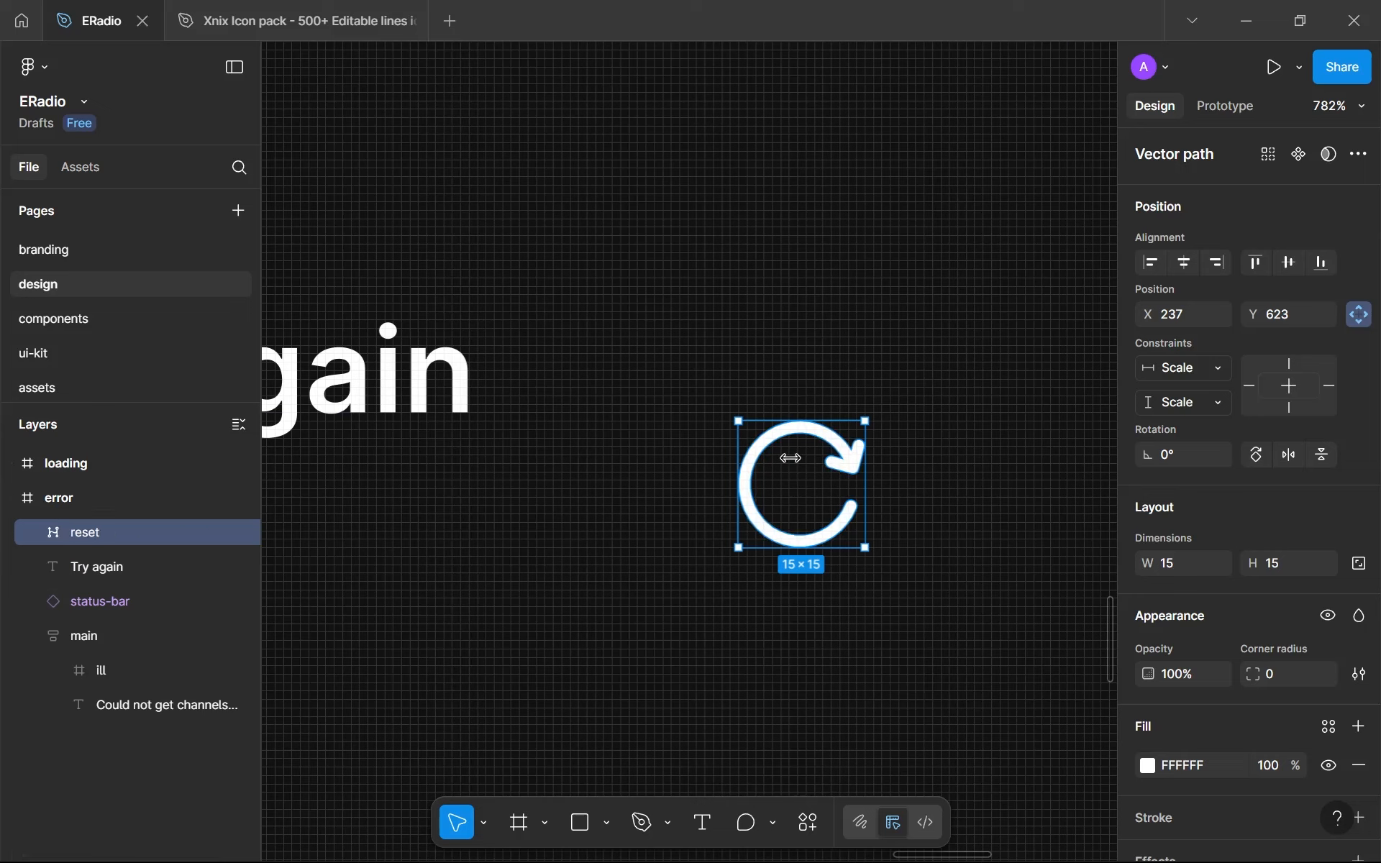
- Scale the reset icon down proportionally beside the Try again text
{"action": "left_click", "coordinate": [765, 594]}
{"action": "scroll", "coordinate": [765, 594], "scroll_direction": "down", "scroll_amount": 5}
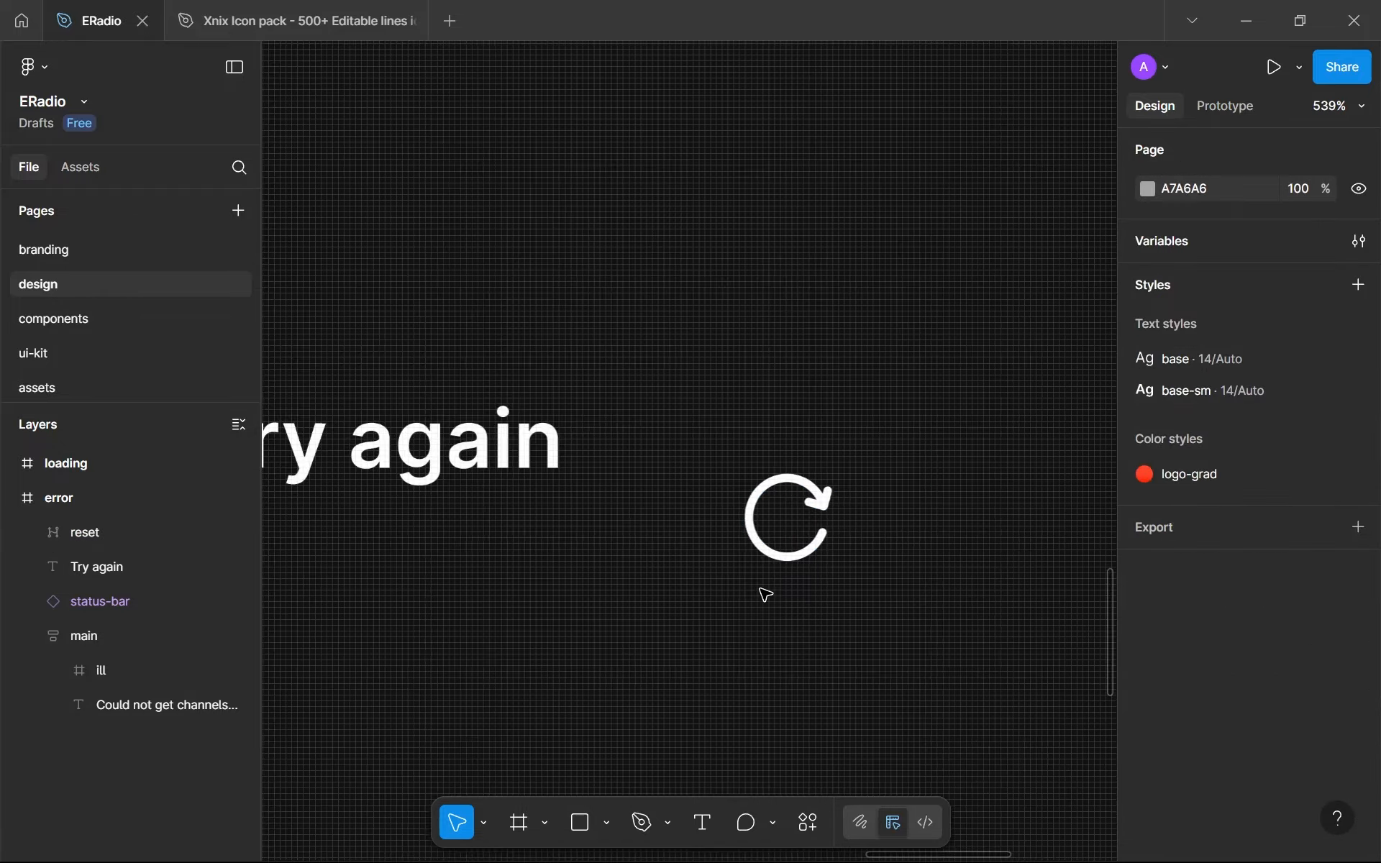
{"action": "left_click", "coordinate": [787, 546]}
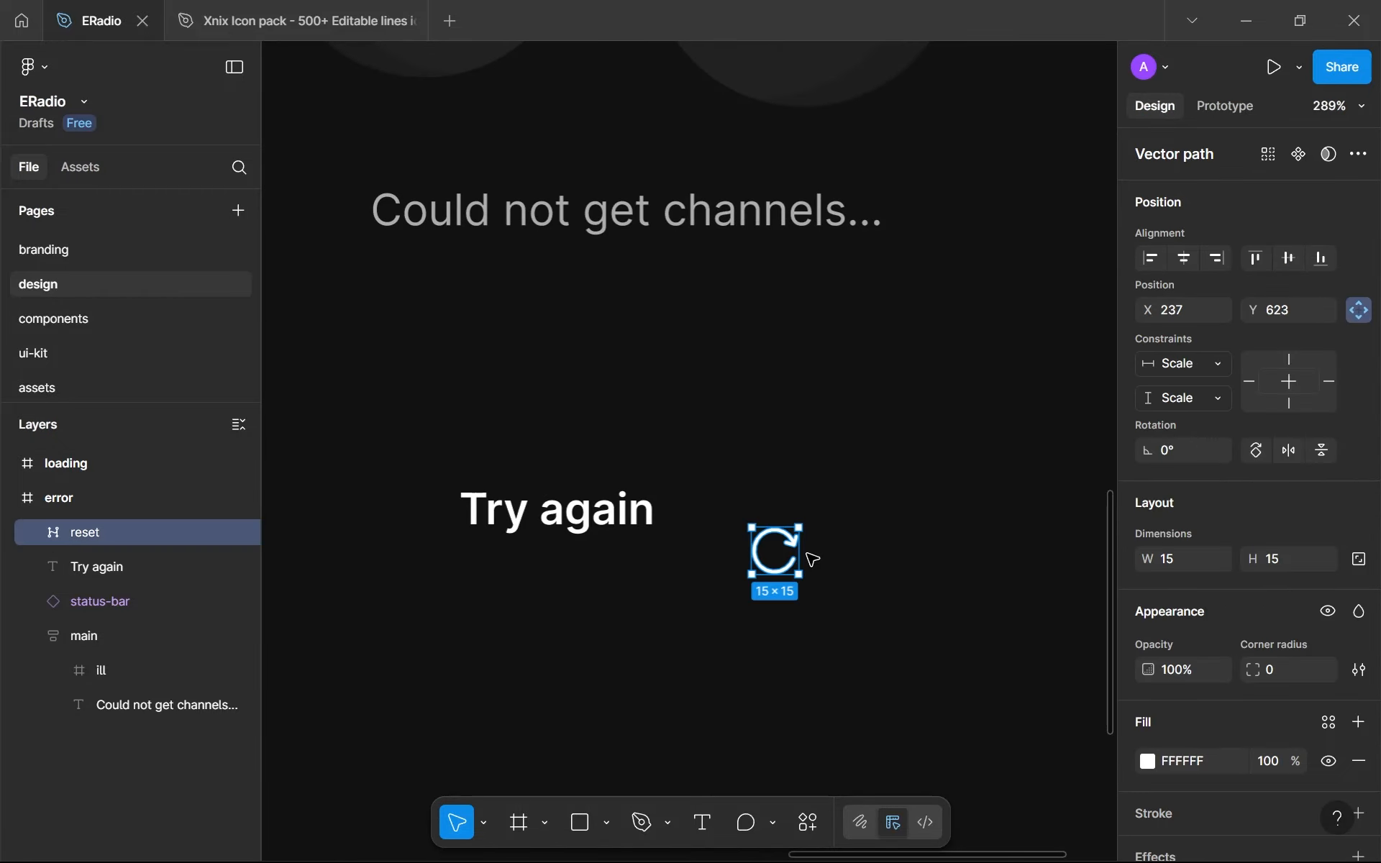
{"action": "left_click_drag", "start_coordinate": [800, 550], "coordinate": [780, 544]}
{"action": "left_click", "coordinate": [792, 576]}
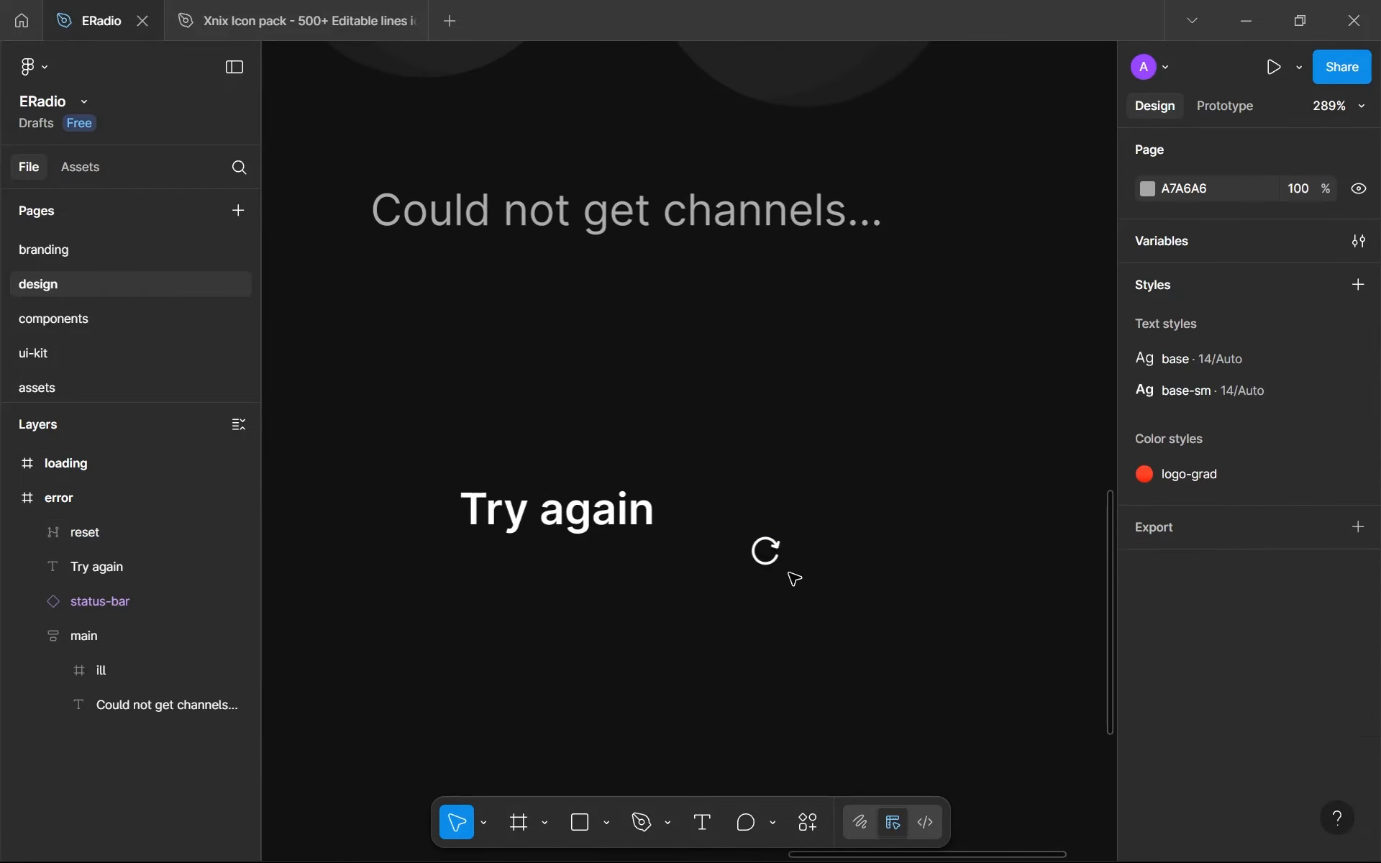
- Cut the reset icon from the error screen and open the assets page
{"action": "left_click", "coordinate": [767, 554]}
{"action": "key", "text": "Delete"}
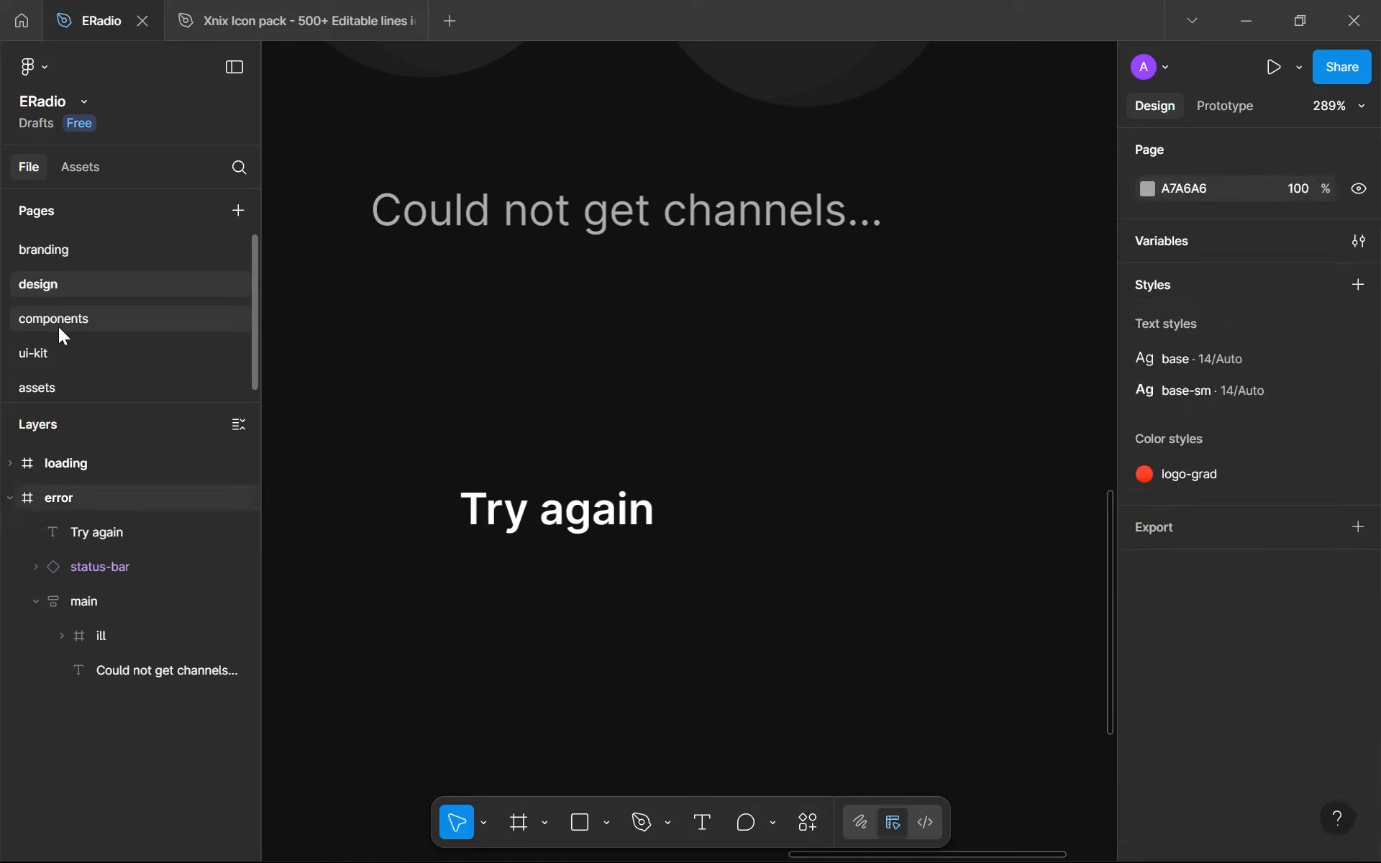
{"action": "left_click", "coordinate": [118, 378]}
{"action": "scroll", "coordinate": [500, 408], "scroll_direction": "down", "scroll_amount": 5}
{"action": "left_click", "coordinate": [508, 517]}
{"action": "left_click_drag", "start_coordinate": [713, 524], "coordinate": [686, 507]}
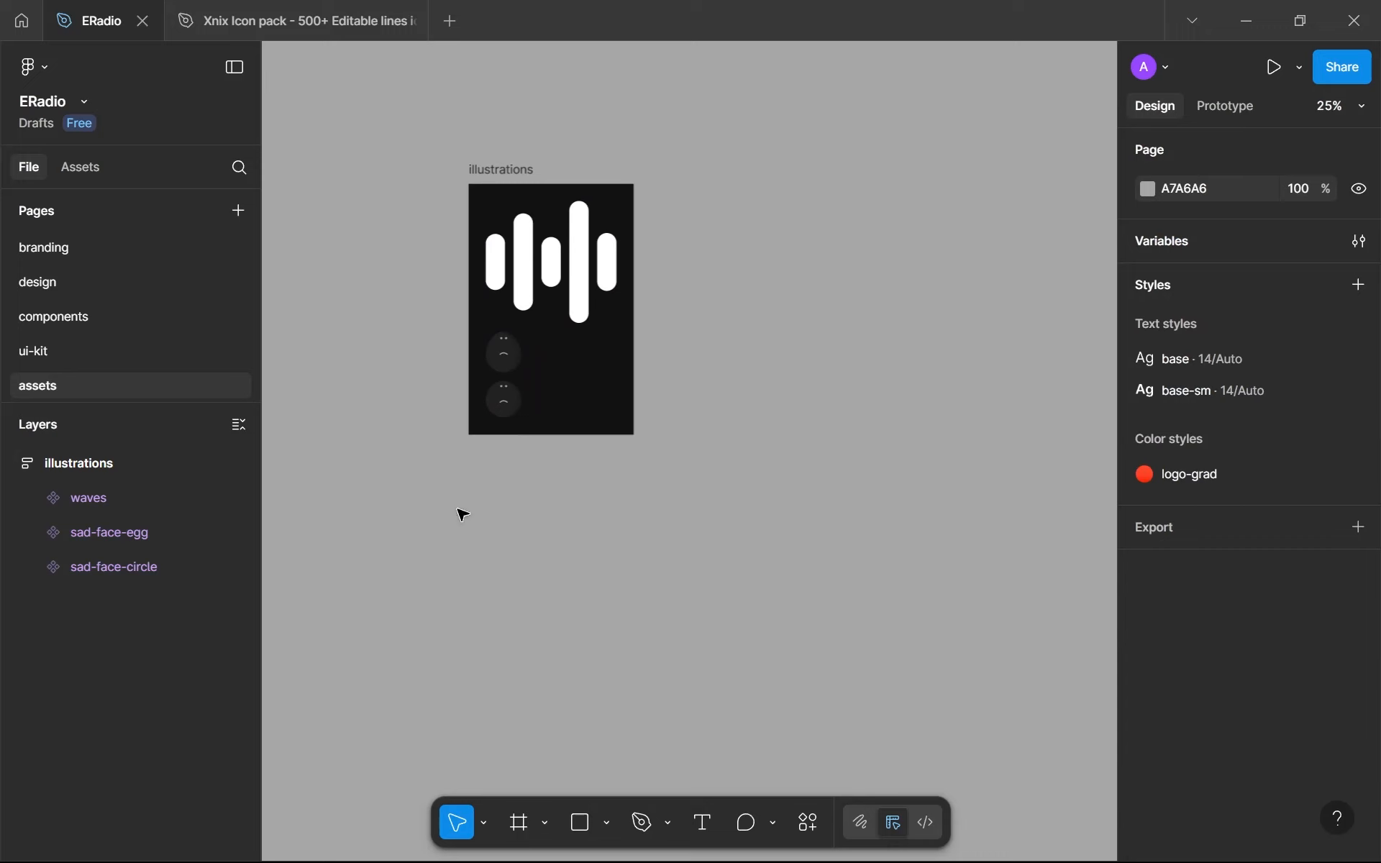
- Draw a frame about 786 × 559 below the illustrations frame and paste the reset icon into it
{"action": "key", "text": "f"}
{"action": "left_click_drag", "start_coordinate": [422, 477], "coordinate": [634, 628]}
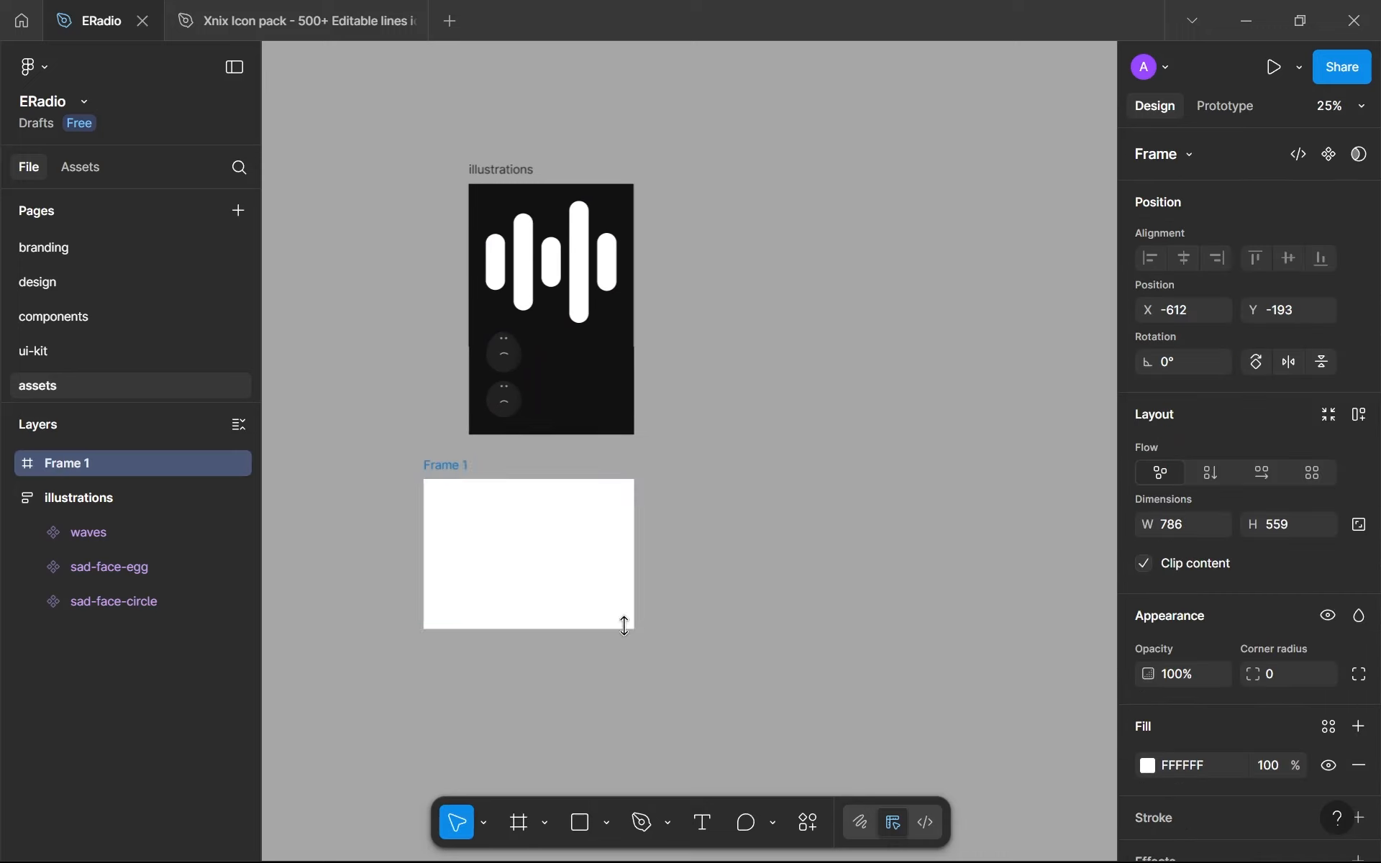
{"action": "key", "text": "ctrl+v"}
- Sample the illustrations frame's dark background for the new frame's fill and link it to the gray-100 library colour
{"action": "left_click", "coordinate": [451, 467]}
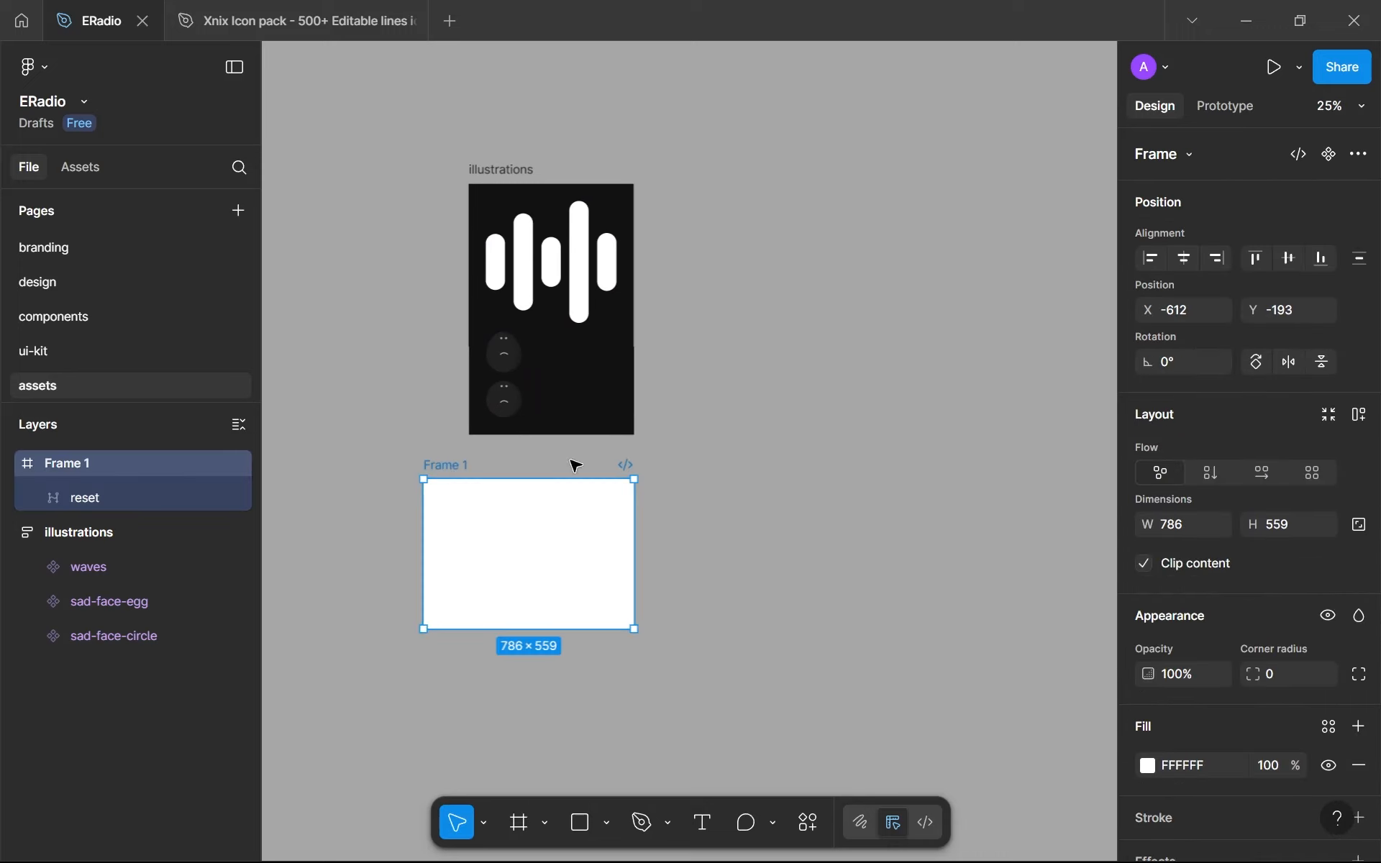
{"action": "key", "text": "i"}
{"action": "left_click", "coordinate": [579, 396]}
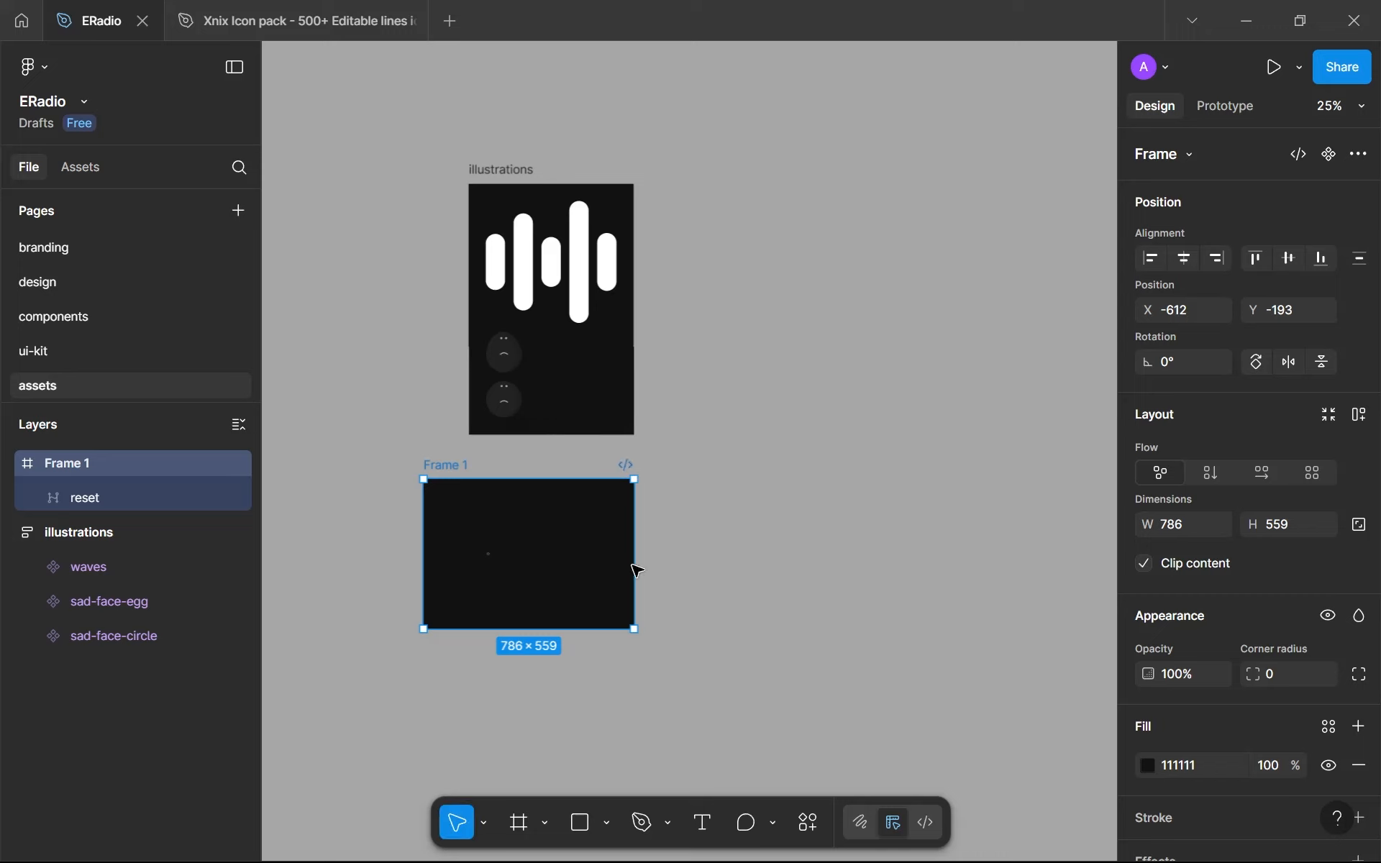
{"action": "left_click", "coordinate": [1324, 734]}
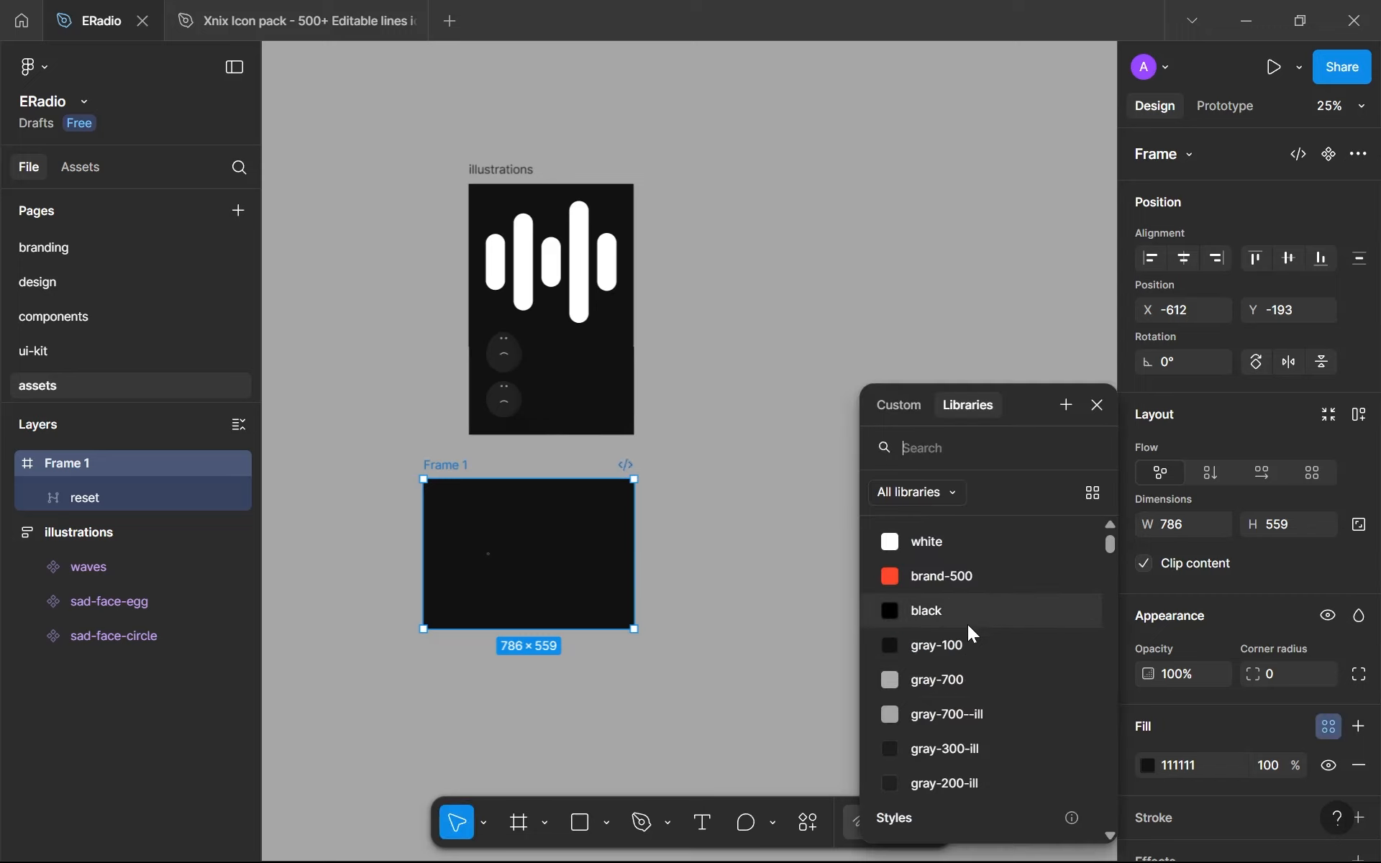
{"action": "left_click", "coordinate": [961, 645]}
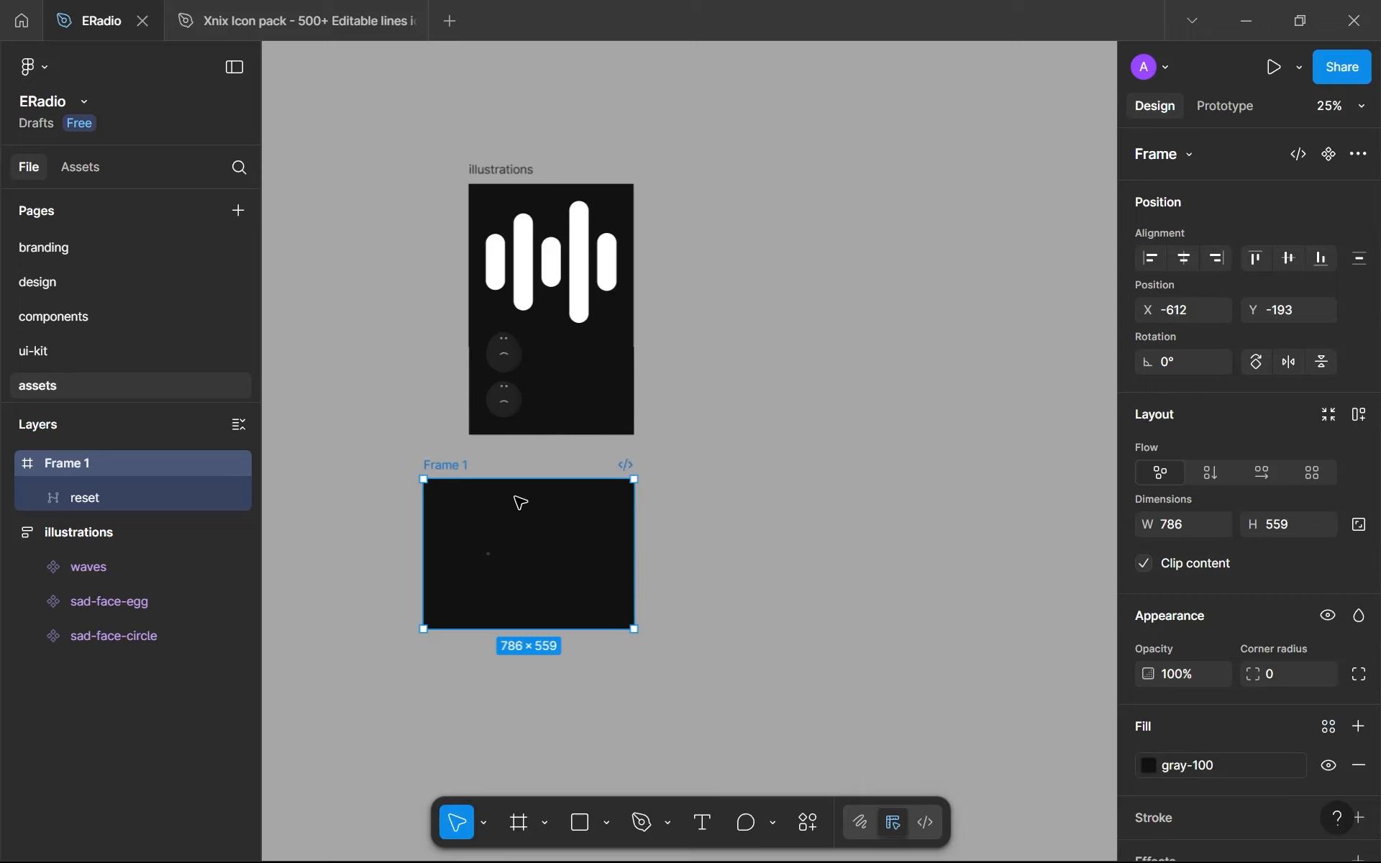
- Rename the new frame as icons
{"action": "double_click", "coordinate": [444, 466]}
{"action": "type", "text": "icons"}
{"action": "key", "text": "Return"}
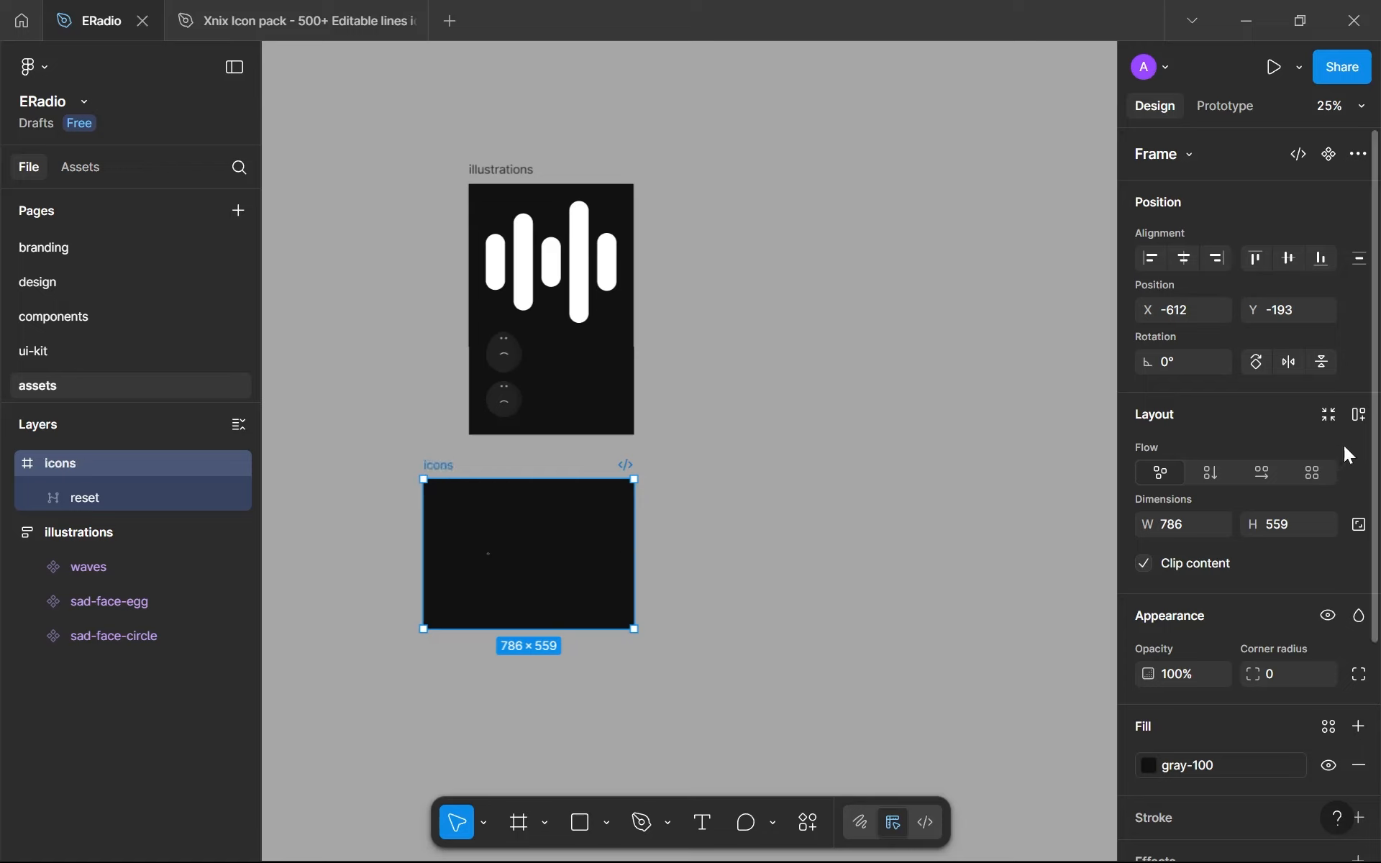
- Add auto layout to the icons frame with a gap of 32 and horizontal and vertical padding of 64
{"action": "left_click", "coordinate": [1358, 416]}
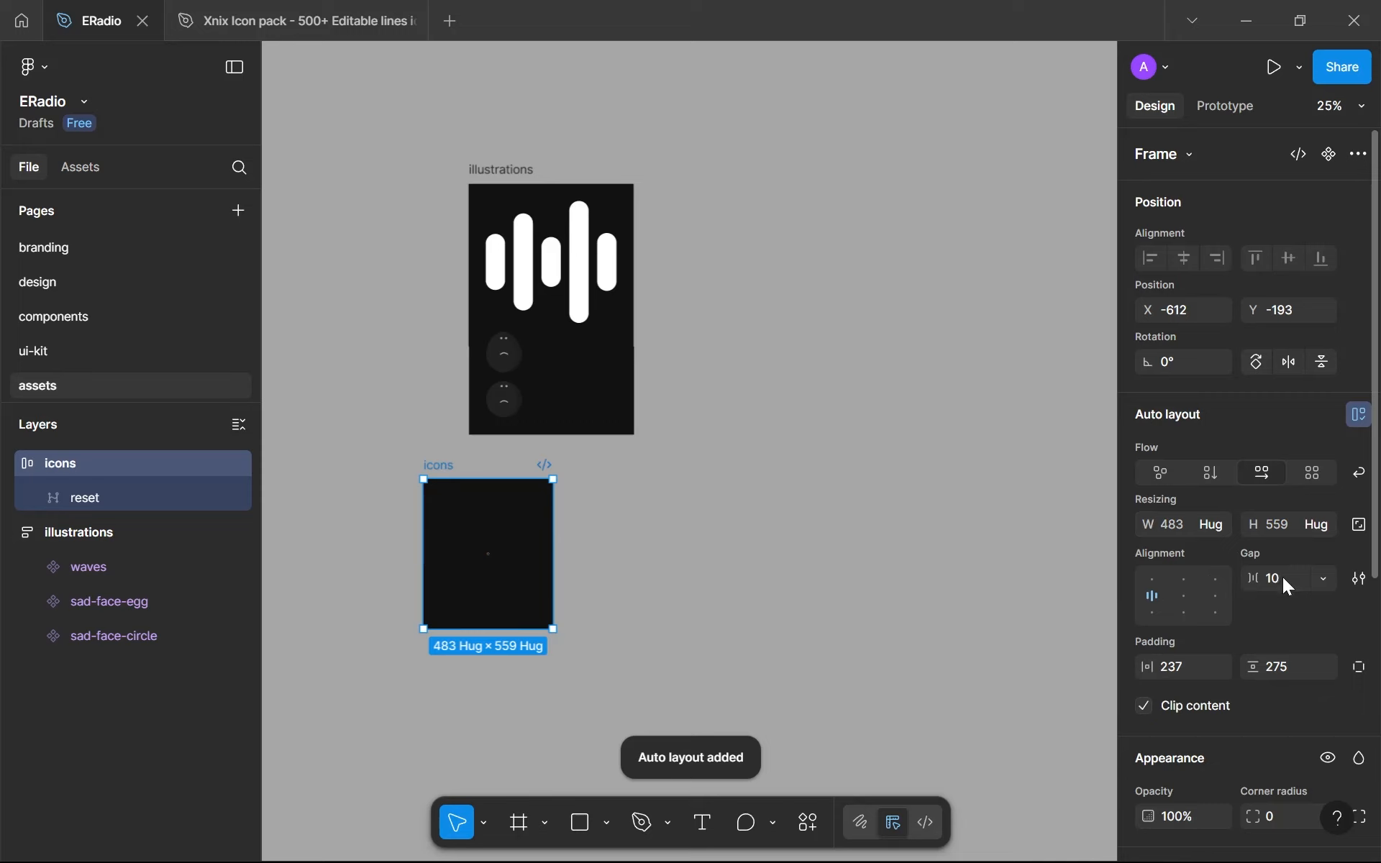
{"action": "left_click", "coordinate": [1175, 674]}
{"action": "type", "text": "64"}
{"action": "left_click", "coordinate": [1269, 667]}
{"action": "type", "text": "64"}
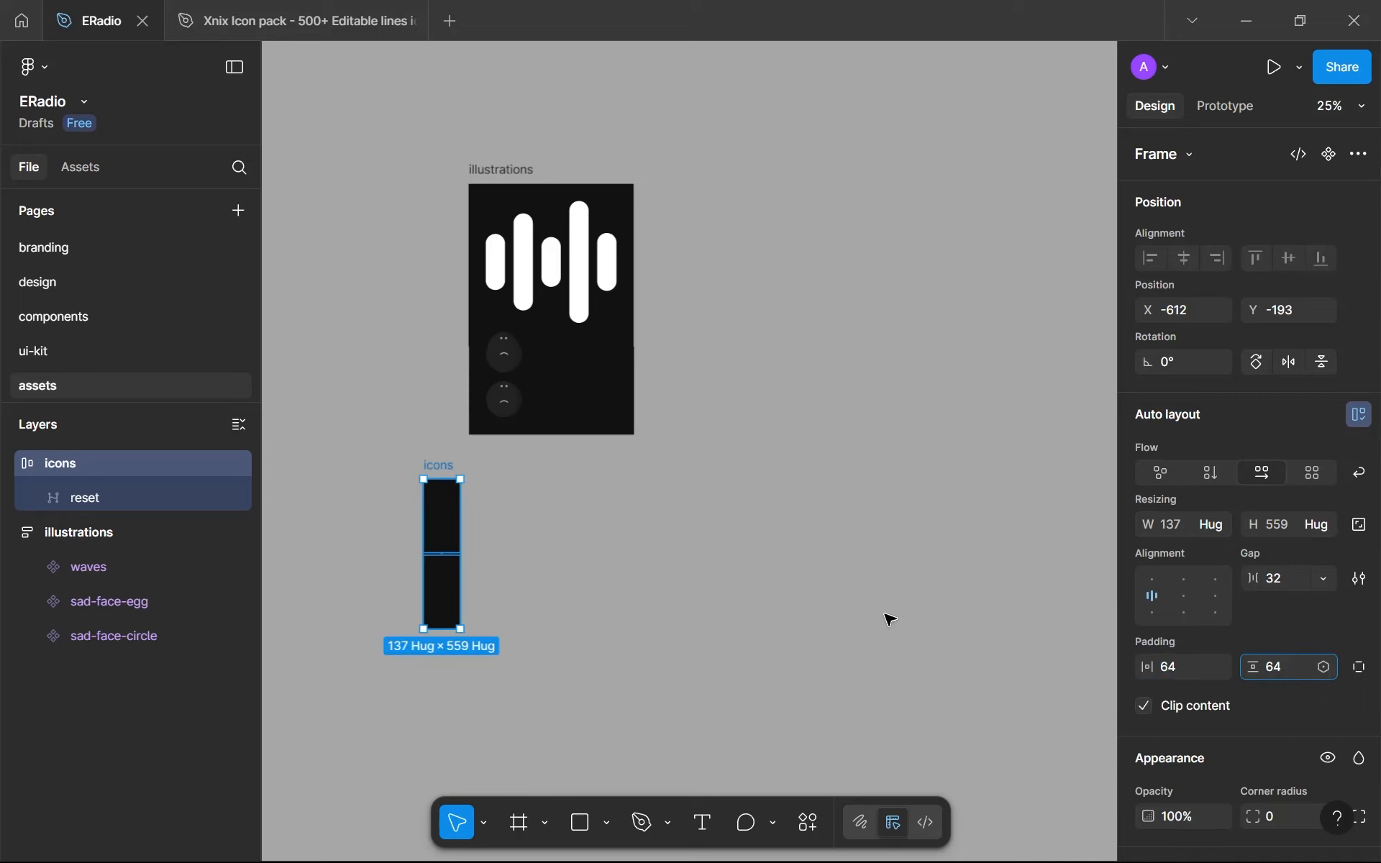
{"action": "left_click", "coordinate": [817, 576]}
- Place the icons frame just below the illustrations frame, aligned to its left edge, and adjust the spacing between them
{"action": "left_click_drag", "start_coordinate": [446, 472], "coordinate": [568, 409]}
{"action": "key", "text": "alt+Up"}
{"action": "key", "text": "alt+Up"}
{"action": "key", "text": "alt+Up"}
{"action": "key", "text": "alt+Up"}
{"action": "key", "text": "alt+Up"}
{"action": "key", "text": "alt+Up"}
{"action": "key", "text": "alt+Up"}
{"action": "key", "text": "alt+Up"}
{"action": "key", "text": "alt+Up"}
{"action": "key", "text": "alt+Up"}
{"action": "key", "text": "alt+Up"}
{"action": "key", "text": "alt+Up"}
{"action": "key", "text": "alt+Up"}
{"action": "key", "text": "alt+Up"}
{"action": "key", "text": "alt+Up"}
{"action": "key", "text": "alt+Up"}
{"action": "key", "text": "alt+Up"}
{"action": "key", "text": "alt+Up"}
{"action": "key", "text": "alt+Up"}
{"action": "key", "text": "alt+Up"}
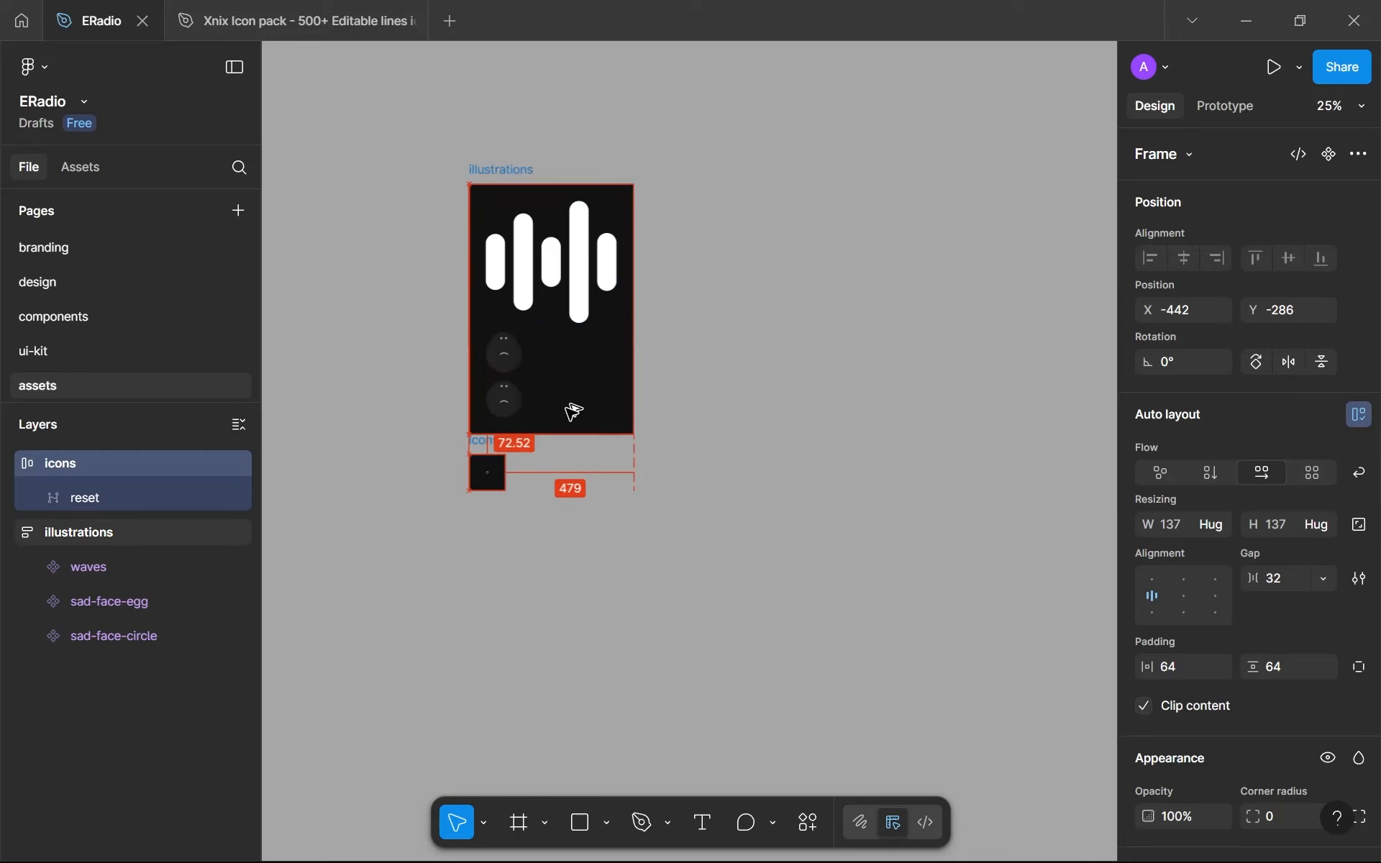
- Move the icons frame closer beneath the illustrations frame, to a Y position of -327
{"action": "key", "text": "alt+Up"}
{"action": "key", "text": "alt+Up"}
{"action": "key", "text": "alt+Up"}
{"action": "key", "text": "alt+Up"}
{"action": "key", "text": "alt+Up"}
{"action": "key", "text": "alt+Up"}
{"action": "key", "text": "alt+Up"}
{"action": "key", "text": "alt+Up"}
{"action": "key", "text": "alt+Up"}
{"action": "key", "text": "alt+Up"}
{"action": "key", "text": "alt+Up"}
{"action": "key", "text": "alt+Up"}
{"action": "key", "text": "alt+Up"}
{"action": "key", "text": "alt+Up"}
{"action": "key", "text": "alt+Up"}
{"action": "key", "text": "alt+Up"}
{"action": "key", "text": "alt+Up"}
{"action": "key", "text": "alt+Up"}
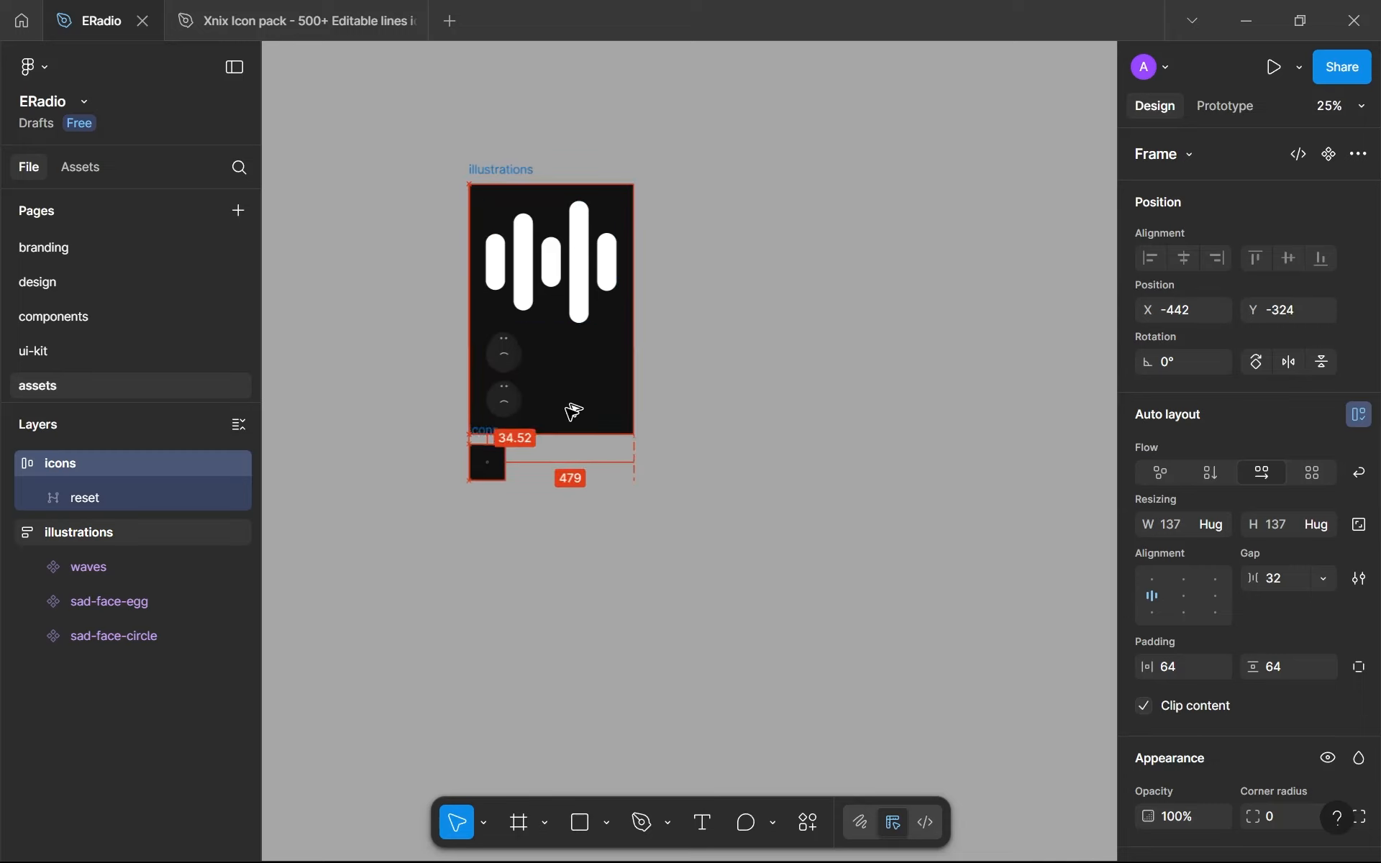
{"action": "key", "text": "alt+Down"}
{"action": "key", "text": "alt+Down"}
{"action": "key", "text": "alt+Down"}
{"action": "key", "text": "alt+Down"}
{"action": "key", "text": "alt+Down"}
{"action": "key", "text": "alt+Down"}
{"action": "key", "text": "alt+Down"}
{"action": "key", "text": "alt+Up"}
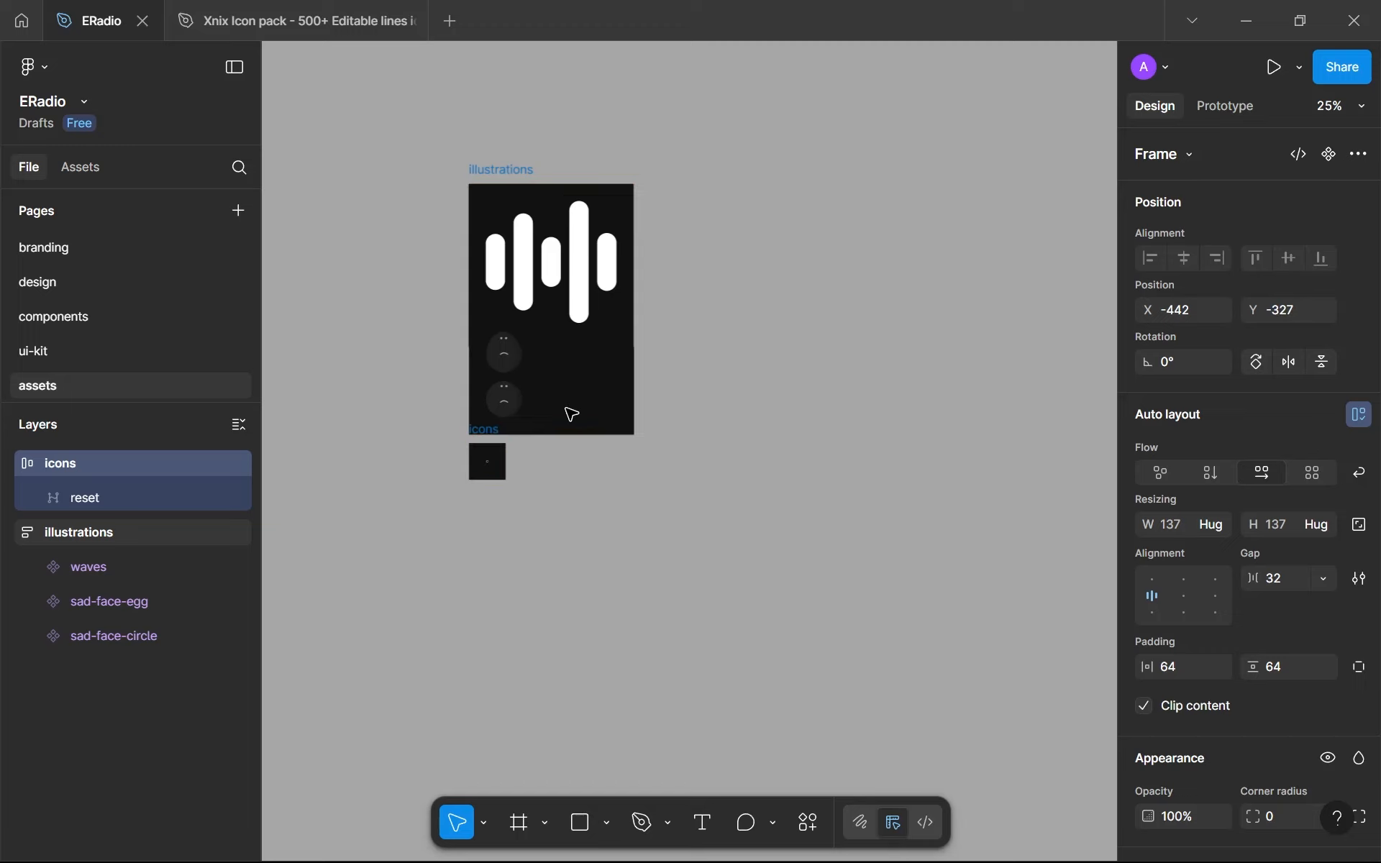
- Resize the reset icon to 12 by 12 with its proportions locked and turn it into a component
{"action": "scroll", "coordinate": [445, 527], "scroll_direction": "up", "scroll_amount": 5}
{"action": "scroll", "coordinate": [525, 321], "scroll_direction": "up", "scroll_amount": 10}
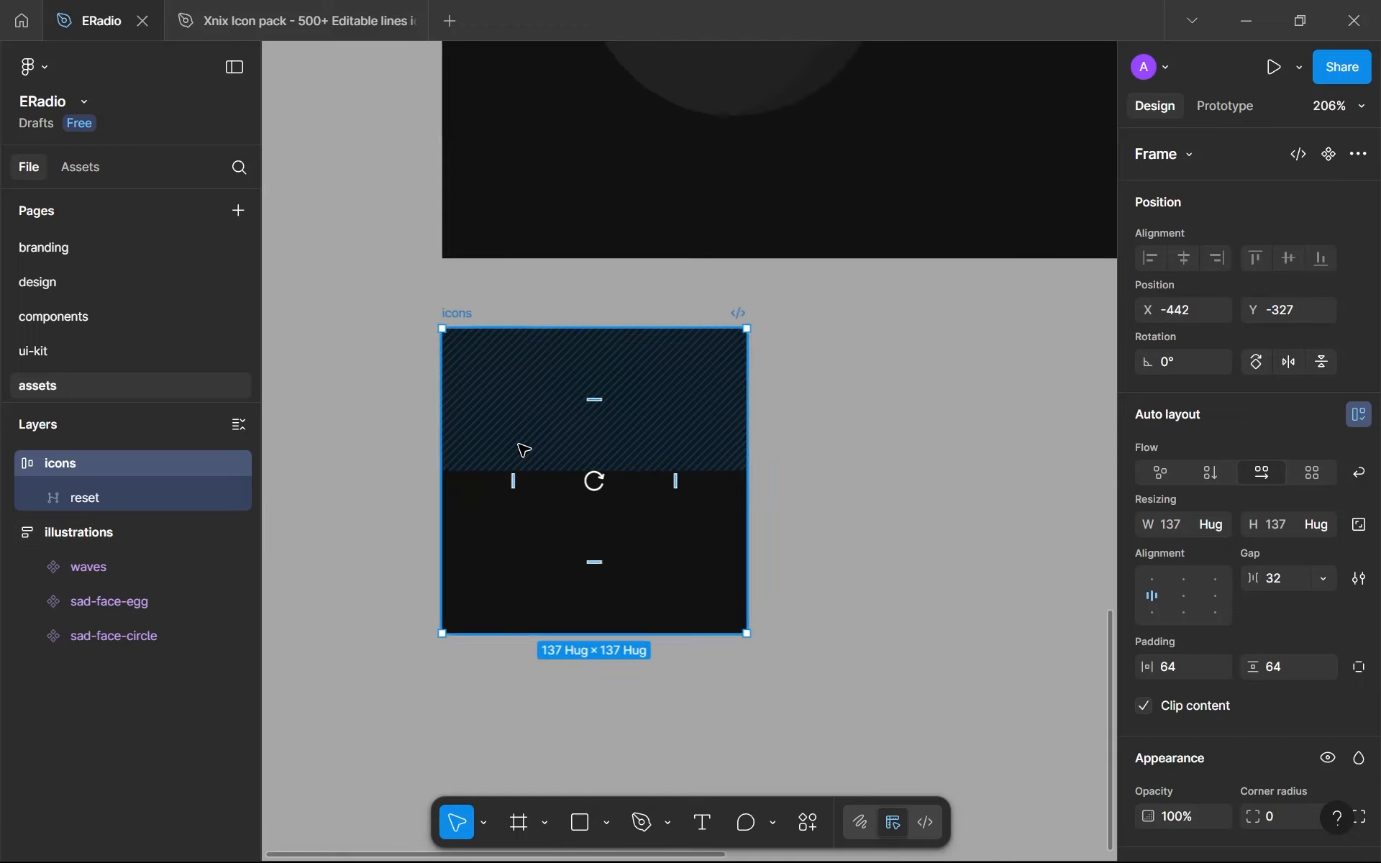
{"action": "left_click", "coordinate": [644, 510]}
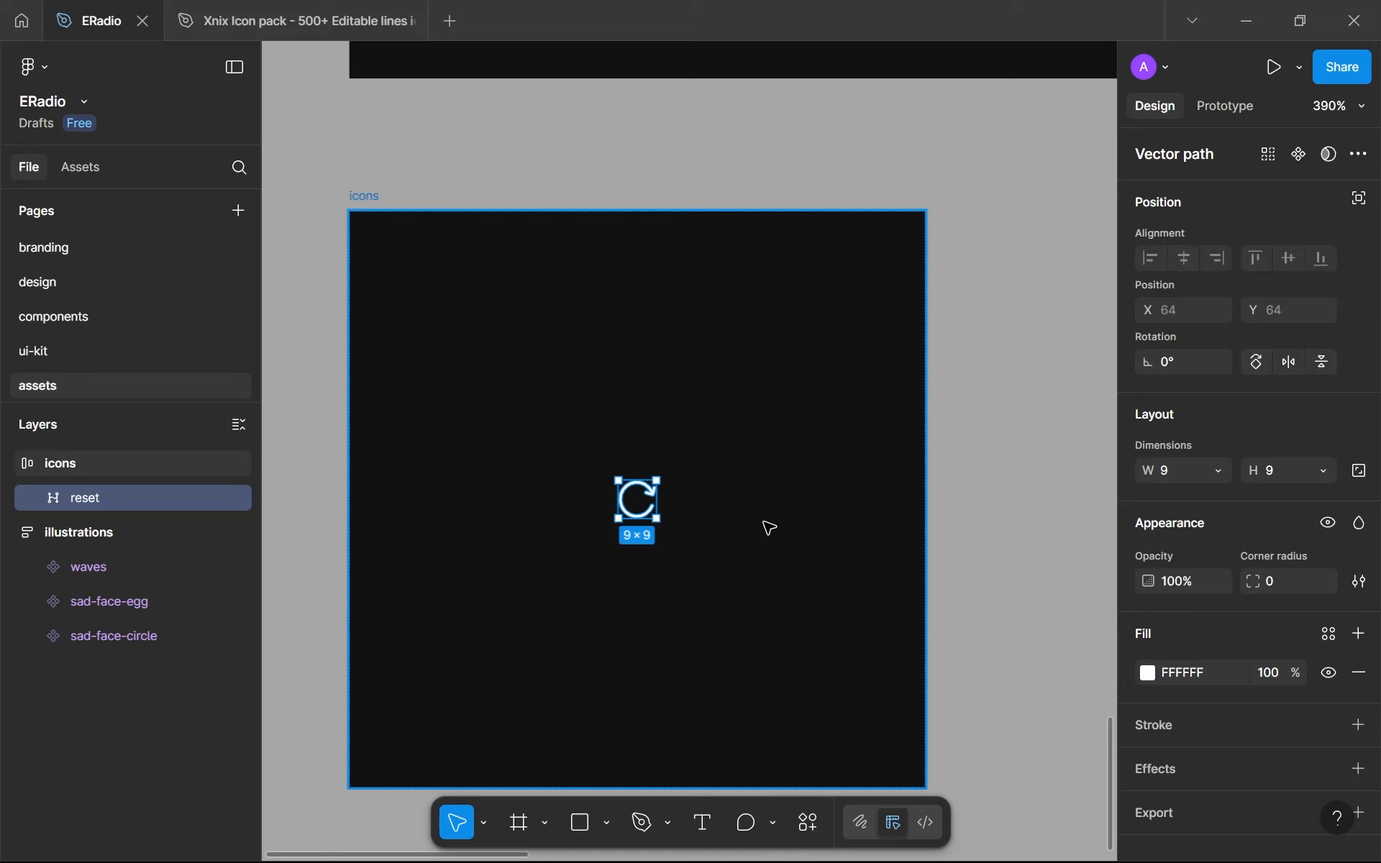
{"action": "left_click", "coordinate": [1359, 470]}
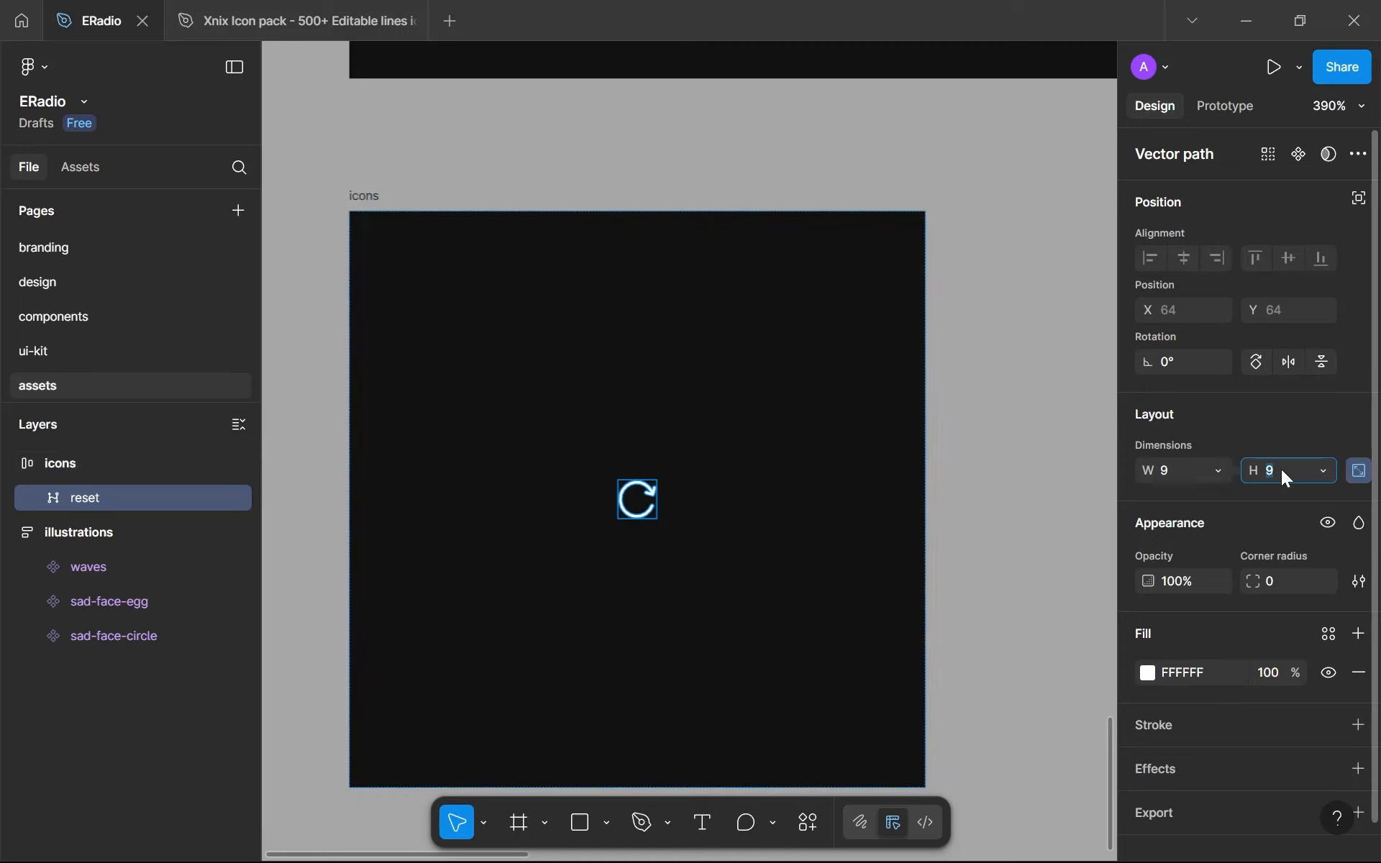
{"action": "type", "text": "12"}
{"action": "key", "text": "Return"}
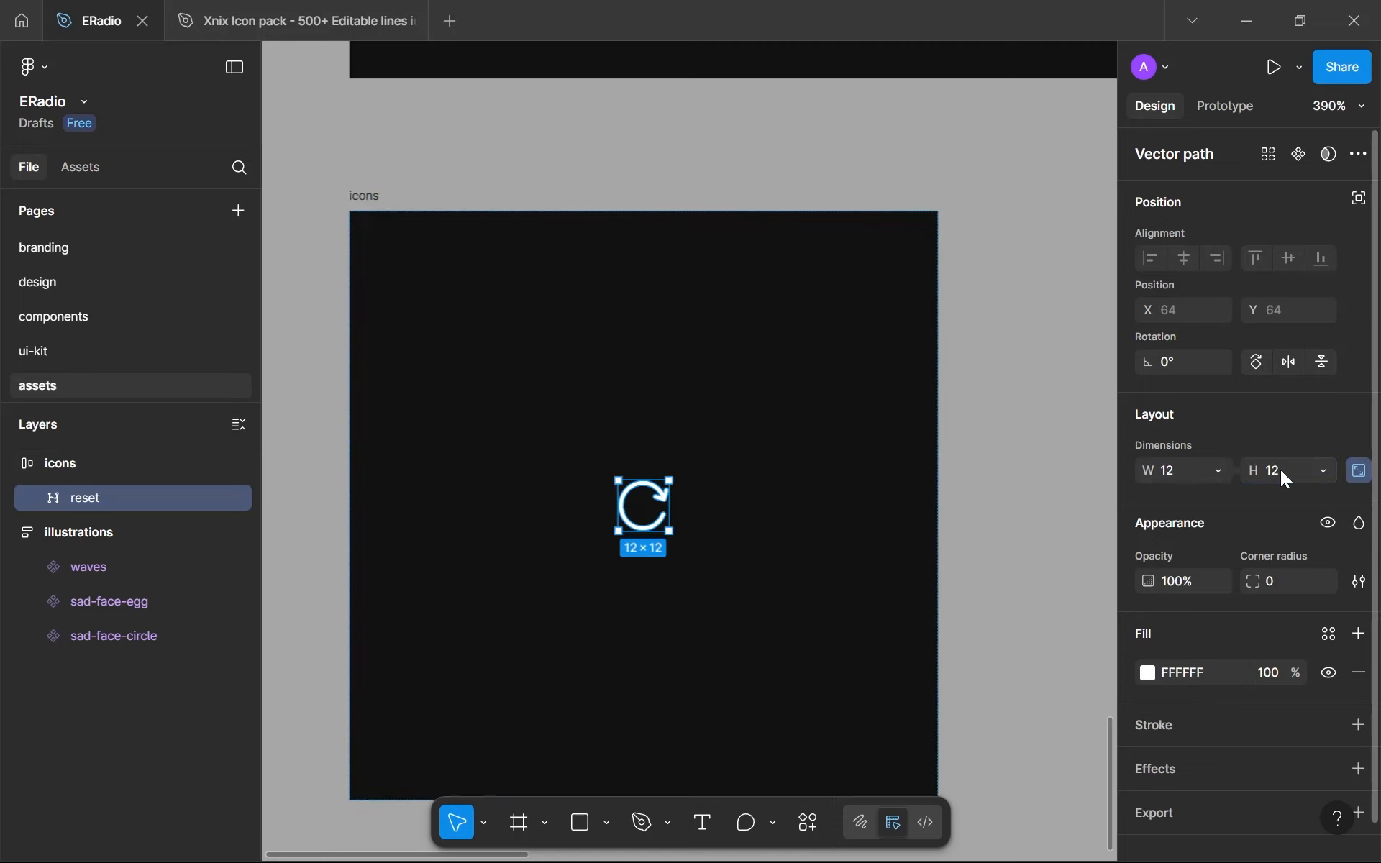
{"action": "left_click", "coordinate": [1297, 156]}
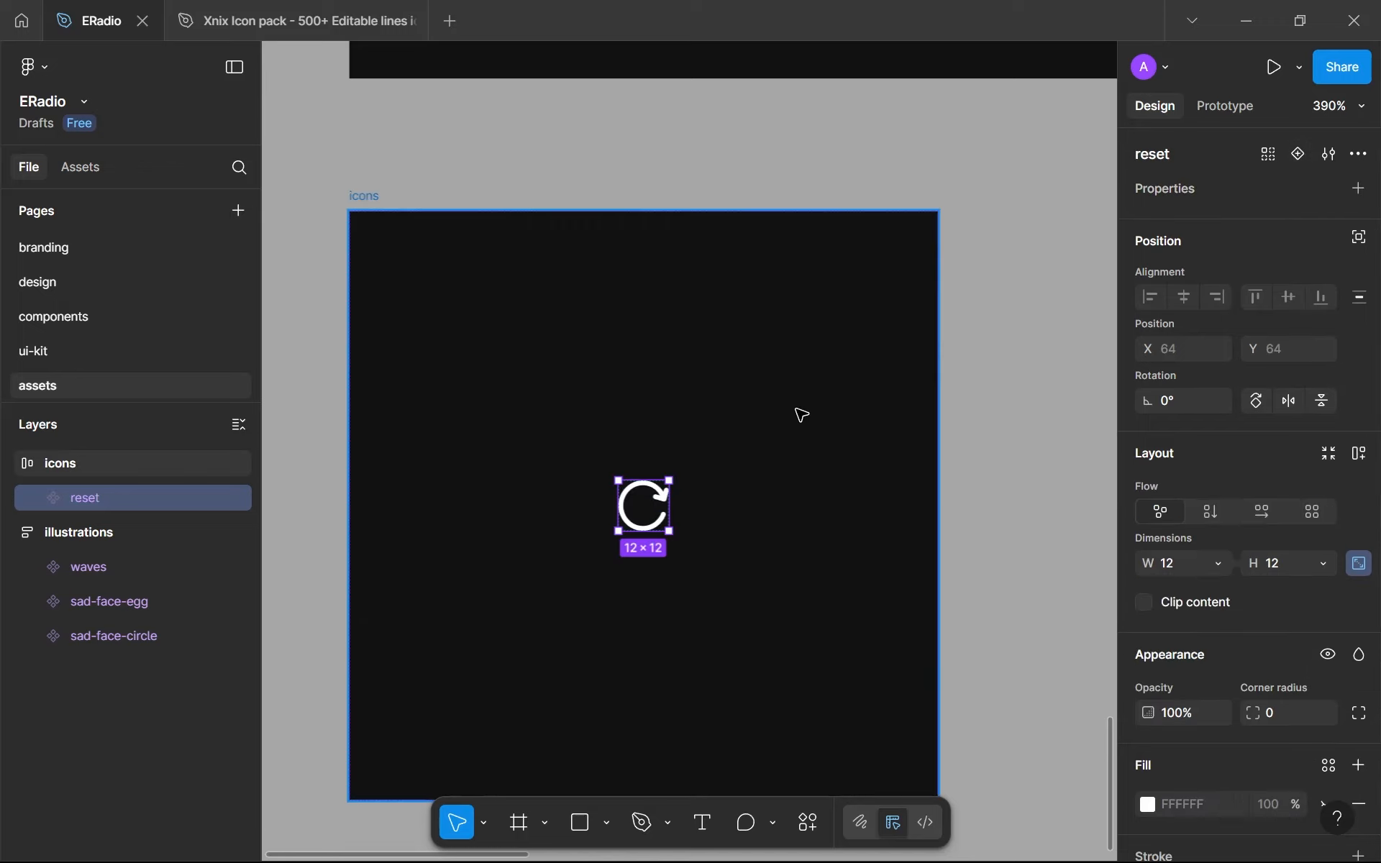
- Place a reset icon instance beside the Try again text on the design page and wrap both in an auto layout frame
{"action": "left_click", "coordinate": [45, 315]}
{"action": "left_click", "coordinate": [49, 284]}
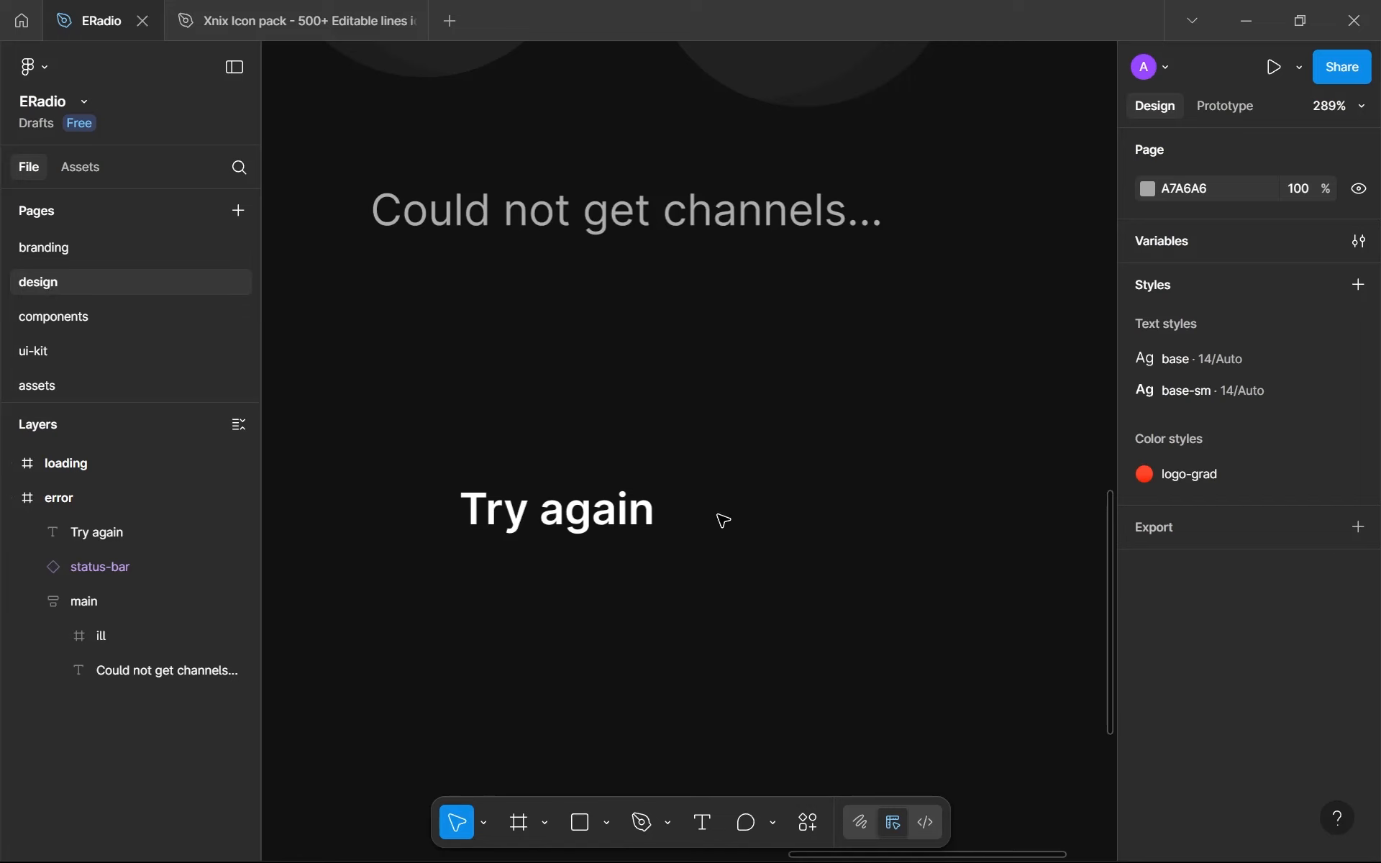
{"action": "left_click_drag", "start_coordinate": [689, 460], "coordinate": [717, 527]}
{"action": "left_click", "coordinate": [627, 514], "text": "shift"}
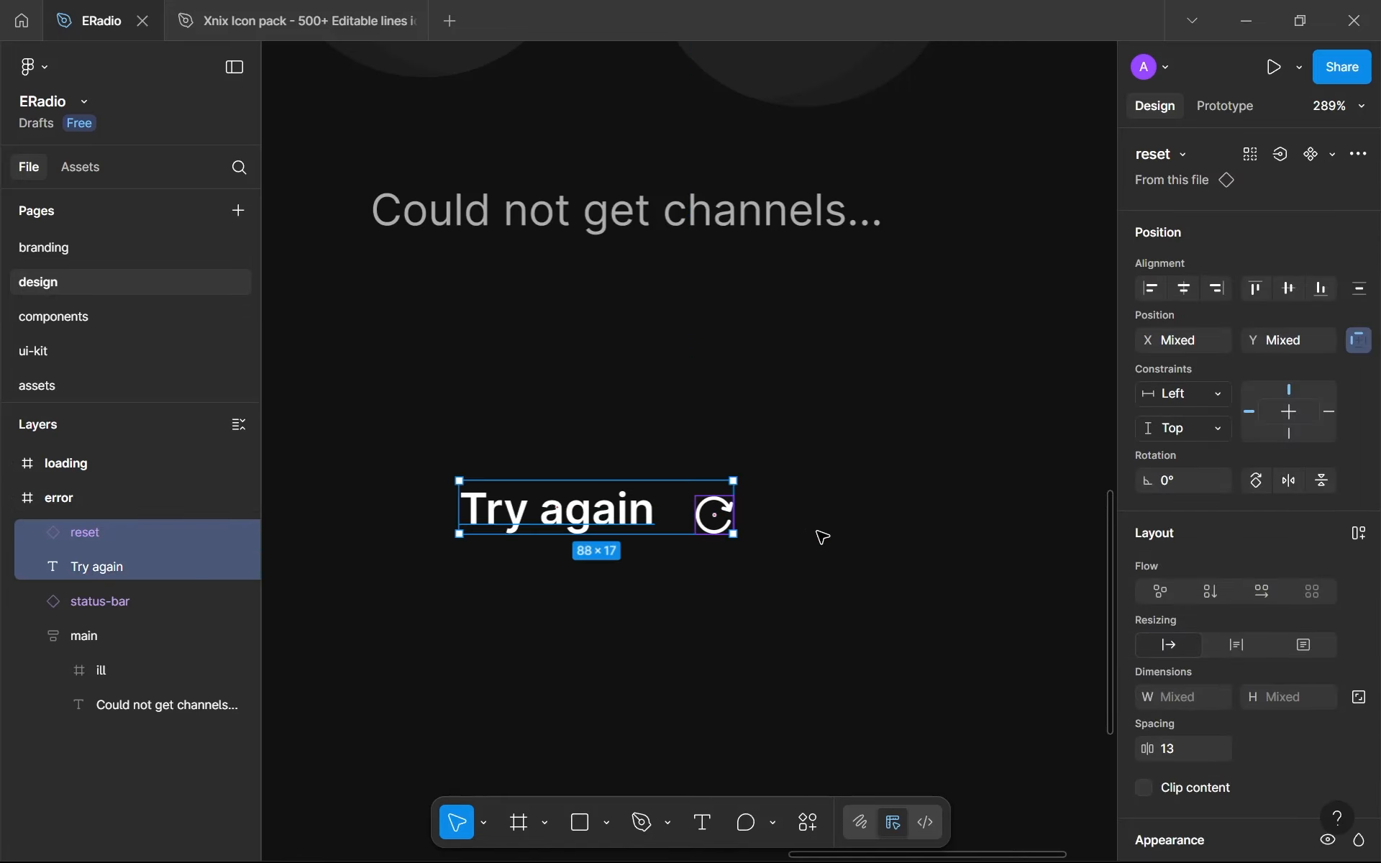
{"action": "key", "text": "shift+a"}
- Rename the new auto layout frame as reset-btn
{"action": "double_click", "coordinate": [123, 533]}
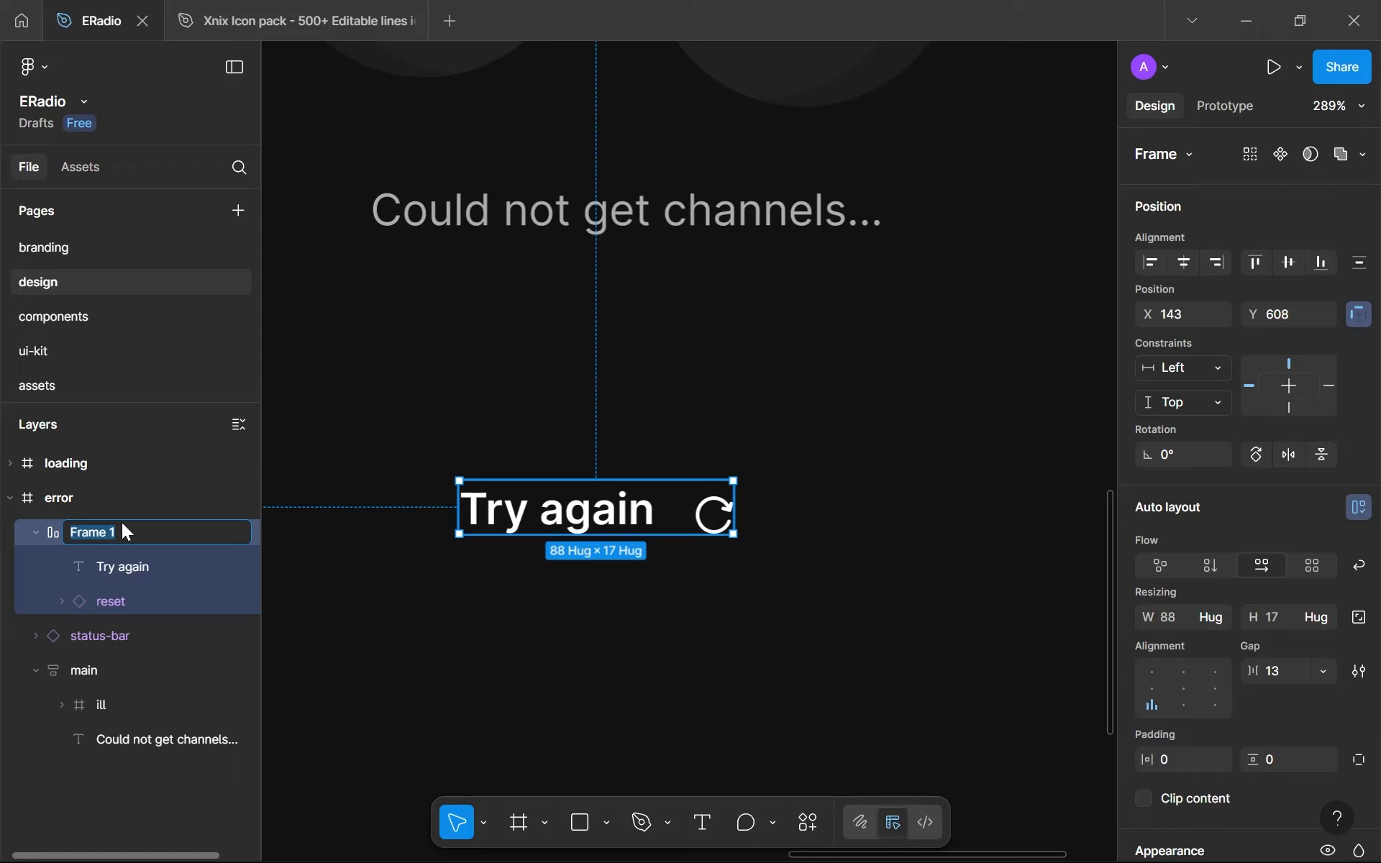
{"action": "type", "text": "reset-button"}
{"action": "key", "text": "Return"}
{"action": "double_click", "coordinate": [123, 524]}
{"action": "double_click", "coordinate": [128, 534]}
{"action": "type", "text": "btn"}
{"action": "key", "text": "Return"}
- Set the reset-btn gap to 8 and align its contents left and vertically centred
{"action": "left_click", "coordinate": [1289, 664]}
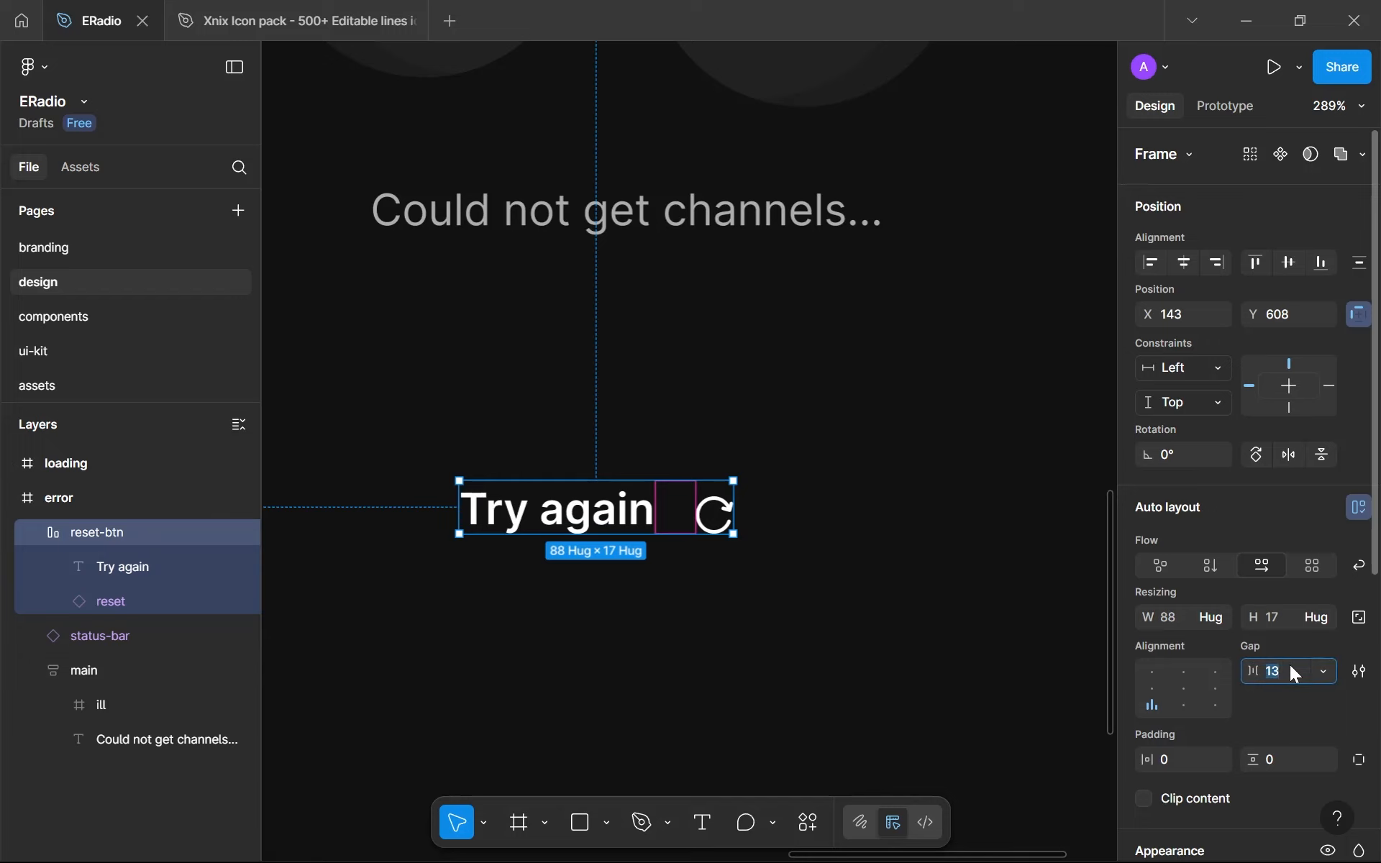
{"action": "key", "text": "Down"}
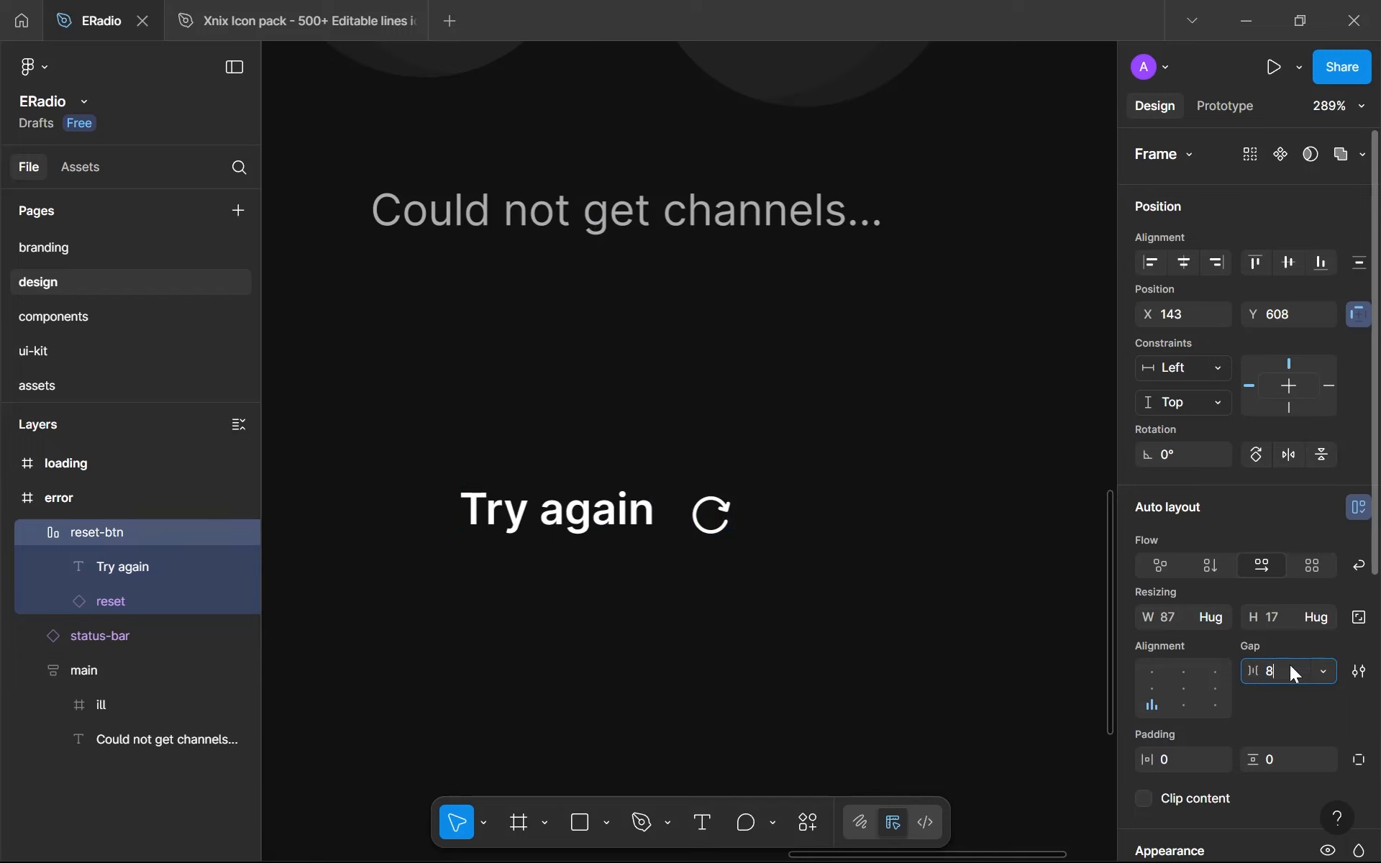
{"action": "key", "text": "Return"}
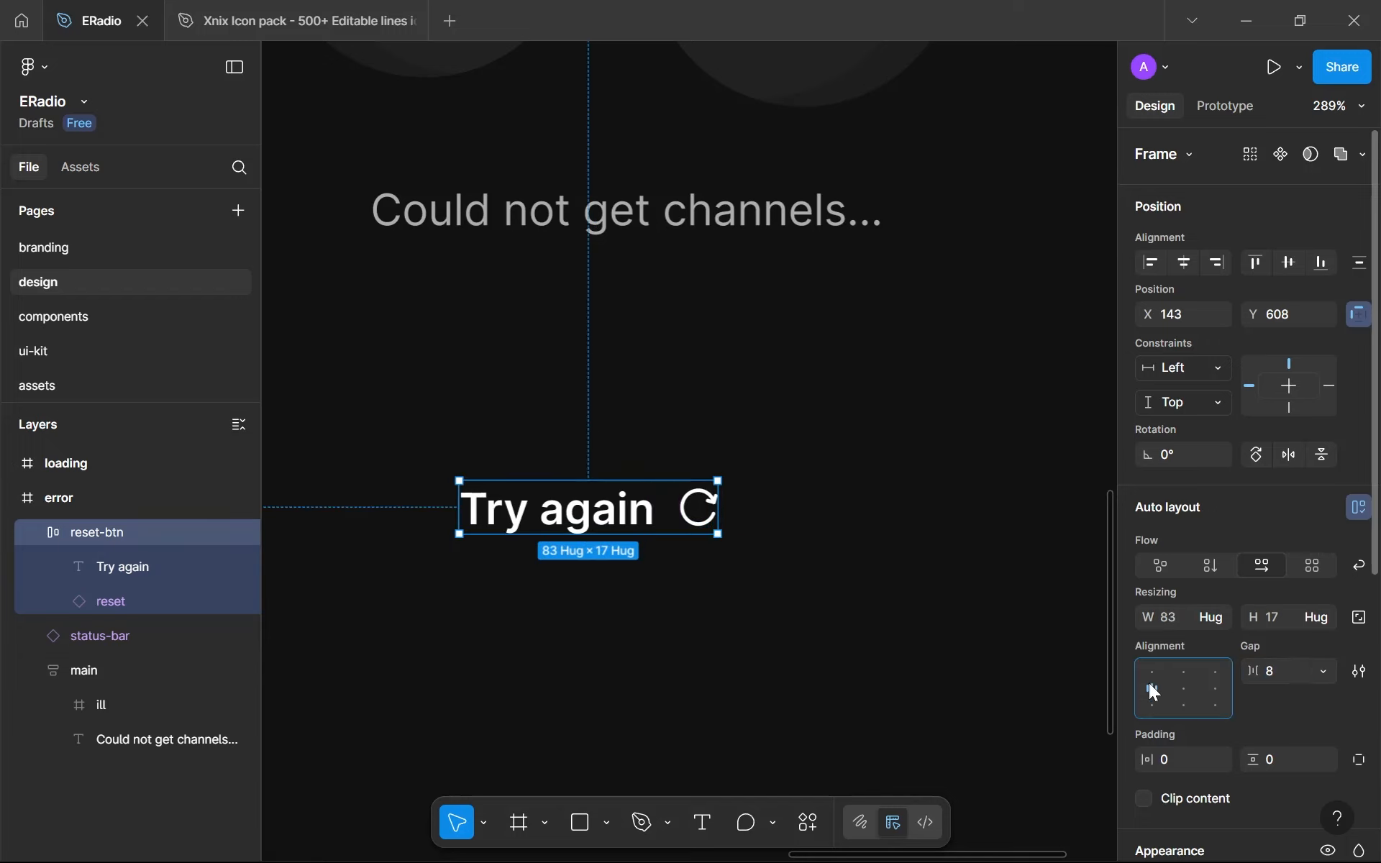
- Move reset-btn to X 164, Y 589, and set its horizontal padding to 24 and vertical padding to 12
{"action": "left_click", "coordinate": [717, 621]}
{"action": "scroll", "coordinate": [590, 508], "scroll_direction": "up", "scroll_amount": 3}
{"action": "left_click", "coordinate": [630, 527]}
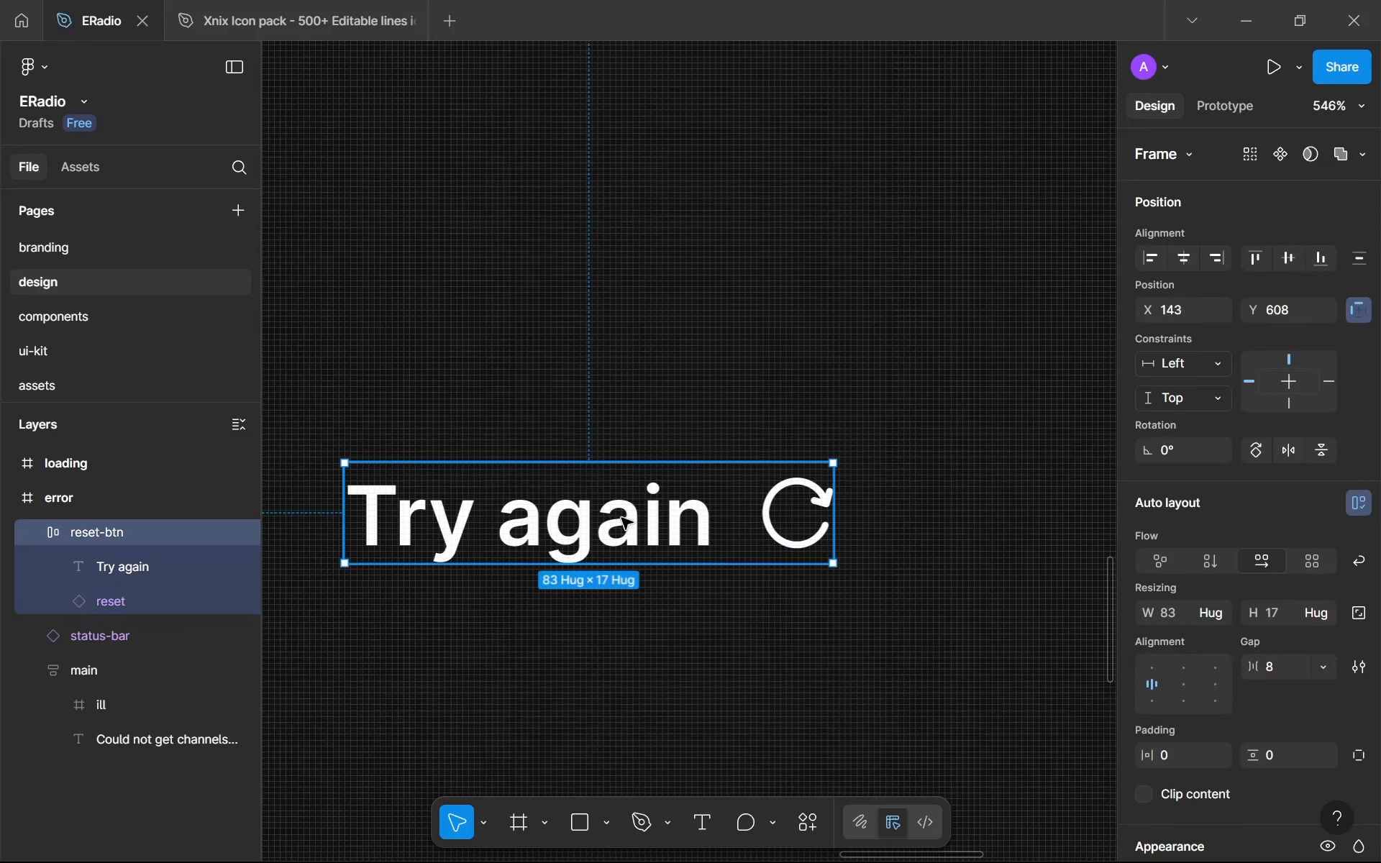
{"action": "scroll", "coordinate": [755, 484], "scroll_direction": "down", "scroll_amount": 2}
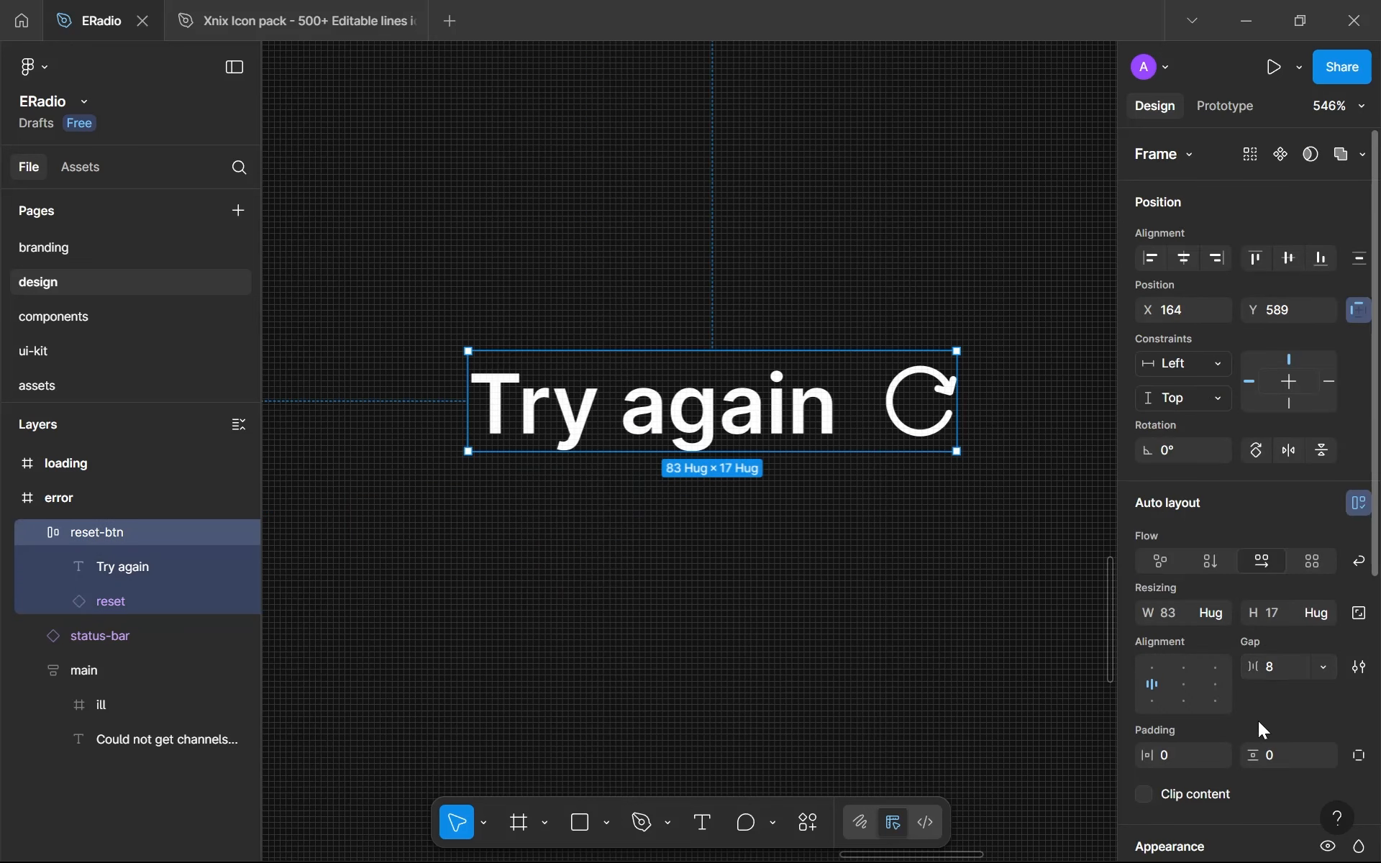
{"action": "left_click", "coordinate": [1185, 756]}
{"action": "type", "text": "24"}
{"action": "left_click", "coordinate": [1288, 754]}
{"action": "type", "text": "12"}
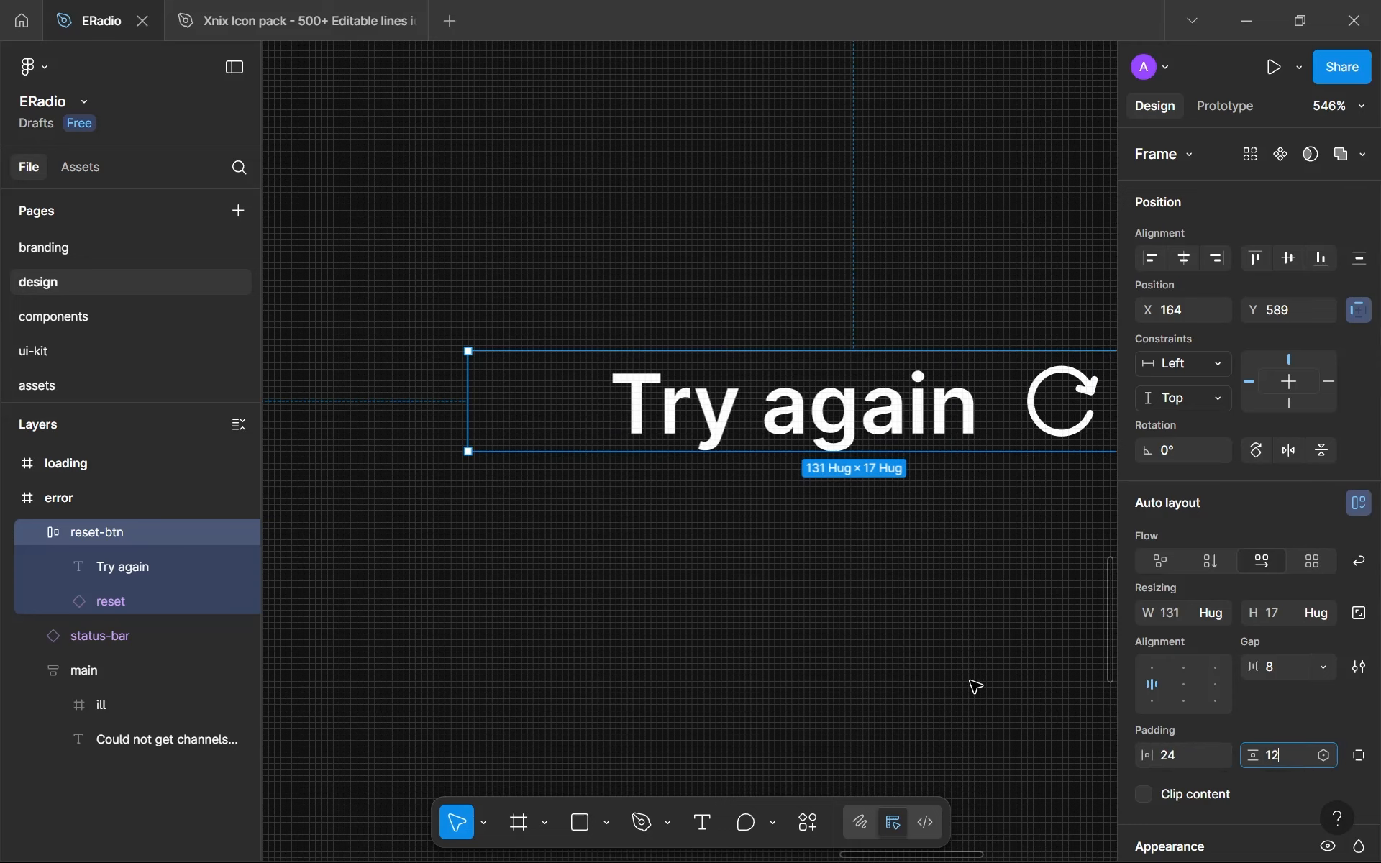
{"action": "left_click", "coordinate": [971, 685]}
{"action": "scroll", "coordinate": [935, 666], "scroll_direction": "down", "scroll_amount": 5}
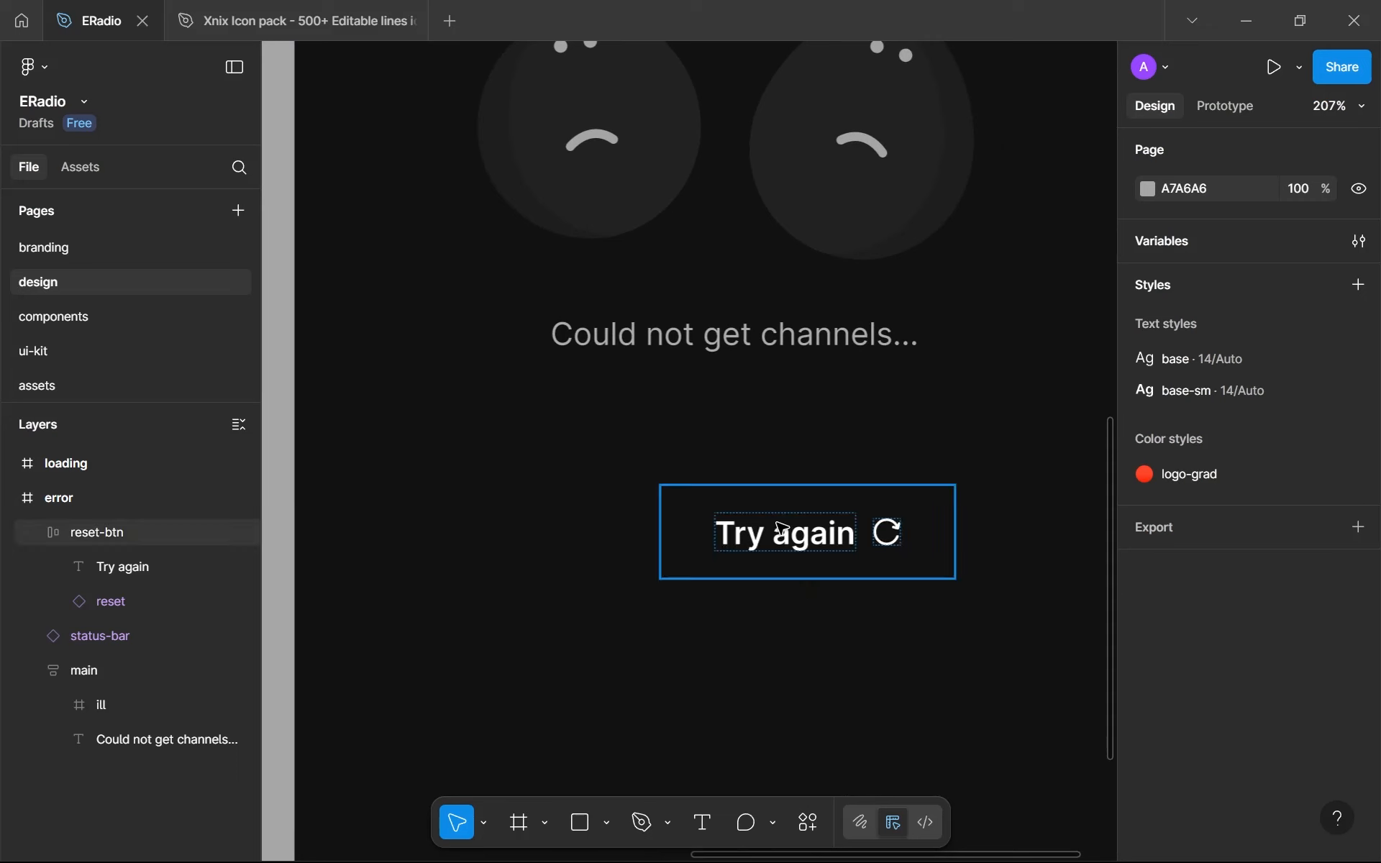
- Add a fill to the reset-btn frame and link it to the brand-500 library colour
{"action": "left_click", "coordinate": [780, 526]}
{"action": "scroll", "coordinate": [1238, 628], "scroll_direction": "down", "scroll_amount": 6}
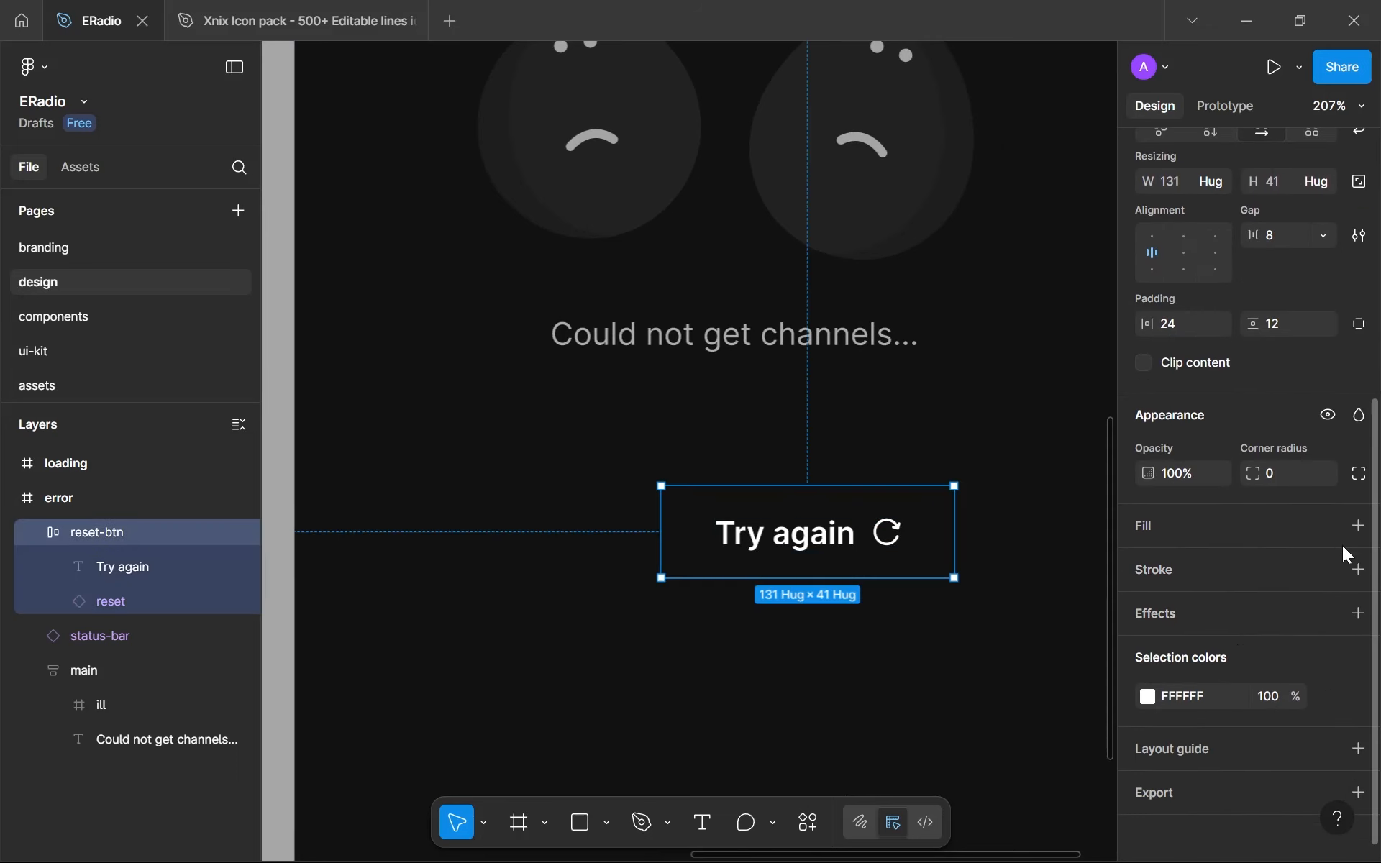
{"action": "left_click", "coordinate": [1359, 526]}
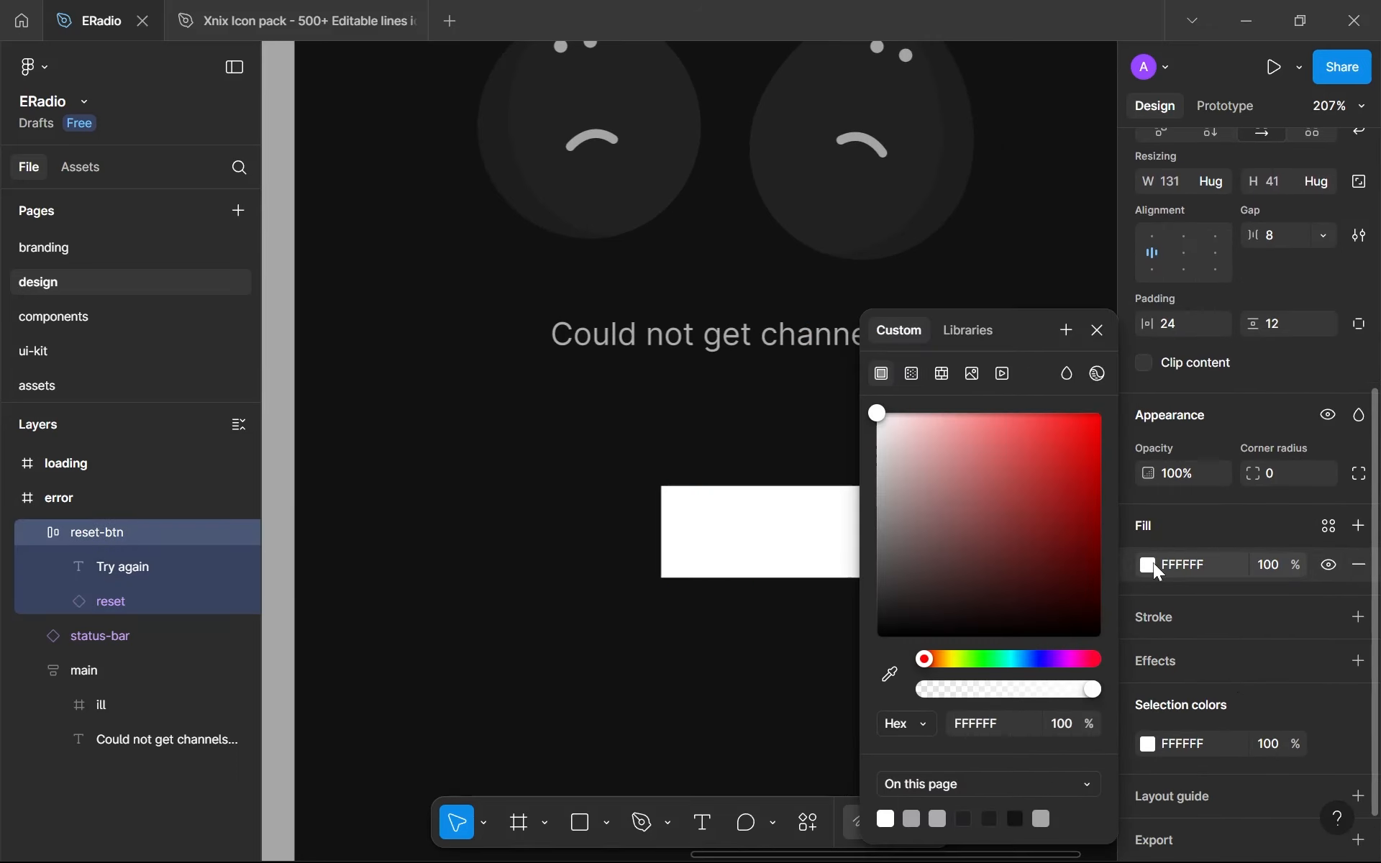
{"action": "scroll", "coordinate": [610, 620], "scroll_direction": "down", "scroll_amount": 5}
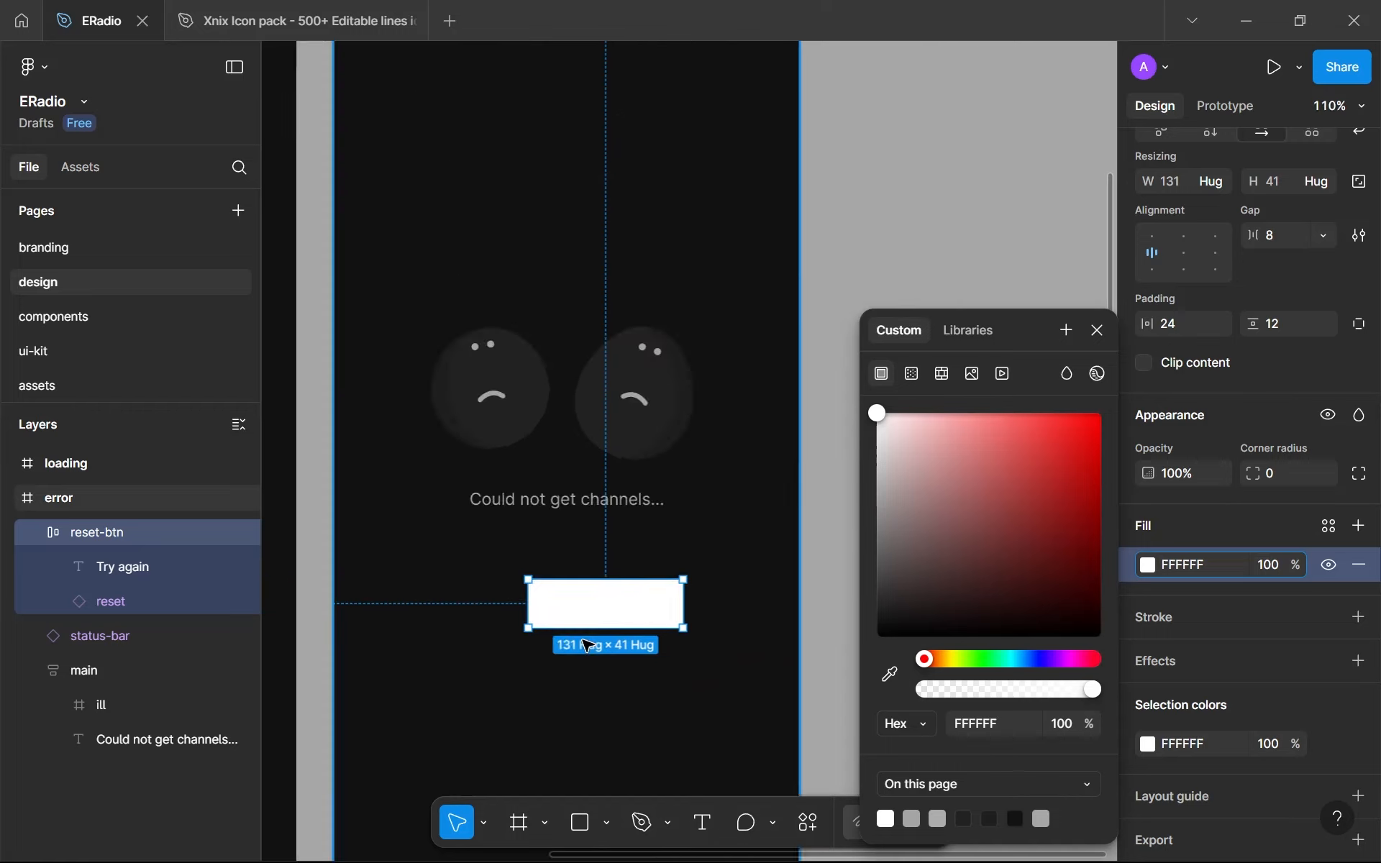
{"action": "scroll", "coordinate": [588, 645], "scroll_direction": "down", "scroll_amount": 5}
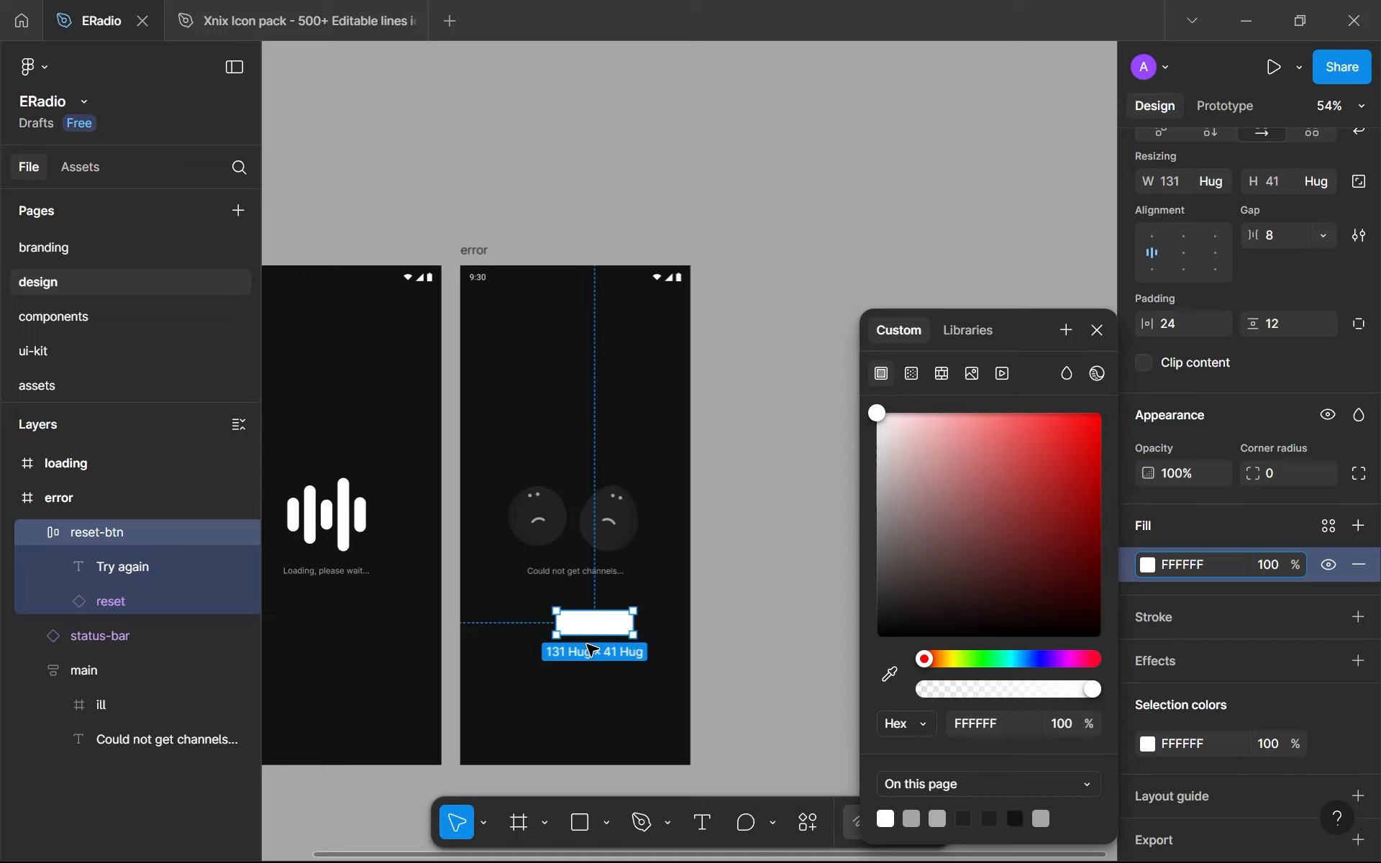
{"action": "scroll", "coordinate": [547, 302], "scroll_direction": "up", "scroll_amount": 3}
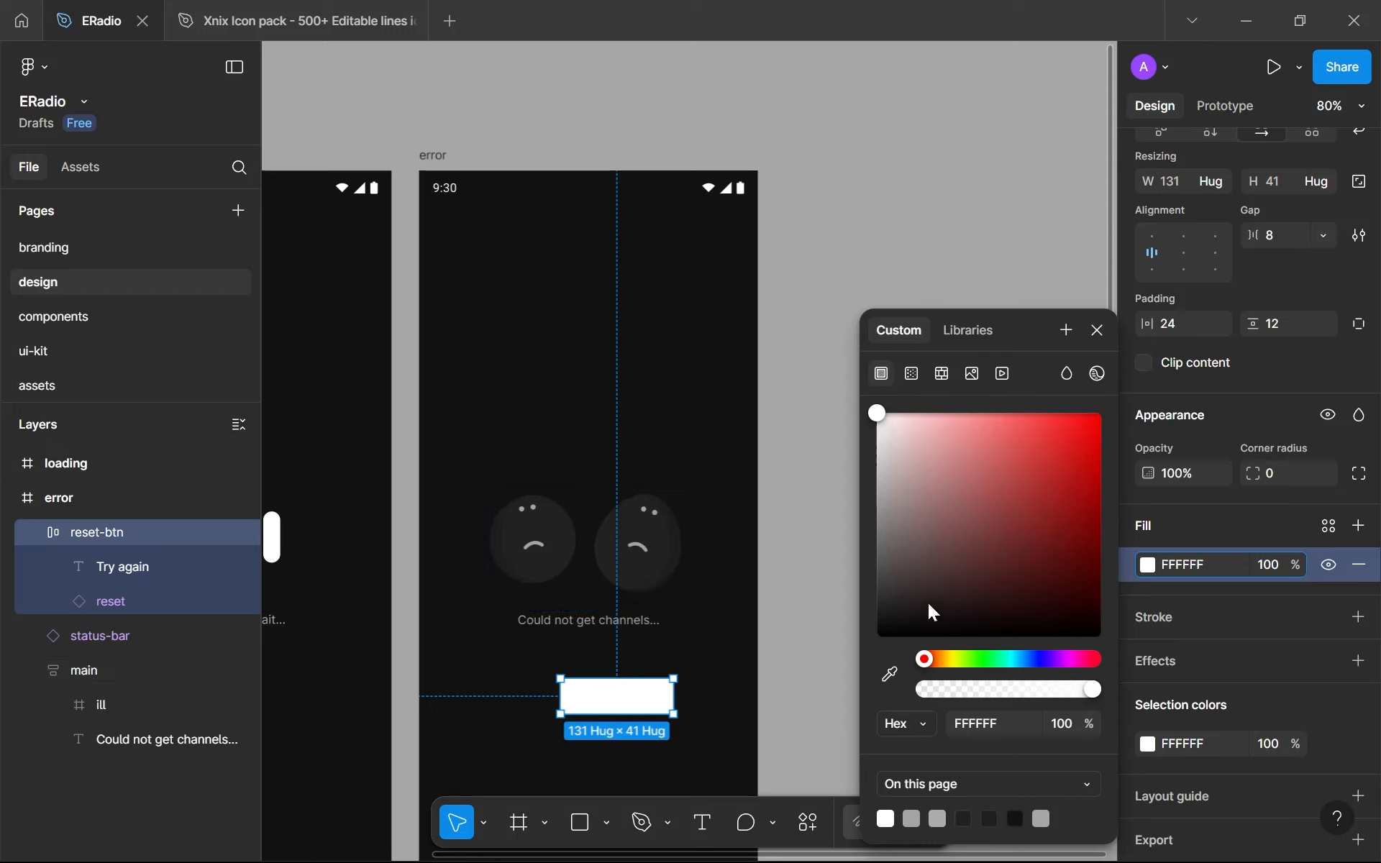
{"action": "left_click", "coordinate": [1319, 534]}
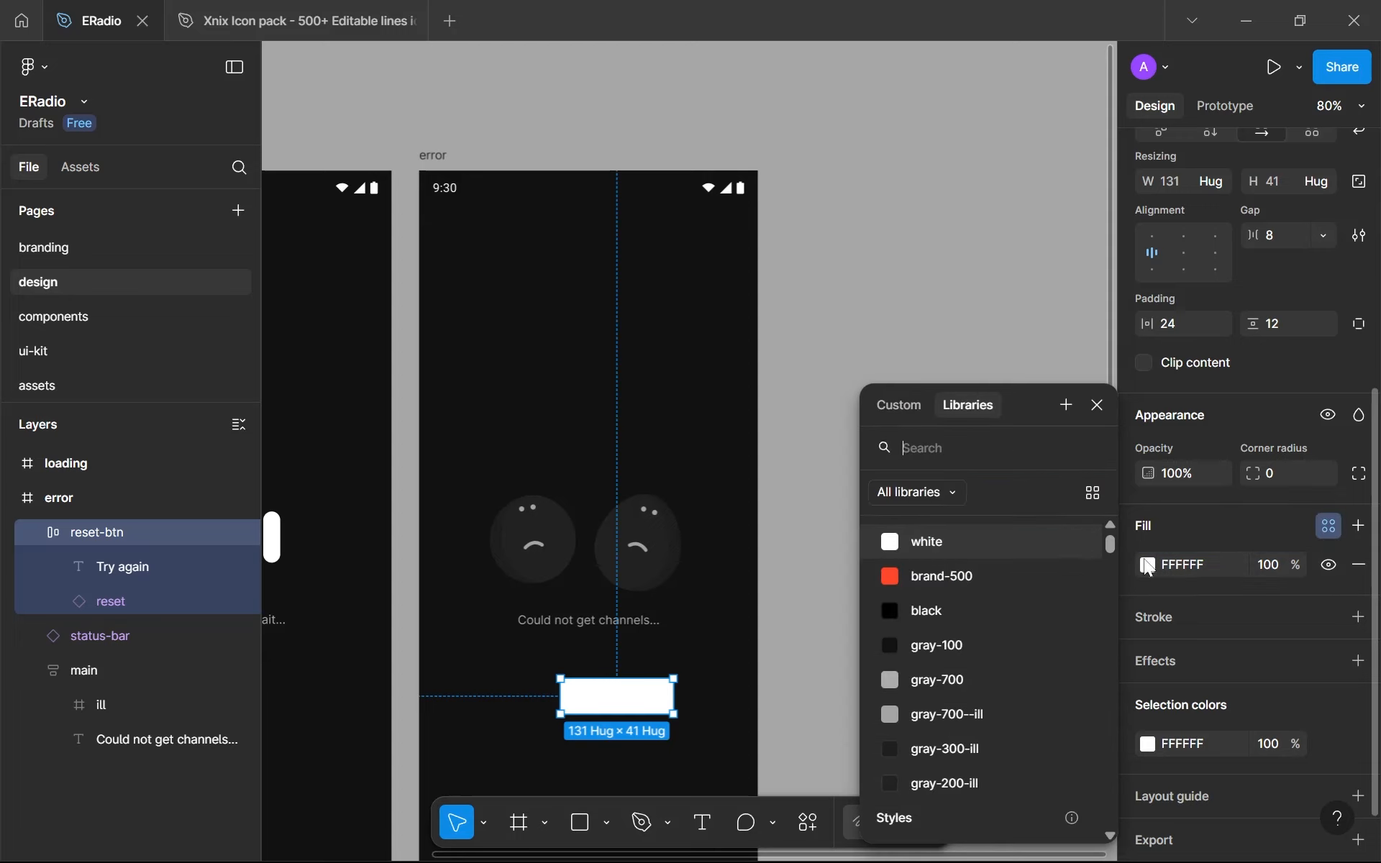
{"action": "left_click", "coordinate": [1011, 579]}
{"action": "left_click", "coordinate": [851, 605]}
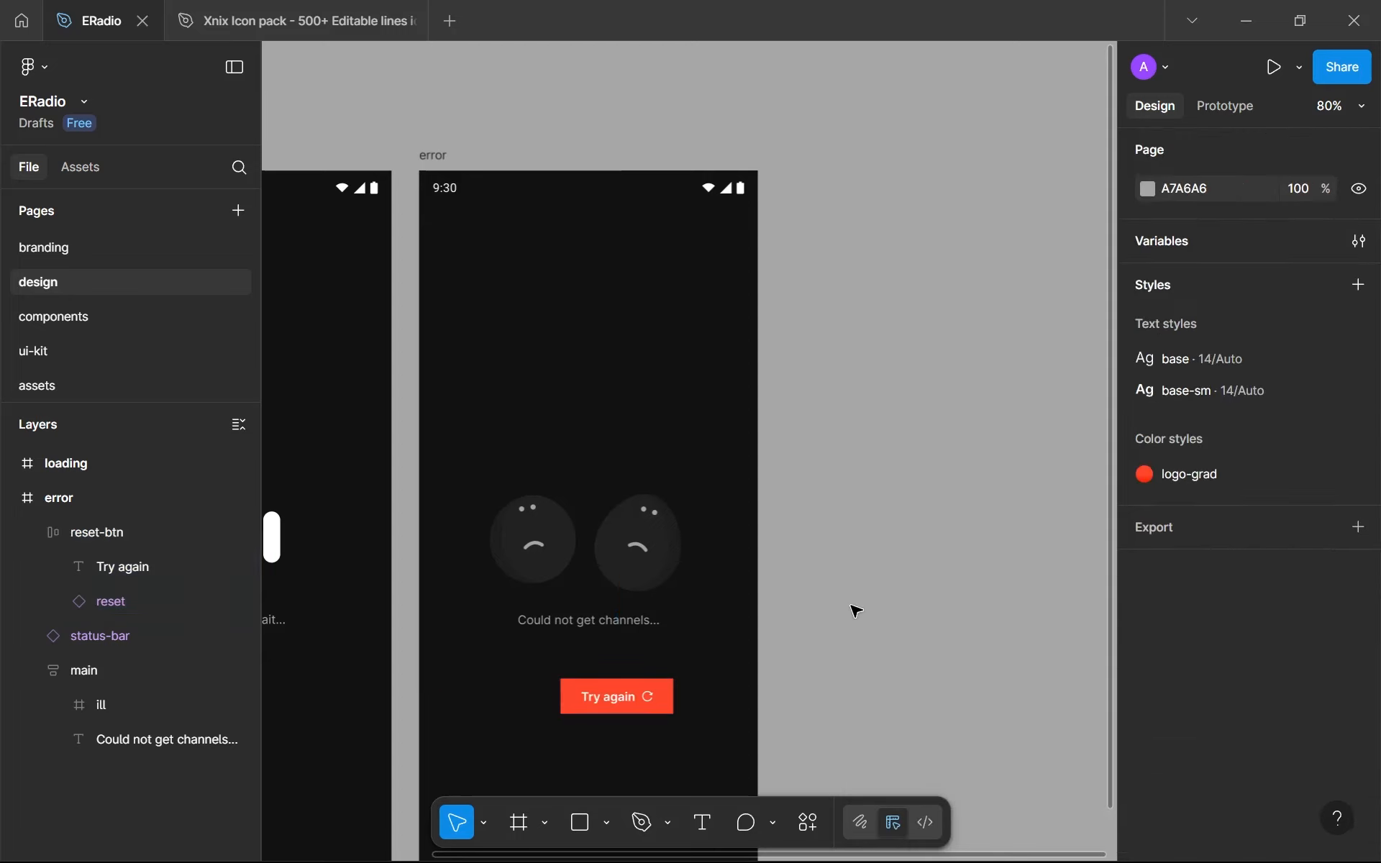
- Detach the reset-btn fill from brand-500, change it to FF2A2A, and move the button to X 146, Y 570
{"action": "scroll", "coordinate": [810, 606], "scroll_direction": "up", "scroll_amount": 3}
{"action": "left_click_drag", "start_coordinate": [808, 607], "coordinate": [855, 389]}
{"action": "scroll", "coordinate": [684, 502], "scroll_direction": "up", "scroll_amount": 5}
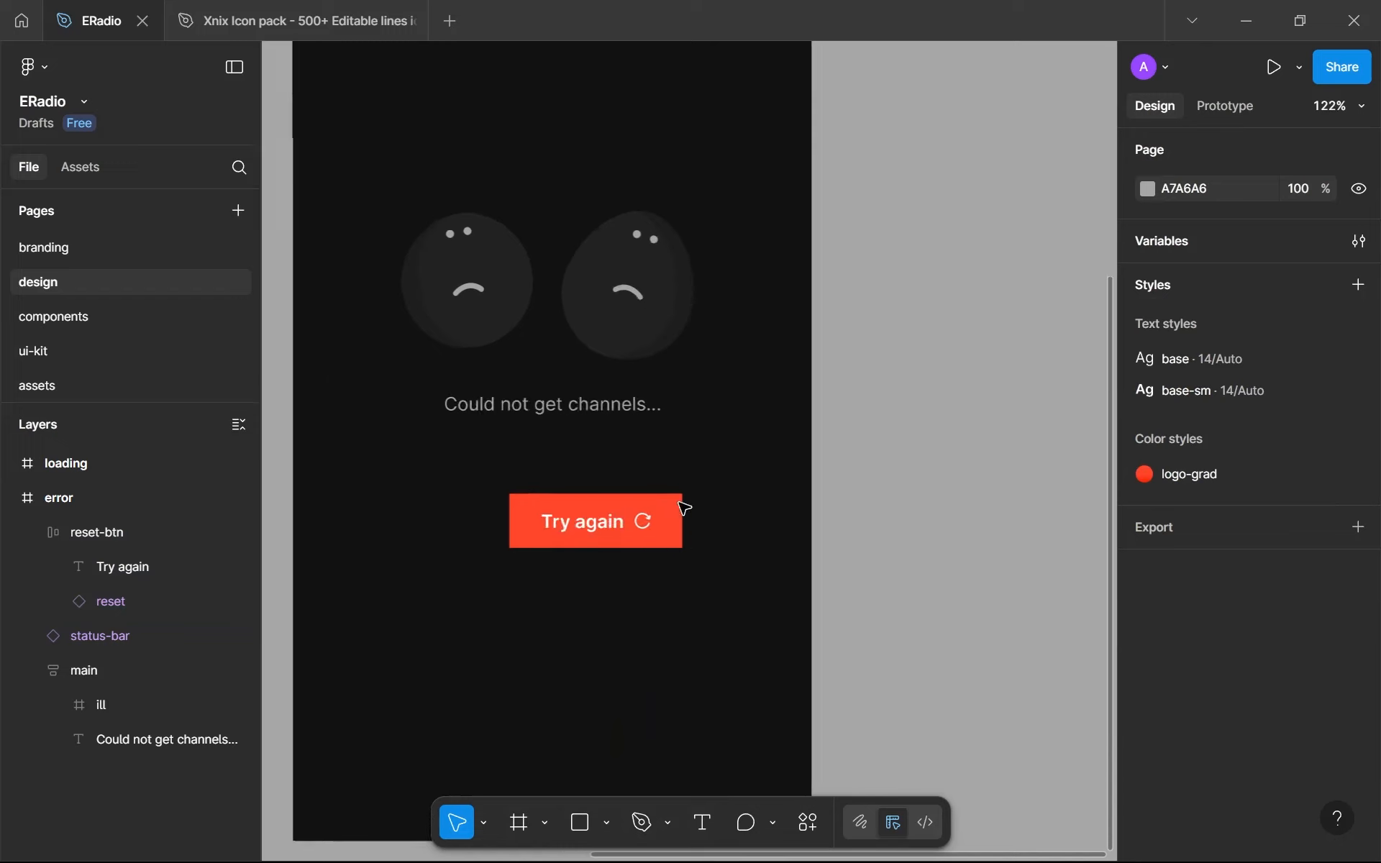
{"action": "left_click_drag", "start_coordinate": [742, 545], "coordinate": [745, 546]}
{"action": "left_click", "coordinate": [732, 541]}
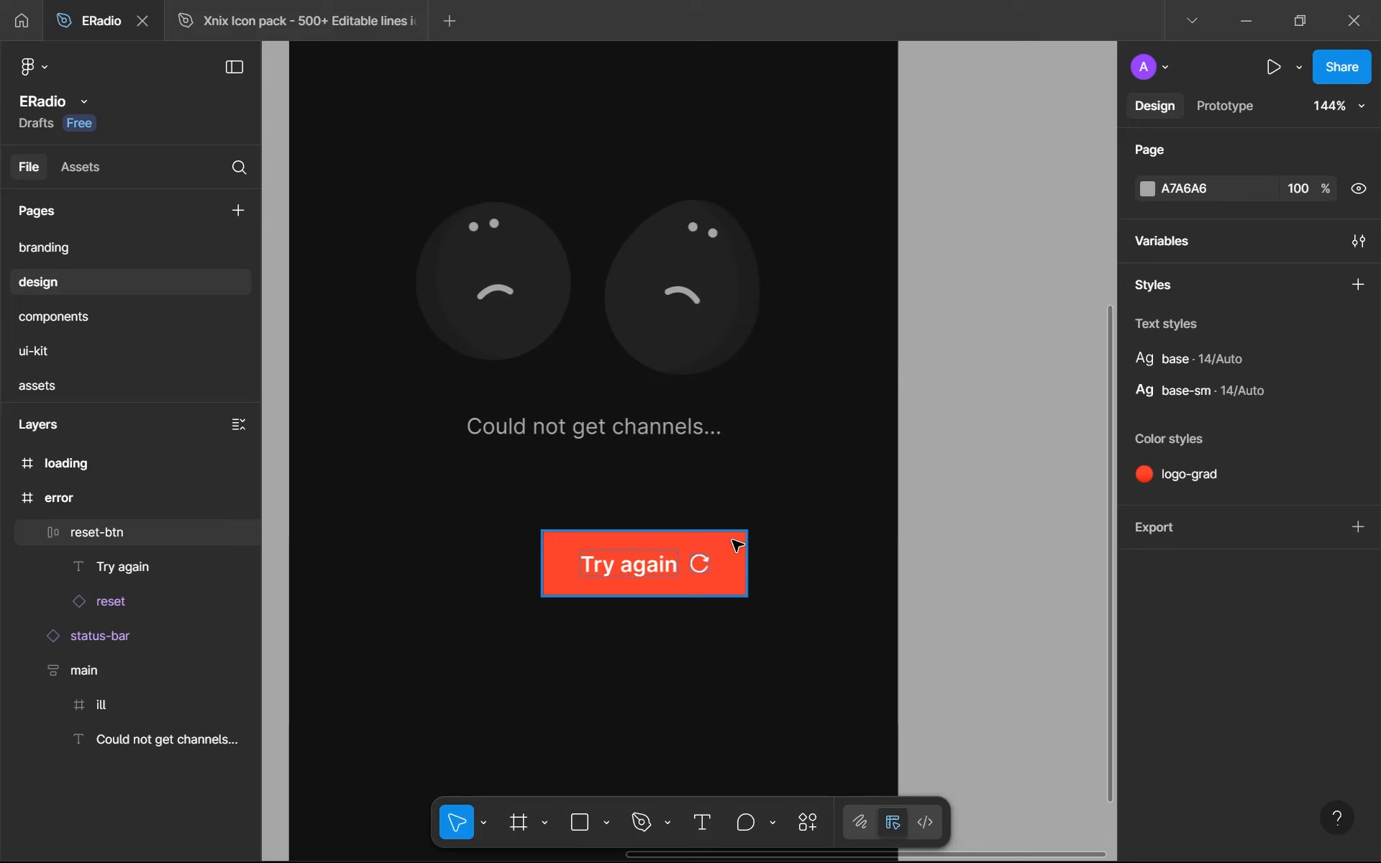
{"action": "left_click", "coordinate": [737, 545]}
{"action": "scroll", "coordinate": [1272, 539], "scroll_direction": "down", "scroll_amount": 5}
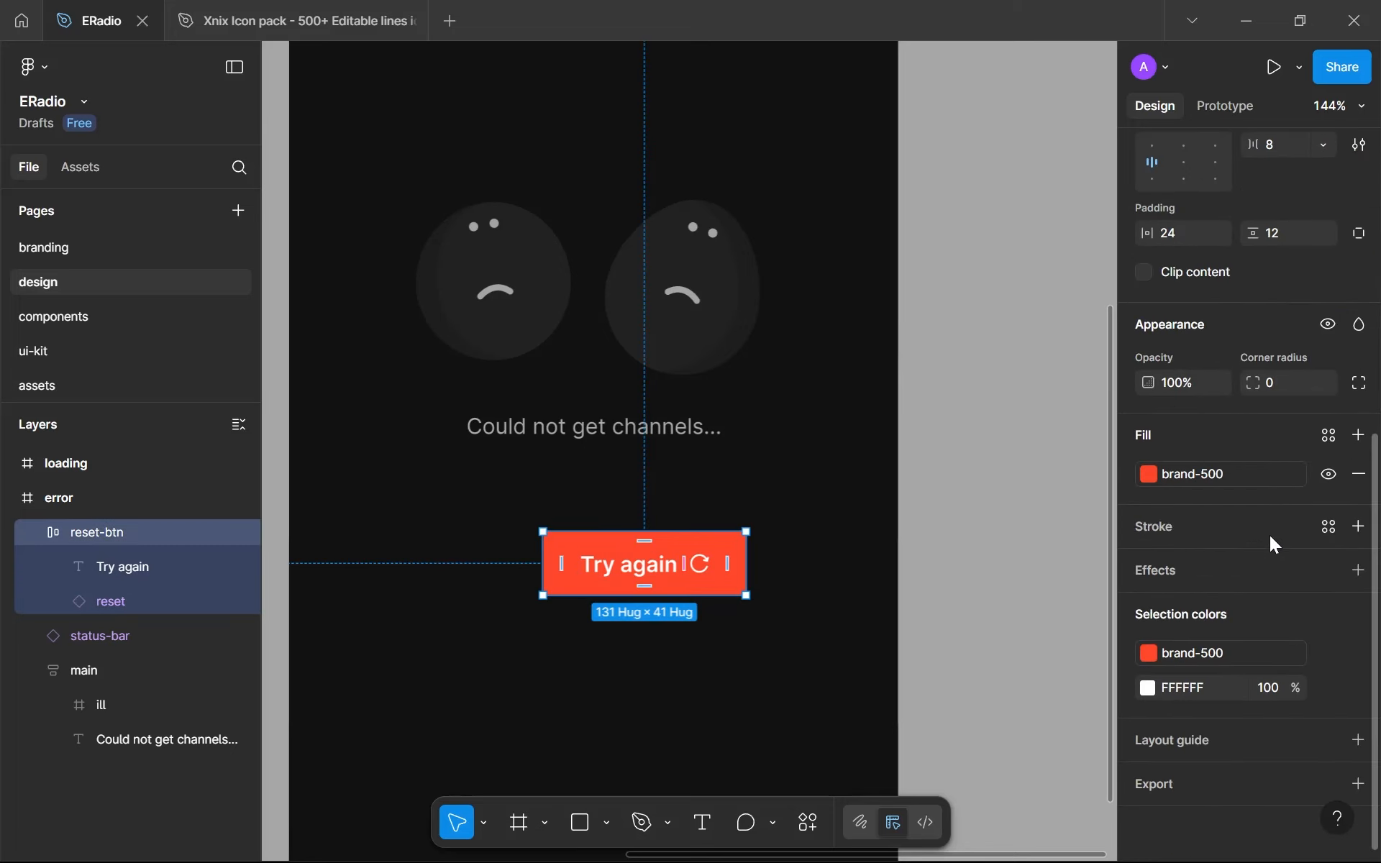
{"action": "left_click", "coordinate": [1294, 474]}
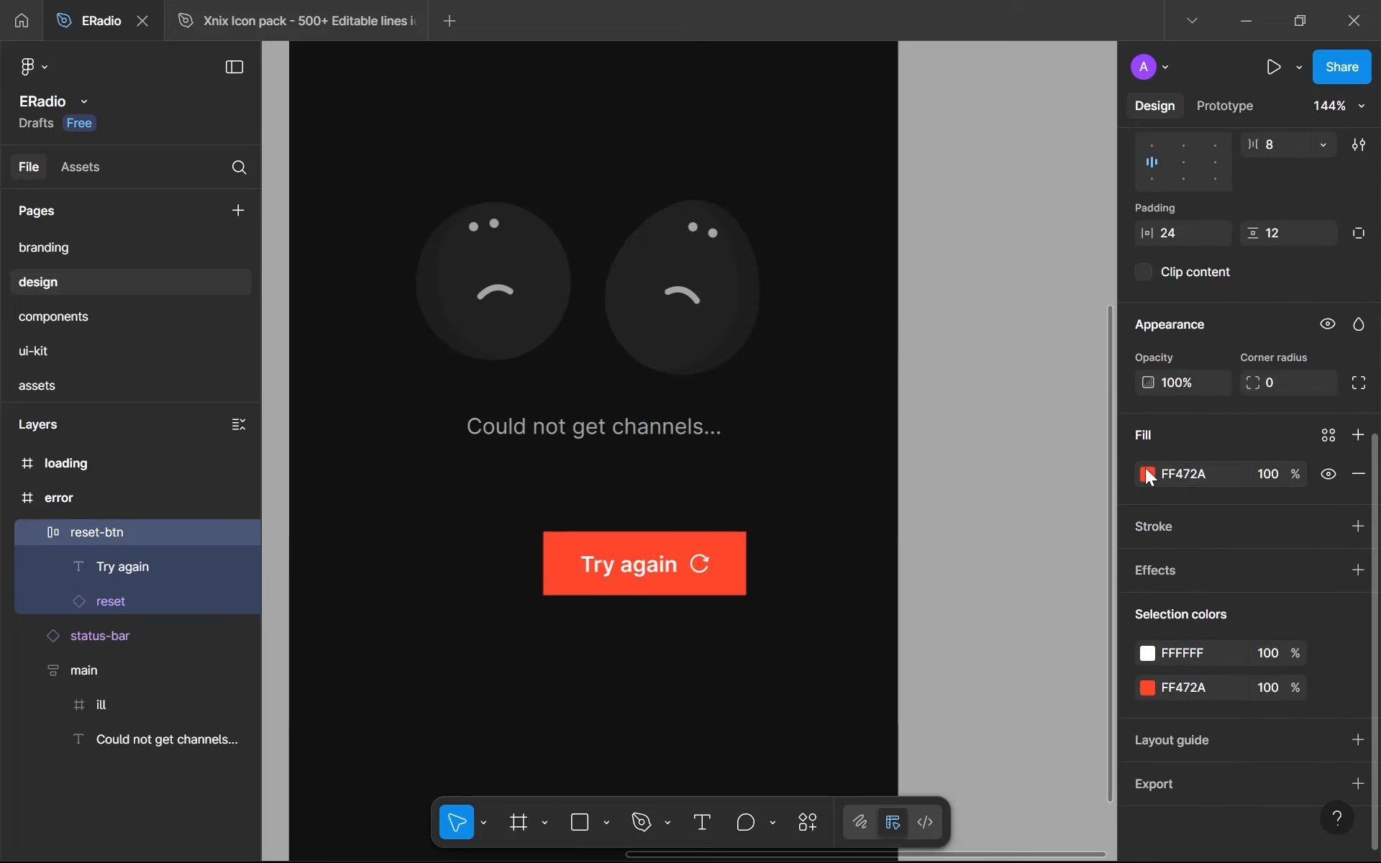
{"action": "left_click", "coordinate": [1148, 474]}
{"action": "left_click_drag", "start_coordinate": [929, 659], "coordinate": [924, 662]}
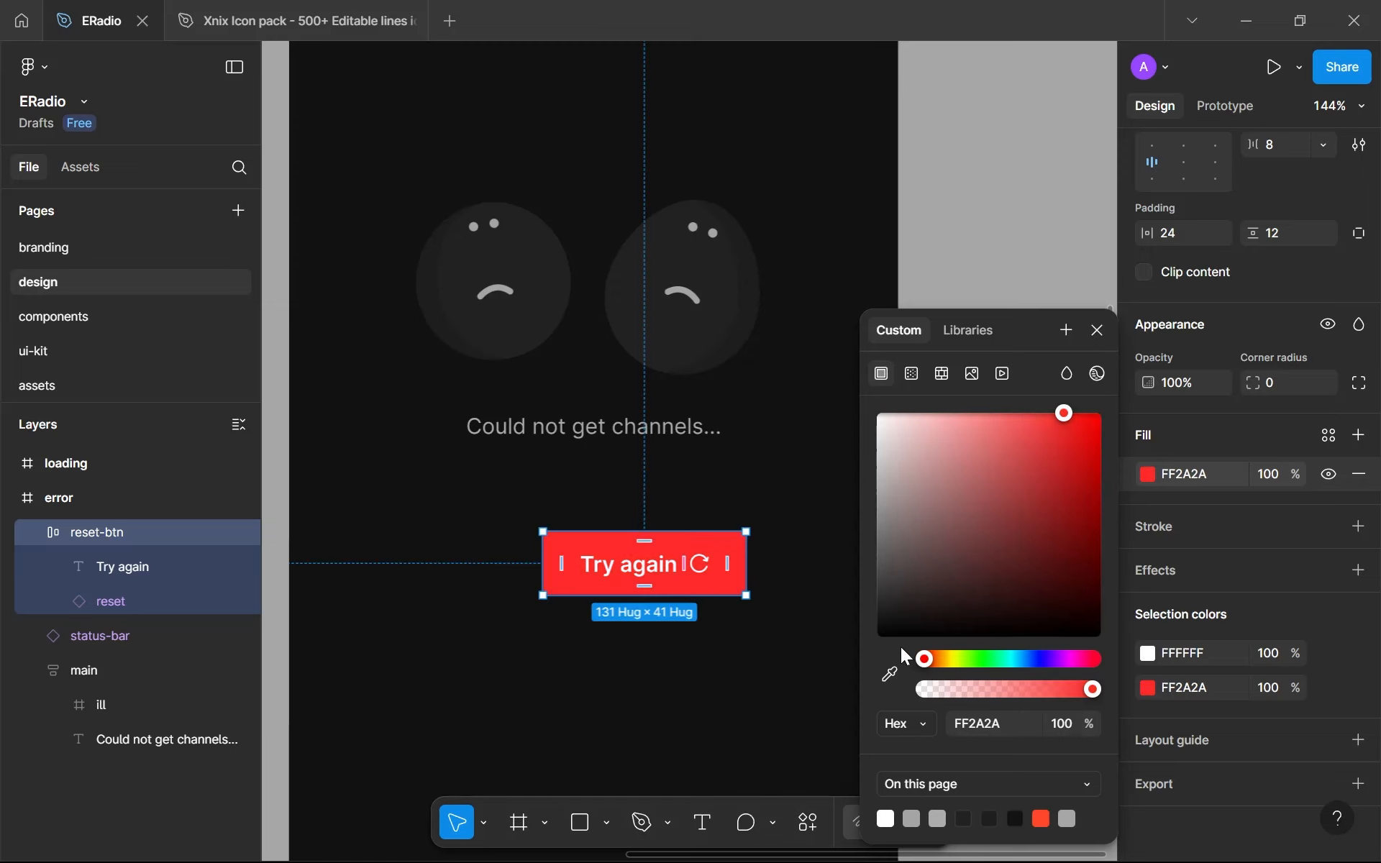
{"action": "left_click", "coordinate": [737, 652]}
{"action": "left_click_drag", "start_coordinate": [678, 554], "coordinate": [651, 525]}
{"action": "scroll", "coordinate": [1166, 648], "scroll_direction": "down", "scroll_amount": 8}
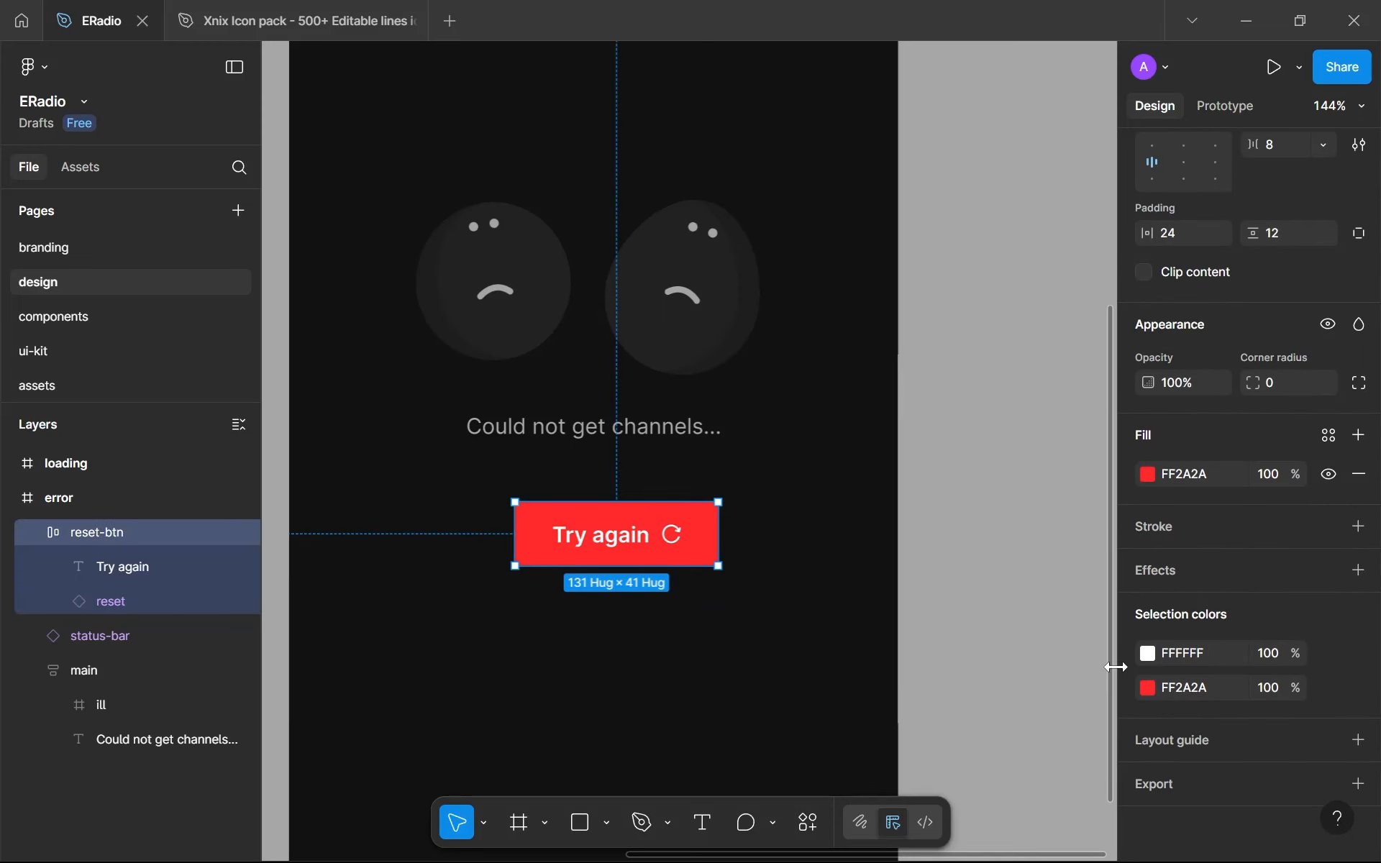
{"action": "left_click", "coordinate": [1147, 654]}
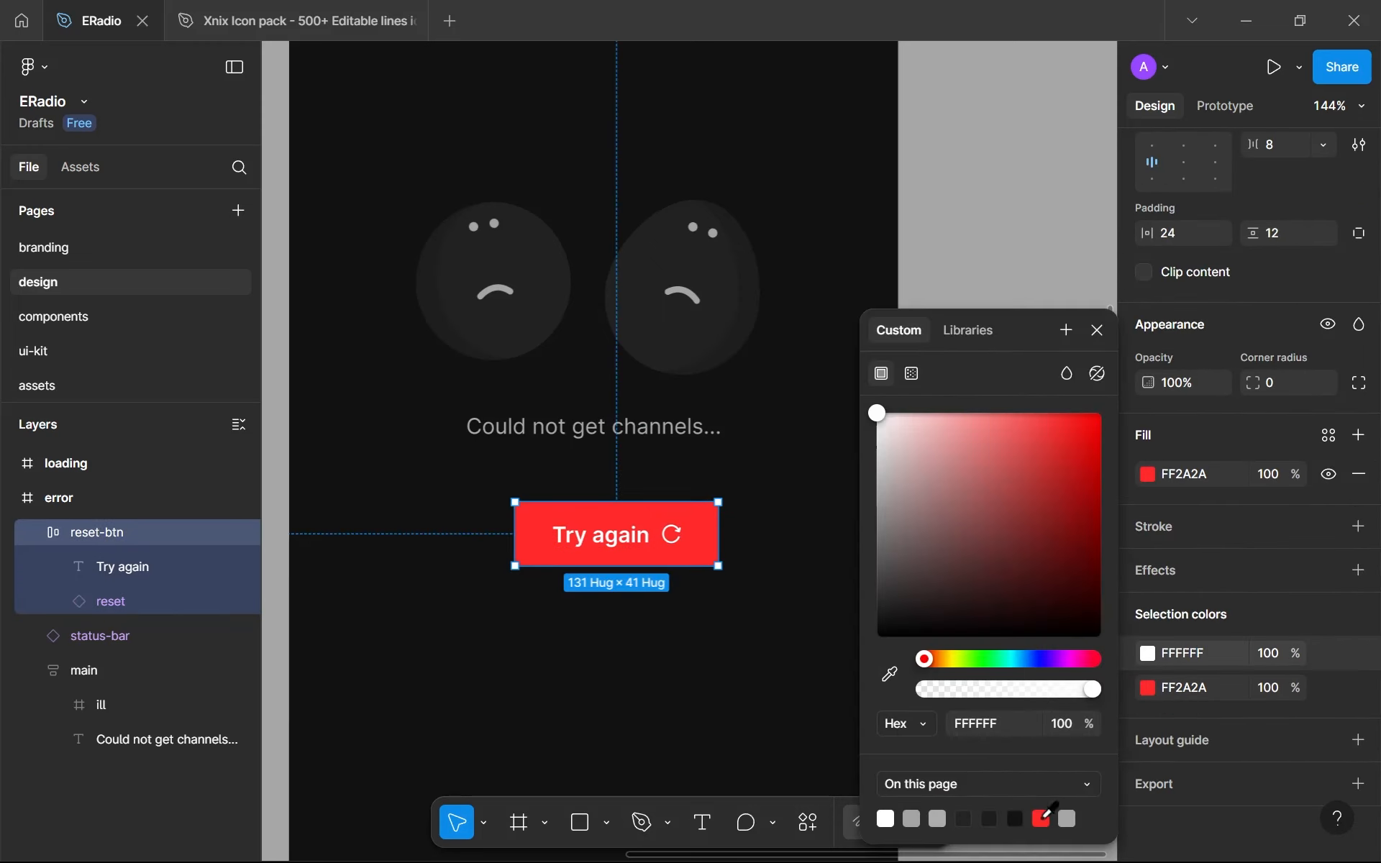
{"action": "left_click", "coordinate": [1042, 818]}
{"action": "left_click_drag", "start_coordinate": [1055, 539], "coordinate": [822, 364]}
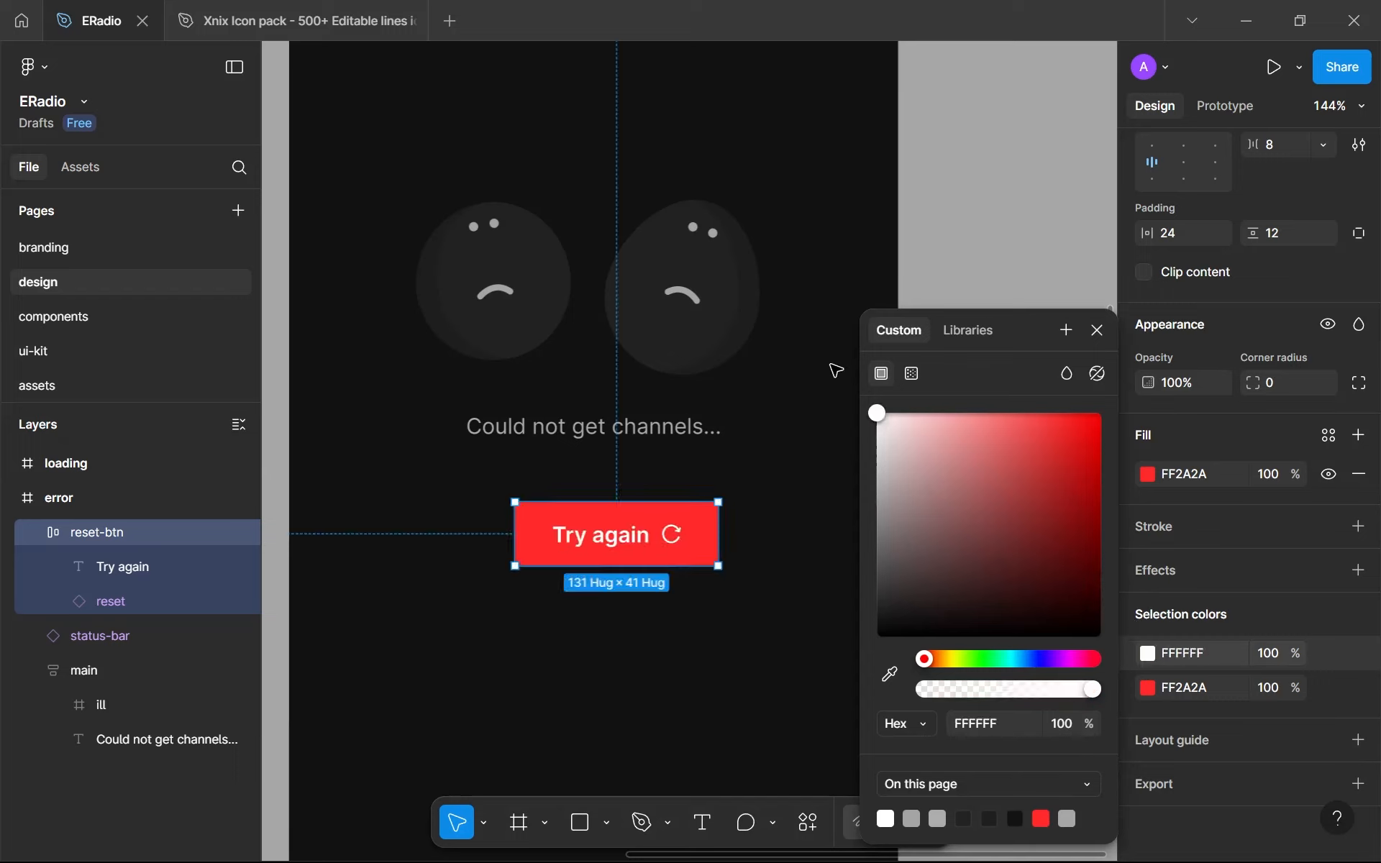
{"action": "left_click", "coordinate": [1089, 383]}
{"action": "left_click", "coordinate": [1097, 338]}
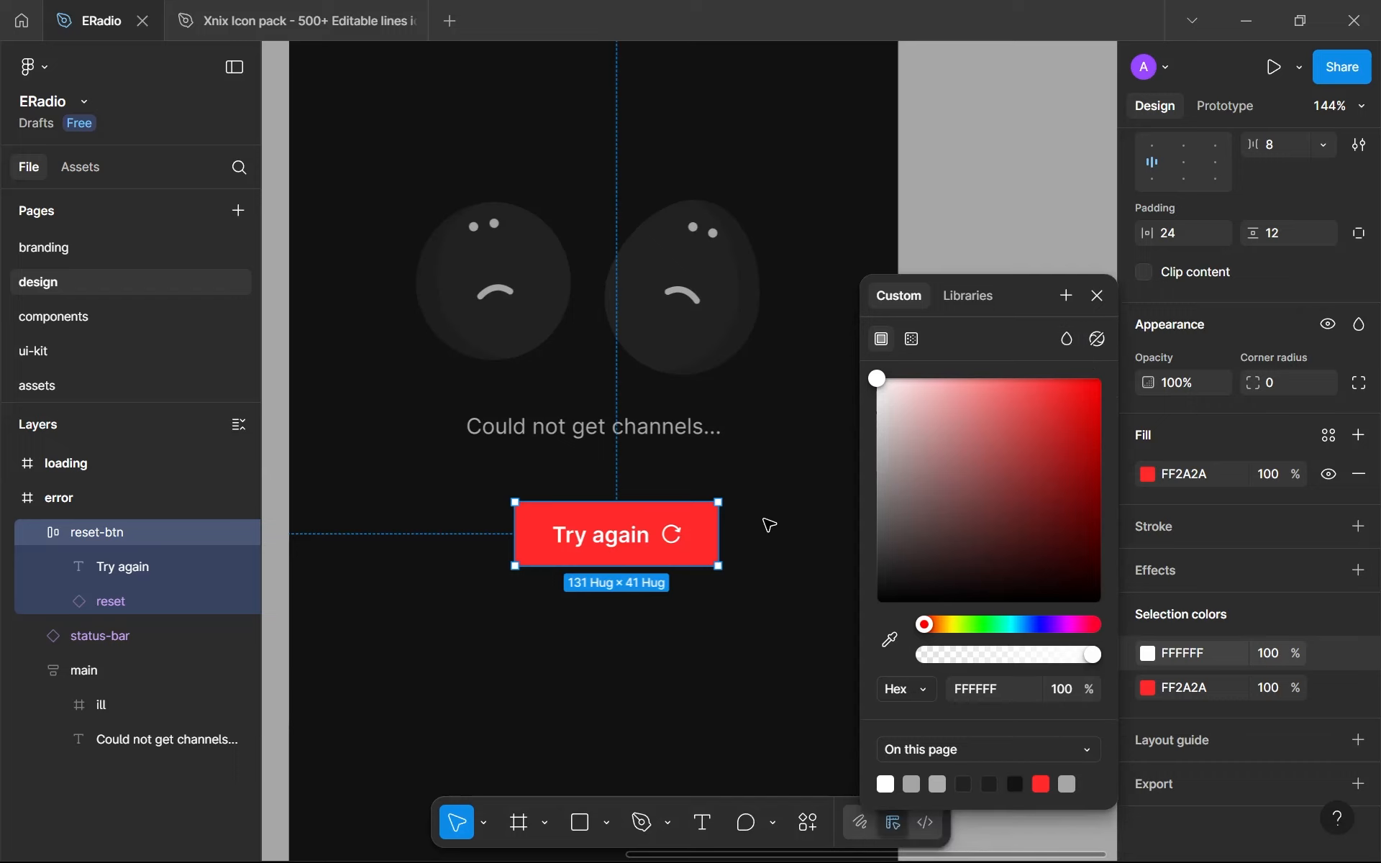
{"action": "left_click", "coordinate": [623, 617]}
- Change the fill of the Try again text inside the button to black, 000000
{"action": "left_click", "coordinate": [576, 537]}
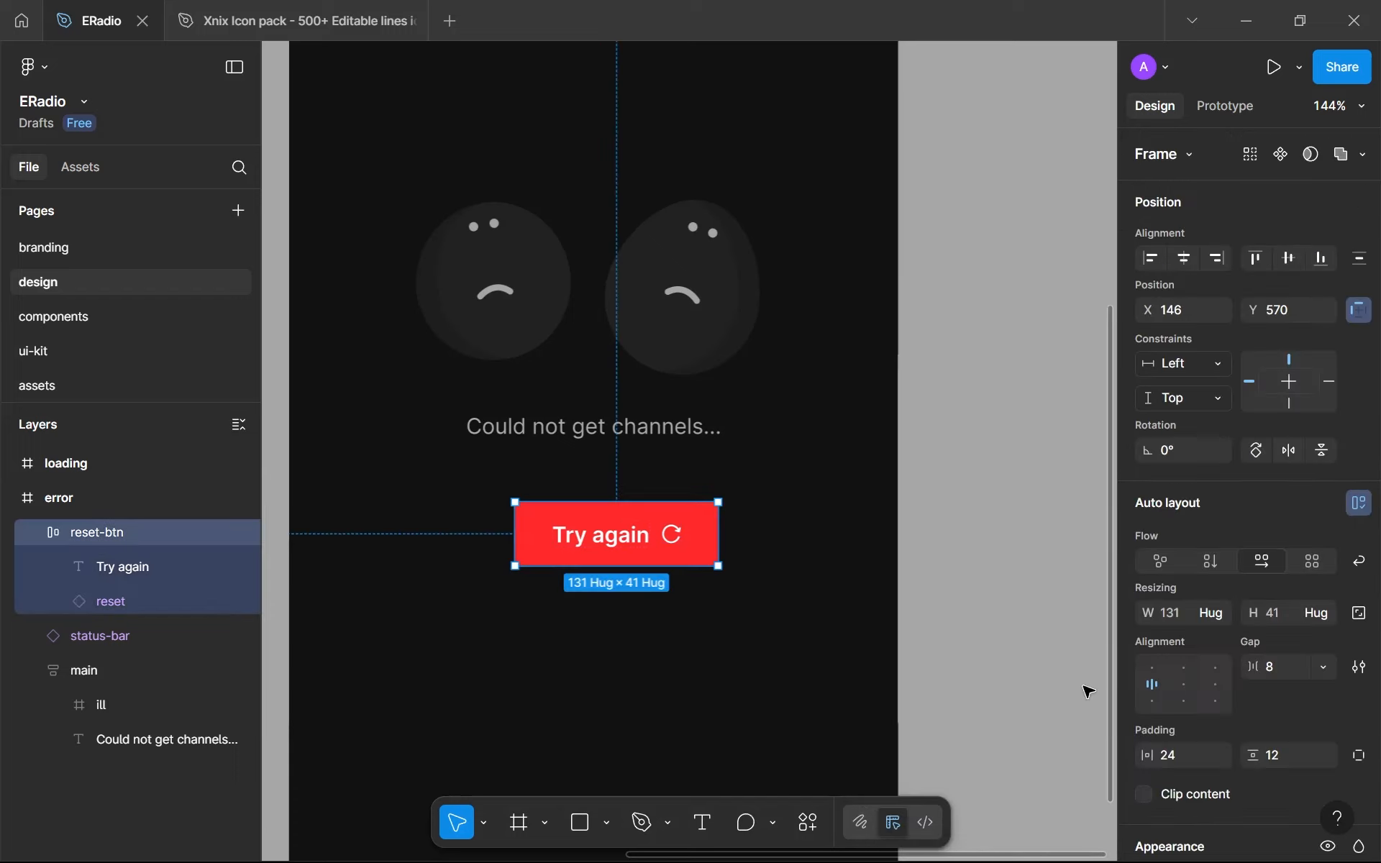
{"action": "scroll", "coordinate": [1187, 720], "scroll_direction": "down", "scroll_amount": 2}
{"action": "double_click", "coordinate": [583, 543]}
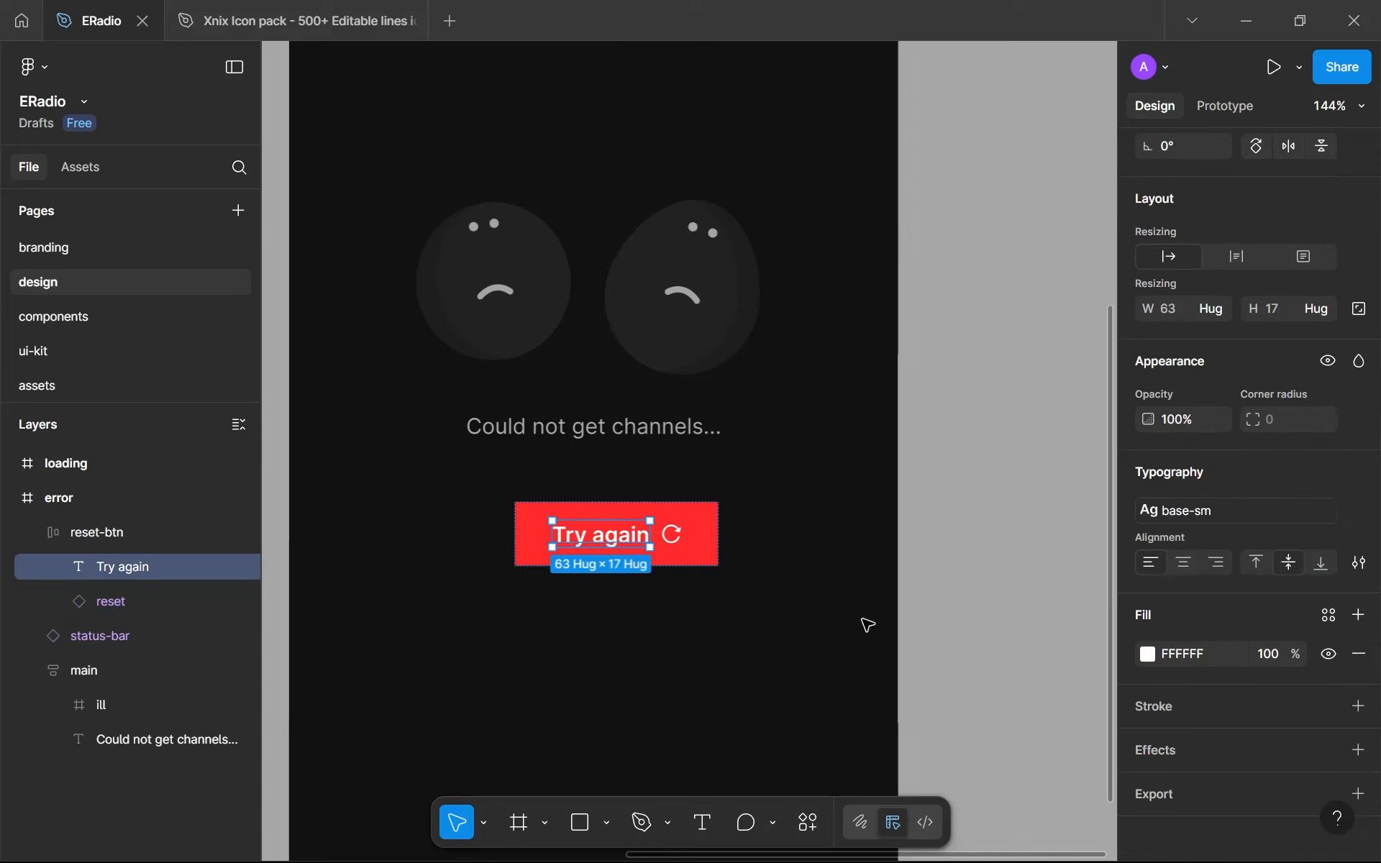
{"action": "left_click", "coordinate": [1148, 654]}
{"action": "left_click_drag", "start_coordinate": [1099, 576], "coordinate": [1202, 778]}
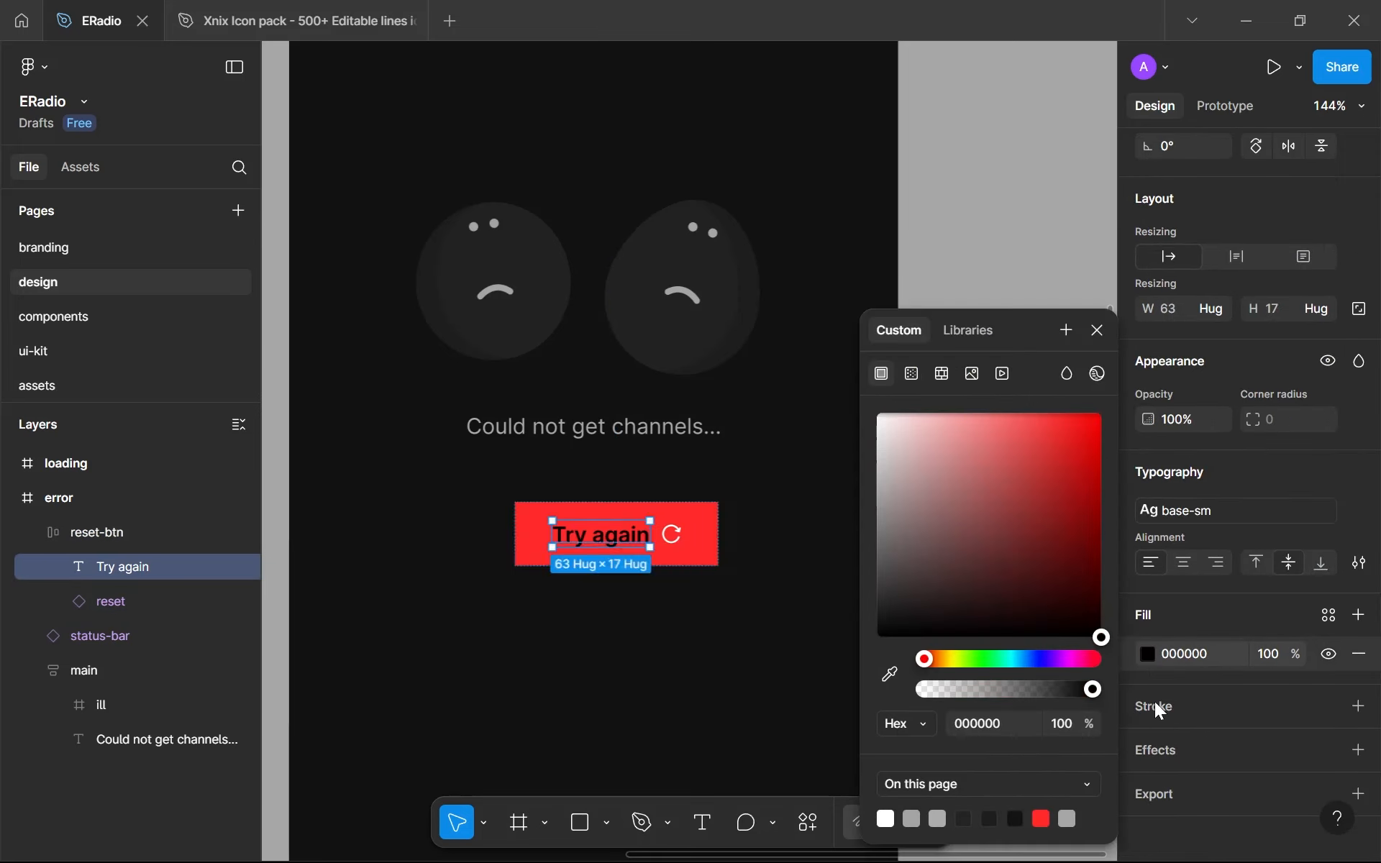
- Undo the black text fill and recolour both the Try again text and the reset icon to 2F0000
{"action": "key", "text": "ctrl+z"}
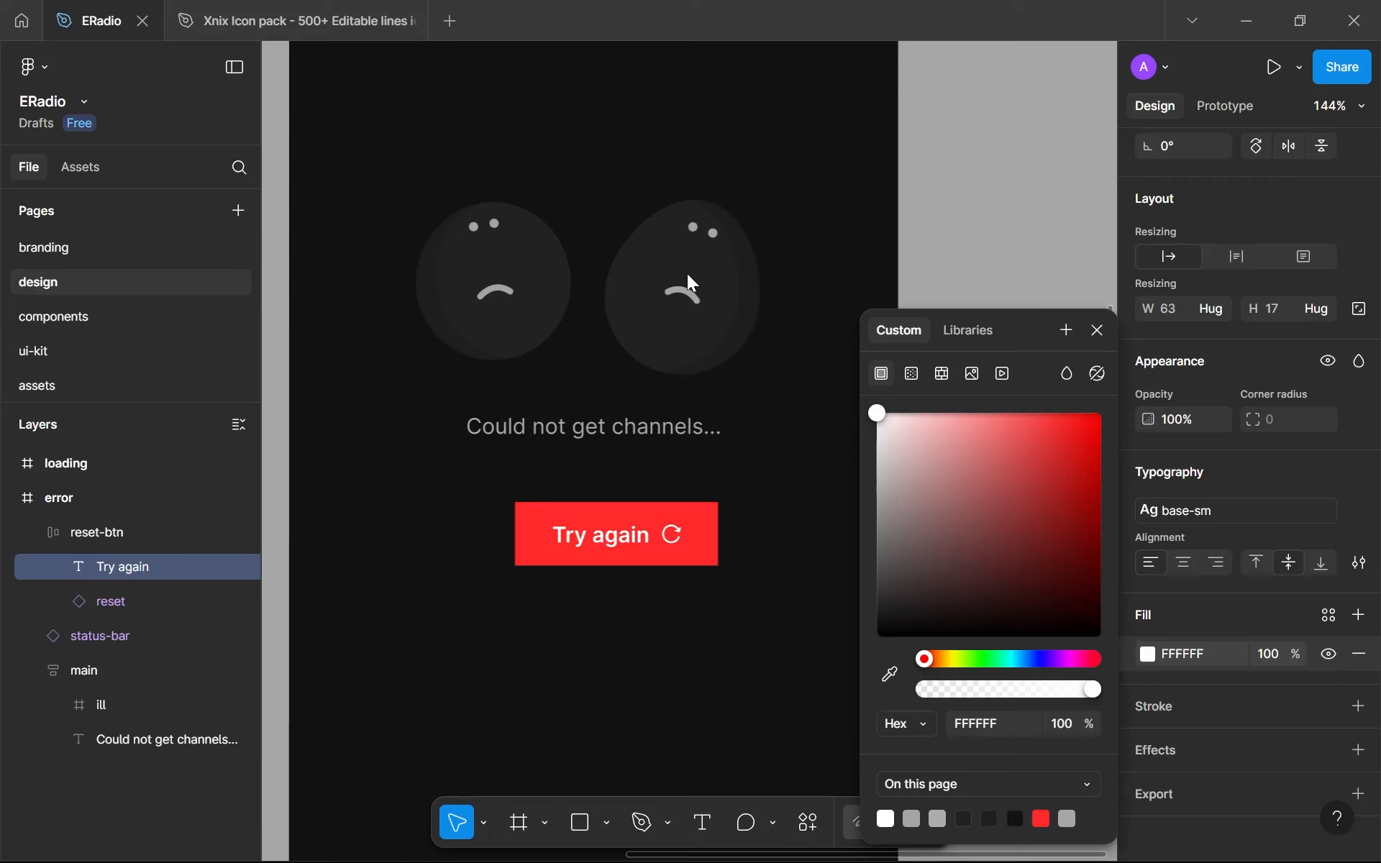
{"action": "scroll", "coordinate": [673, 534], "scroll_direction": "up", "scroll_amount": 5}
{"action": "left_click", "coordinate": [674, 534], "text": "shift"}
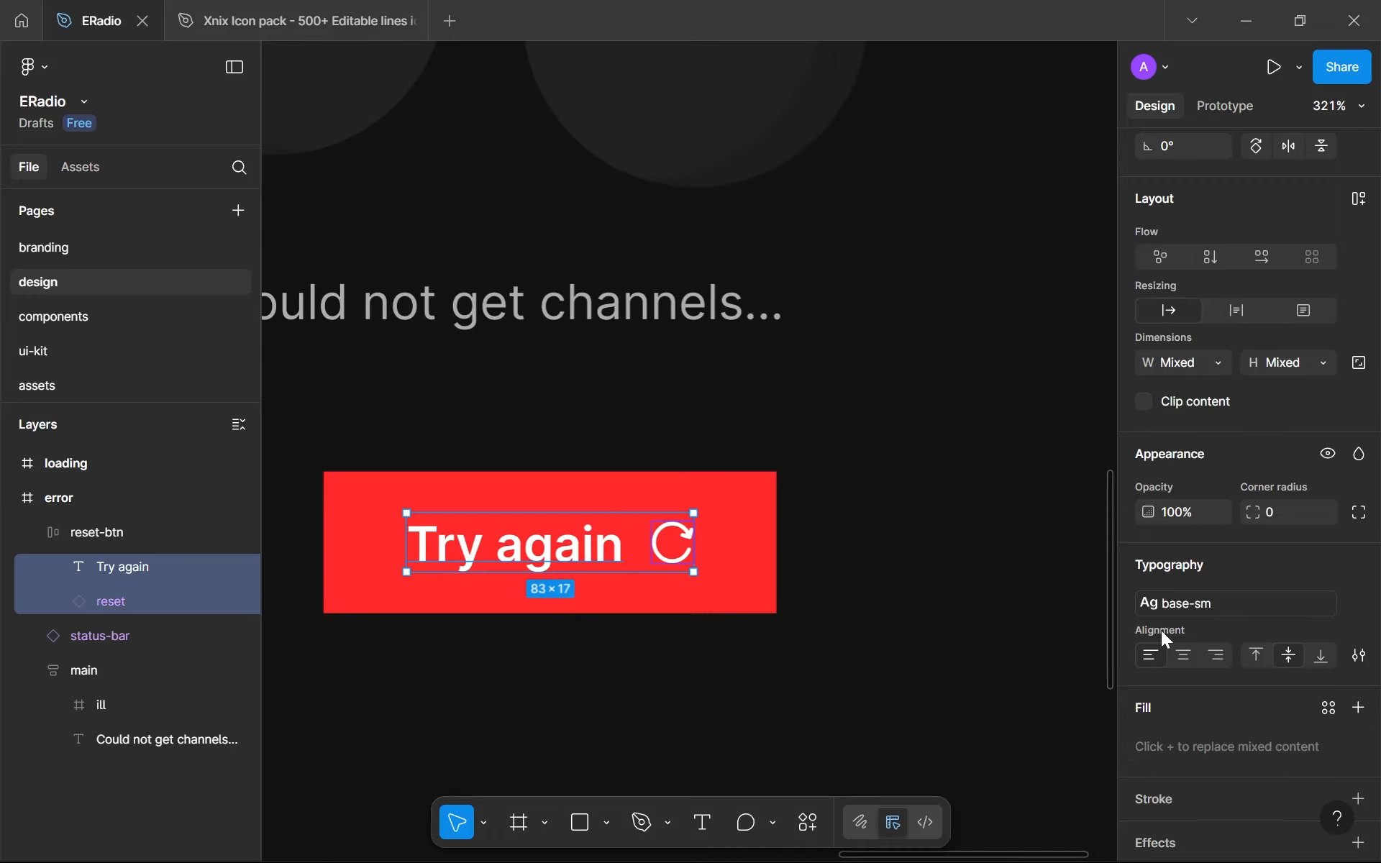
{"action": "scroll", "coordinate": [1180, 644], "scroll_direction": "down", "scroll_amount": 1}
{"action": "left_click", "coordinate": [1145, 732]}
{"action": "left_click_drag", "start_coordinate": [1052, 559], "coordinate": [1161, 606]}
{"action": "left_click", "coordinate": [741, 682]}
{"action": "scroll", "coordinate": [740, 681], "scroll_direction": "down", "scroll_amount": 5}
{"action": "scroll", "coordinate": [731, 672], "scroll_direction": "down", "scroll_amount": 7}
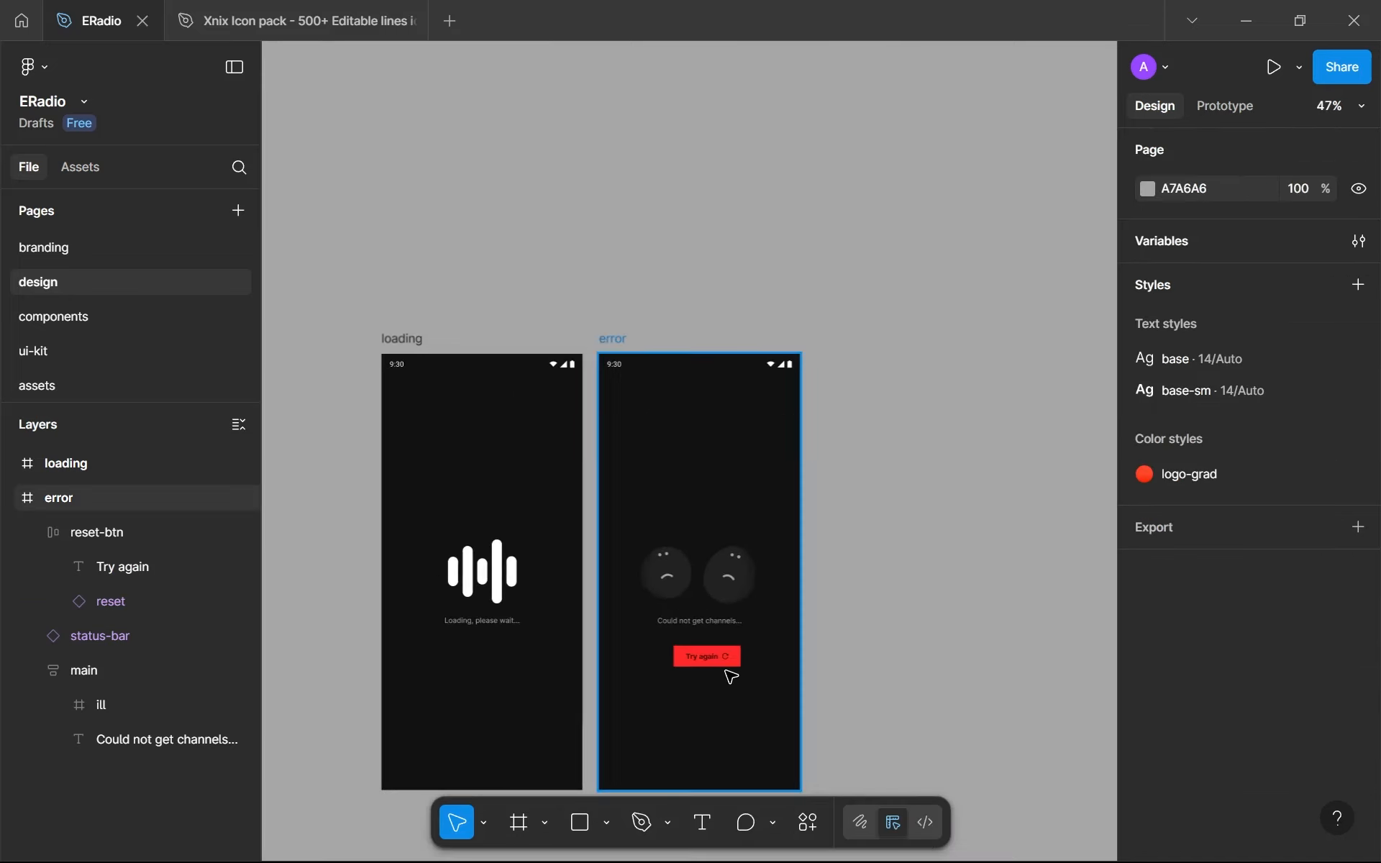
- Resize the reset icon inside reset-btn, trying 10 and ending at 11 × 11
{"action": "scroll", "coordinate": [740, 568], "scroll_direction": "up", "scroll_amount": 6}
{"action": "left_click", "coordinate": [754, 579]}
{"action": "scroll", "coordinate": [1237, 620], "scroll_direction": "down", "scroll_amount": 3}
{"action": "scroll", "coordinate": [1237, 619], "scroll_direction": "down", "scroll_amount": 2}
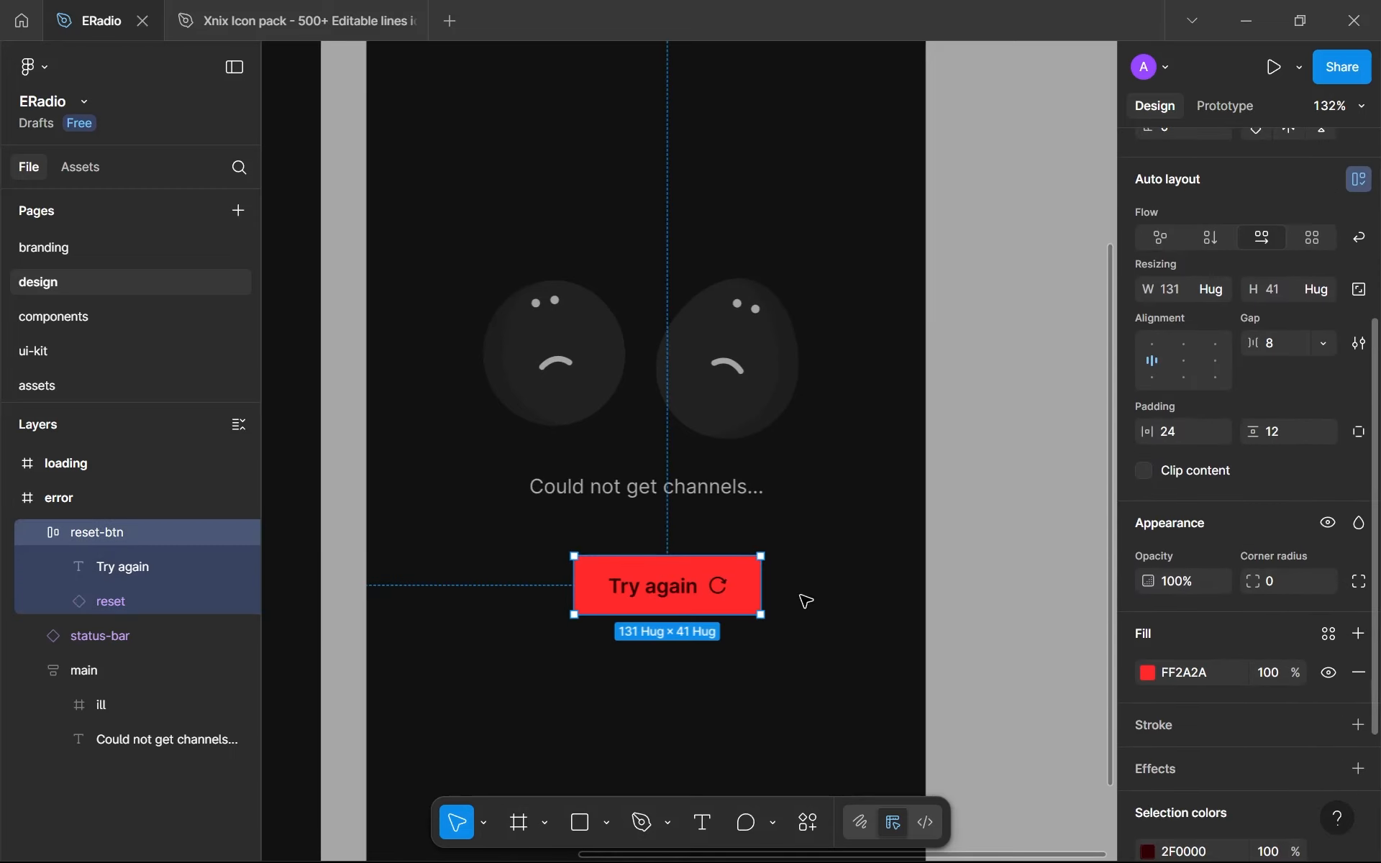
{"action": "scroll", "coordinate": [718, 600], "scroll_direction": "up", "scroll_amount": 4}
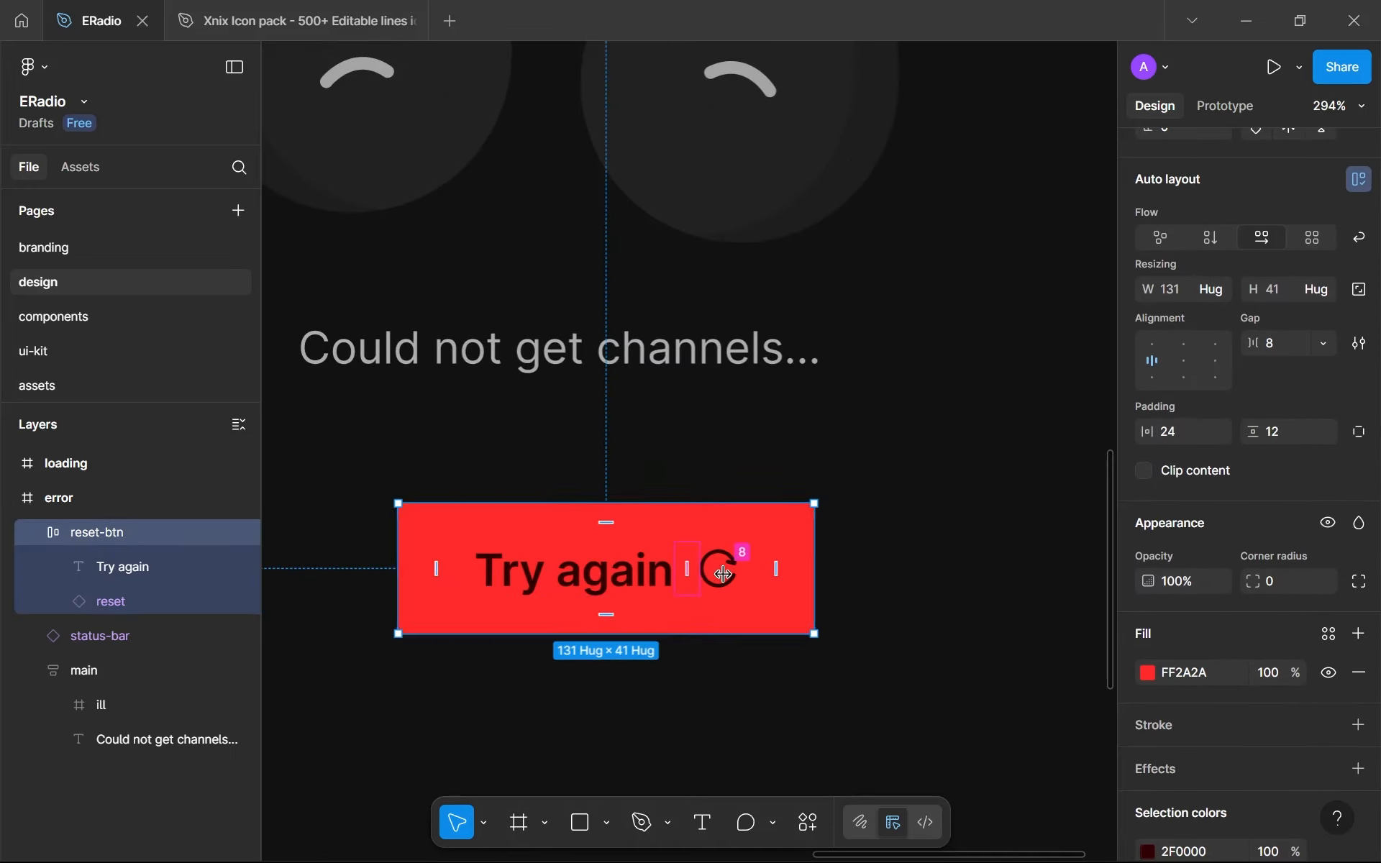
{"action": "double_click", "coordinate": [728, 565]}
{"action": "scroll", "coordinate": [1151, 406], "scroll_direction": "up", "scroll_amount": 3}
{"action": "left_click", "coordinate": [1282, 378]}
{"action": "type", "text": "10"}
{"action": "key", "text": "Return"}
{"action": "key", "text": "Down"}
{"action": "key", "text": "Down"}
{"action": "key", "text": "Up"}
{"action": "key", "text": "Up"}
{"action": "key", "text": "Down"}
{"action": "key", "text": "Down"}
{"action": "key", "text": "Up"}
{"action": "key", "text": "Up"}
{"action": "key", "text": "Up"}
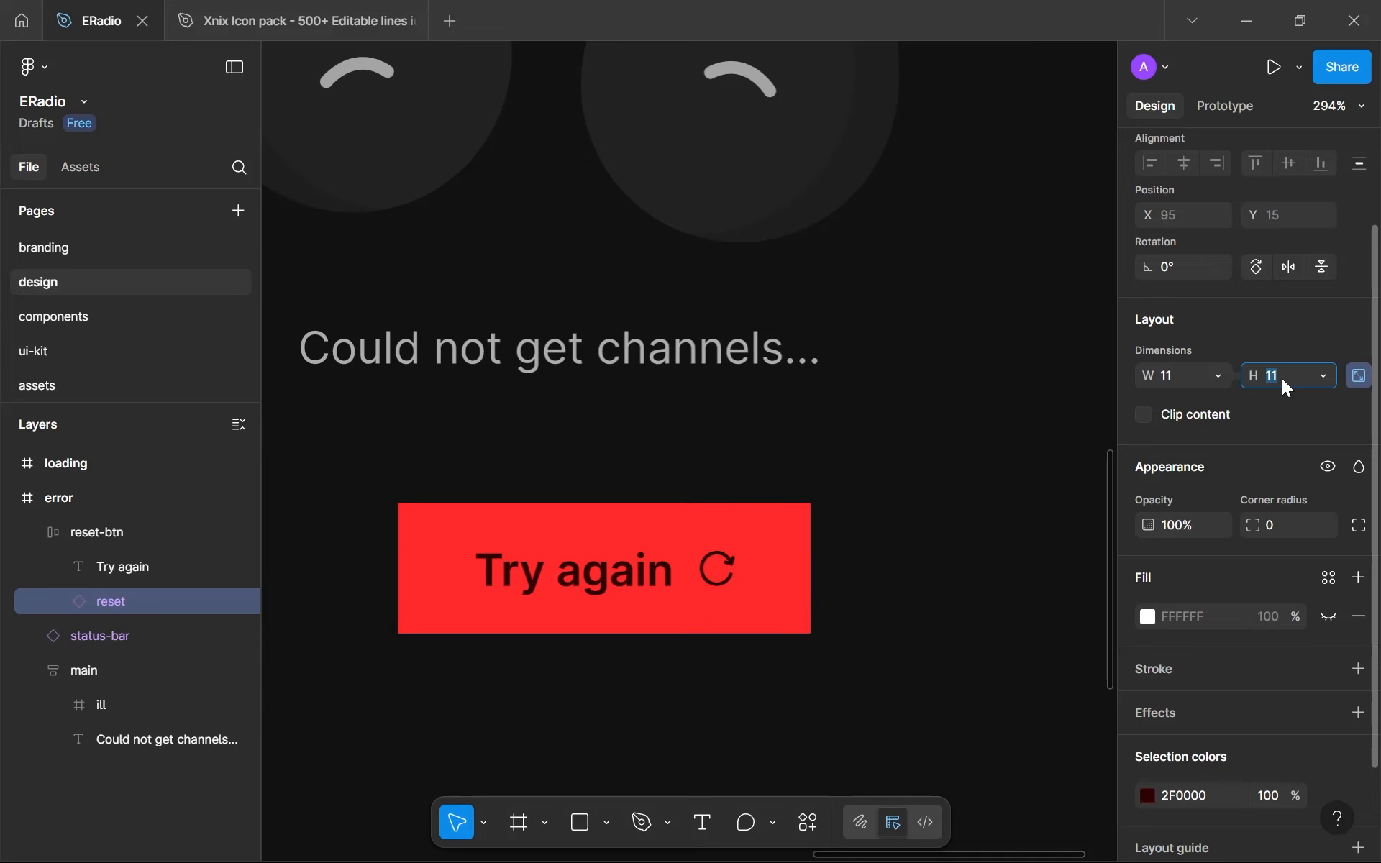
- Replace the reset component in the icons frame on the assets page with the icon pack's Vector-63 rotate icon
{"action": "left_click", "coordinate": [332, 9]}
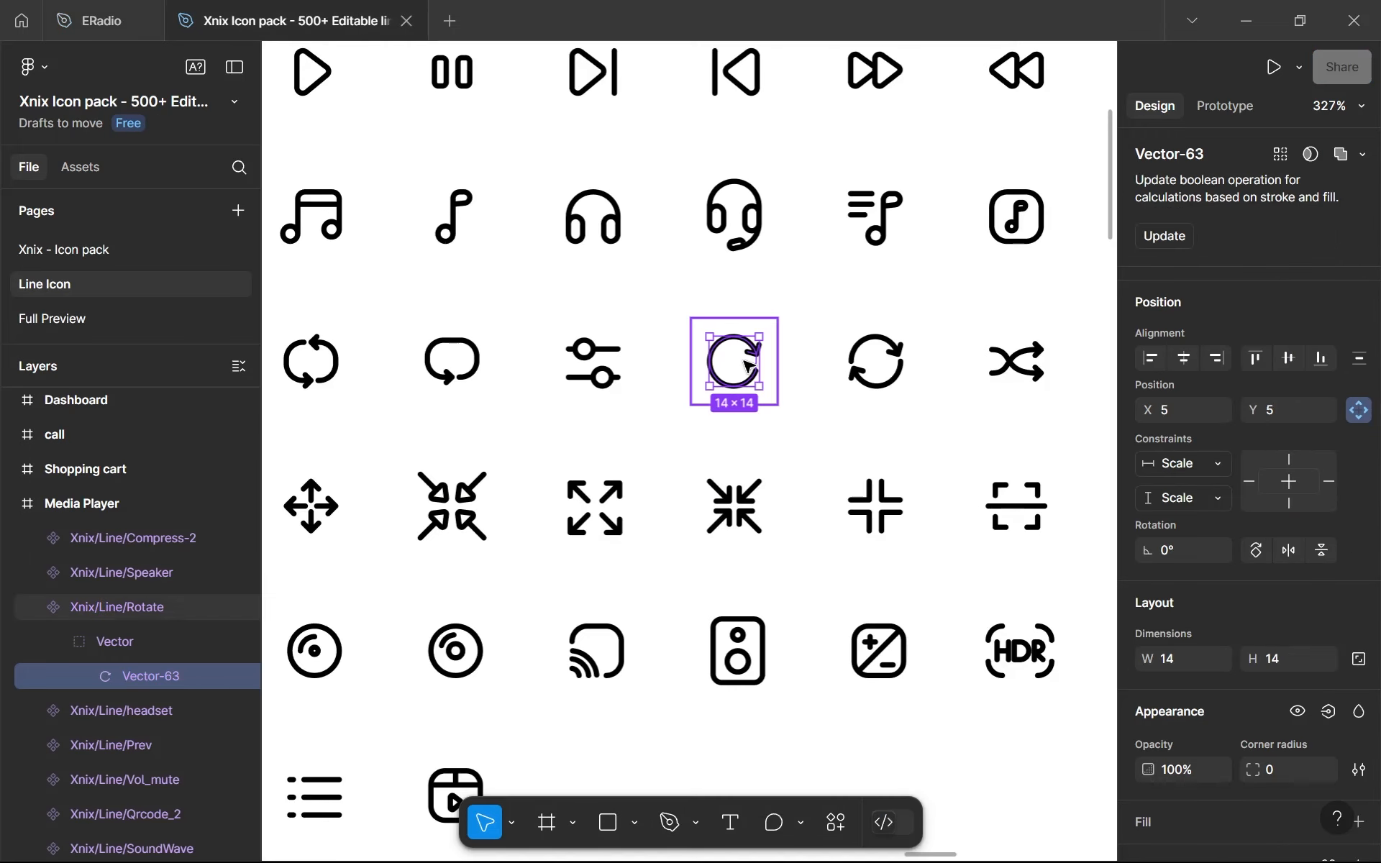
{"action": "left_click", "coordinate": [101, 20]}
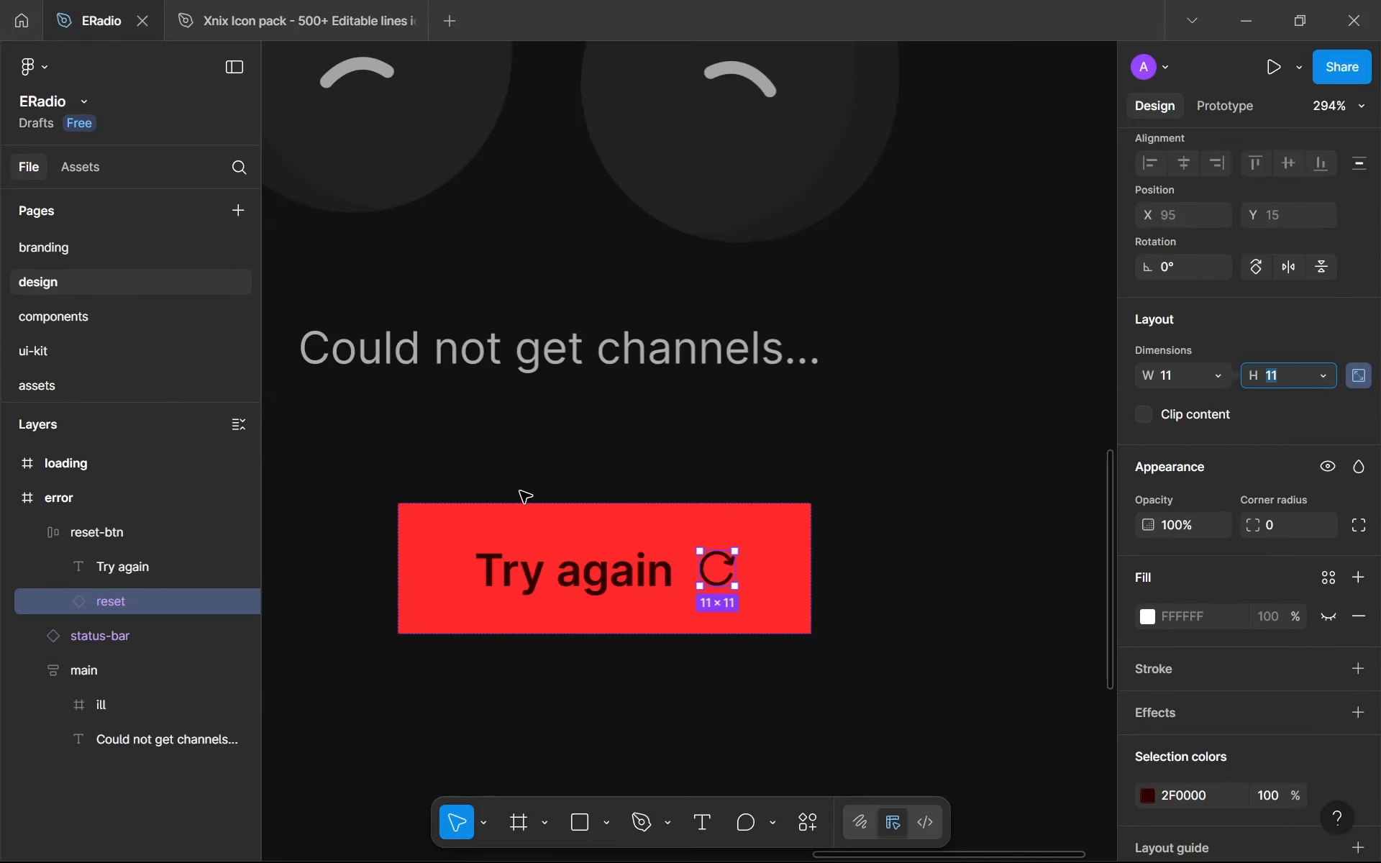
{"action": "left_click", "coordinate": [124, 382]}
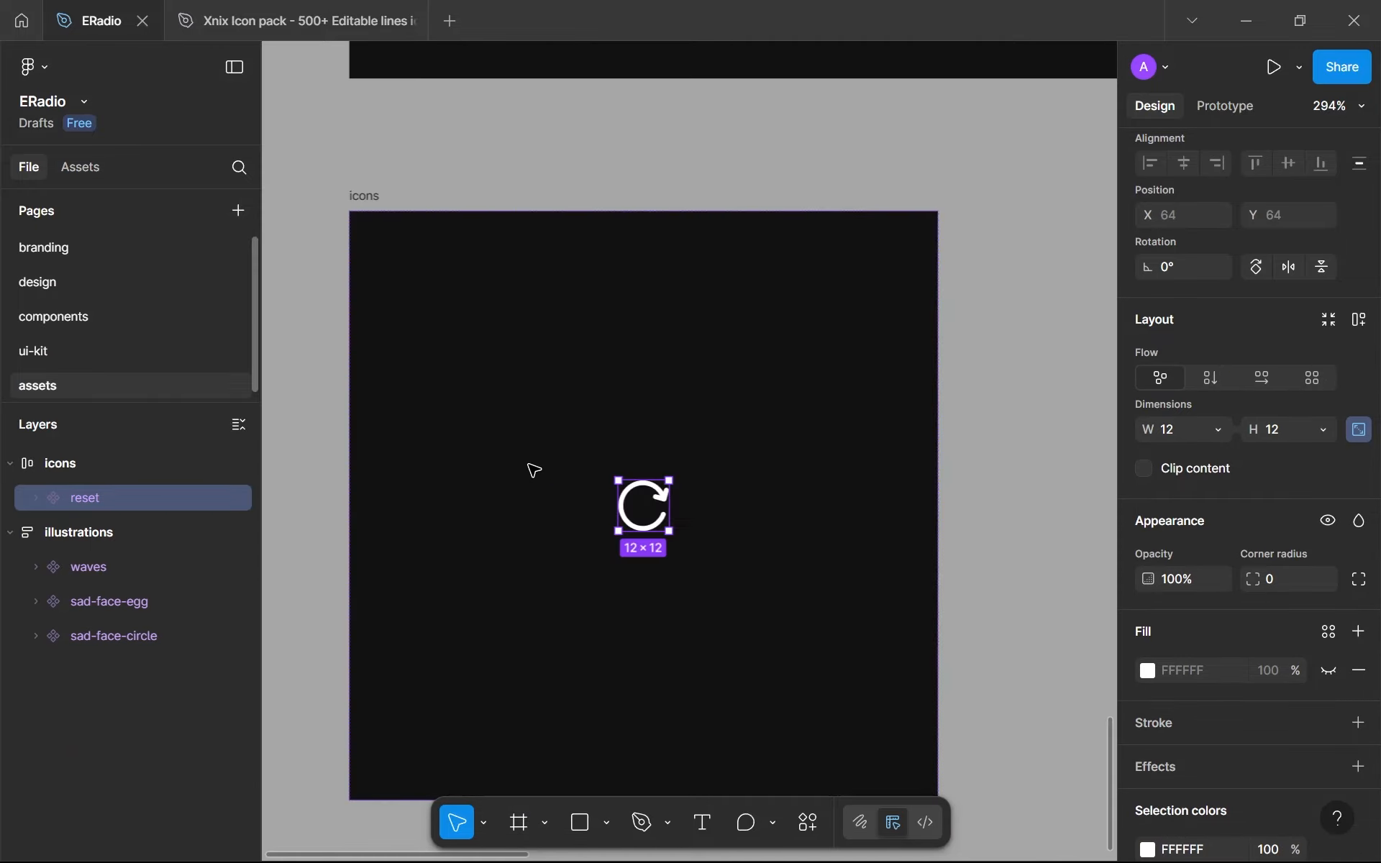
{"action": "key", "text": "ctrl+shift+r"}
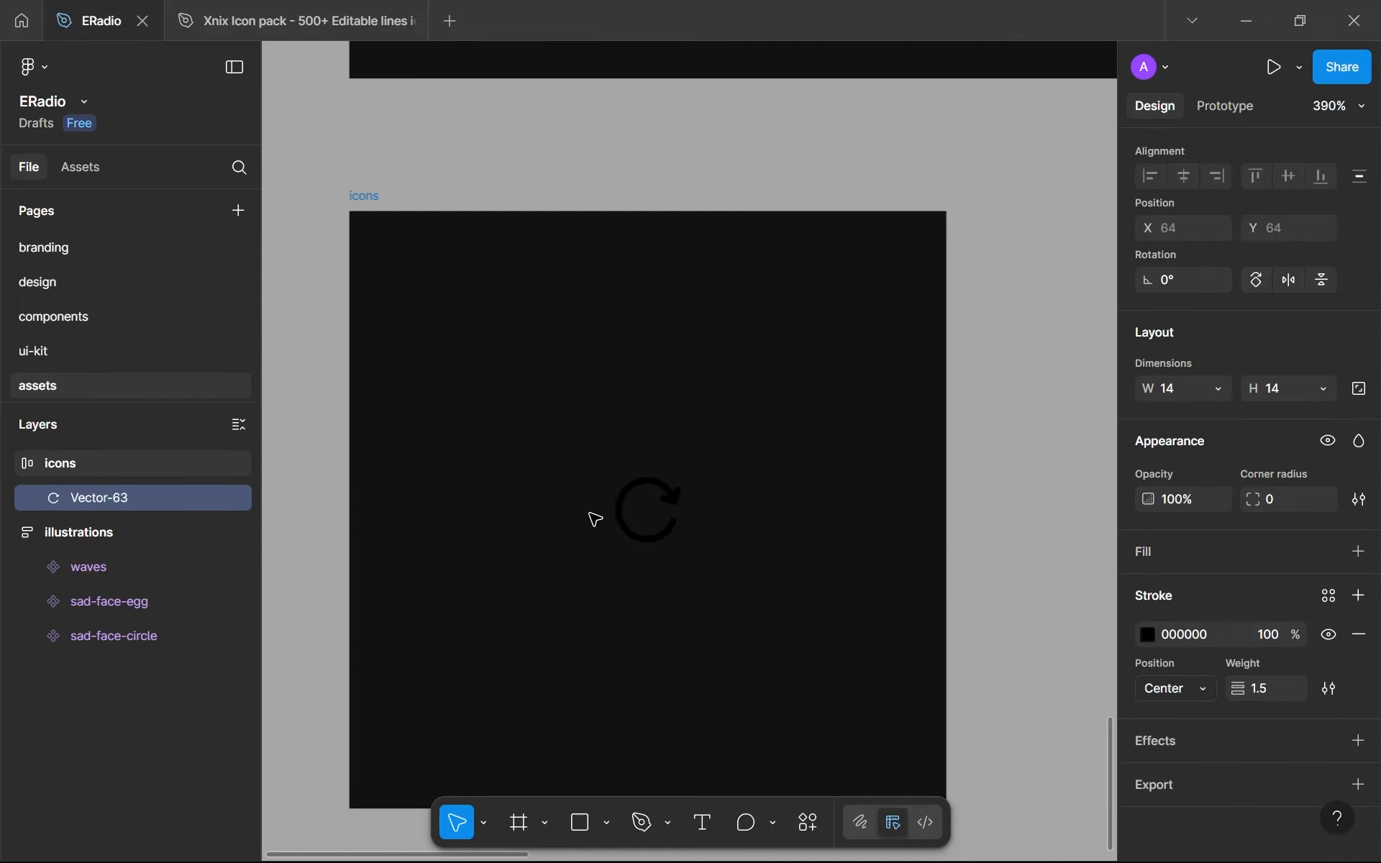
- Set the Vector-63 icon's stroke to white, FFFFFF, with a weight of 2
{"action": "left_click", "coordinate": [1149, 635]}
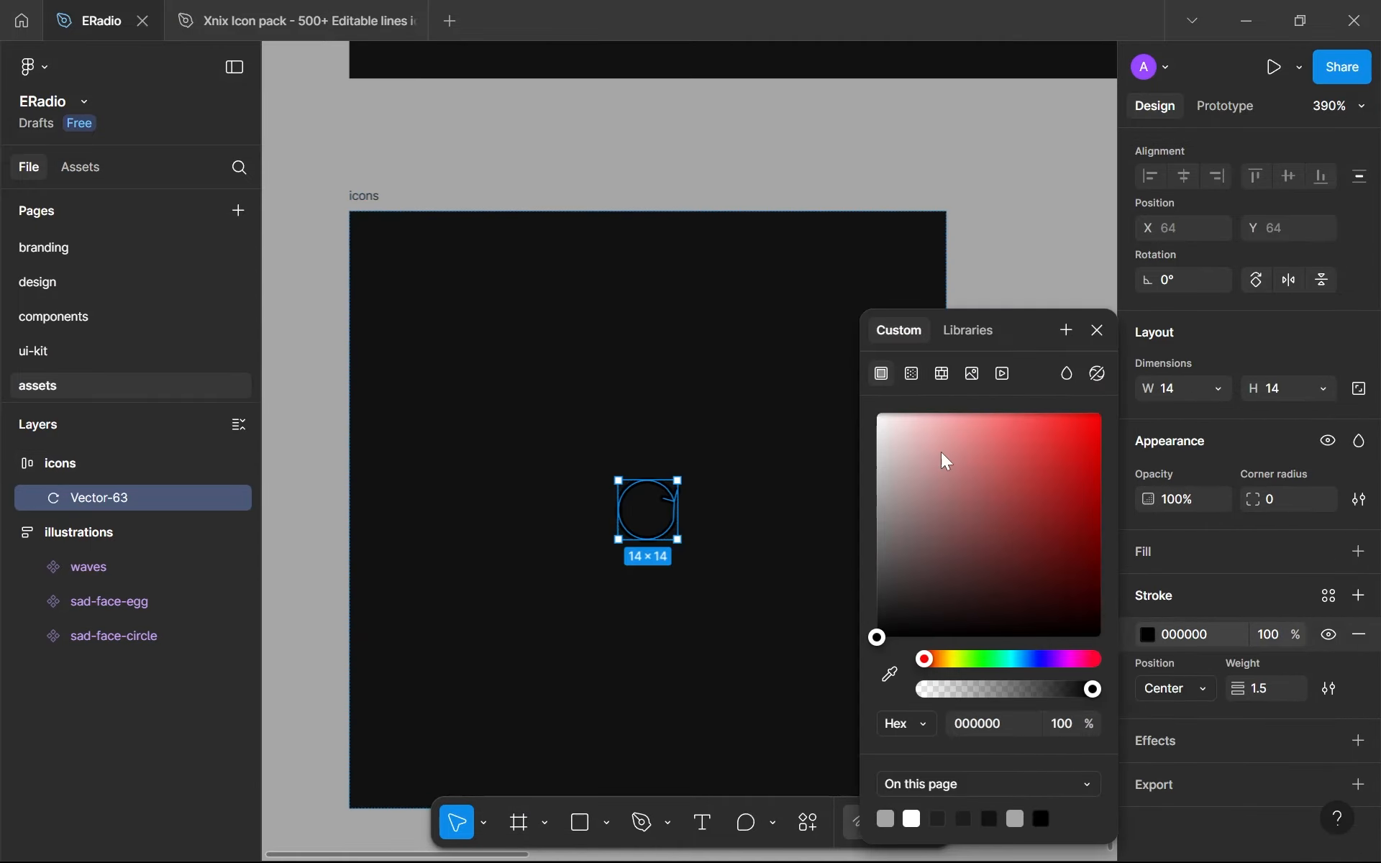
{"action": "left_click_drag", "start_coordinate": [944, 456], "coordinate": [878, 414]}
{"action": "key", "text": "Return"}
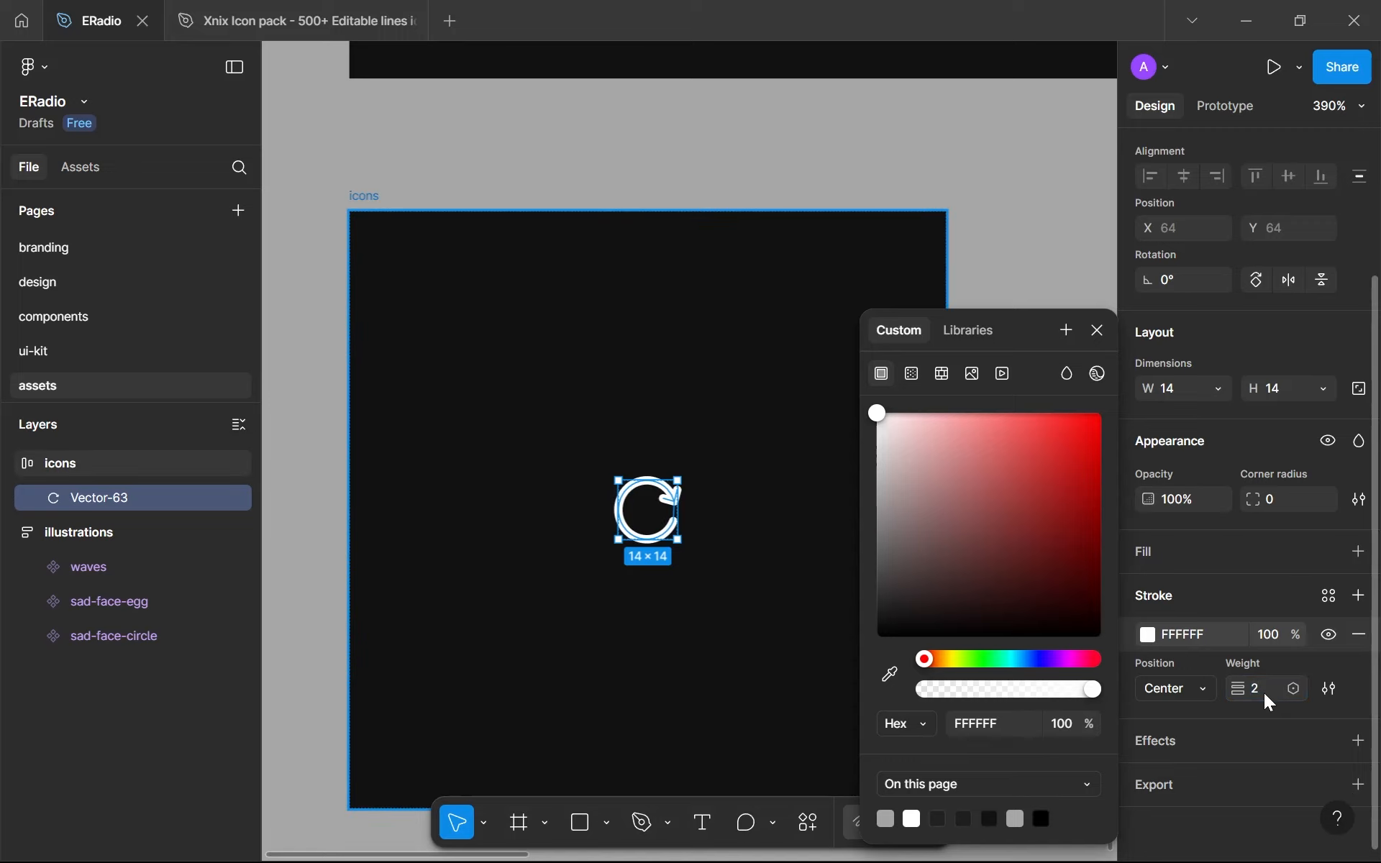
{"action": "key", "text": "Escape"}
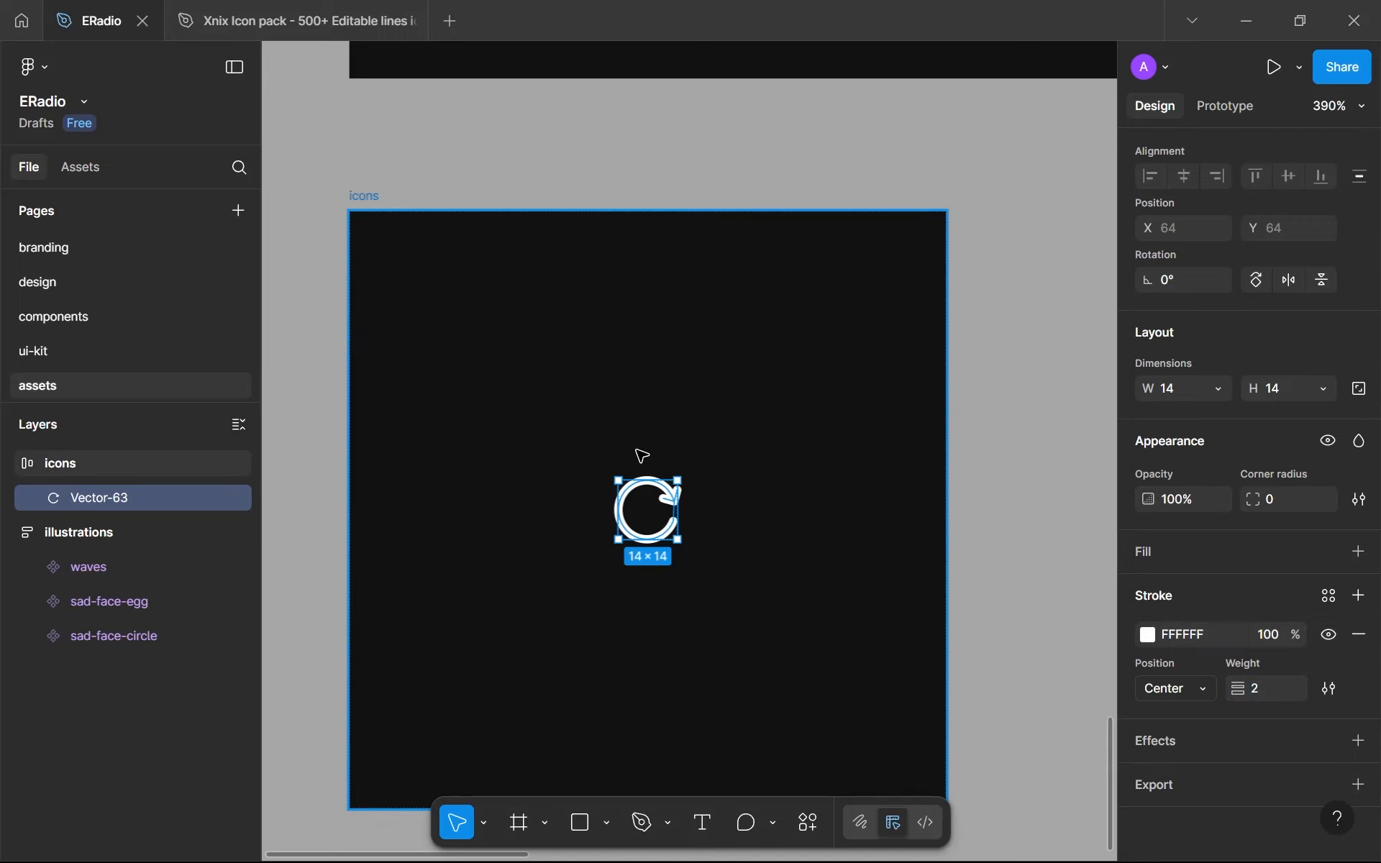
{"action": "key", "text": "Escape"}
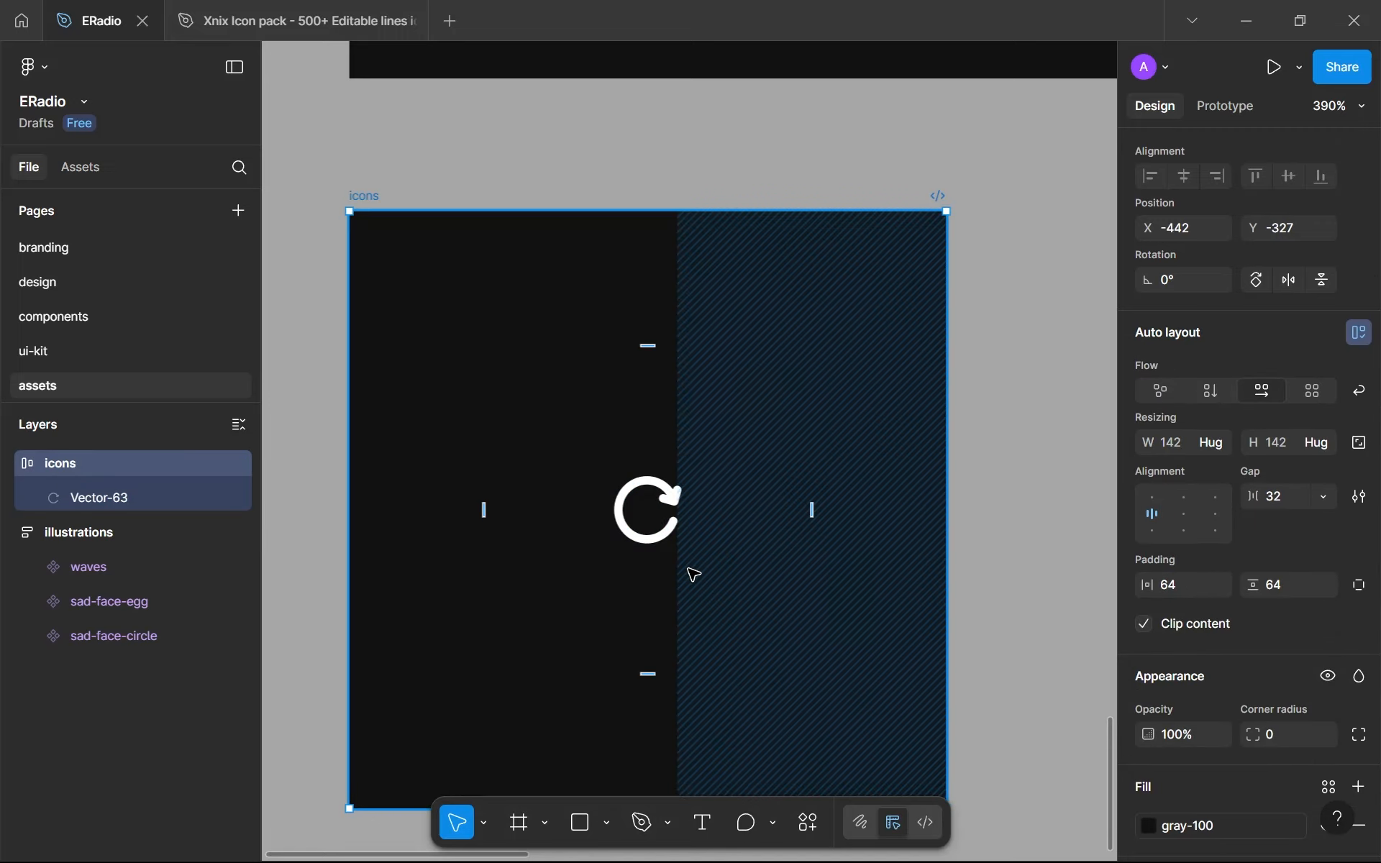
- Try stroke weights of 2.5, 2.25 and 2.125 on the Vector-63 icon and set the weight back to 2
{"action": "scroll", "coordinate": [688, 569], "scroll_direction": "up", "scroll_amount": 5}
{"action": "scroll", "coordinate": [689, 569], "scroll_direction": "down", "scroll_amount": 4}
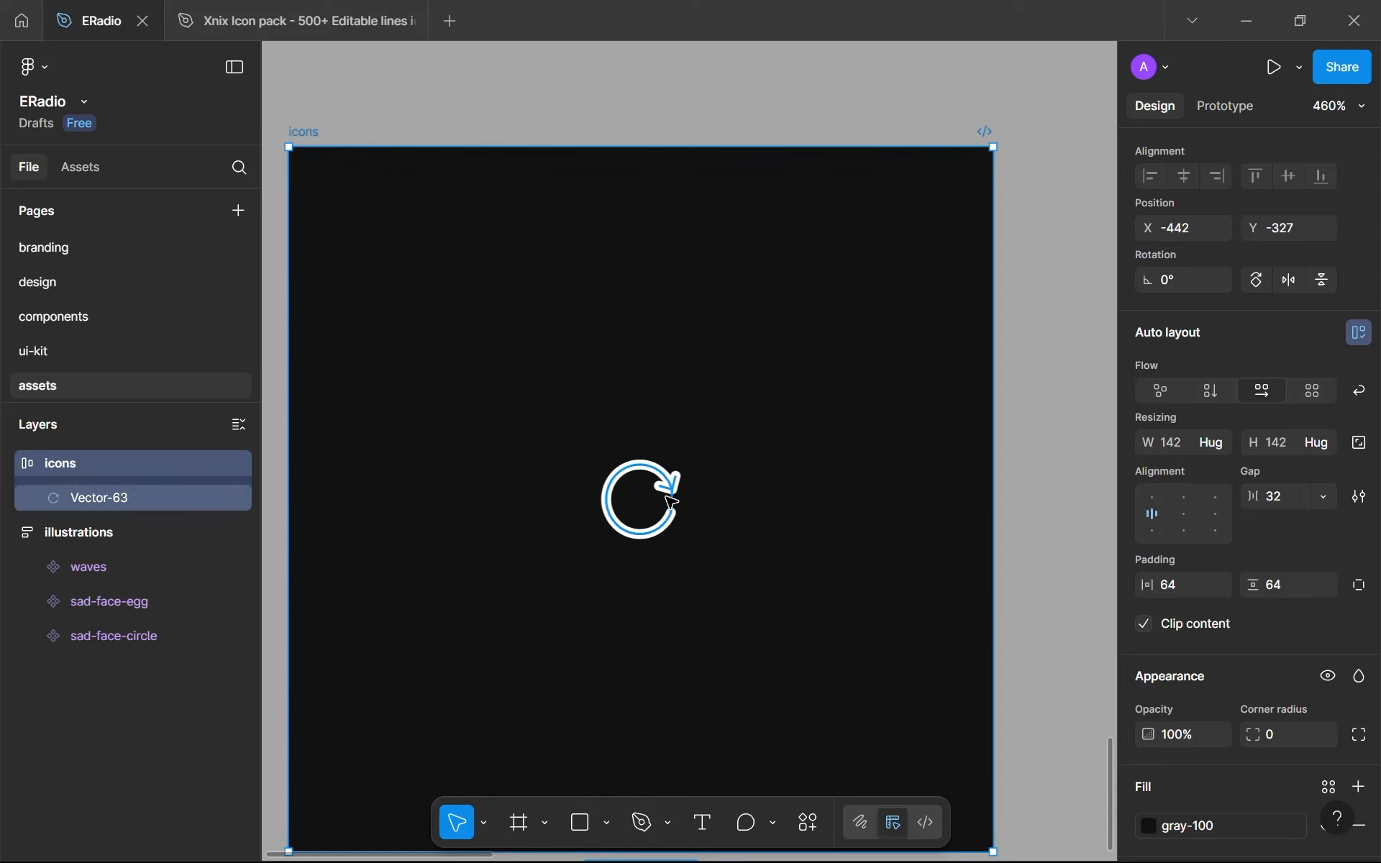
{"action": "left_click", "coordinate": [668, 497]}
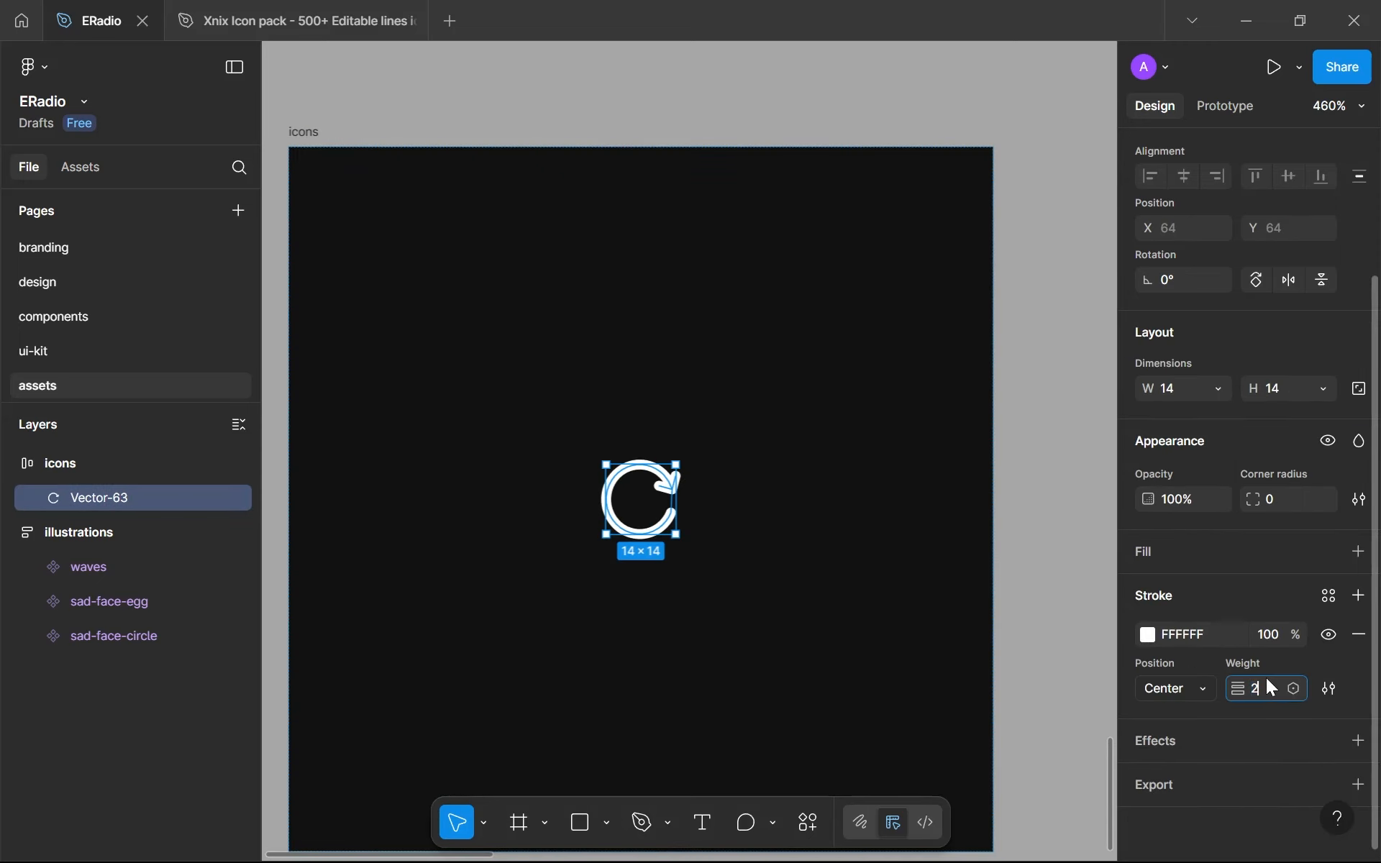
{"action": "key", "text": "Return"}
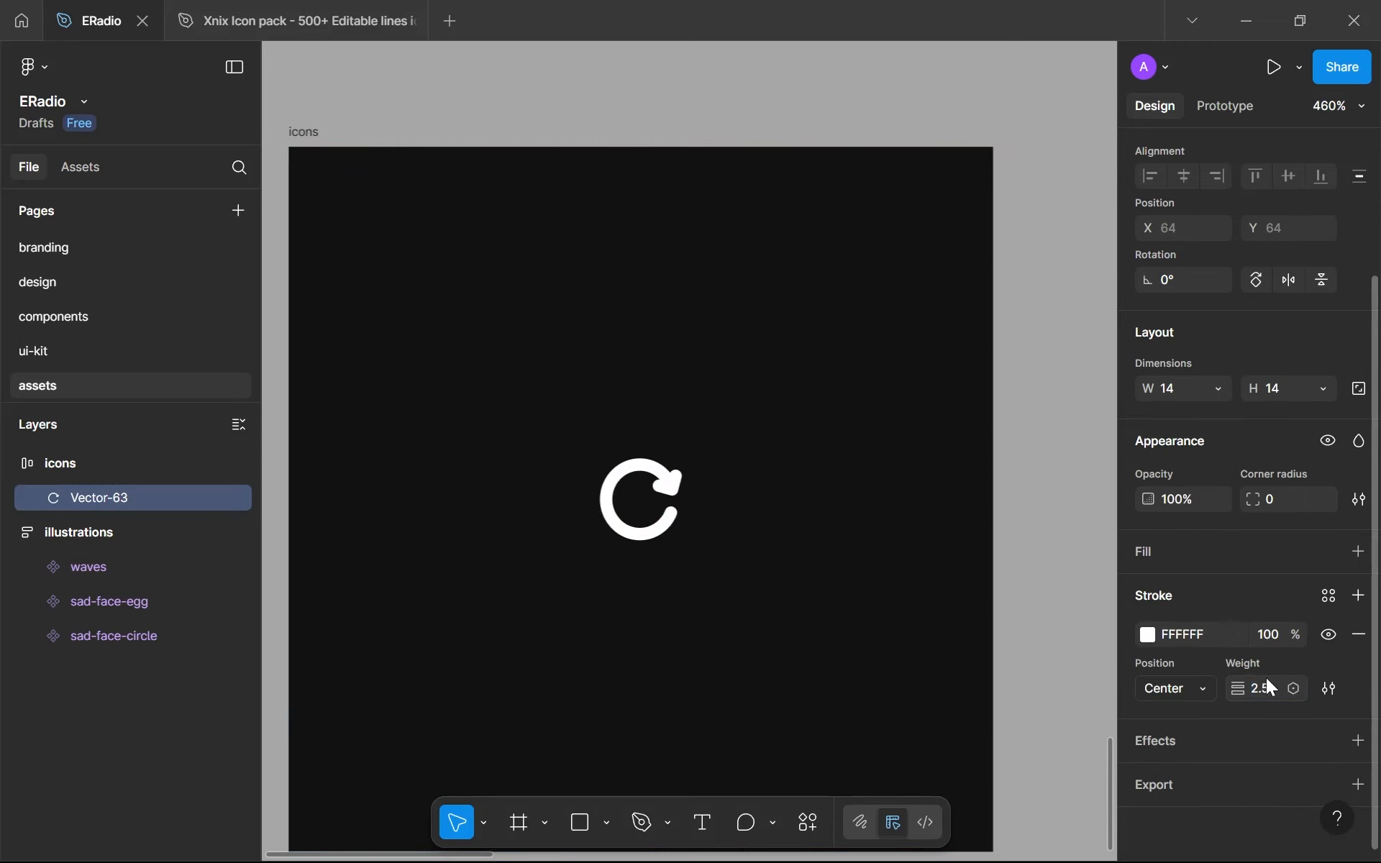
{"action": "left_click", "coordinate": [1289, 689]}
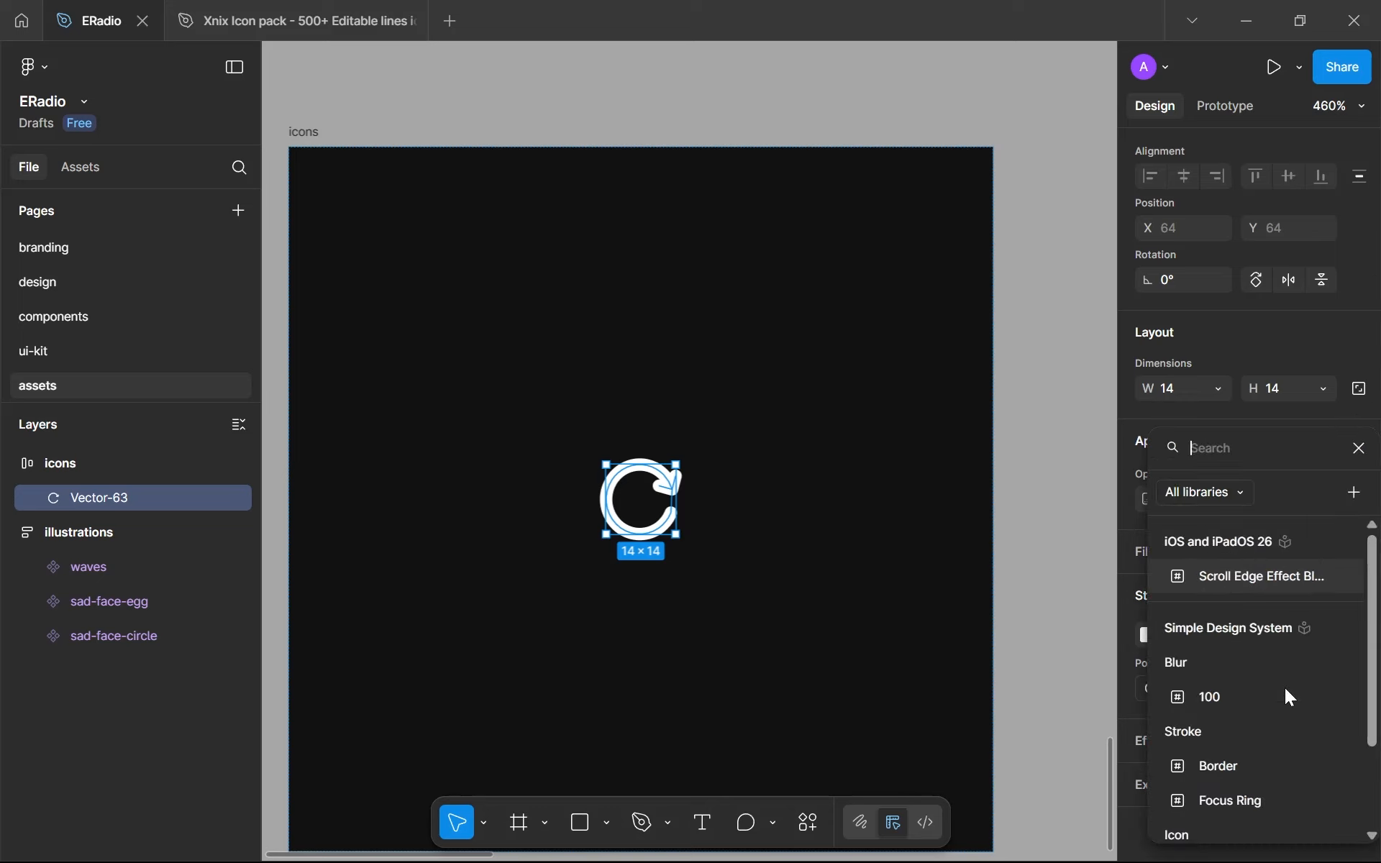
{"action": "left_click", "coordinate": [1127, 682]}
{"action": "left_click", "coordinate": [1275, 688]}
{"action": "type", "text": "2.25"}
{"action": "key", "text": "Return"}
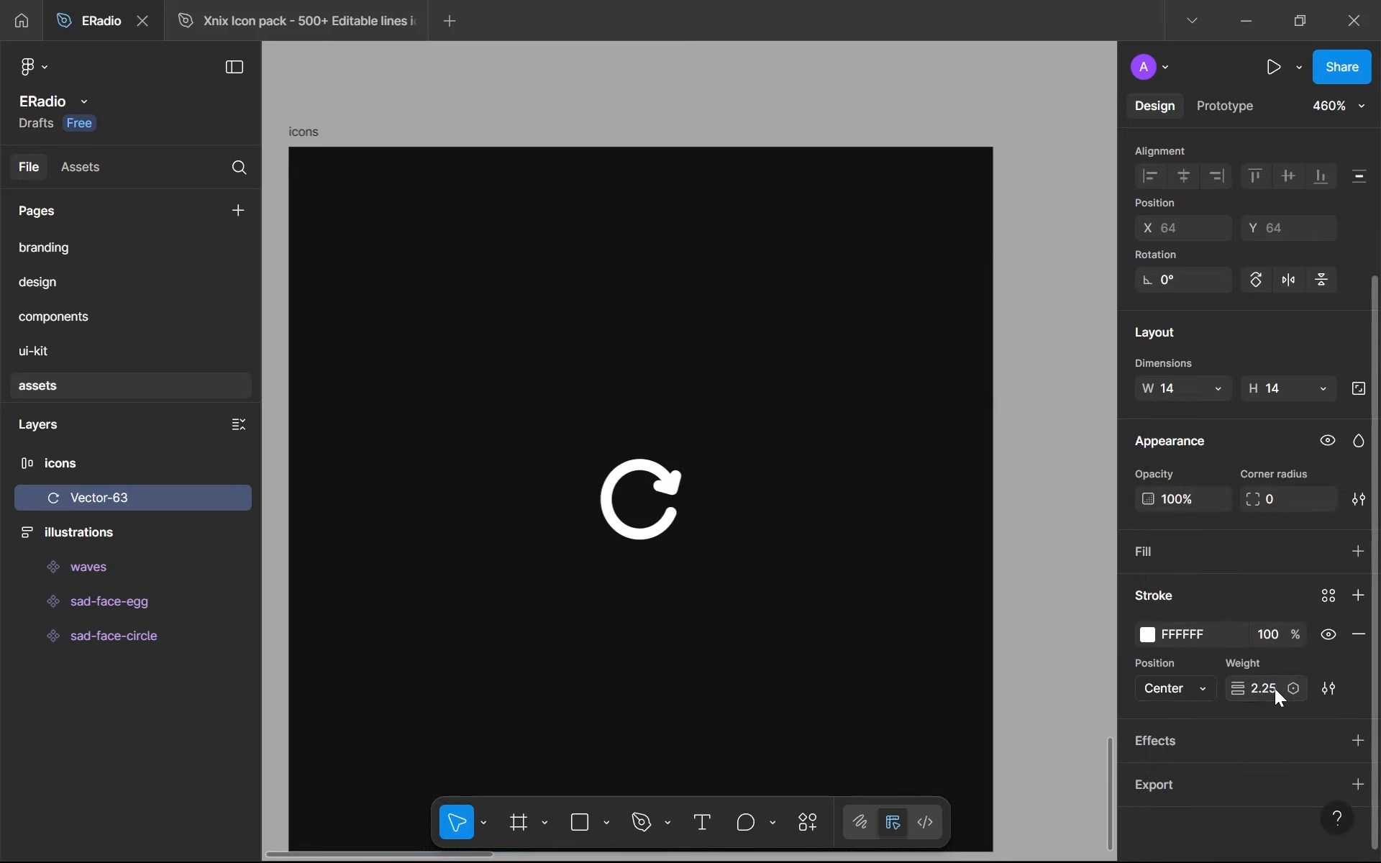
{"action": "left_click", "coordinate": [1274, 688]}
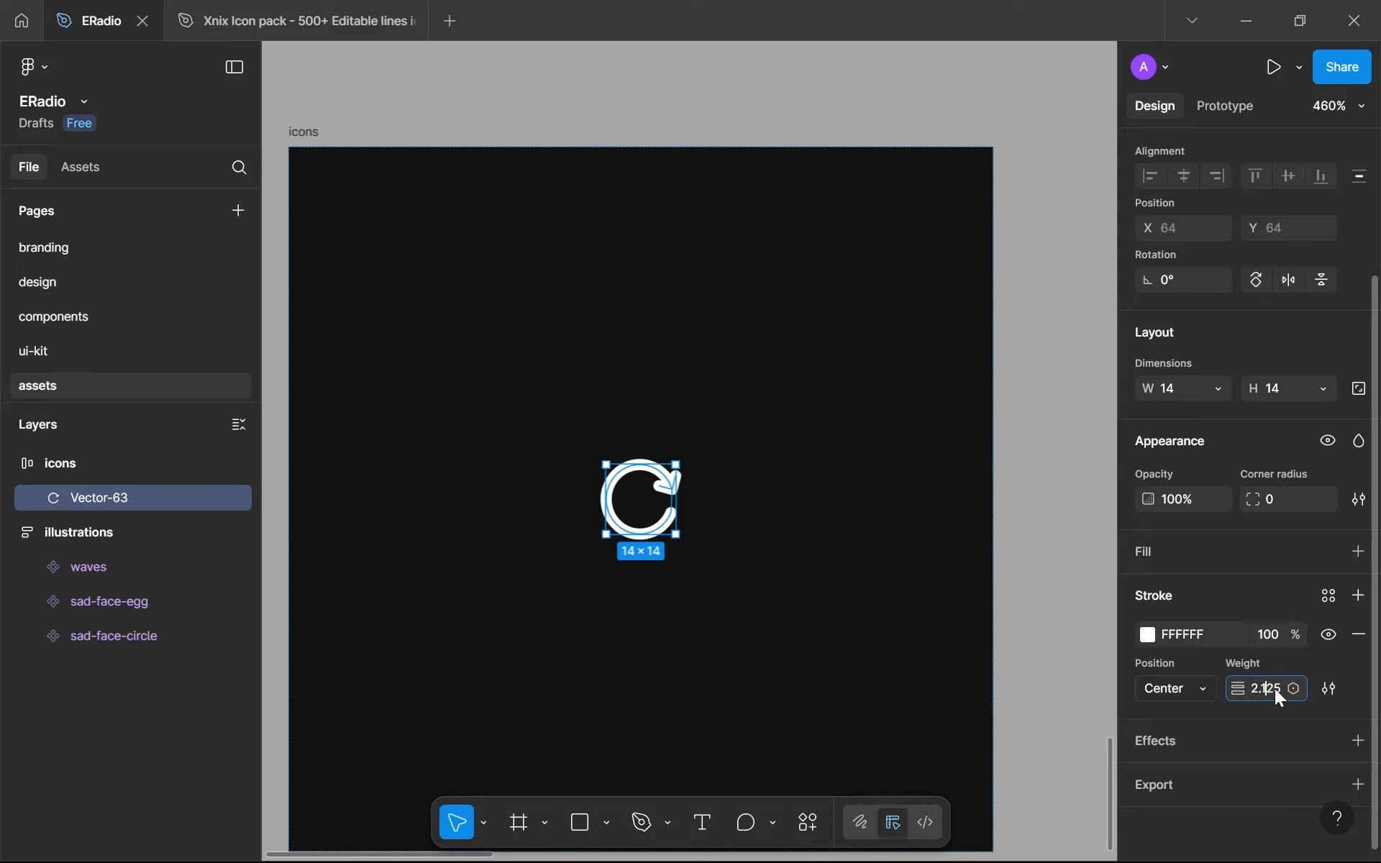
{"action": "key", "text": "Return"}
{"action": "left_click", "coordinate": [1274, 689]}
{"action": "type", "text": "2"}
{"action": "key", "text": "Return"}
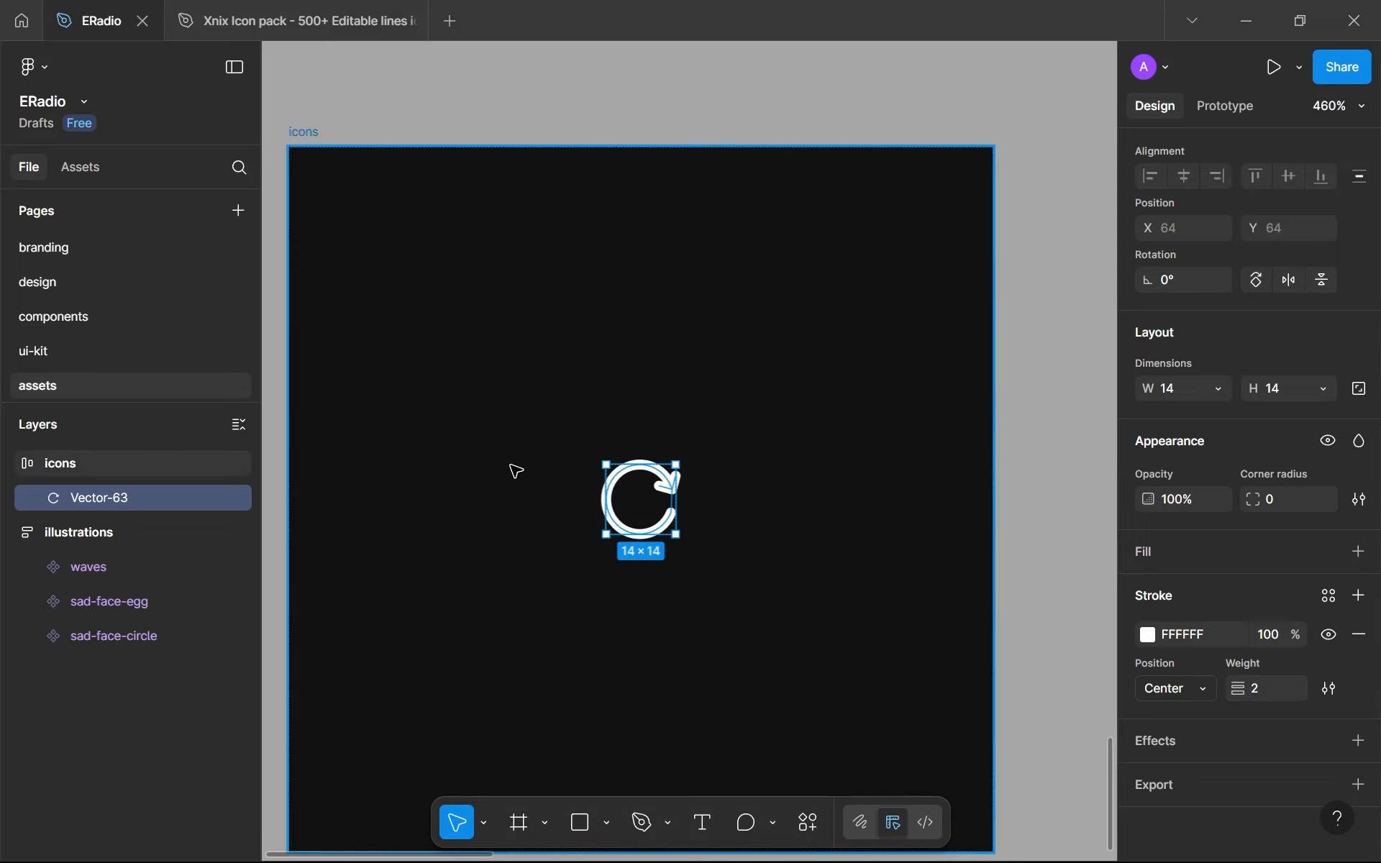
- Outline the stroke of the Vector-63 icon and rename the resulting layer reset
{"action": "left_click", "coordinate": [540, 487]}
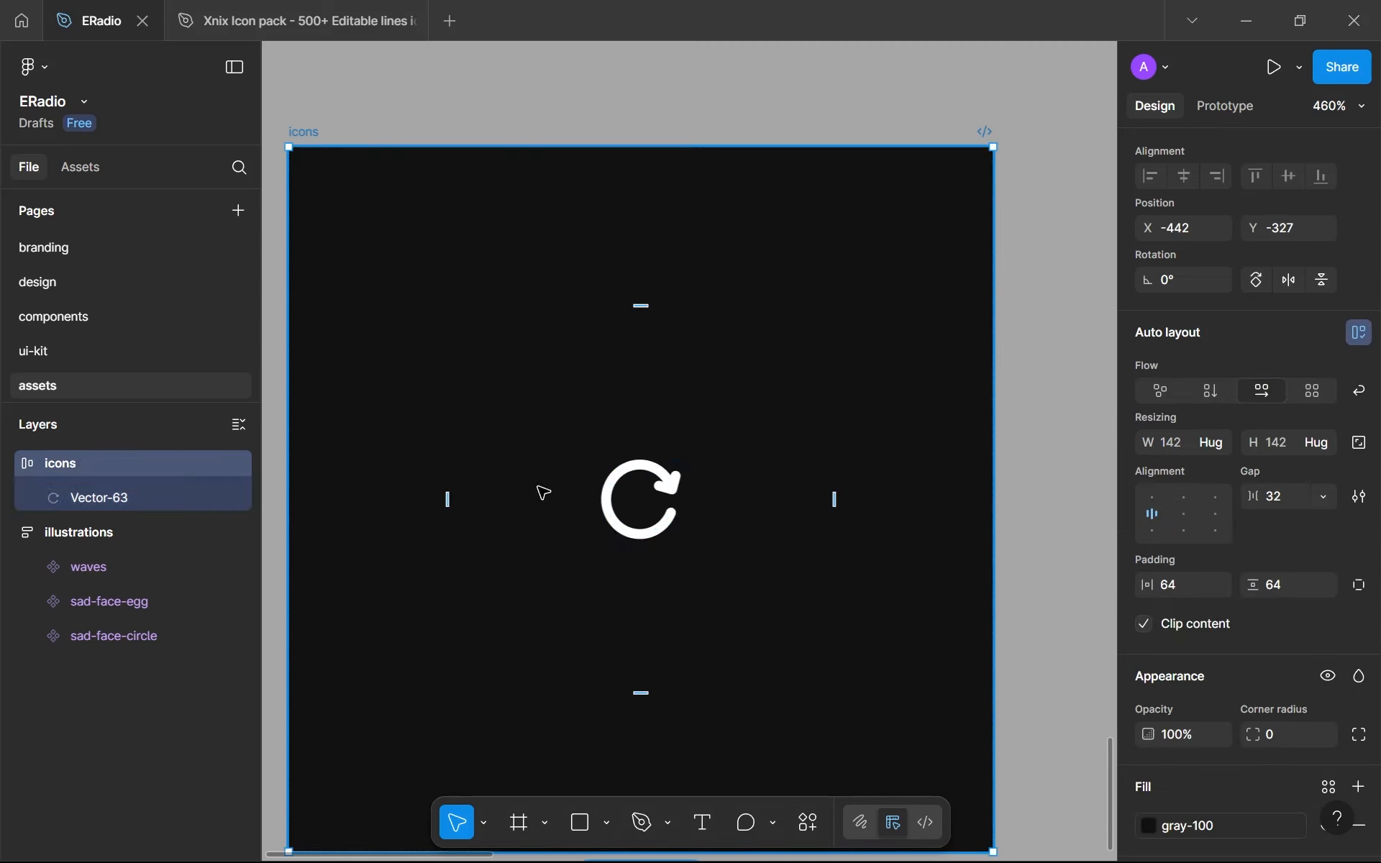
{"action": "double_click", "coordinate": [97, 497]}
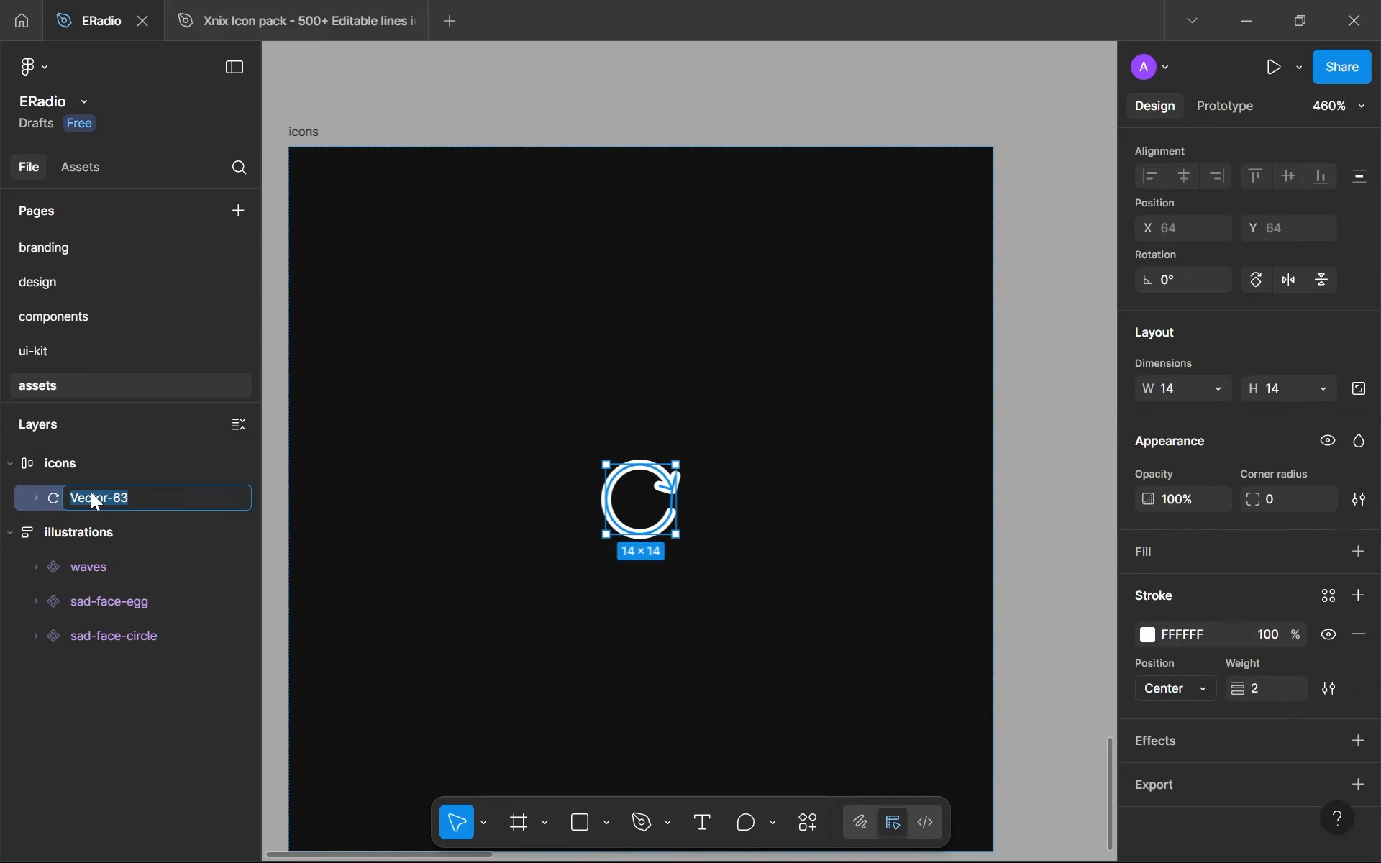
{"action": "type", "text": "reset"}
{"action": "key", "text": "Return"}
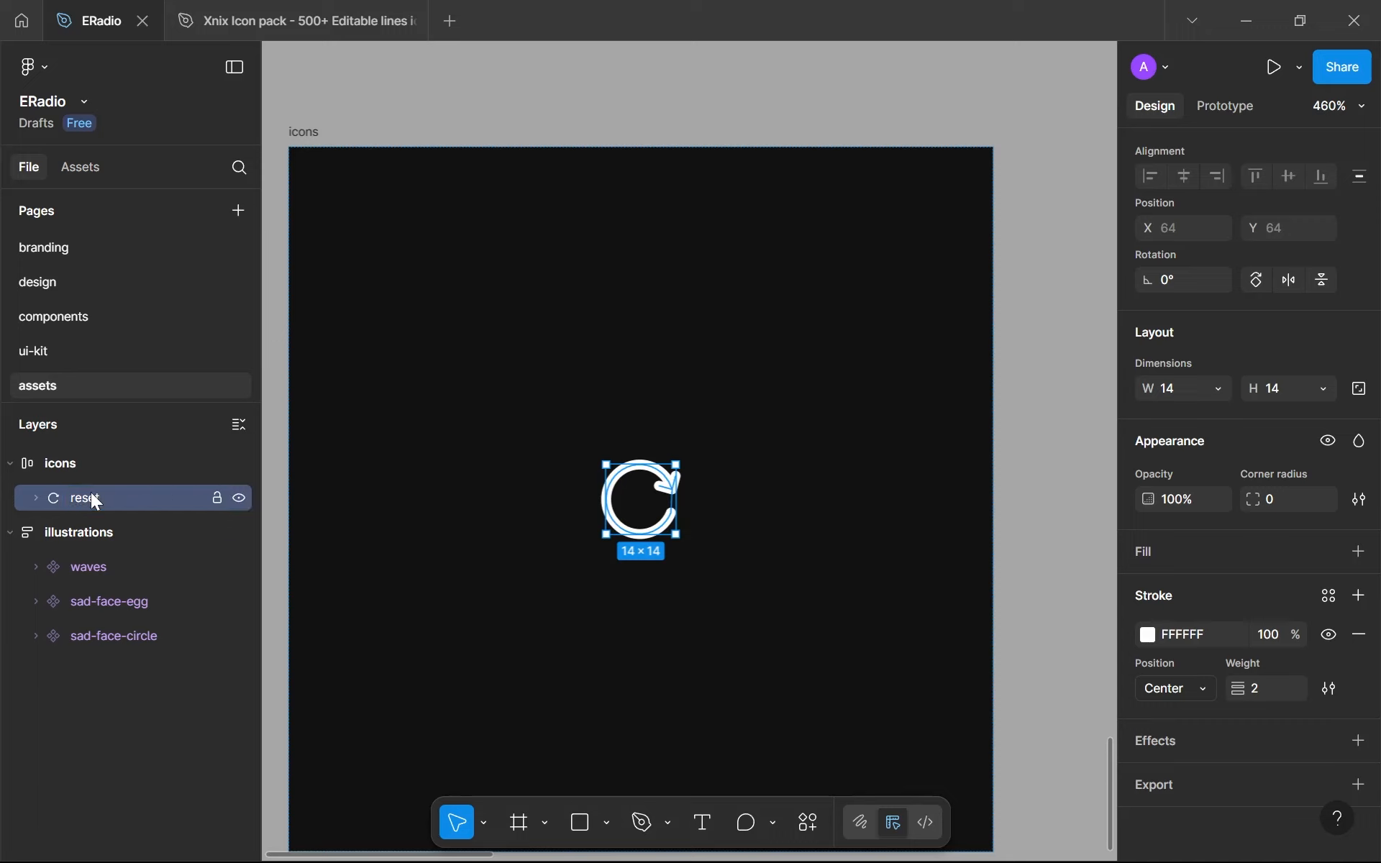
{"action": "key", "text": "ctrl+alt+o"}
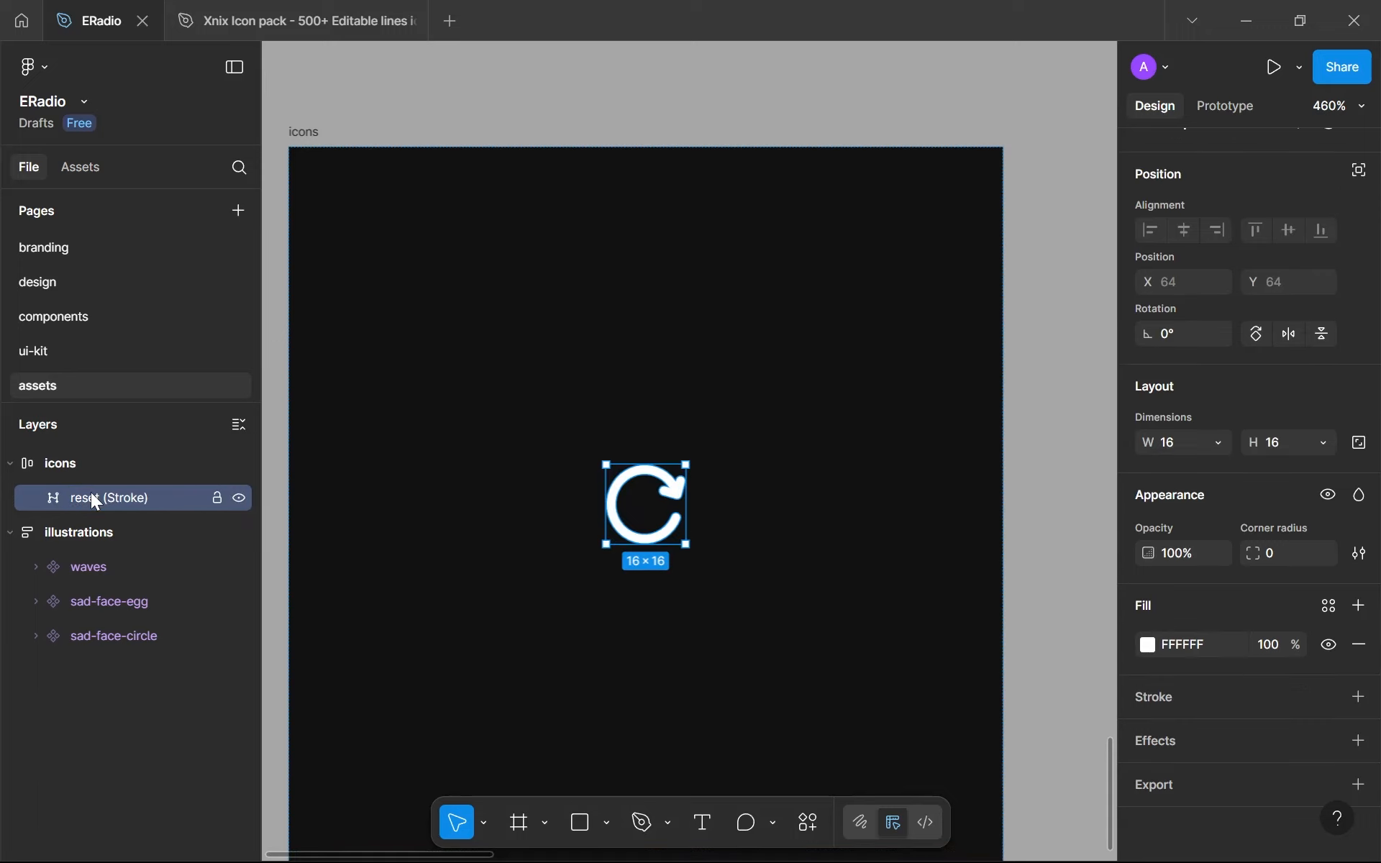
{"action": "double_click", "coordinate": [91, 496]}
{"action": "type", "text": "reset"}
{"action": "key", "text": "Return"}
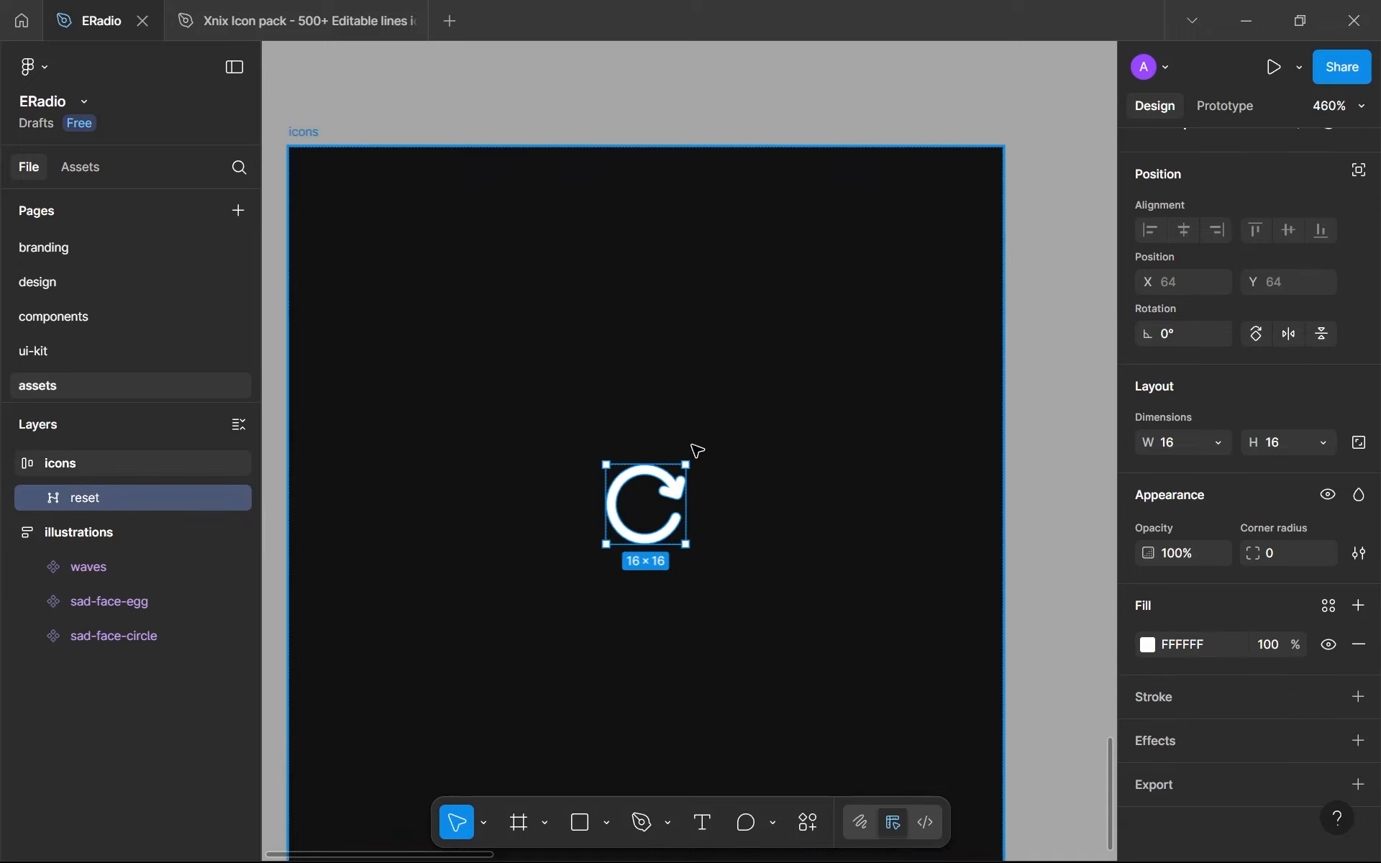
- Create a component from the outlined reset icon in the icons frame
{"action": "scroll", "coordinate": [713, 460], "scroll_direction": "down", "scroll_amount": 5}
{"action": "scroll", "coordinate": [1234, 503], "scroll_direction": "up", "scroll_amount": 1}
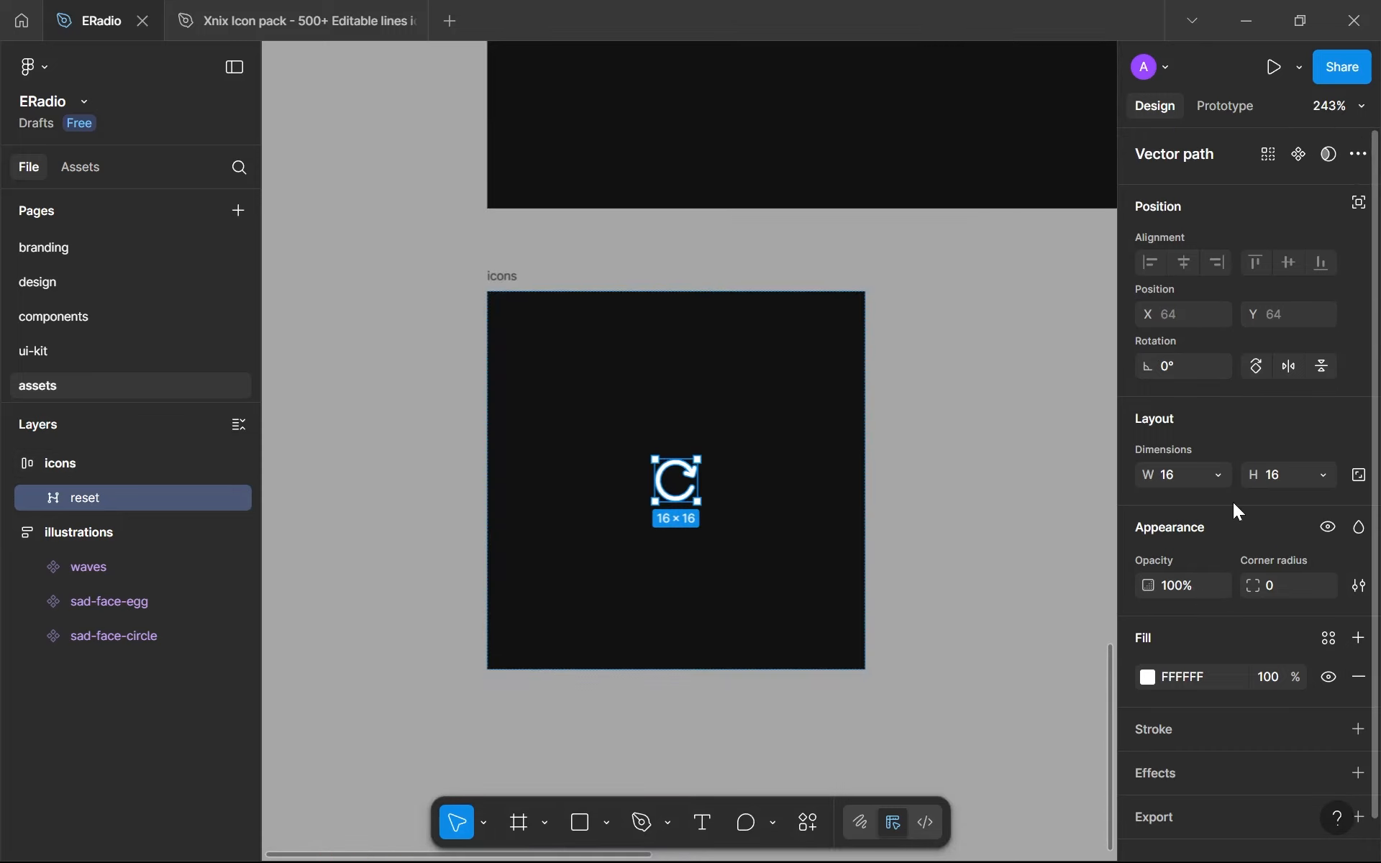
{"action": "left_click", "coordinate": [1297, 154]}
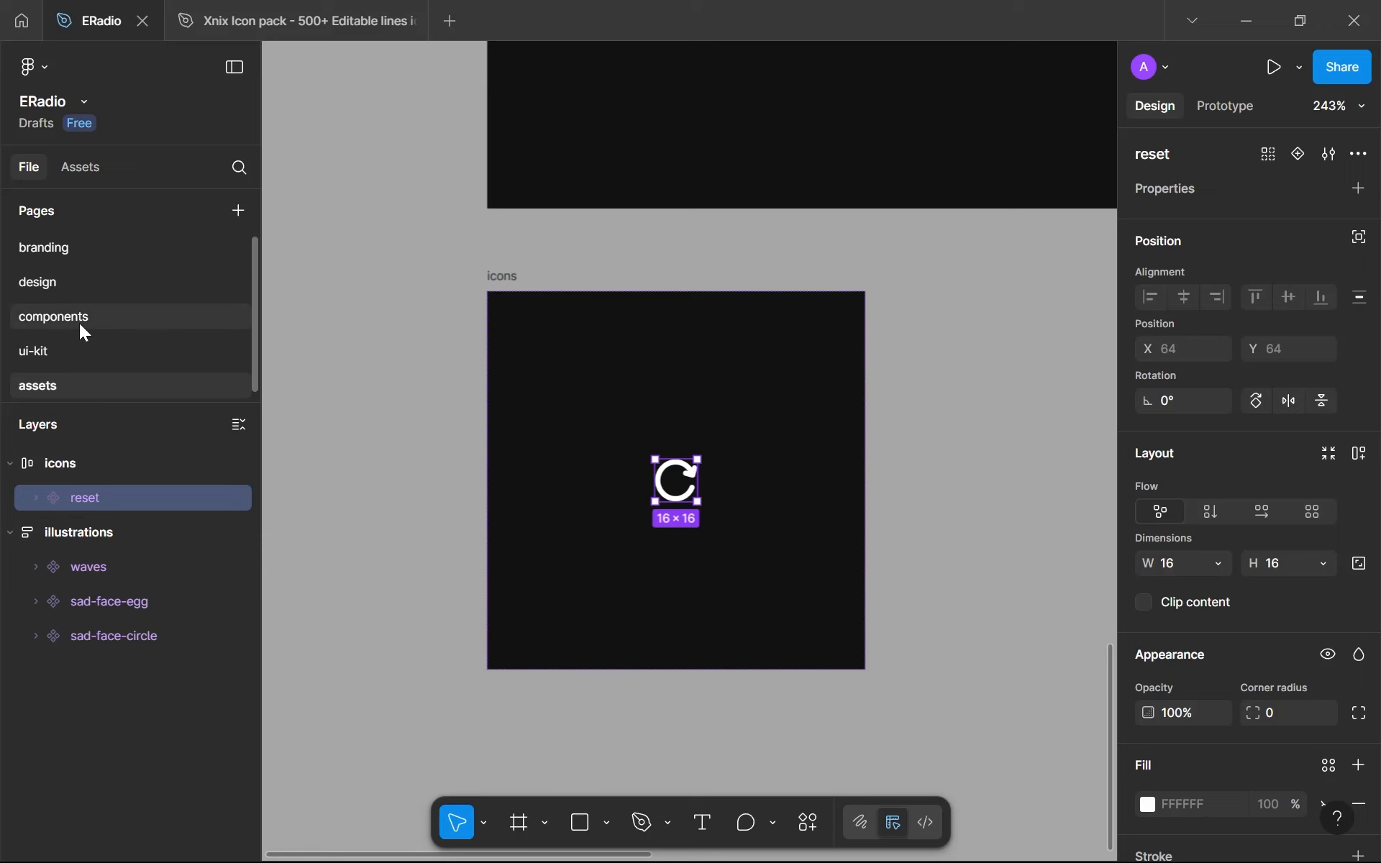
- Resize the reset icon in the Try again button on the design page to 12 × 12
{"action": "left_click", "coordinate": [87, 280]}
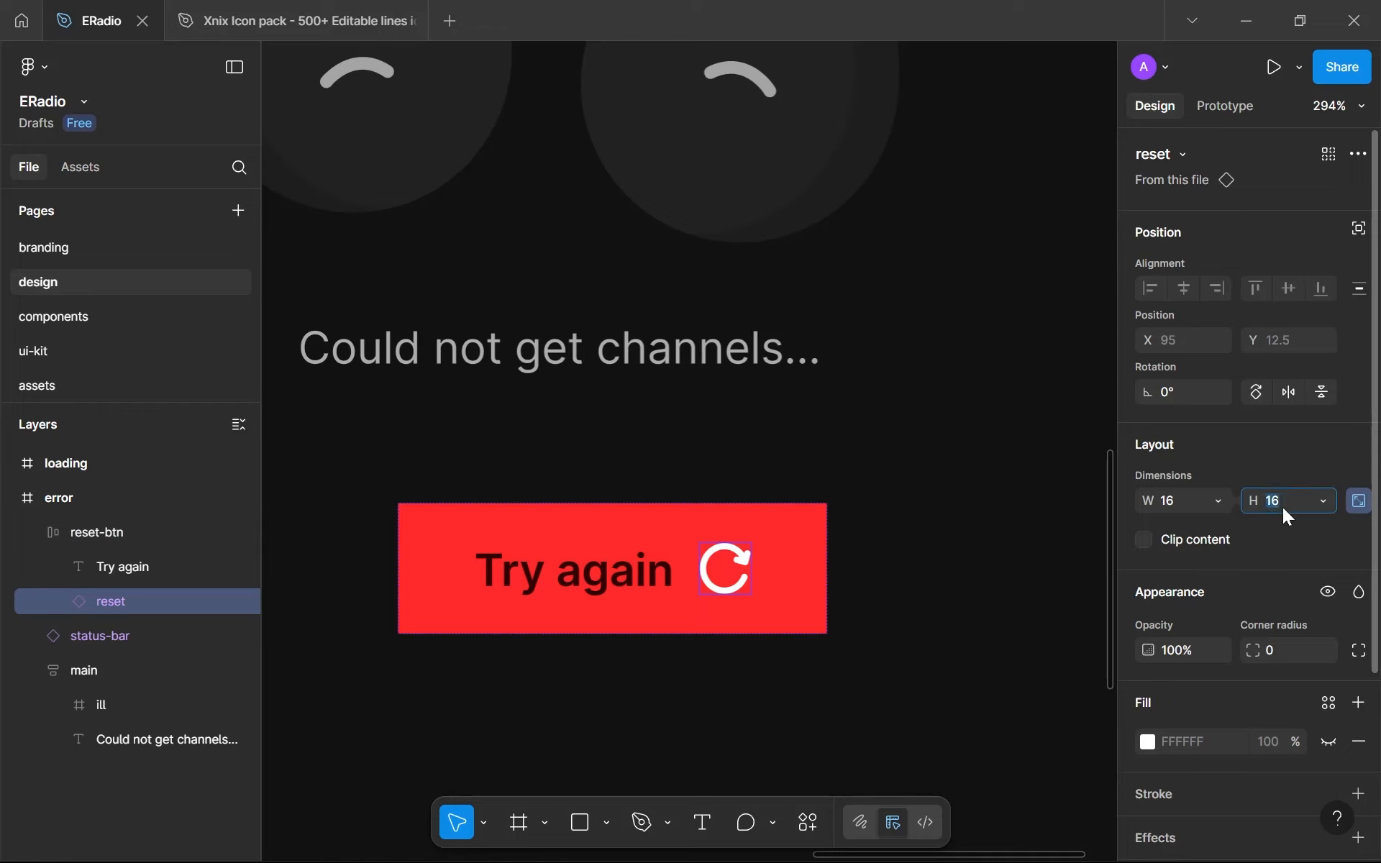
{"action": "key", "text": "Down"}
{"action": "key", "text": "Down"}
{"action": "key", "text": "Down"}
{"action": "key", "text": "Down"}
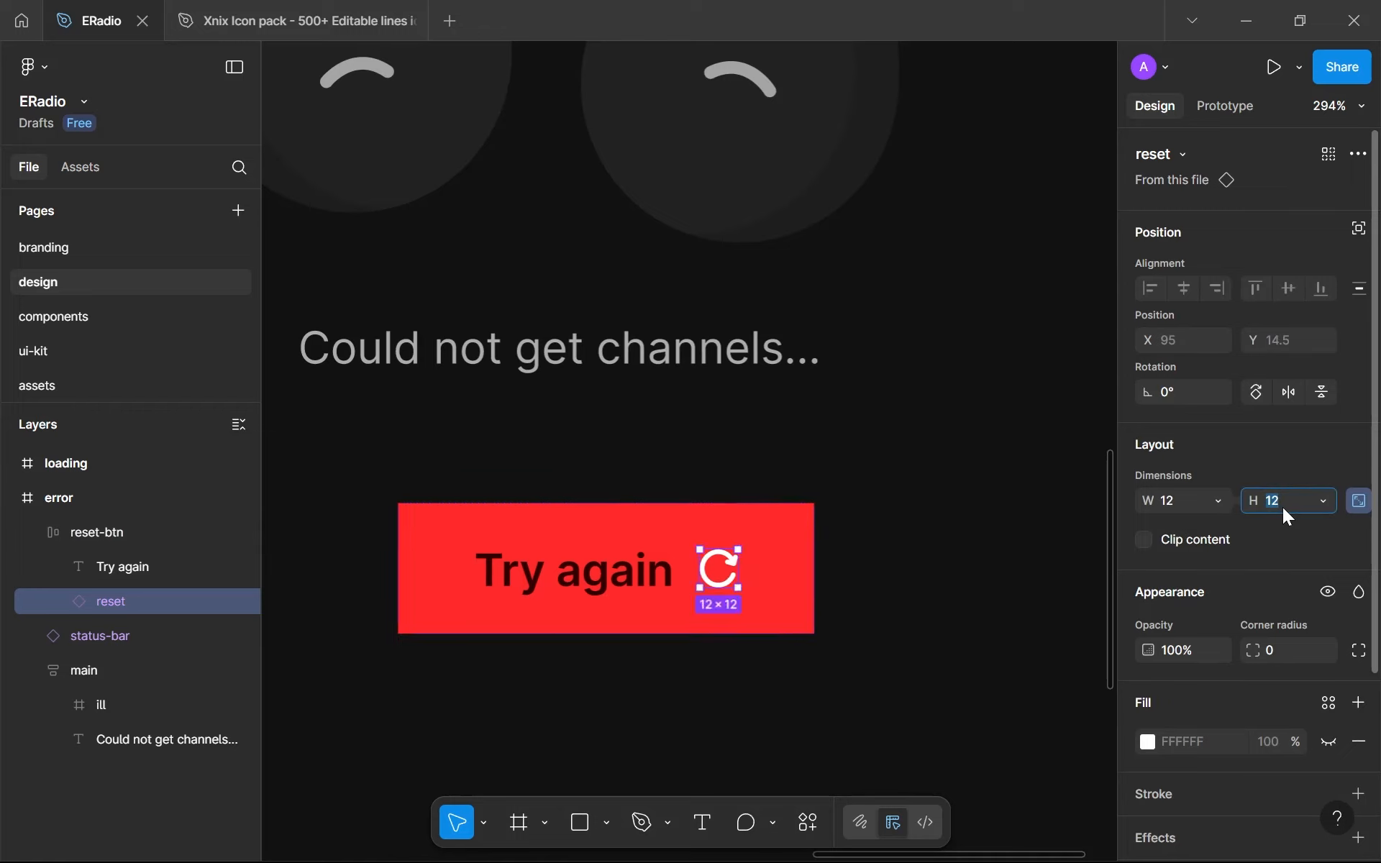
- Remove the hidden white fill from the reset icon in the Try again button
{"action": "left_click", "coordinate": [536, 627]}
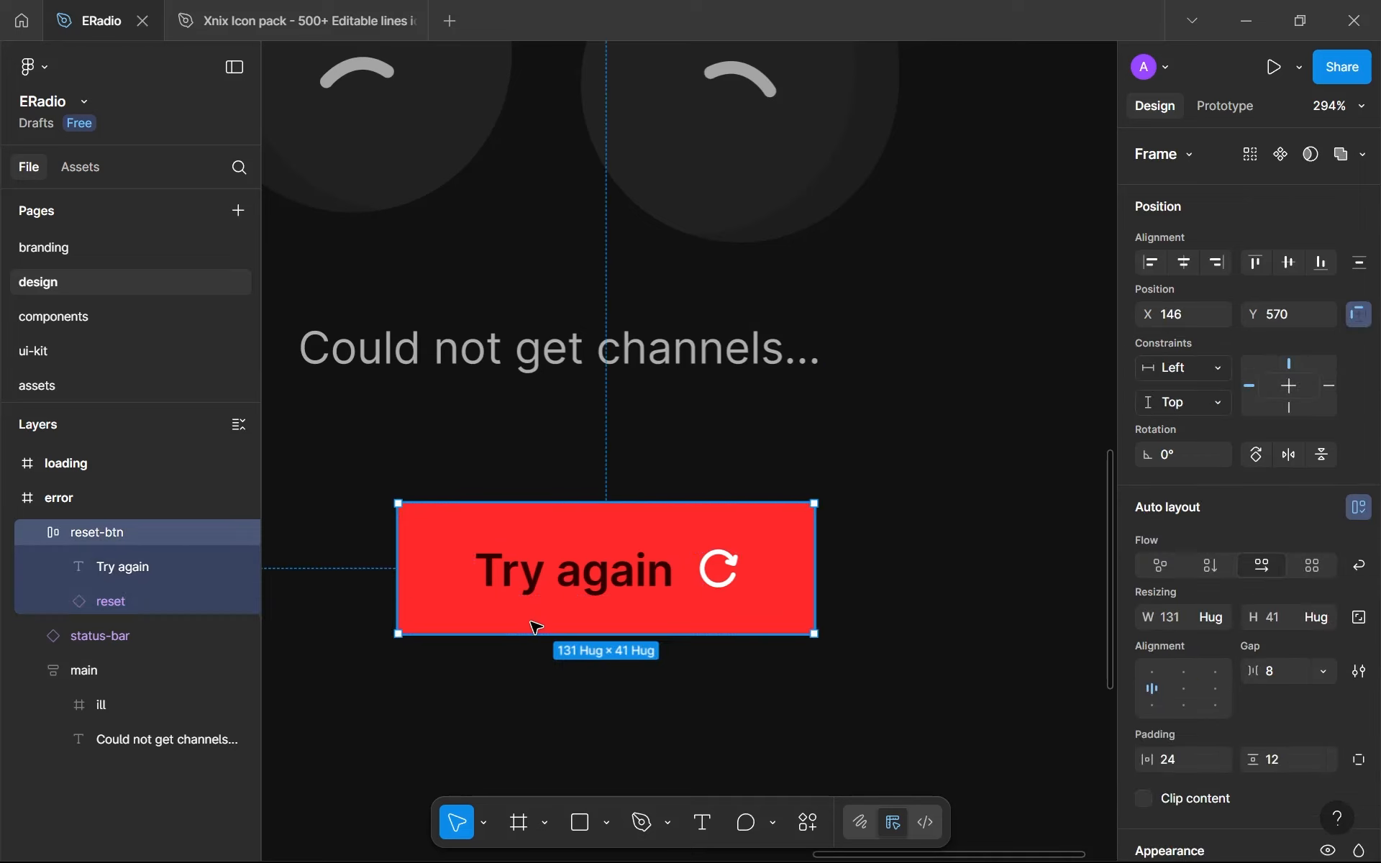
{"action": "scroll", "coordinate": [536, 627], "scroll_direction": "down", "scroll_amount": 2}
{"action": "scroll", "coordinate": [688, 579], "scroll_direction": "up", "scroll_amount": 4}
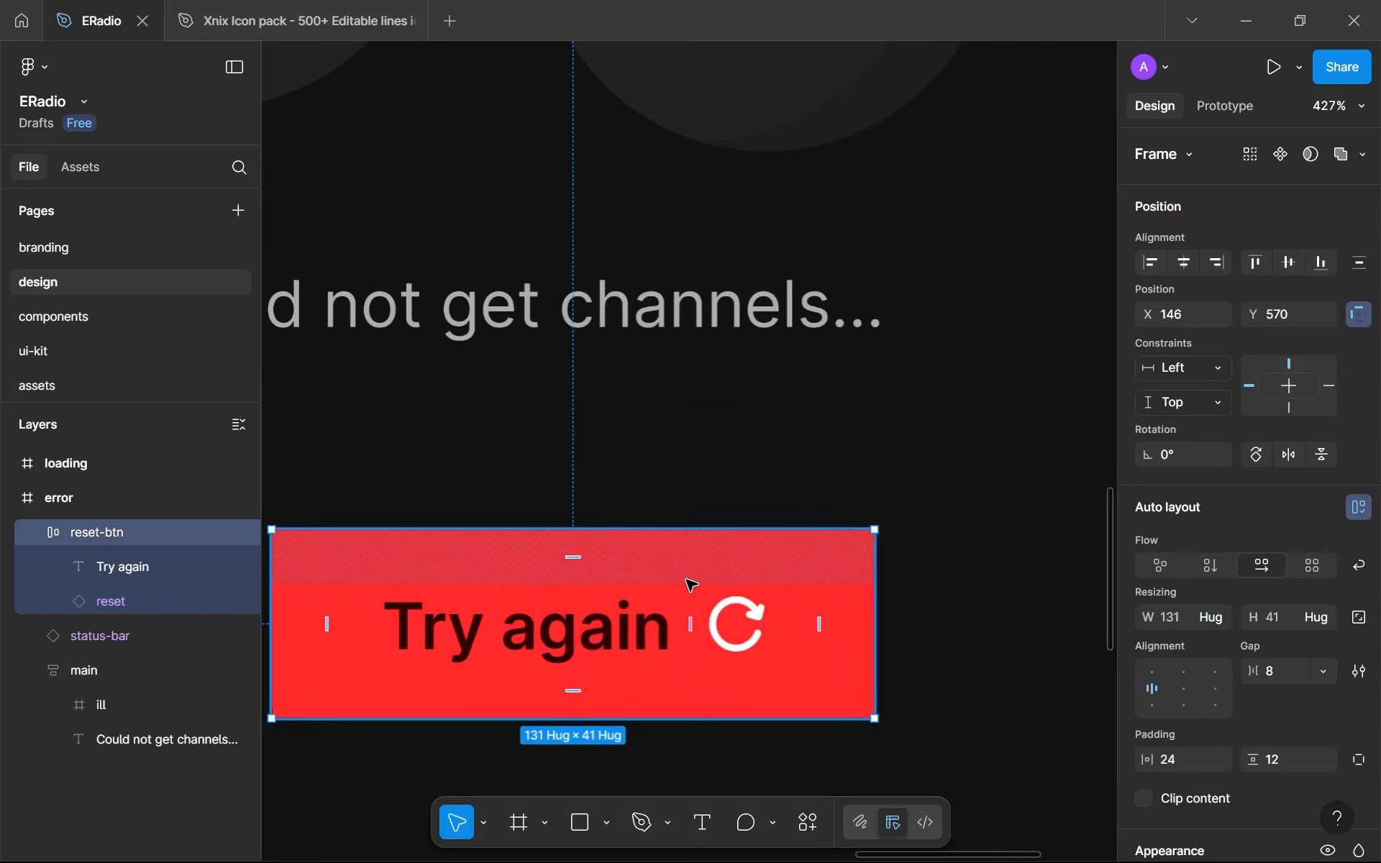
{"action": "left_click", "coordinate": [733, 652]}
{"action": "scroll", "coordinate": [1211, 693], "scroll_direction": "down", "scroll_amount": 3}
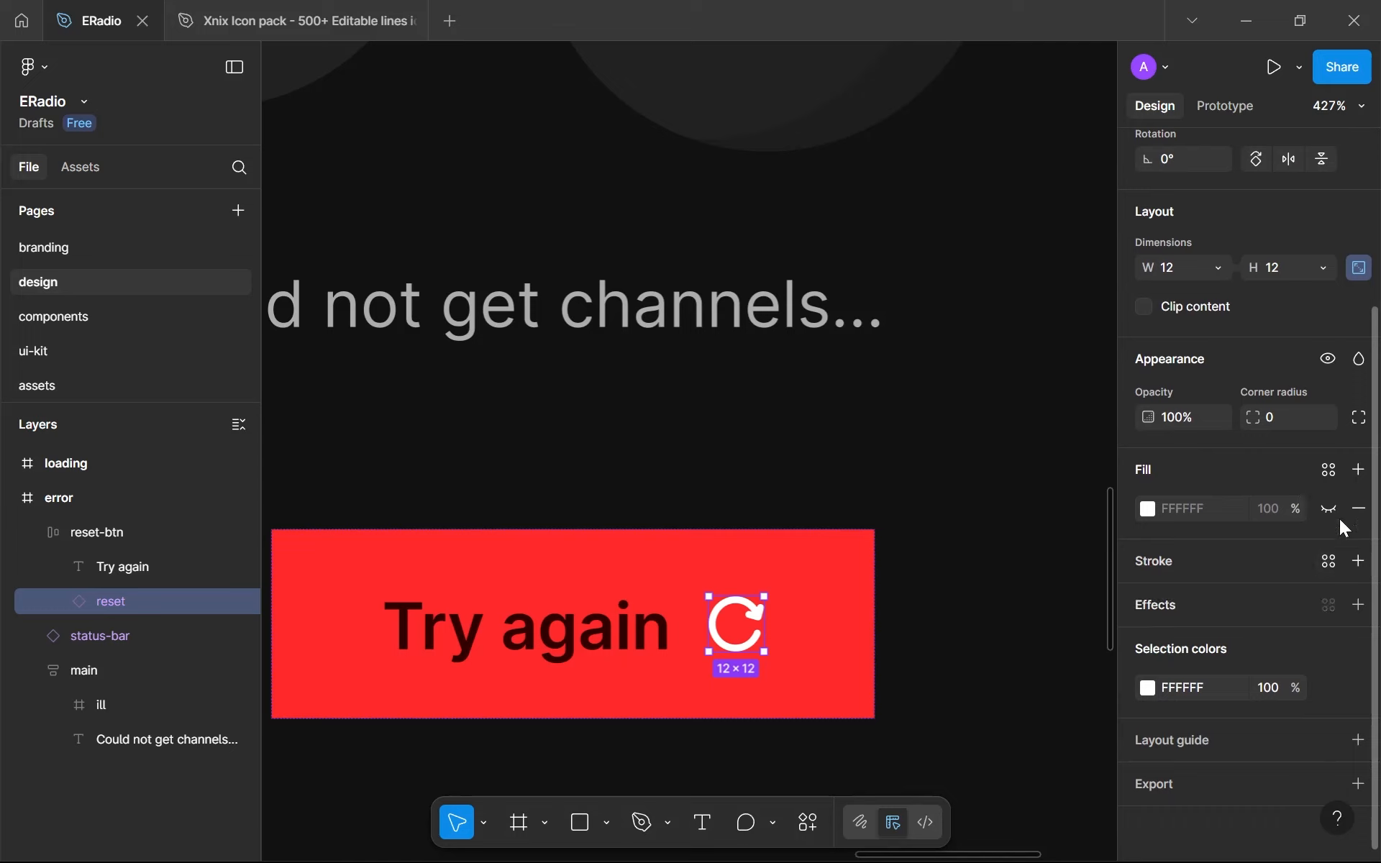
{"action": "left_click", "coordinate": [1358, 509]}
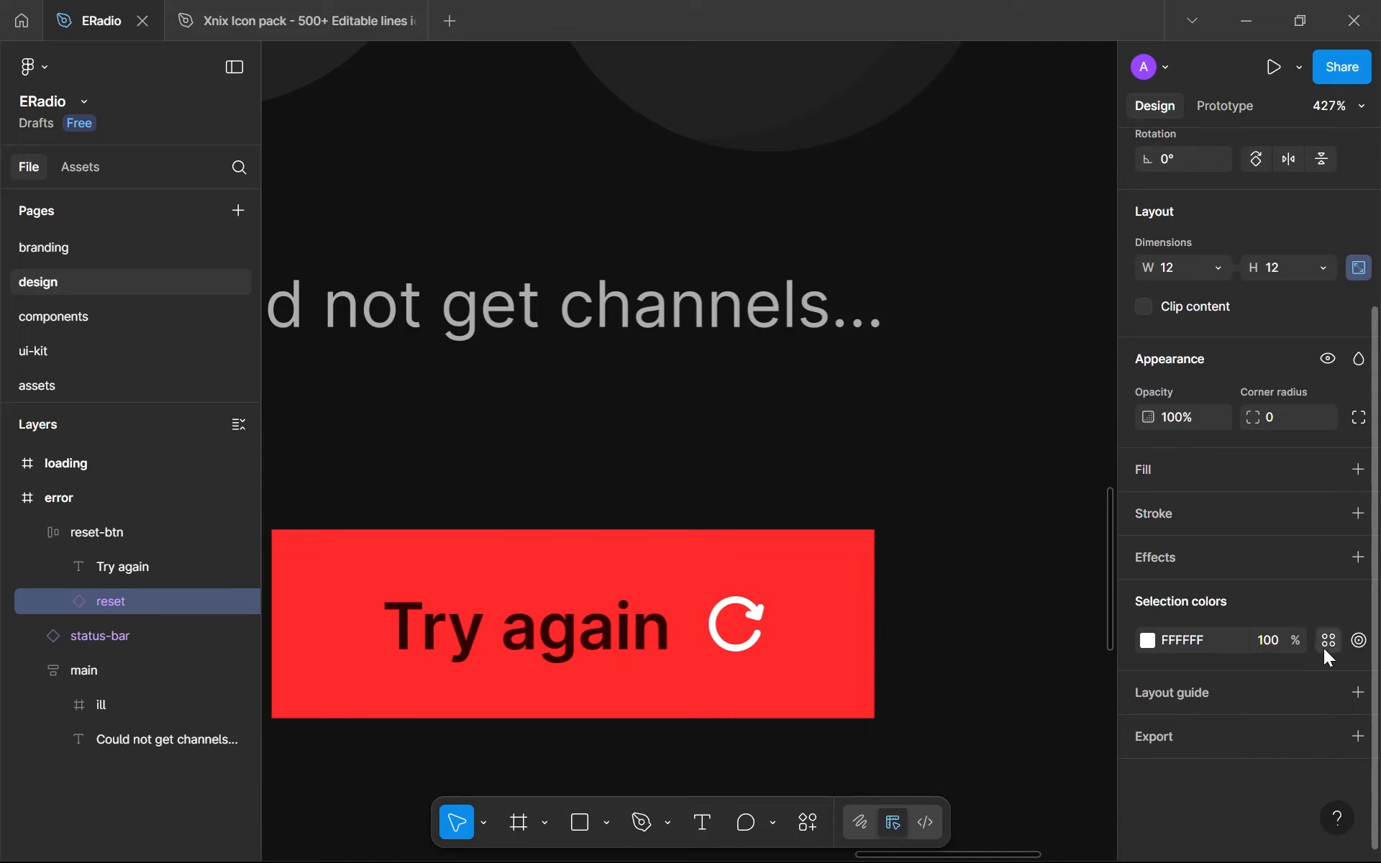
- Recolour the reset icon from white to the dark red 2F0000 already used on this page
{"action": "left_click", "coordinate": [1328, 640]}
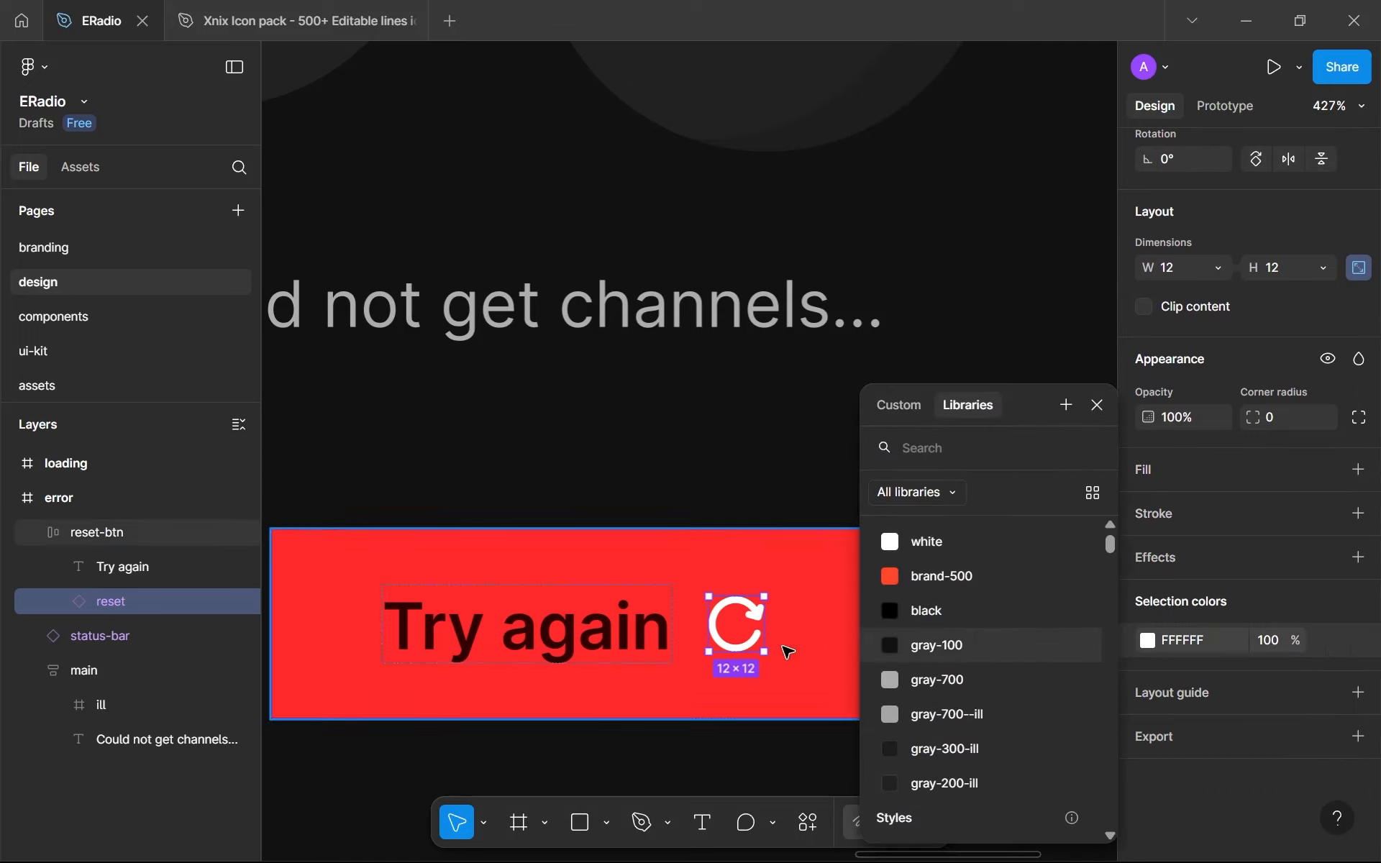
{"action": "left_click", "coordinate": [1149, 643]}
{"action": "left_click", "coordinate": [1147, 642]}
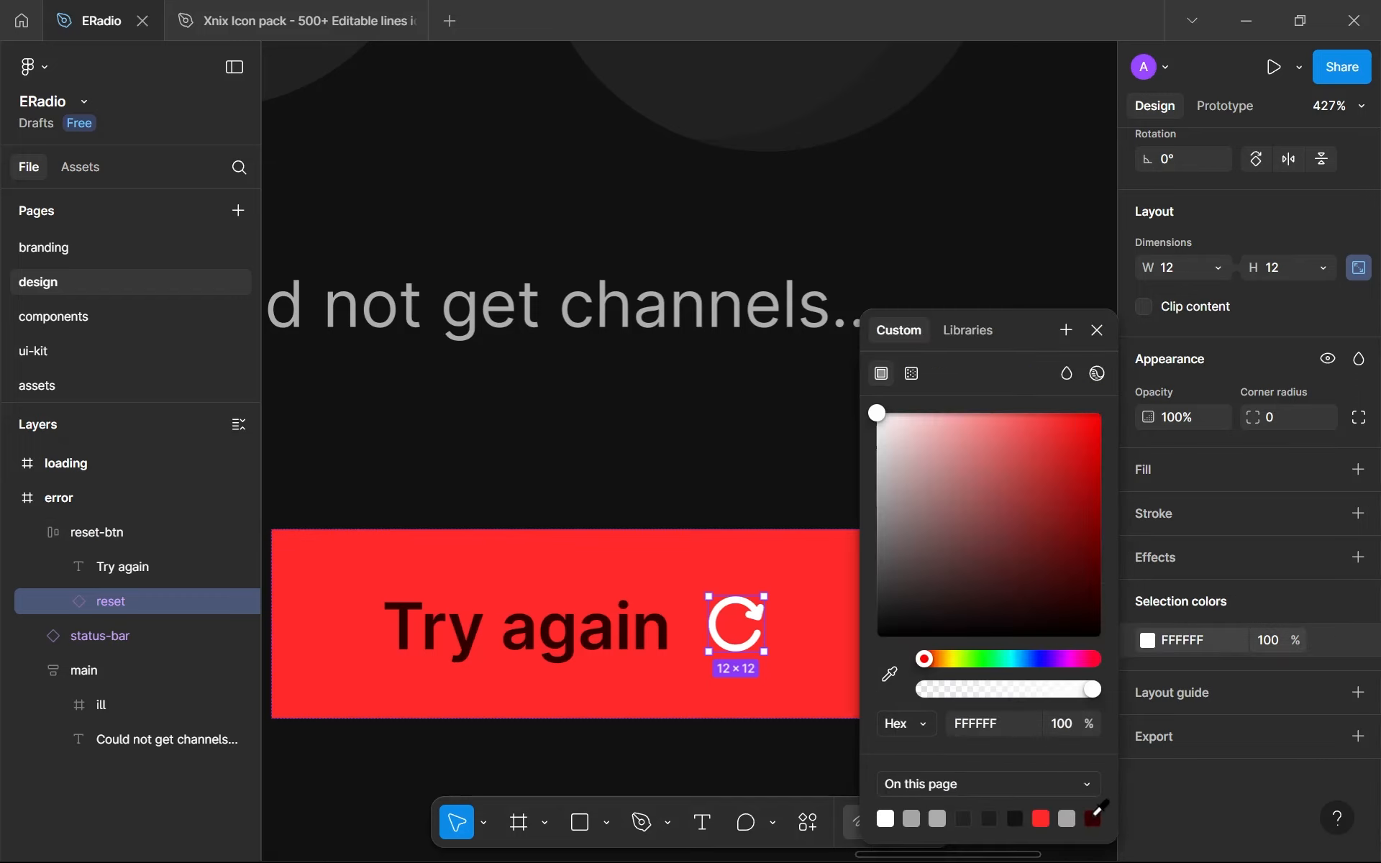
{"action": "left_click", "coordinate": [1093, 818]}
{"action": "left_click", "coordinate": [607, 447]}
{"action": "scroll", "coordinate": [607, 447], "scroll_direction": "down", "scroll_amount": 6}
{"action": "left_click", "coordinate": [606, 504]}
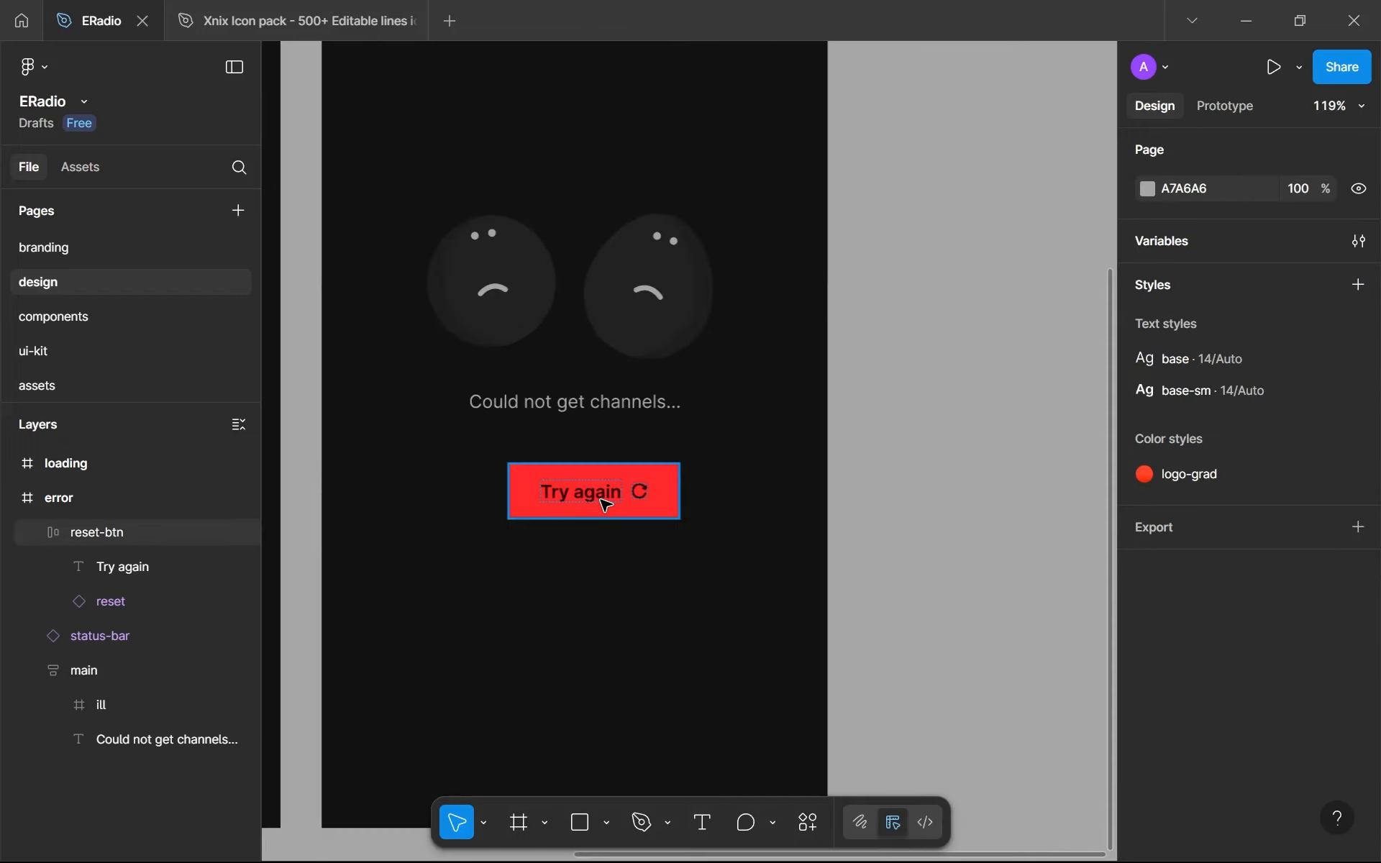
- Set the Try again button's corner radius to 999
{"action": "left_click", "coordinate": [601, 499]}
{"action": "scroll", "coordinate": [1049, 510], "scroll_direction": "up", "scroll_amount": 1}
{"action": "scroll", "coordinate": [1259, 575], "scroll_direction": "down", "scroll_amount": 5}
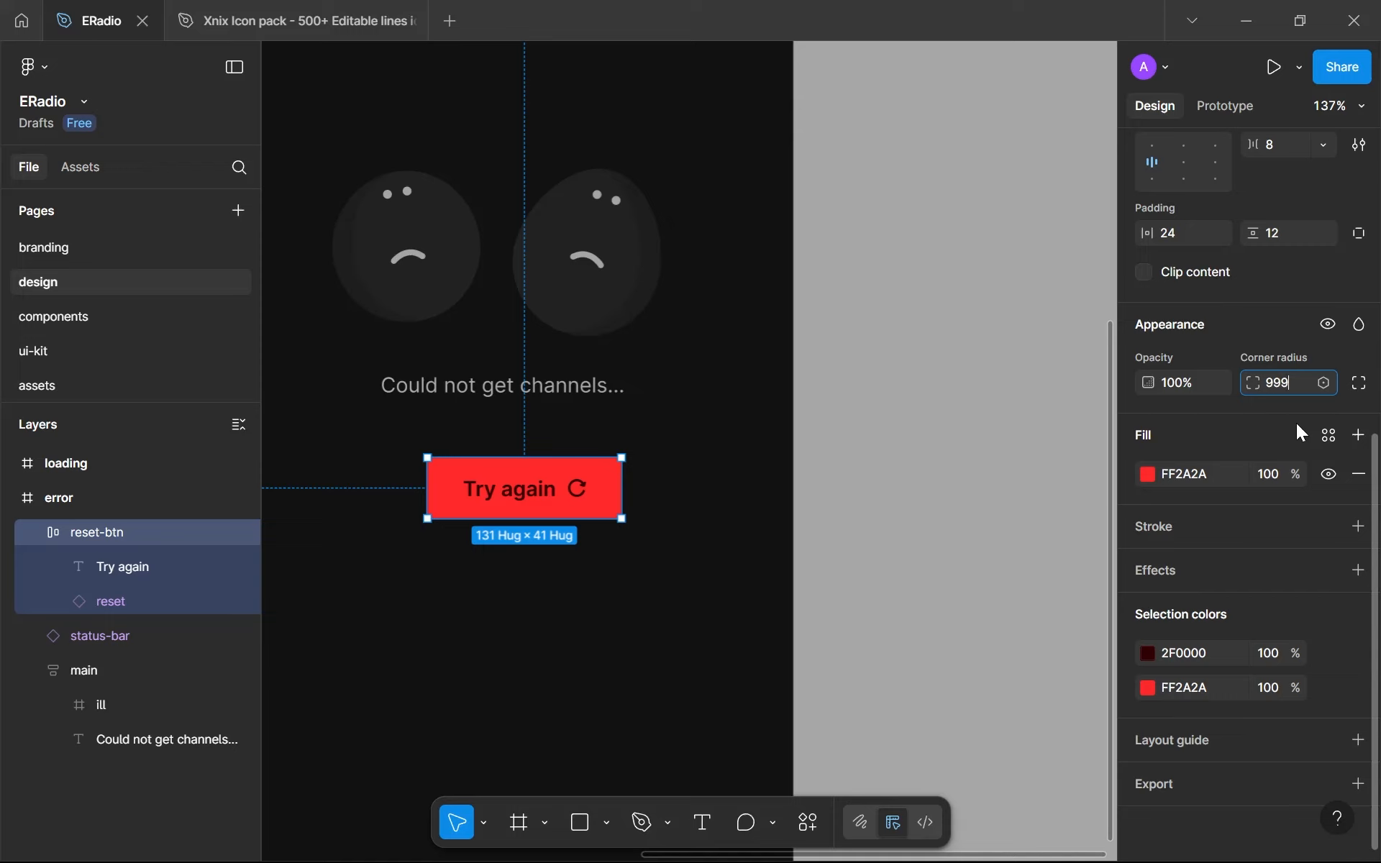
{"action": "key", "text": "Return"}
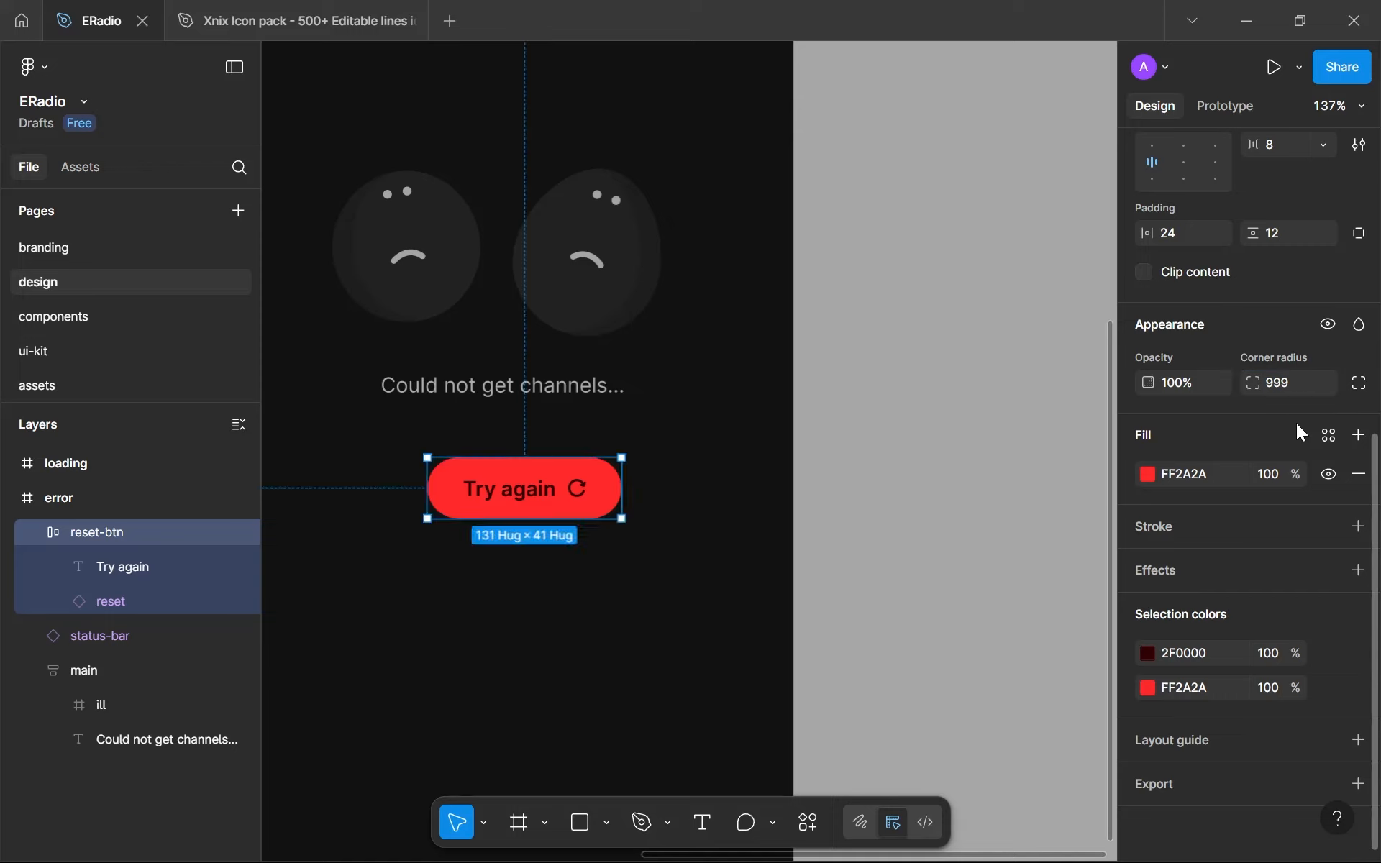
- Create a number variable named full with value 999 from the Try again button's corner radius
{"action": "left_click", "coordinate": [1320, 387]}
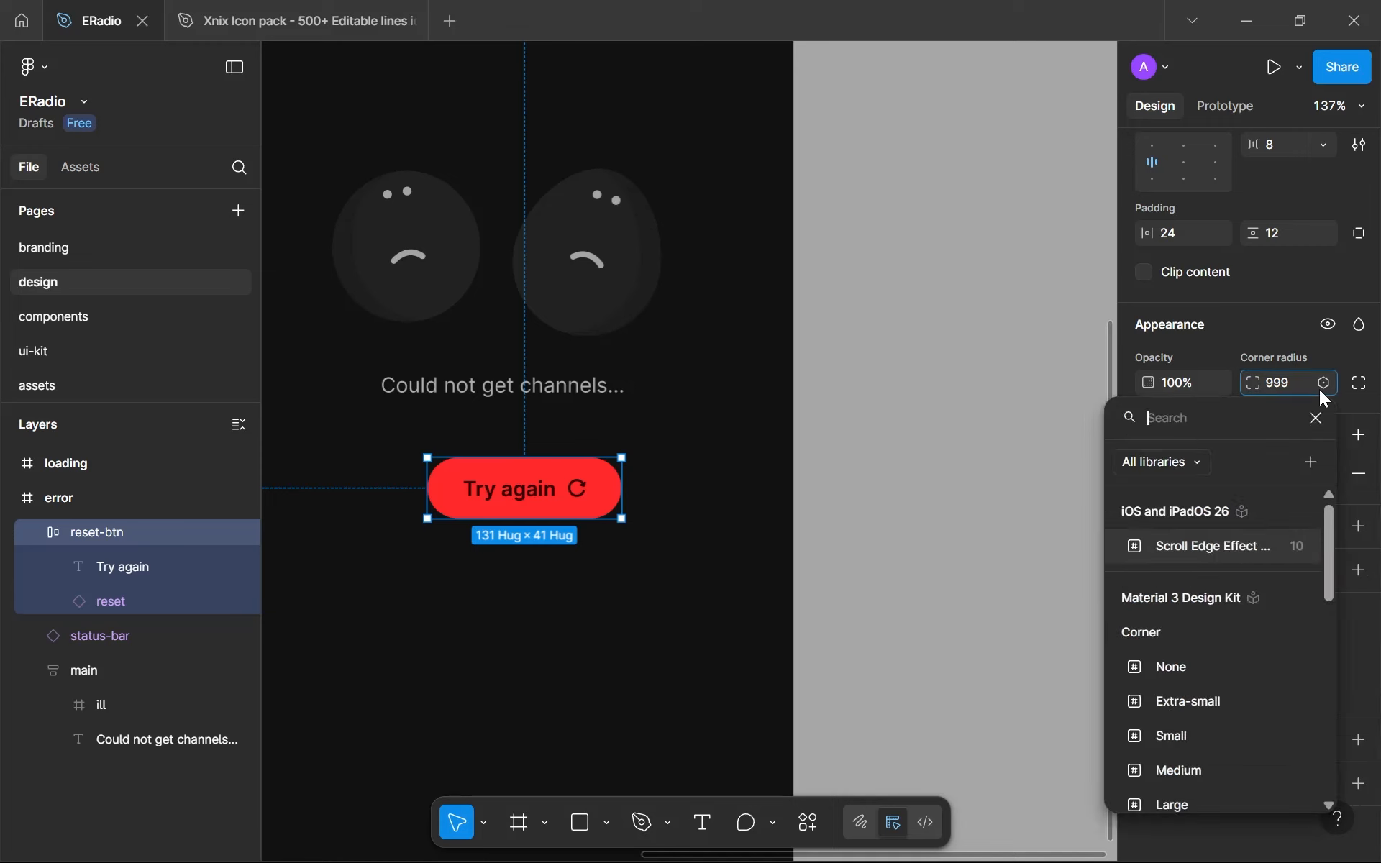
{"action": "left_click", "coordinate": [1309, 464]}
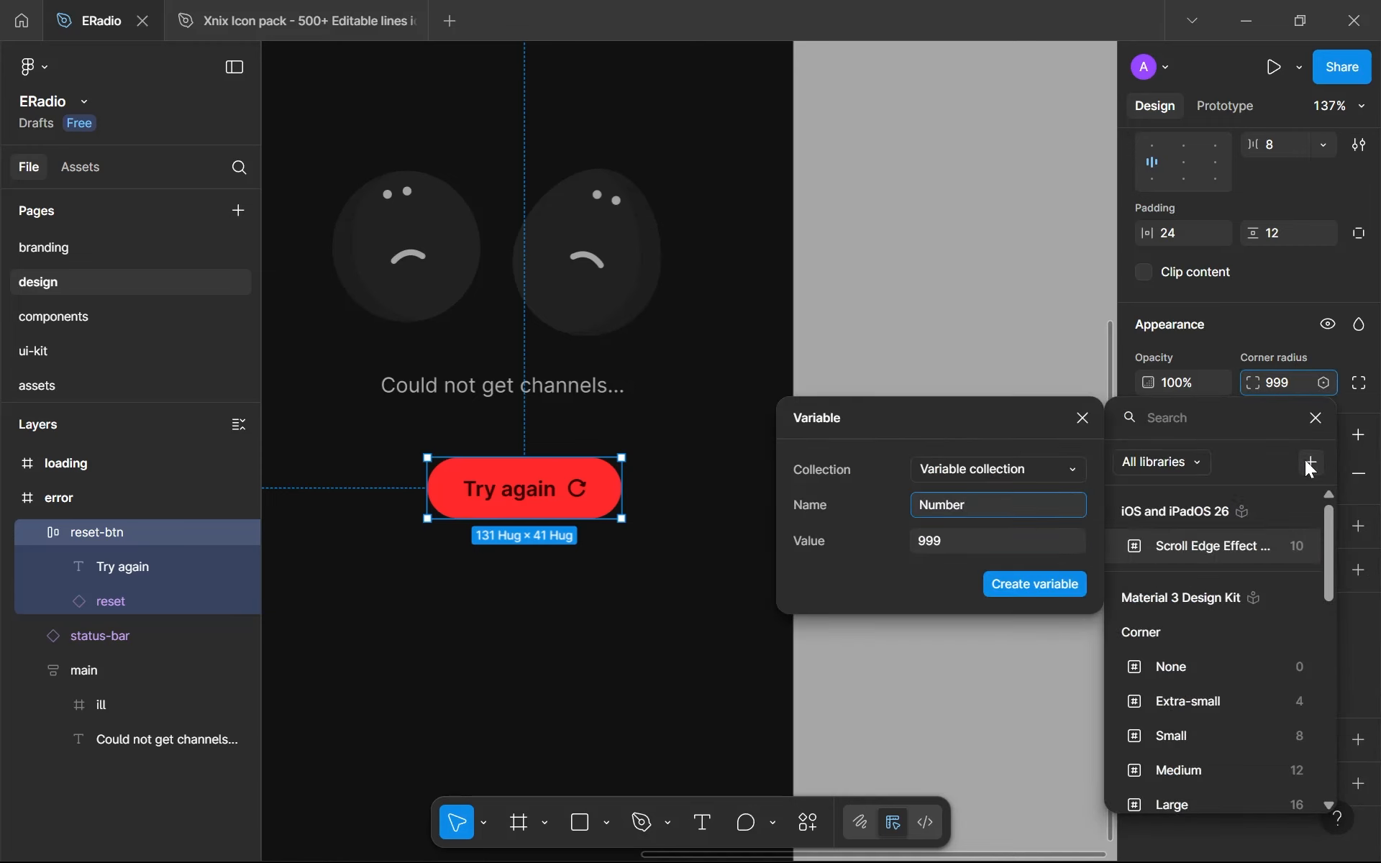
{"action": "key", "text": "ctrl+a"}
{"action": "type", "text": "full"}
{"action": "key", "text": "Return"}
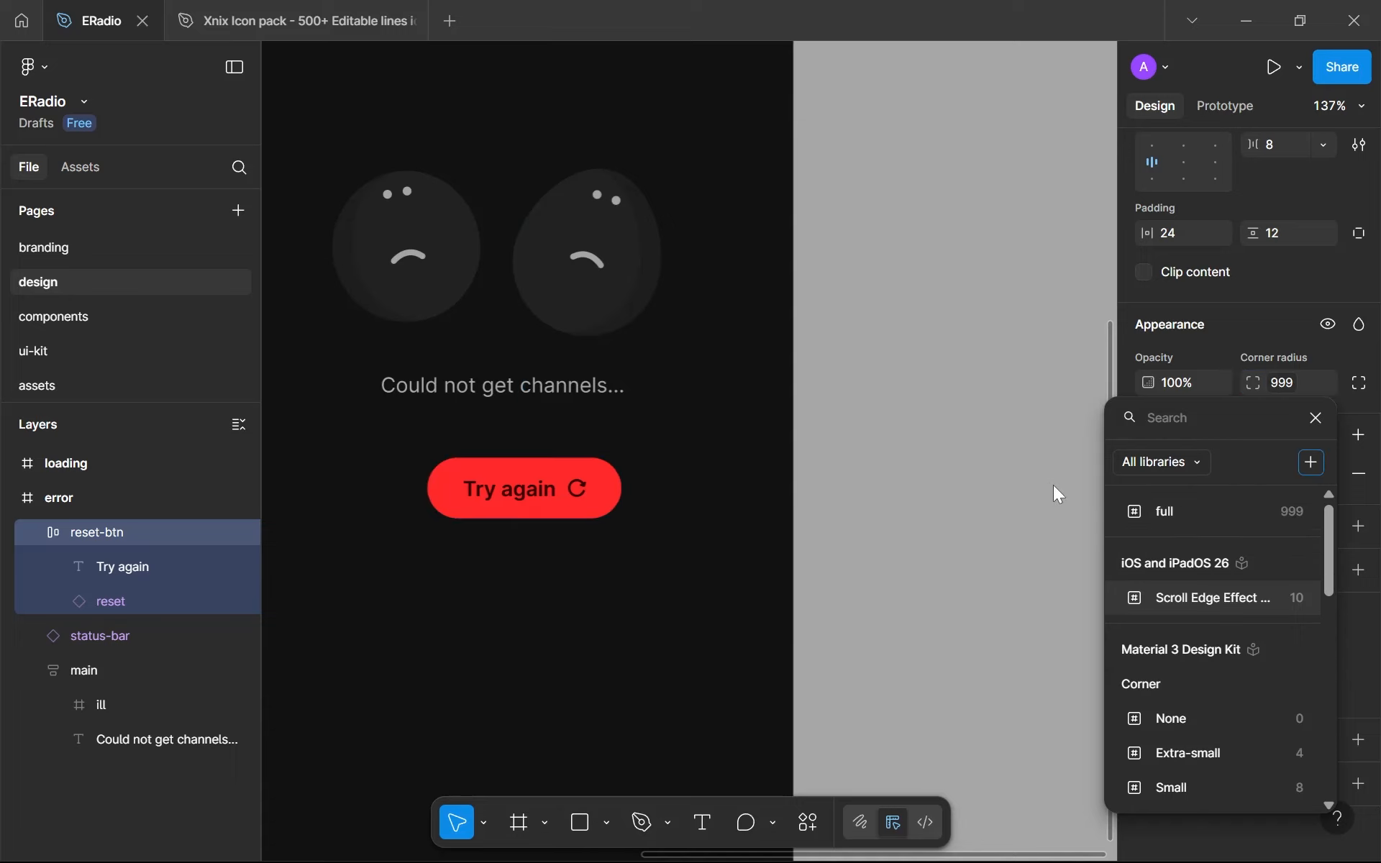
{"action": "scroll", "coordinate": [551, 538], "scroll_direction": "up", "scroll_amount": 3}
{"action": "scroll", "coordinate": [673, 593], "scroll_direction": "down", "scroll_amount": 5}
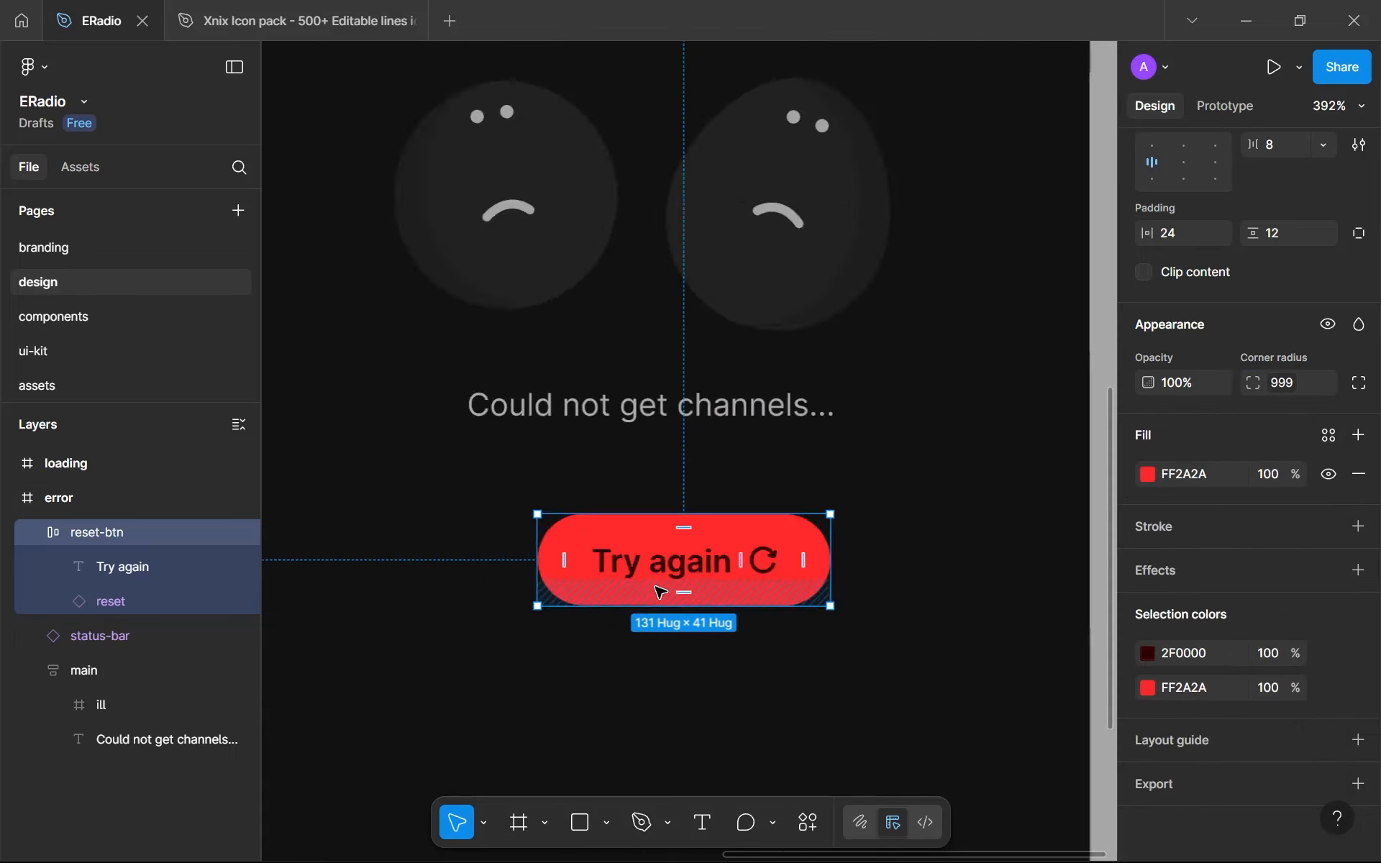
- Examine the Try again button's shape and fill up close and within the error screen
{"action": "left_click", "coordinate": [646, 668]}
{"action": "scroll", "coordinate": [640, 666], "scroll_direction": "down", "scroll_amount": 3}
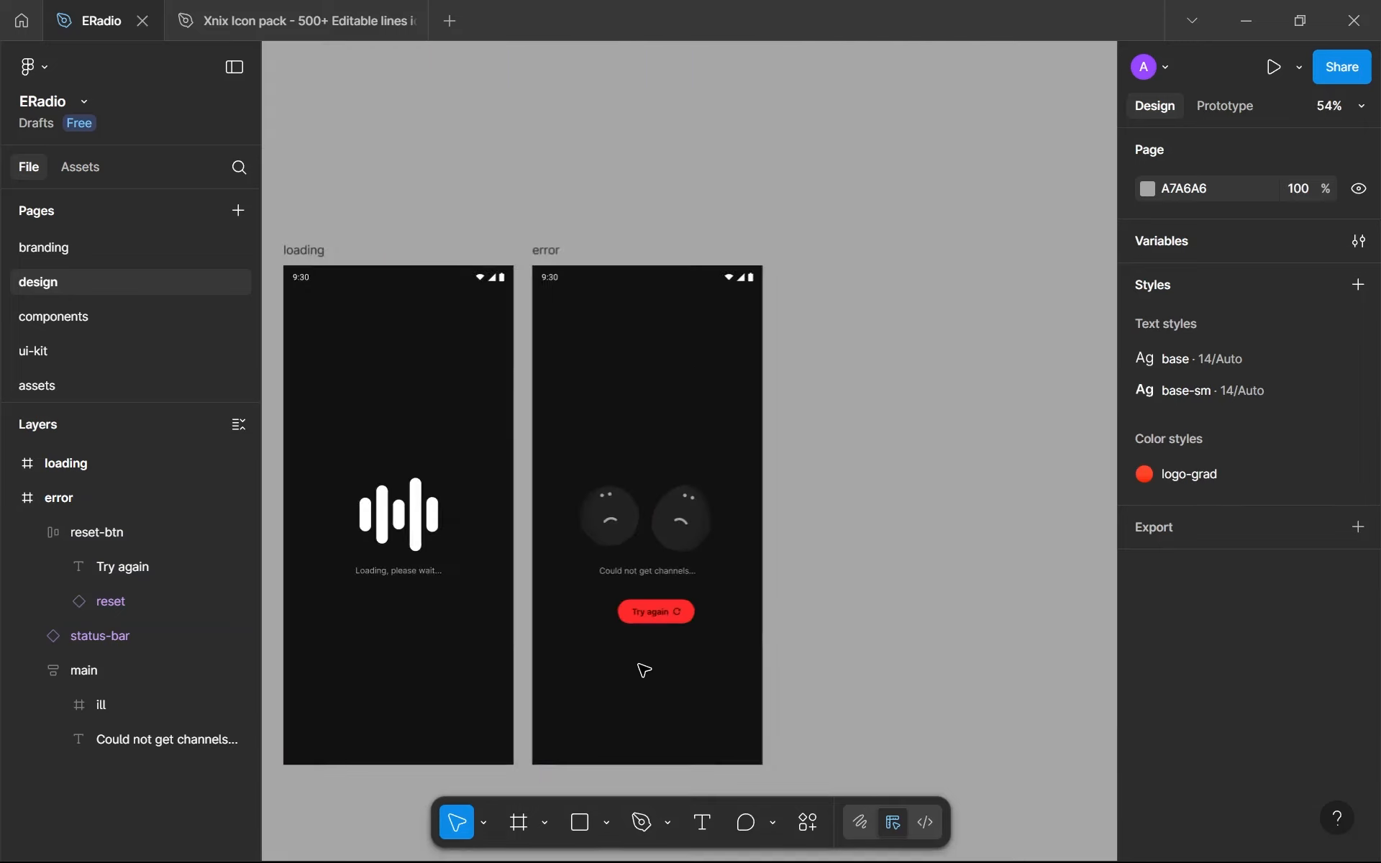
{"action": "scroll", "coordinate": [641, 666], "scroll_direction": "up", "scroll_amount": 4}
{"action": "left_click", "coordinate": [703, 596]}
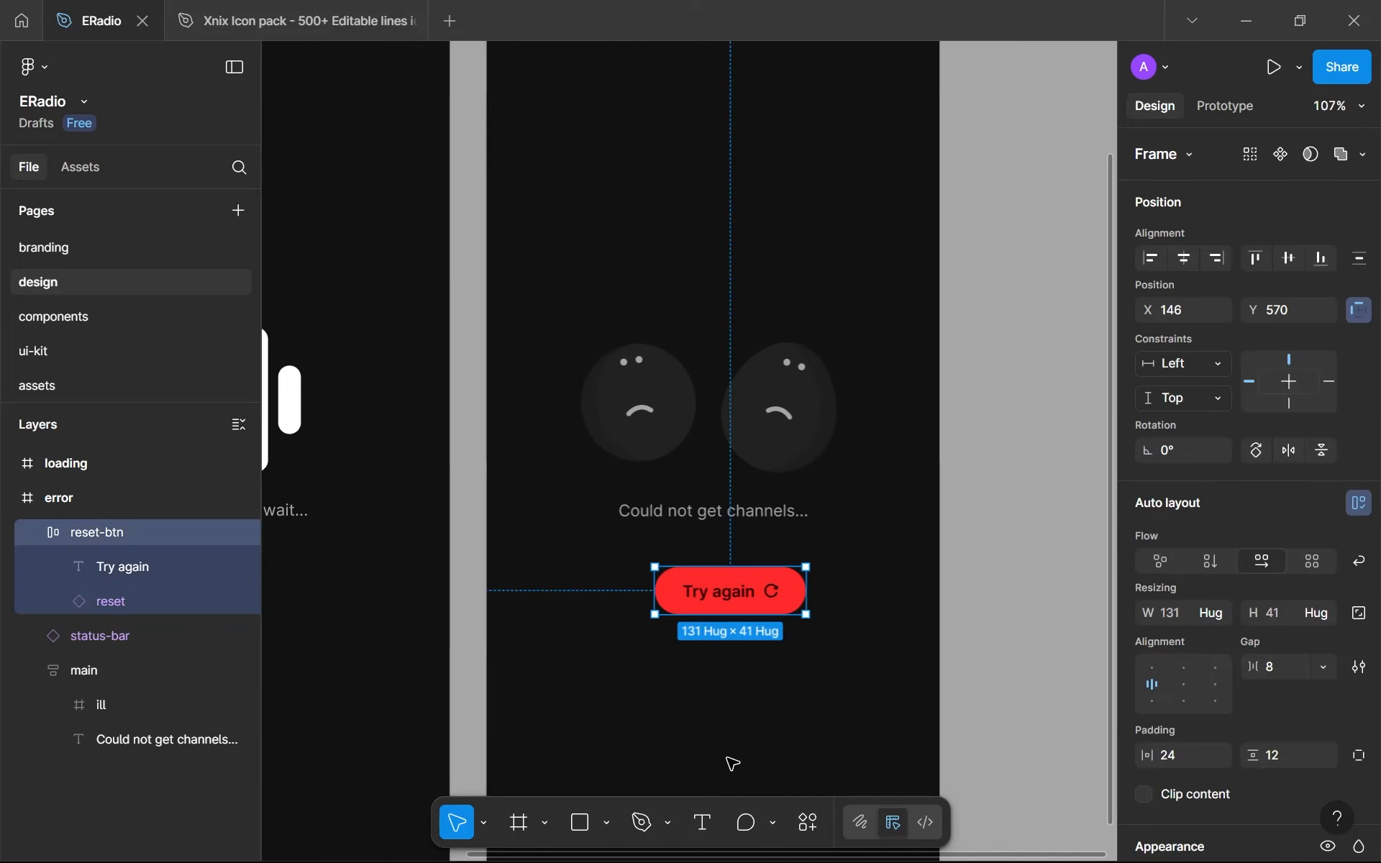
{"action": "scroll", "coordinate": [715, 683], "scroll_direction": "down", "scroll_amount": 2}
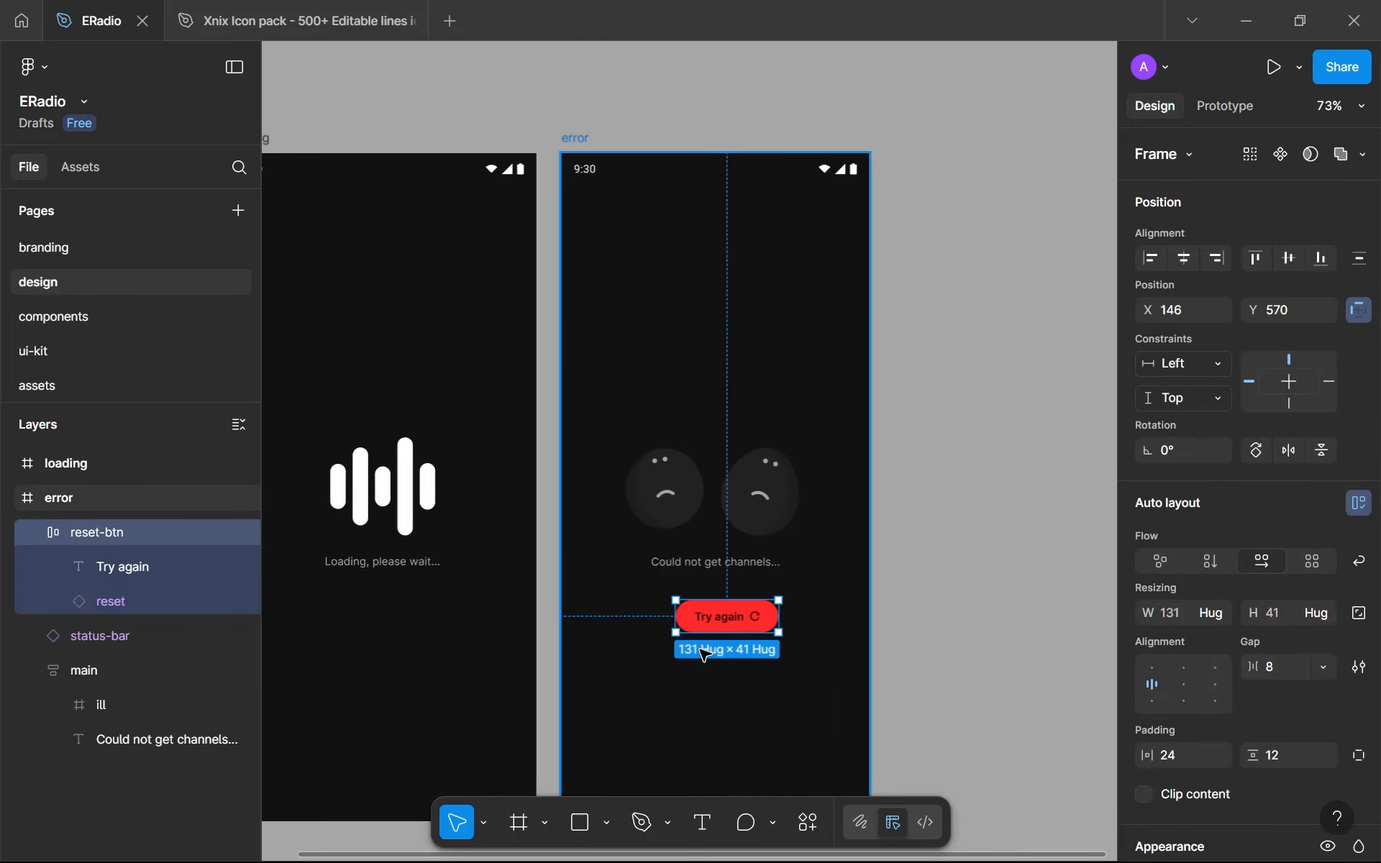
{"action": "scroll", "coordinate": [1289, 676], "scroll_direction": "down", "scroll_amount": 7}
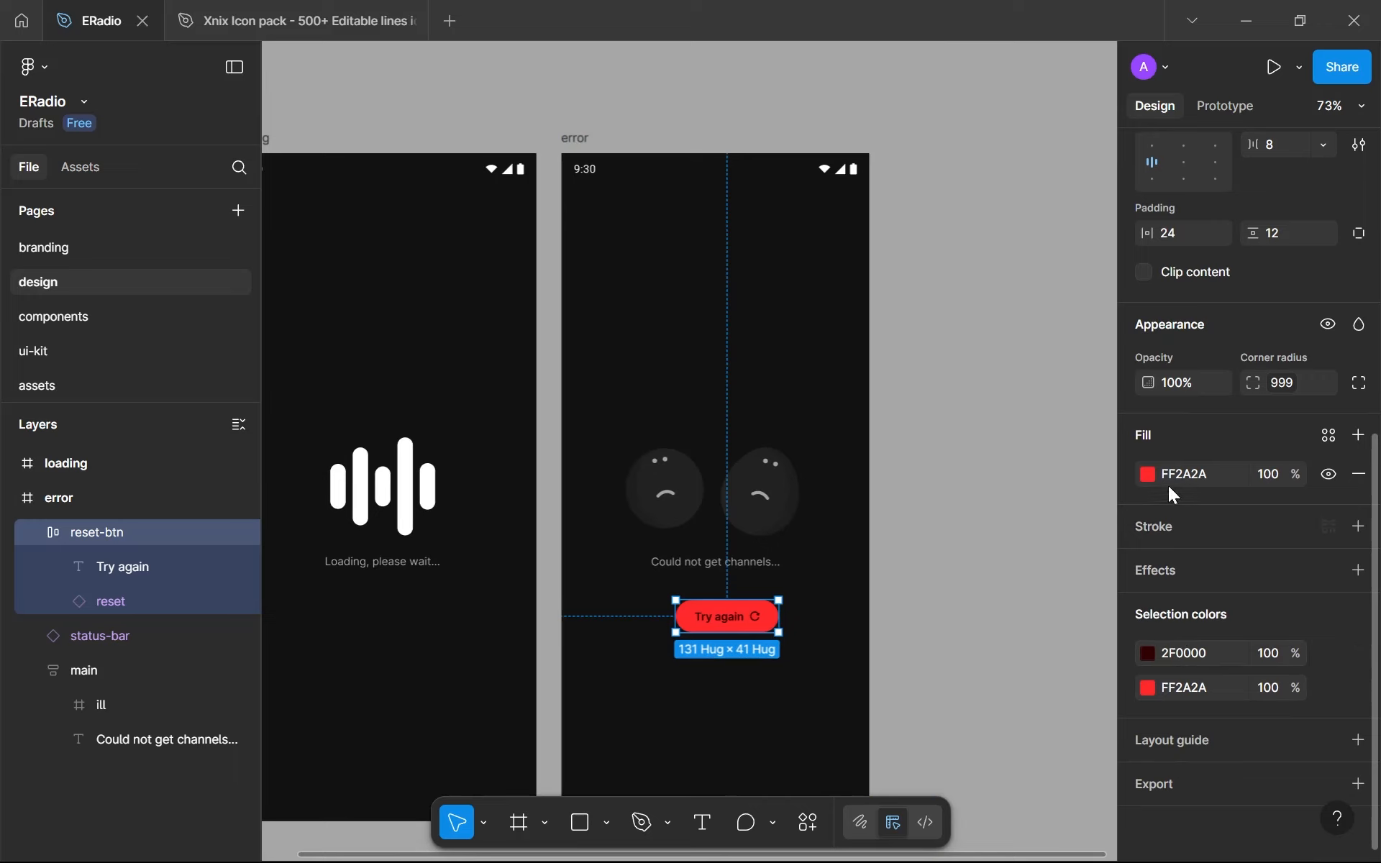
{"action": "left_click", "coordinate": [1149, 475]}
{"action": "left_click", "coordinate": [1147, 474]}
{"action": "left_click", "coordinate": [832, 626]}
{"action": "scroll", "coordinate": [766, 658], "scroll_direction": "up", "scroll_amount": 3}
{"action": "left_click_drag", "start_coordinate": [766, 658], "coordinate": [822, 693]}
{"action": "left_click", "coordinate": [730, 610]}
{"action": "scroll", "coordinate": [730, 610], "scroll_direction": "up", "scroll_amount": 5}
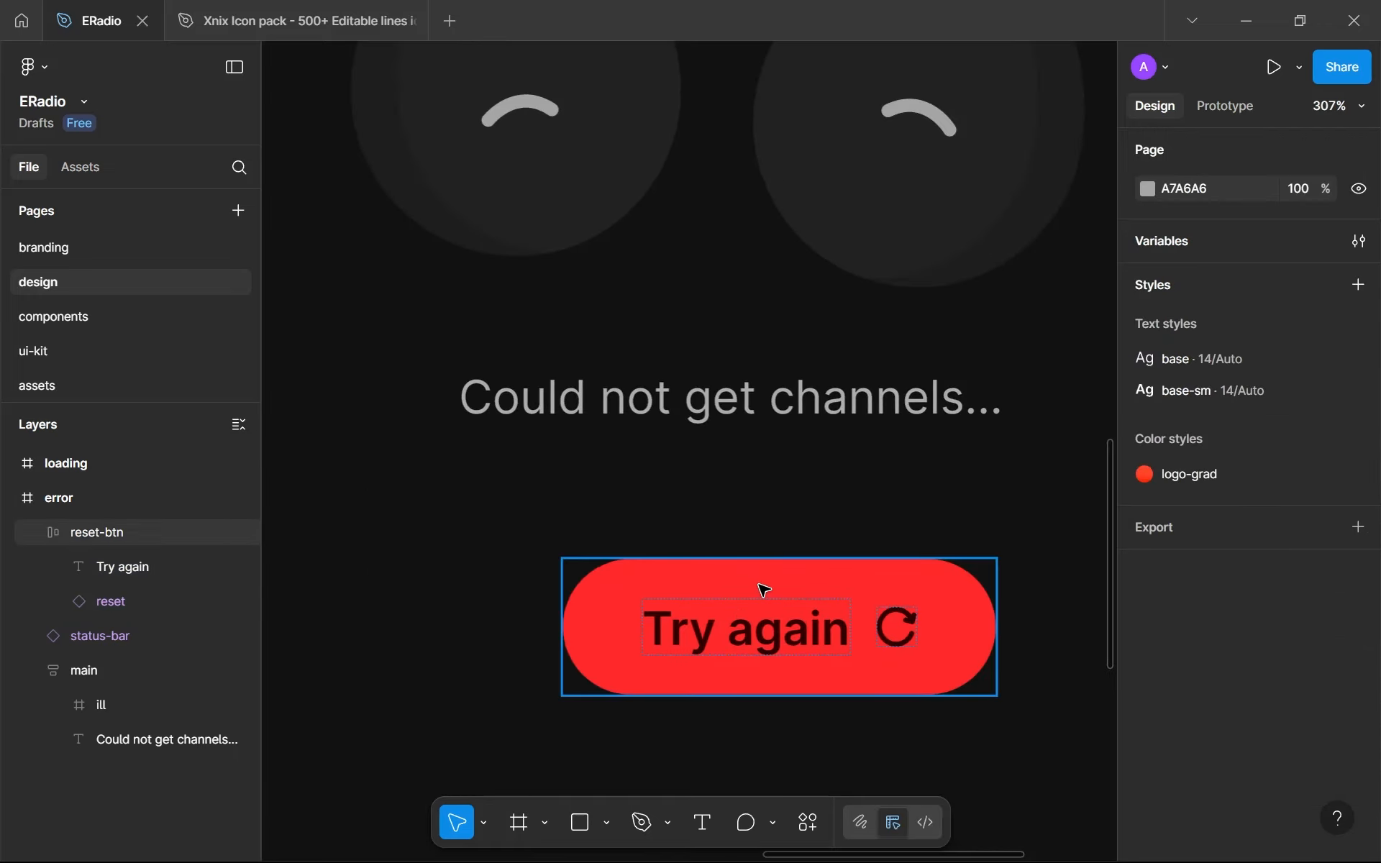
{"action": "left_click", "coordinate": [719, 576]}
{"action": "left_click", "coordinate": [726, 511]}
- Cut the Try again button out of the error frame and switch to the components page
{"action": "left_click", "coordinate": [712, 596]}
{"action": "scroll", "coordinate": [740, 675], "scroll_direction": "down", "scroll_amount": 1}
{"action": "scroll", "coordinate": [746, 680], "scroll_direction": "down", "scroll_amount": 10}
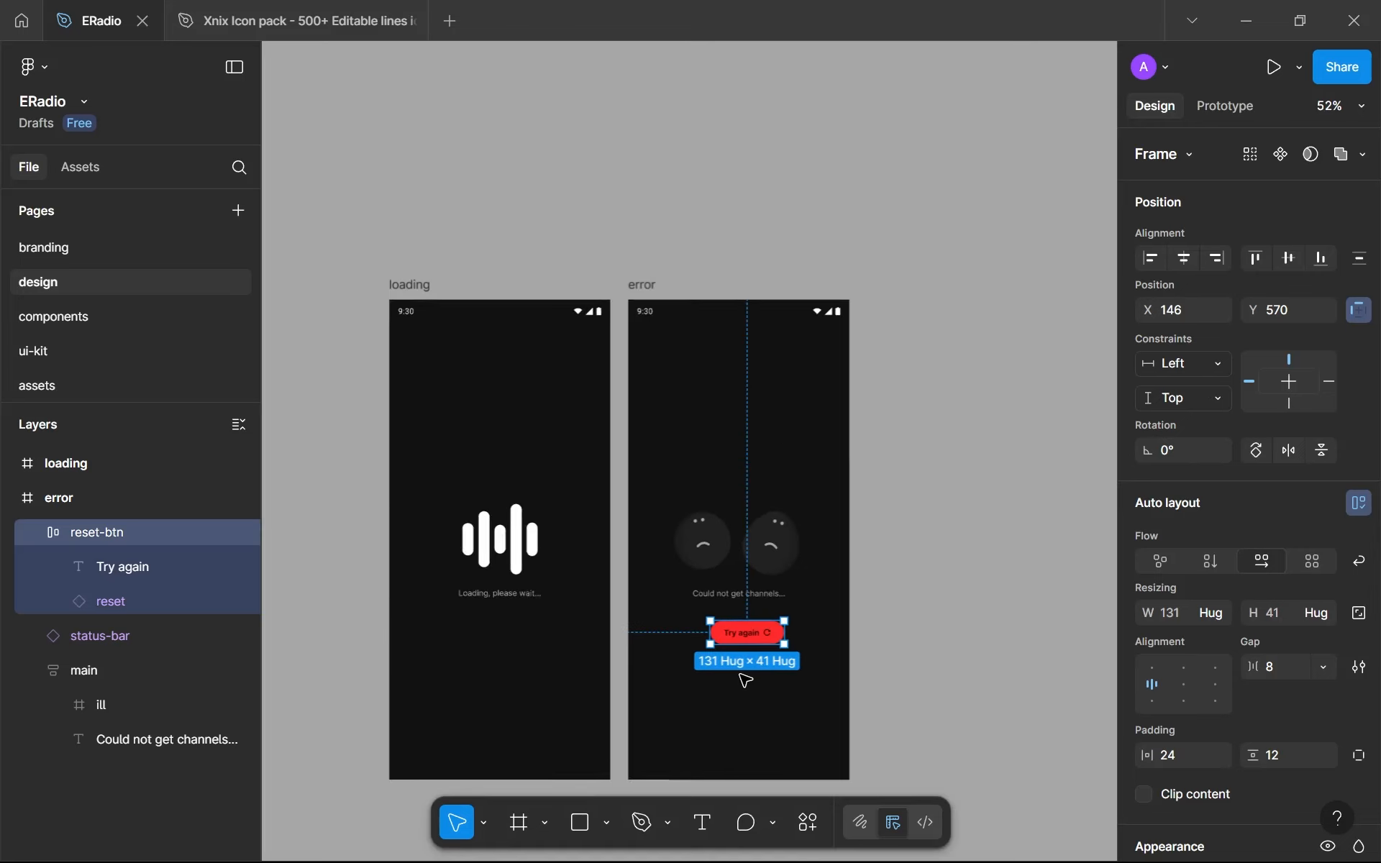
{"action": "key", "text": "Delete"}
{"action": "left_click", "coordinate": [102, 320]}
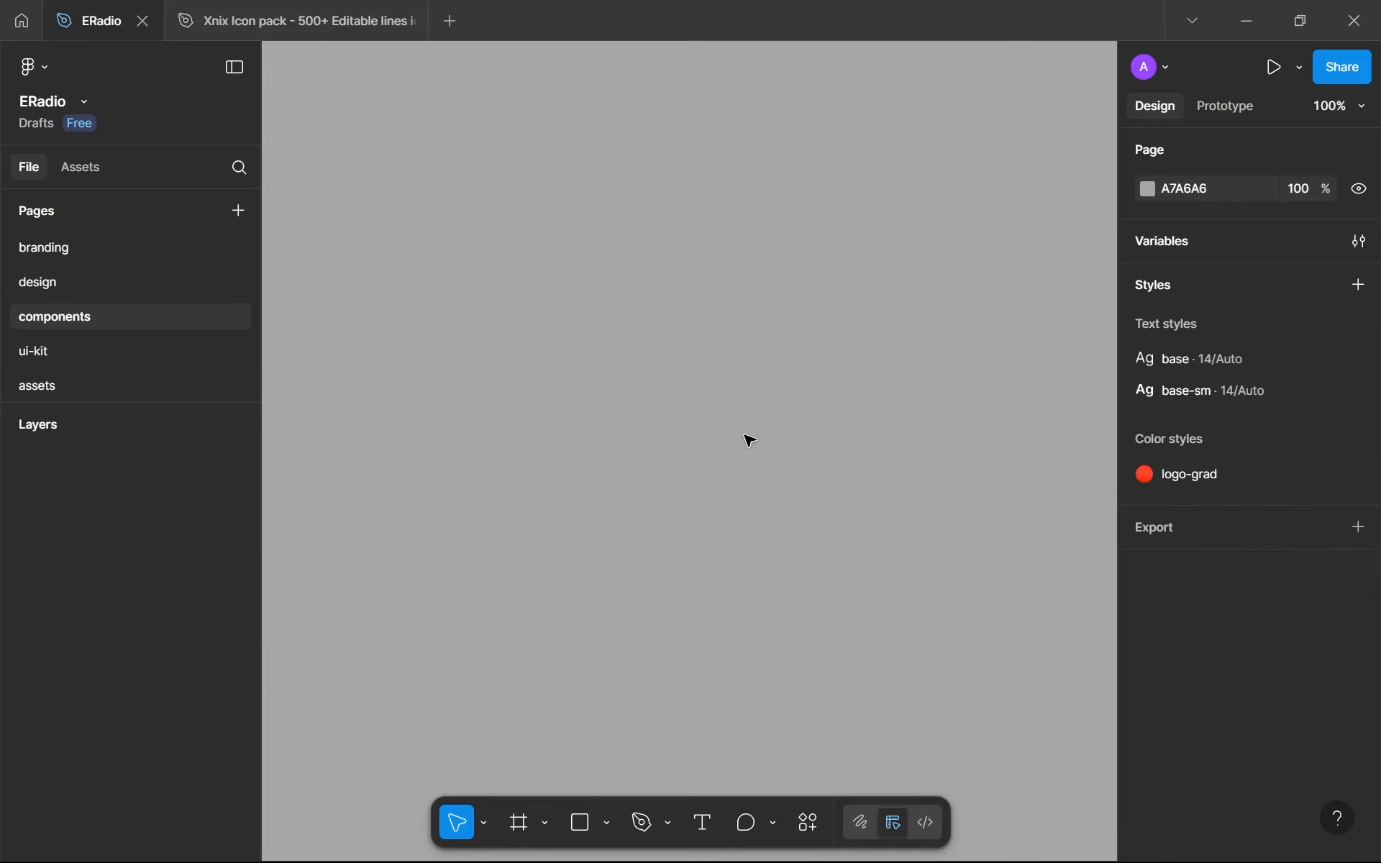
- Draw a frame about 362 × 341 on the empty components page and name it btns
{"action": "key", "text": "f"}
{"action": "left_click_drag", "start_coordinate": [407, 238], "coordinate": [797, 607]}
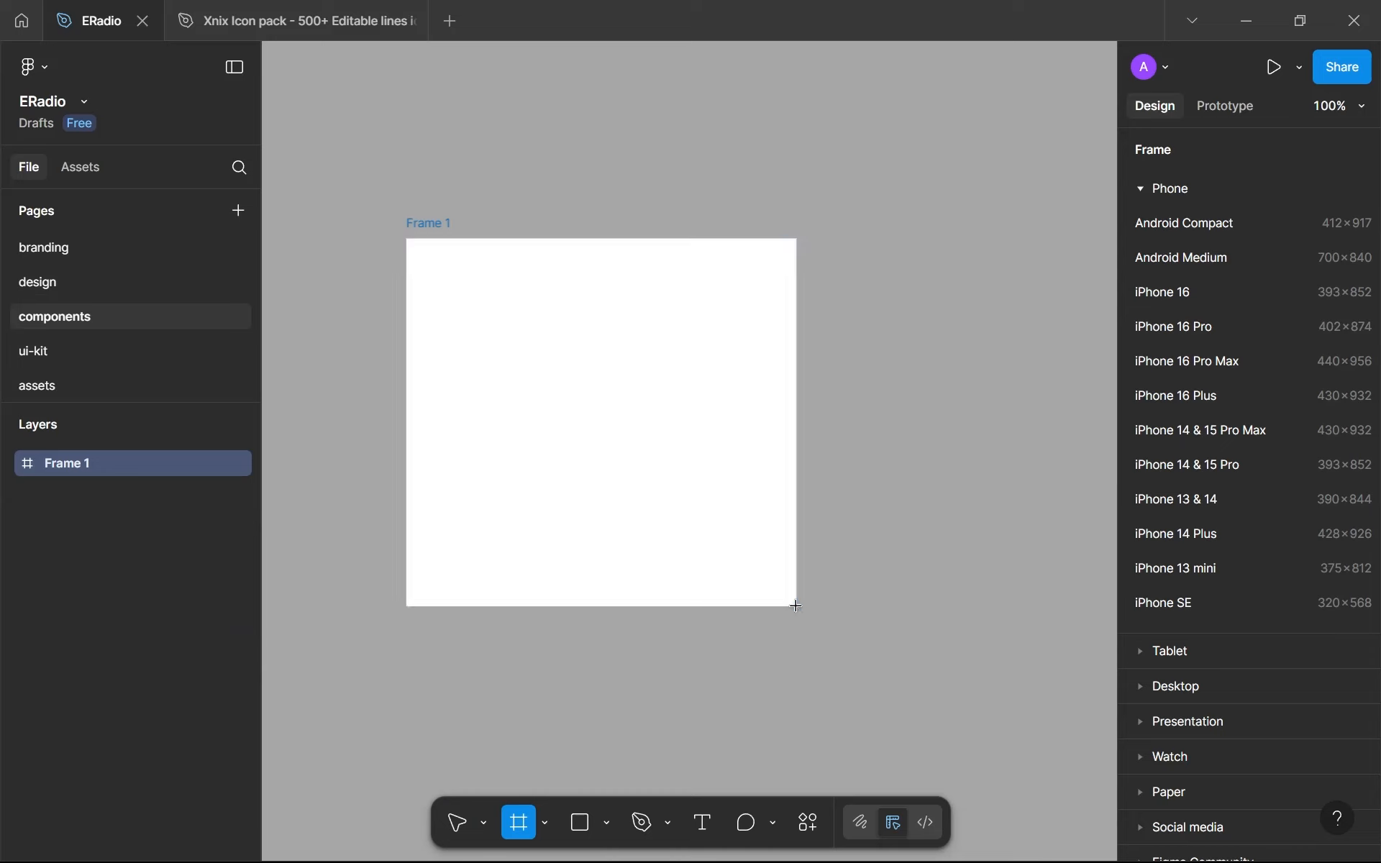
{"action": "double_click", "coordinate": [428, 223]}
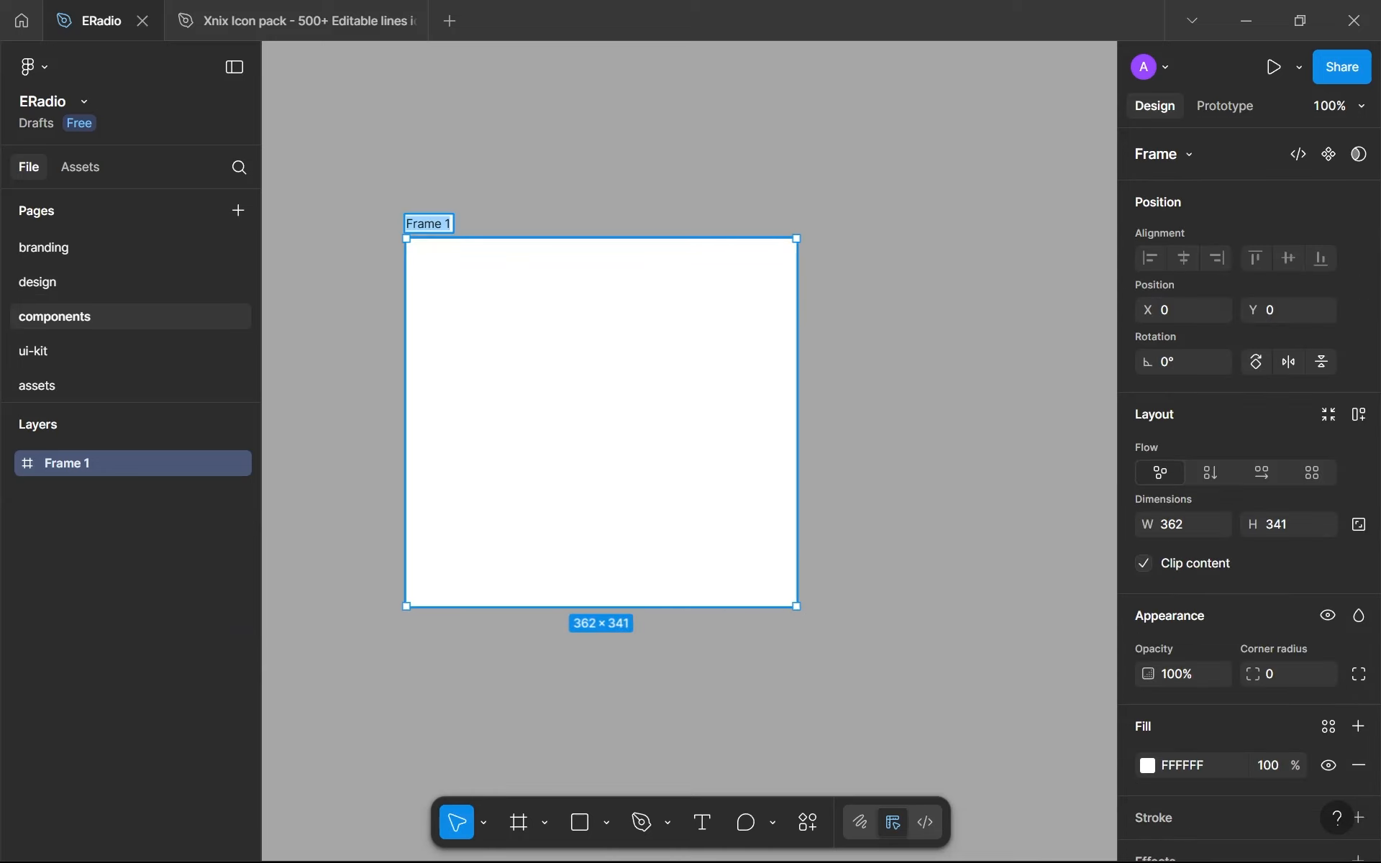
{"action": "type", "text": "btns"}
{"action": "key", "text": "Return"}
- Fill the btns frame with the gray-100 library colour and paste the Try again button into it
{"action": "left_click_drag", "start_coordinate": [372, 164], "coordinate": [417, 228]}
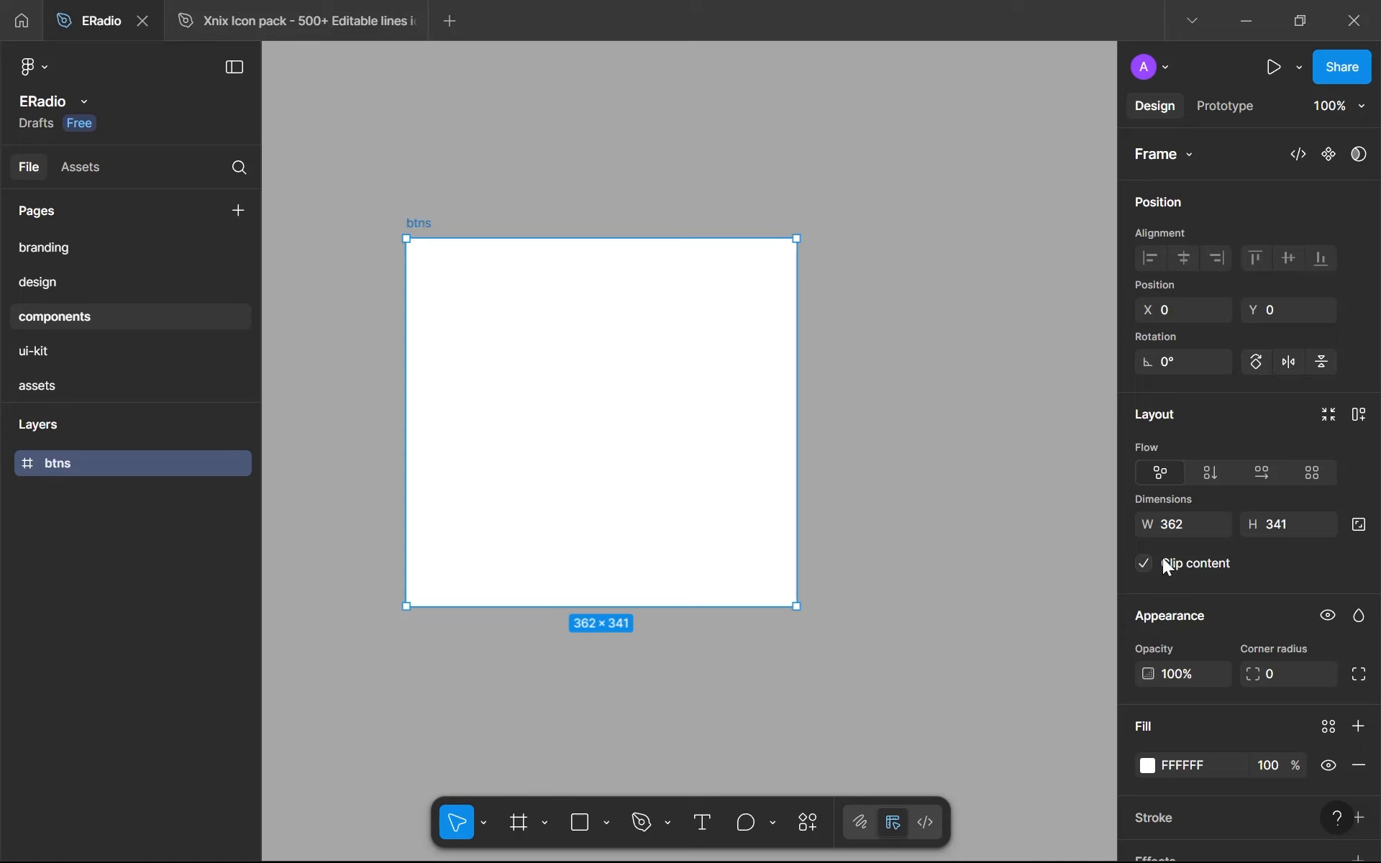
{"action": "left_click", "coordinate": [1331, 729]}
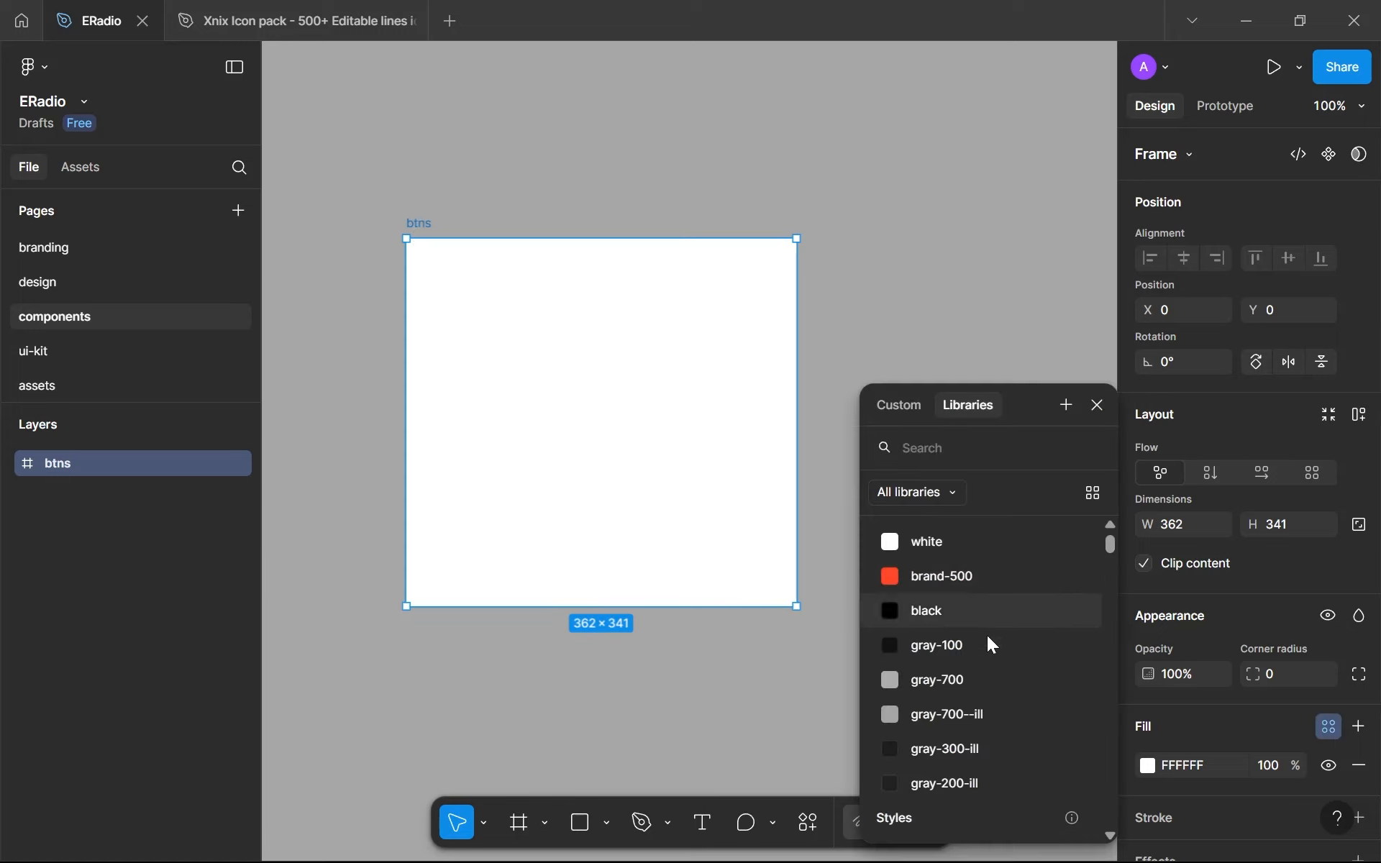
{"action": "left_click", "coordinate": [968, 653]}
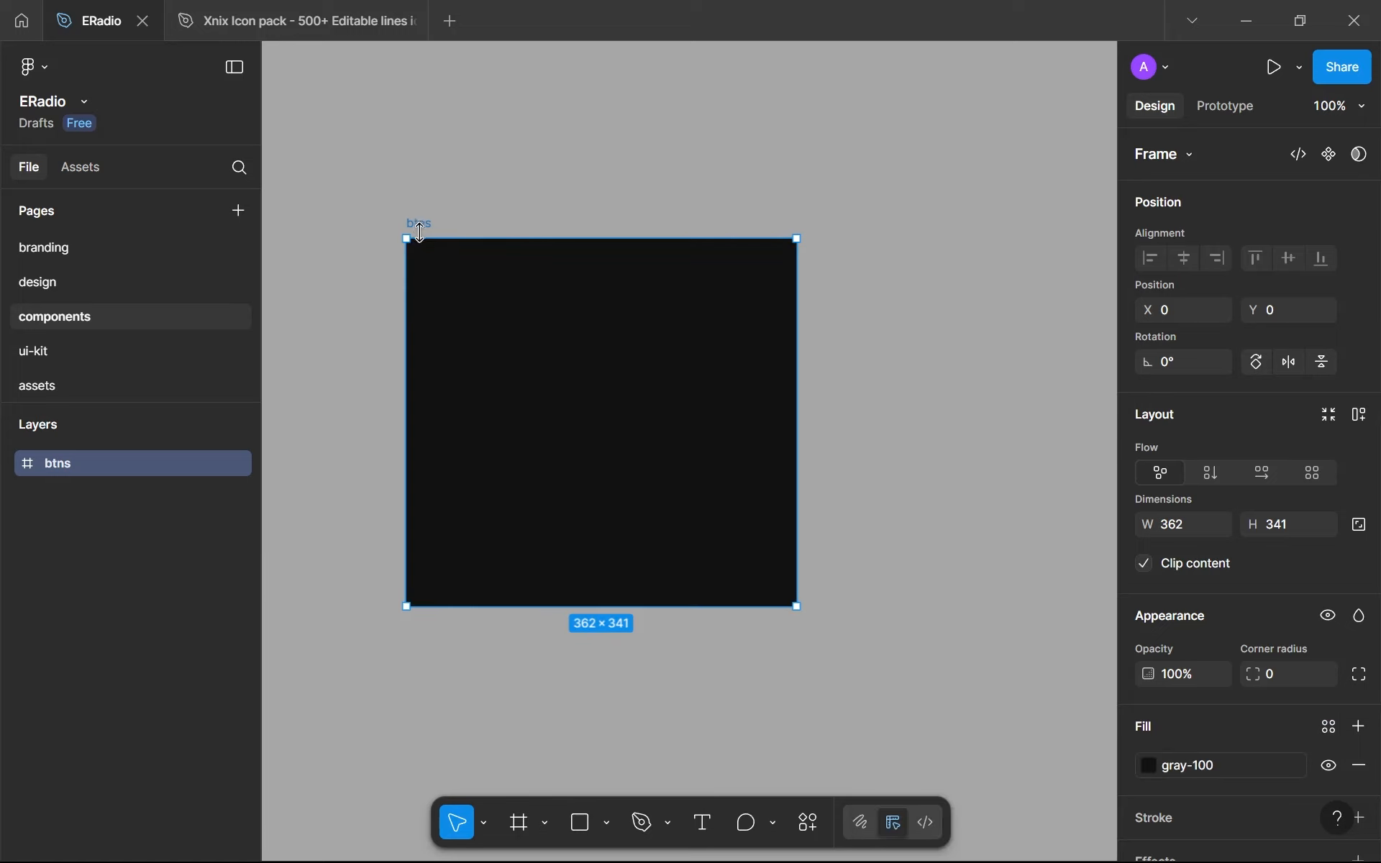
{"action": "key", "text": "ctrl+v"}
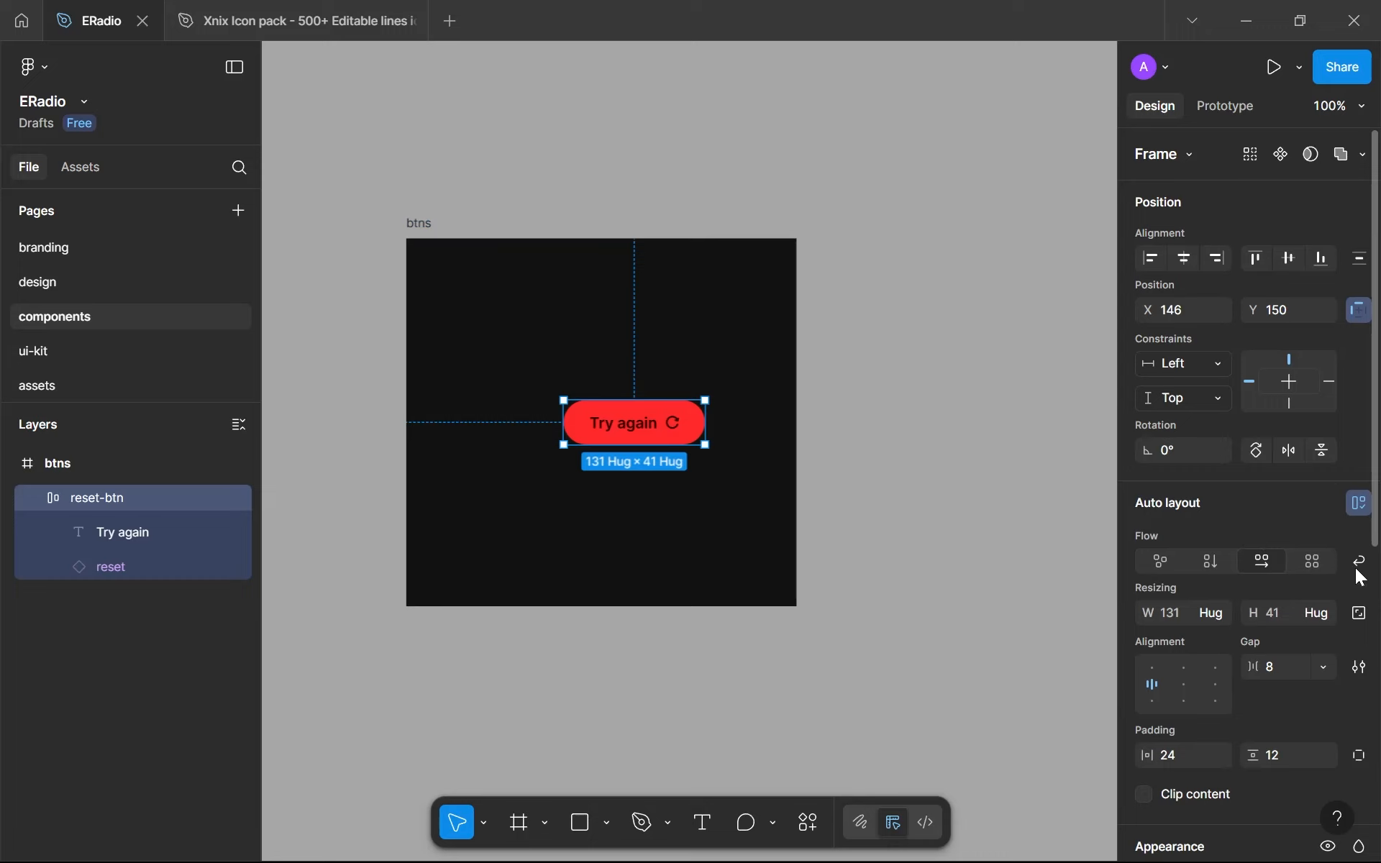
- Add vertical auto layout to the btns frame with a gap of 32 and 64 padding on all sides
{"action": "left_click", "coordinate": [419, 245]}
{"action": "left_click", "coordinate": [413, 226]}
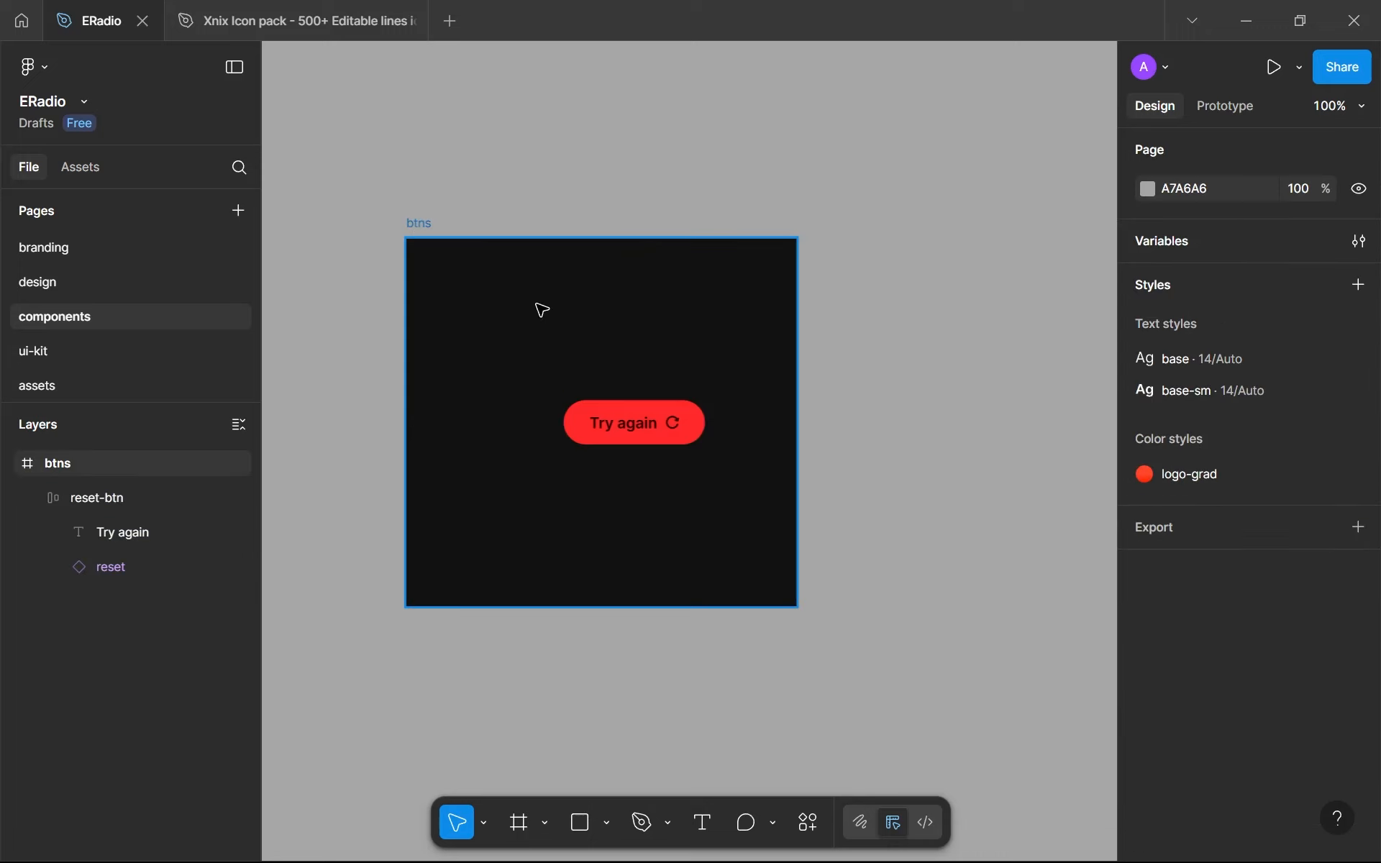
{"action": "left_click", "coordinate": [1357, 424]}
{"action": "left_click", "coordinate": [1280, 580]}
{"action": "left_click", "coordinate": [1193, 673]}
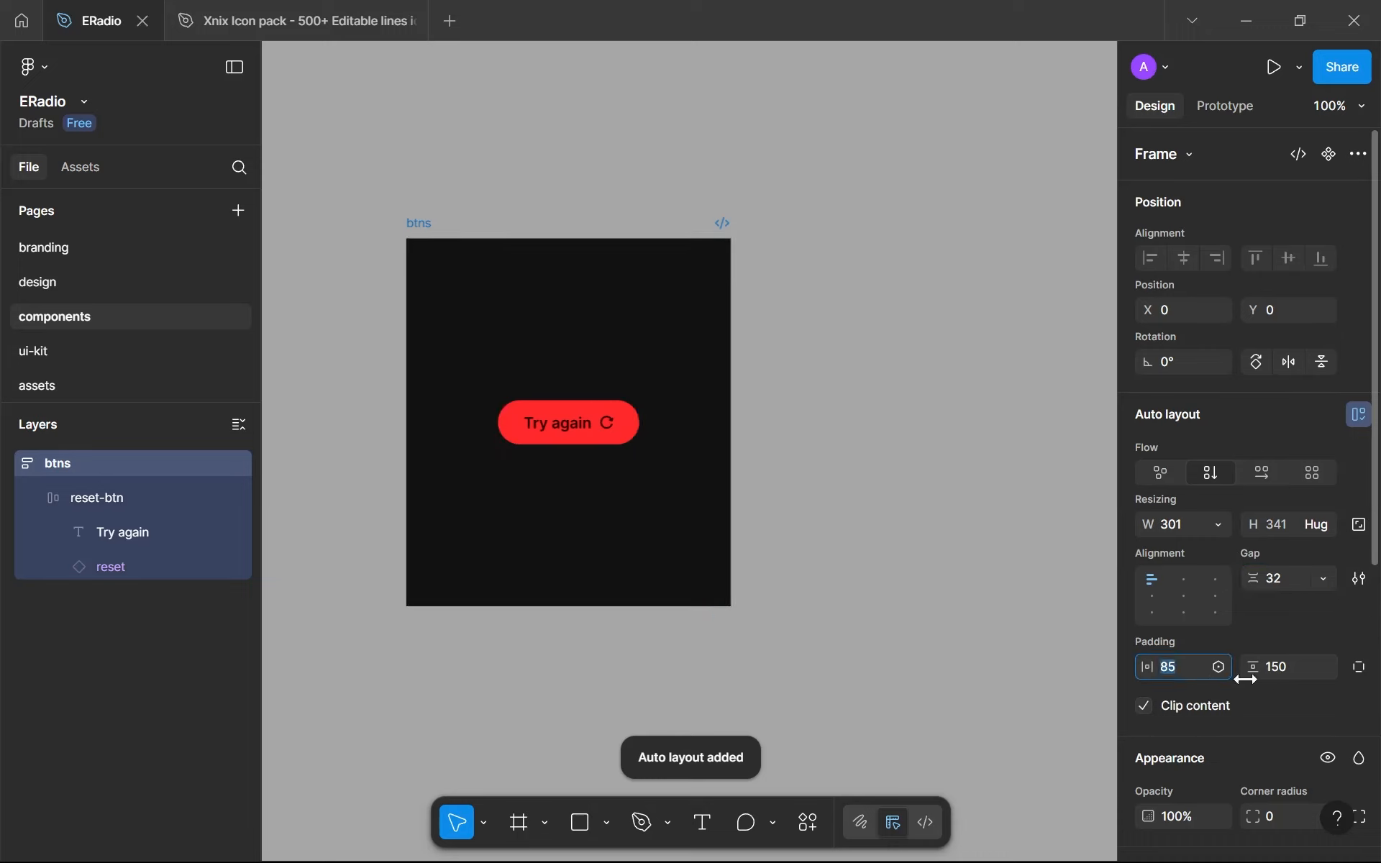
{"action": "type", "text": "64"}
- Set the widths of both the btns frame and the reset-btn inside it to hug contents
{"action": "left_click", "coordinate": [1217, 531]}
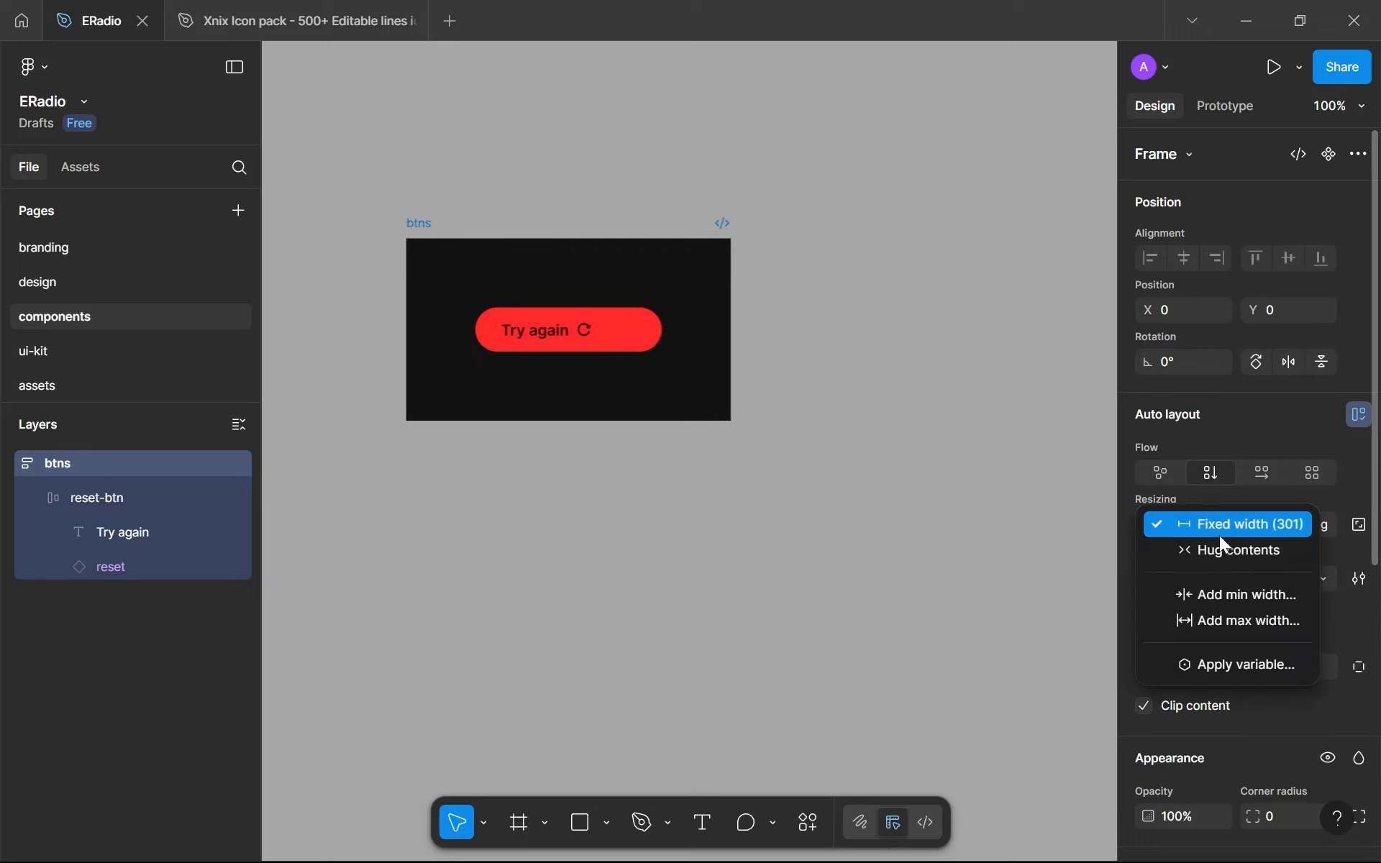
{"action": "left_click", "coordinate": [1209, 552]}
{"action": "key", "text": "Return"}
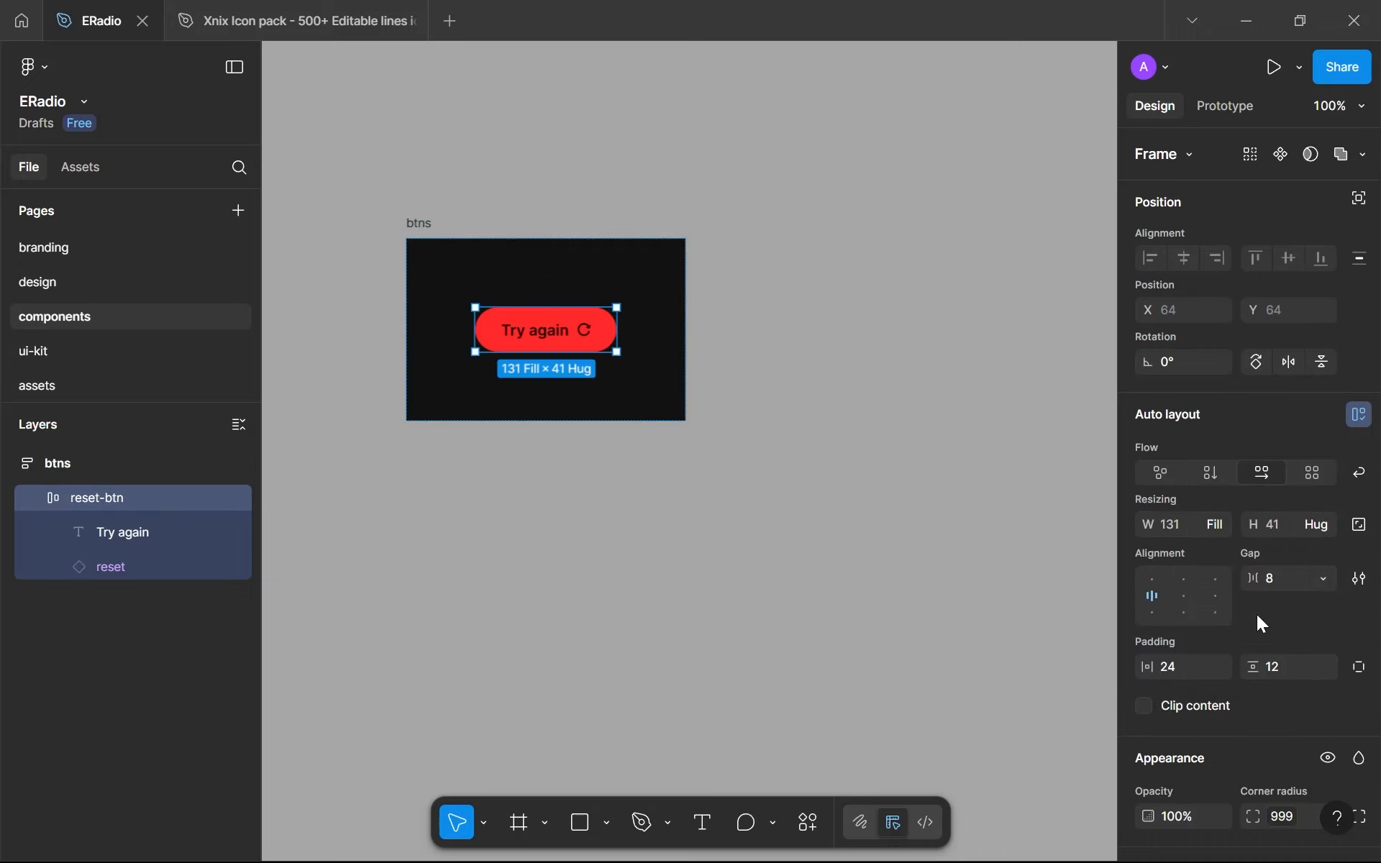
{"action": "left_click", "coordinate": [1326, 524]}
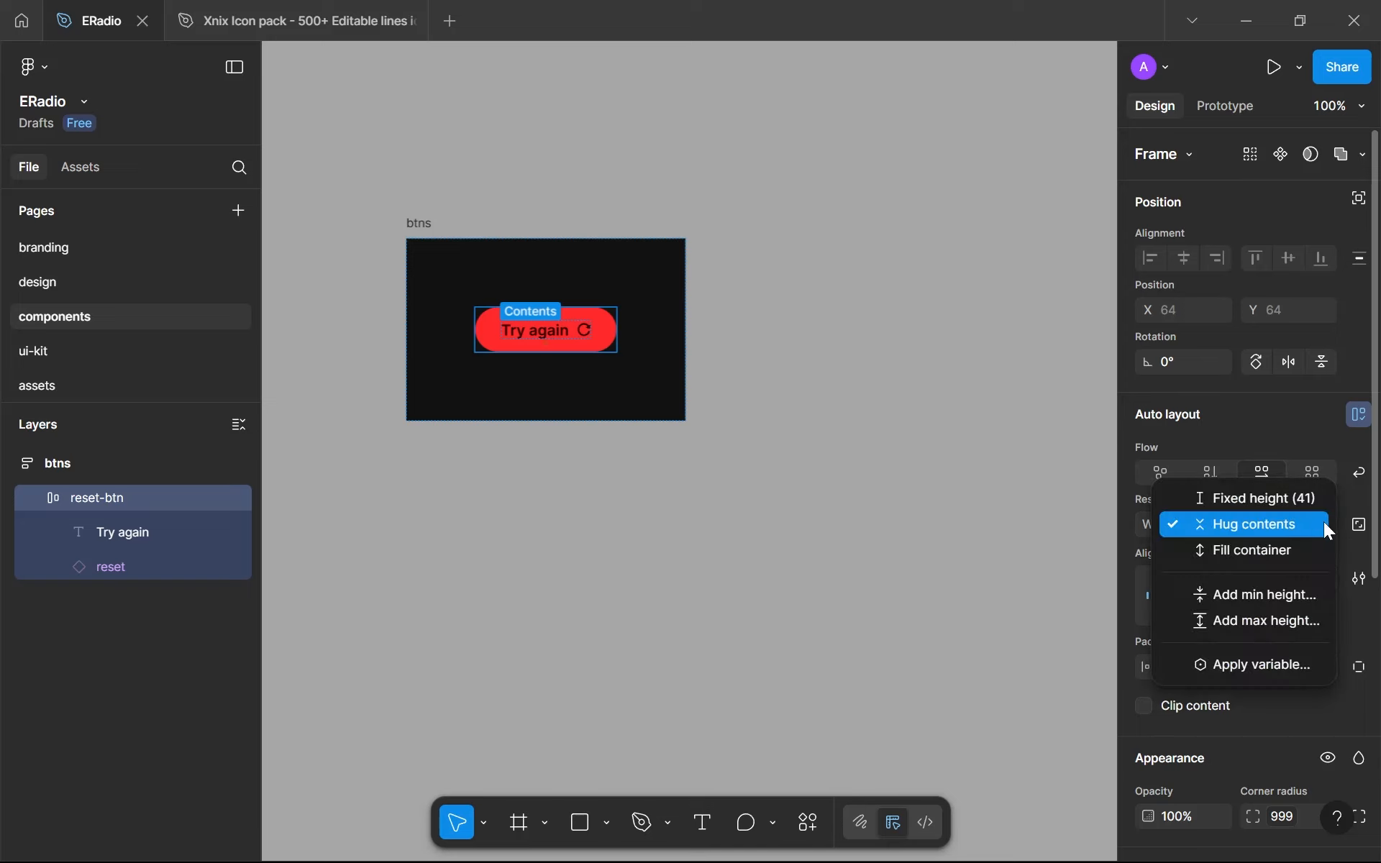
{"action": "left_click", "coordinate": [1301, 524]}
{"action": "left_click", "coordinate": [1220, 533]}
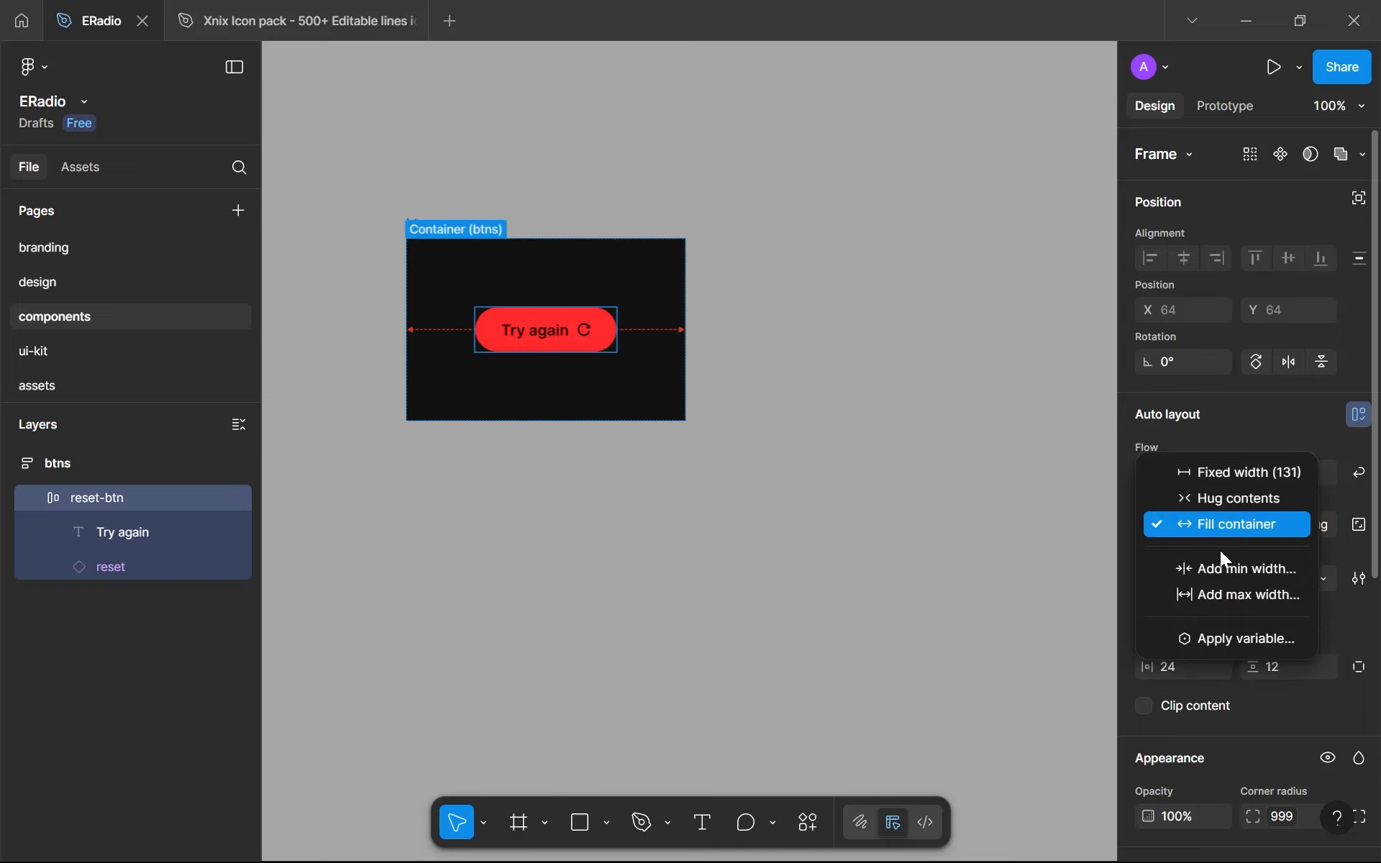
{"action": "left_click", "coordinate": [1203, 497]}
- Create a colour variable named danger-500 from the reset-btn's FF2A2A red
{"action": "left_click", "coordinate": [544, 408]}
{"action": "scroll", "coordinate": [544, 409], "scroll_direction": "up", "scroll_amount": 5}
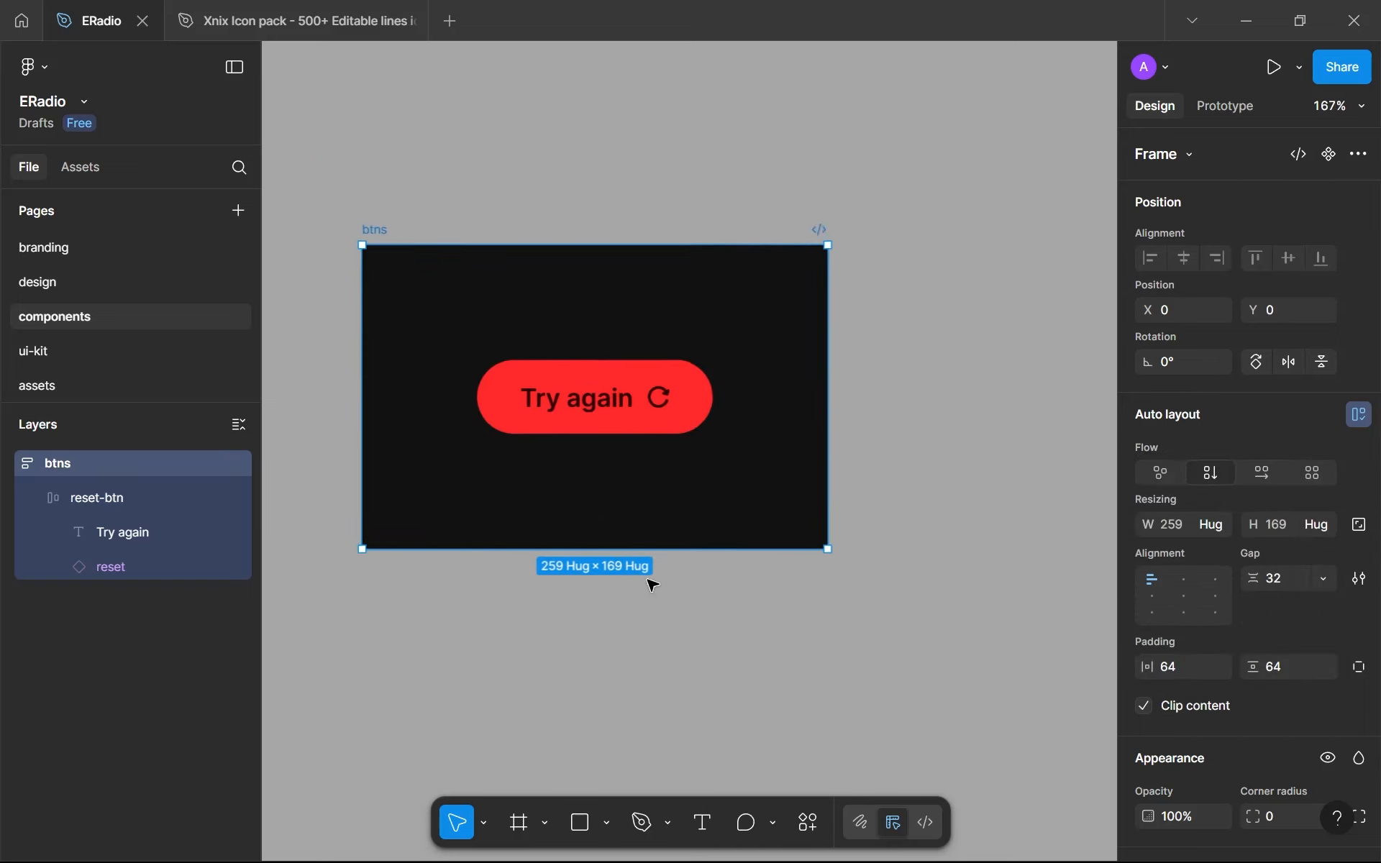
{"action": "scroll", "coordinate": [640, 571], "scroll_direction": "down", "scroll_amount": 2}
{"action": "left_click", "coordinate": [648, 403]}
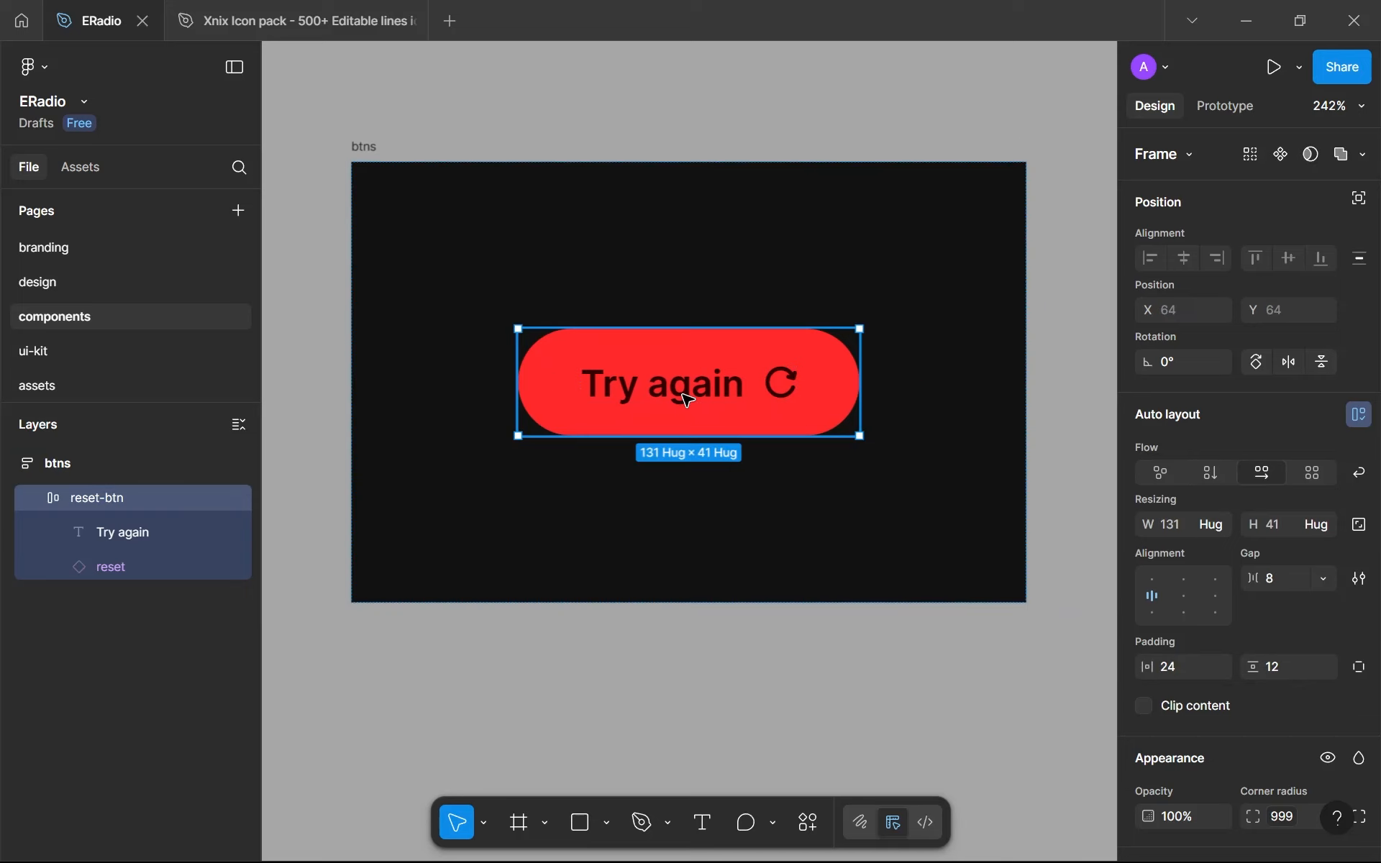
{"action": "scroll", "coordinate": [1289, 479], "scroll_direction": "down", "scroll_amount": 5}
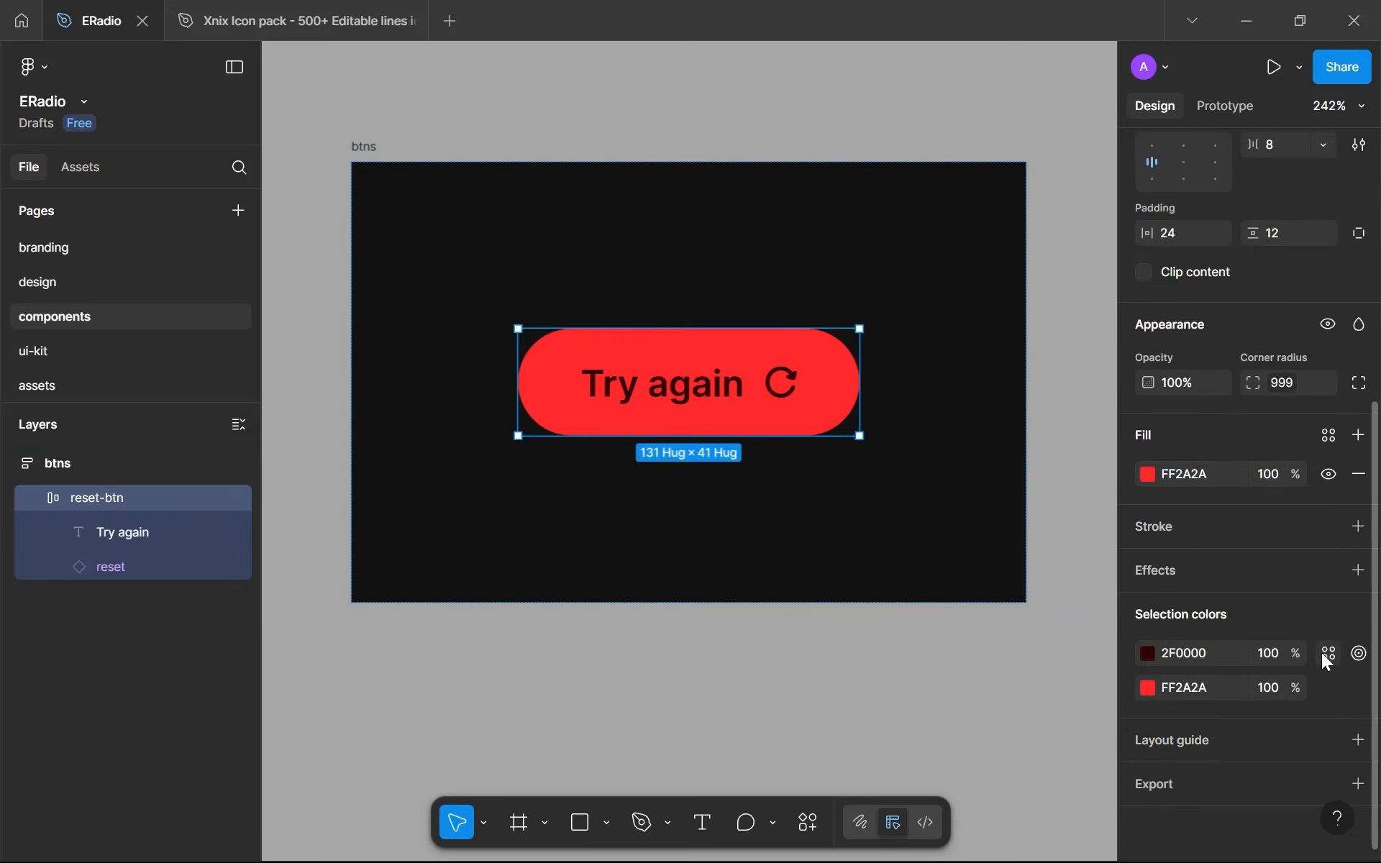
{"action": "left_click", "coordinate": [1319, 651]}
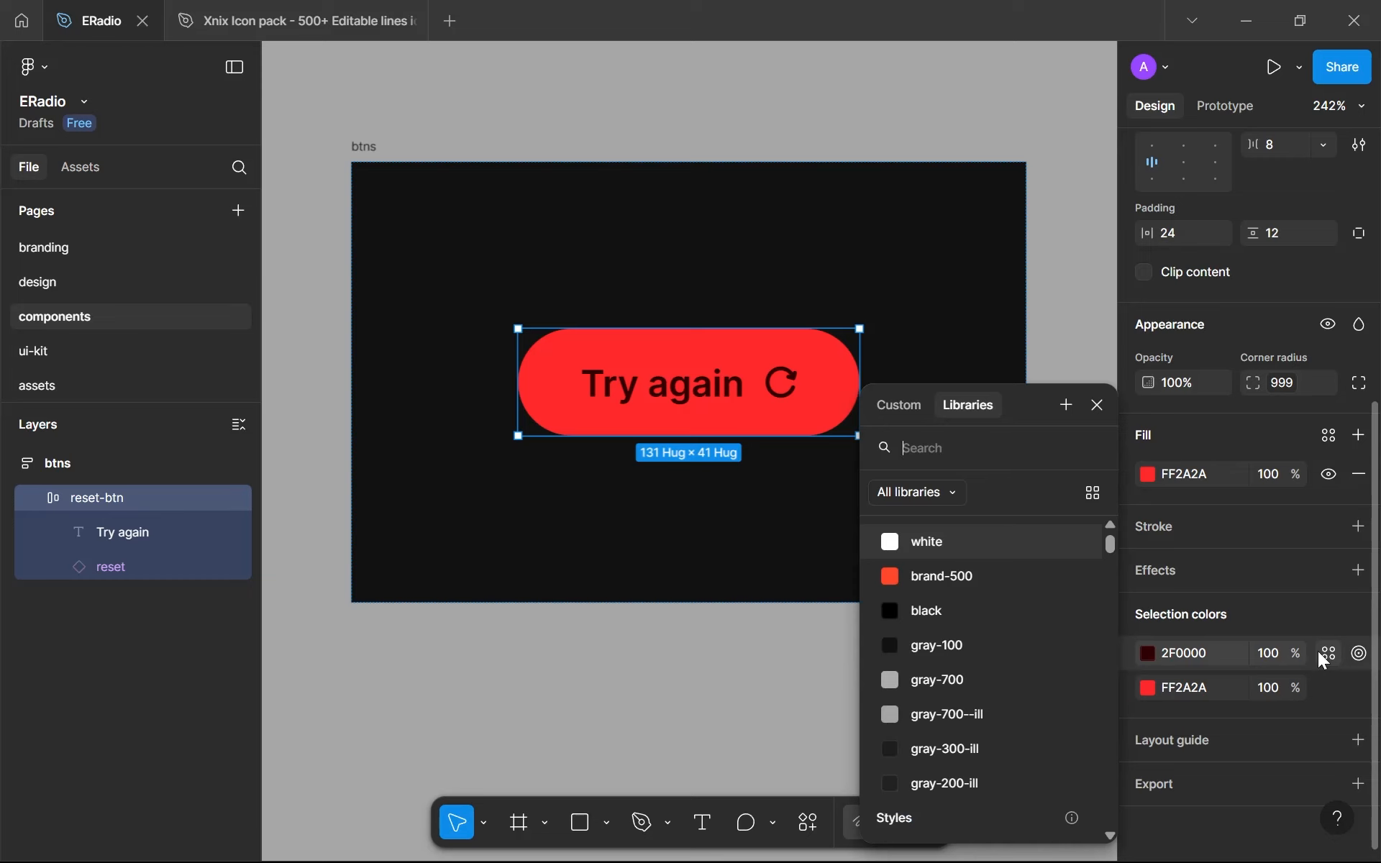
{"action": "left_click", "coordinate": [1148, 688]}
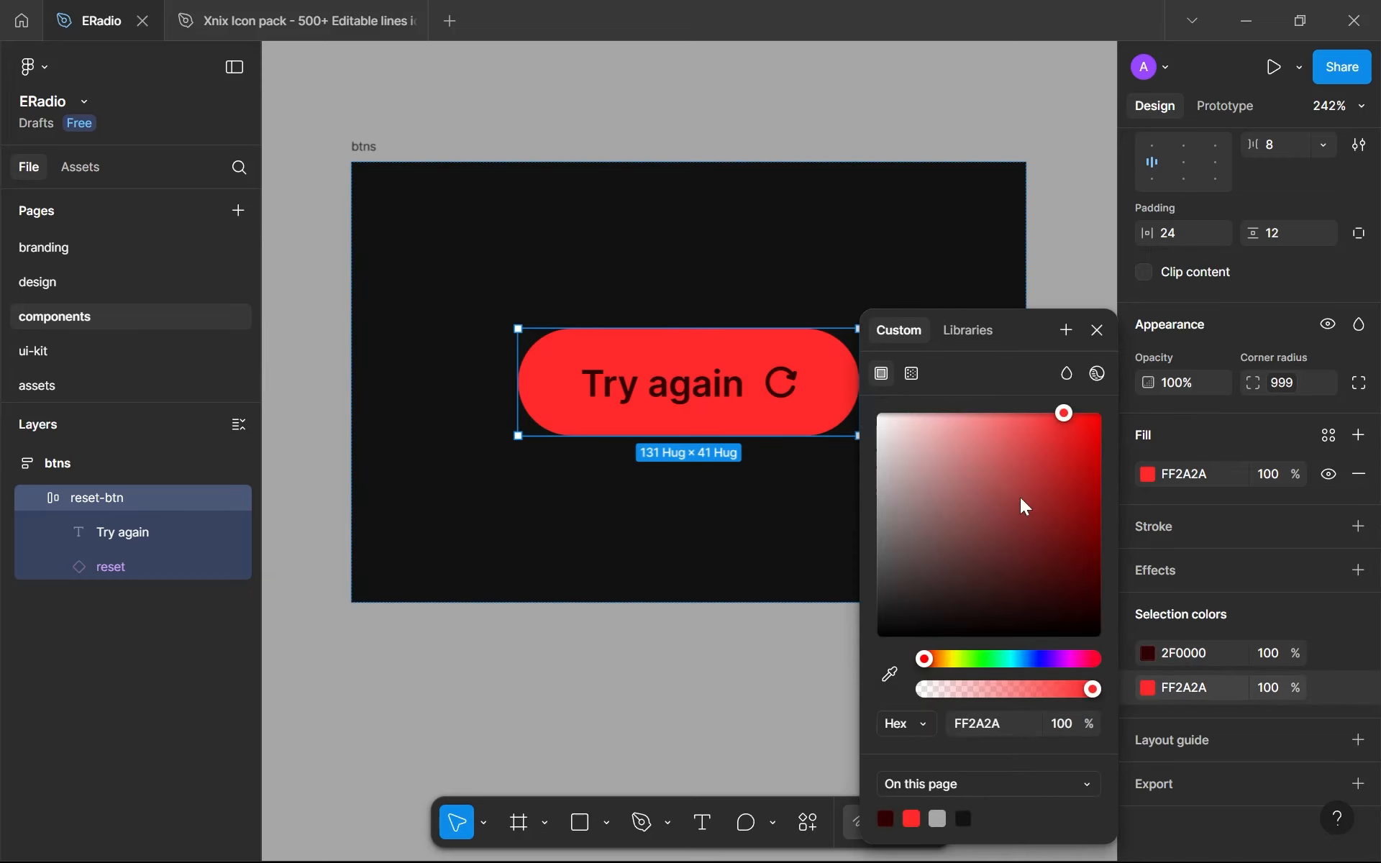
{"action": "left_click", "coordinate": [1331, 651]}
{"action": "left_click", "coordinate": [1331, 692]}
{"action": "left_click", "coordinate": [1069, 405]}
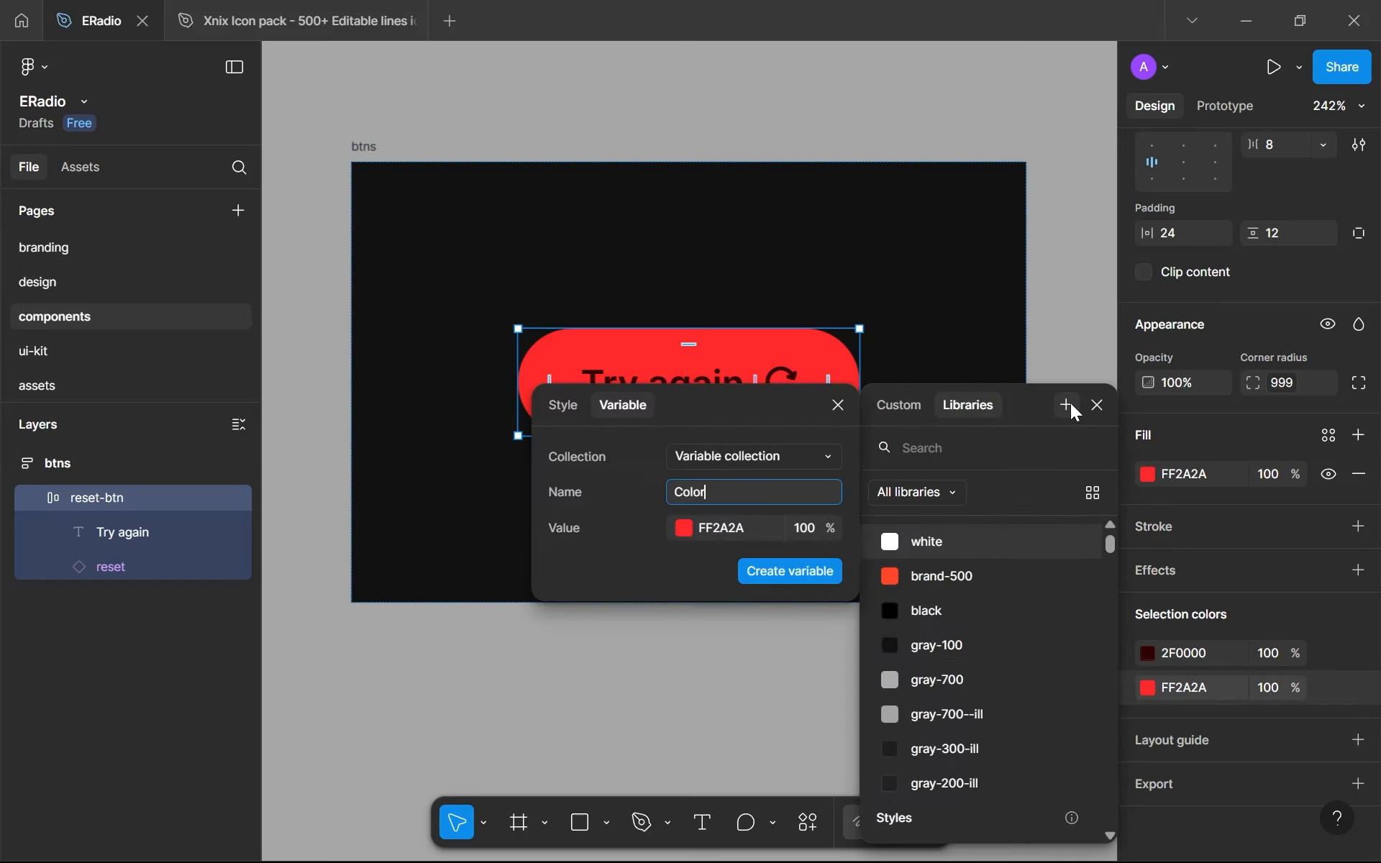
{"action": "key", "text": "ctrl+a"}
{"action": "type", "text": "d"}
{"action": "key", "text": "Return"}
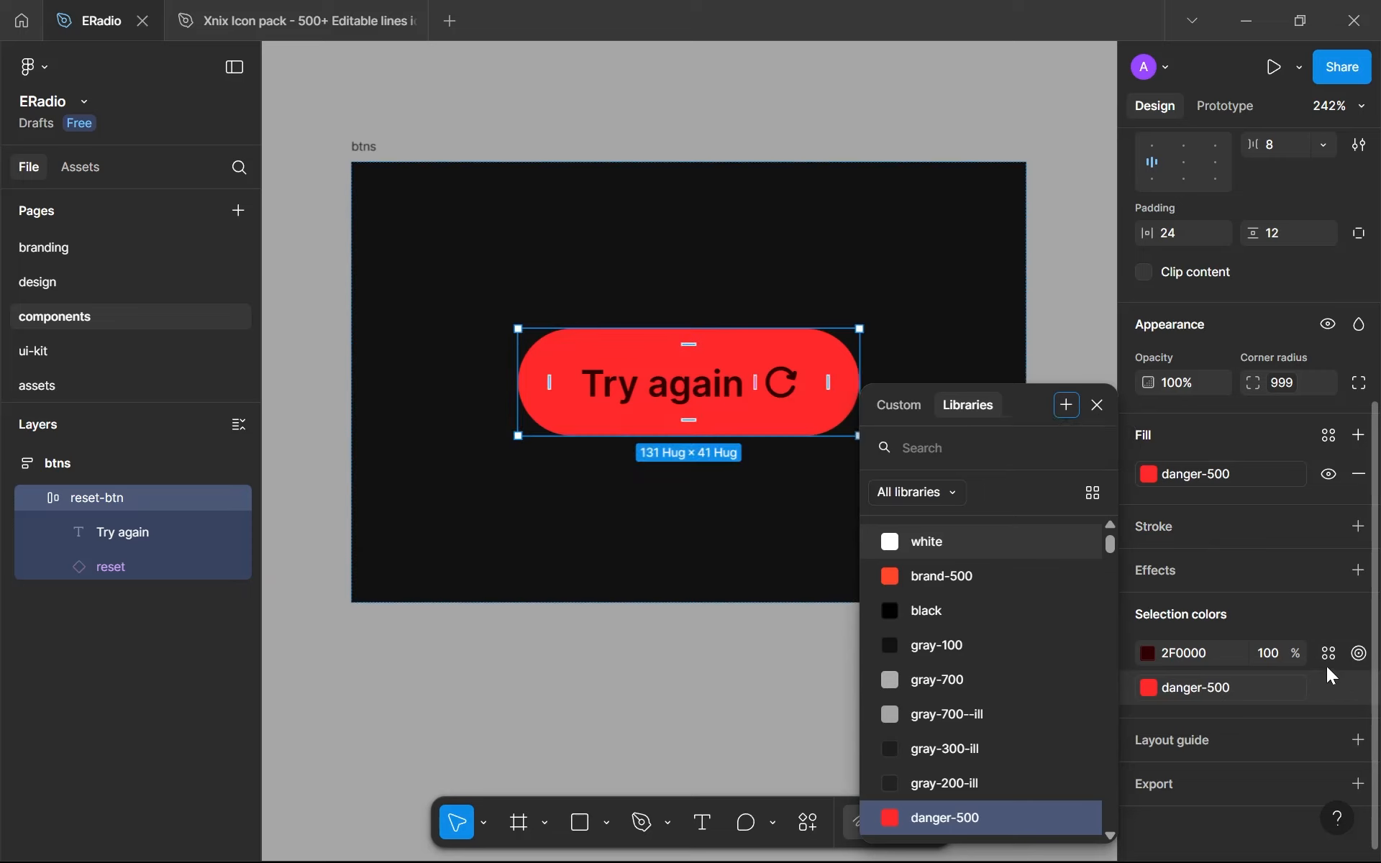
{"action": "left_click", "coordinate": [1328, 656]}
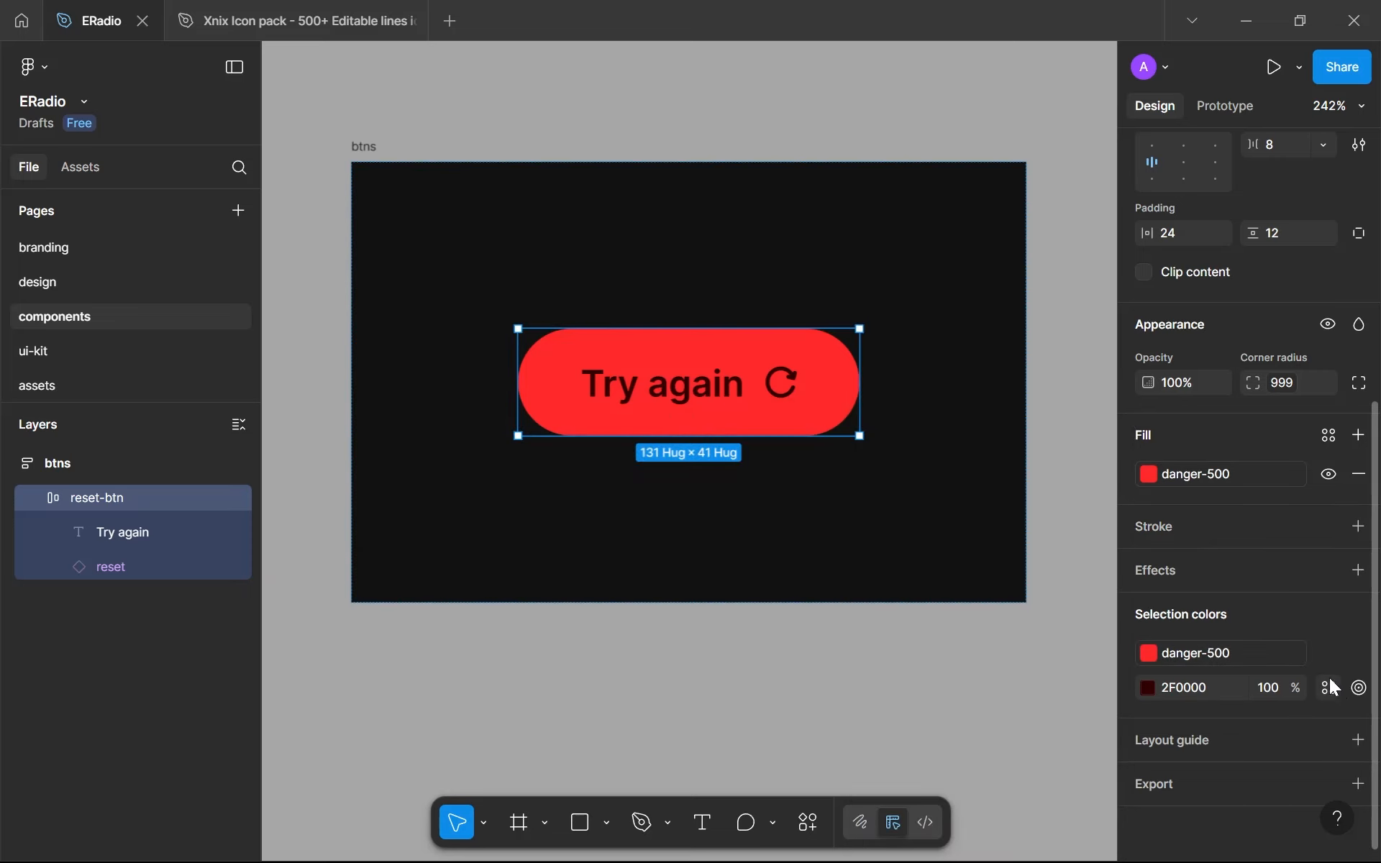
{"action": "left_click", "coordinate": [1329, 689]}
{"action": "left_click", "coordinate": [1064, 405]}
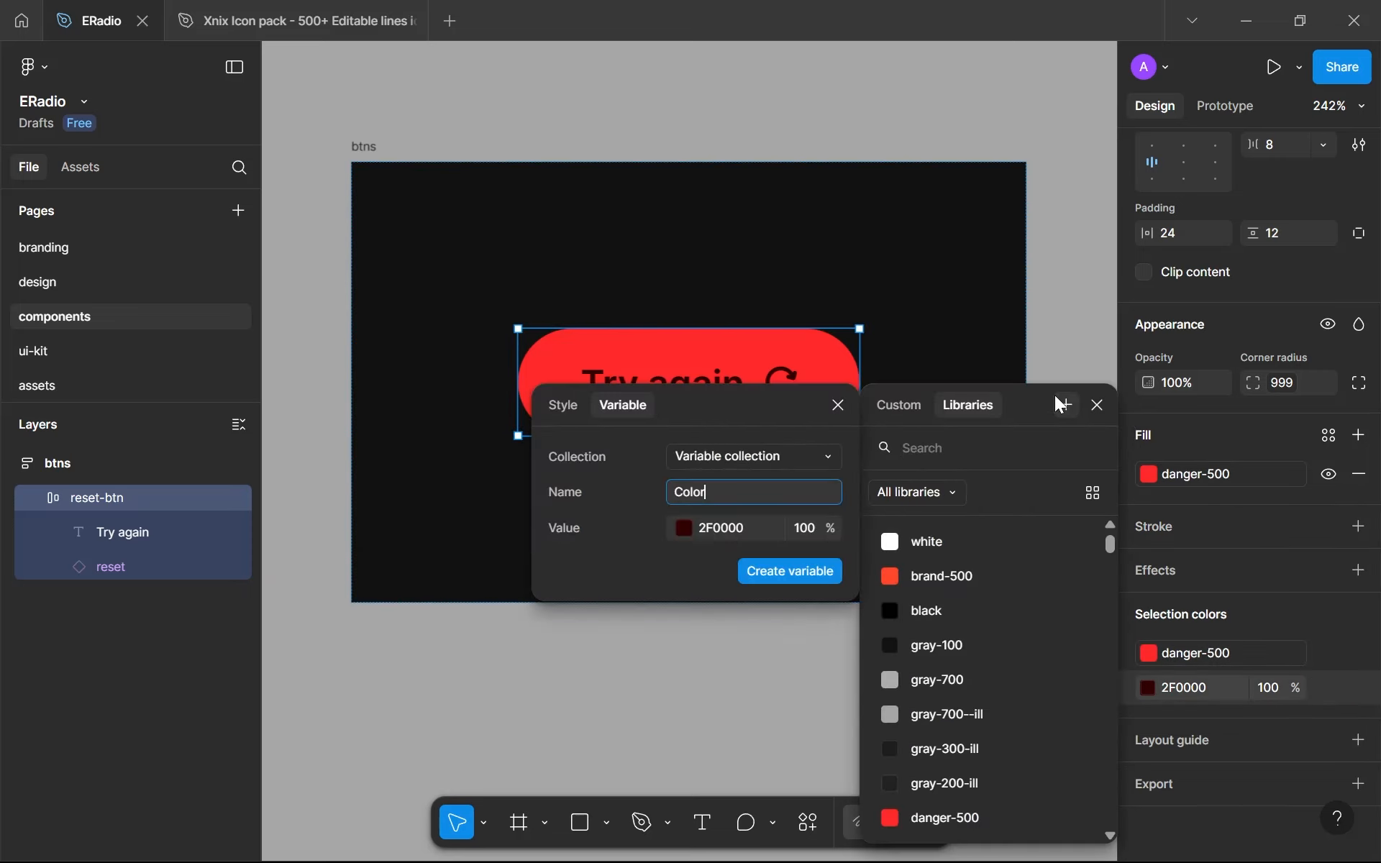
{"action": "left_click", "coordinate": [1330, 656]}
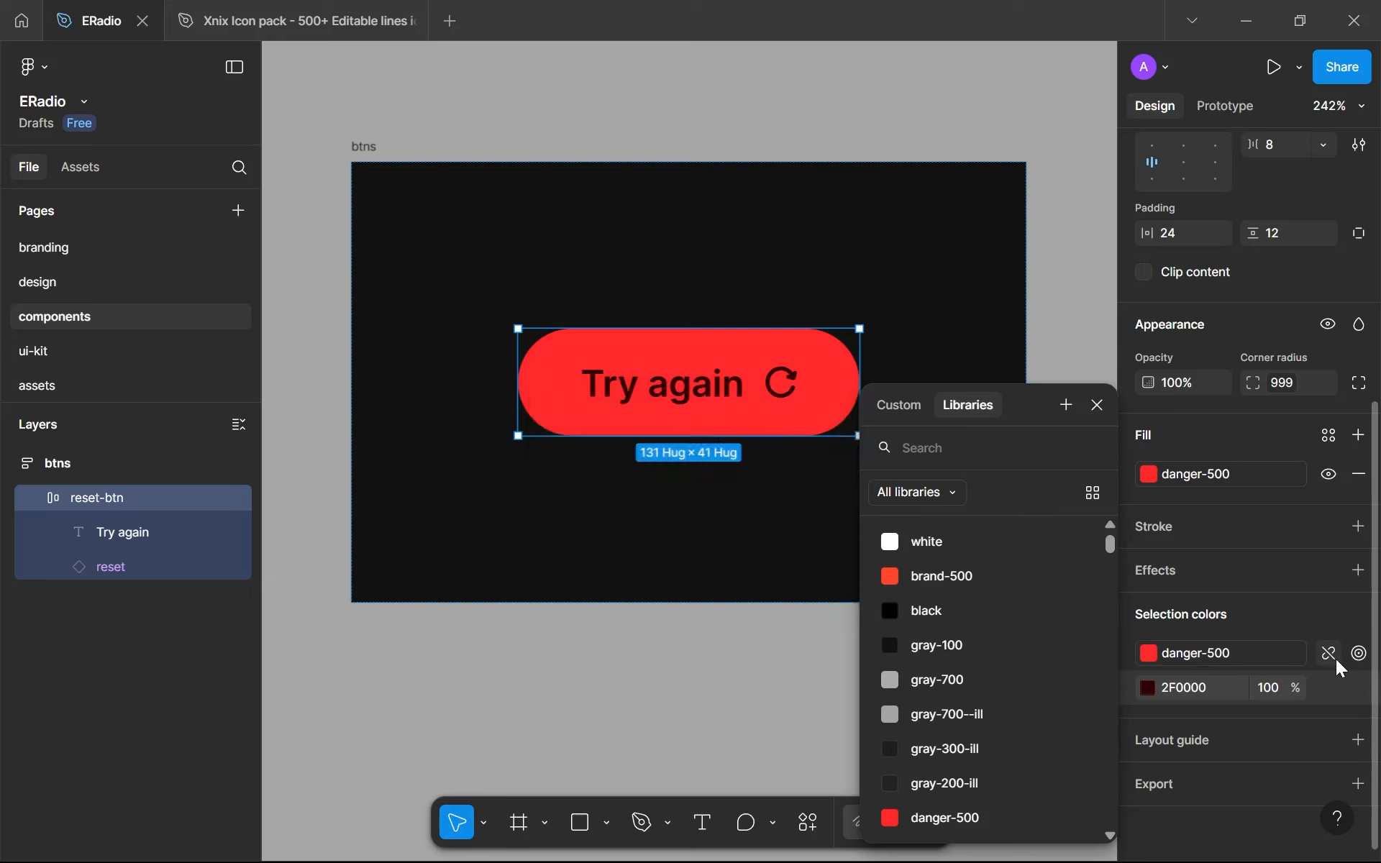
- Detach the danger-500 variable from the reset-btn's red and apply it again from the library
{"action": "left_click", "coordinate": [1330, 656]}
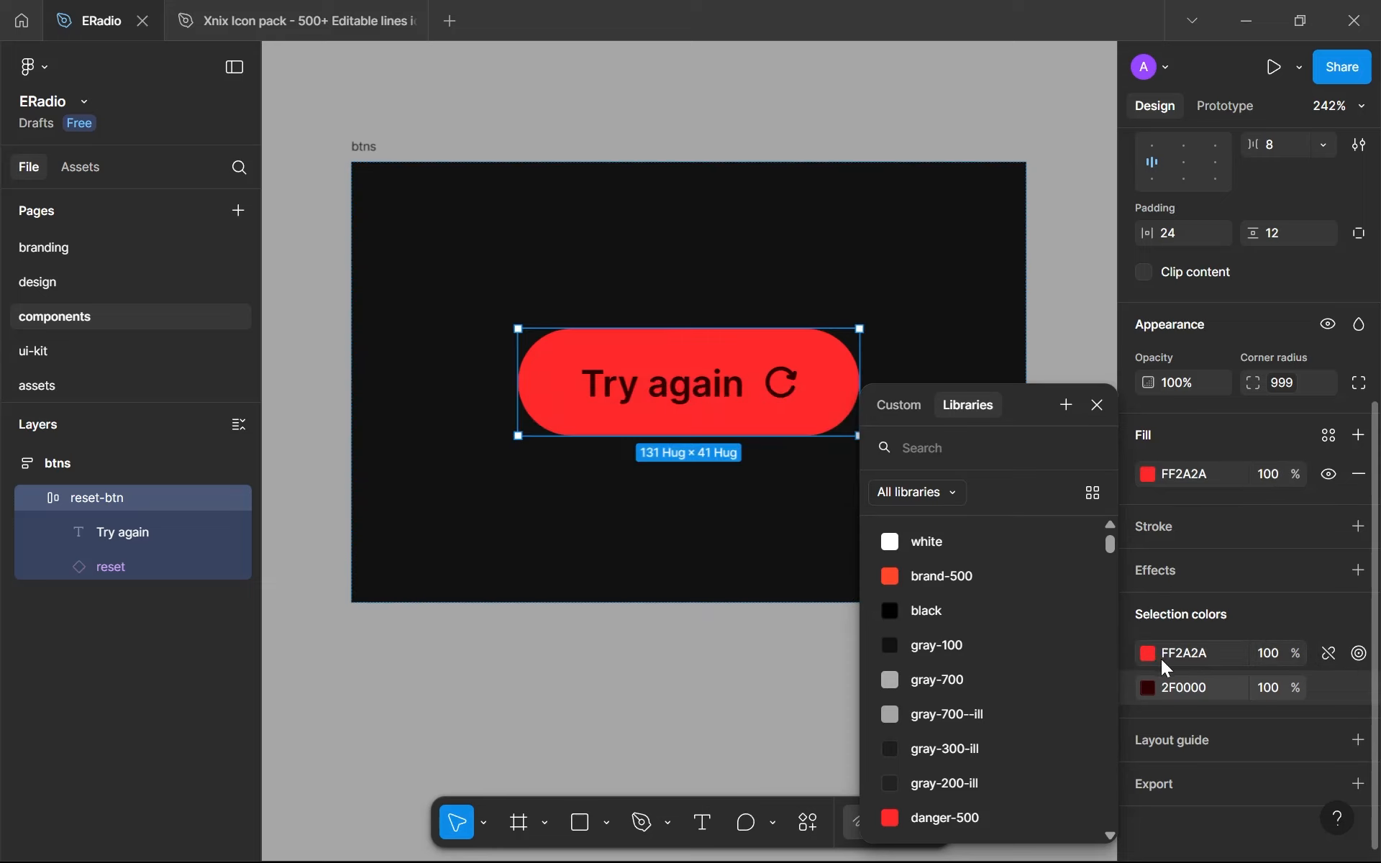
{"action": "scroll", "coordinate": [1106, 668], "scroll_direction": "down", "scroll_amount": 5}
{"action": "left_click", "coordinate": [1063, 613]}
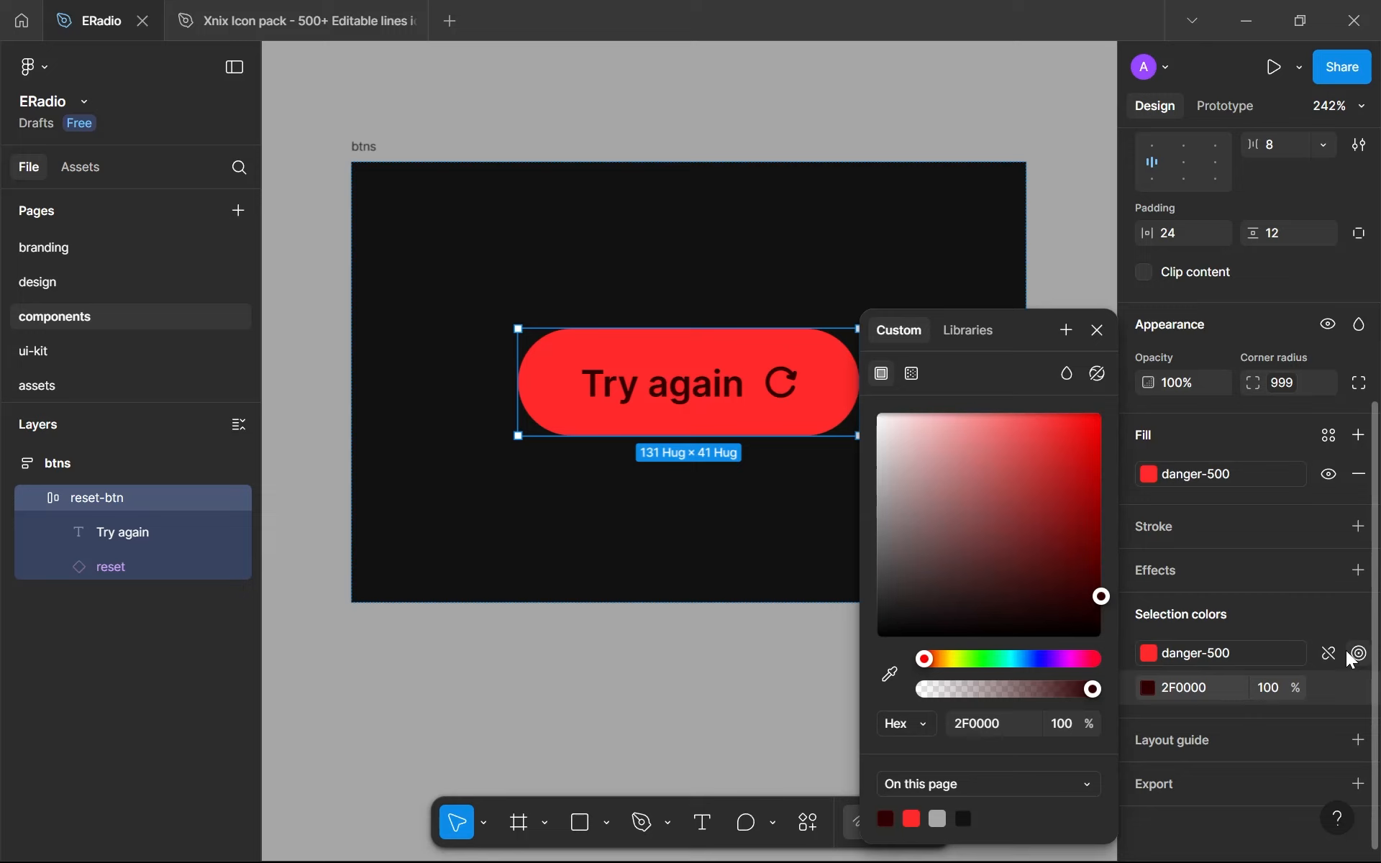
{"action": "left_click", "coordinate": [1228, 655]}
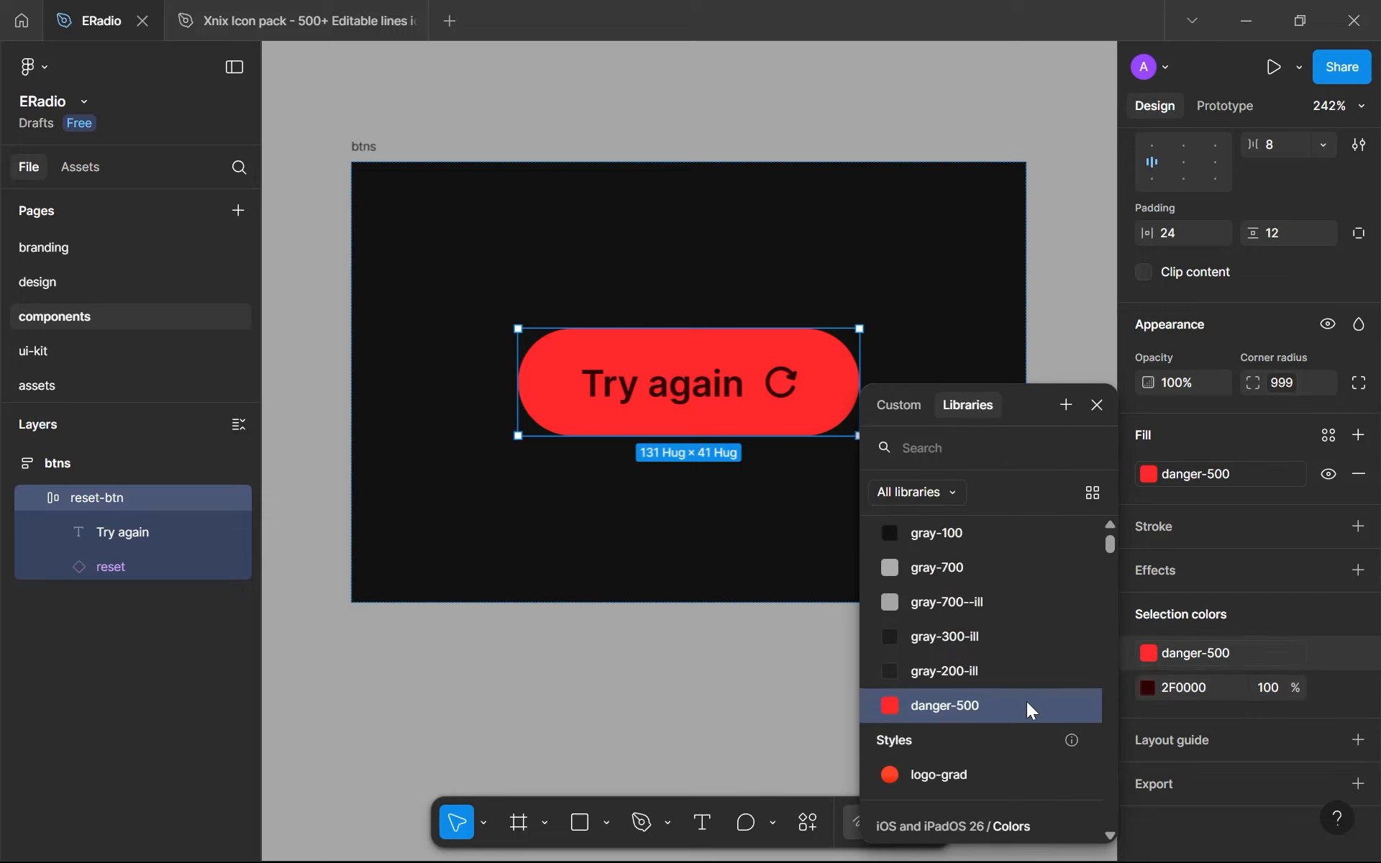
- Rename the danger-500 colour variable to red-500 in the file's local variables
{"action": "left_click", "coordinate": [735, 705]}
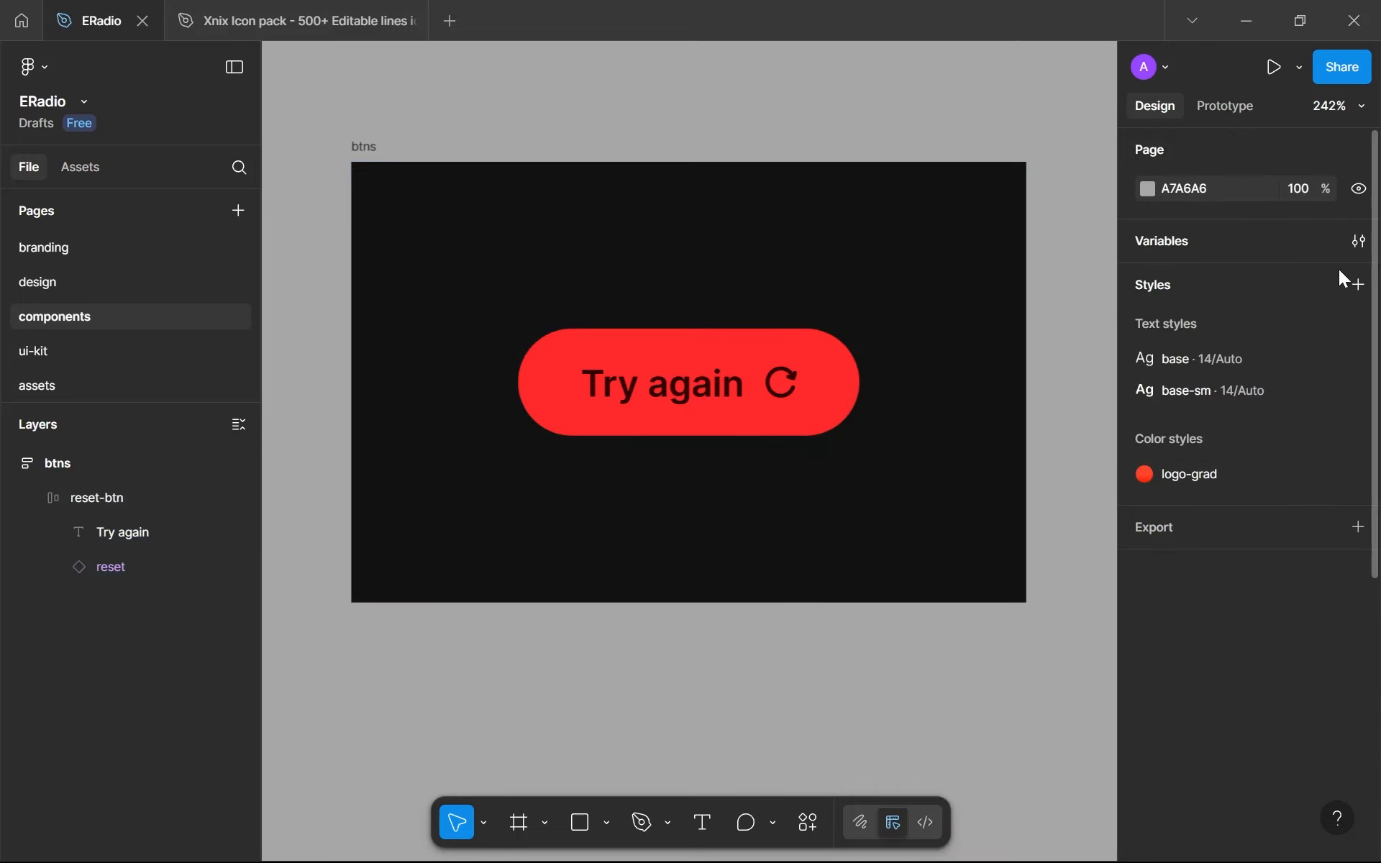
{"action": "left_click", "coordinate": [1358, 241]}
{"action": "scroll", "coordinate": [283, 304], "scroll_direction": "down", "scroll_amount": 3}
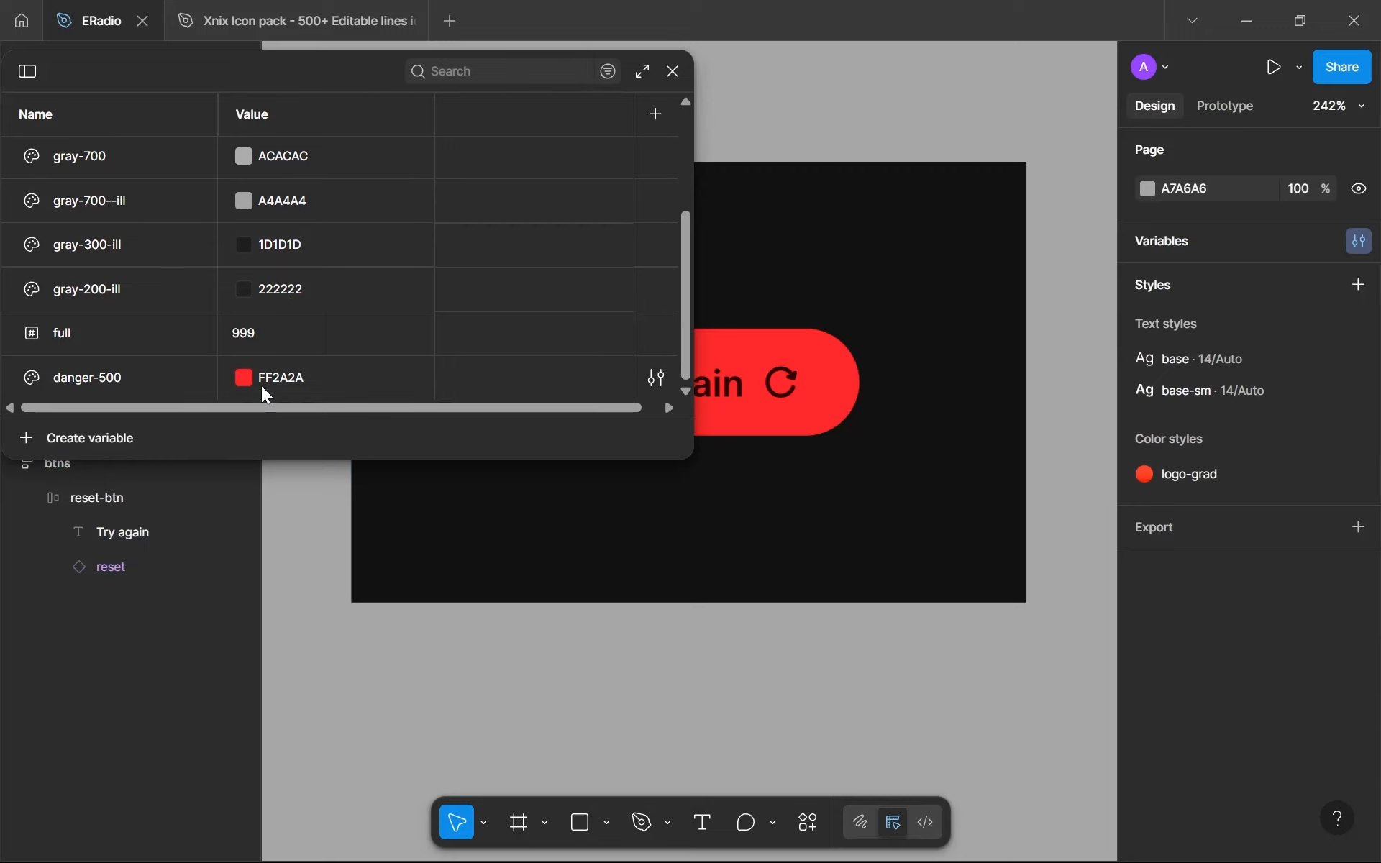
{"action": "left_click", "coordinate": [102, 372]}
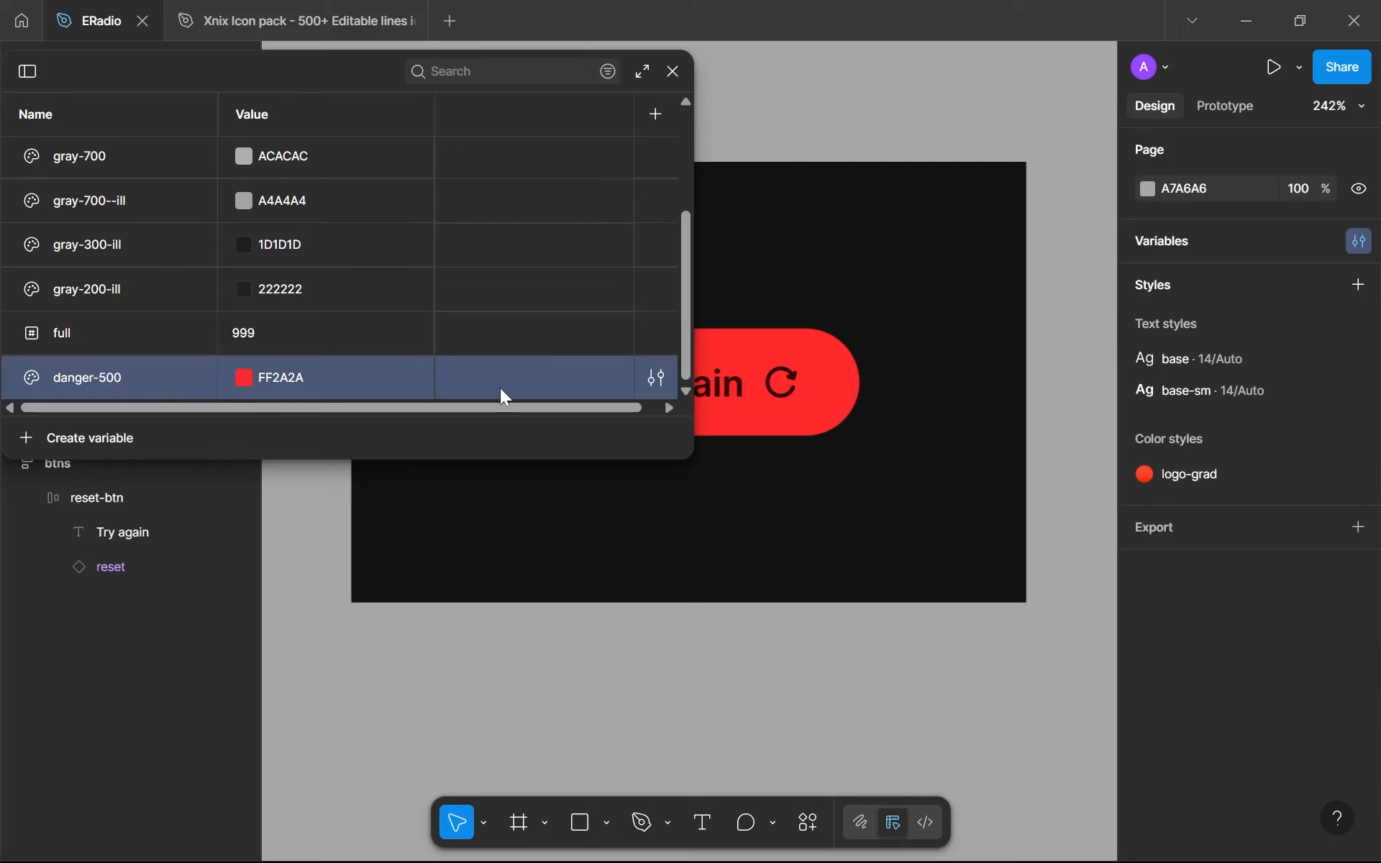
{"action": "left_click", "coordinate": [656, 378]}
{"action": "left_click", "coordinate": [518, 464]}
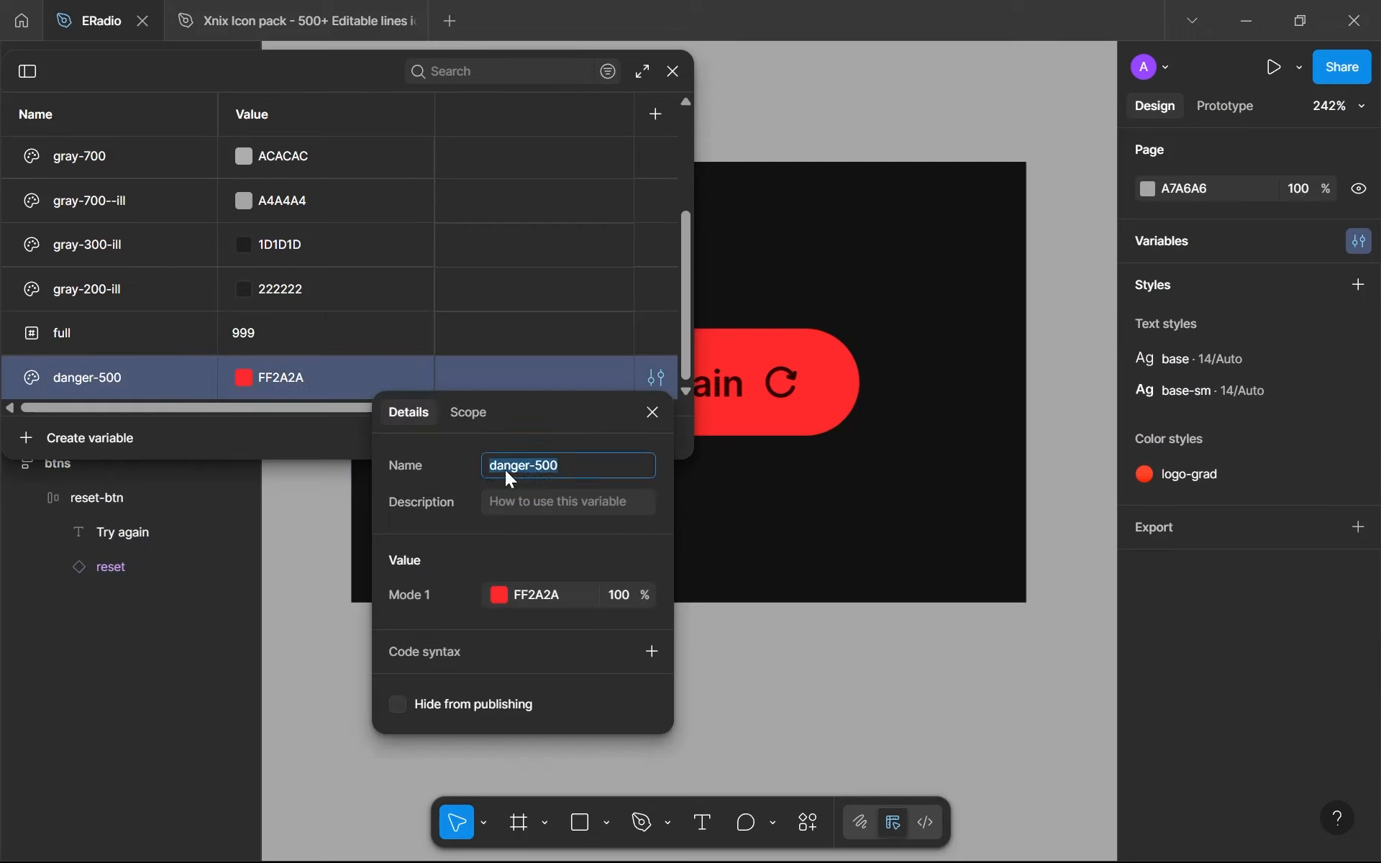
{"action": "key", "text": "Left"}
{"action": "key", "text": "BackSpace"}
{"action": "type", "text": "red"}
{"action": "key", "text": "Return"}
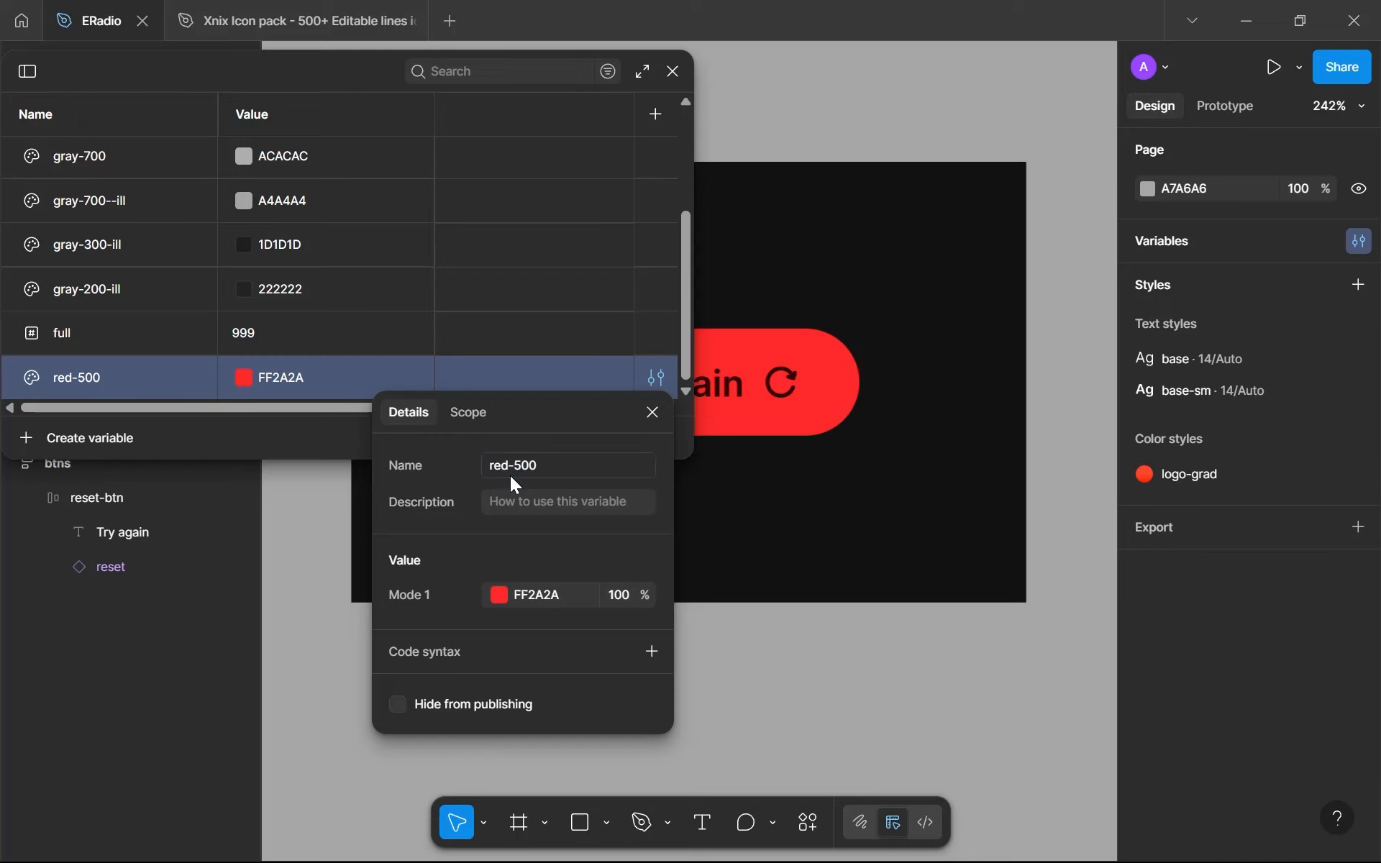
{"action": "left_click", "coordinate": [709, 625]}
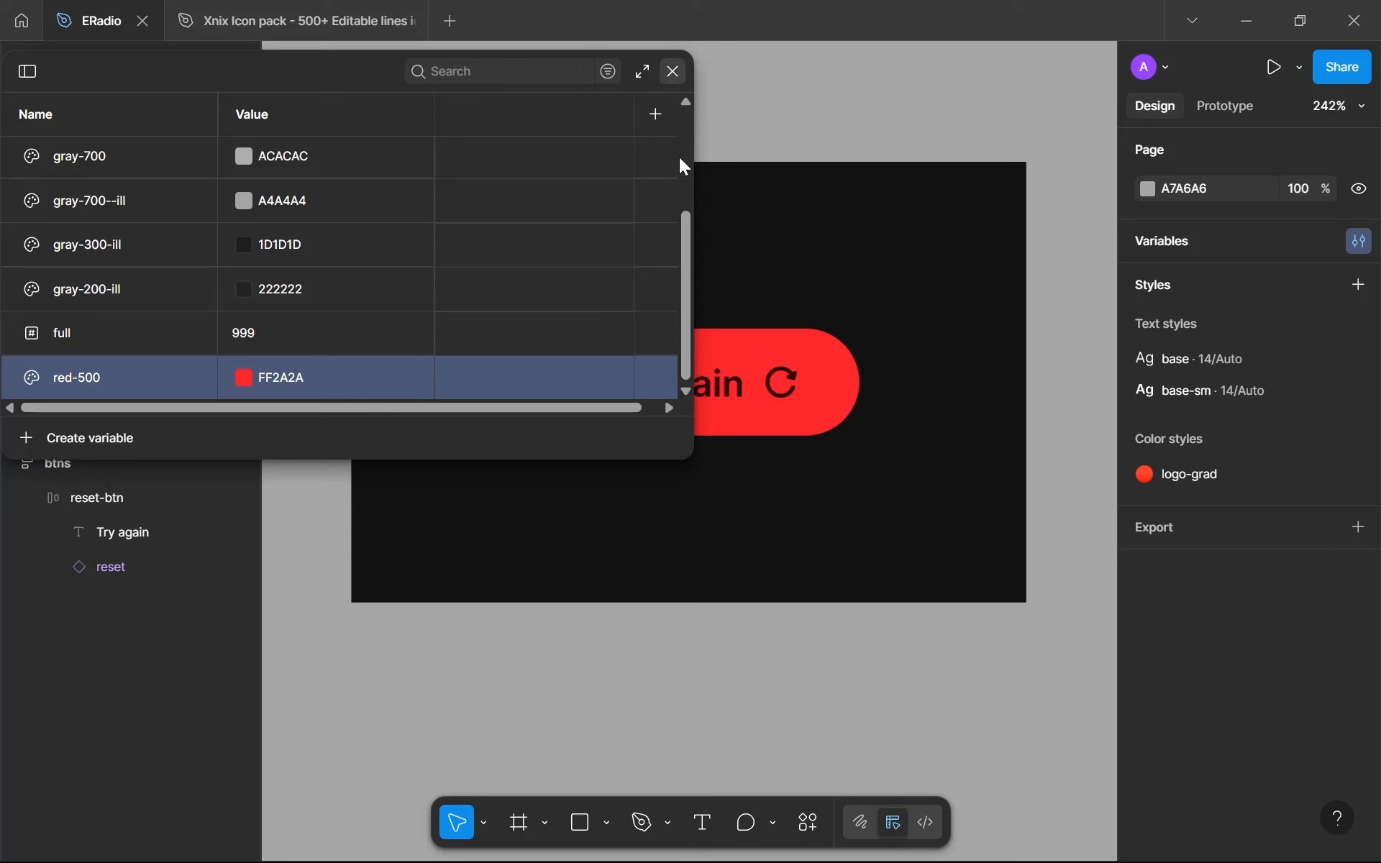
{"action": "left_click", "coordinate": [673, 71]}
- Create a colour variable named red-100 from the reset-btn's dark 2F0000 selection colour
{"action": "left_click", "coordinate": [752, 392]}
{"action": "scroll", "coordinate": [1297, 611], "scroll_direction": "down", "scroll_amount": 5}
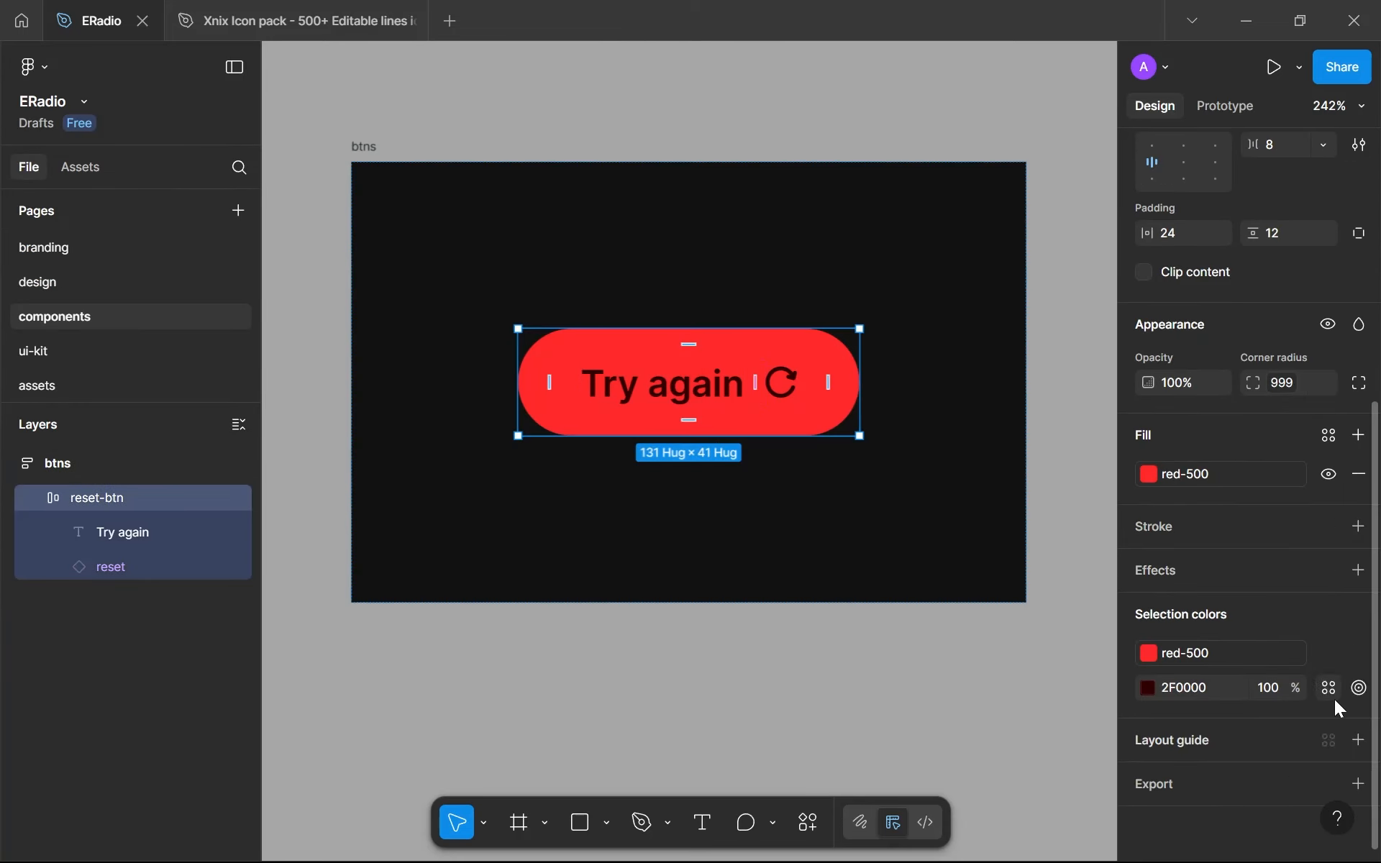
{"action": "left_click", "coordinate": [1329, 692]}
{"action": "left_click", "coordinate": [1066, 405]}
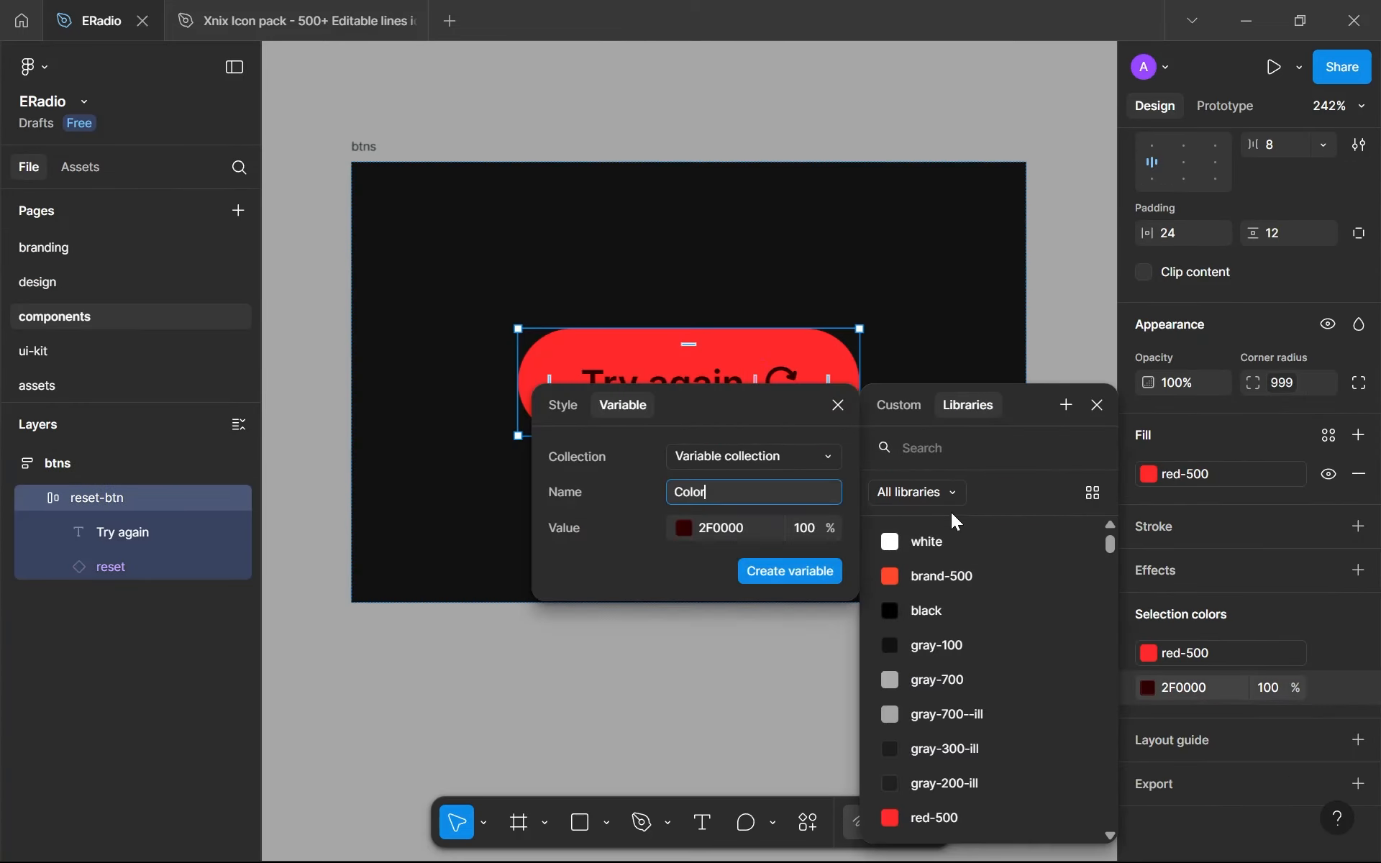
{"action": "key", "text": "ctrl+a"}
{"action": "type", "text": "red-100"}
{"action": "key", "text": "Return"}
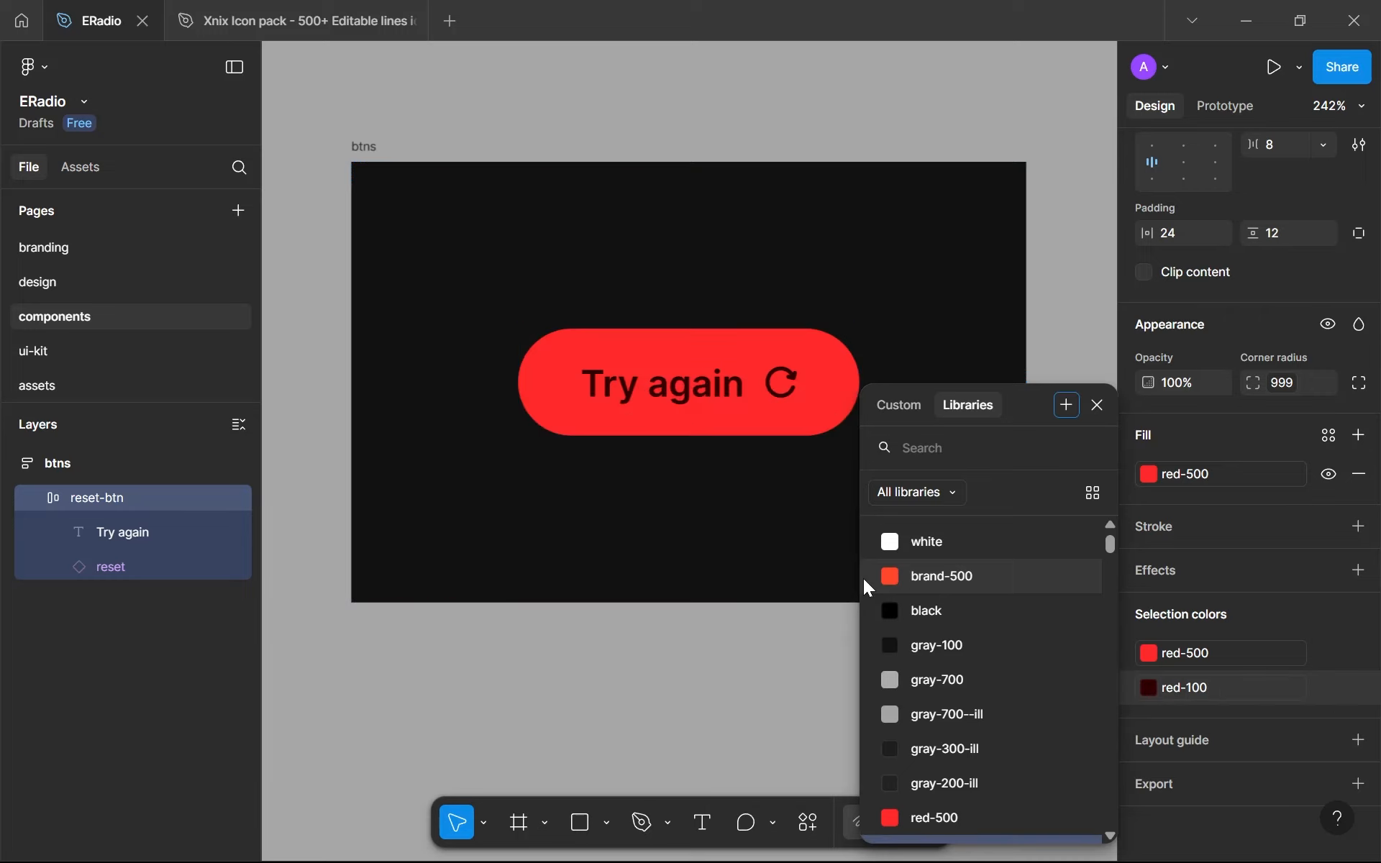
{"action": "left_click", "coordinate": [715, 685]}
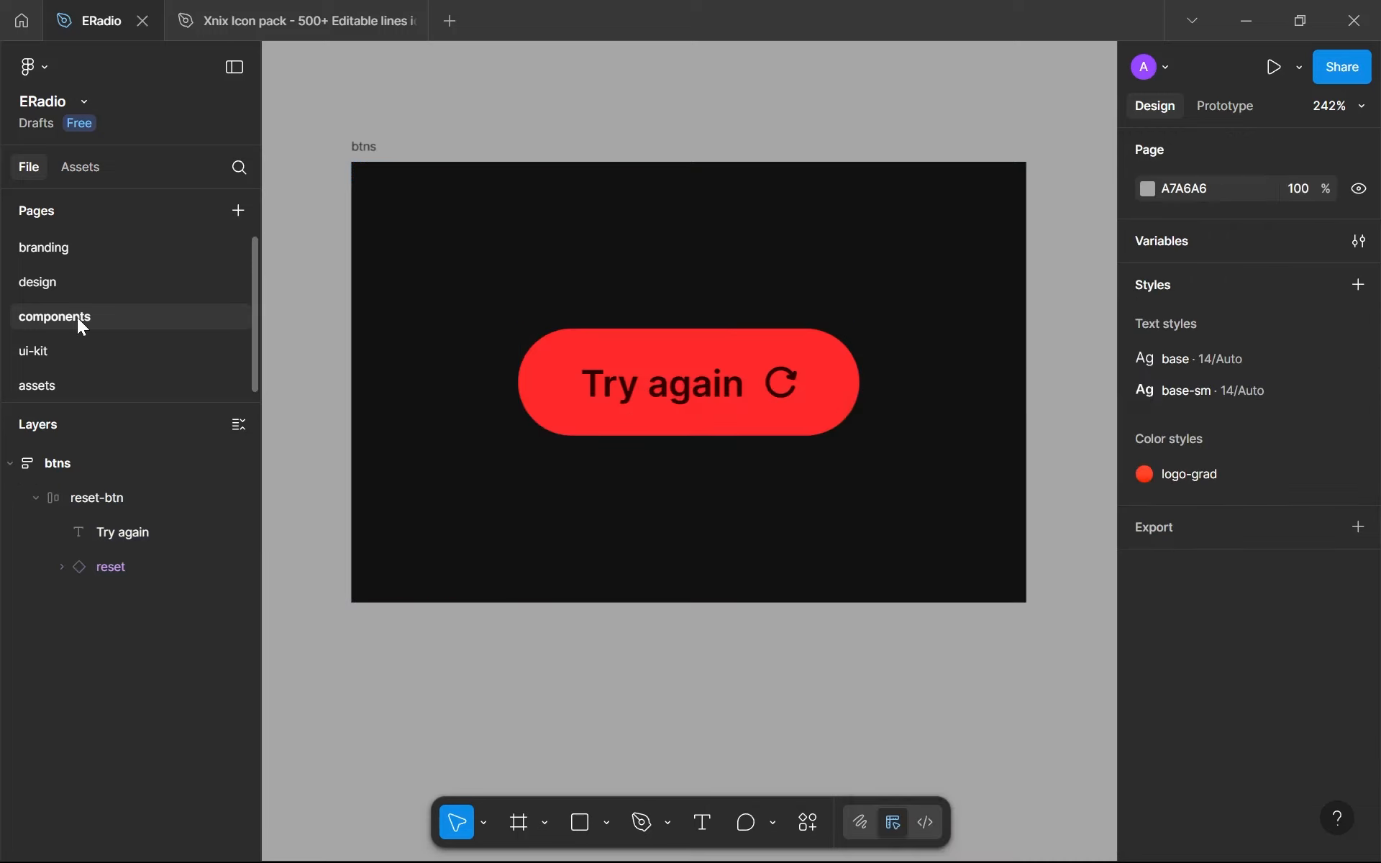
- On the branding page, move the font and typography frames down together to make room below the colors frame
{"action": "left_click", "coordinate": [69, 251]}
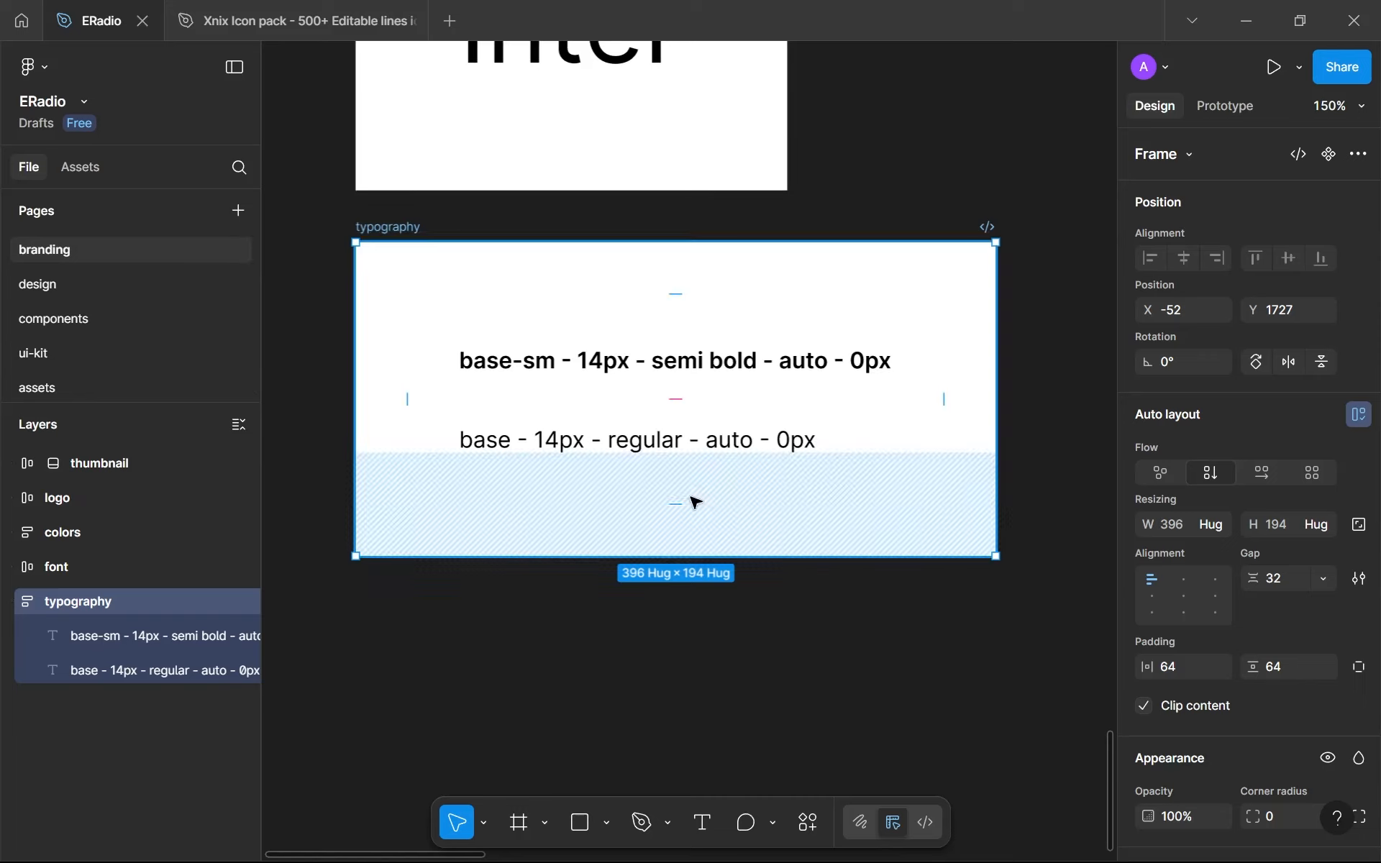
{"action": "scroll", "coordinate": [971, 603], "scroll_direction": "down", "scroll_amount": 1}
{"action": "scroll", "coordinate": [959, 603], "scroll_direction": "down", "scroll_amount": 2}
{"action": "scroll", "coordinate": [880, 395], "scroll_direction": "up", "scroll_amount": 6}
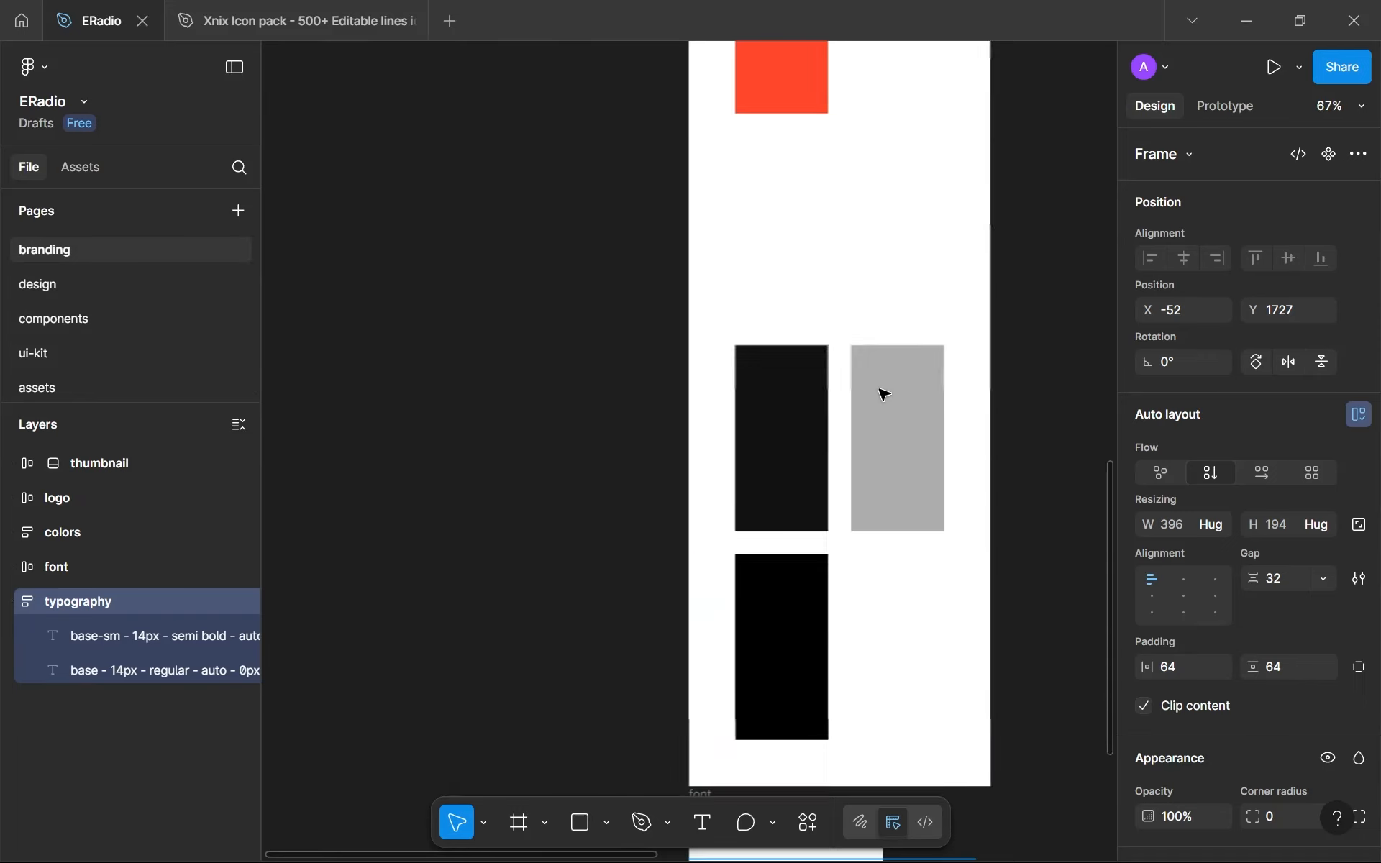
{"action": "scroll", "coordinate": [780, 472], "scroll_direction": "down", "scroll_amount": 1}
{"action": "scroll", "coordinate": [785, 471], "scroll_direction": "down", "scroll_amount": 3}
{"action": "scroll", "coordinate": [755, 432], "scroll_direction": "down", "scroll_amount": 2}
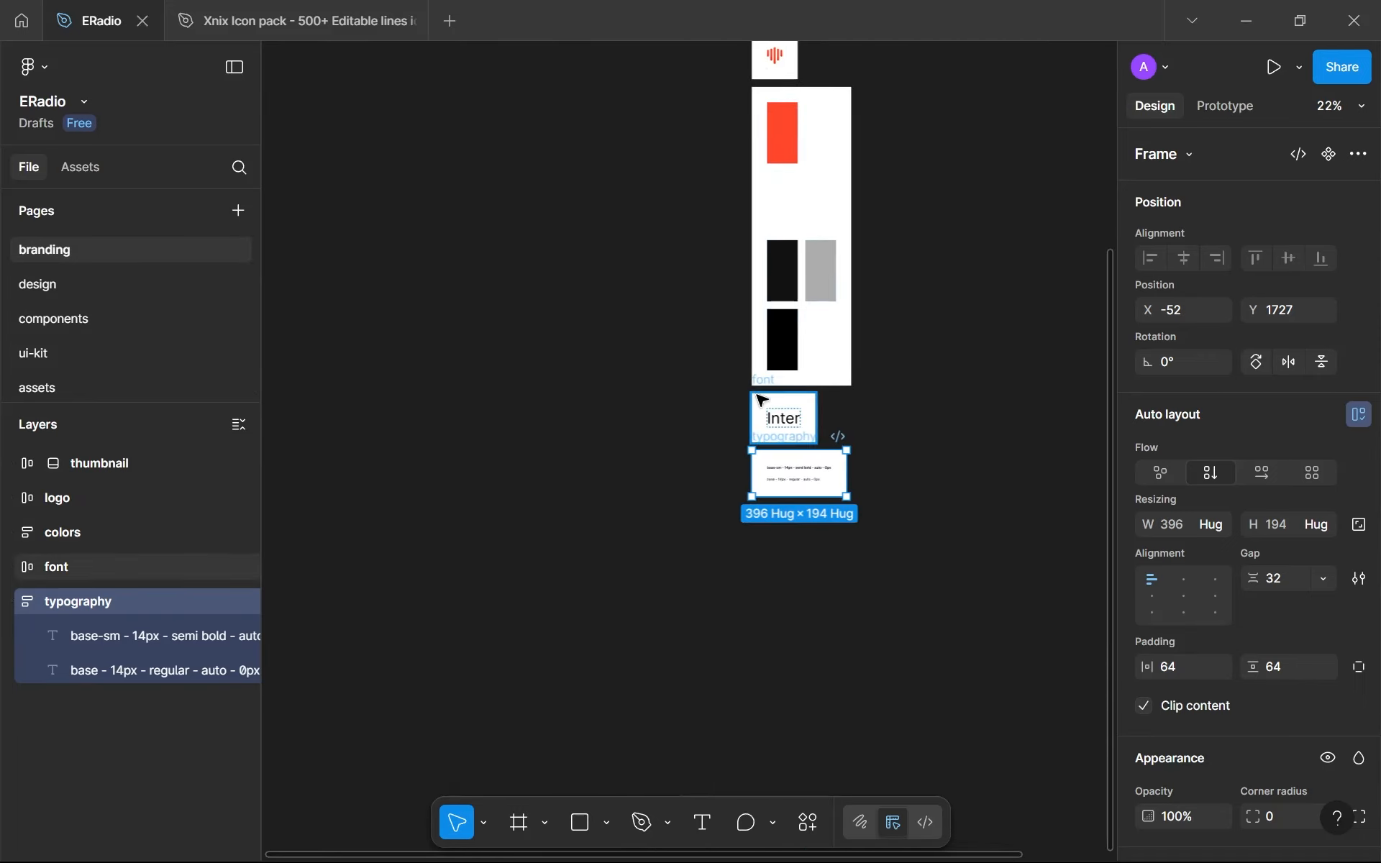
{"action": "left_click", "coordinate": [756, 397], "text": "shift"}
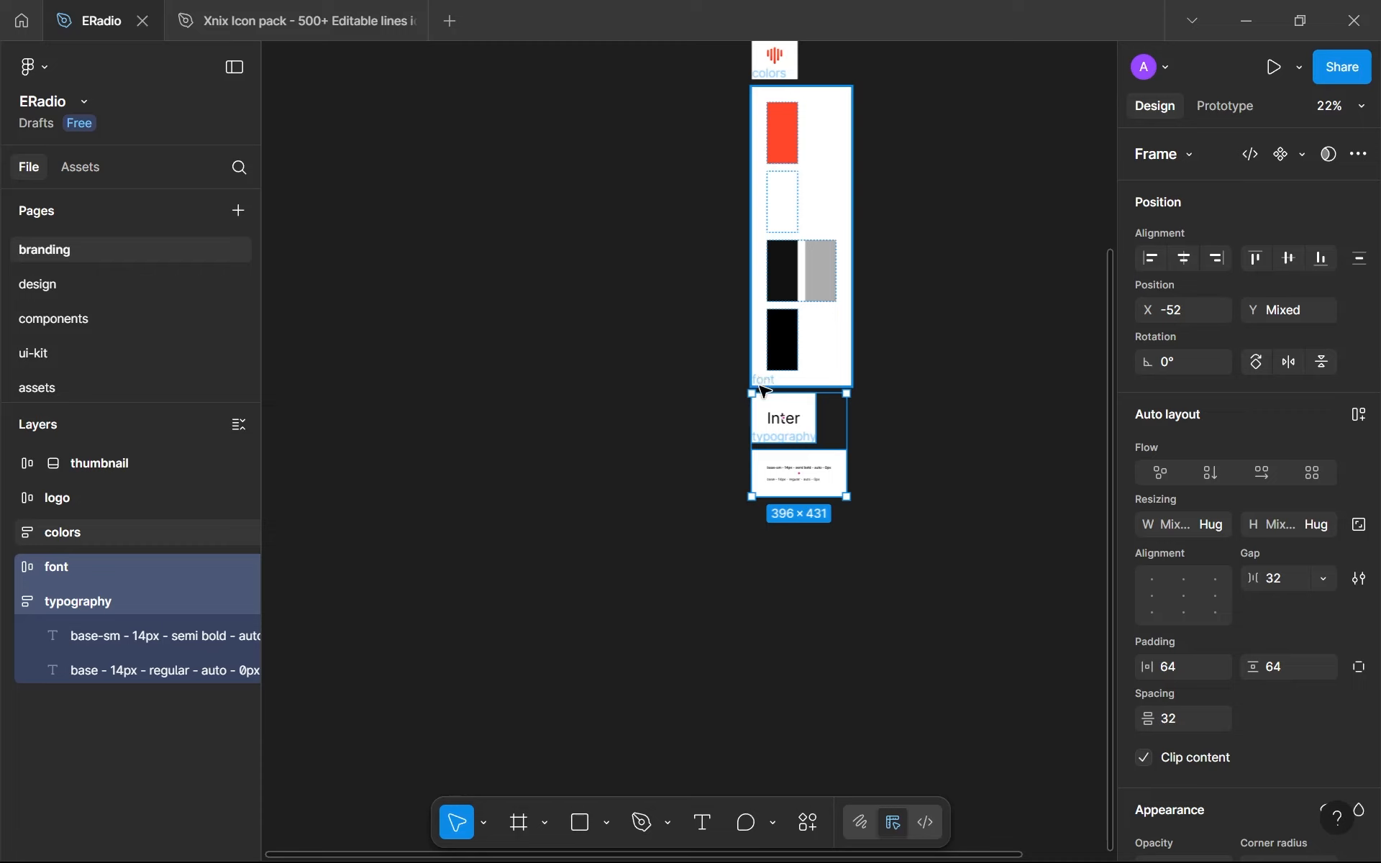
{"action": "left_click_drag", "start_coordinate": [757, 395], "coordinate": [755, 543]}
- Duplicate the black swatch directly below itself in the colors frame
{"action": "scroll", "coordinate": [770, 321], "scroll_direction": "up", "scroll_amount": 3}
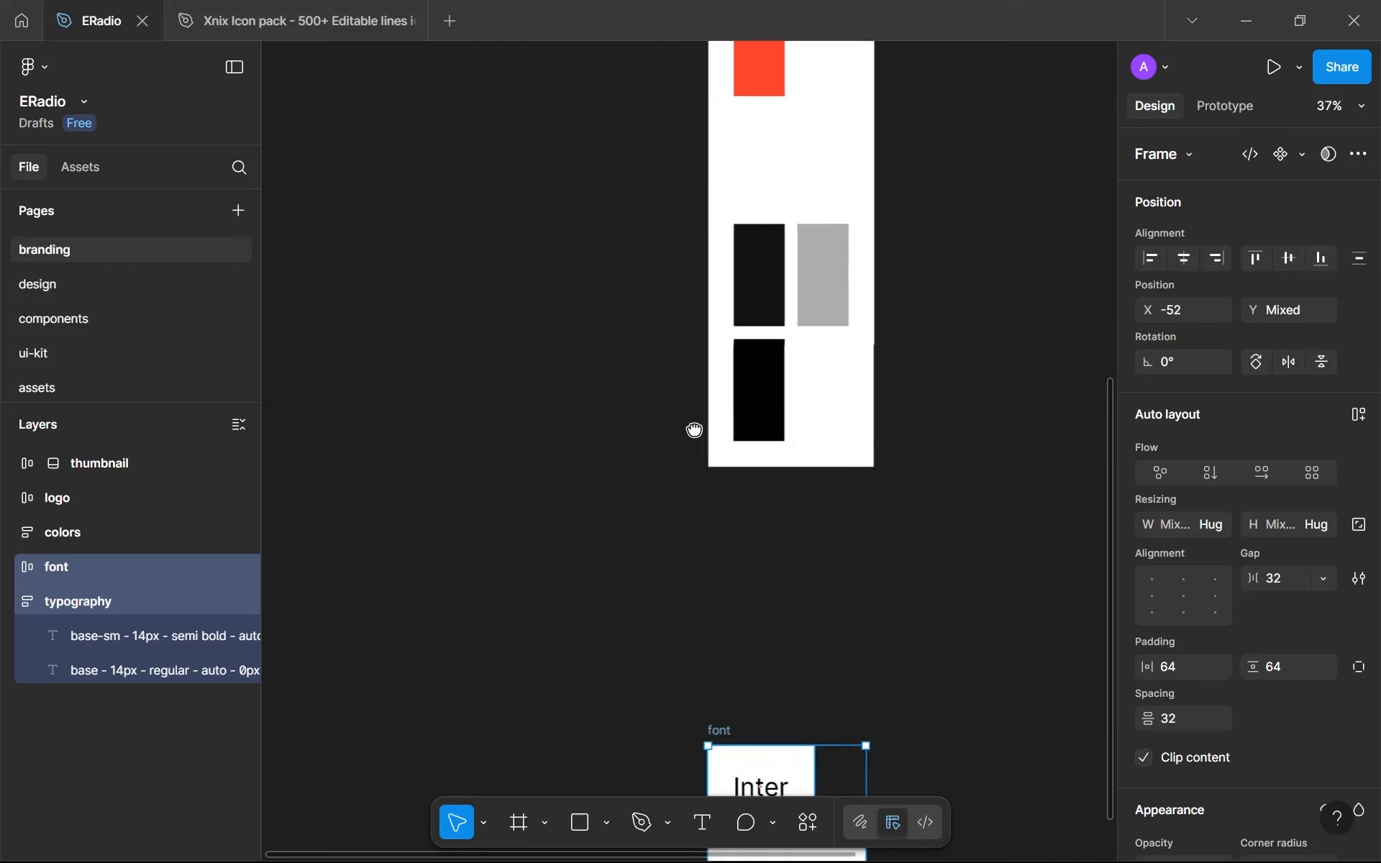
{"action": "scroll", "coordinate": [676, 504], "scroll_direction": "down", "scroll_amount": 3}
{"action": "scroll", "coordinate": [654, 487], "scroll_direction": "up", "scroll_amount": 2}
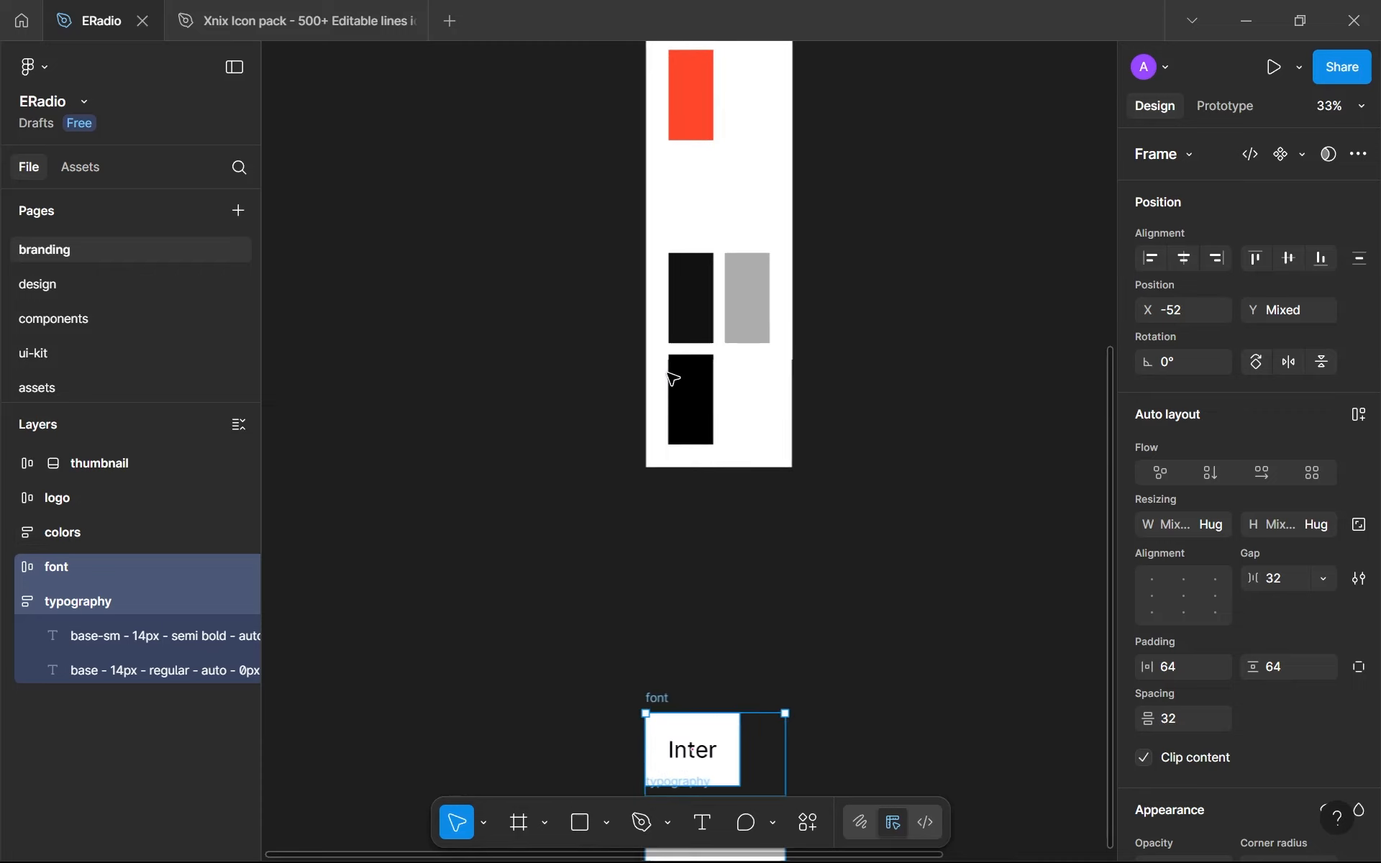
{"action": "left_click", "coordinate": [691, 403]}
{"action": "left_click_drag", "start_coordinate": [684, 382], "coordinate": [686, 481], "text": "alt"}
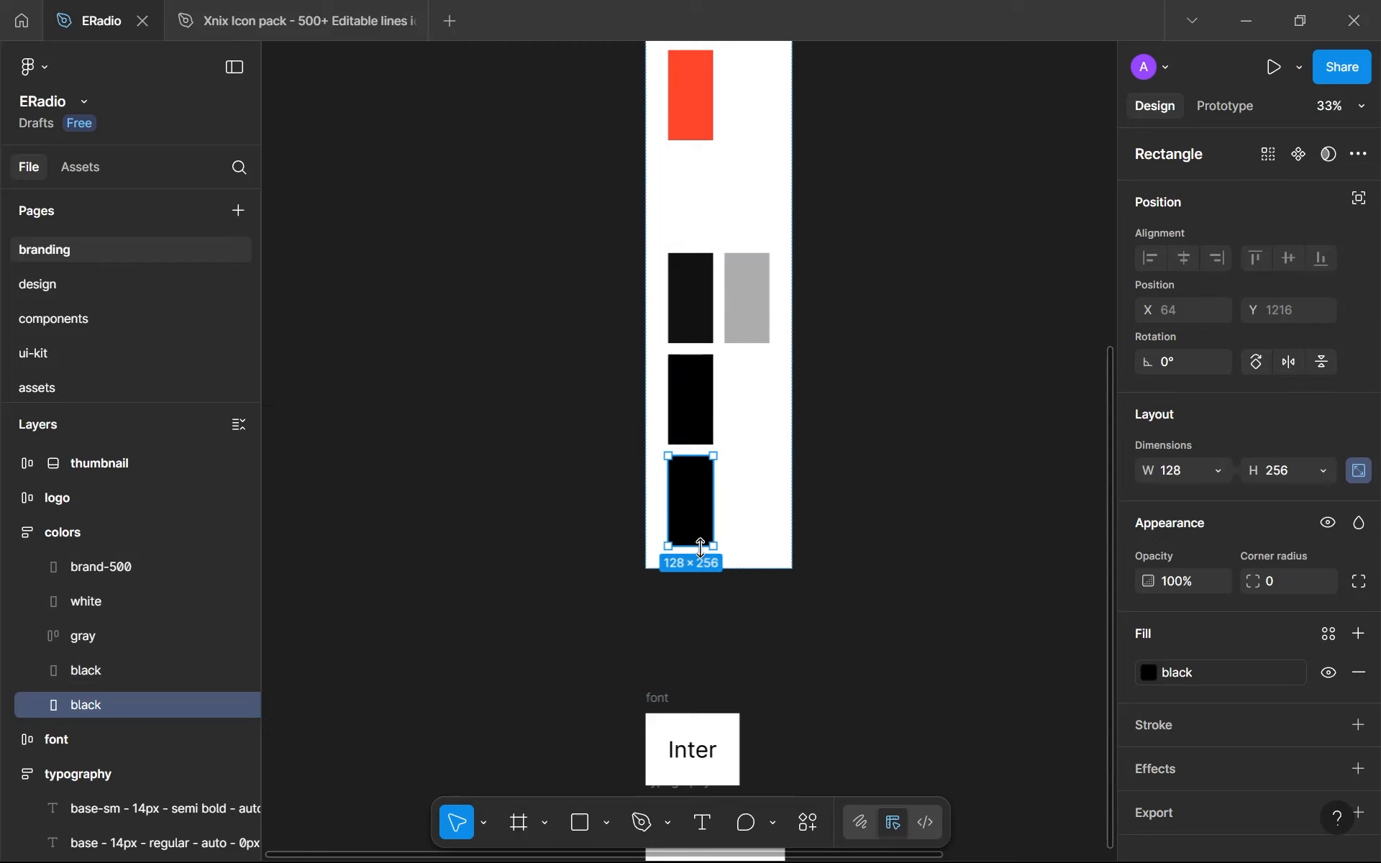
- Apply the red-500 variable to the duplicated black swatch and rename its layer red-500
{"action": "scroll", "coordinate": [703, 549], "scroll_direction": "up", "scroll_amount": 3}
{"action": "scroll", "coordinate": [598, 366], "scroll_direction": "up", "scroll_amount": 5}
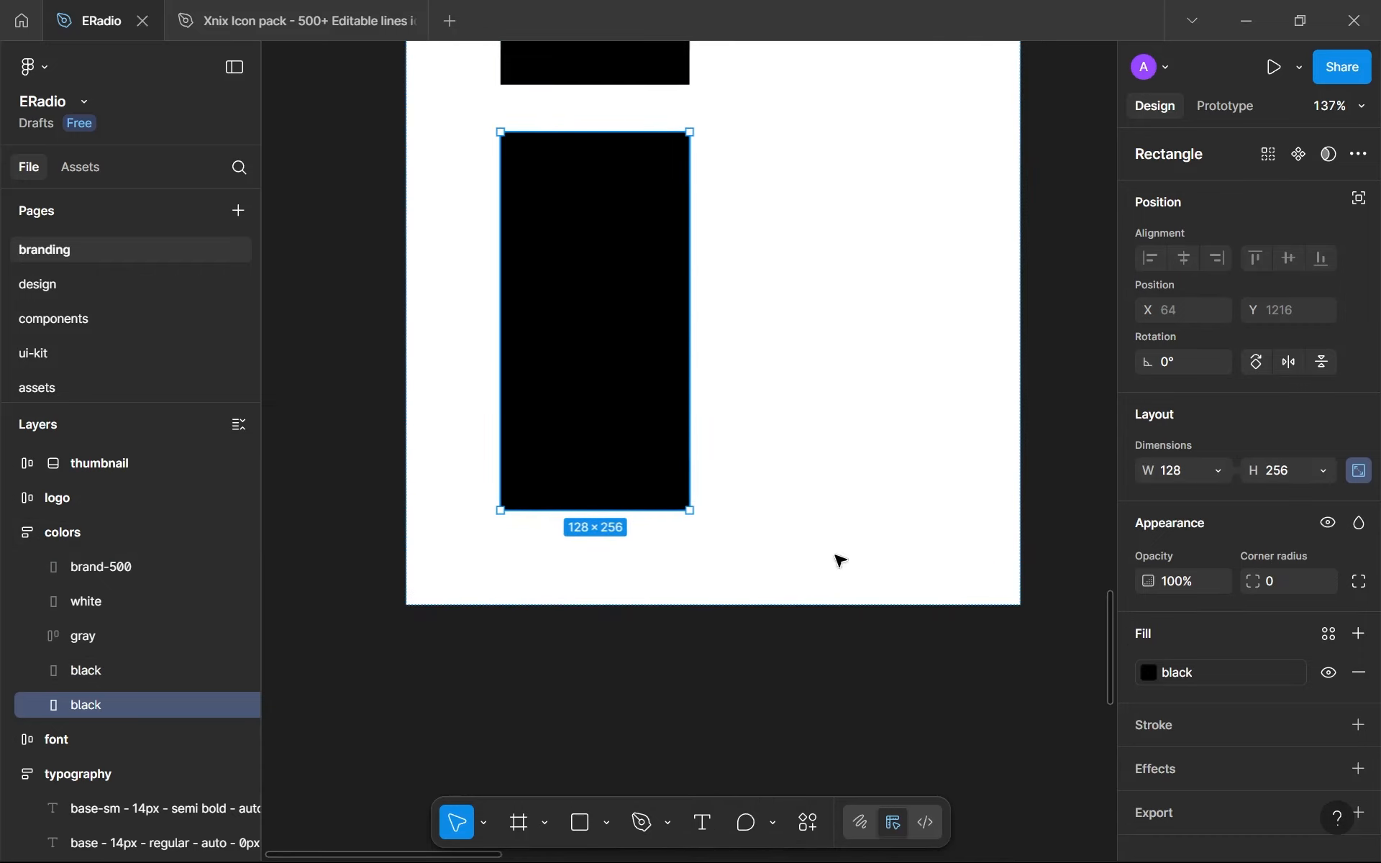
{"action": "left_click", "coordinate": [1251, 669]}
{"action": "scroll", "coordinate": [986, 757], "scroll_direction": "down", "scroll_amount": 5}
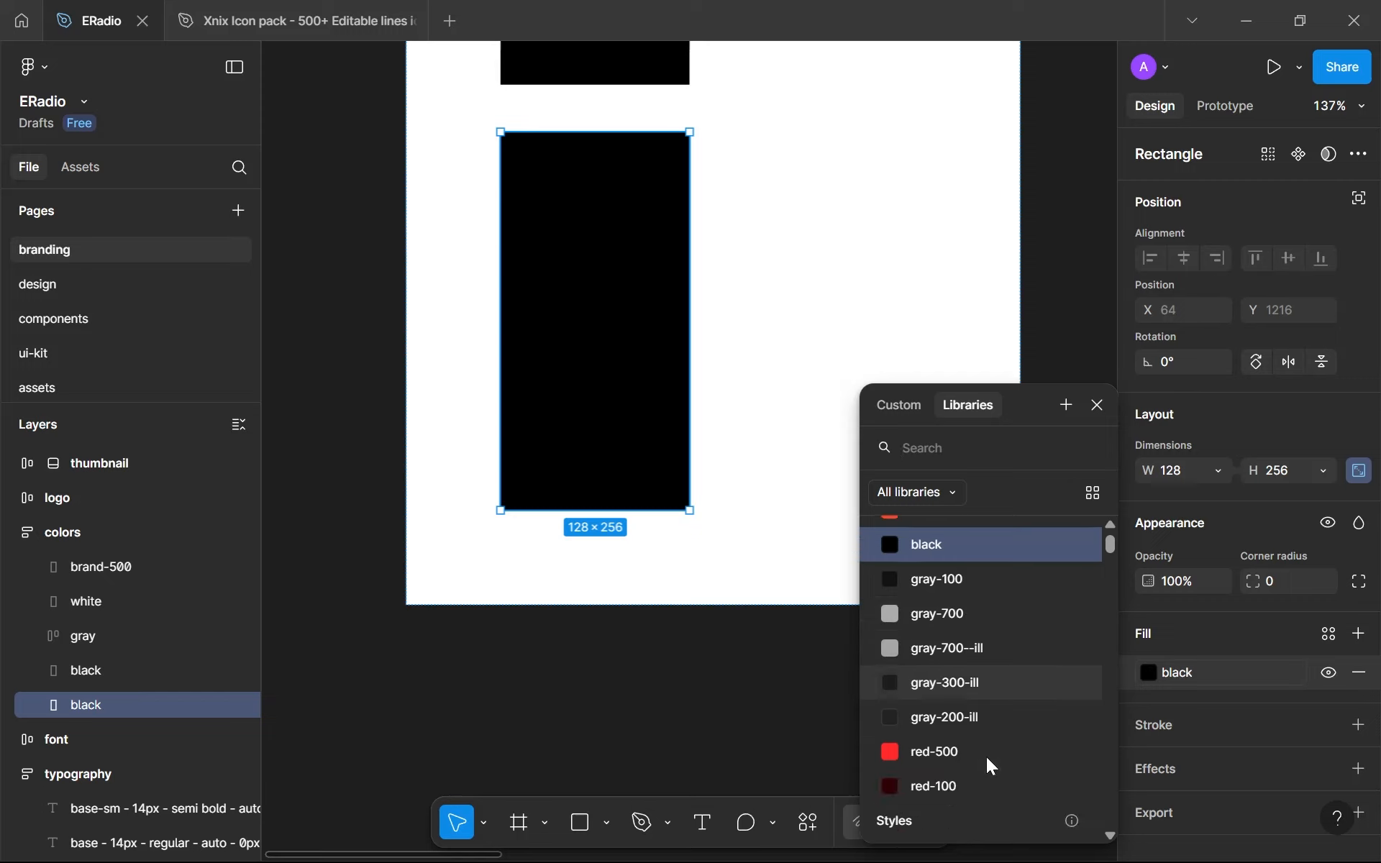
{"action": "left_click", "coordinate": [935, 603]}
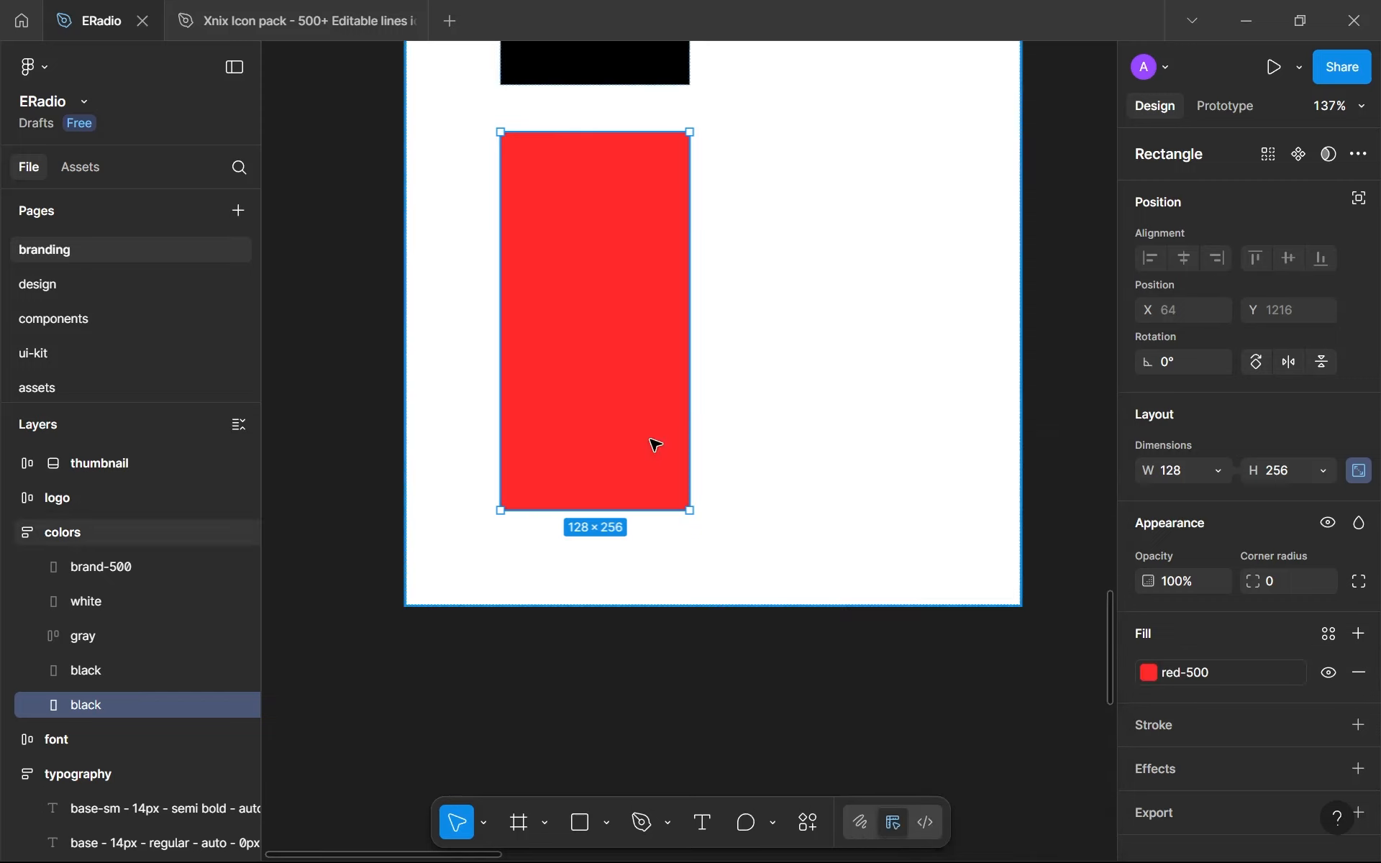
{"action": "double_click", "coordinate": [95, 700]}
{"action": "type", "text": "re"}
{"action": "key", "text": "Return"}
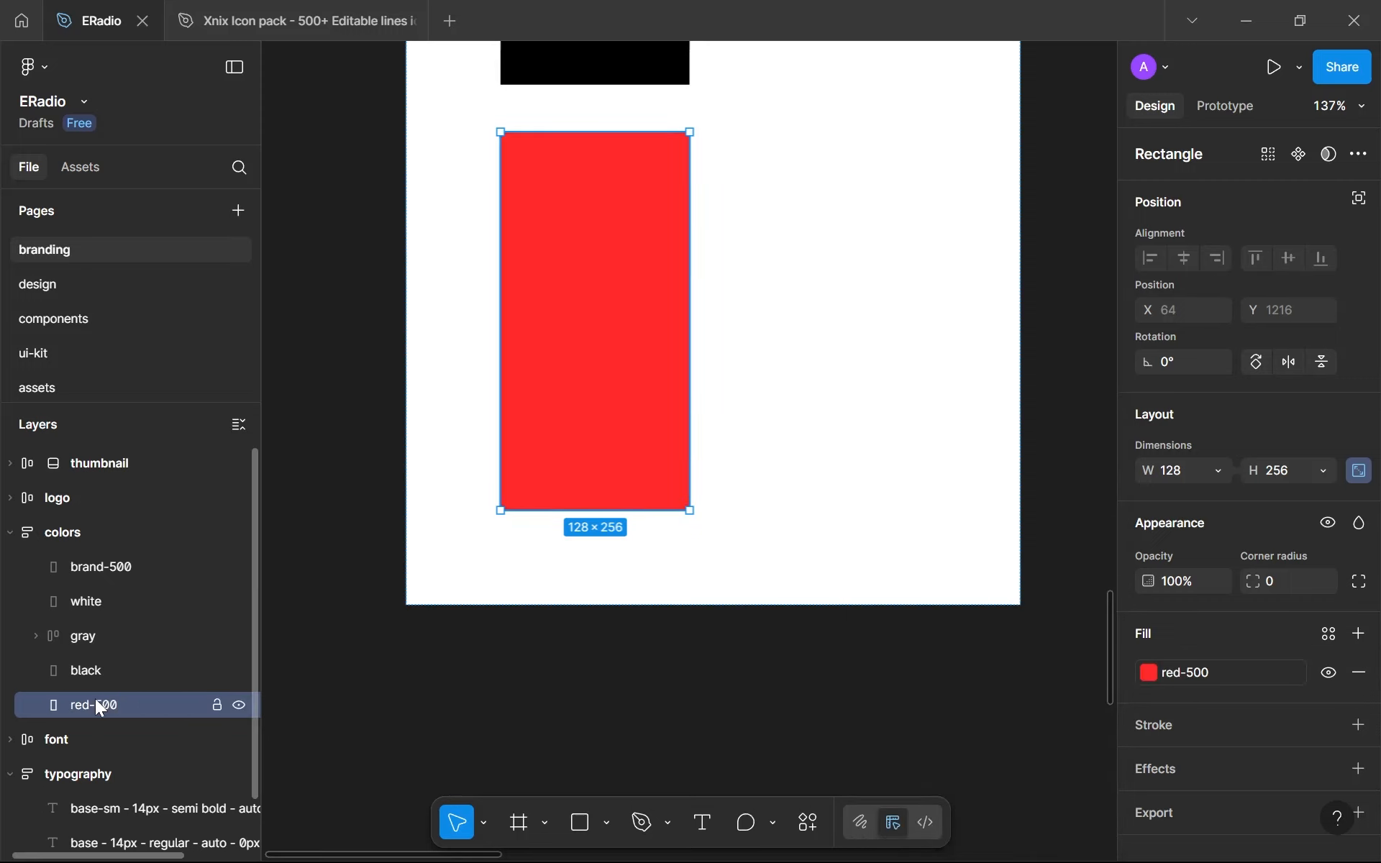
- Duplicate the red-500 swatch below itself, apply the red-100 variable to the copy and rename its layer red-100
{"action": "key", "text": "ctrl+d"}
{"action": "left_click", "coordinate": [1197, 683]}
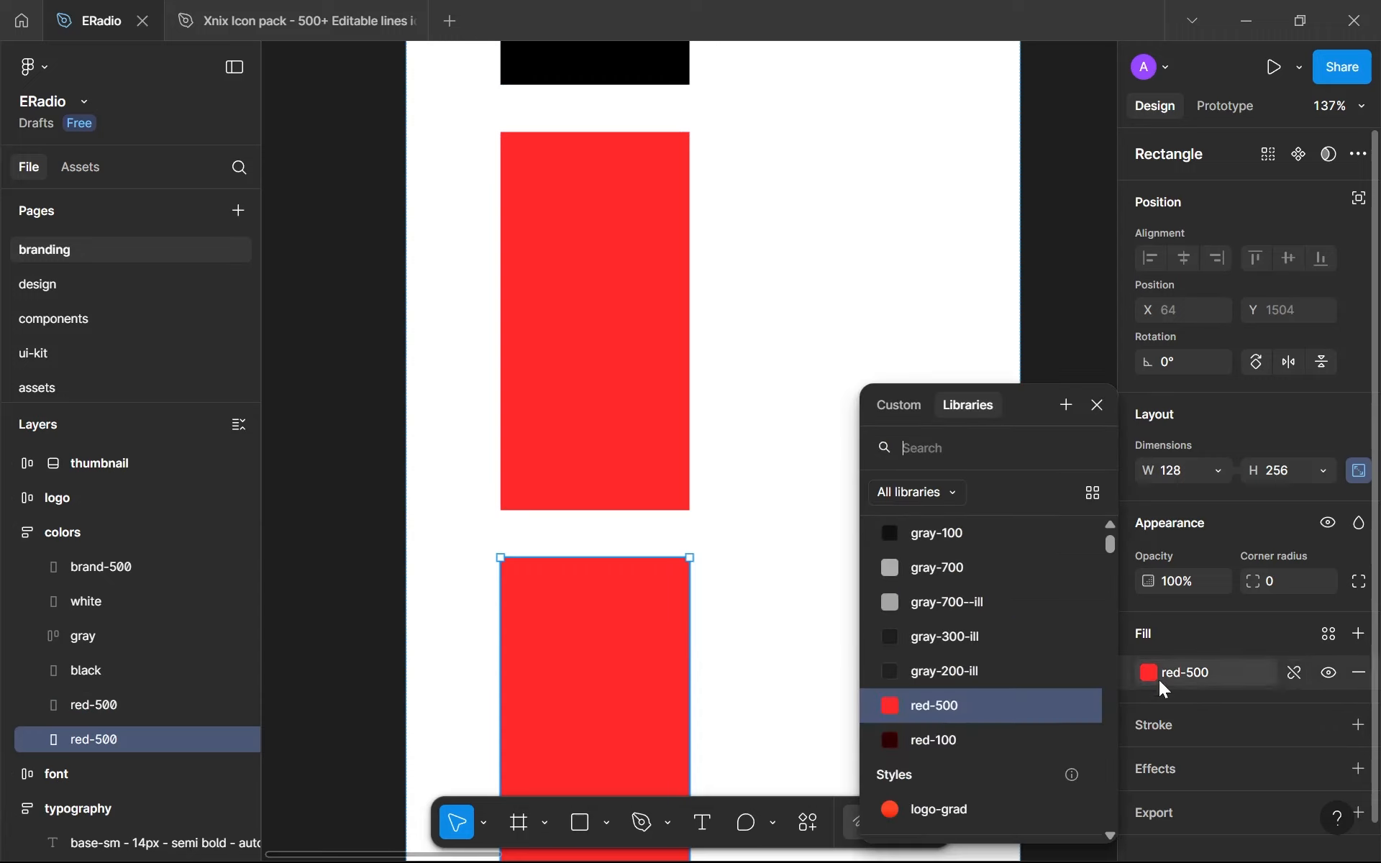
{"action": "left_click", "coordinate": [934, 746]}
{"action": "double_click", "coordinate": [94, 741]}
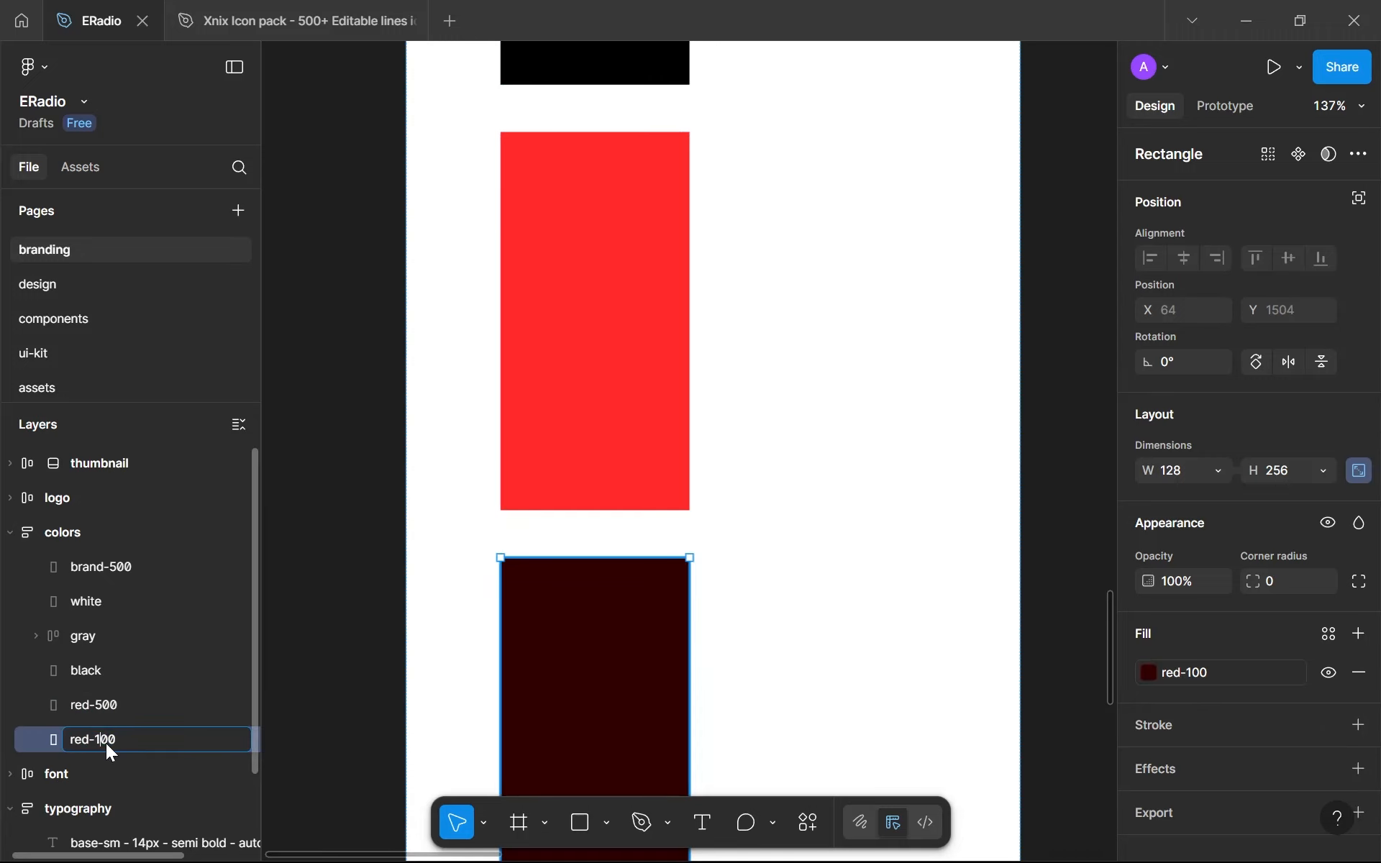
{"action": "key", "text": "BackSpace"}
{"action": "type", "text": "1"}
{"action": "key", "text": "Return"}
- Wrap the red-500 and red-100 swatches in a horizontal auto layout frame with red-100 placed first
{"action": "left_click", "coordinate": [586, 405], "text": "shift"}
{"action": "key", "text": "shift+a"}
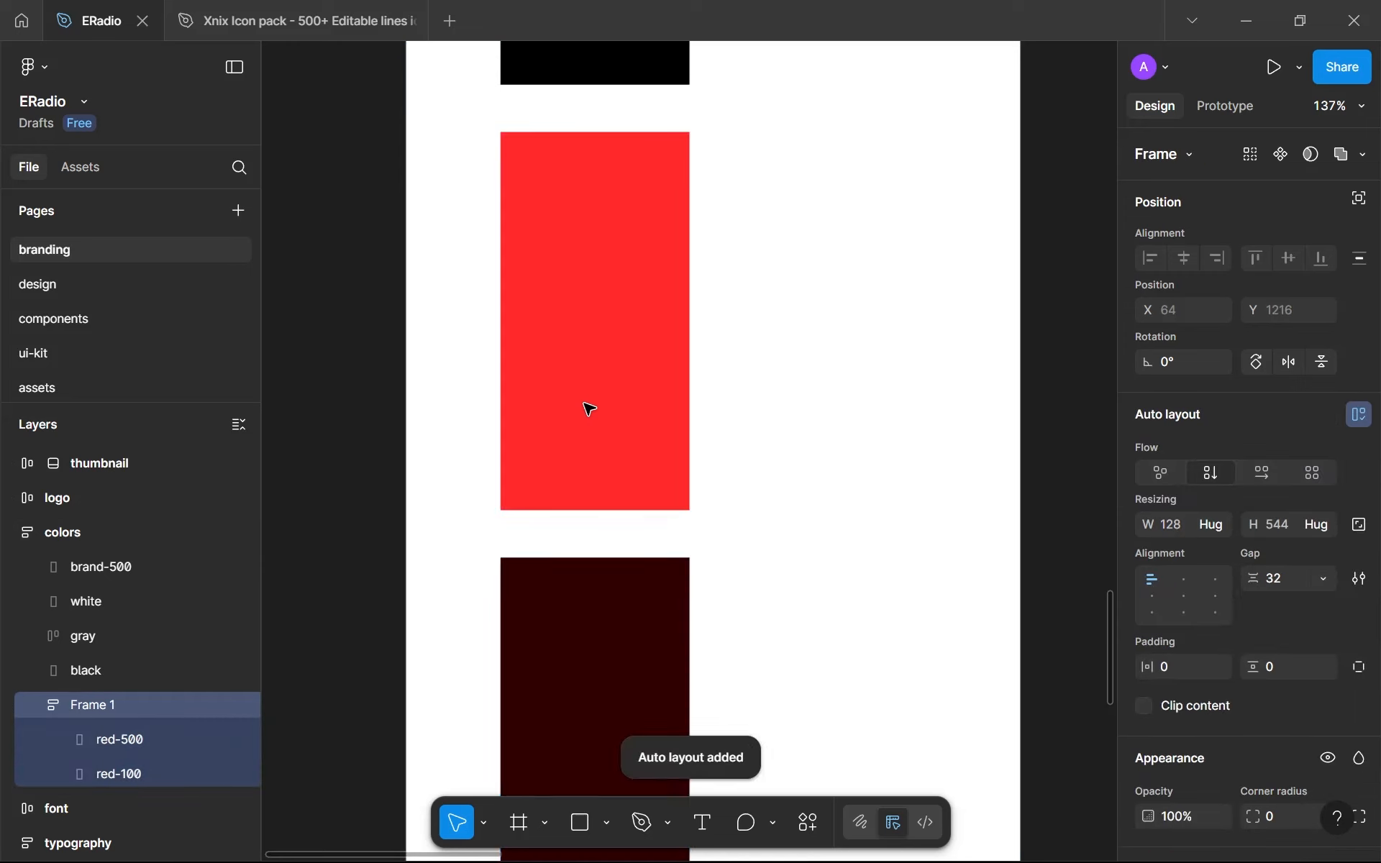
{"action": "scroll", "coordinate": [589, 408], "scroll_direction": "down", "scroll_amount": 10}
{"action": "scroll", "coordinate": [584, 405], "scroll_direction": "up", "scroll_amount": 2}
{"action": "scroll", "coordinate": [584, 406], "scroll_direction": "right", "scroll_amount": 1}
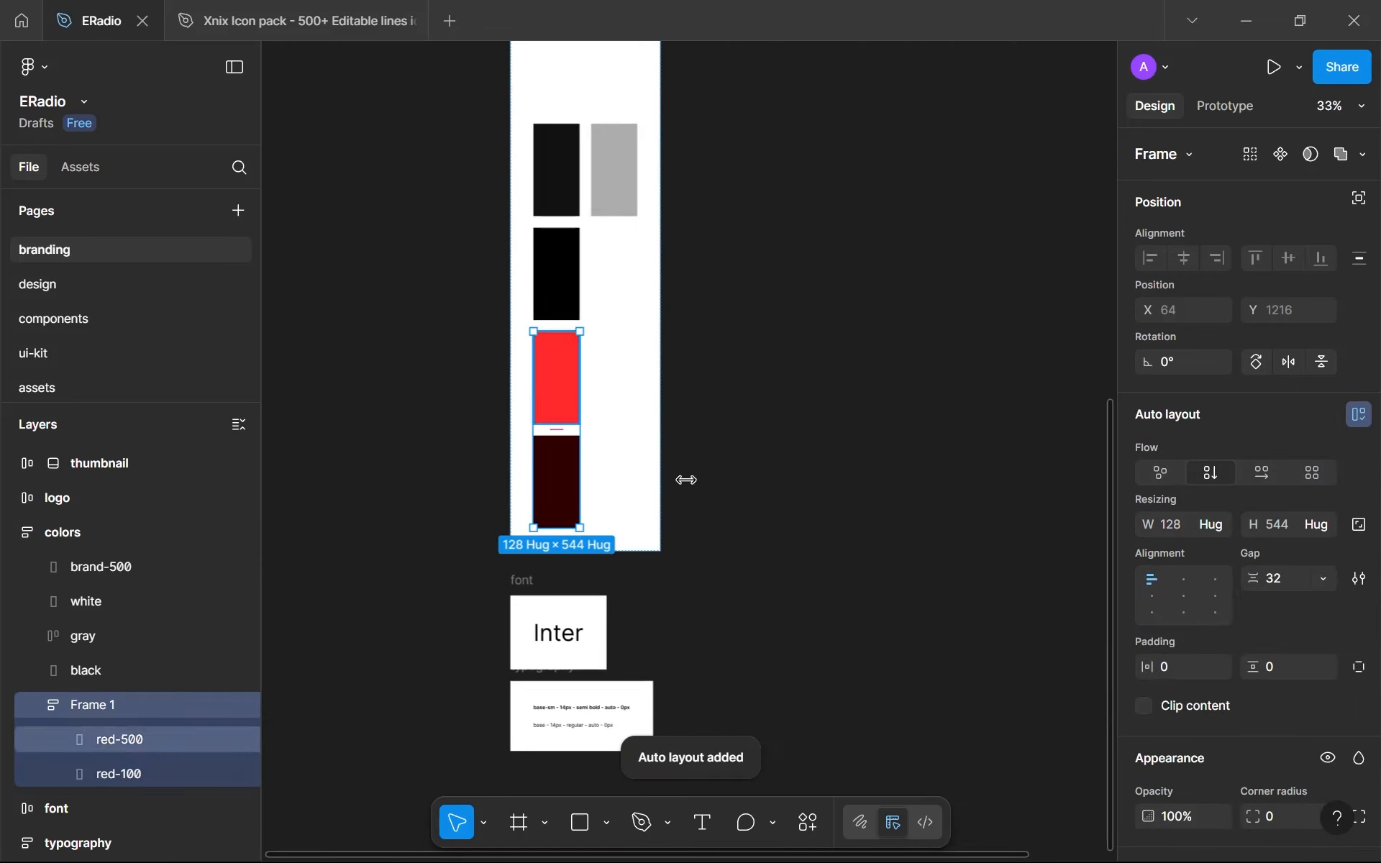
{"action": "left_click", "coordinate": [1261, 474]}
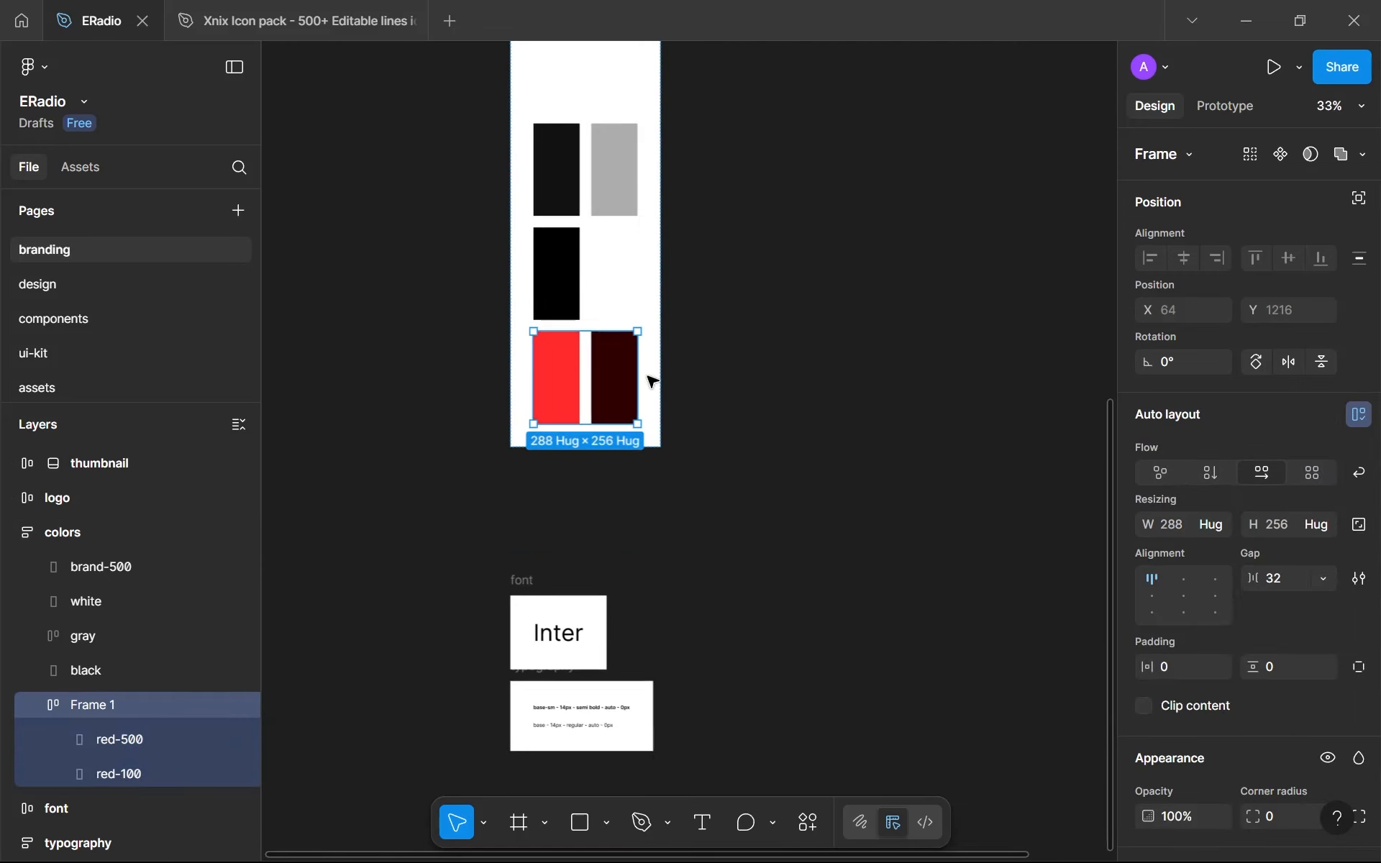
{"action": "left_click", "coordinate": [617, 370]}
{"action": "key", "text": "Left"}
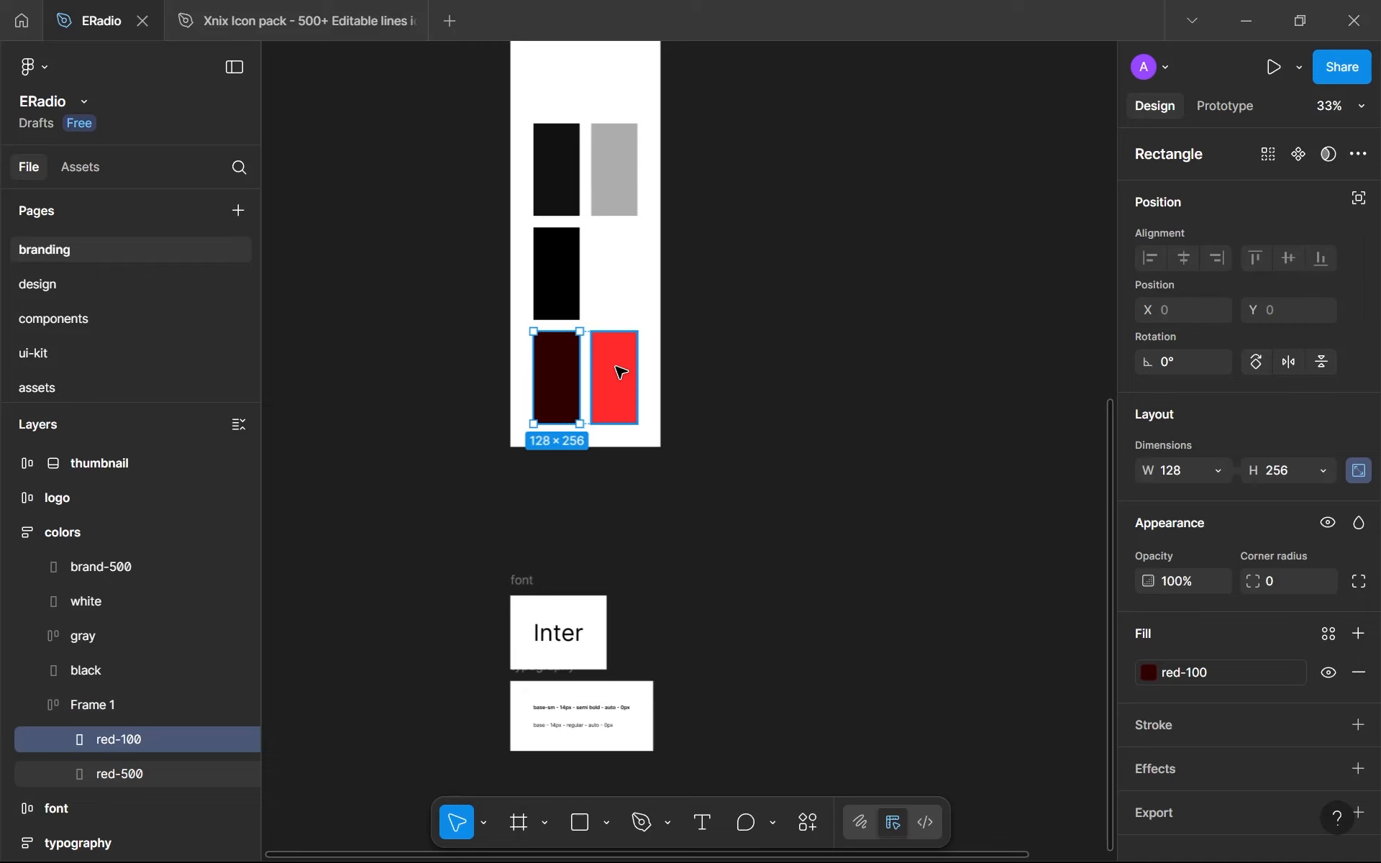
- Rename the auto layout frame holding the two red swatches to red
{"action": "scroll", "coordinate": [615, 367], "scroll_direction": "up", "scroll_amount": 5}
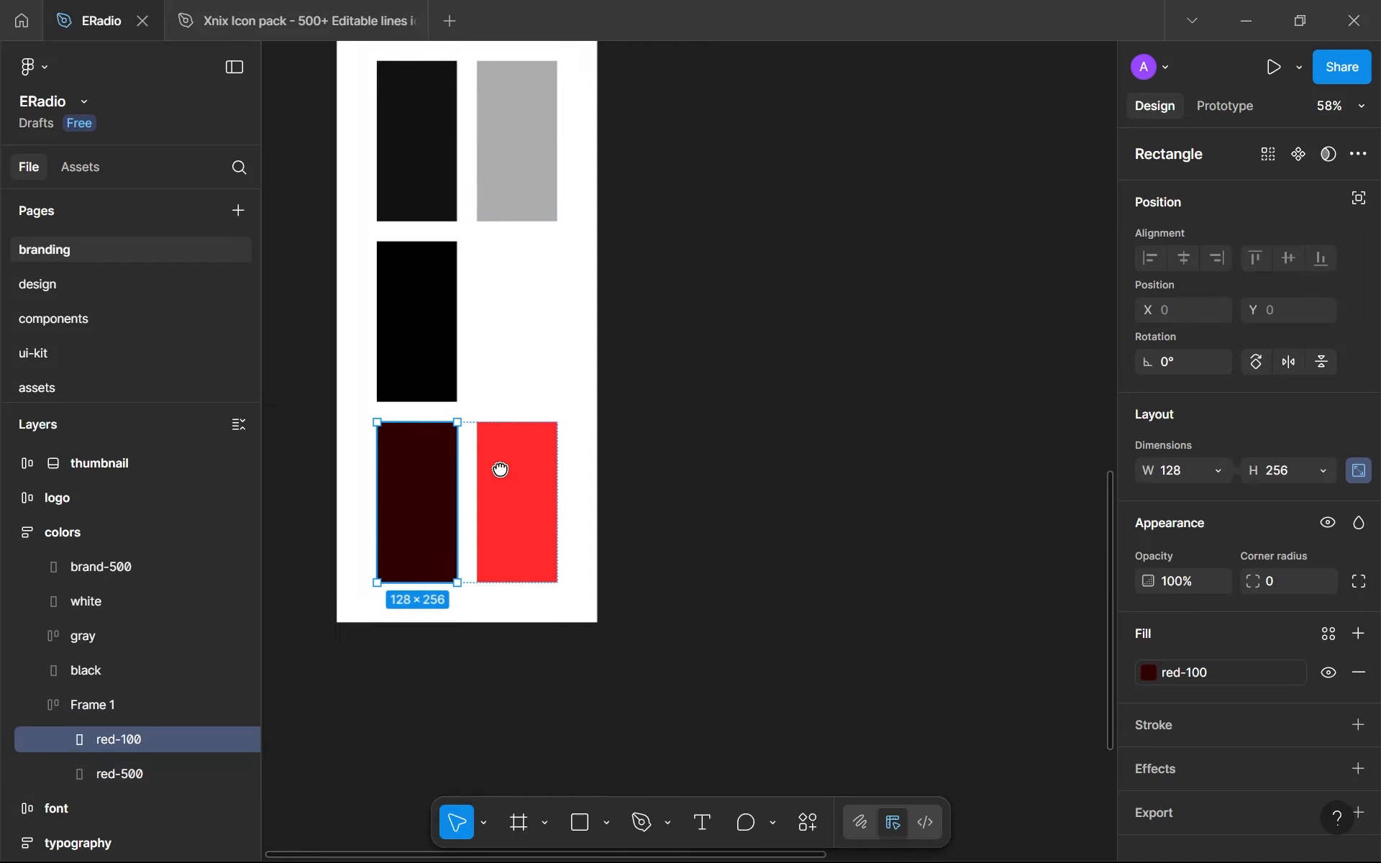
{"action": "scroll", "coordinate": [500, 469], "scroll_direction": "down", "scroll_amount": 5}
{"action": "double_click", "coordinate": [129, 705]}
{"action": "type", "text": "red"}
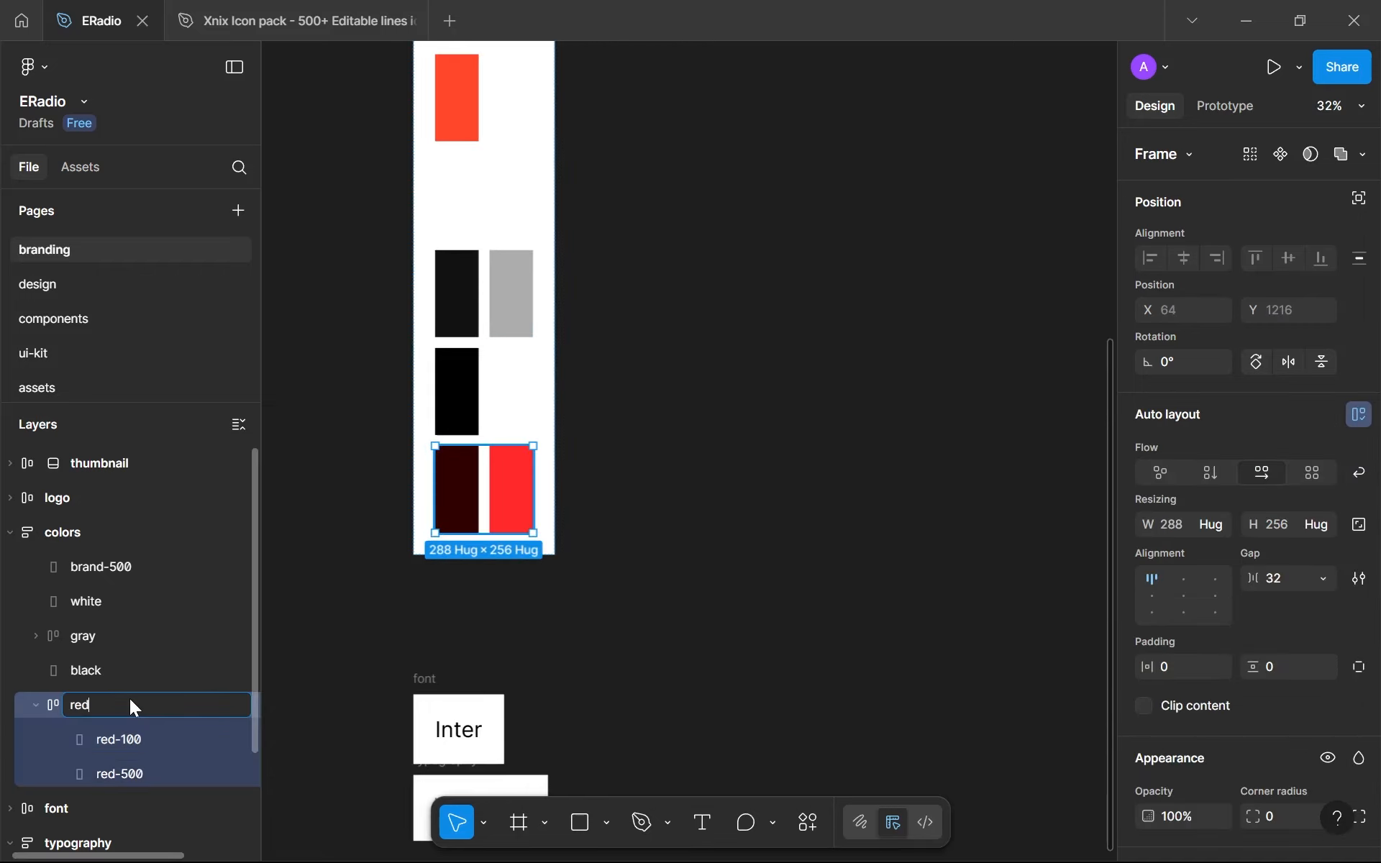
{"action": "left_click", "coordinate": [558, 611]}
{"action": "scroll", "coordinate": [504, 605], "scroll_direction": "down", "scroll_amount": 3}
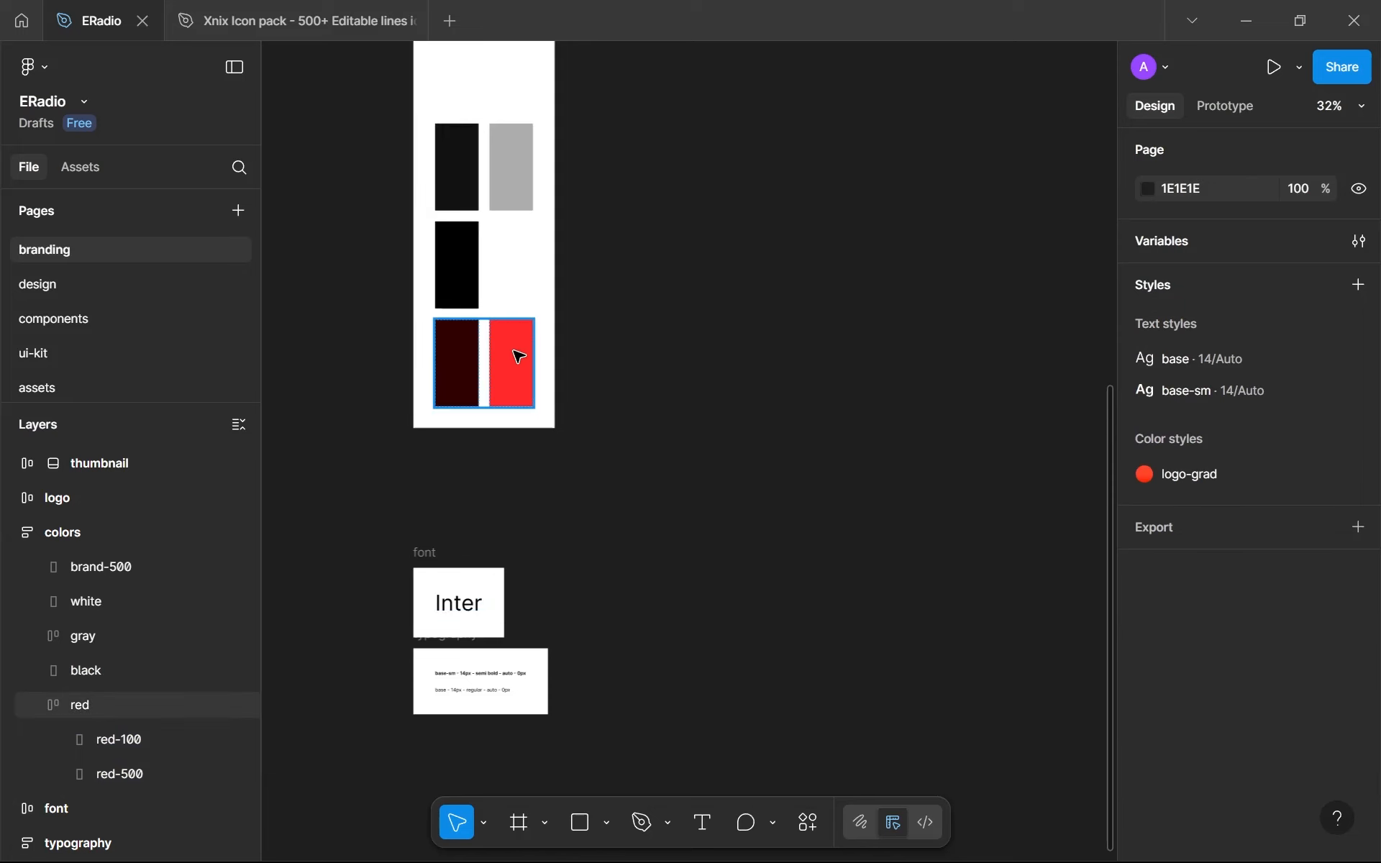
- Move the font and typography frames up together so they sit directly beneath the colors frame
{"action": "left_click", "coordinate": [518, 356]}
{"action": "scroll", "coordinate": [471, 417], "scroll_direction": "down", "scroll_amount": 1}
{"action": "left_click", "coordinate": [429, 545]}
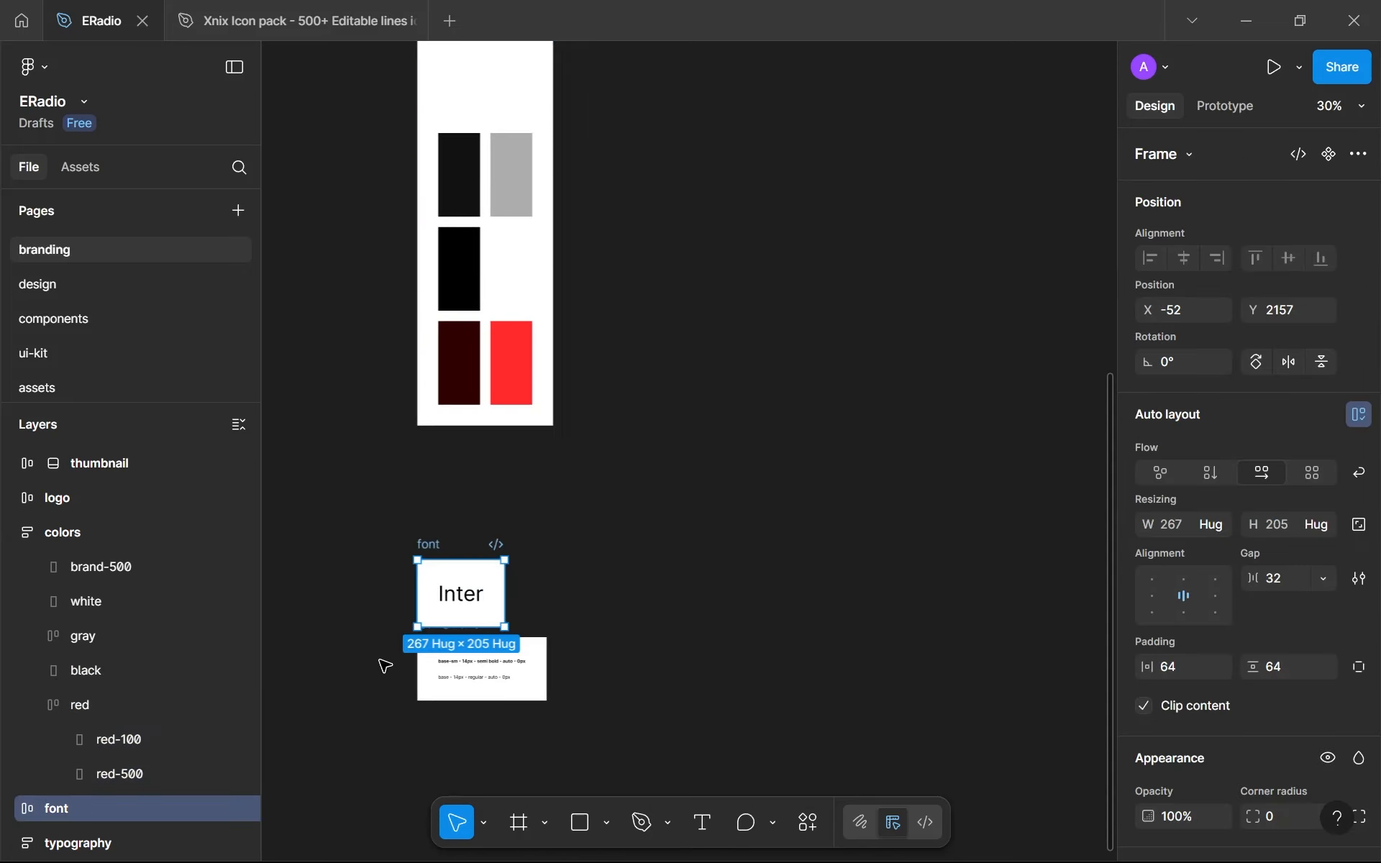
{"action": "scroll", "coordinate": [392, 672], "scroll_direction": "up", "scroll_amount": 5}
{"action": "left_click", "coordinate": [461, 626]}
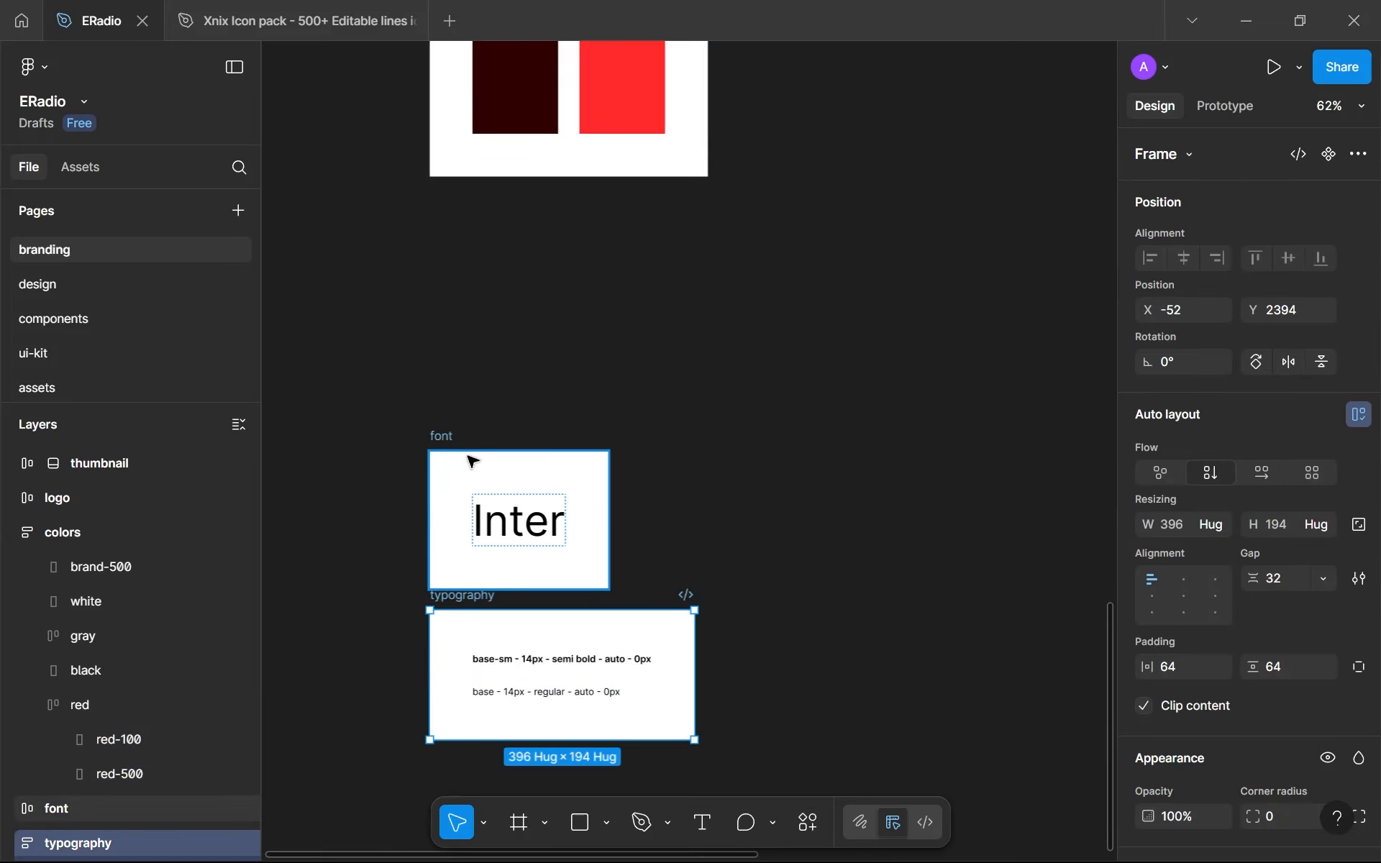
{"action": "left_click", "coordinate": [441, 441], "text": "shift"}
{"action": "left_click_drag", "start_coordinate": [441, 441], "coordinate": [451, 162]}
{"action": "left_click", "coordinate": [850, 347]}
{"action": "scroll", "coordinate": [753, 231], "scroll_direction": "down", "scroll_amount": 4}
{"action": "left_click_drag", "start_coordinate": [738, 272], "coordinate": [661, 605]}
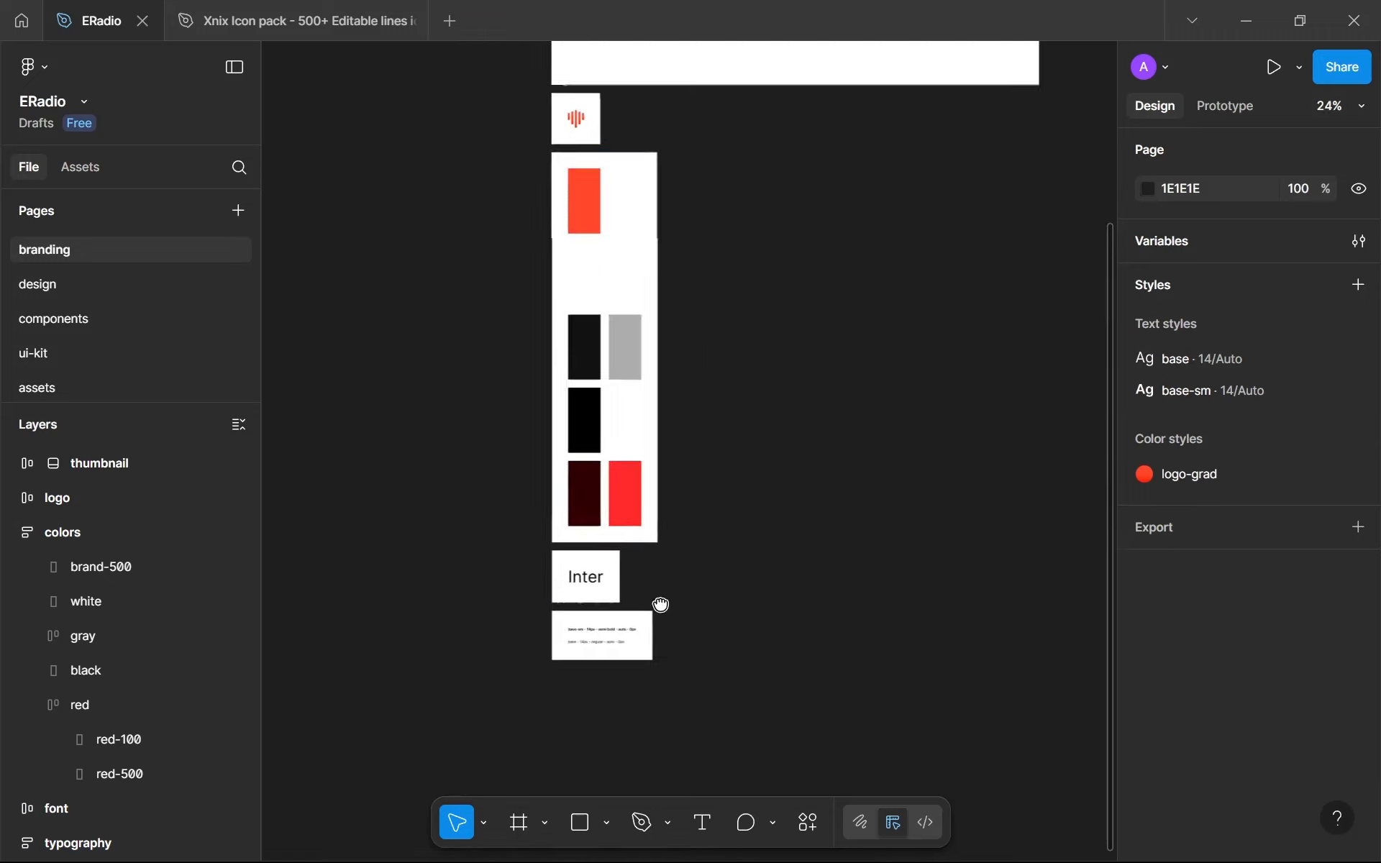
- Review the color swatches, font and typography frames on the branding page
{"action": "left_click", "coordinate": [629, 207]}
{"action": "scroll", "coordinate": [567, 269], "scroll_direction": "up", "scroll_amount": 6}
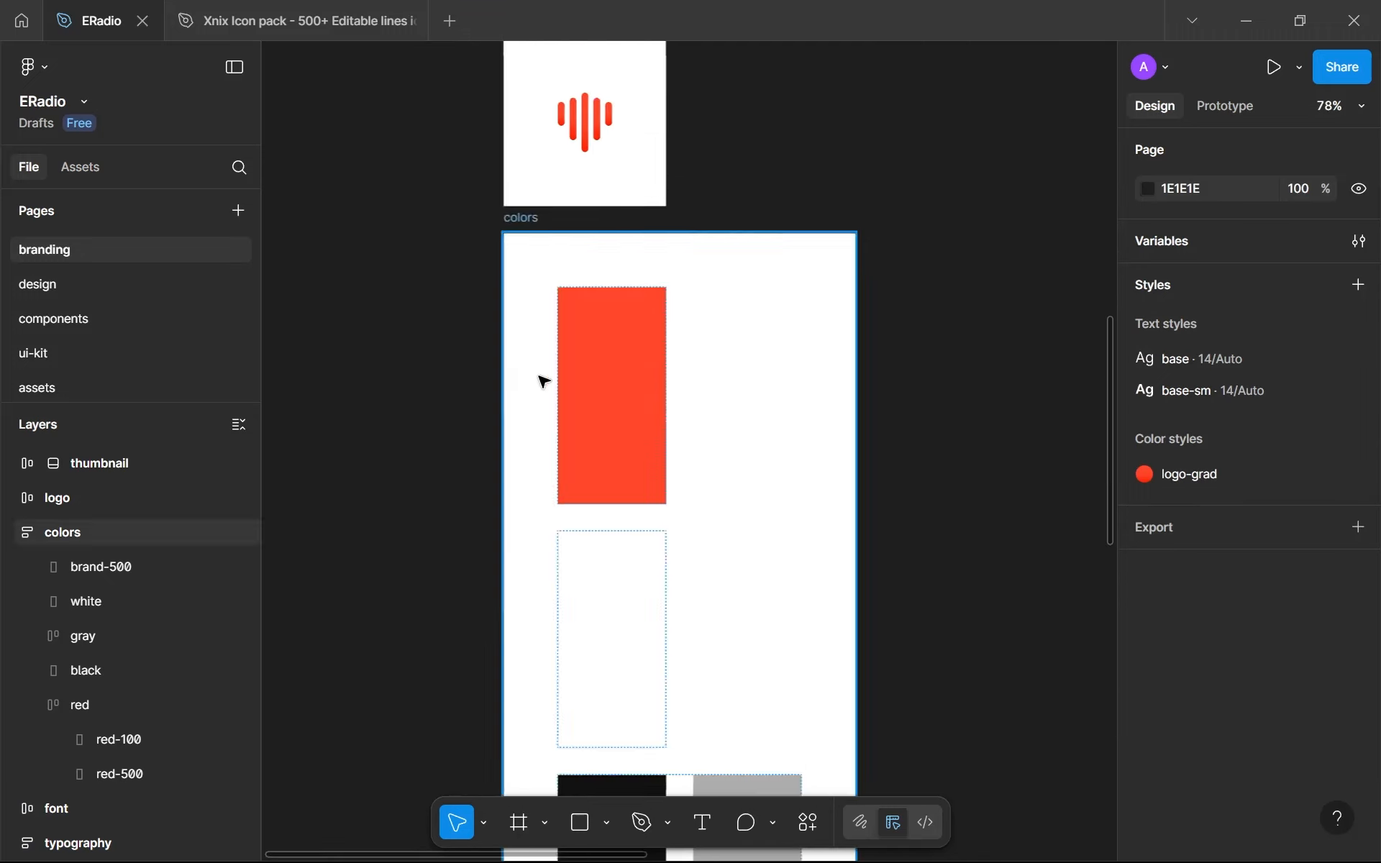
{"action": "scroll", "coordinate": [543, 382], "scroll_direction": "down", "scroll_amount": 6}
{"action": "scroll", "coordinate": [543, 381], "scroll_direction": "down", "scroll_amount": 1}
{"action": "scroll", "coordinate": [572, 637], "scroll_direction": "up", "scroll_amount": 6}
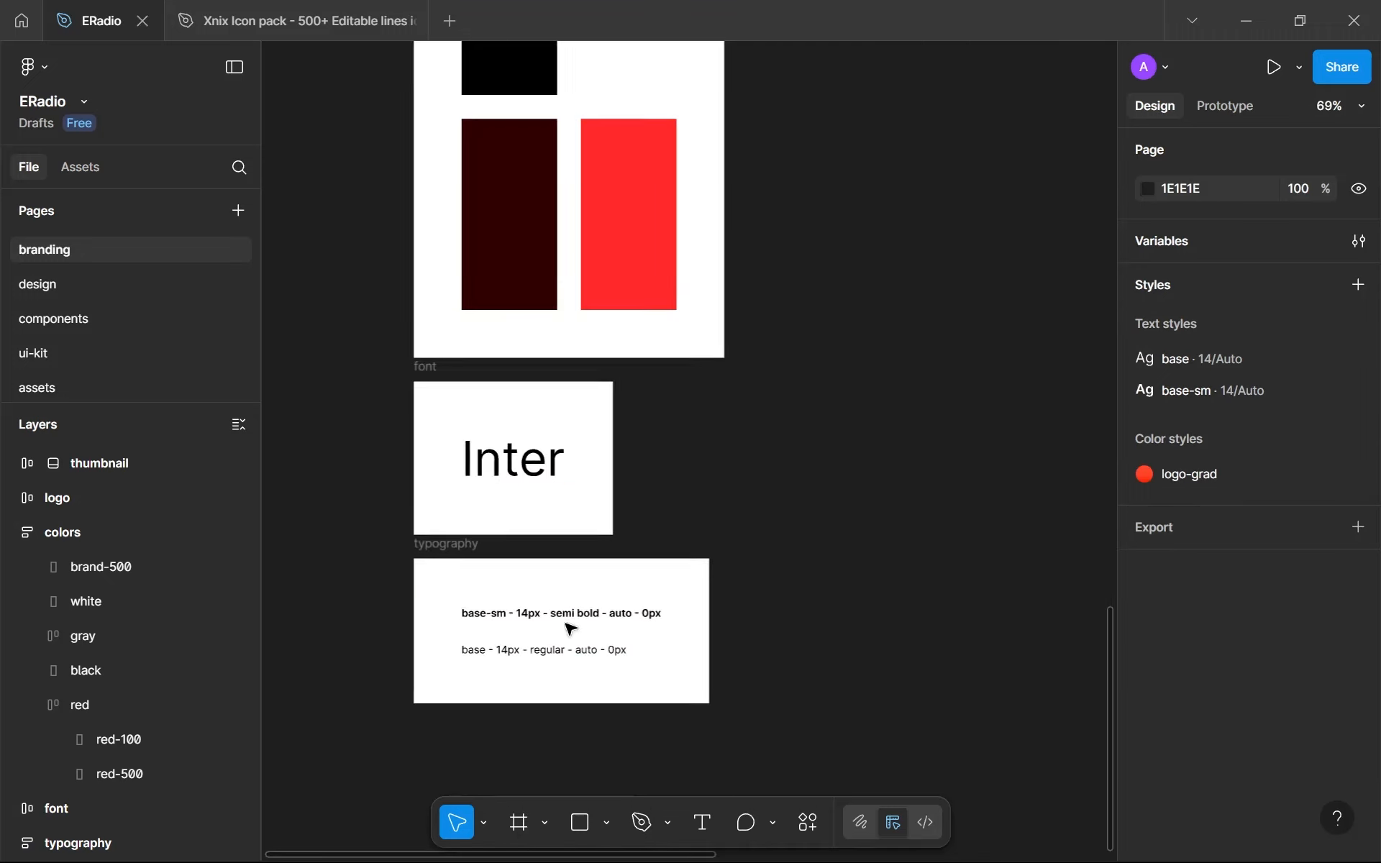
{"action": "scroll", "coordinate": [545, 587], "scroll_direction": "down", "scroll_amount": 4}
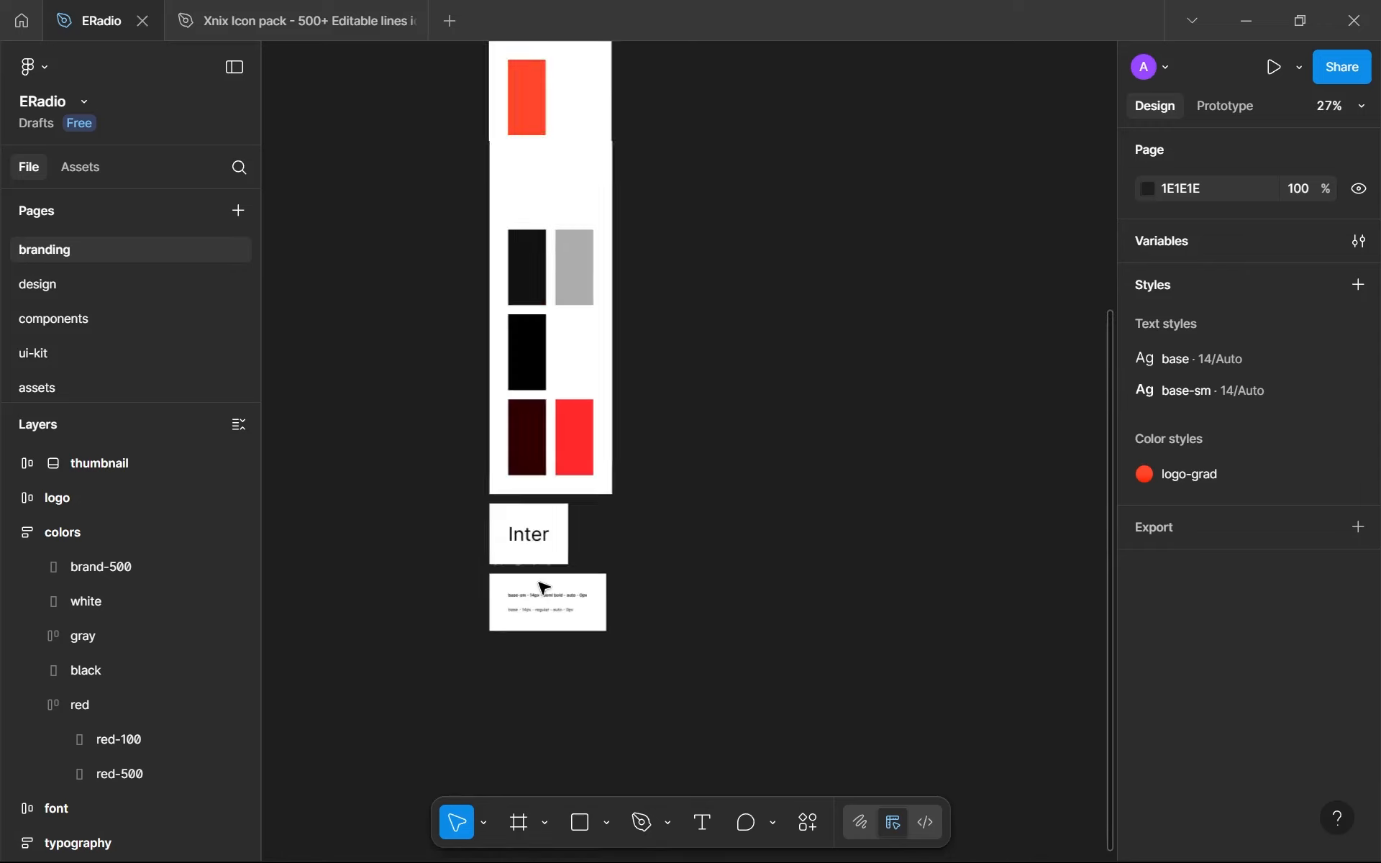
{"action": "scroll", "coordinate": [601, 385], "scroll_direction": "up", "scroll_amount": 5}
{"action": "scroll", "coordinate": [641, 601], "scroll_direction": "down", "scroll_amount": 3}
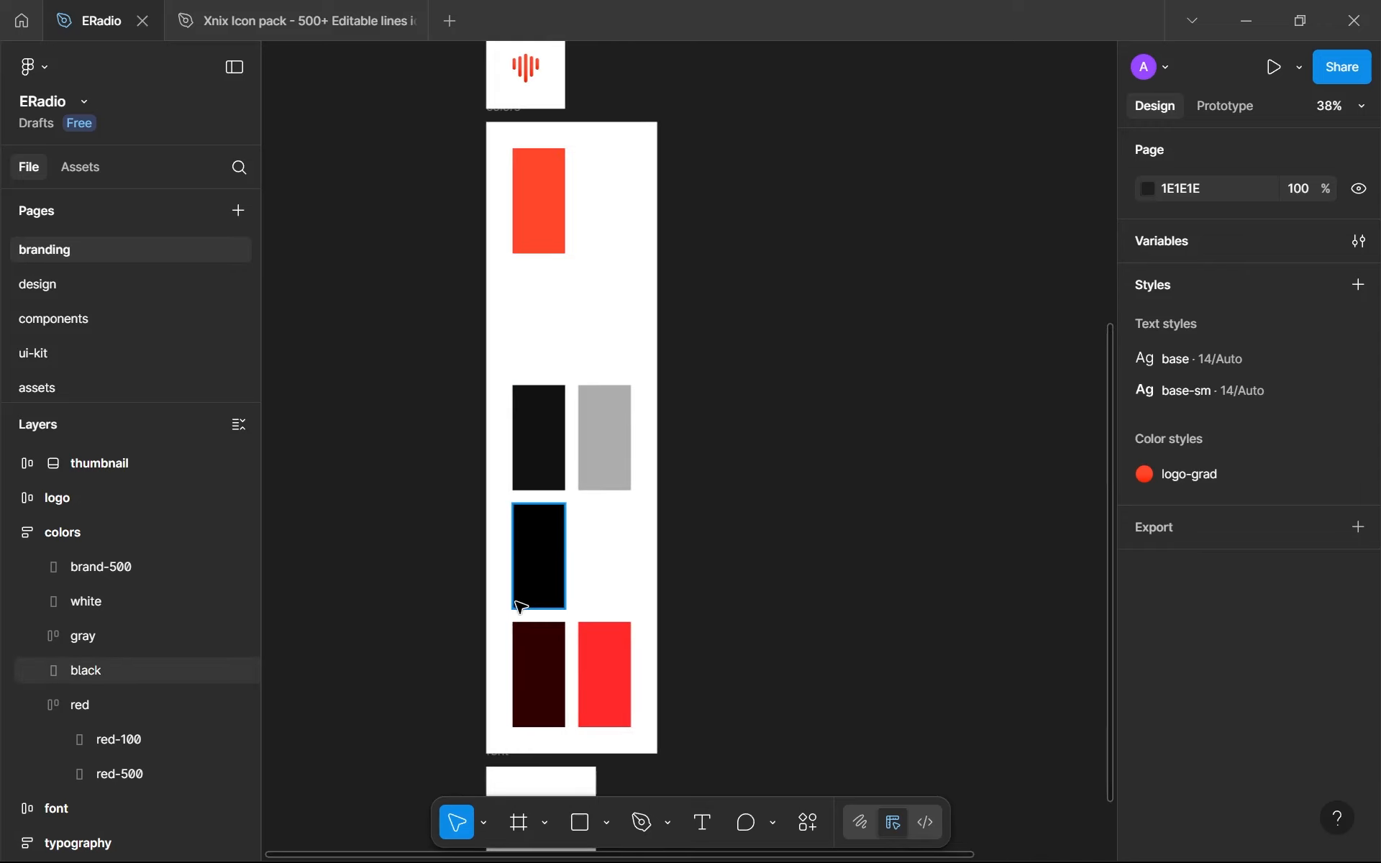
- Collapse the colors and typography frames in the branding page's layer list
{"action": "scroll", "coordinate": [521, 607], "scroll_direction": "down", "scroll_amount": 4}
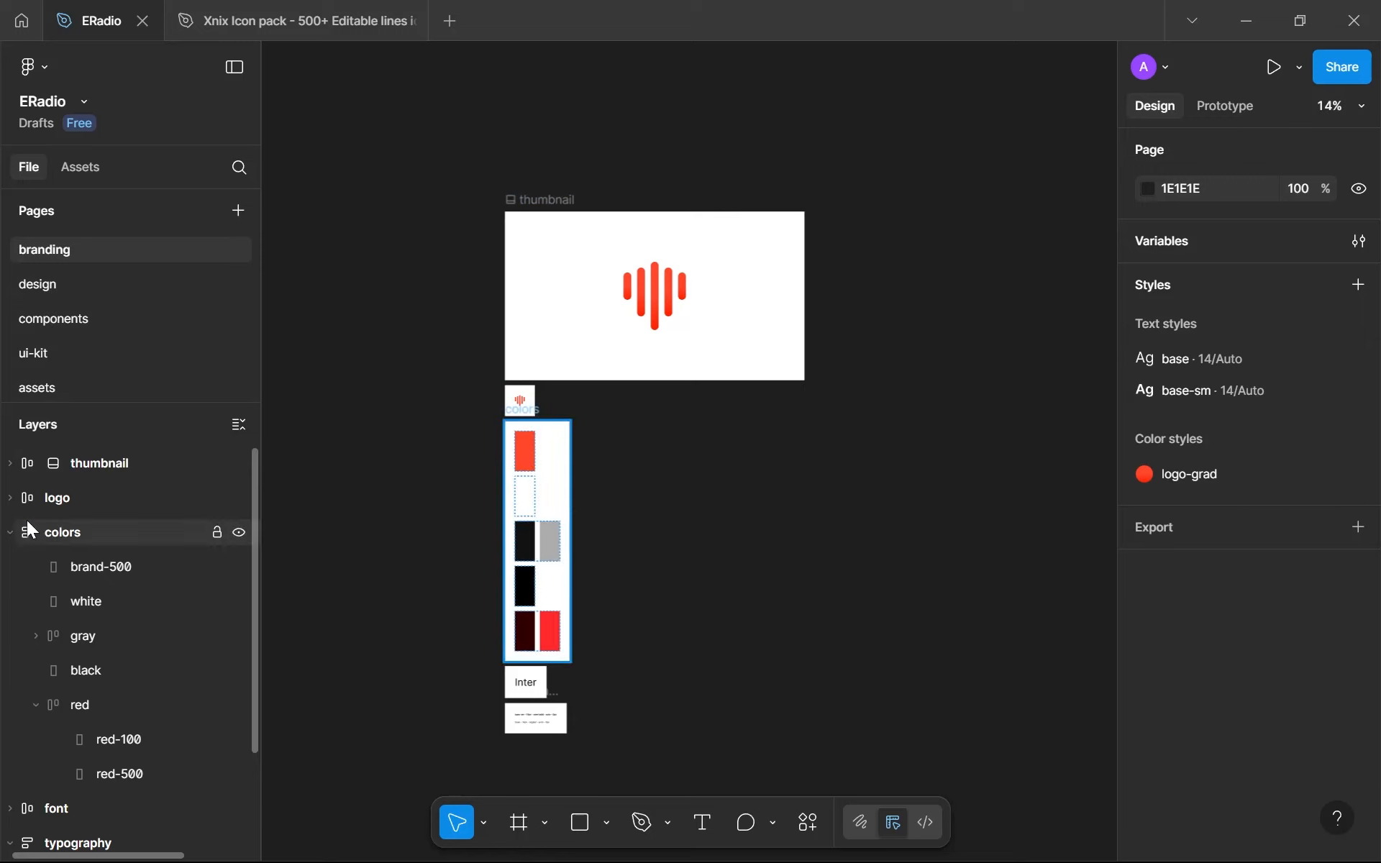
{"action": "left_click", "coordinate": [13, 537]}
{"action": "left_click", "coordinate": [11, 603]}
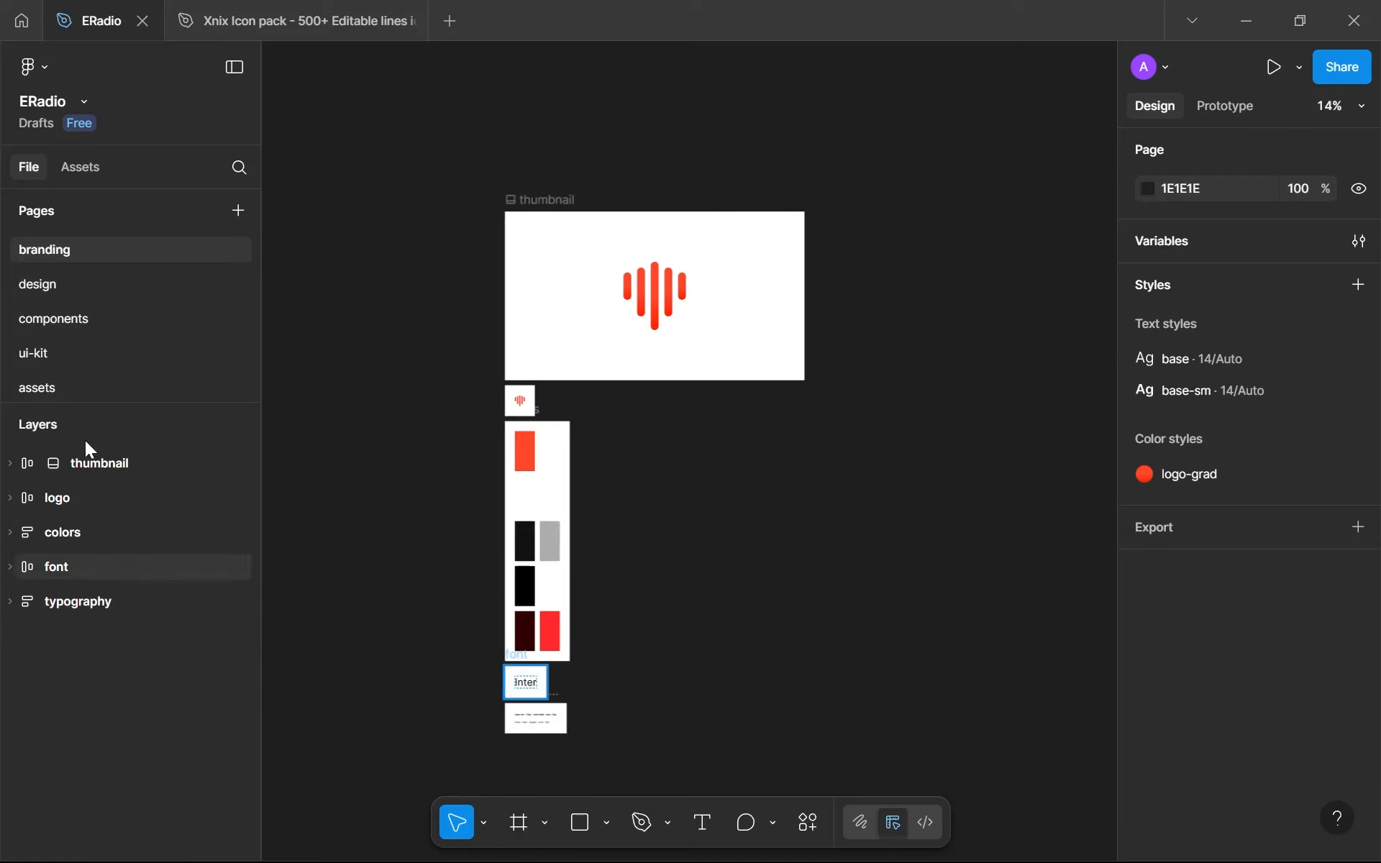
- Turn reset-btn on the components page into a component and place an instance below the message in the design page's error frame
{"action": "left_click", "coordinate": [123, 316]}
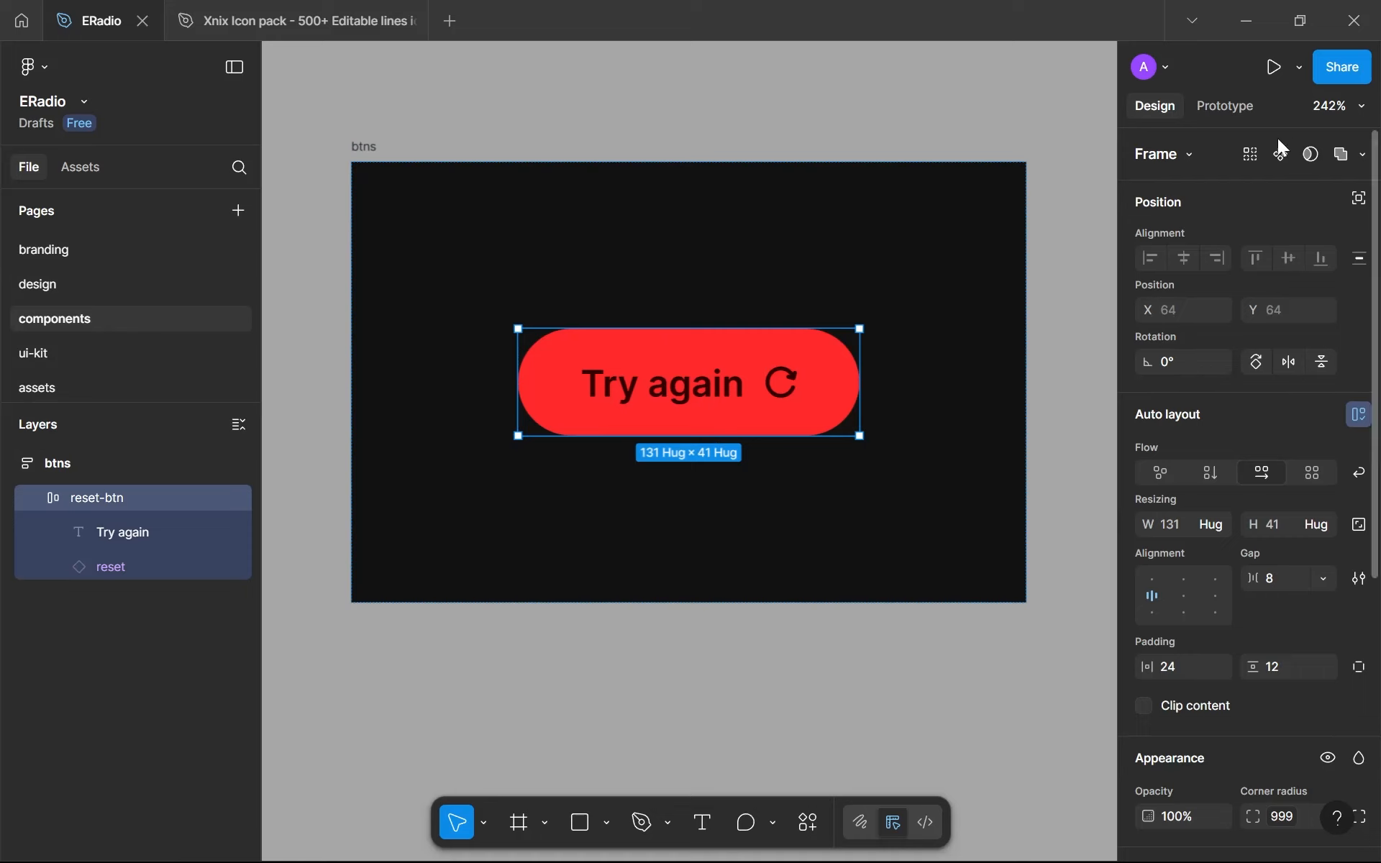
{"action": "left_click", "coordinate": [1280, 156]}
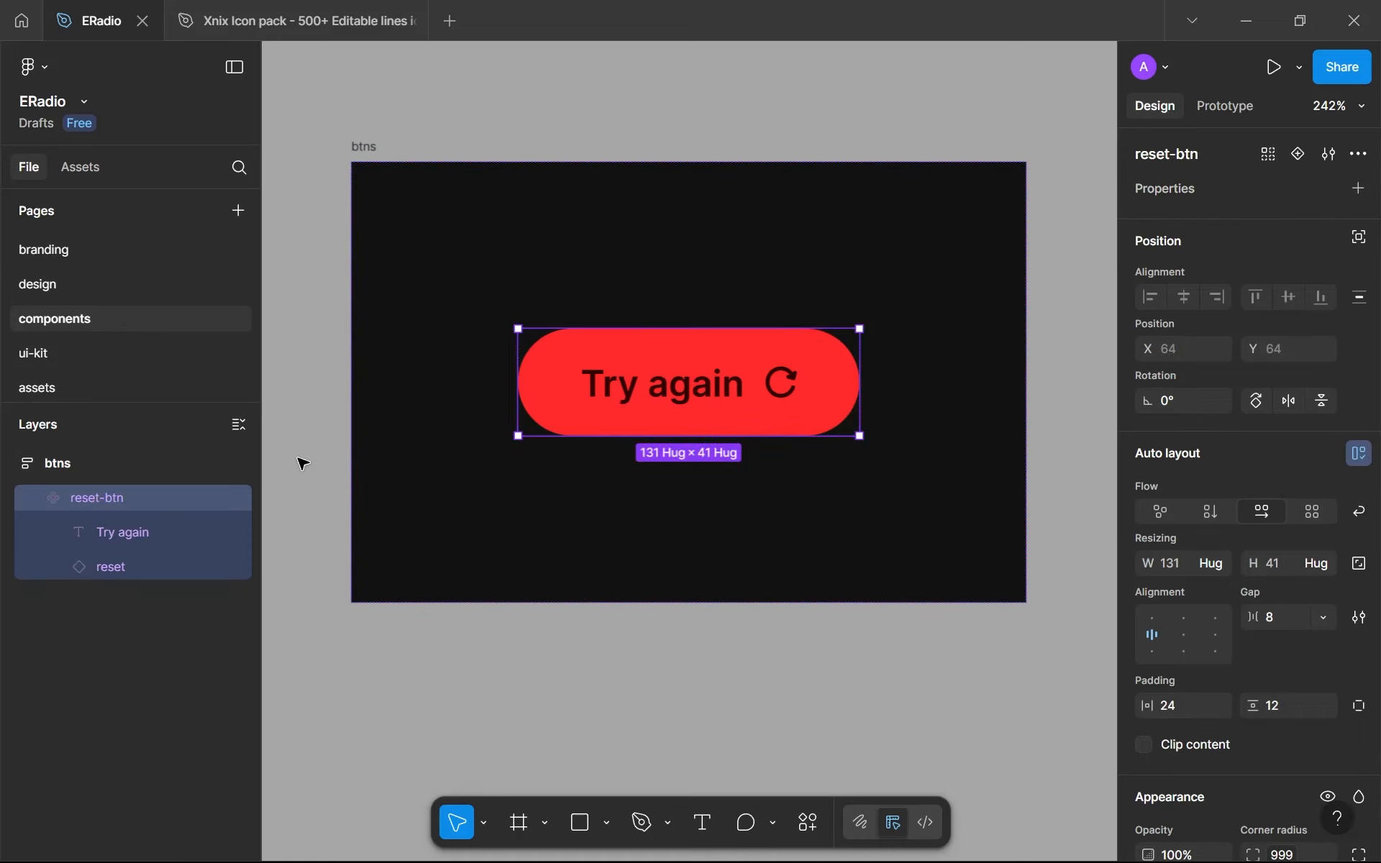
{"action": "left_click", "coordinate": [96, 282]}
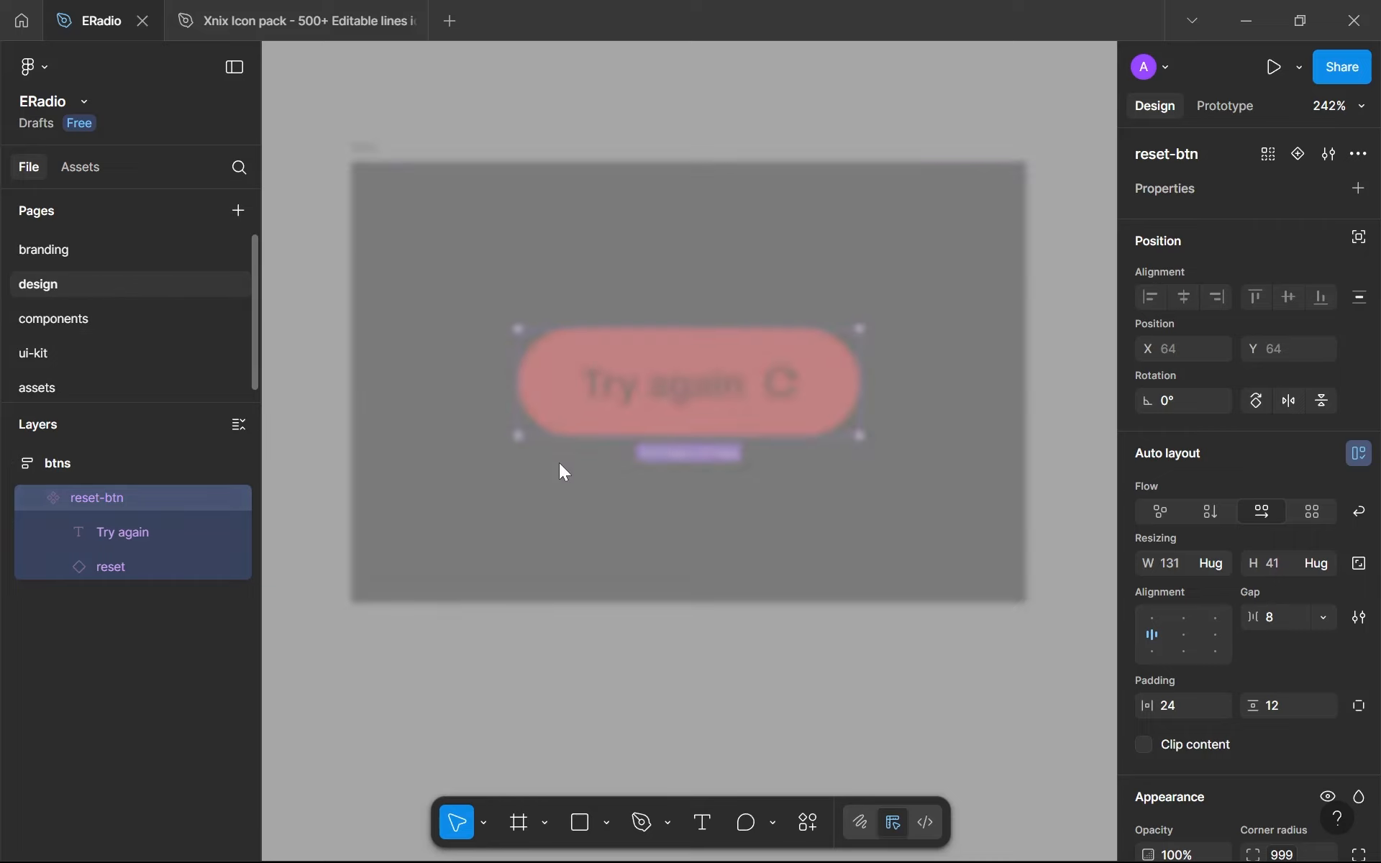
{"action": "left_click", "coordinate": [639, 288]}
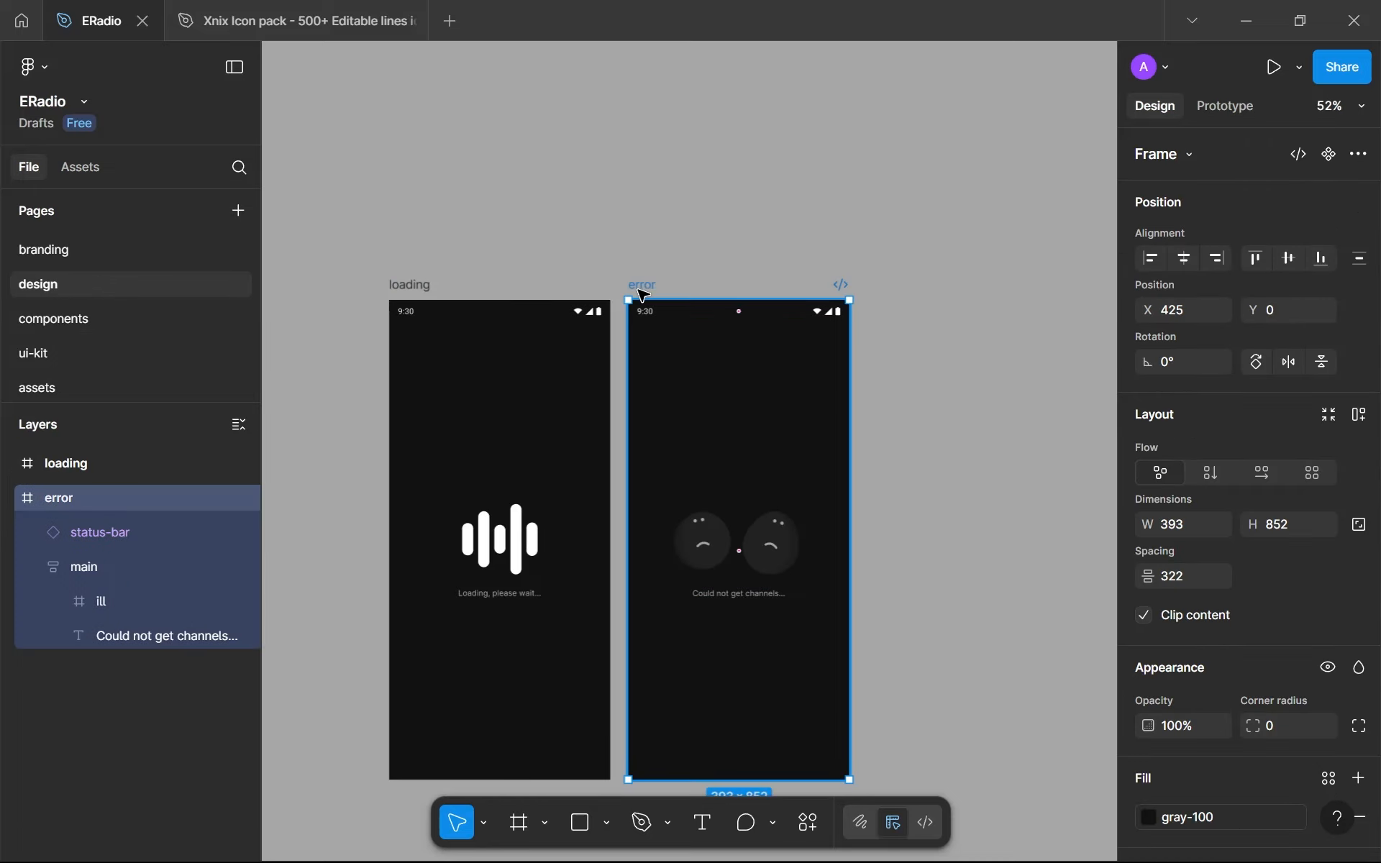
{"action": "key", "text": "ctrl+v"}
{"action": "left_click_drag", "start_coordinate": [714, 363], "coordinate": [728, 632]}
- Rename the error frame's main layer, which holds the illustration and message, to content
{"action": "left_click", "coordinate": [213, 671]}
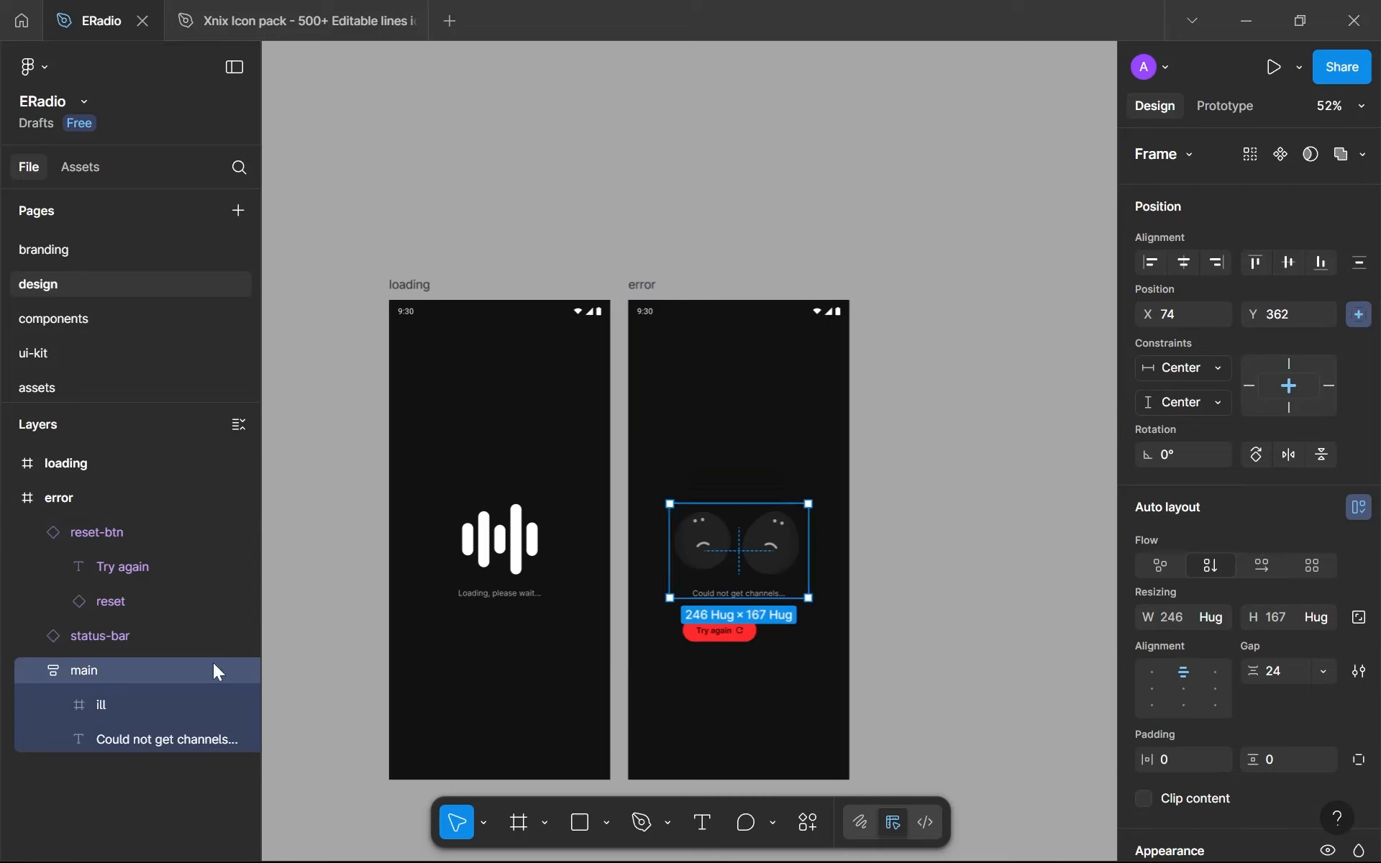
{"action": "double_click", "coordinate": [82, 675]}
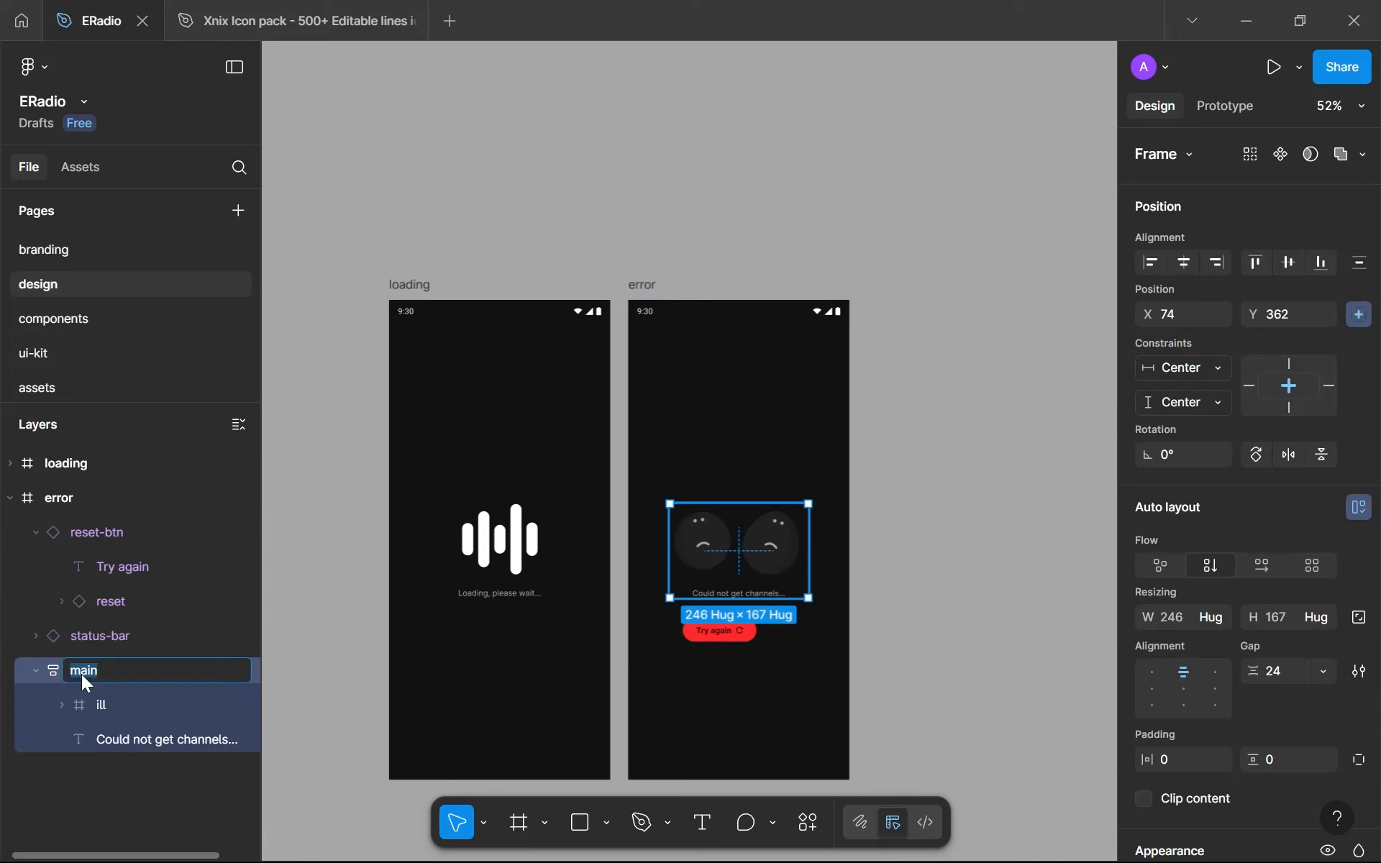
{"action": "type", "text": "content"}
{"action": "key", "text": "Return"}
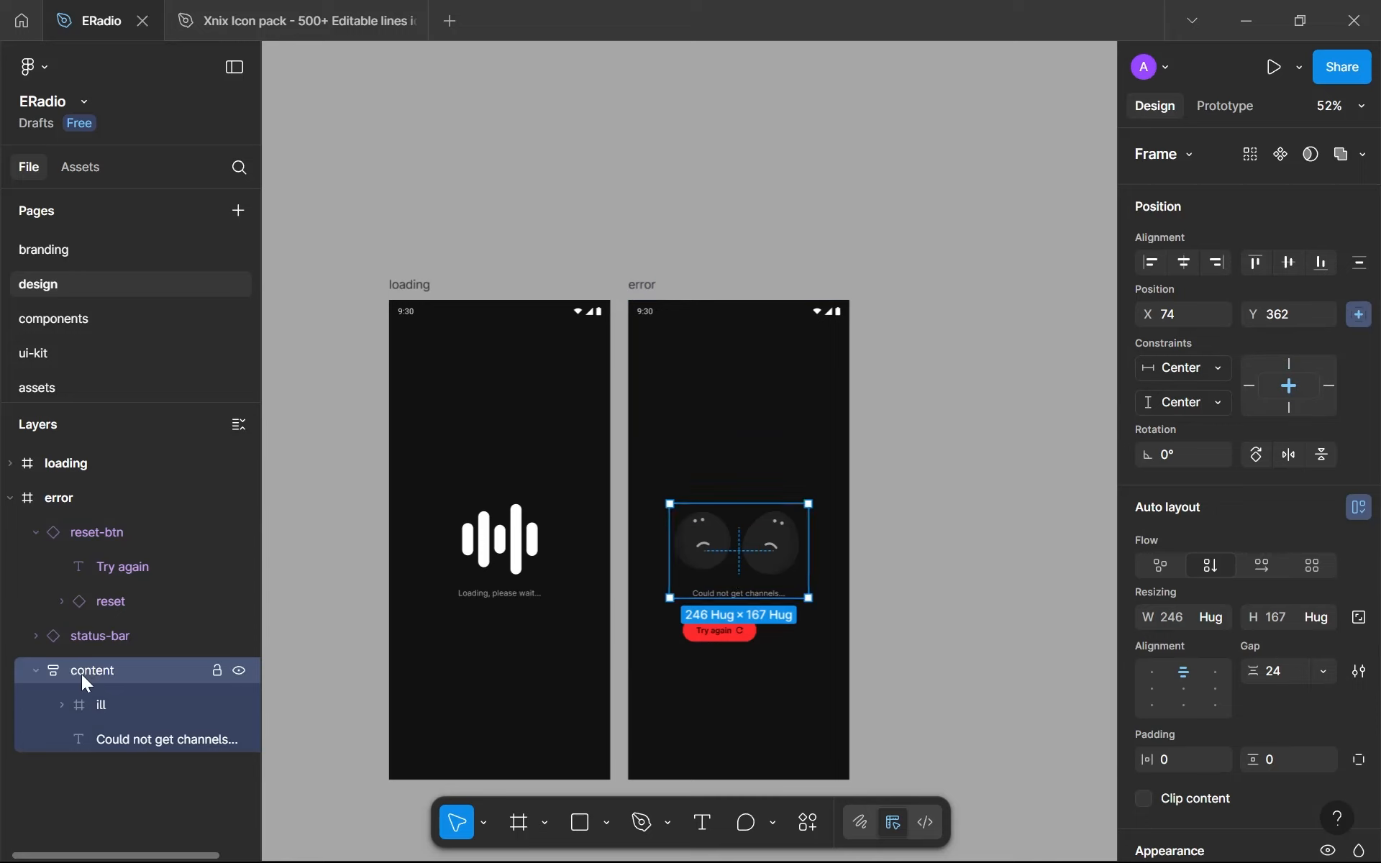
- Wrap content and the reset-btn instance in an auto layout frame named main and order it below status-bar in the layers
{"action": "left_click", "coordinate": [706, 633], "text": "shift"}
{"action": "key", "text": "shift+a"}
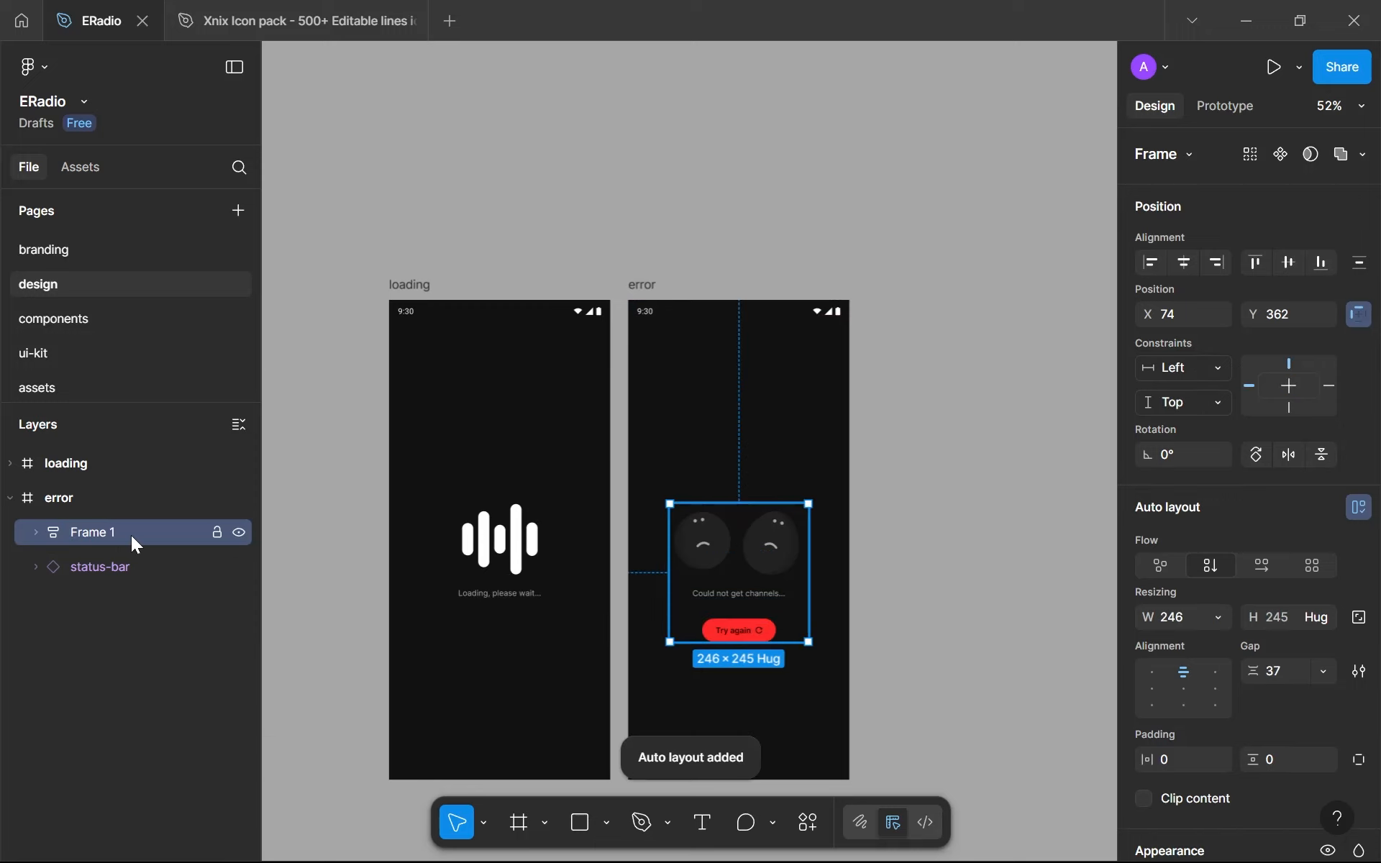
{"action": "double_click", "coordinate": [131, 535]}
{"action": "type", "text": "main"}
{"action": "key", "text": "Return"}
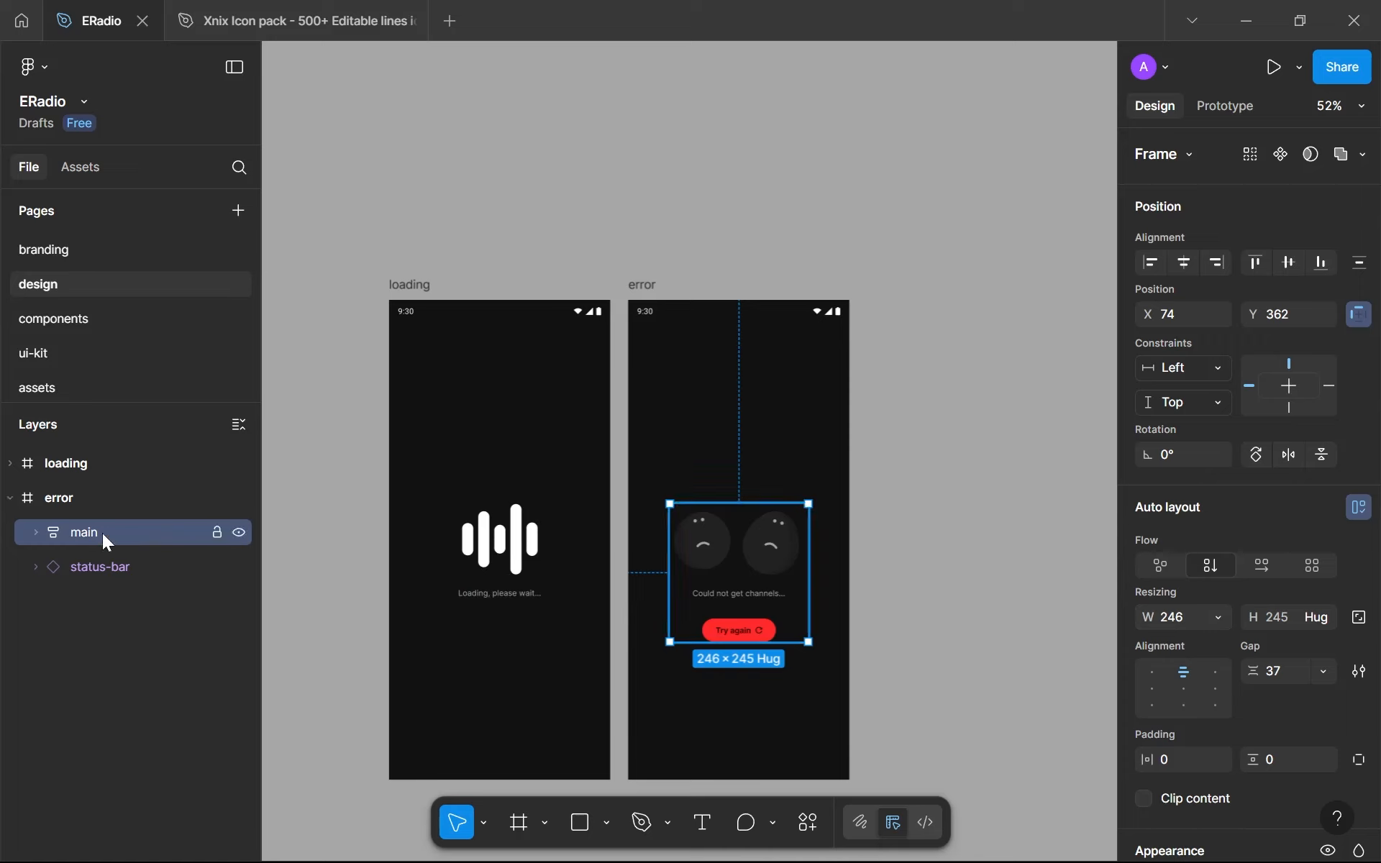
{"action": "key", "text": "ctrl+["}
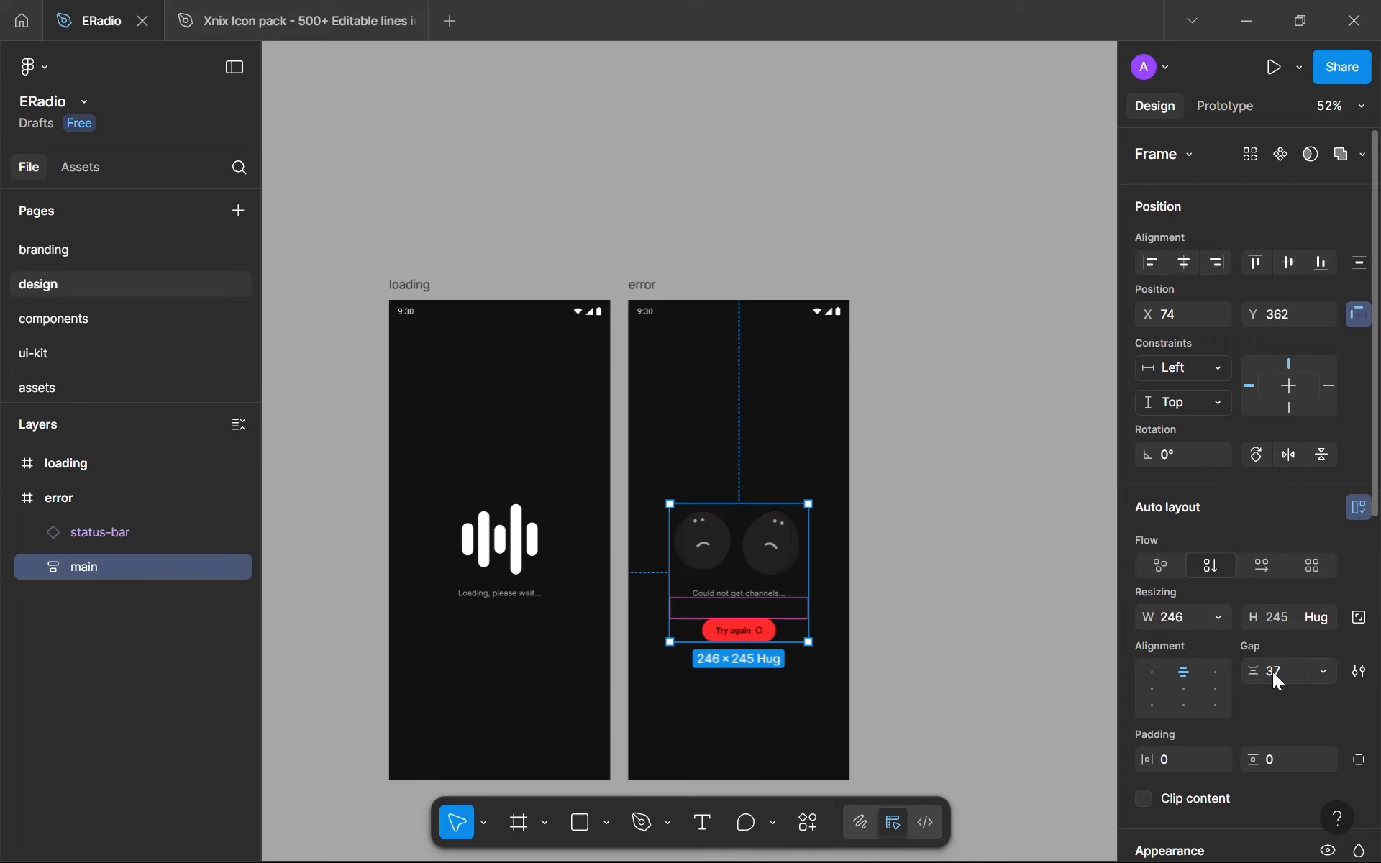
- Examine the spacing between the illustration and the message inside the error screen's content frame
{"action": "scroll", "coordinate": [611, 619], "scroll_direction": "up", "scroll_amount": 5, "text": "ctrl"}
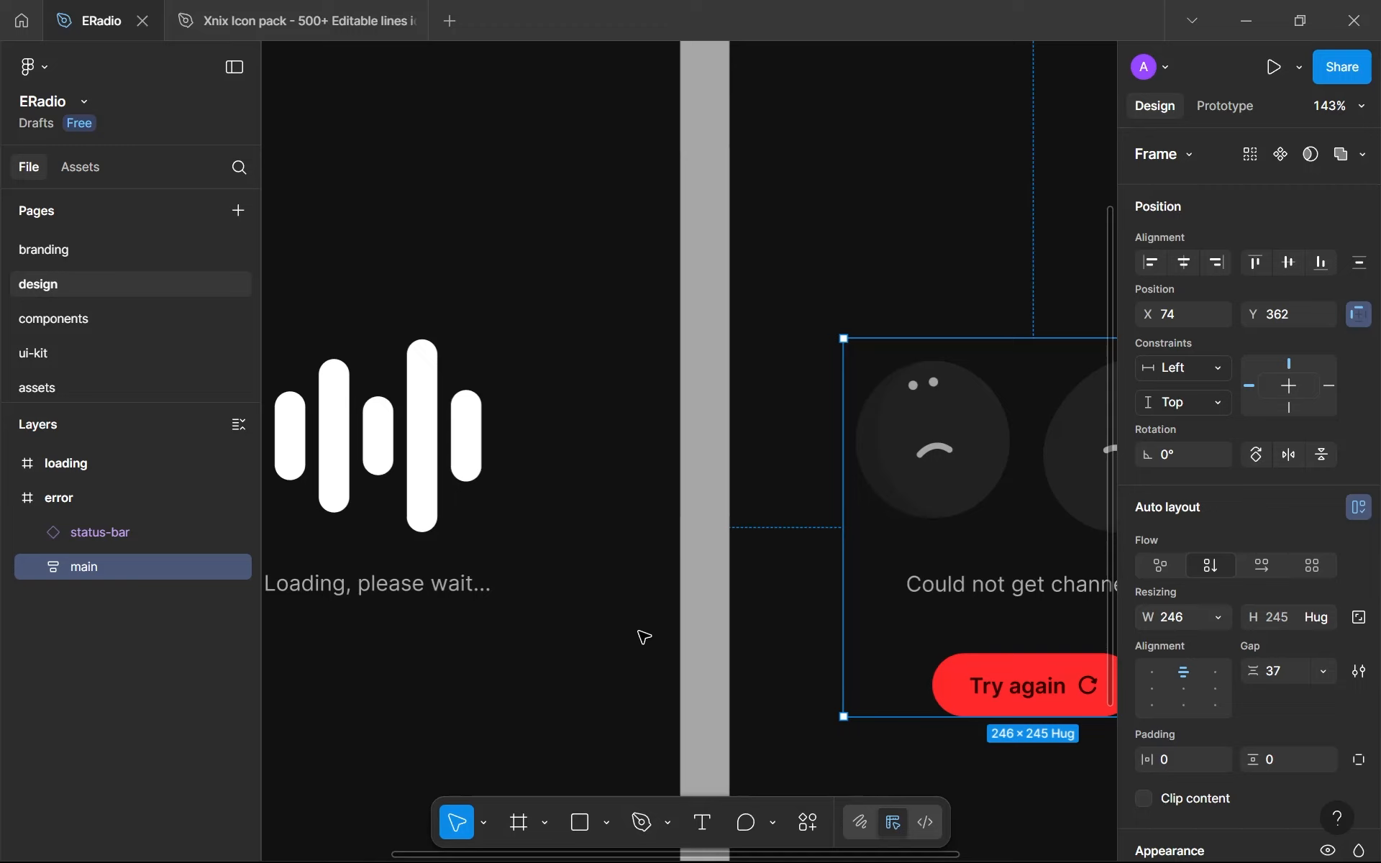
{"action": "scroll", "coordinate": [907, 558], "scroll_direction": "up", "scroll_amount": 3}
{"action": "left_click_drag", "start_coordinate": [906, 558], "coordinate": [505, 657]}
{"action": "scroll", "coordinate": [590, 694], "scroll_direction": "down", "scroll_amount": 4}
{"action": "left_click_drag", "start_coordinate": [584, 687], "coordinate": [574, 503]}
{"action": "scroll", "coordinate": [645, 501], "scroll_direction": "up", "scroll_amount": 4}
{"action": "left_click", "coordinate": [644, 500]}
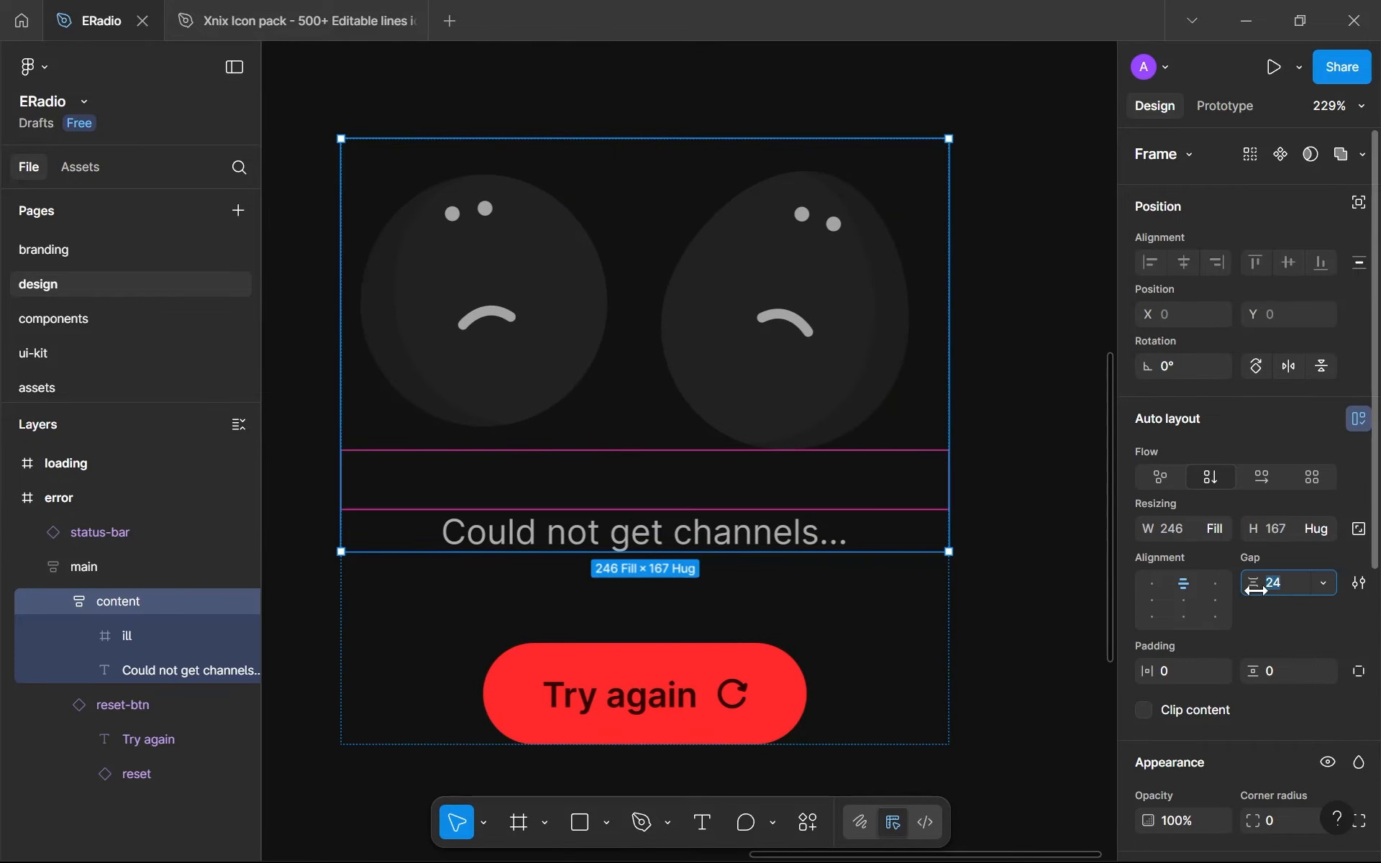
{"action": "double_click", "coordinate": [786, 530]}
{"action": "left_click", "coordinate": [761, 333]}
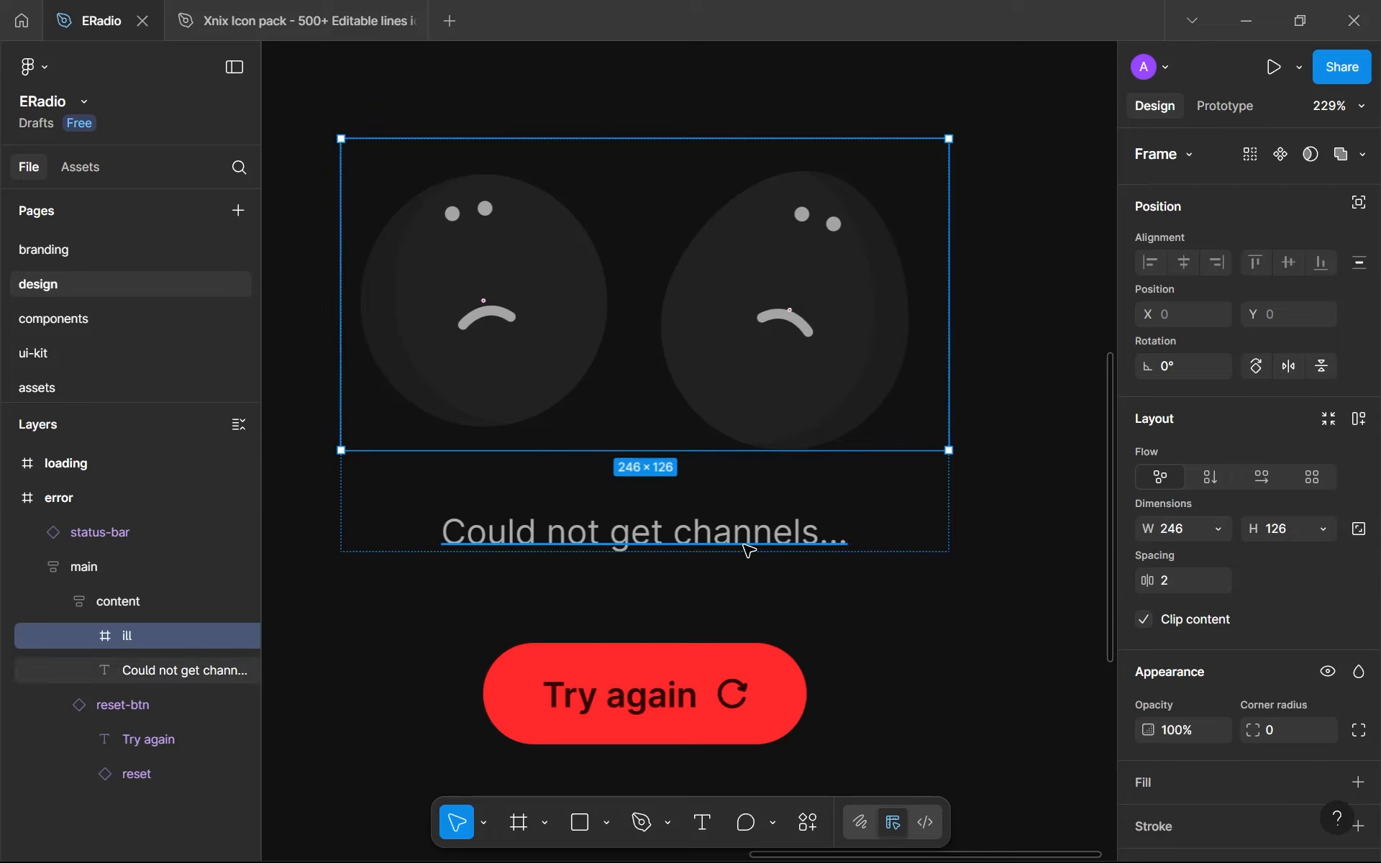
{"action": "left_click", "coordinate": [885, 530]}
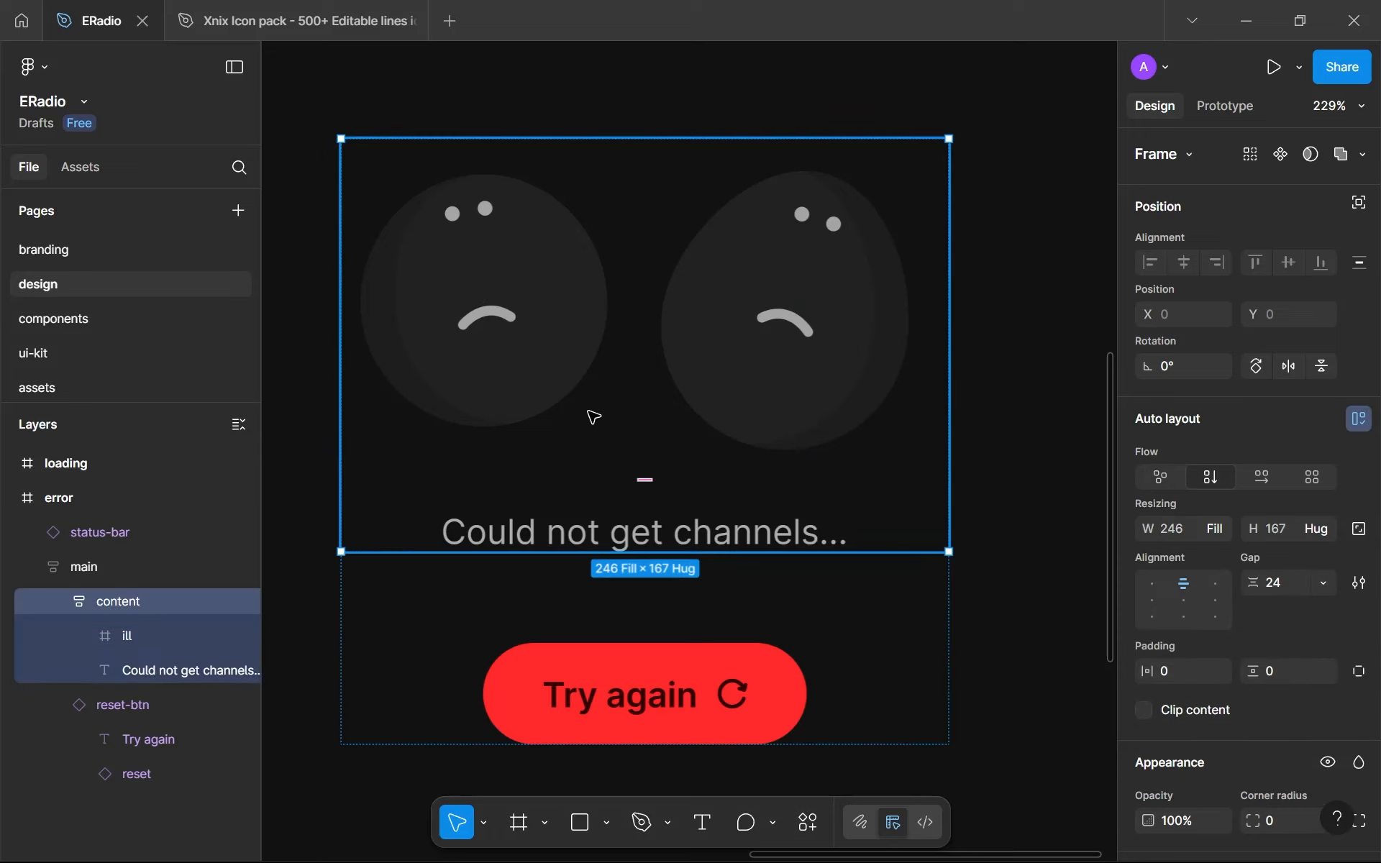
- Set the main frame's auto layout gap between the content and the Try again button to 32
{"action": "left_click", "coordinate": [685, 672]}
{"action": "left_click", "coordinate": [803, 611]}
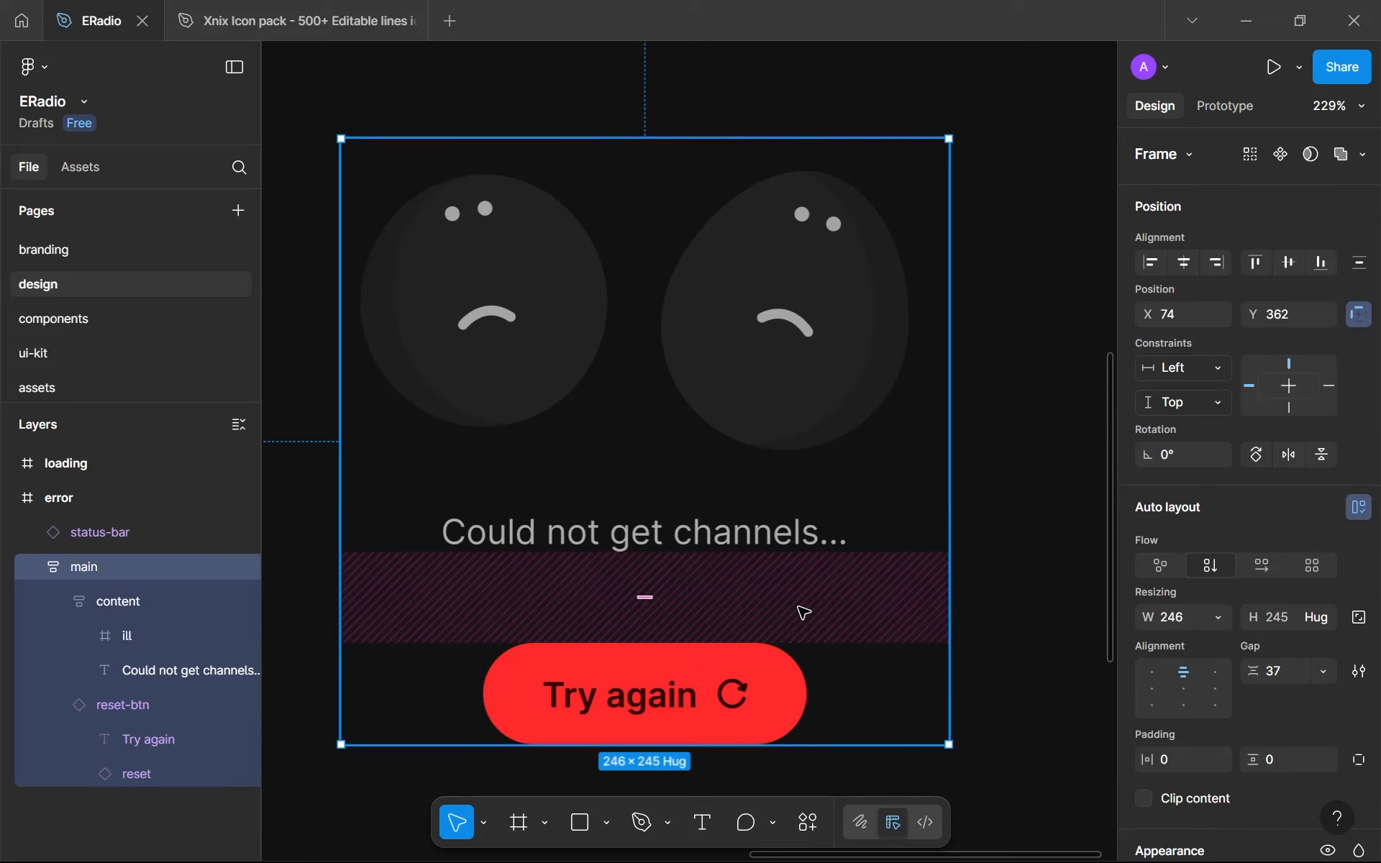
{"action": "mouse_move", "coordinate": [680, 594]}
{"action": "left_click", "coordinate": [1296, 671]}
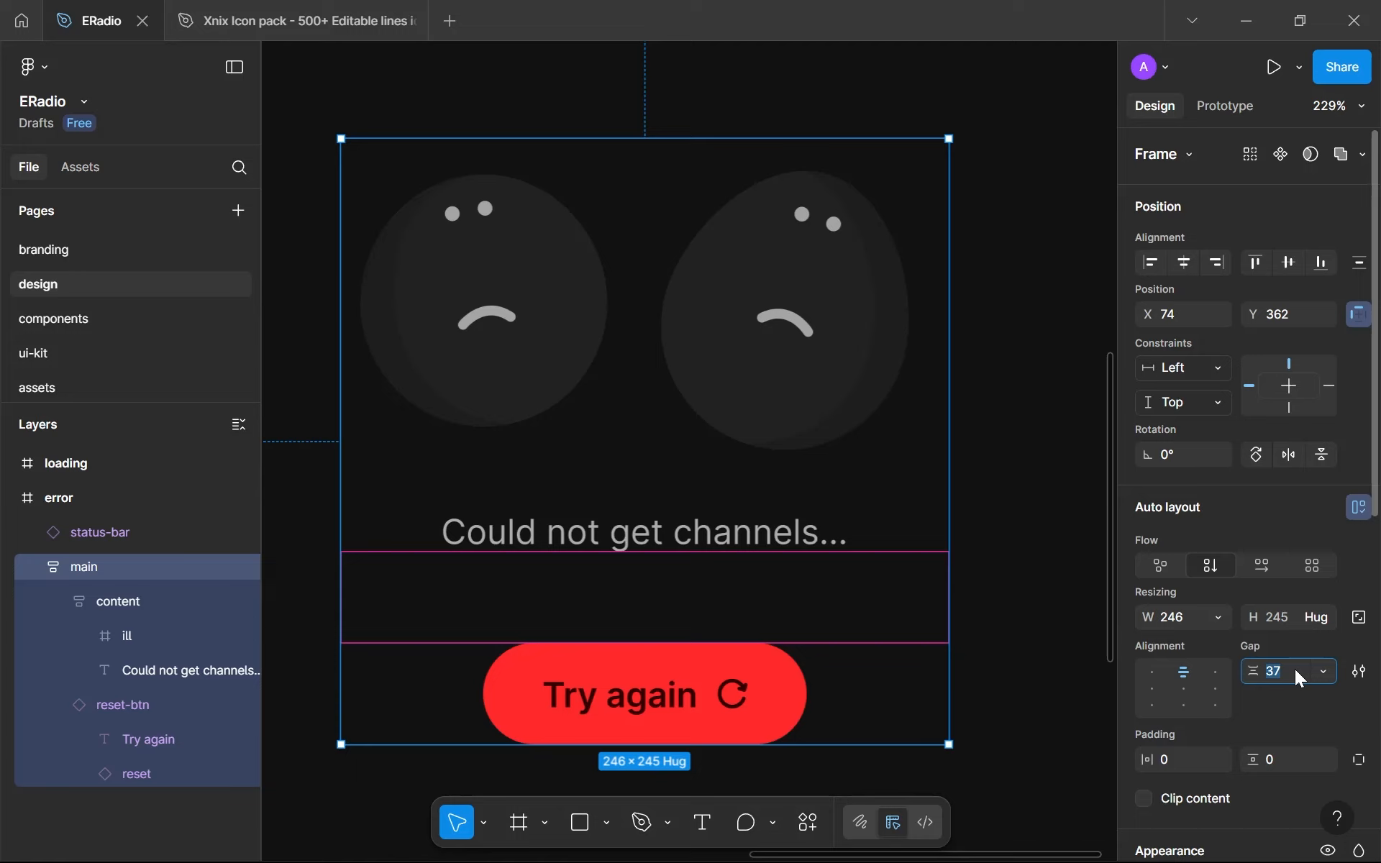
{"action": "type", "text": "32"}
{"action": "key", "text": "Return"}
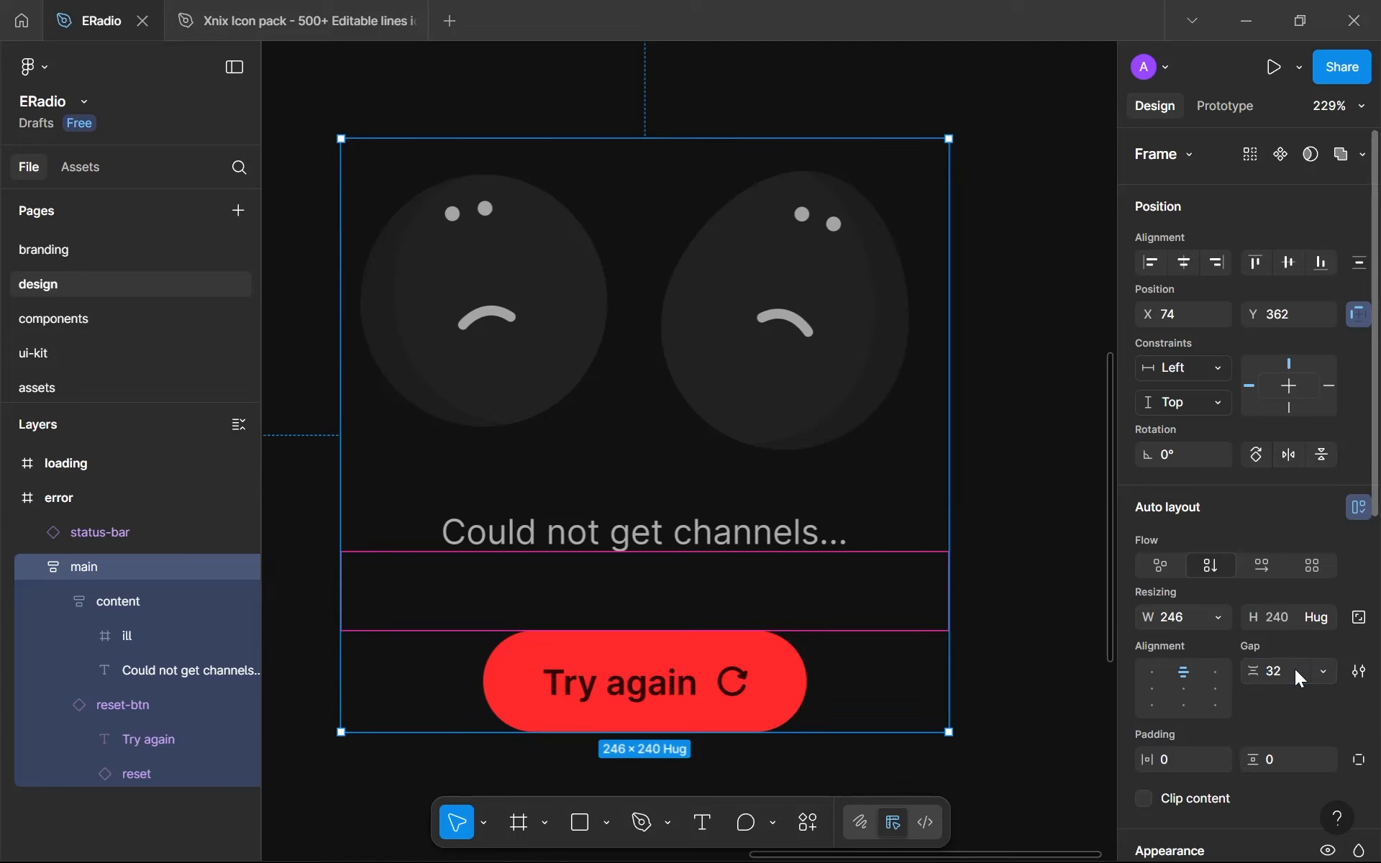
- Examine the auto layout gap settings of the error screen's content frame and its parent main frame
{"action": "left_click", "coordinate": [1046, 587]}
{"action": "scroll", "coordinate": [1045, 588], "scroll_direction": "down", "scroll_amount": 4, "text": "ctrl"}
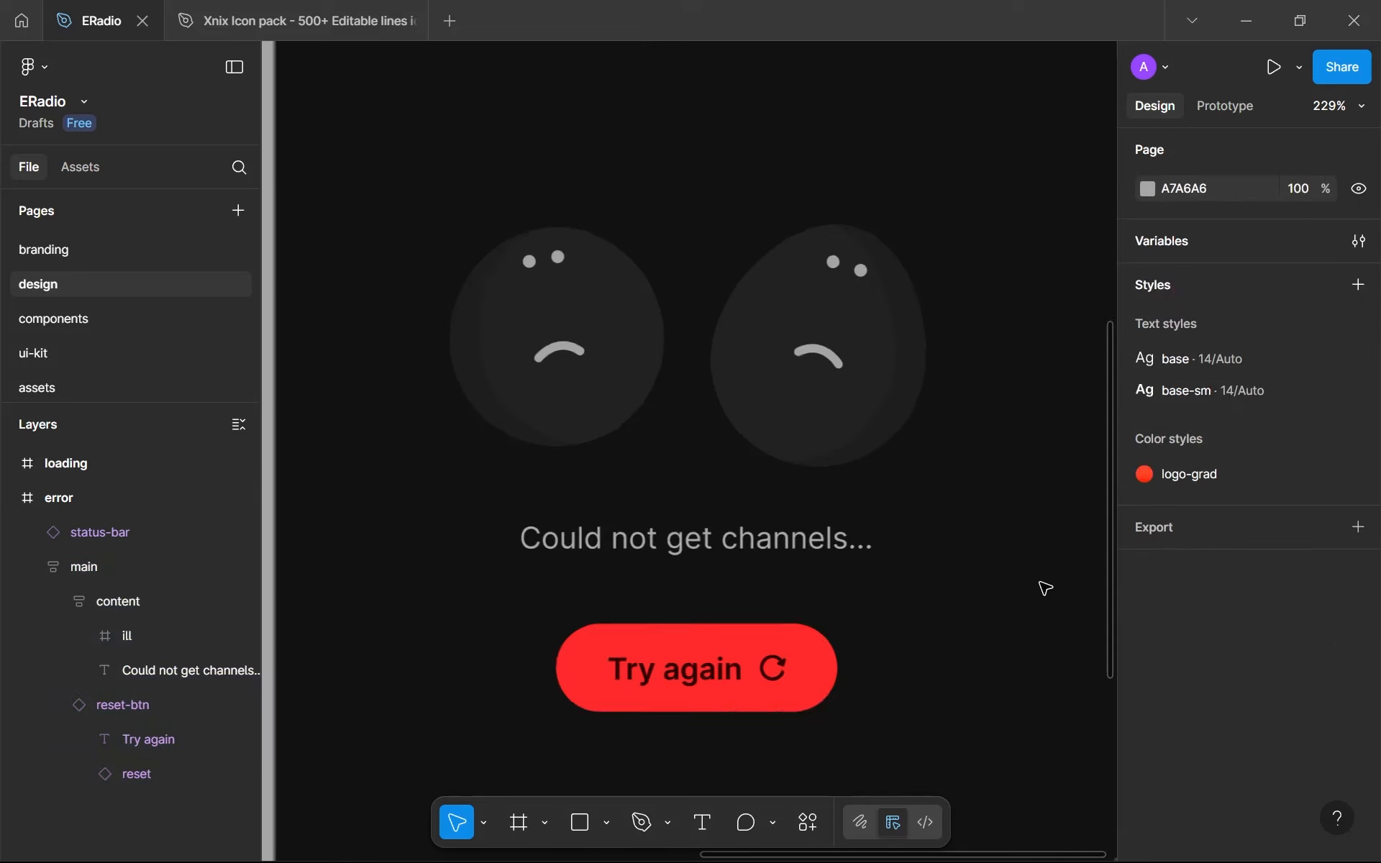
{"action": "scroll", "coordinate": [994, 557], "scroll_direction": "up", "scroll_amount": 3, "text": "ctrl"}
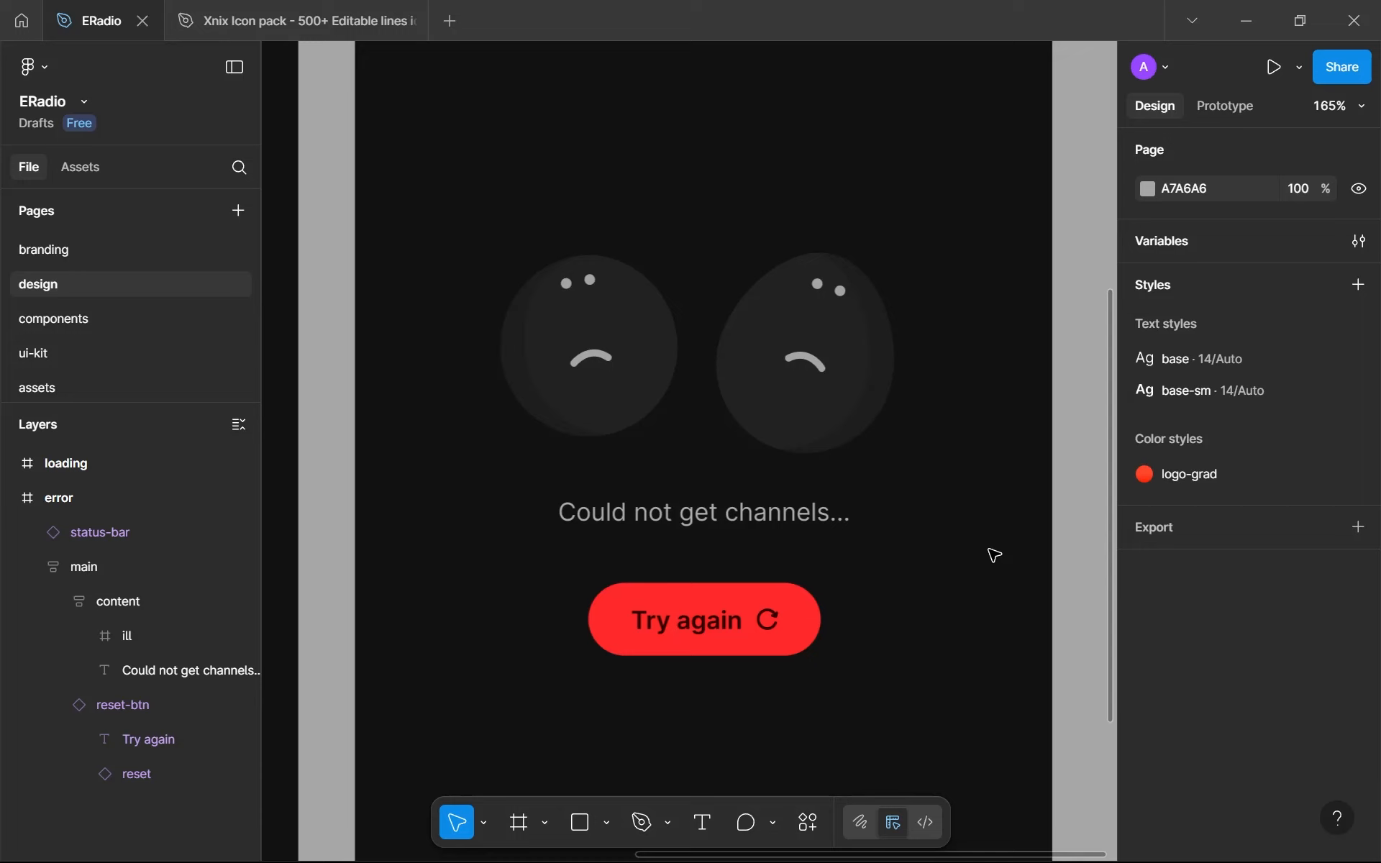
{"action": "double_click", "coordinate": [876, 447]}
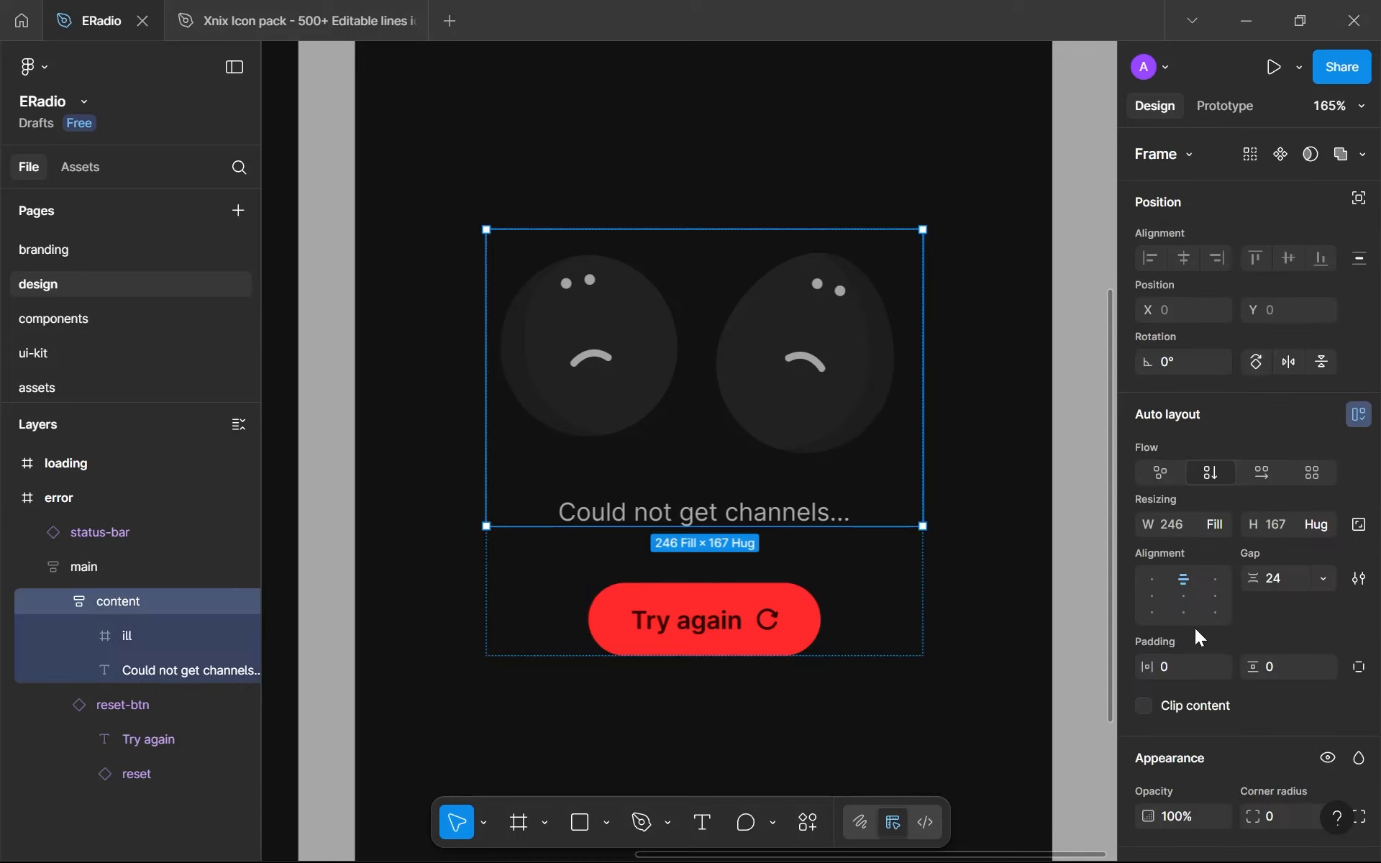
{"action": "left_click", "coordinate": [1277, 581]}
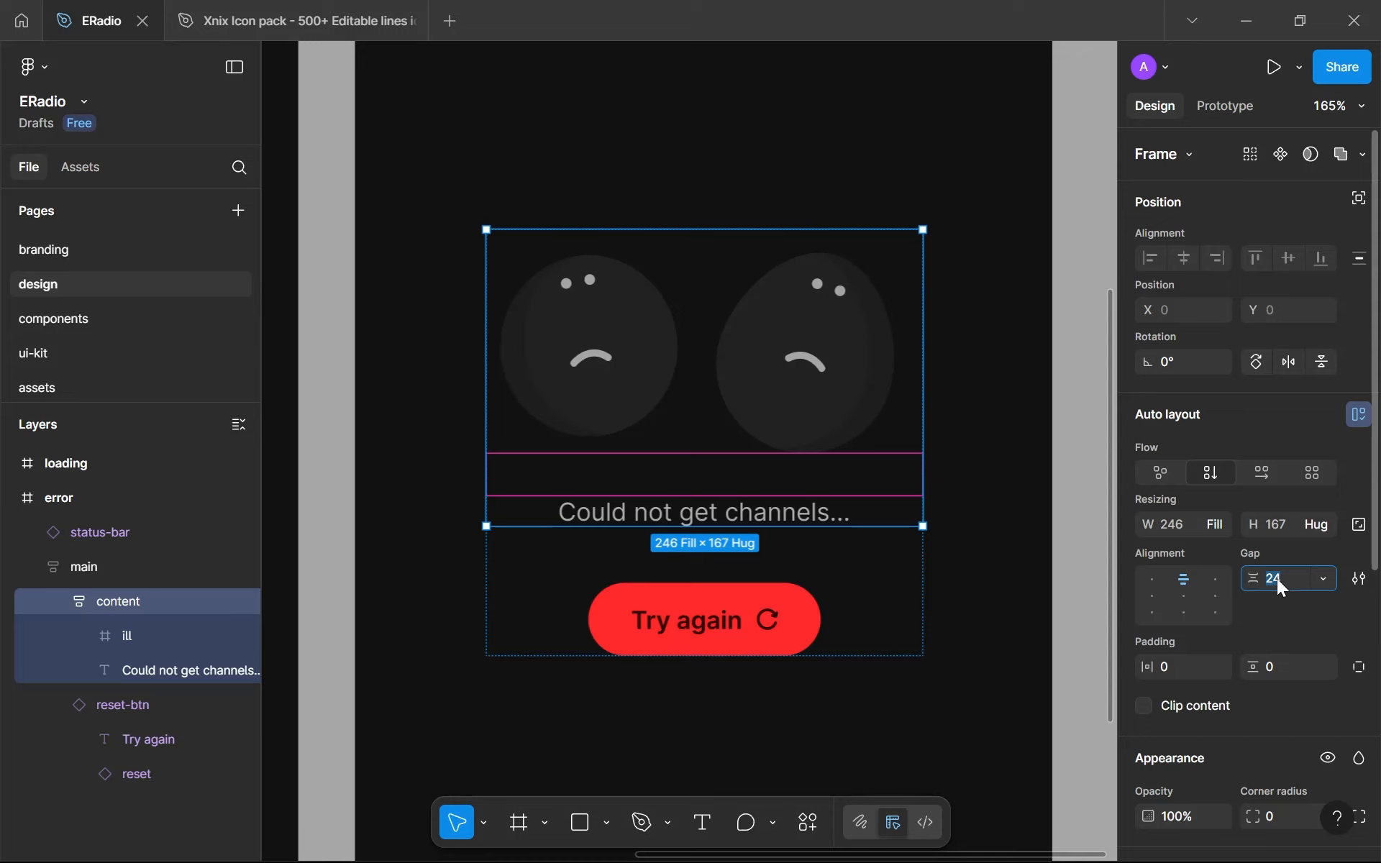
{"action": "left_click", "coordinate": [839, 597]}
{"action": "left_click", "coordinate": [1296, 667]}
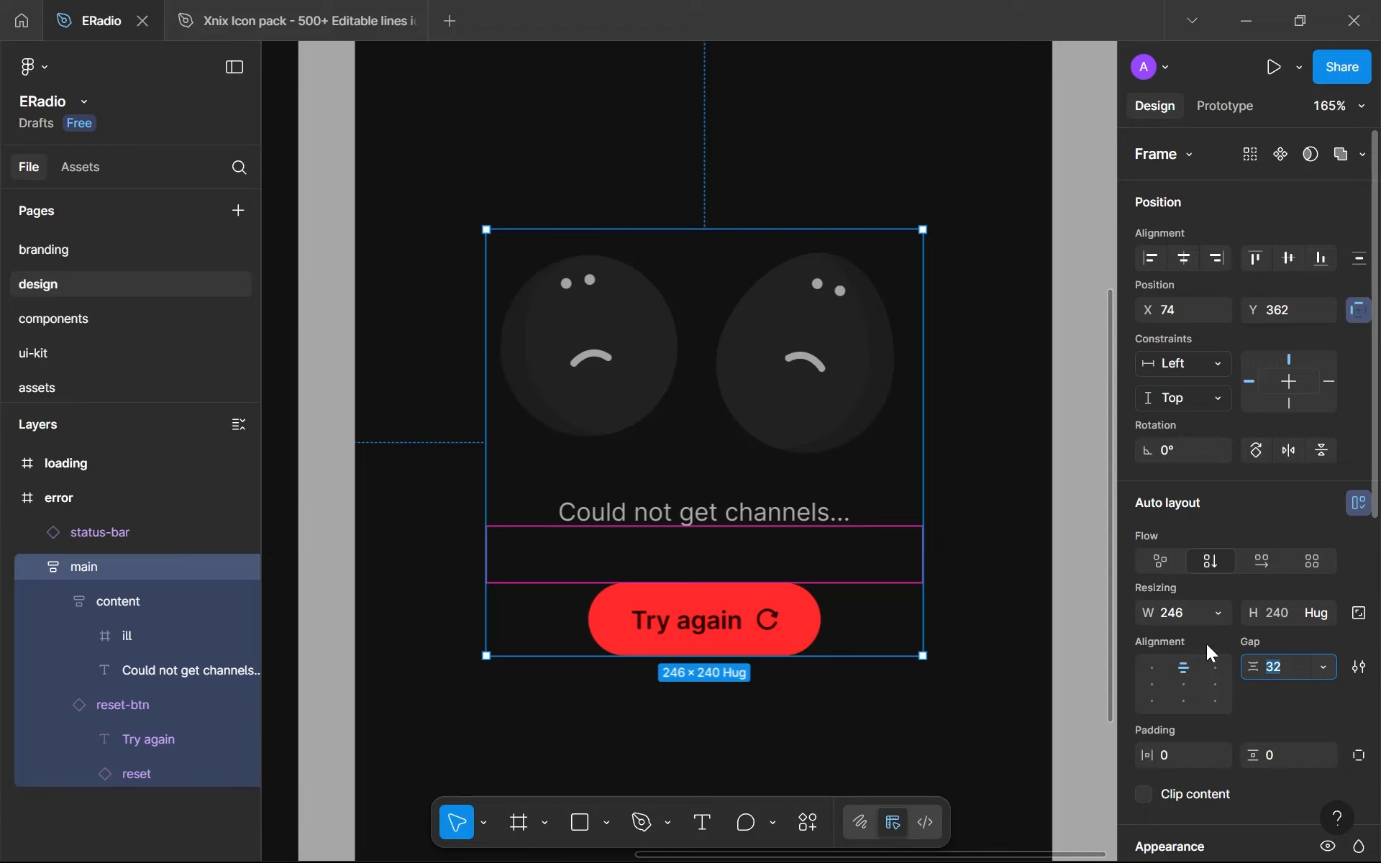
{"action": "left_click", "coordinate": [990, 579]}
{"action": "left_click", "coordinate": [682, 469]}
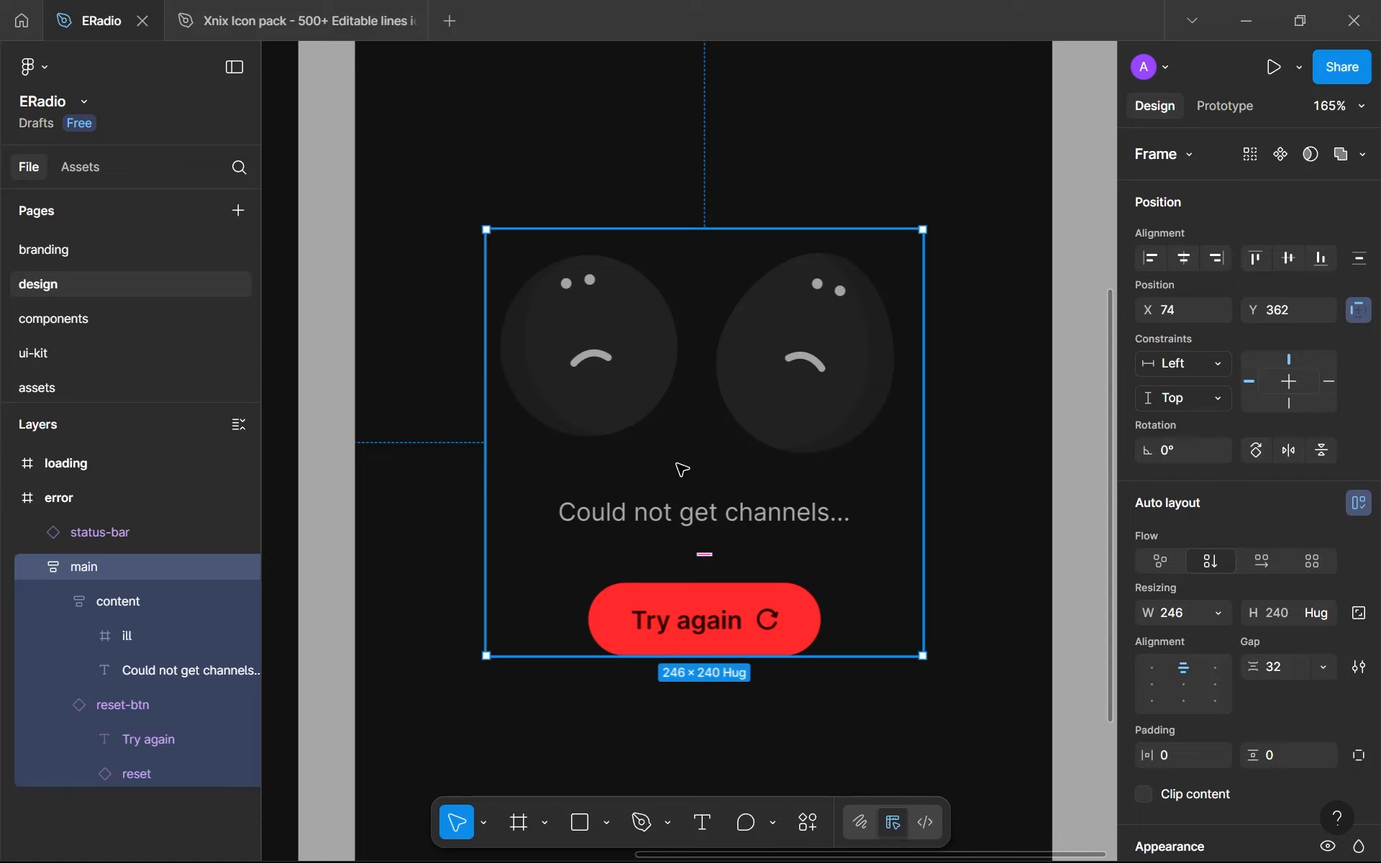
- Collapse the main layer and align the main frame to the horizontal centre of the error screen
{"action": "left_click", "coordinate": [33, 568], "text": "alt"}
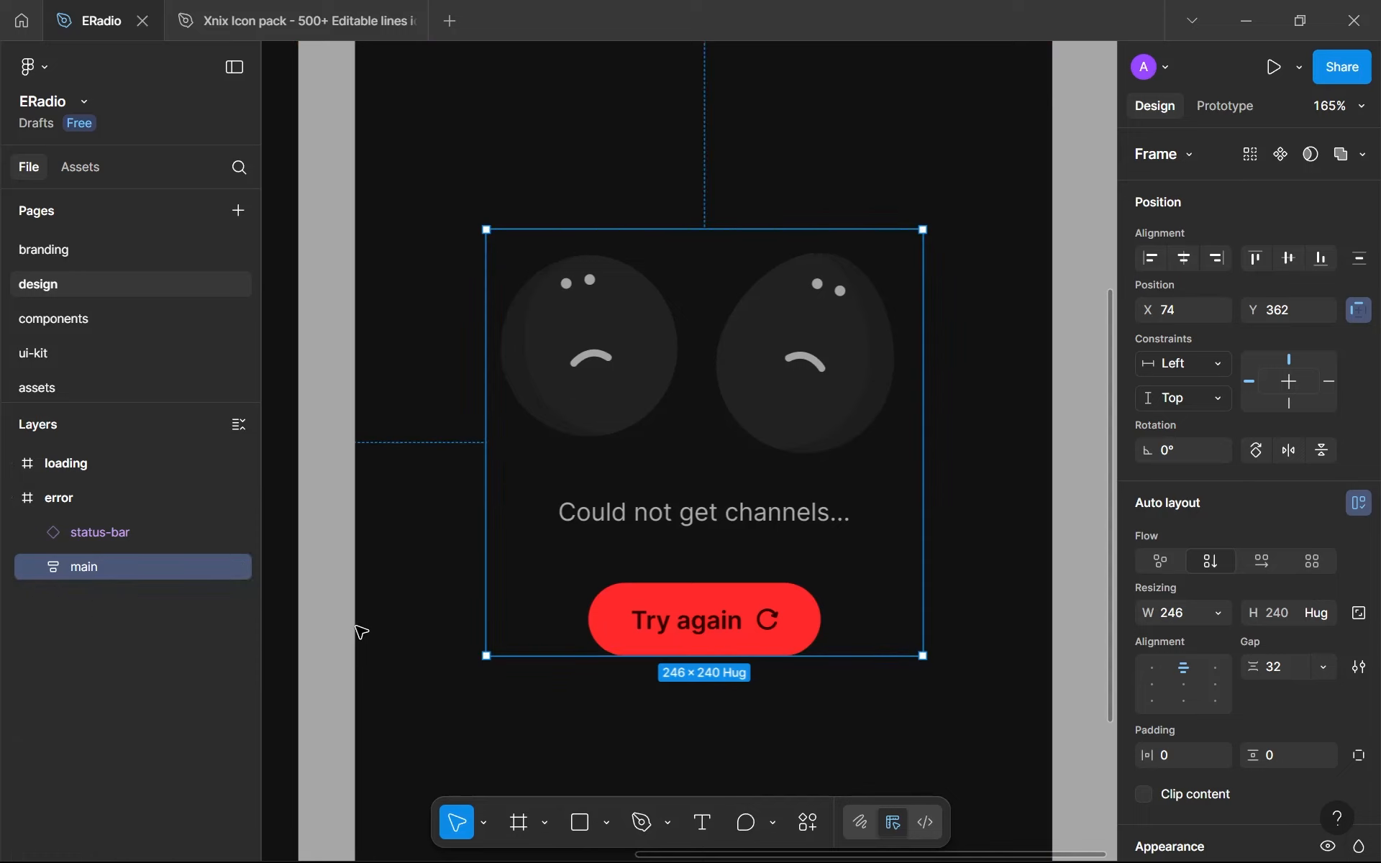
{"action": "scroll", "coordinate": [863, 583], "scroll_direction": "down", "scroll_amount": 10, "text": "ctrl"}
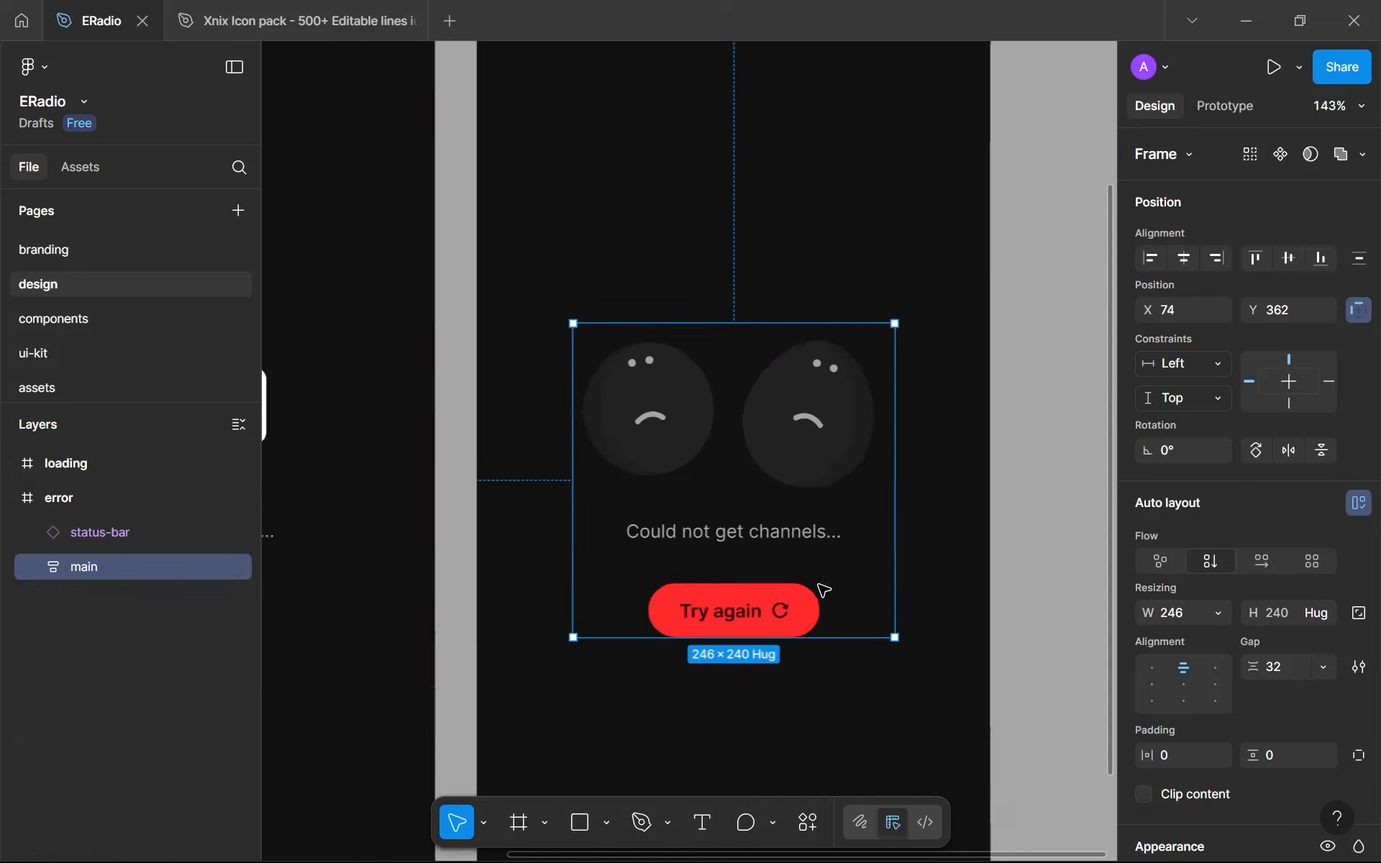
{"action": "key", "text": "Escape"}
{"action": "scroll", "coordinate": [792, 633], "scroll_direction": "up", "scroll_amount": 5, "text": "ctrl"}
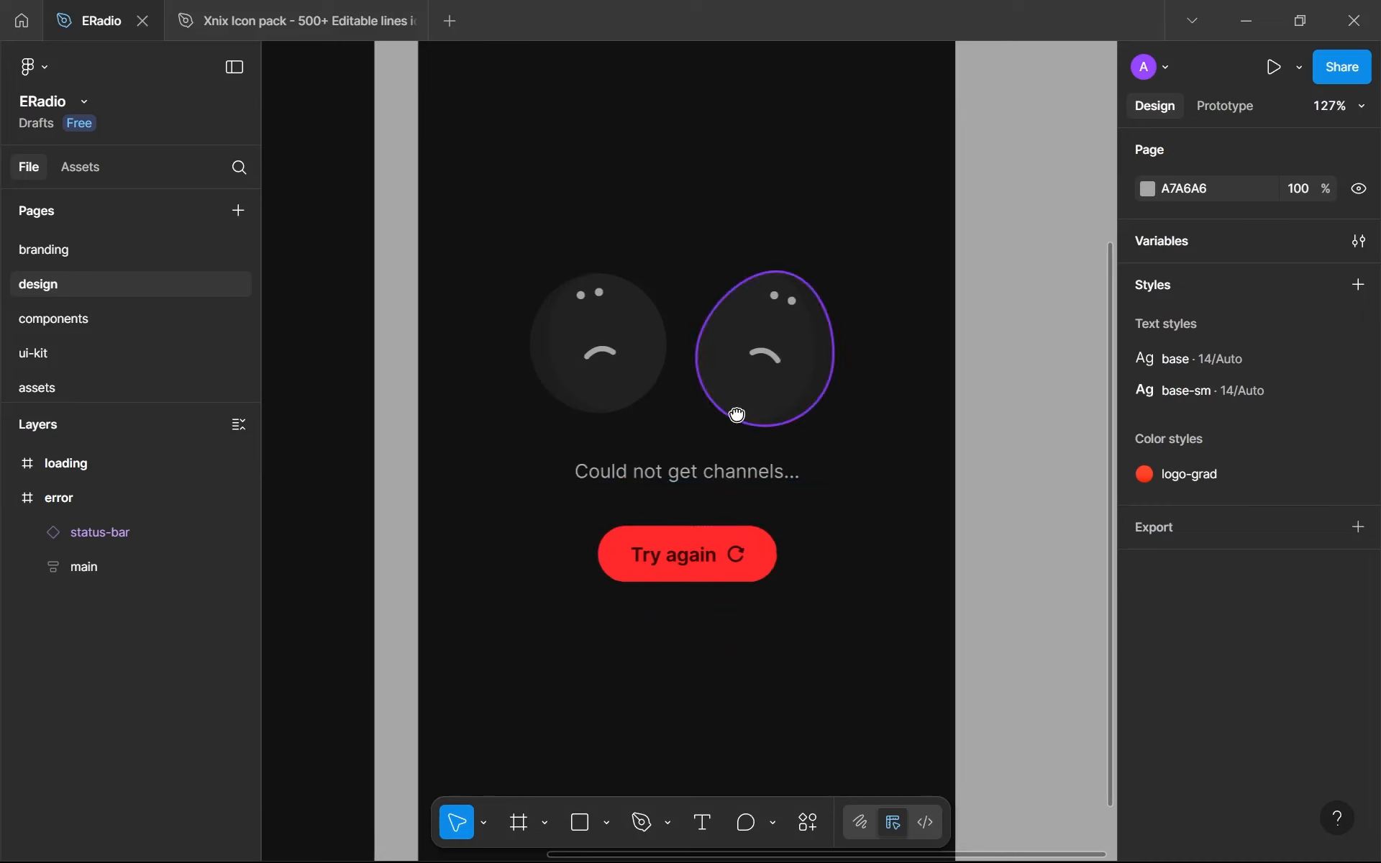
{"action": "scroll", "coordinate": [762, 503], "scroll_direction": "down", "scroll_amount": 7, "text": "ctrl"}
{"action": "scroll", "coordinate": [766, 510], "scroll_direction": "up", "scroll_amount": 2, "text": "ctrl"}
{"action": "left_click", "coordinate": [762, 509]}
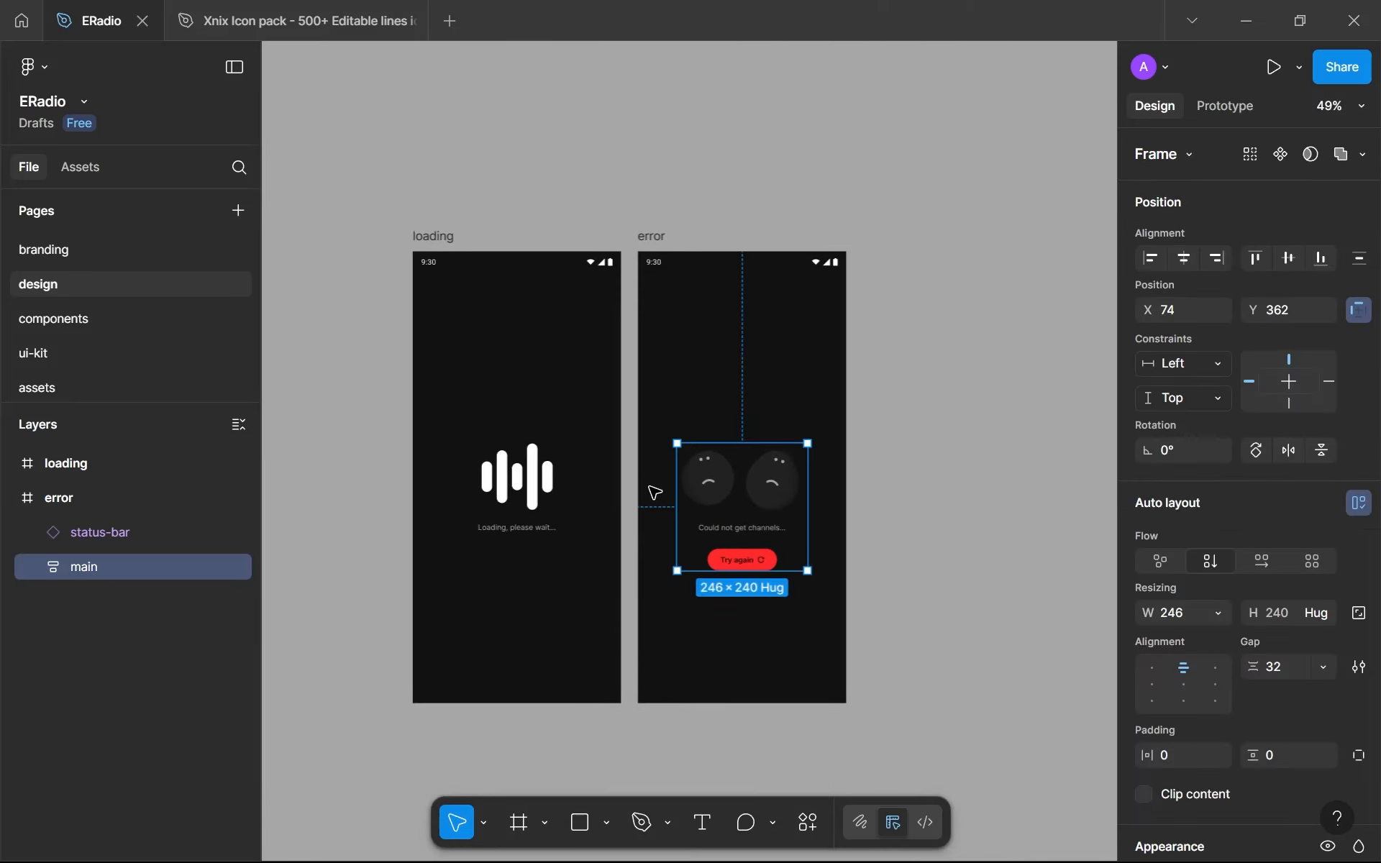
{"action": "left_click", "coordinate": [1180, 253]}
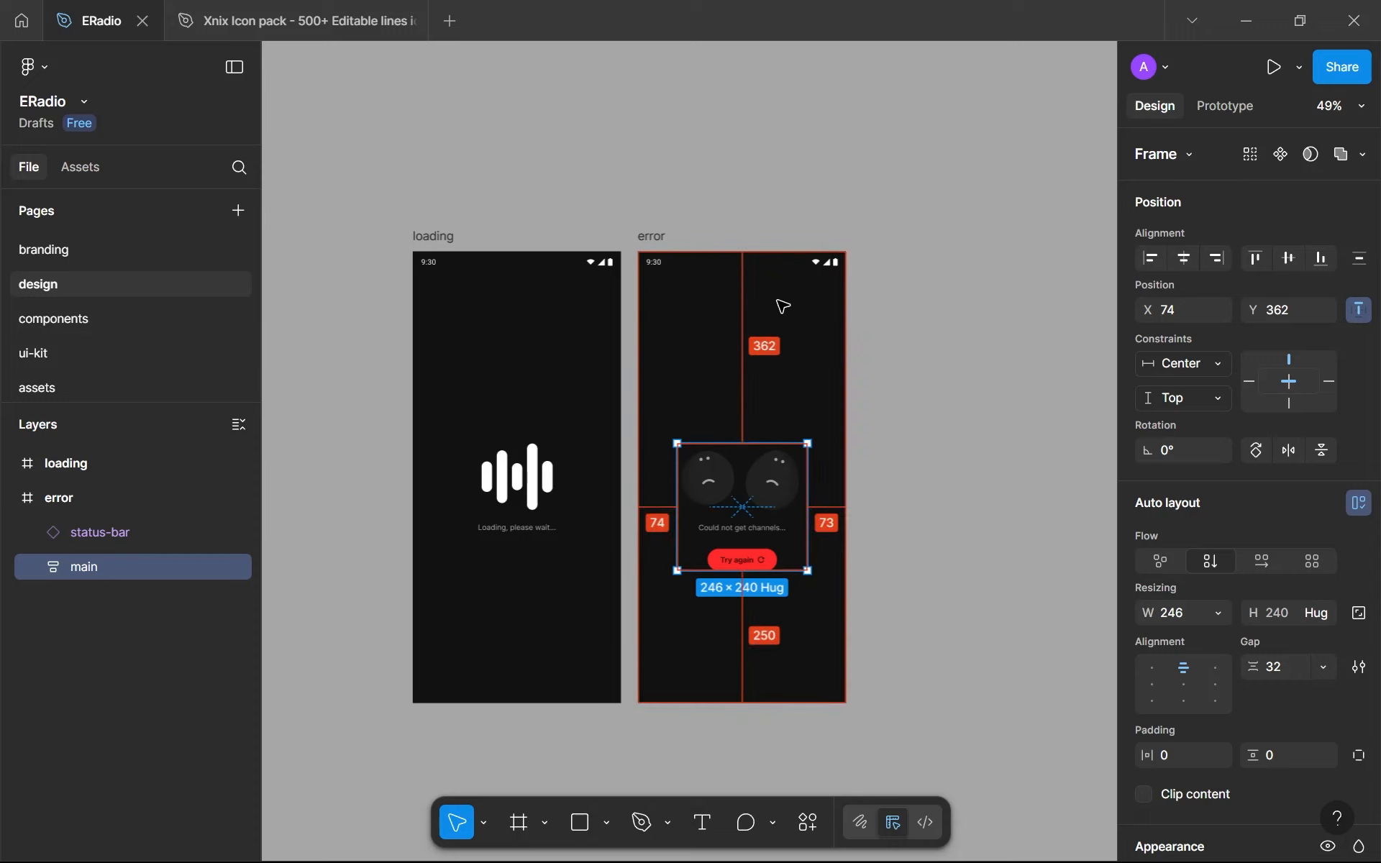
- Nudge the main frame up within the error screen to Y 326 and deselect it
{"action": "key", "text": "alt+Up"}
{"action": "key", "text": "alt+Up"}
{"action": "key", "text": "alt+Up"}
{"action": "key", "text": "alt+Up"}
{"action": "key", "text": "alt+Up"}
{"action": "key", "text": "alt+Up"}
{"action": "key", "text": "alt+Up"}
{"action": "key", "text": "alt+Up"}
{"action": "key", "text": "alt+Up"}
{"action": "key", "text": "alt+Up"}
{"action": "key", "text": "alt+Up"}
{"action": "key", "text": "alt+Up"}
{"action": "key", "text": "alt+Up"}
{"action": "key", "text": "alt+Up"}
{"action": "key", "text": "alt+Up"}
{"action": "key", "text": "alt+Up"}
{"action": "key", "text": "alt+Up"}
{"action": "key", "text": "alt+Up"}
{"action": "key", "text": "alt+Up"}
{"action": "key", "text": "alt+Up"}
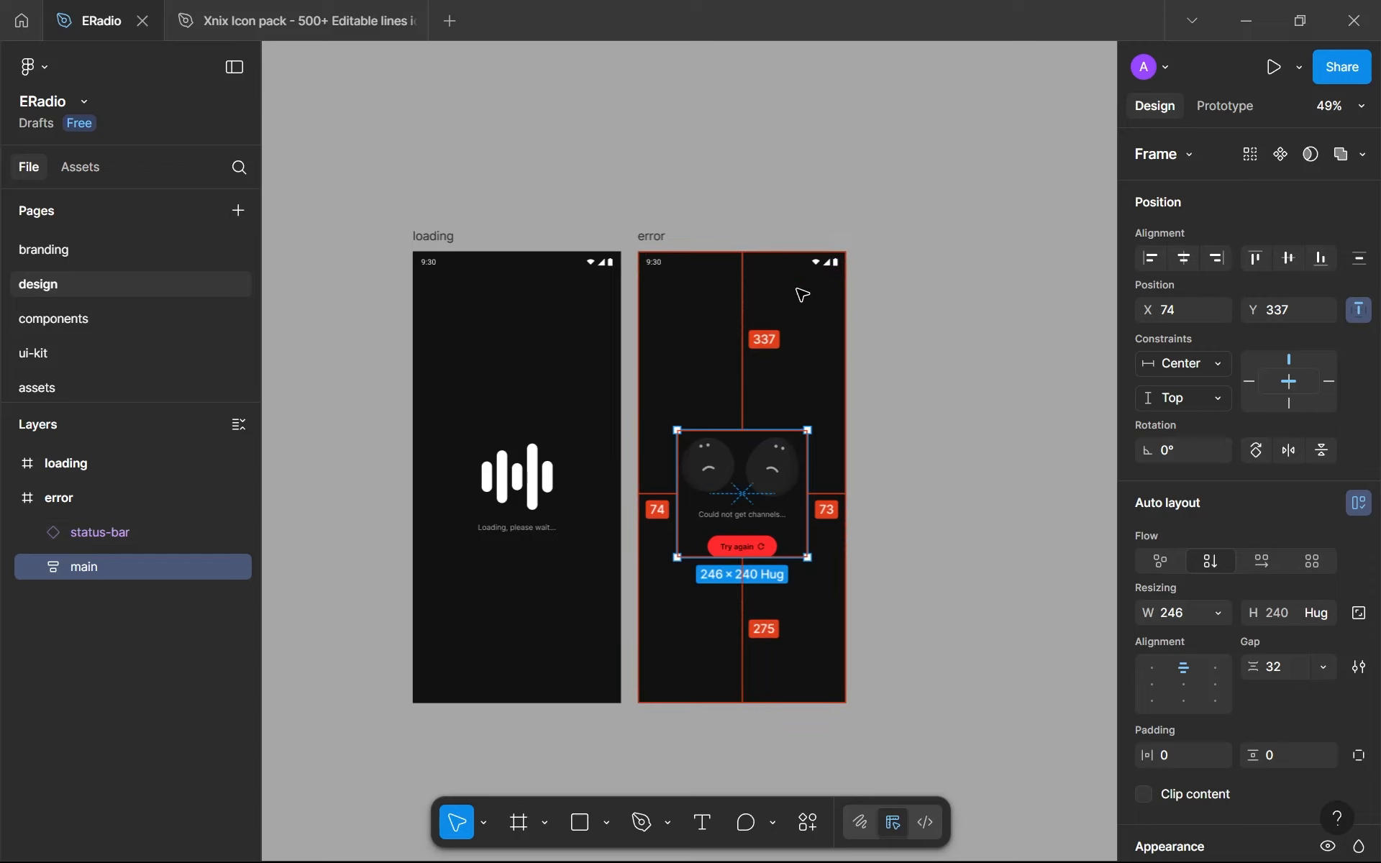
{"action": "key", "text": "alt+Up"}
{"action": "key", "text": "alt+Up"}
{"action": "key", "text": "alt+Up"}
{"action": "key", "text": "alt+Up"}
{"action": "key", "text": "alt+Up"}
{"action": "key", "text": "alt+Up"}
{"action": "key", "text": "alt+Up"}
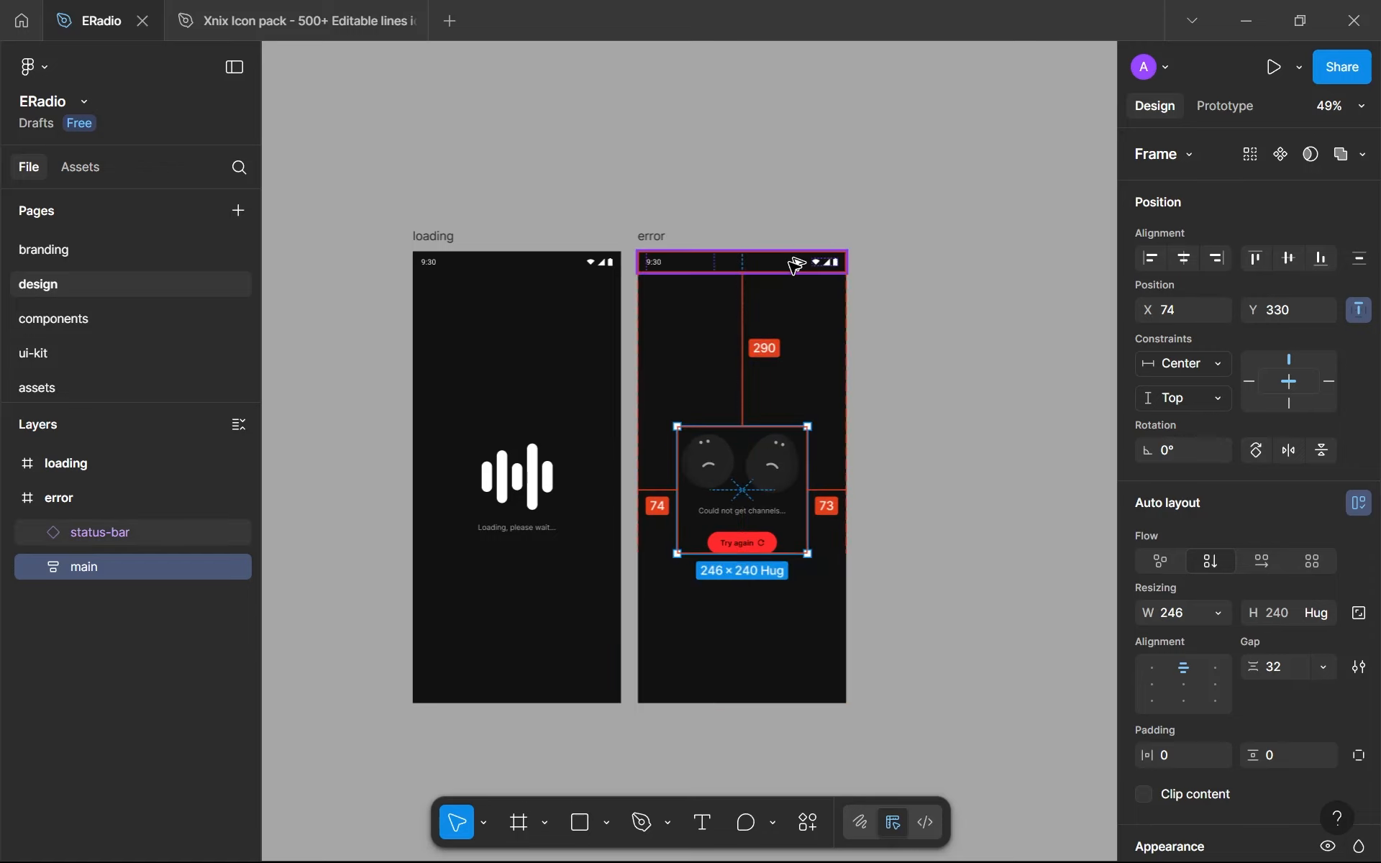
{"action": "key", "text": "alt+Up"}
{"action": "key", "text": "alt+Up"}
{"action": "key", "text": "alt+Up"}
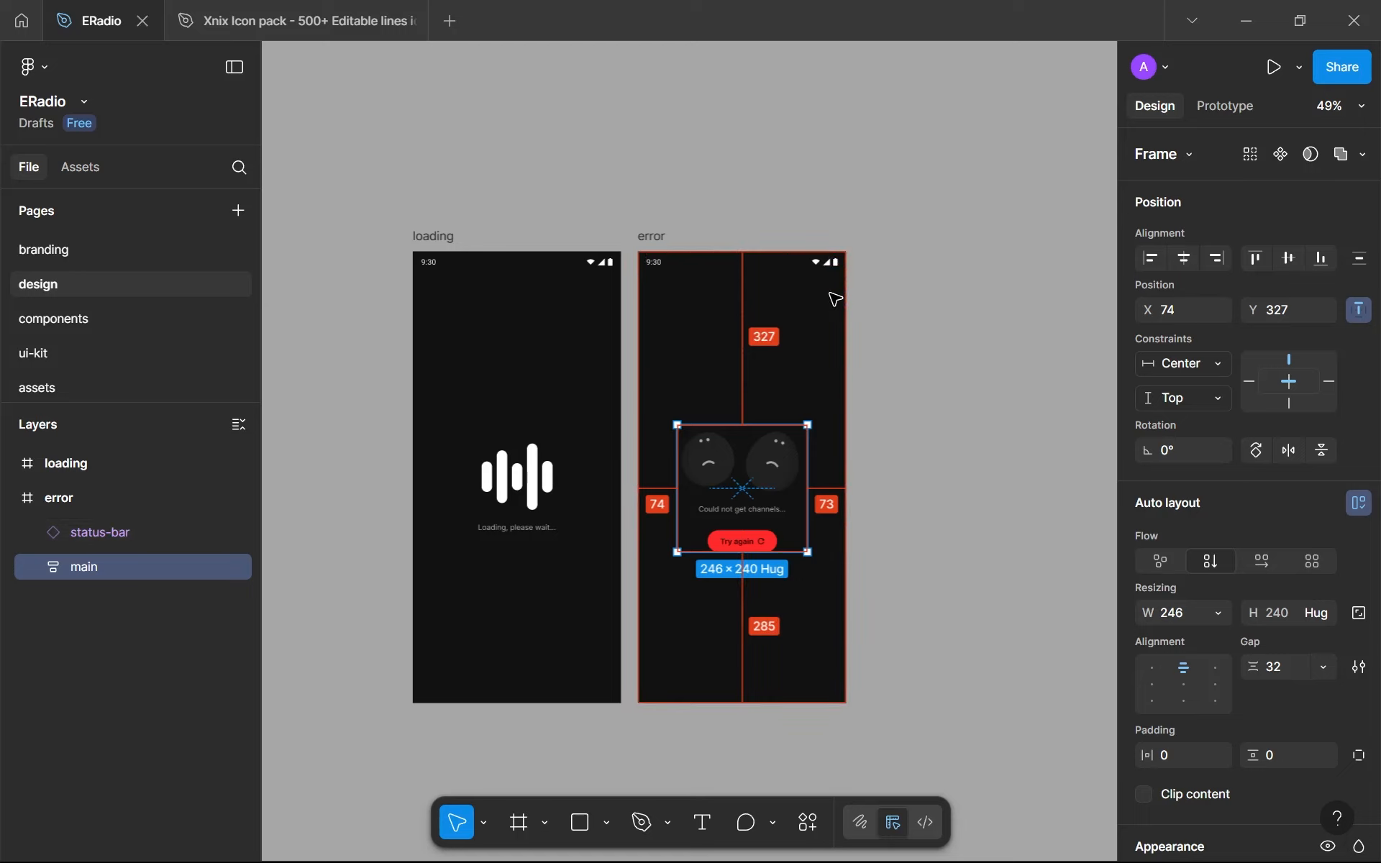
{"action": "key", "text": "alt+Up"}
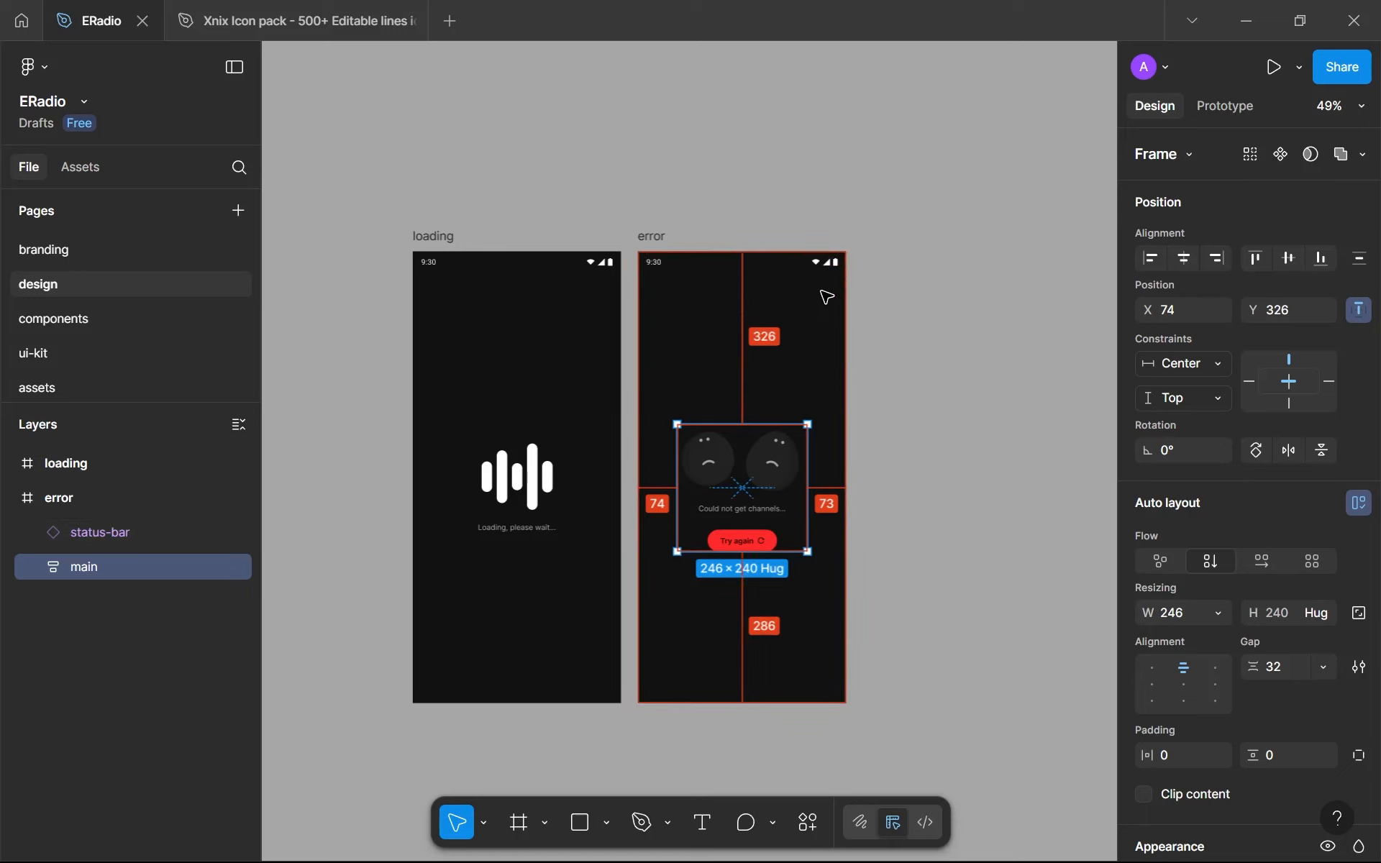
{"action": "left_click", "coordinate": [879, 512]}
- Collapse the error frame's layer tree so that its status-bar and main layers are hidden in the layers list
{"action": "scroll", "coordinate": [835, 484], "scroll_direction": "down", "scroll_amount": 2}
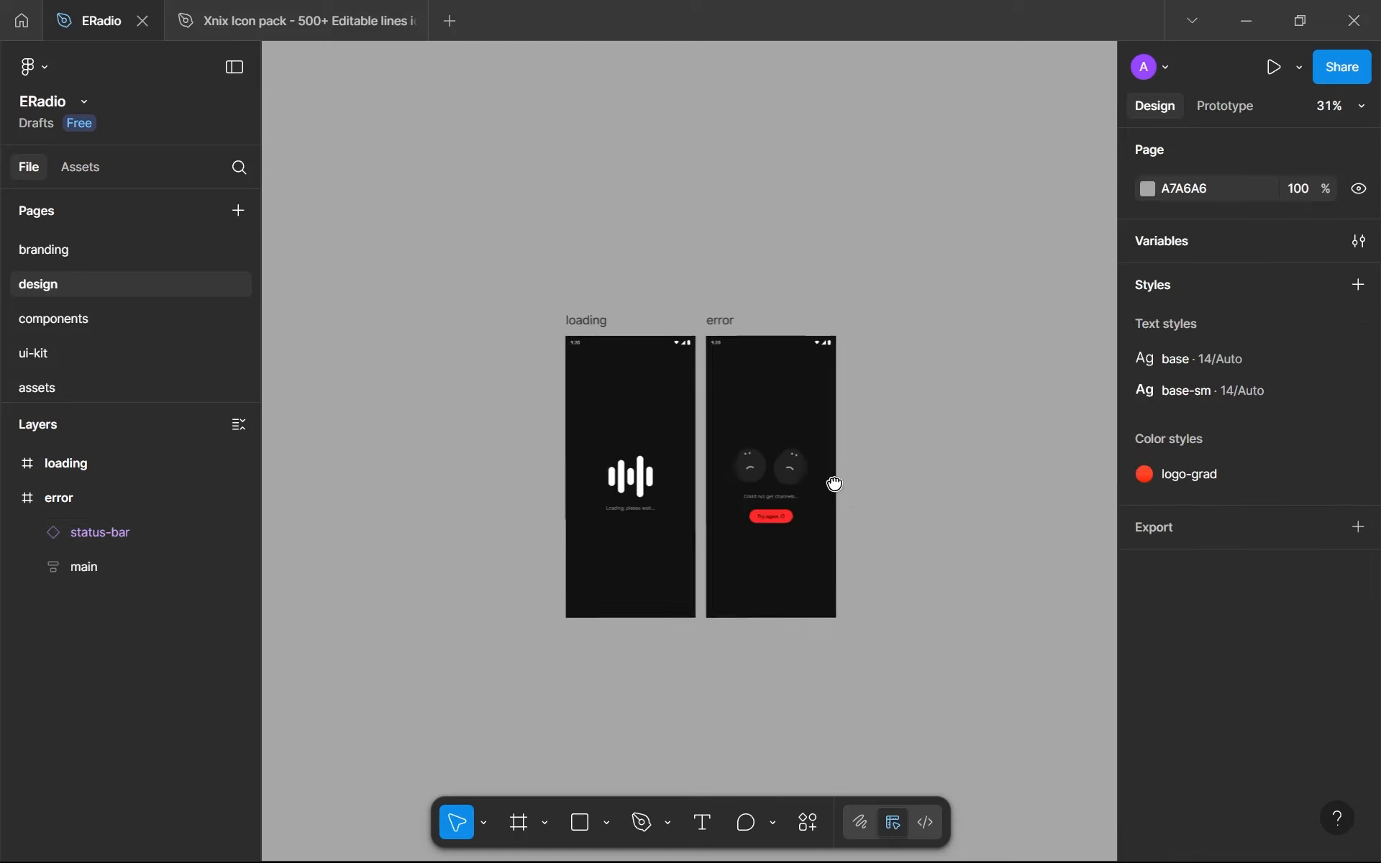
{"action": "scroll", "coordinate": [836, 484], "scroll_direction": "up", "scroll_amount": 2}
{"action": "scroll", "coordinate": [886, 508], "scroll_direction": "up", "scroll_amount": 3}
{"action": "left_click_drag", "start_coordinate": [886, 507], "coordinate": [914, 520]}
{"action": "scroll", "coordinate": [915, 520], "scroll_direction": "down", "scroll_amount": 2}
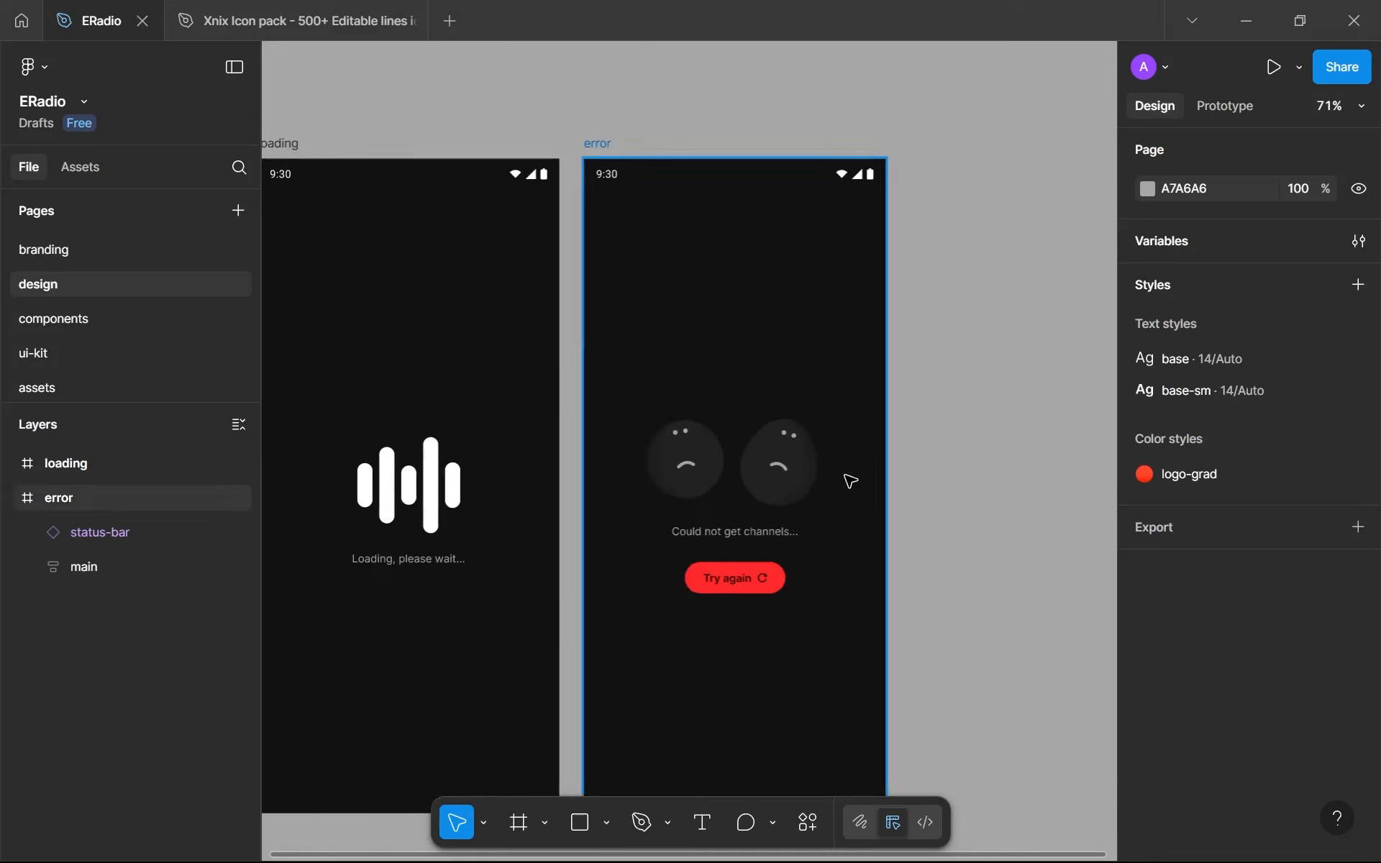
{"action": "left_click_drag", "start_coordinate": [627, 472], "coordinate": [786, 500]}
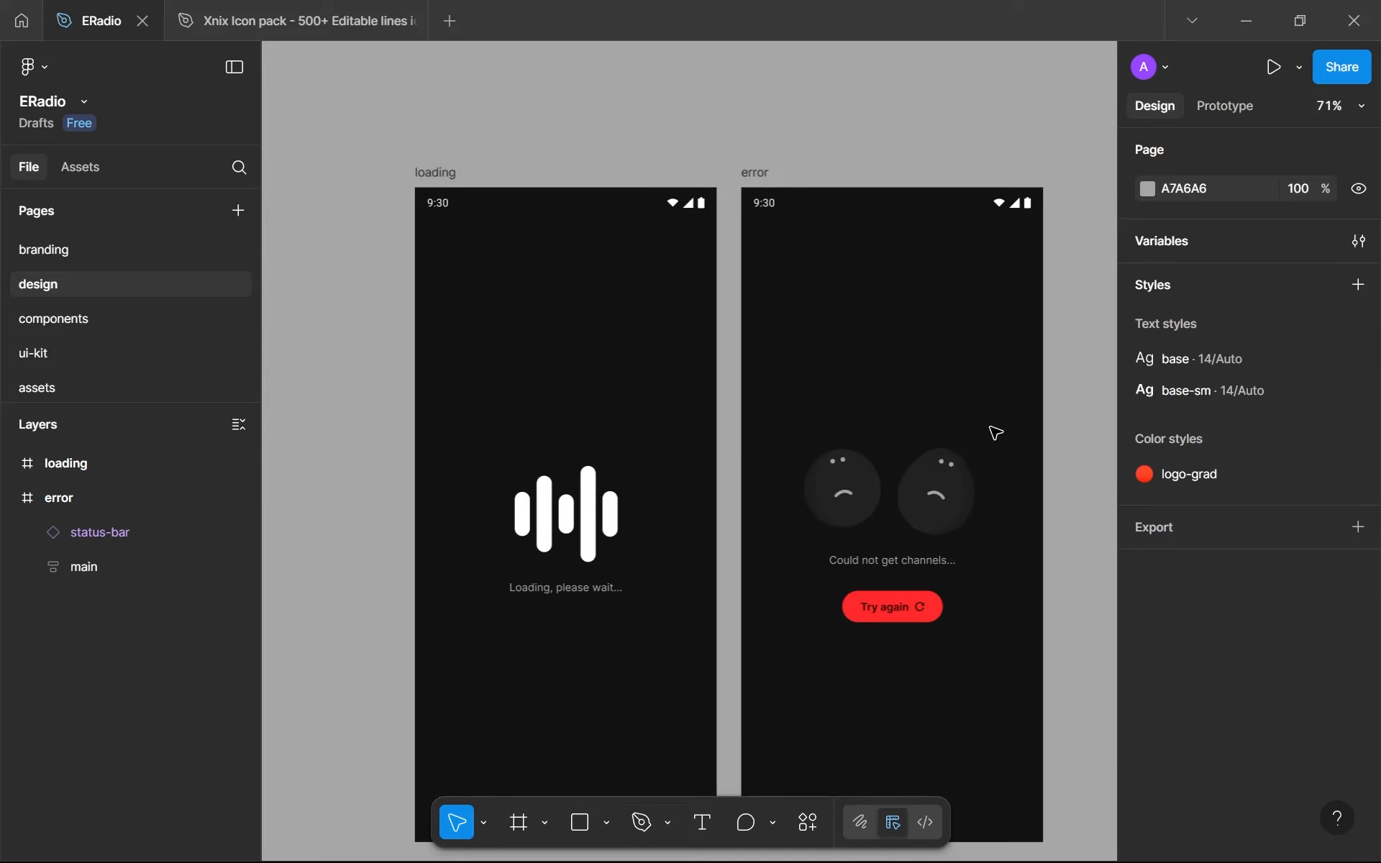
{"action": "left_click_drag", "start_coordinate": [993, 432], "coordinate": [857, 395]}
{"action": "left_click", "coordinate": [827, 508]}
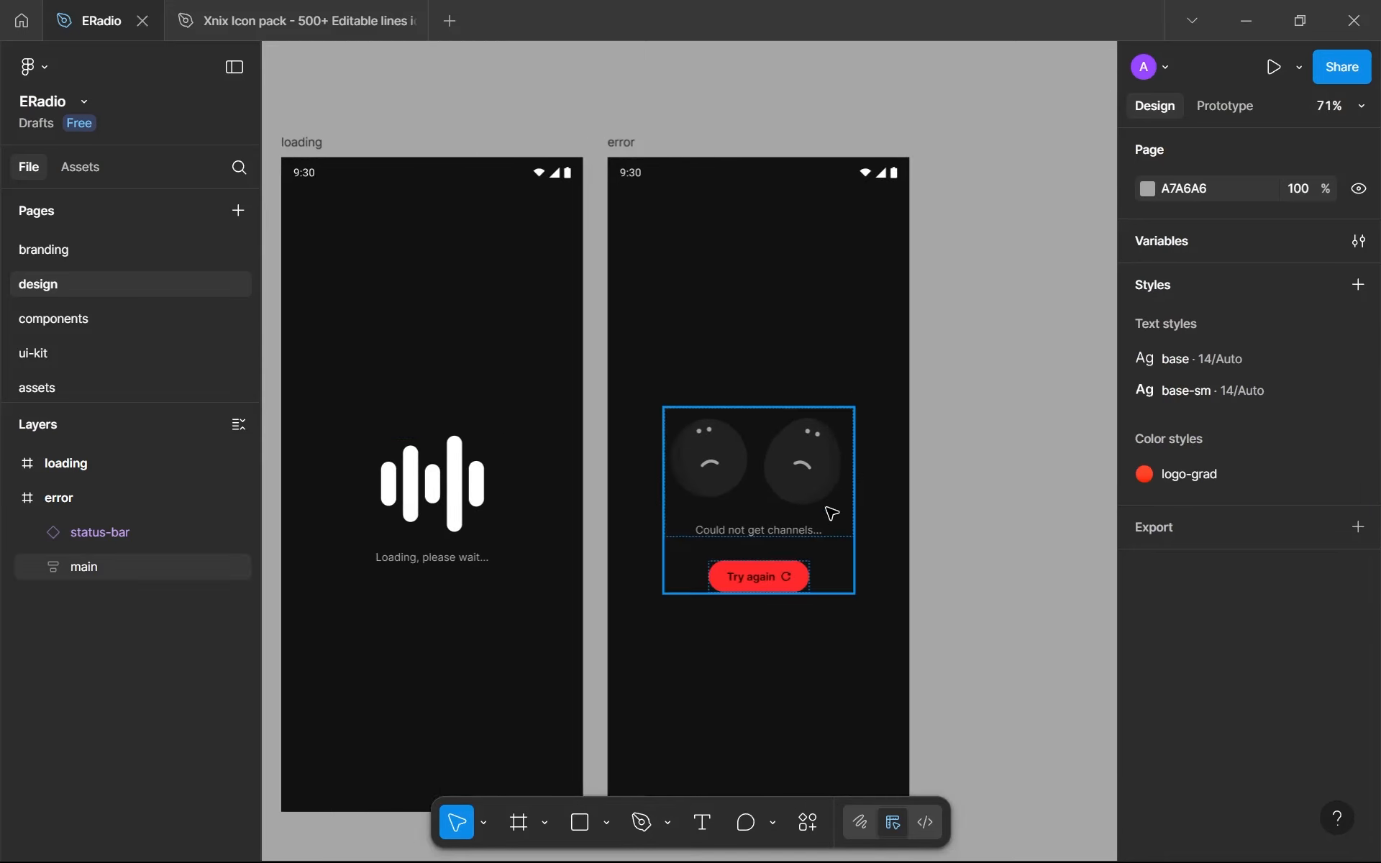
{"action": "left_click", "coordinate": [10, 498]}
{"action": "left_click_drag", "start_coordinate": [1021, 508], "coordinate": [959, 482]}
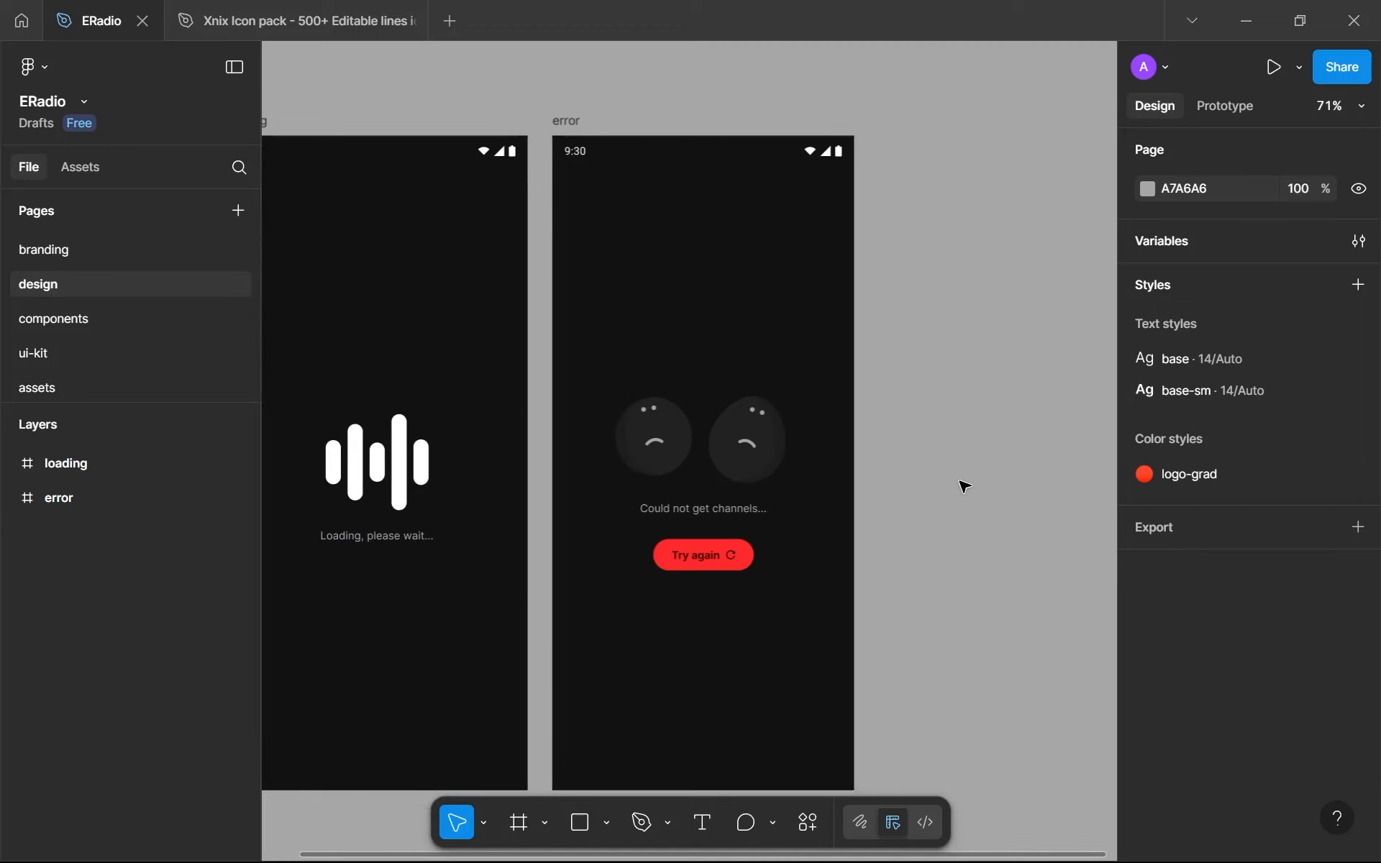
{"action": "scroll", "coordinate": [895, 497], "scroll_direction": "down", "scroll_amount": 5}
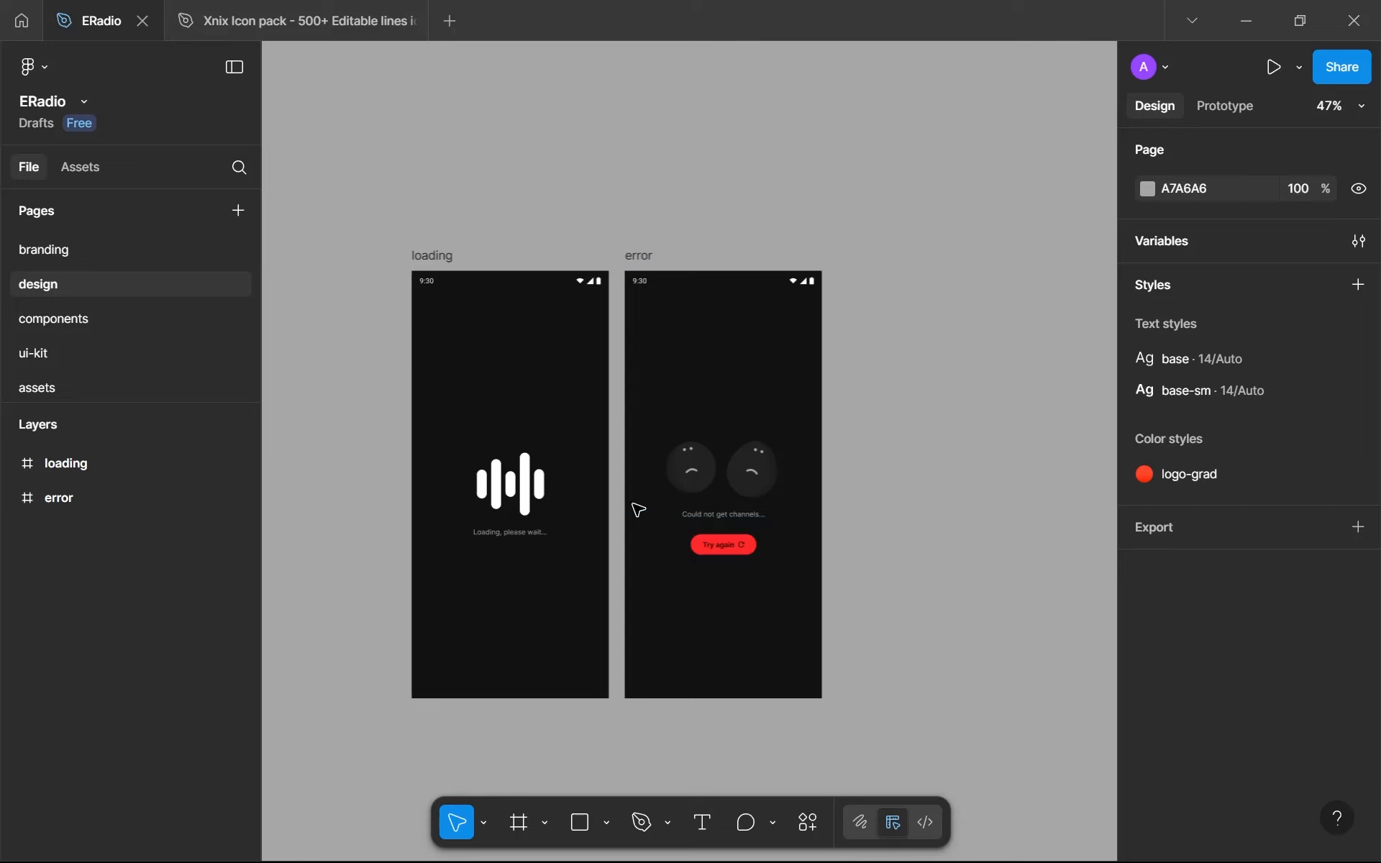
{"action": "left_click_drag", "start_coordinate": [319, 264], "coordinate": [364, 563]}
{"action": "left_click_drag", "start_coordinate": [364, 227], "coordinate": [720, 246]}
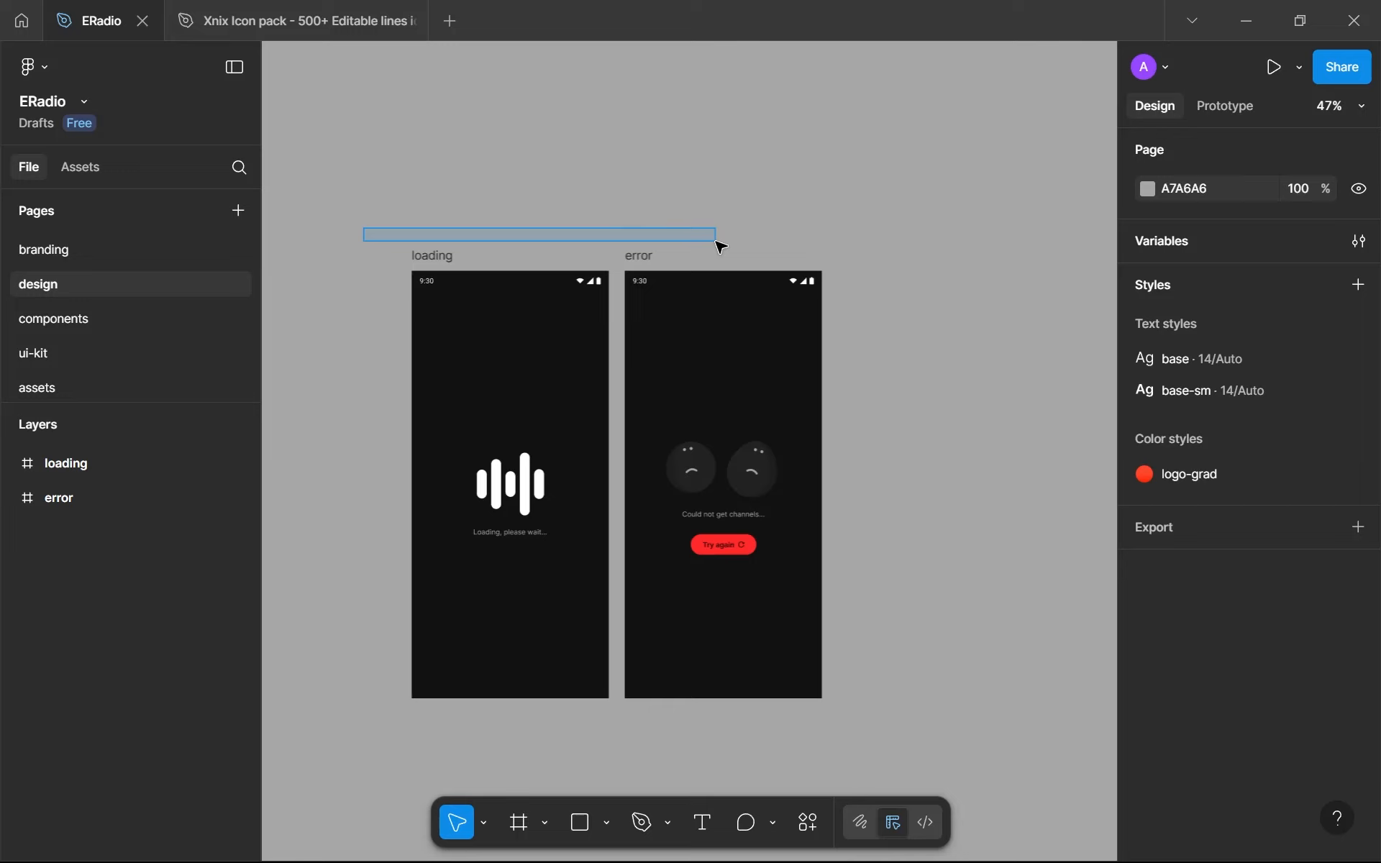
{"action": "left_click_drag", "start_coordinate": [717, 243], "coordinate": [718, 242]}
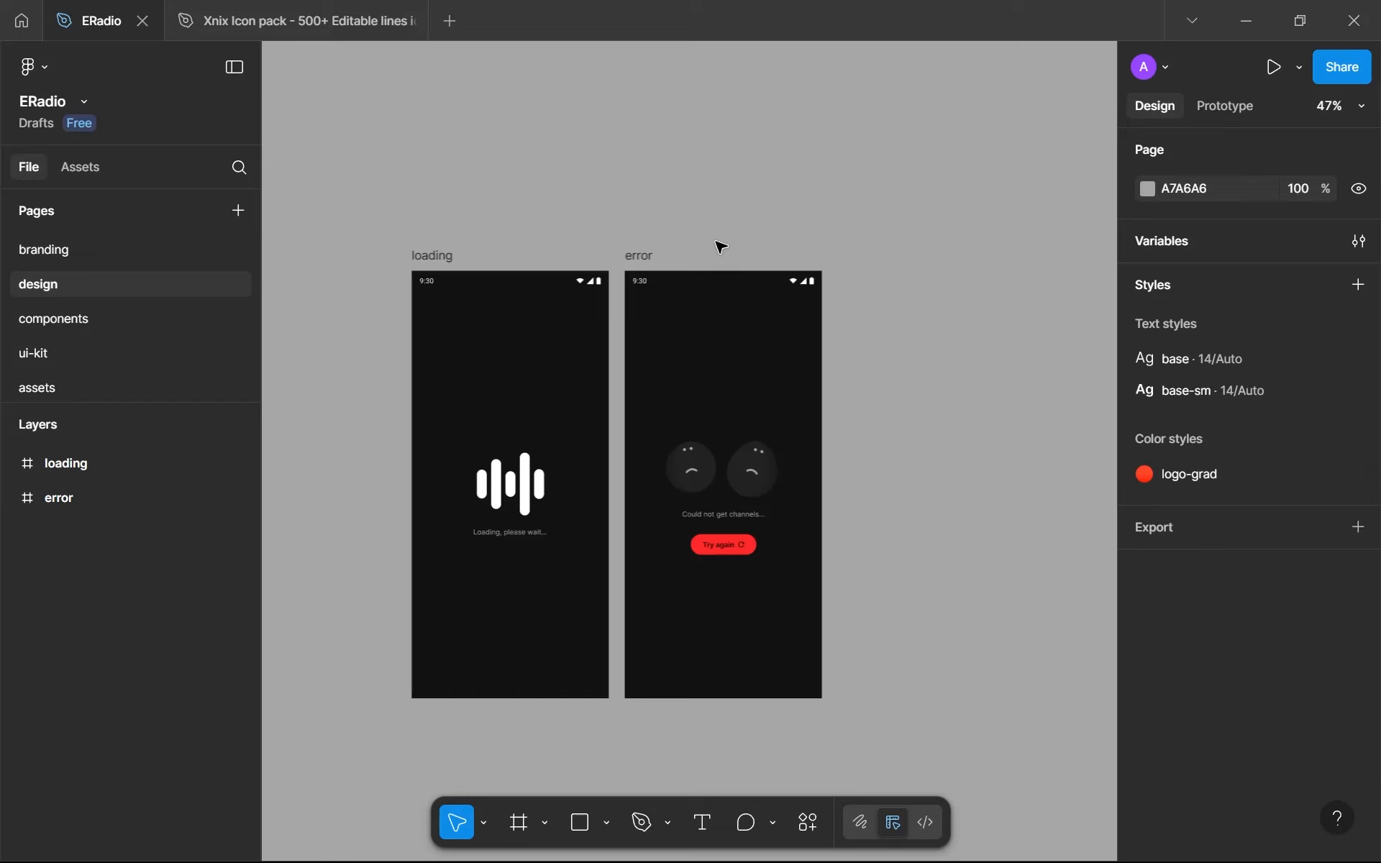